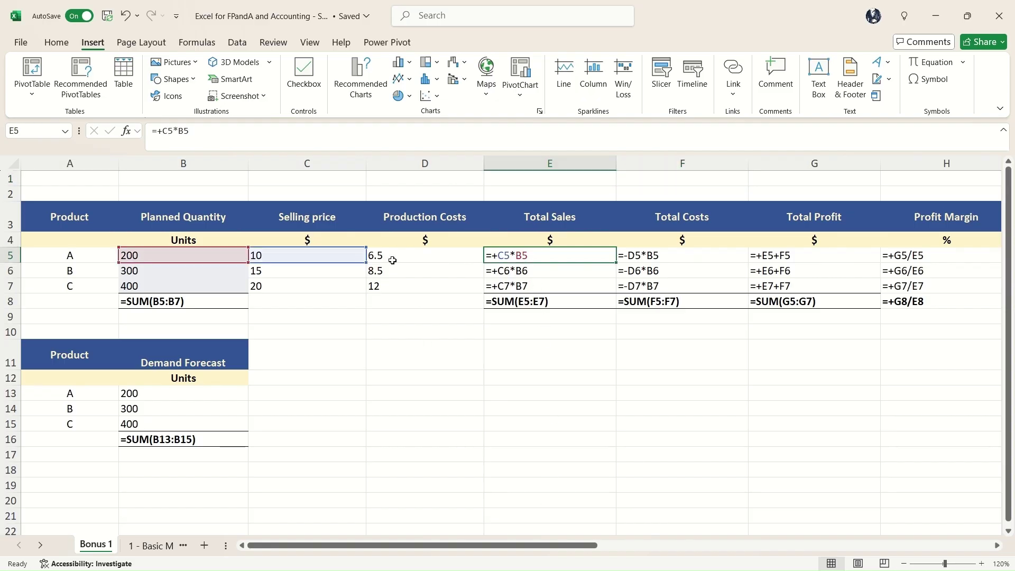
Examine the selling price and production cost inputs for product A, and switch off the formula display
{"action": "left_click", "coordinate": [342, 259]}
{"action": "left_click", "coordinate": [393, 258]}
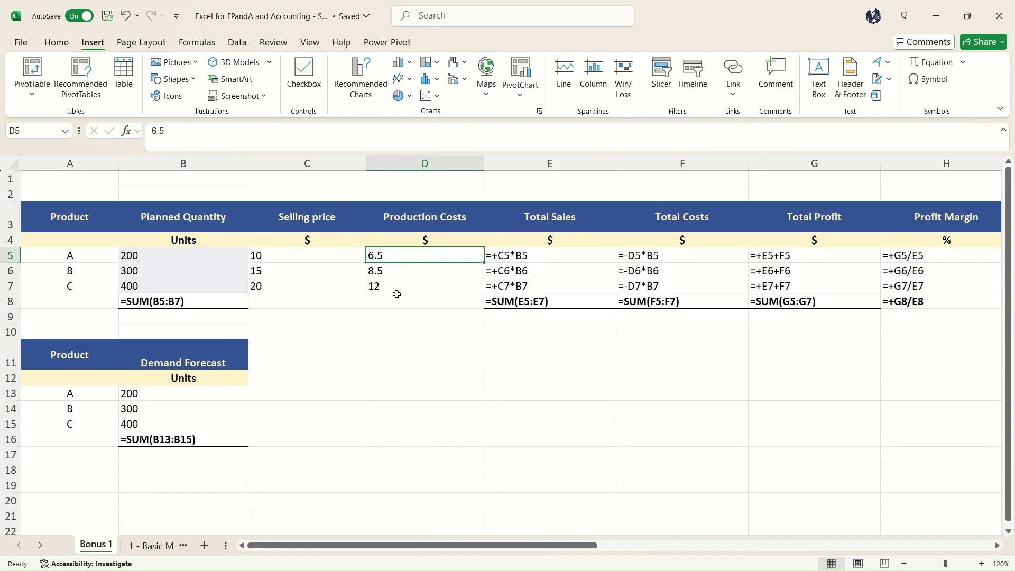
{"action": "left_click_drag", "start_coordinate": [493, 543], "coordinate": [323, 305]}
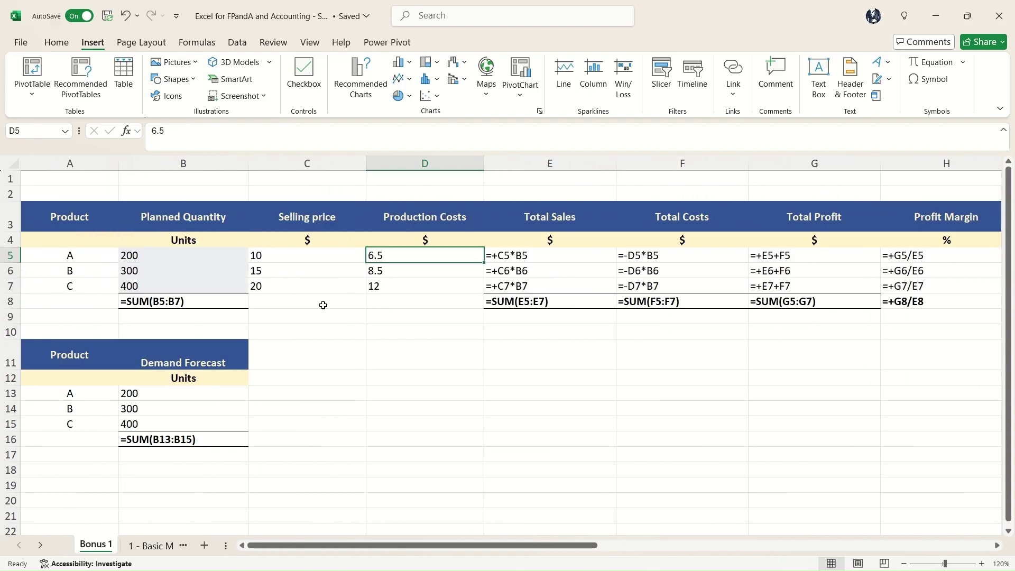
{"action": "key", "text": "ctrl+grave"}
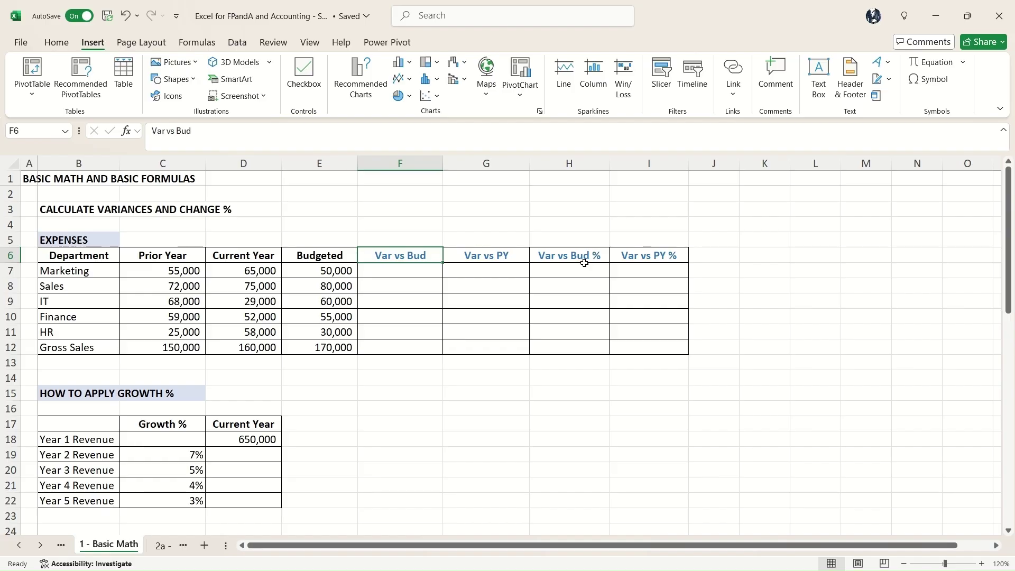
{"action": "key", "text": "Down"}
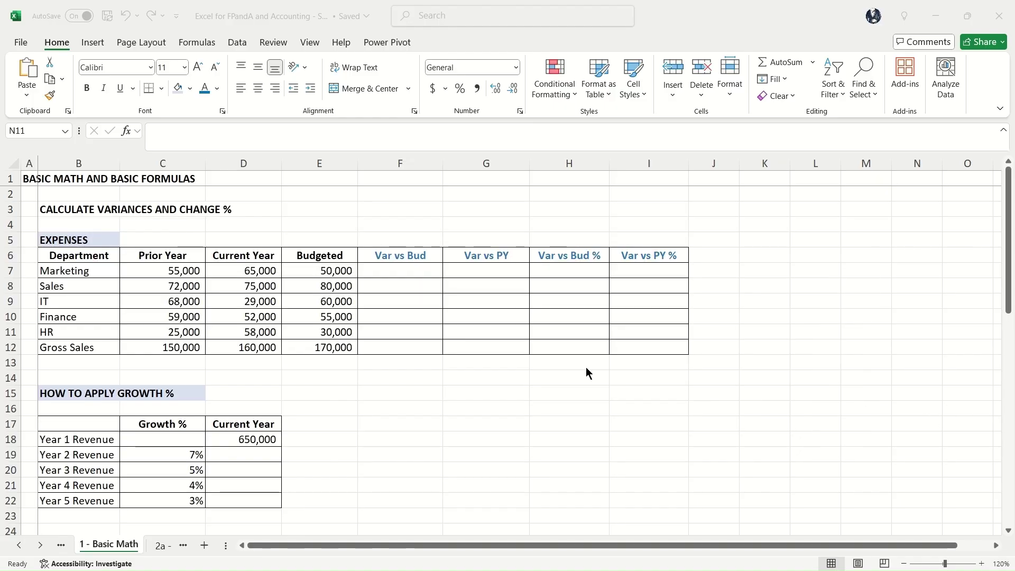
{"action": "left_click", "coordinate": [406, 272]}
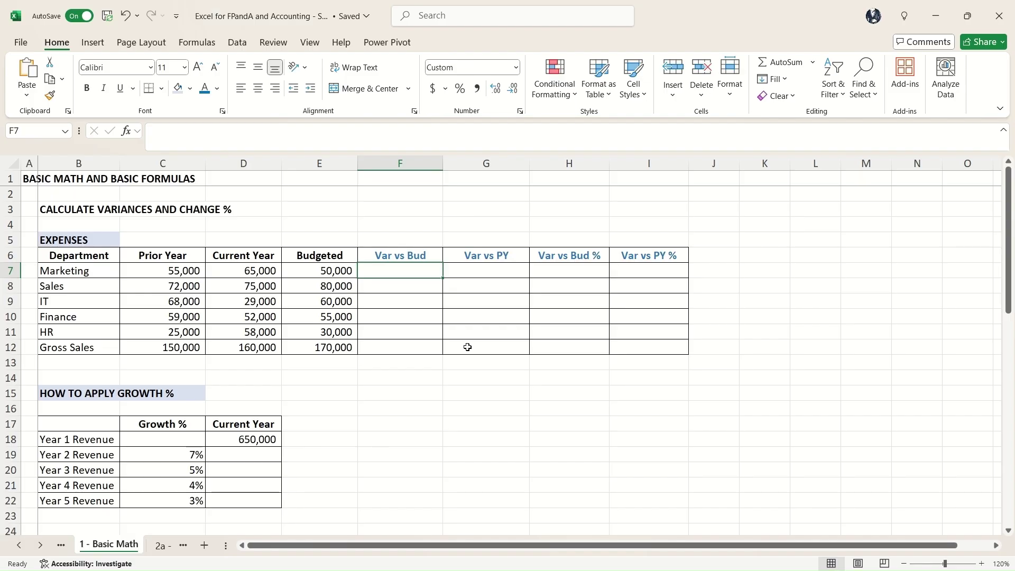
{"action": "left_click", "coordinate": [578, 271]}
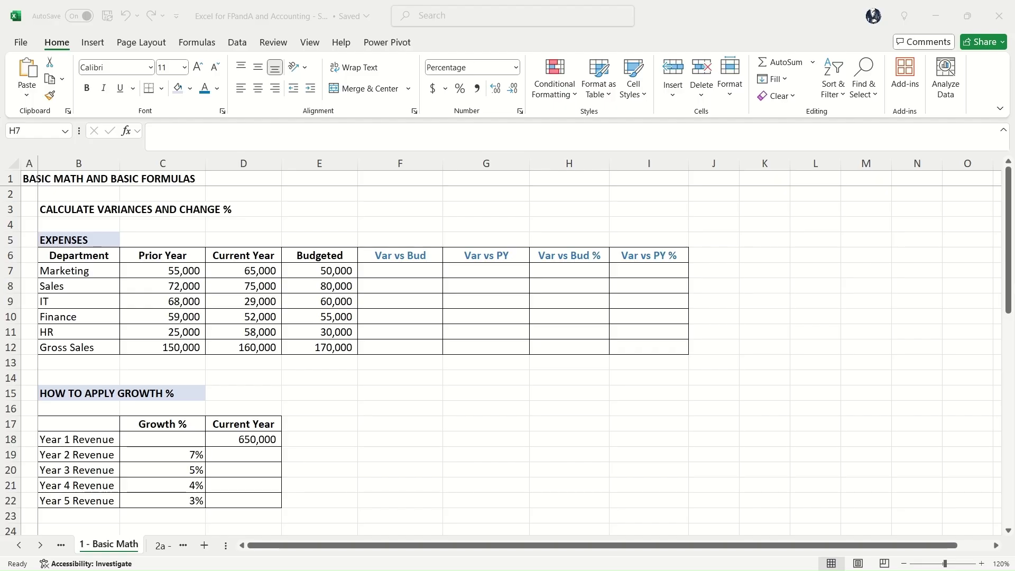
Calculate Marketing's variance versus budget in F7 with the formula =E7-D7
{"action": "left_click", "coordinate": [402, 275]}
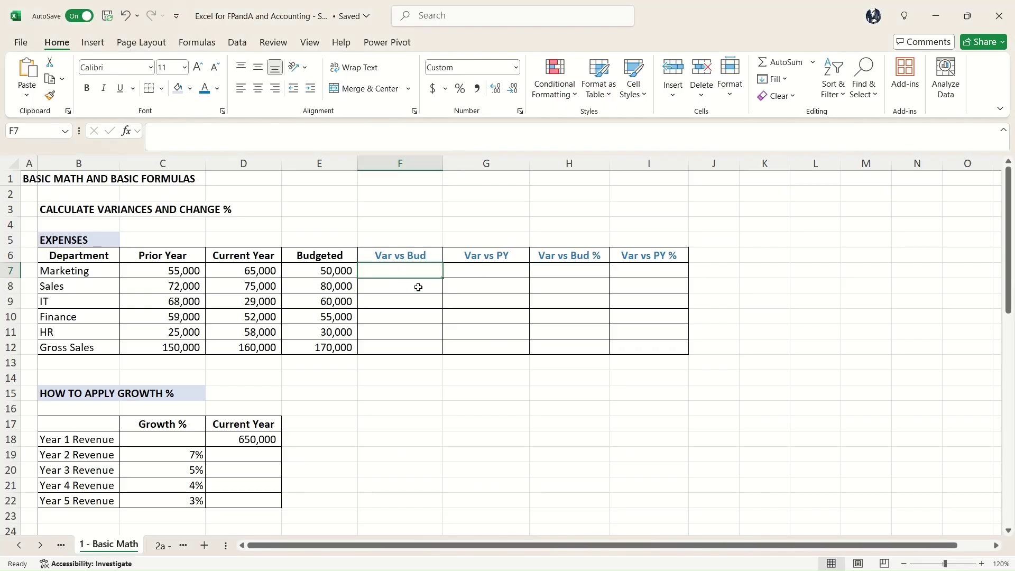
{"action": "type", "text": "="}
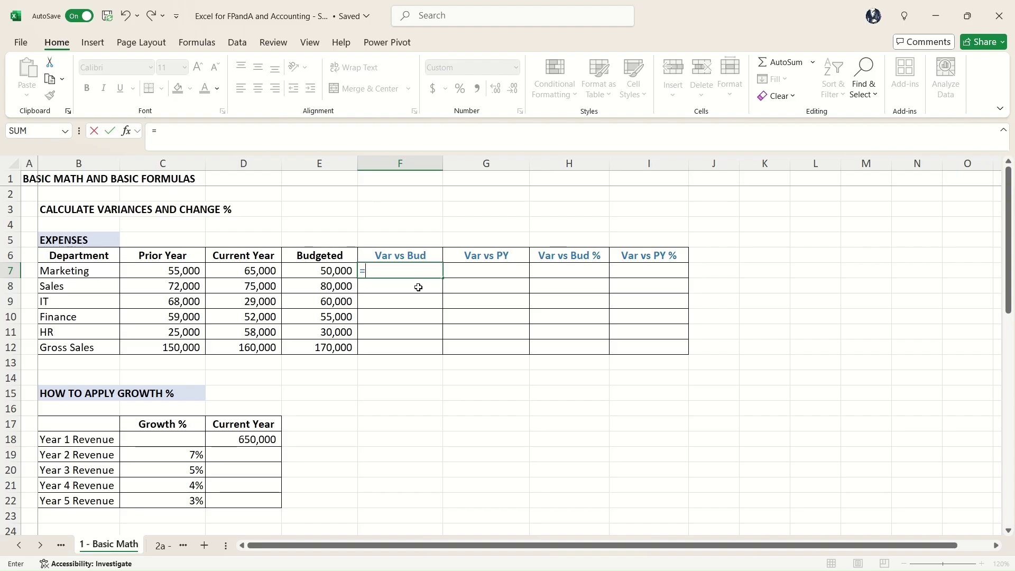
{"action": "key", "text": "Left"}
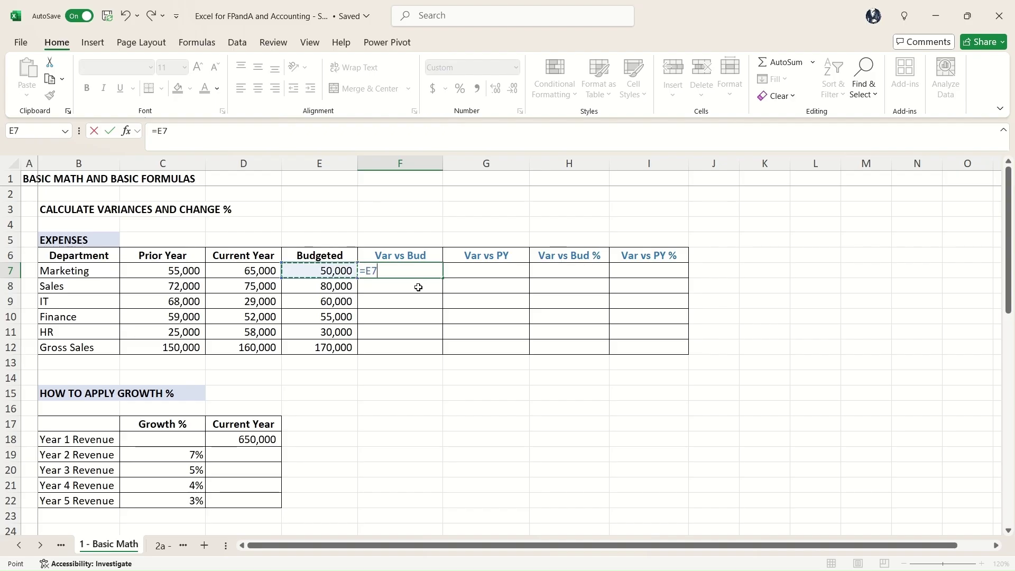
{"action": "type", "text": "-"}
{"action": "key", "text": "Left"}
{"action": "key", "text": "Left"}
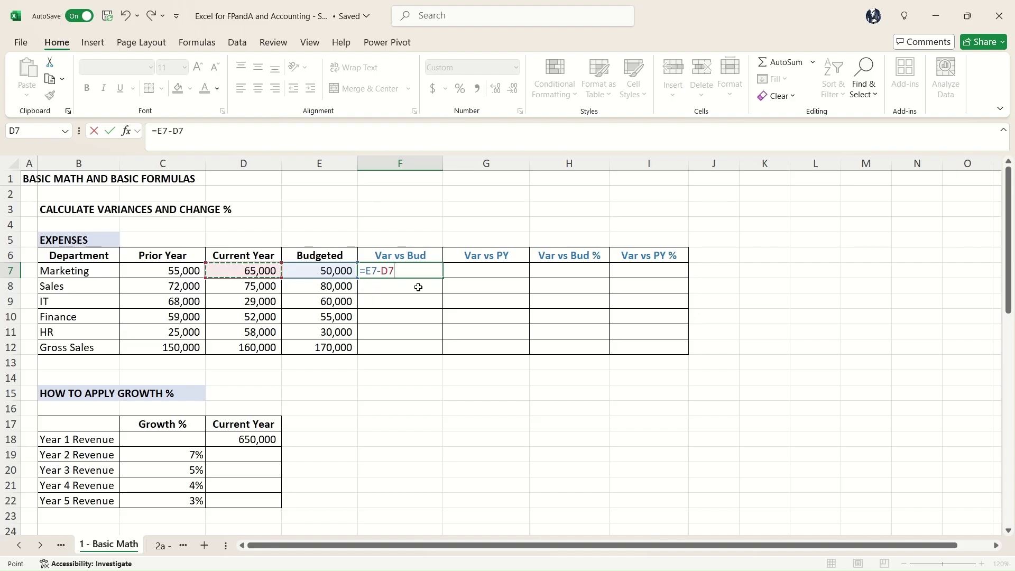
{"action": "key", "text": "Return"}
{"action": "key", "text": "Up"}
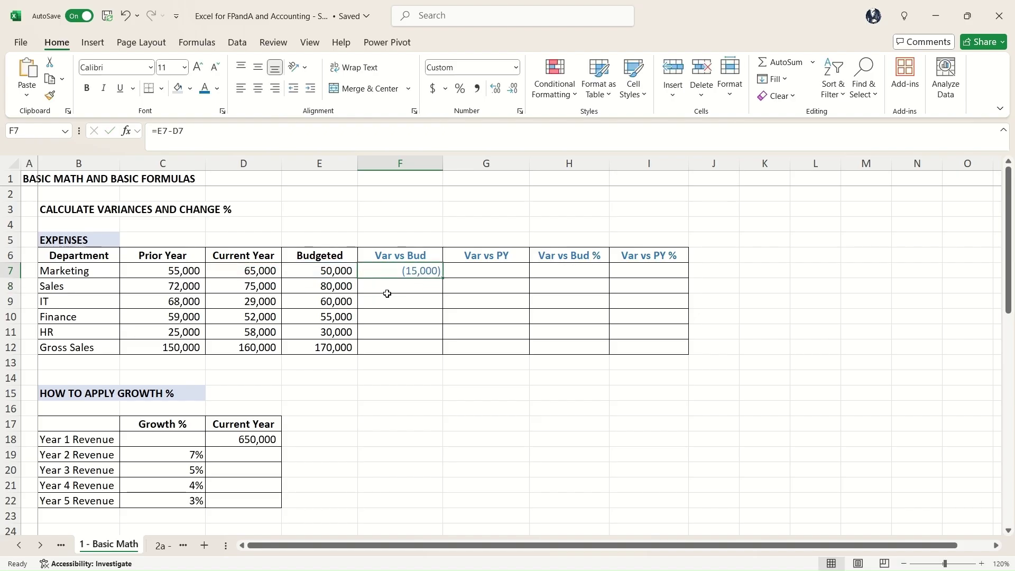
Copy the Marketing budget variance formula in F7 down through the HR row in F11
{"action": "left_click", "coordinate": [264, 271]}
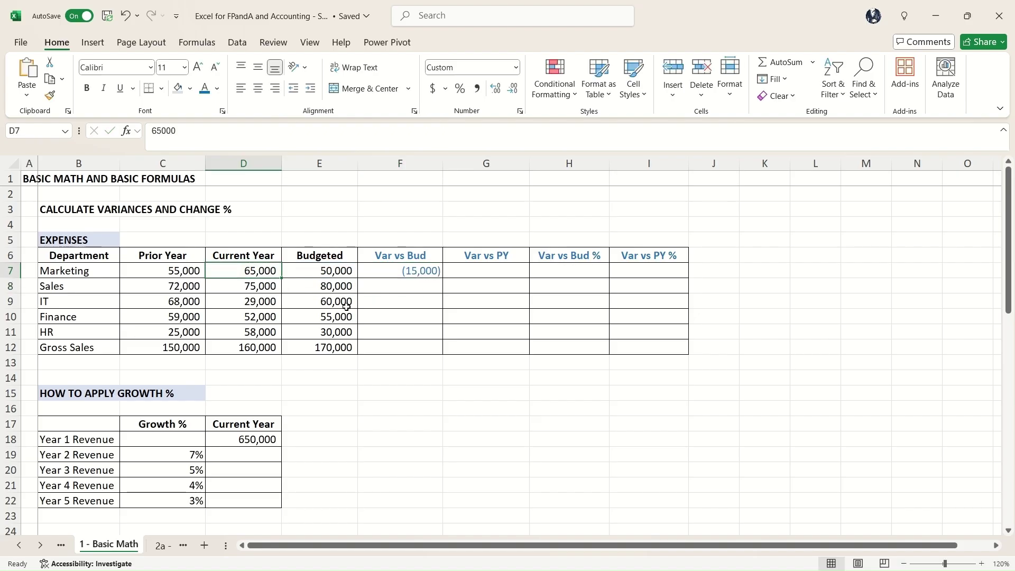
{"action": "left_click", "coordinate": [424, 272]}
{"action": "left_click_drag", "start_coordinate": [442, 278], "coordinate": [443, 338]}
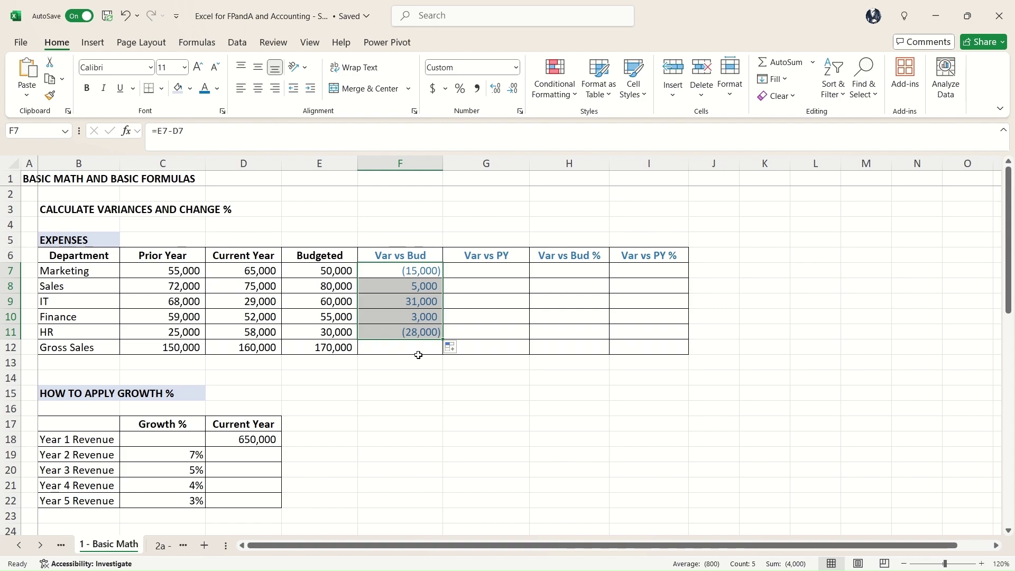
Calculate the Gross Sales variance versus budget in F12 with the revenue-style formula =D12-E12
{"action": "left_click", "coordinate": [421, 357]}
{"action": "left_click", "coordinate": [96, 348]}
{"action": "left_click_drag", "start_coordinate": [75, 275], "coordinate": [344, 333]}
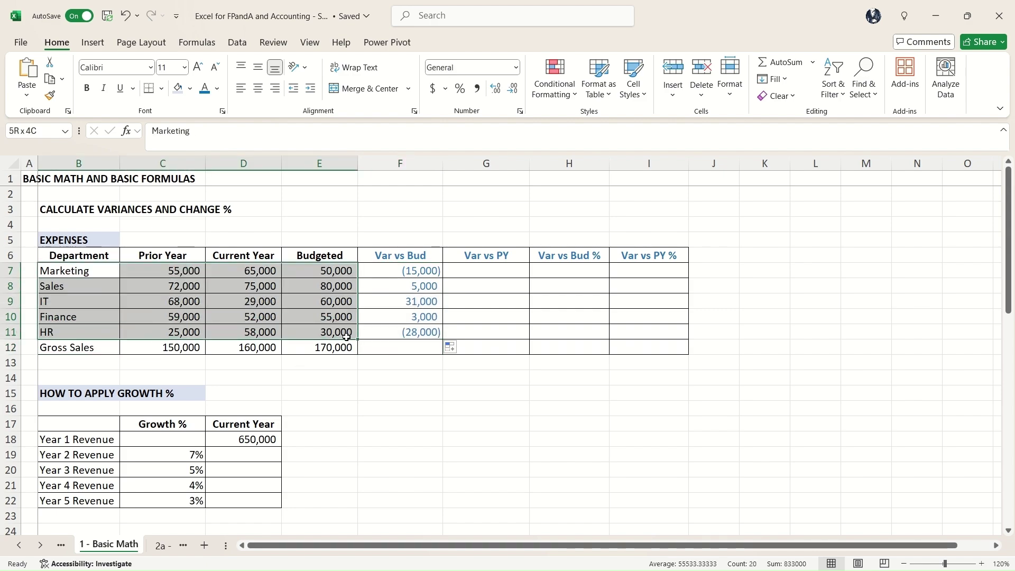
{"action": "left_click", "coordinate": [87, 354]}
{"action": "left_click", "coordinate": [410, 346]}
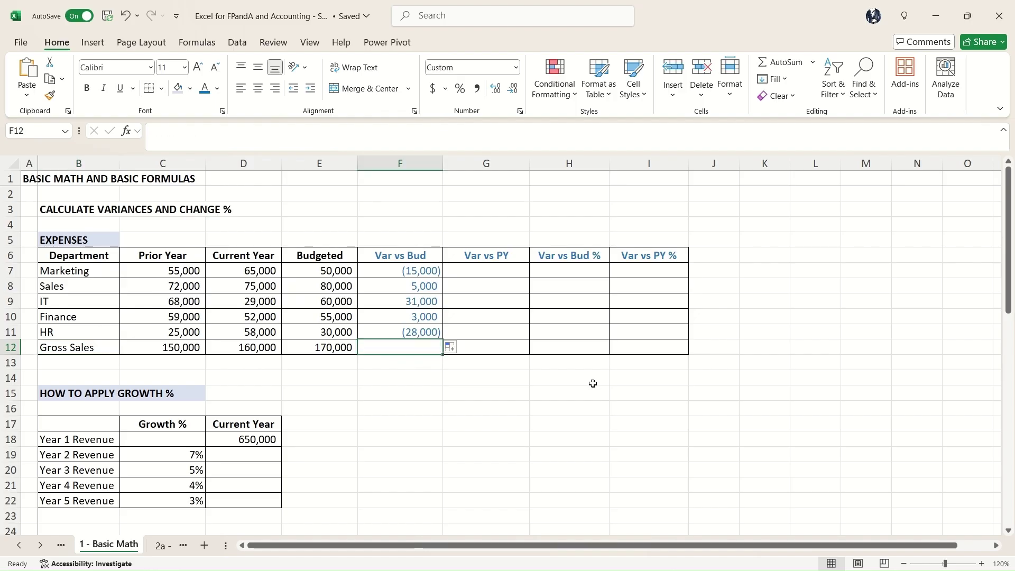
{"action": "type", "text": "="}
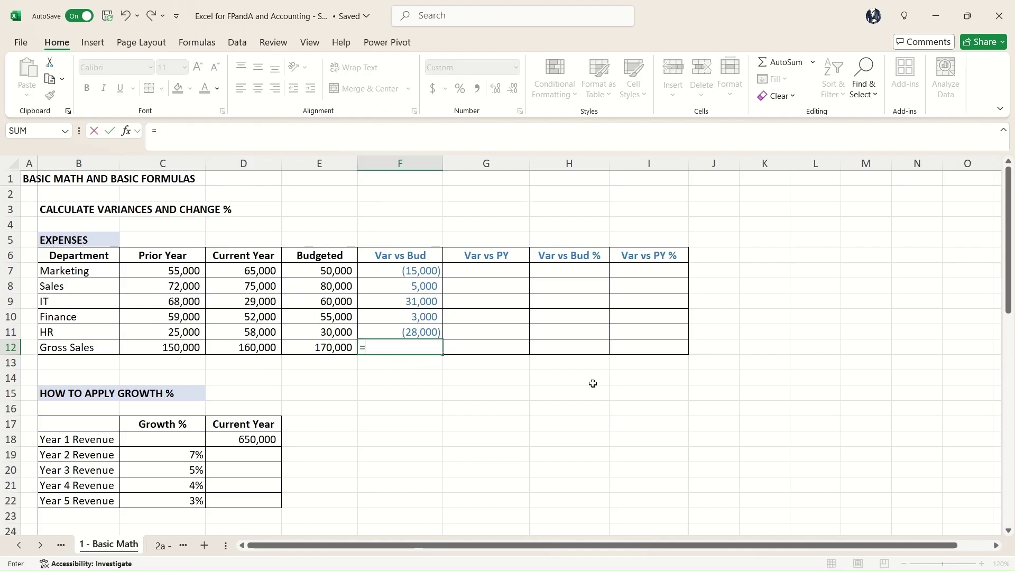
{"action": "key", "text": "Left"}
{"action": "key", "text": "Left"}
{"action": "type", "text": "-"}
{"action": "key", "text": "Left"}
{"action": "key", "text": "Return"}
Compare the Gross Sales variance formula with the expense variance formulas above it in the Var vs Bud column
{"action": "key", "text": "Up"}
{"action": "key", "text": "Up"}
{"action": "key", "text": "Up"}
{"action": "key", "text": "Down"}
{"action": "key", "text": "Down"}
{"action": "key", "text": "Down"}
{"action": "key", "text": "Up"}
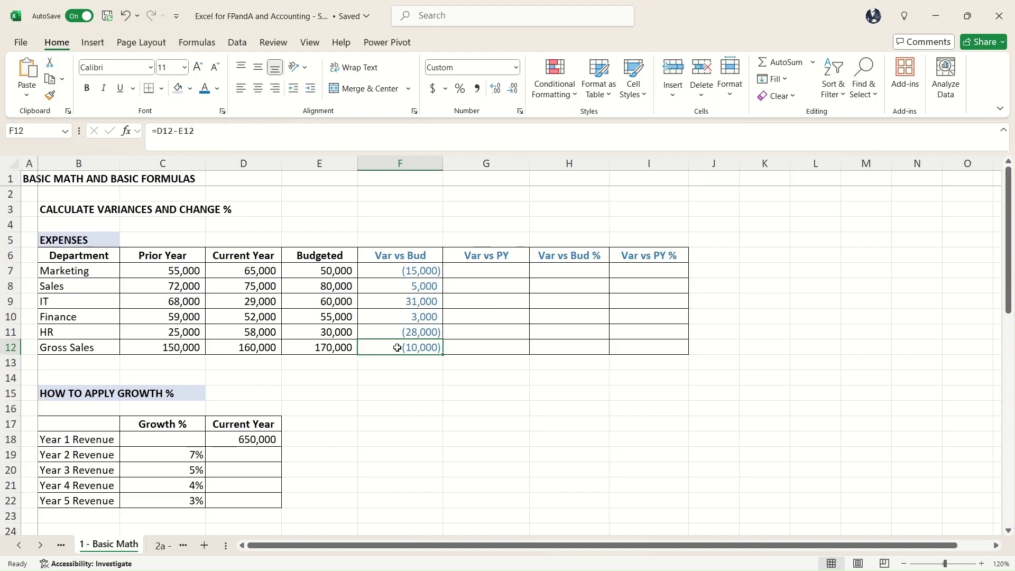
Calculate Marketing's Var vs Bud % in H7 with the formula =F7/E7
{"action": "left_click", "coordinate": [488, 272]}
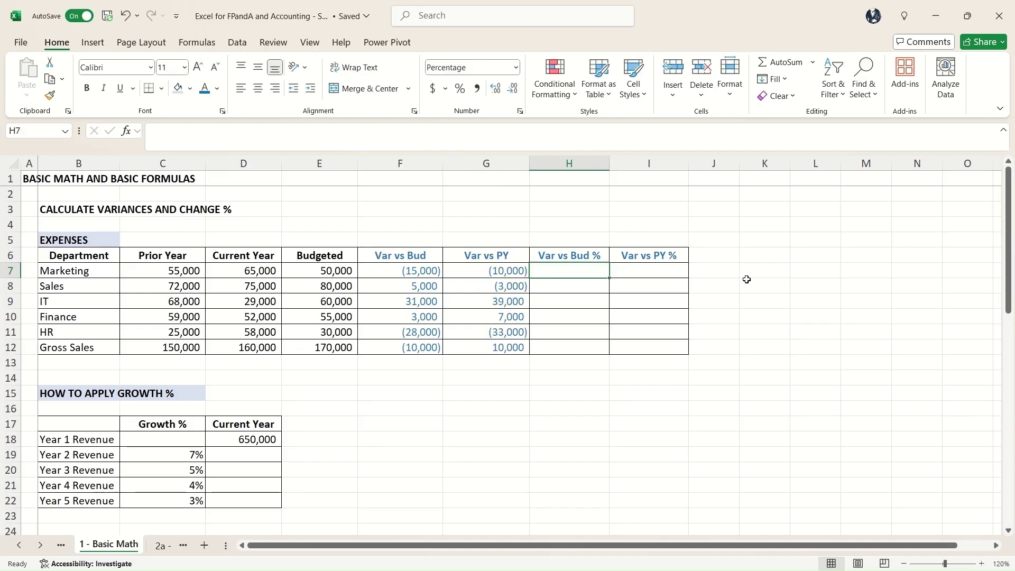
{"action": "type", "text": "="}
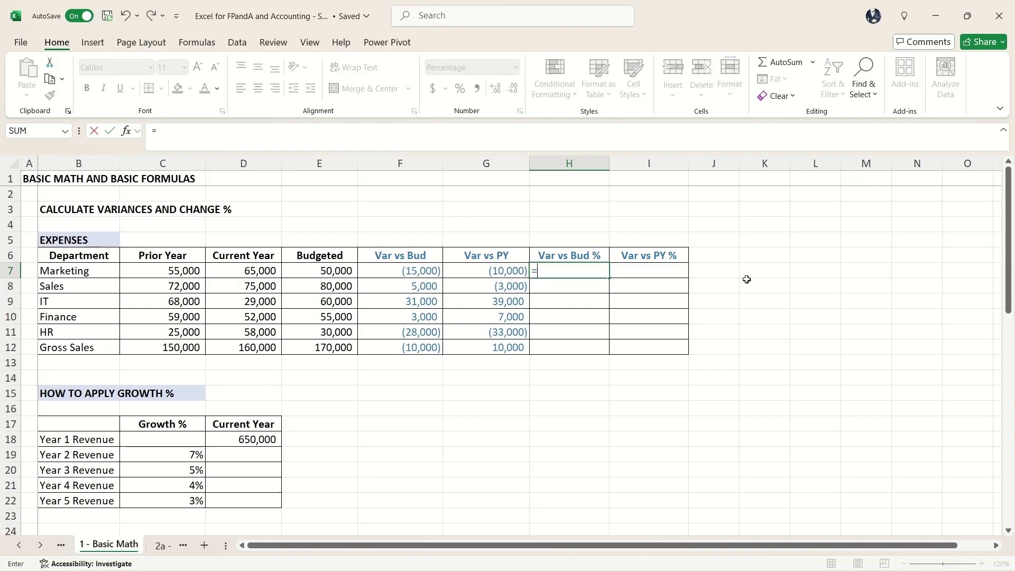
{"action": "key", "text": "Left"}
{"action": "key", "text": "Left"}
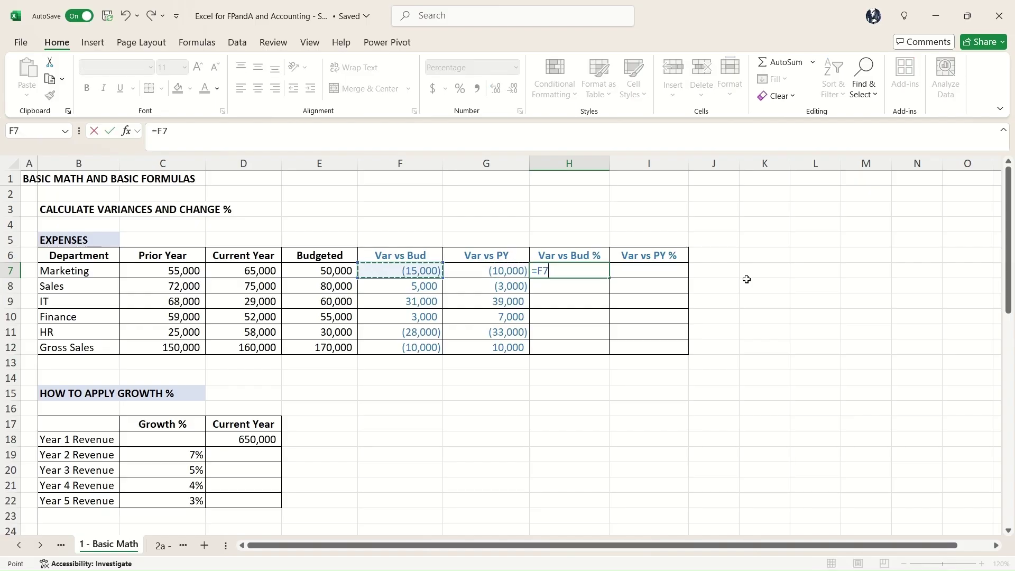
{"action": "type", "text": "/"}
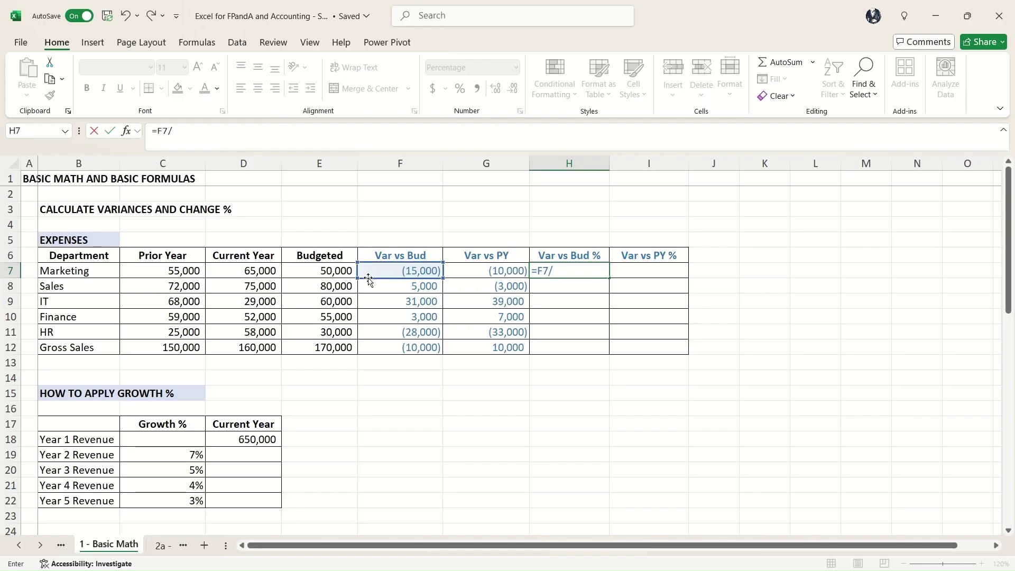
{"action": "key", "text": "Left"}
{"action": "key", "text": "Left"}
{"action": "key", "text": "Left"}
{"action": "key", "text": "Return"}
{"action": "key", "text": "Up"}
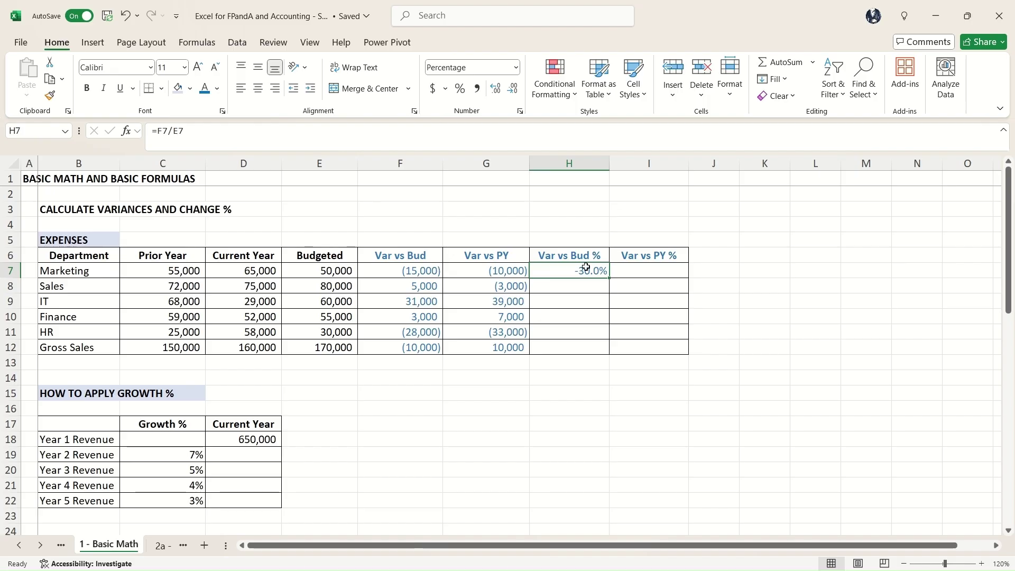
Calculate Marketing's Var vs PY % in I7 with the formula =G7/C7
{"action": "left_click", "coordinate": [636, 271]}
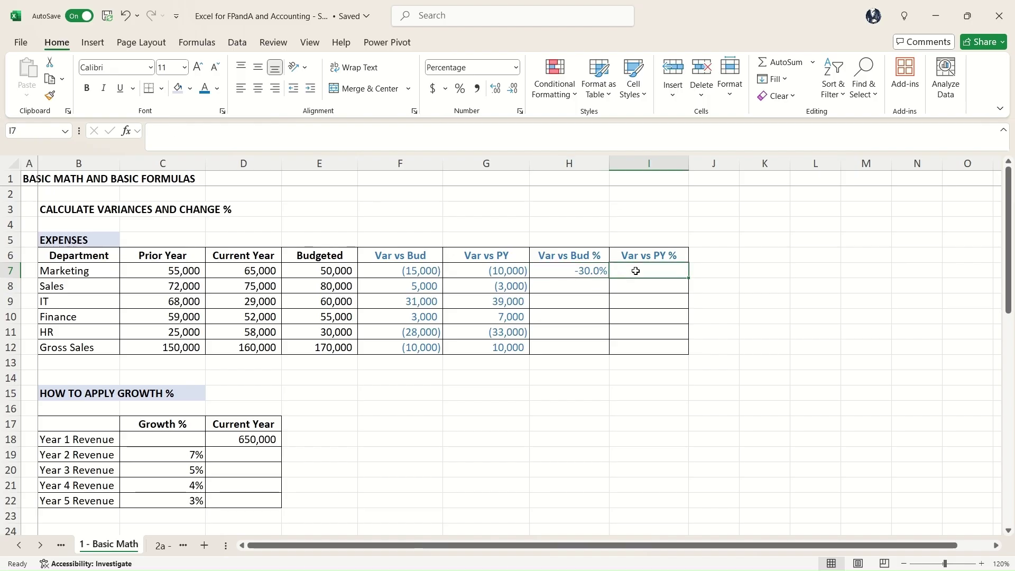
{"action": "type", "text": "="}
{"action": "key", "text": "Left"}
{"action": "key", "text": "Left"}
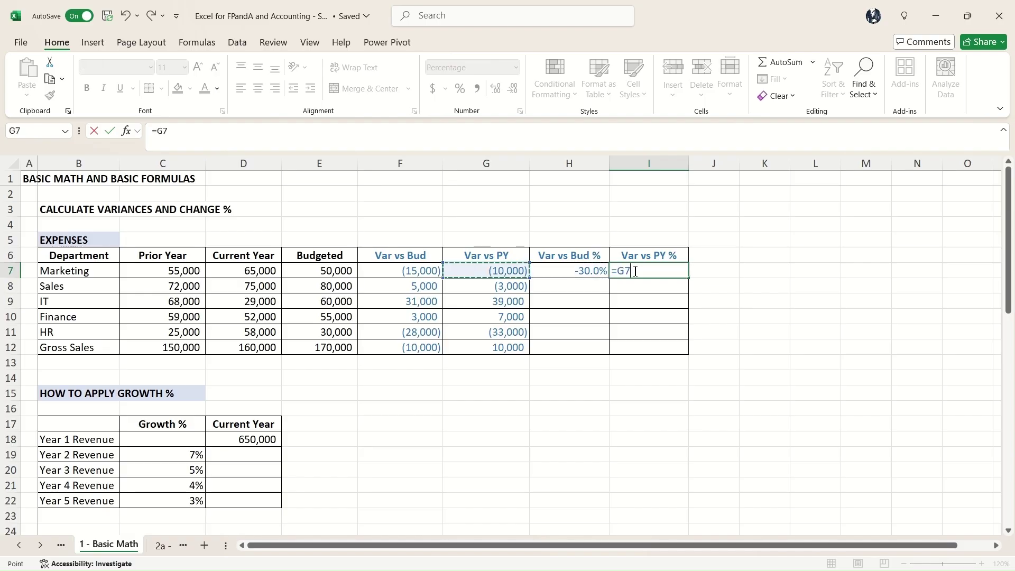
{"action": "type", "text": "/"}
{"action": "key", "text": "Left"}
{"action": "key", "text": "Left"}
{"action": "key", "text": "Left"}
{"action": "key", "text": "Left"}
{"action": "key", "text": "Left"}
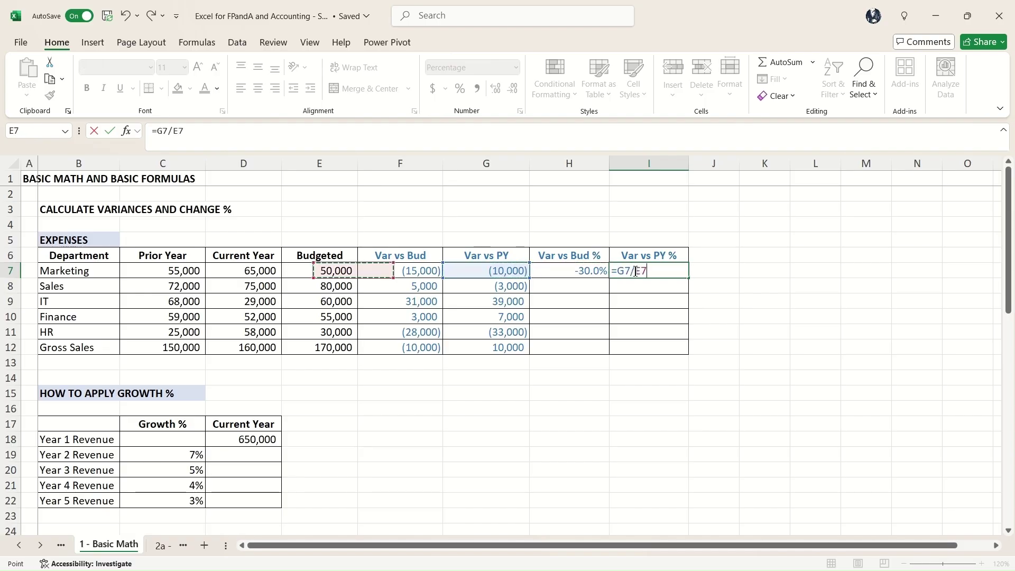
{"action": "key", "text": "Left"}
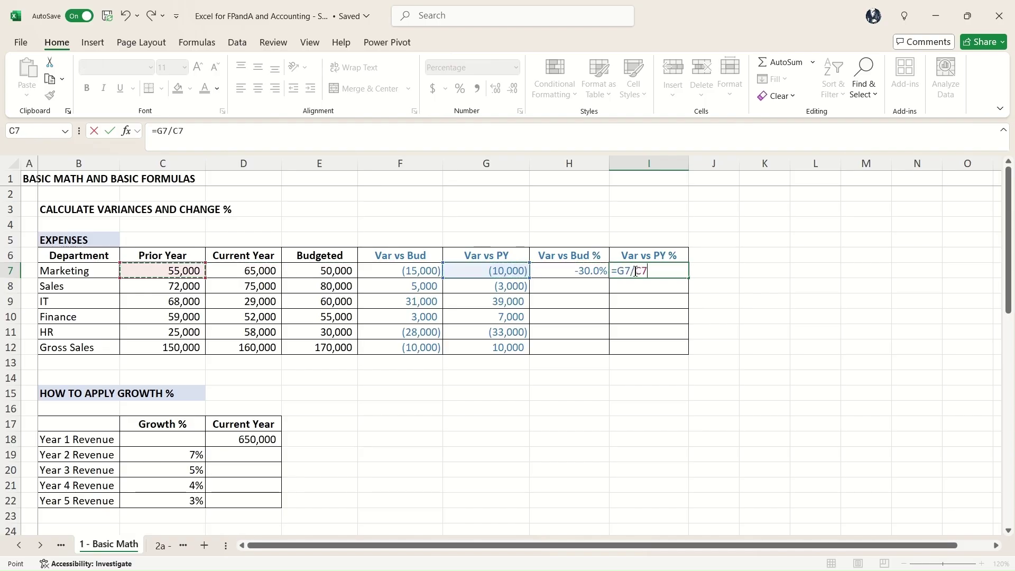
{"action": "key", "text": "Return"}
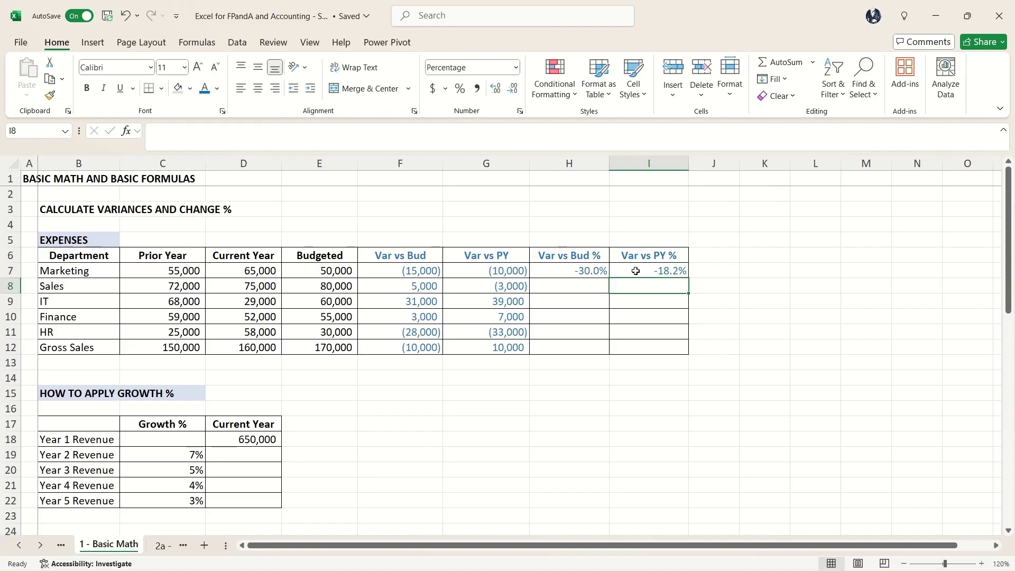
Copy both Marketing percentage formulas in H7:I7 down through the Gross Sales row 12
{"action": "key", "text": "Up"}
{"action": "key", "text": "Left"}
{"action": "key", "text": "shift+Right"}
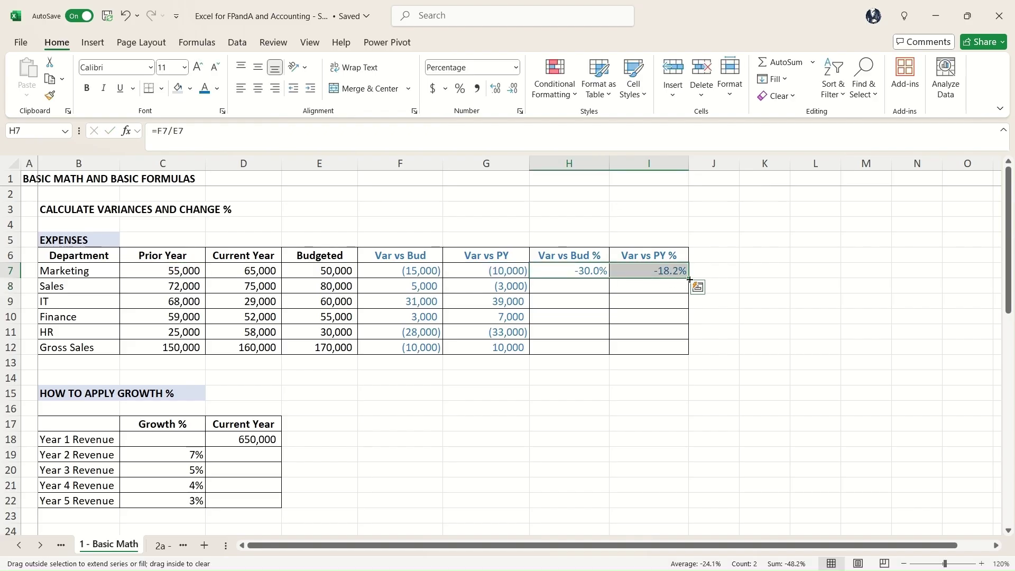
{"action": "left_click_drag", "start_coordinate": [689, 280], "coordinate": [691, 354]}
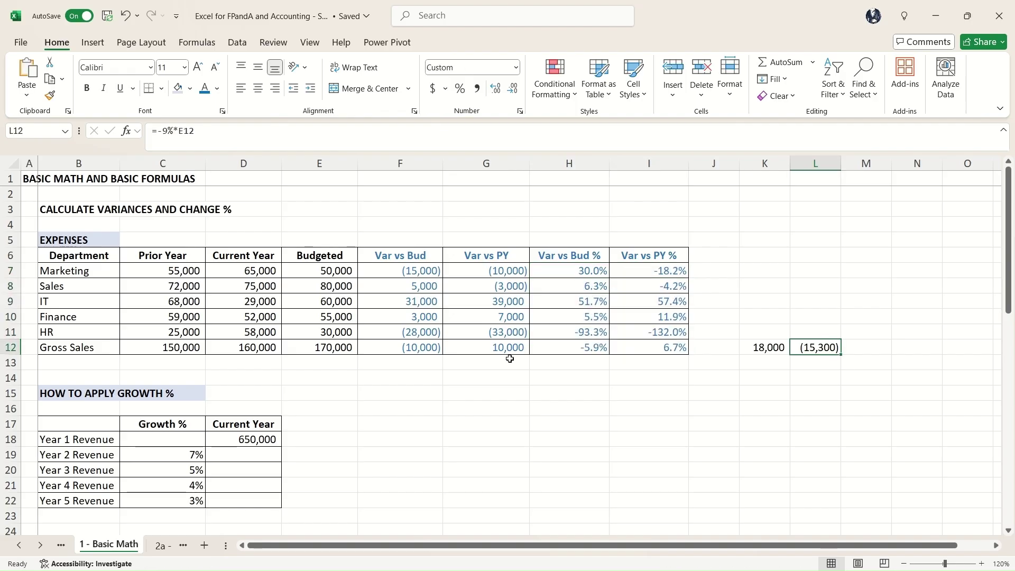
Calculate Year 2 Revenue in D19 with the formula =D18*(1+C19)
{"action": "scroll", "coordinate": [509, 359], "scroll_direction": "down", "scroll_amount": 3}
{"action": "scroll", "coordinate": [510, 362], "scroll_direction": "down", "scroll_amount": 1}
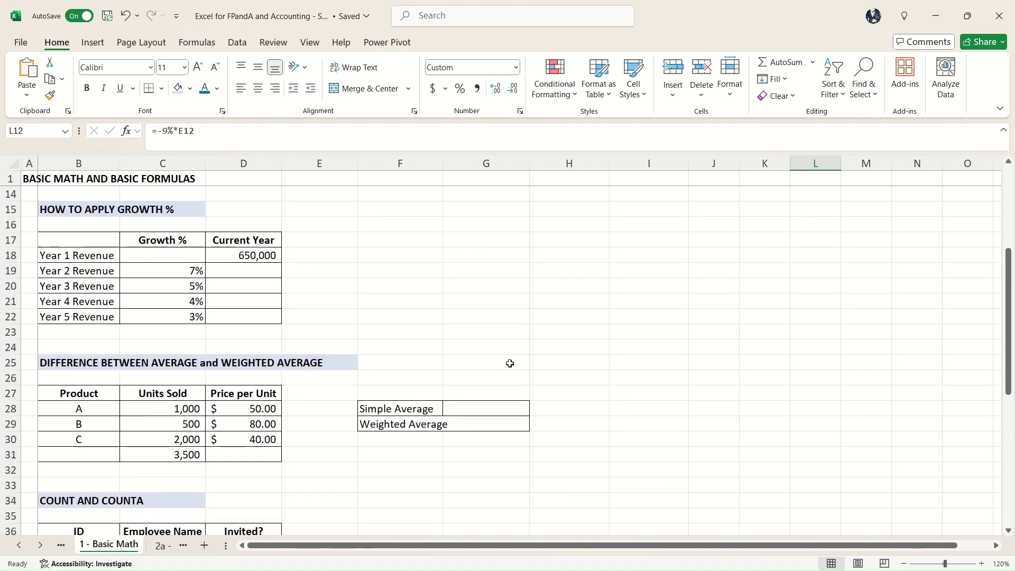
{"action": "left_click", "coordinate": [266, 259]}
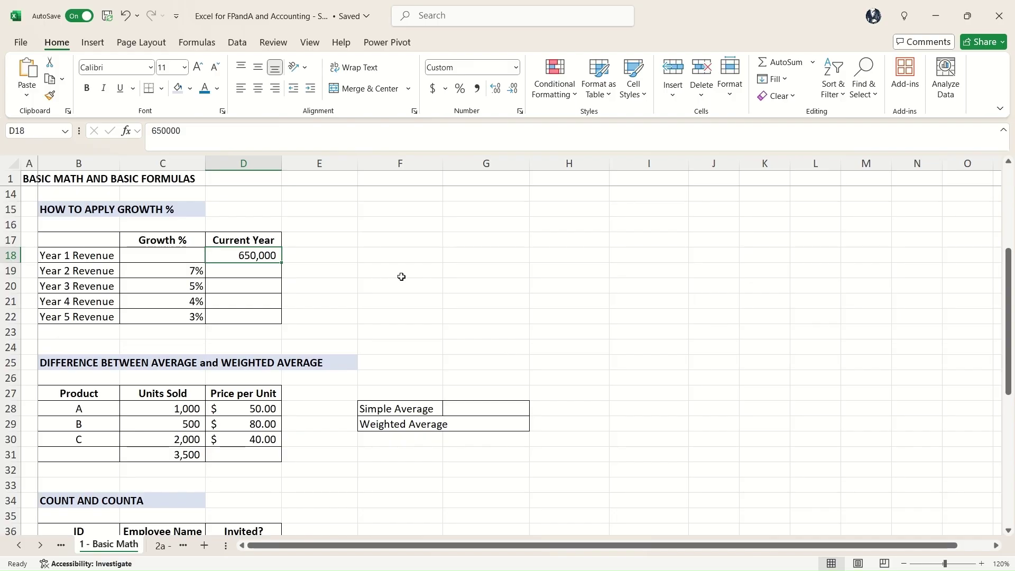
{"action": "key", "text": "Left"}
{"action": "key", "text": "Down"}
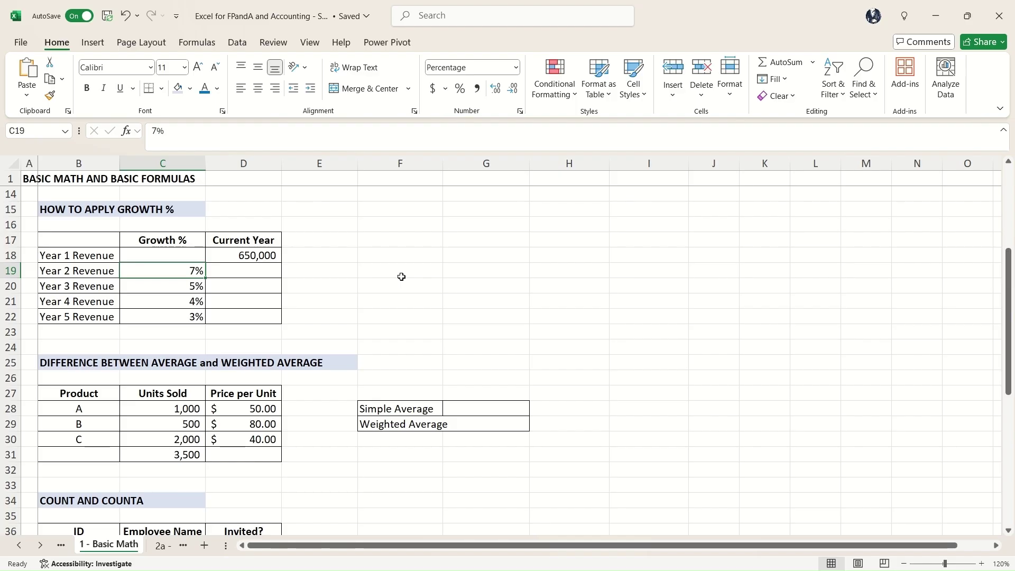
{"action": "key", "text": "Right"}
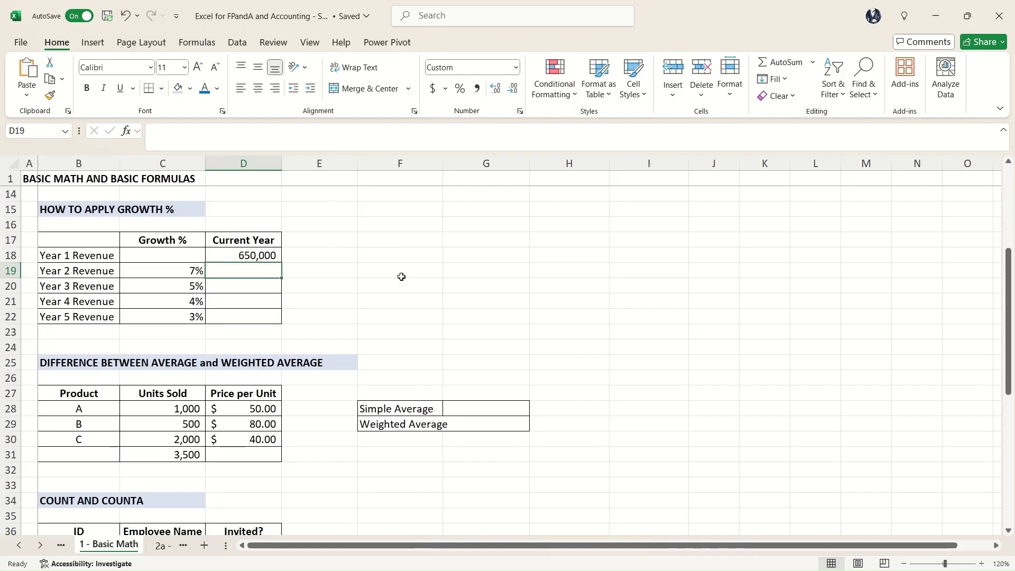
{"action": "type", "text": "="}
{"action": "key", "text": "Up"}
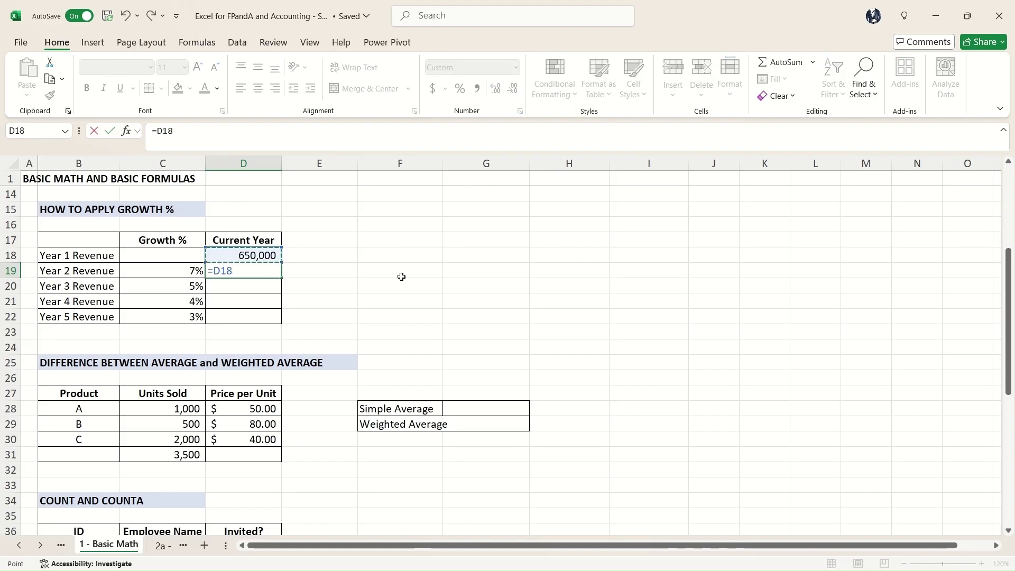
{"action": "type", "text": "*"}
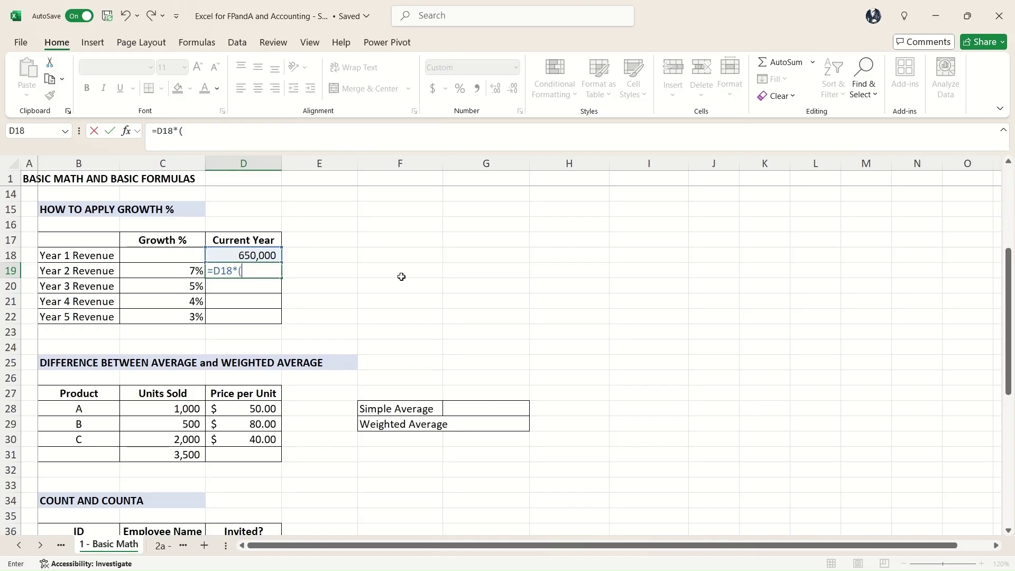
{"action": "type", "text": "(1+"}
{"action": "key", "text": "Left"}
{"action": "type", "text": ")"}
{"action": "key", "text": "ctrl+Return"}
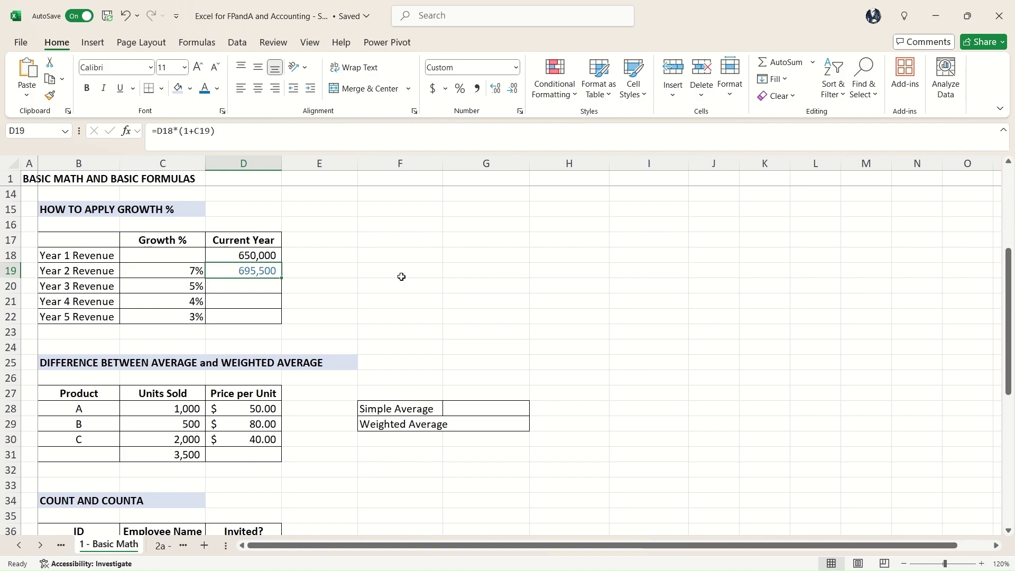
Copy the Year 2 Revenue formula in D19 down through Year 5 Revenue in D22
{"action": "key", "text": "ctrl+c"}
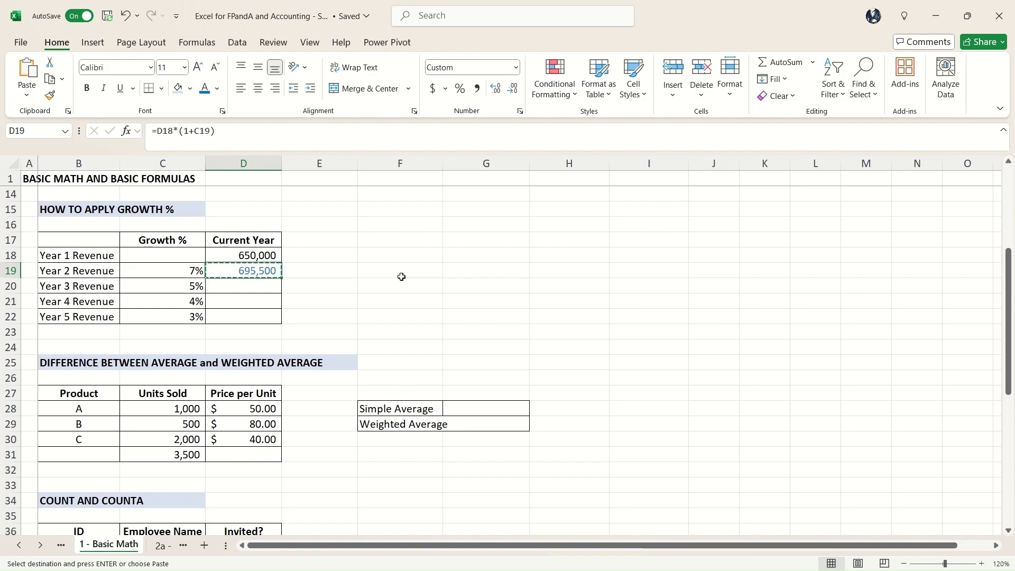
{"action": "key", "text": "shift+Down"}
{"action": "key", "text": "shift+Down"}
{"action": "key", "text": "shift+Down"}
{"action": "key", "text": "ctrl+v"}
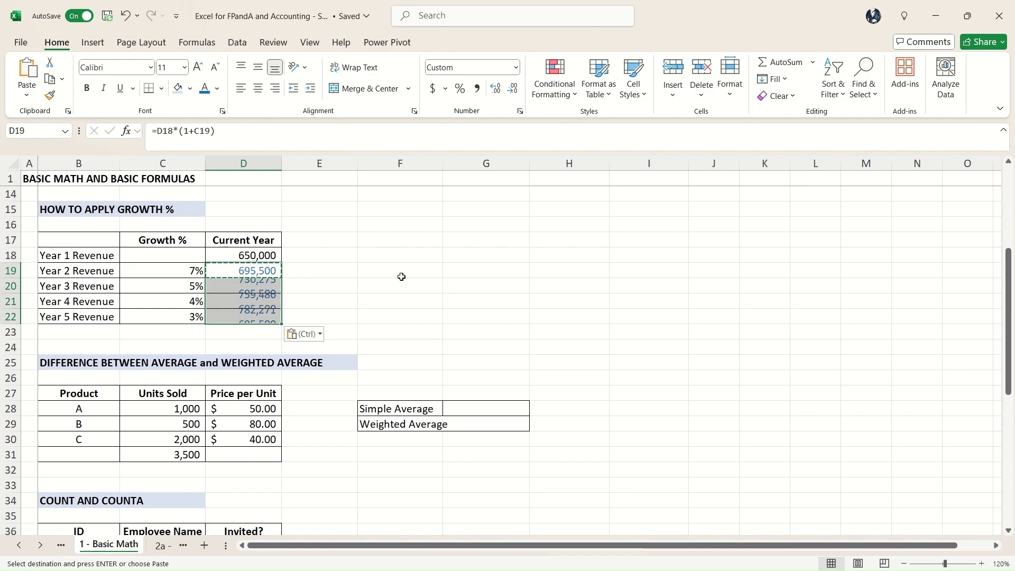
{"action": "key", "text": "Up"}
{"action": "key", "text": "shift+Down"}
{"action": "key", "text": "Down"}
{"action": "key", "text": "Down"}
{"action": "key", "text": "Escape"}
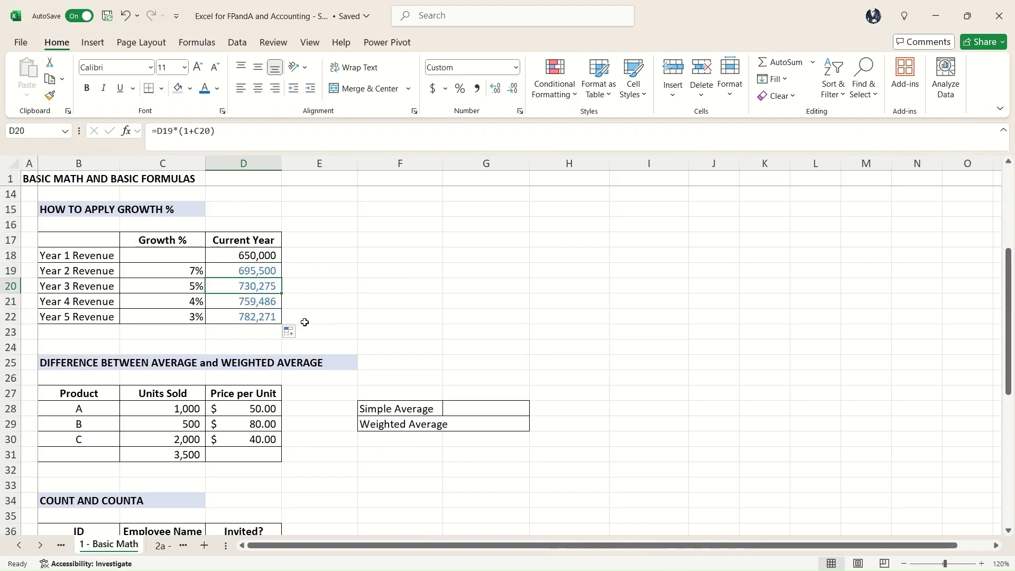
Examine which revenue and growth cells the Year 3 Revenue formula in D20 refers to
{"action": "key", "text": "Left"}
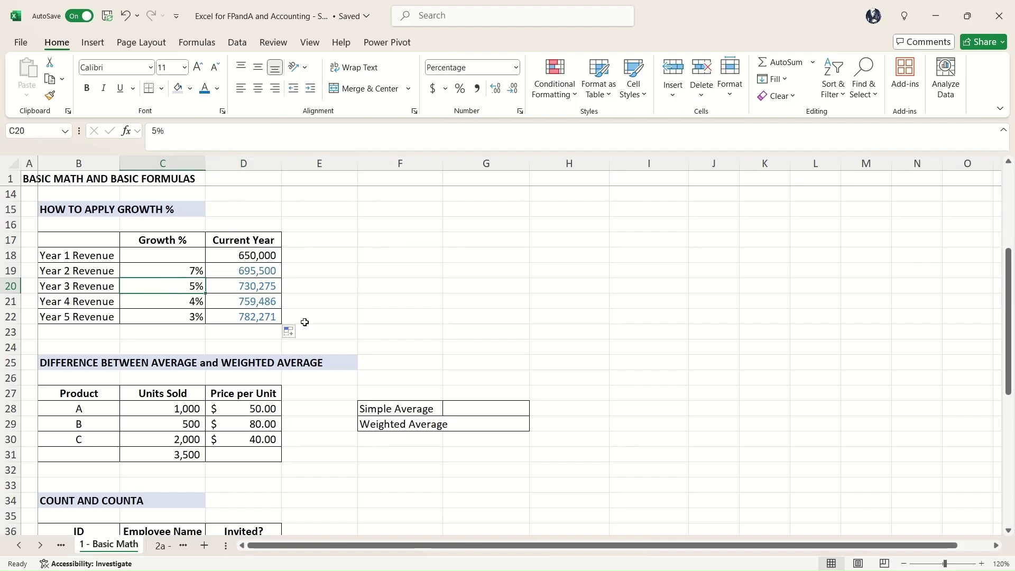
{"action": "key", "text": "Right"}
{"action": "key", "text": "Left"}
{"action": "key", "text": "Up"}
{"action": "key", "text": "Right"}
{"action": "key", "text": "Down"}
{"action": "key", "text": "F2"}
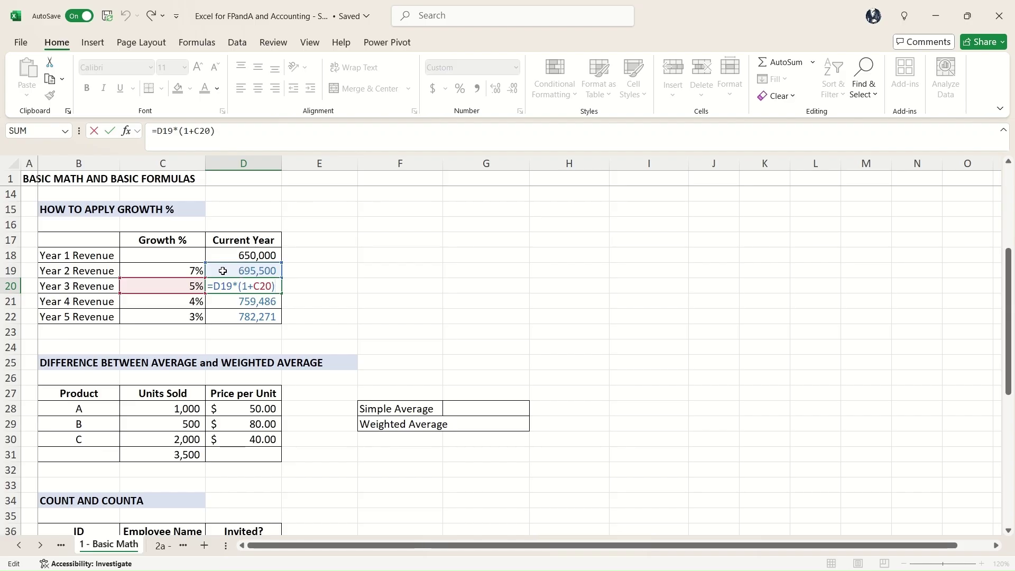
Calculate the Simple Average of the Price per Unit values in G28 with =AVERAGE(D28:D30)
{"action": "scroll", "coordinate": [272, 287], "scroll_direction": "down", "scroll_amount": 4}
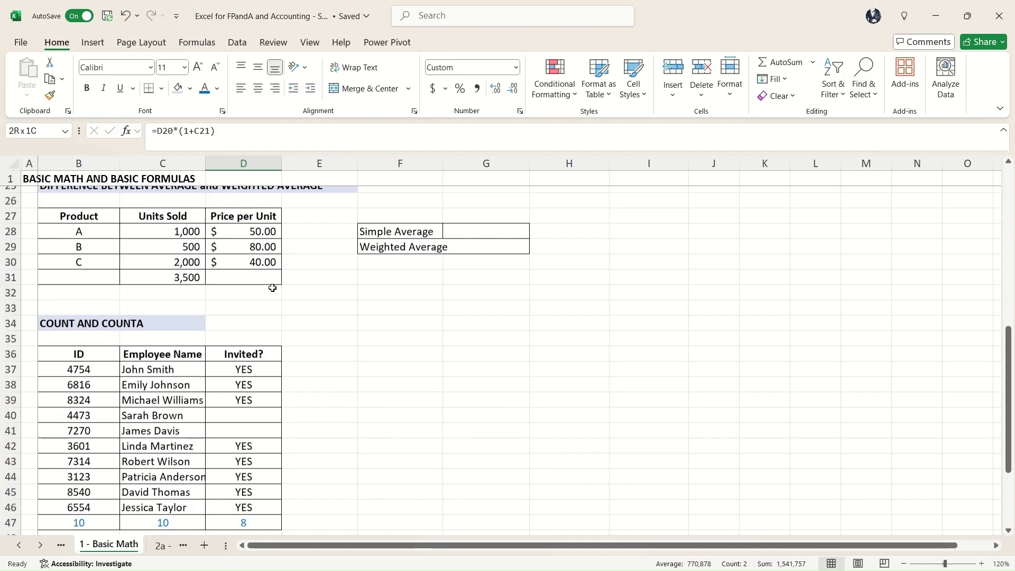
{"action": "scroll", "coordinate": [272, 288], "scroll_direction": "up", "scroll_amount": 1}
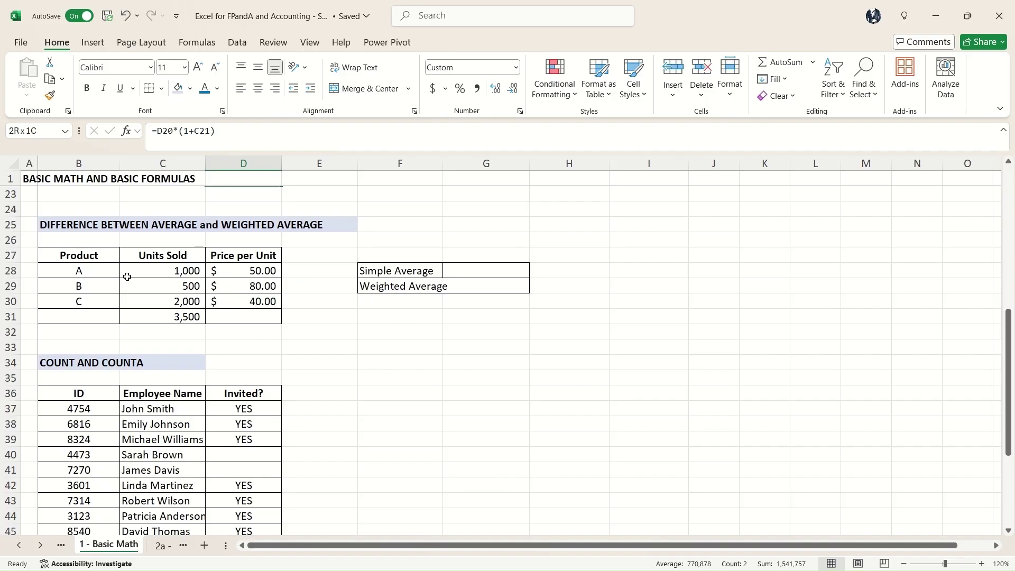
{"action": "left_click_drag", "start_coordinate": [198, 273], "coordinate": [198, 302]}
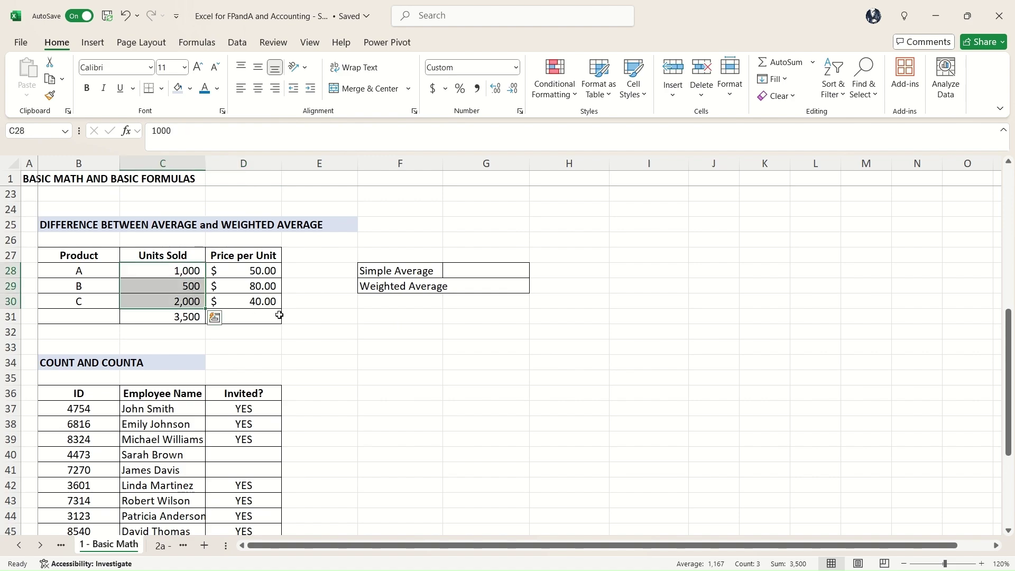
{"action": "left_click_drag", "start_coordinate": [267, 272], "coordinate": [267, 302]}
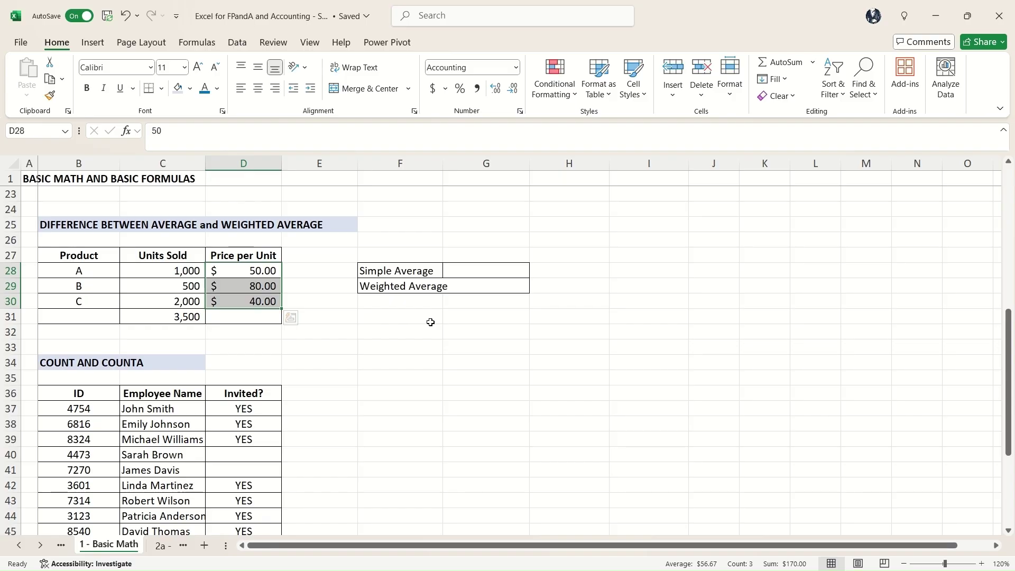
{"action": "left_click", "coordinate": [468, 272]}
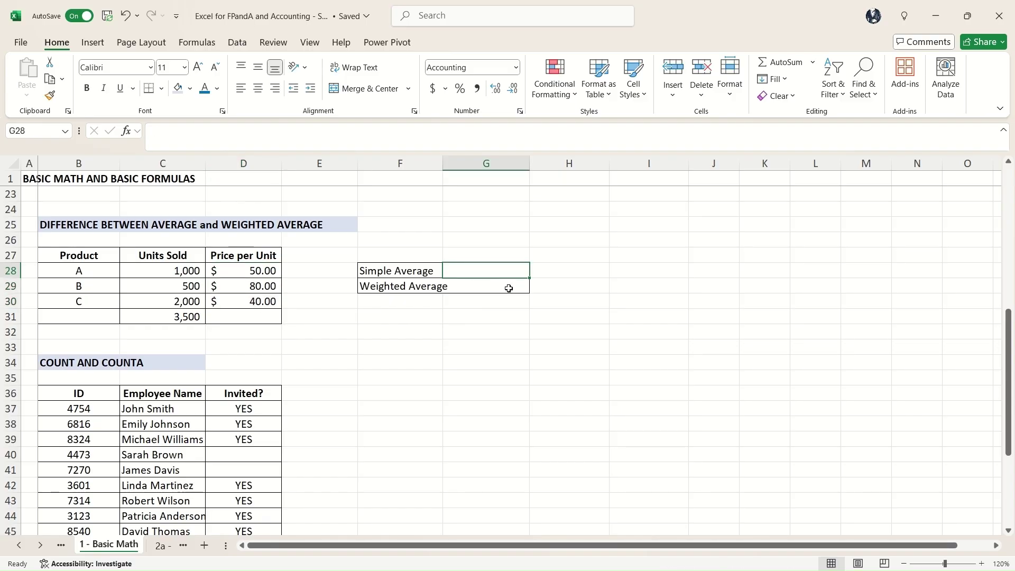
{"action": "type", "text": "=avera"}
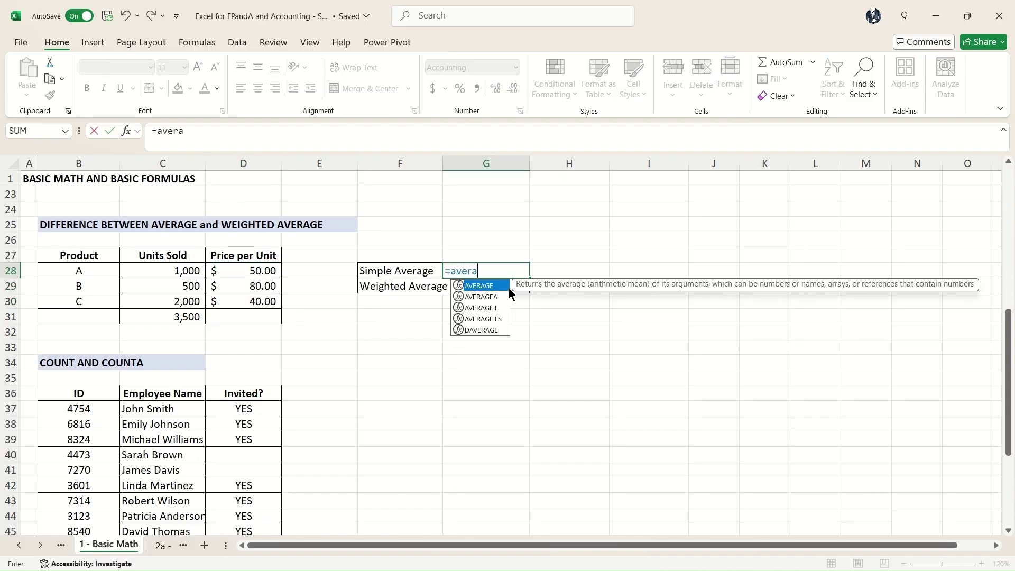
{"action": "type", "text": "ge("}
{"action": "key", "text": "Left"}
{"action": "key", "text": "Left"}
{"action": "key", "text": "Left"}
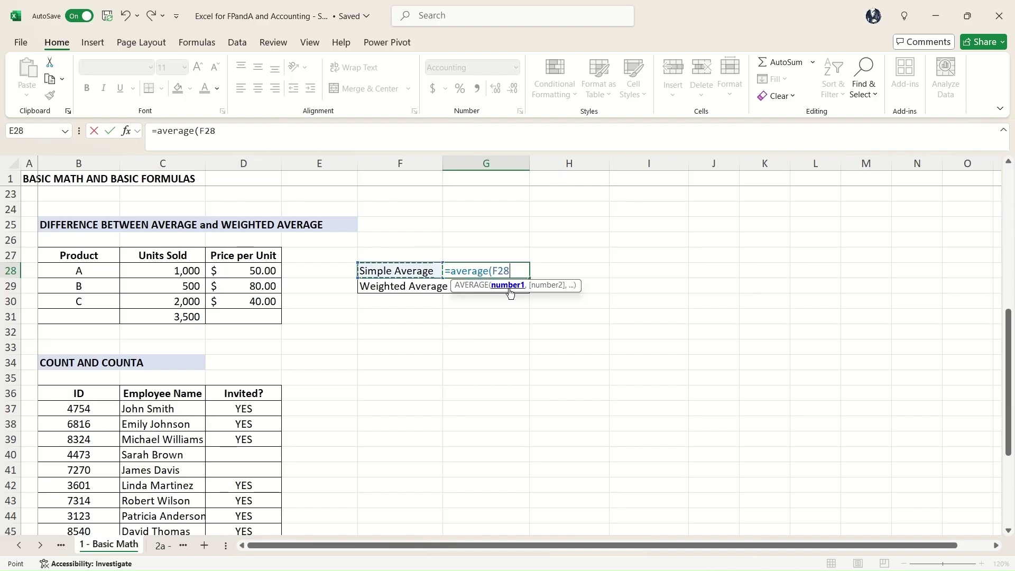
{"action": "key", "text": "shift+Down"}
{"action": "key", "text": "shift+Down"}
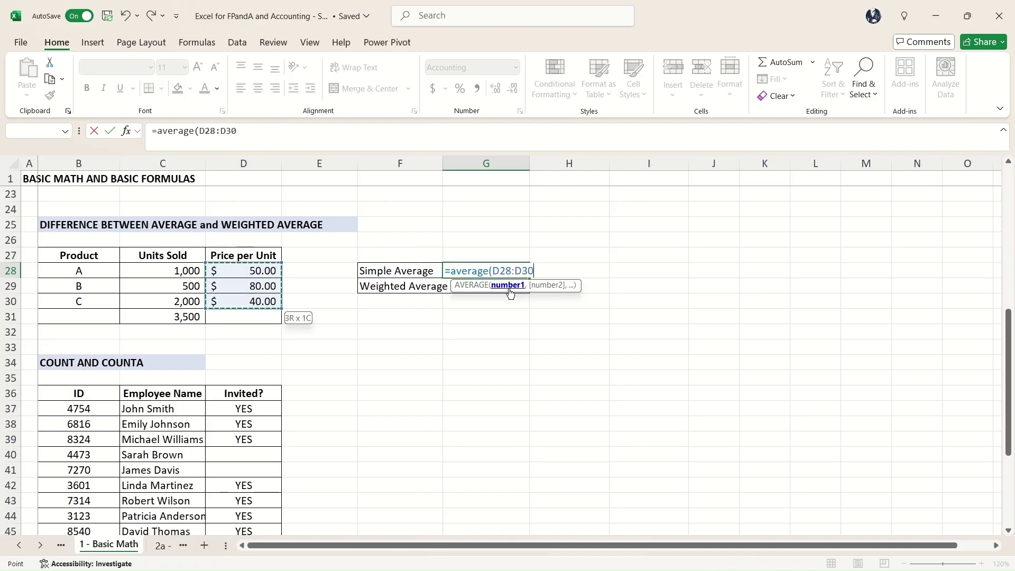
{"action": "type", "text": ")"}
{"action": "key", "text": "ctrl+Return"}
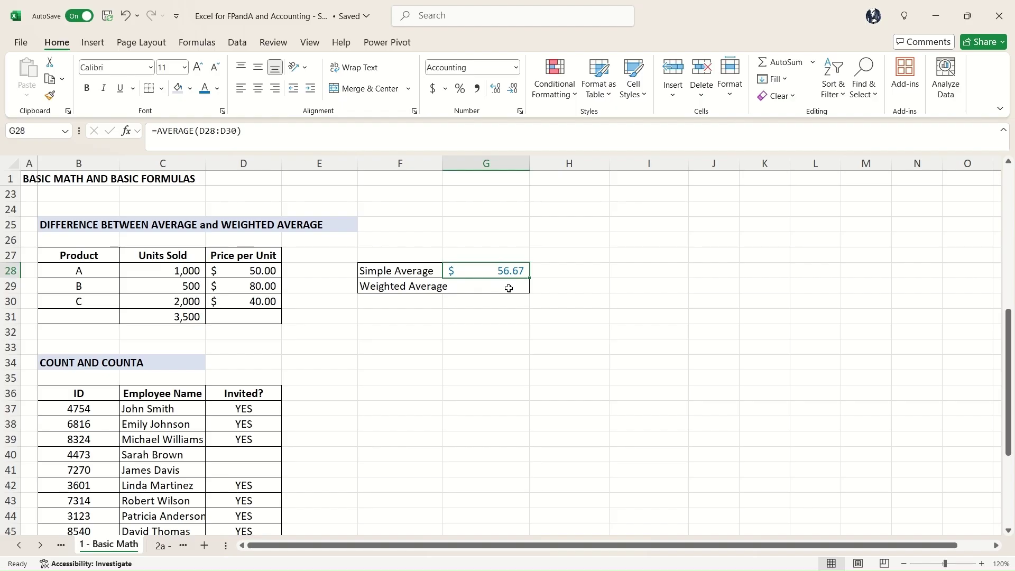
Widen column F slightly so the Weighted Average label in F29 fits
{"action": "left_click", "coordinate": [509, 288]}
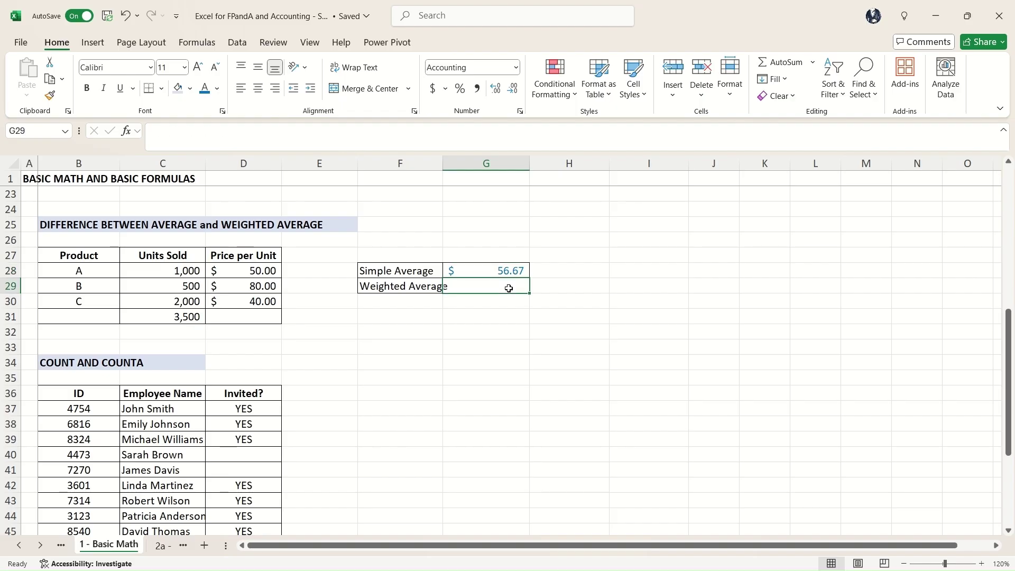
{"action": "left_click_drag", "start_coordinate": [444, 163], "coordinate": [453, 163]}
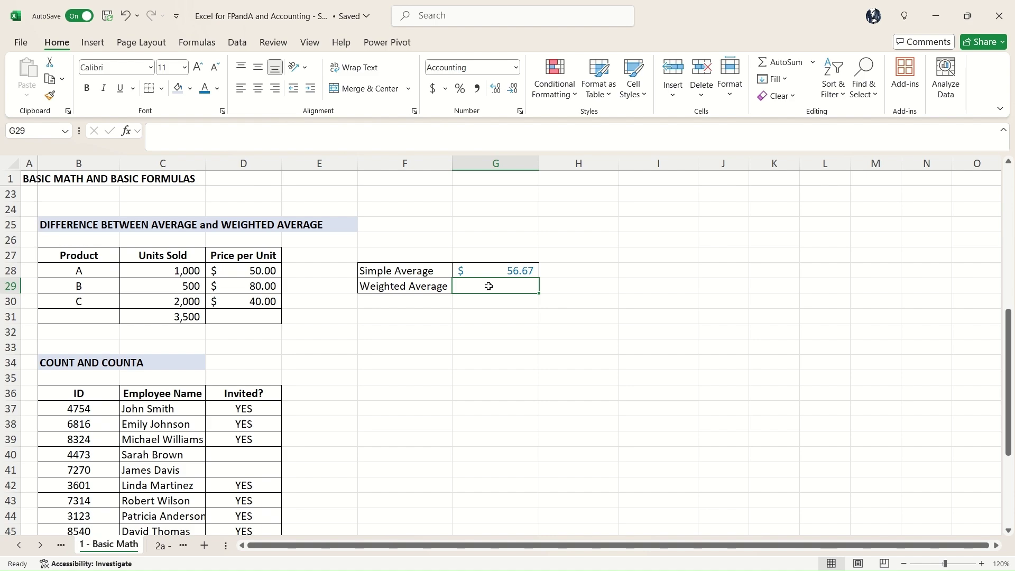
Multiply Product A's units sold by its price per unit in I28 with the formula +C28*D28
{"action": "left_click", "coordinate": [634, 272]}
{"action": "type", "text": "+"}
{"action": "key", "text": "Left"}
{"action": "key", "text": "Left"}
{"action": "key", "text": "Left"}
{"action": "key", "text": "Left"}
{"action": "key", "text": "Left"}
{"action": "key", "text": "Left"}
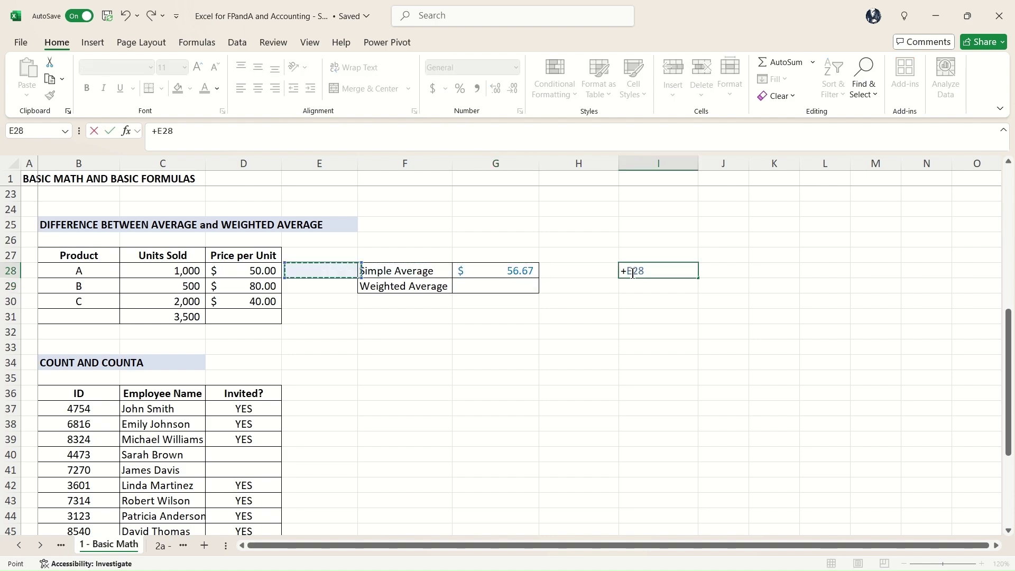
{"action": "type", "text": "*"}
{"action": "key", "text": "Left"}
{"action": "key", "text": "Left"}
{"action": "key", "text": "Left"}
{"action": "key", "text": "Left"}
{"action": "key", "text": "Left"}
{"action": "key", "text": "ctrl+Return"}
Copy Product A's units-times-price formula in I28 down to I30 for Products B and C
{"action": "key", "text": "ctrl+c"}
{"action": "key", "text": "shift+Down"}
{"action": "key", "text": "shift+Down"}
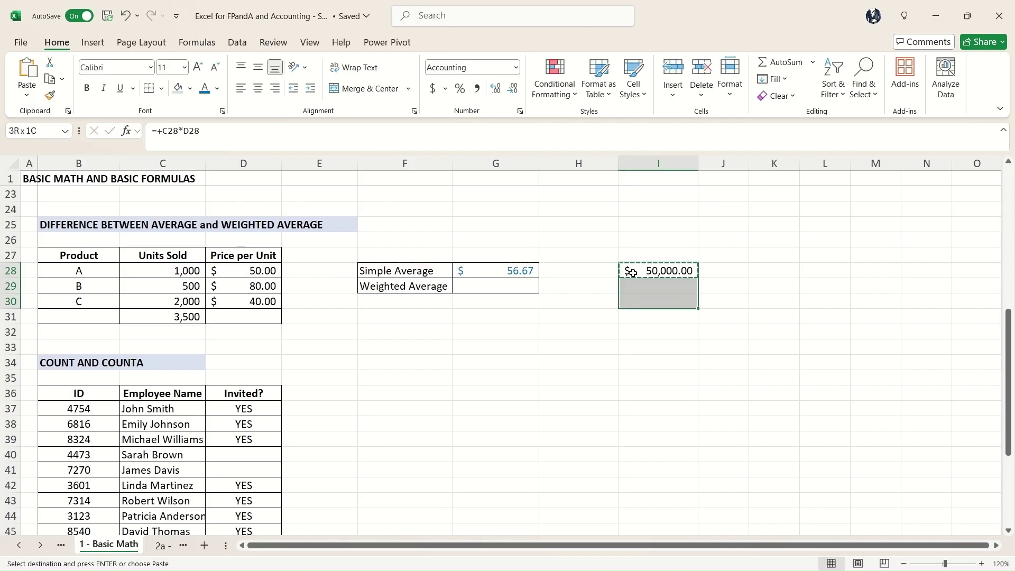
{"action": "key", "text": "ctrl+v"}
Total the three product amounts in I31 with =SUM(I28:I30) and make the total bold
{"action": "key", "text": "Down"}
{"action": "key", "text": "Down"}
{"action": "key", "text": "Down"}
{"action": "type", "text": "=sum("}
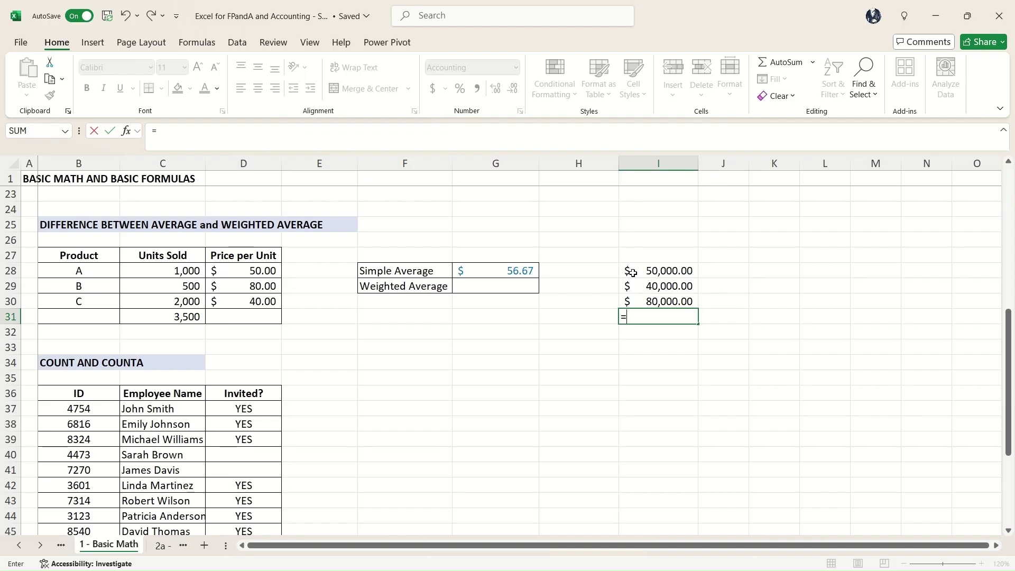
{"action": "key", "text": "Up"}
{"action": "key", "text": "shift+Up"}
{"action": "key", "text": "shift+Up"}
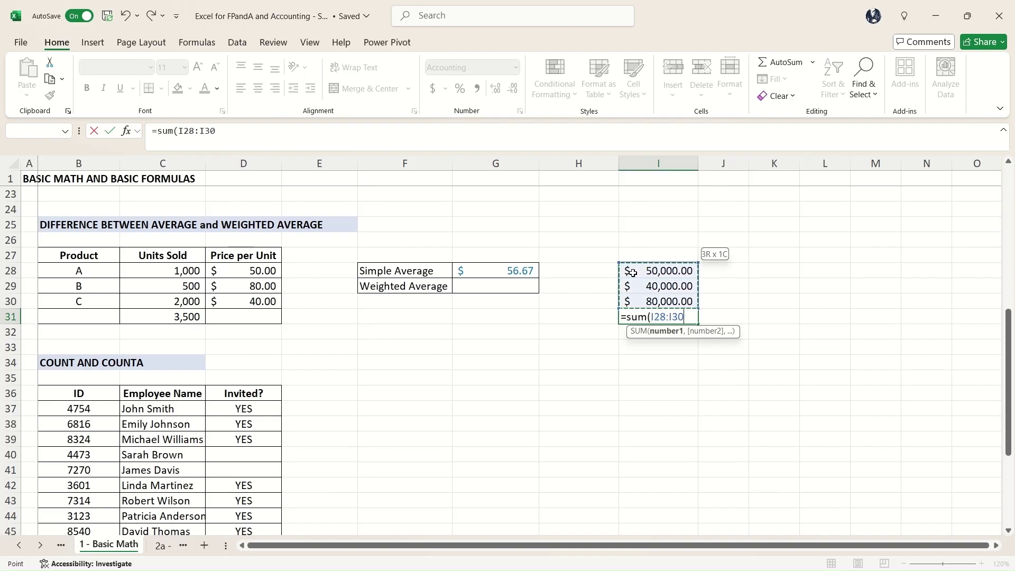
{"action": "key", "text": "Return"}
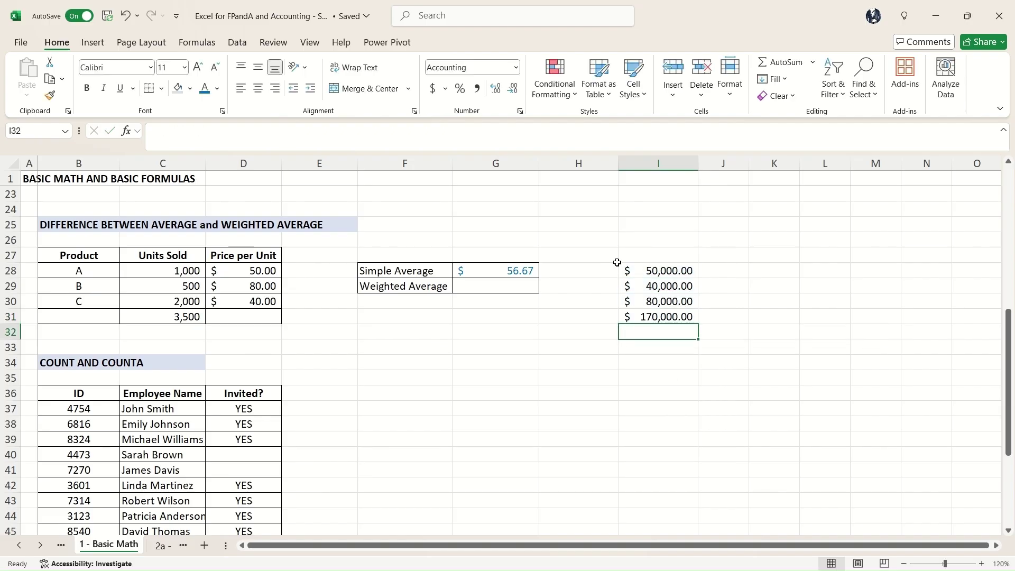
{"action": "key", "text": "Up"}
{"action": "key", "text": "ctrl+b"}
{"action": "key", "text": "Down"}
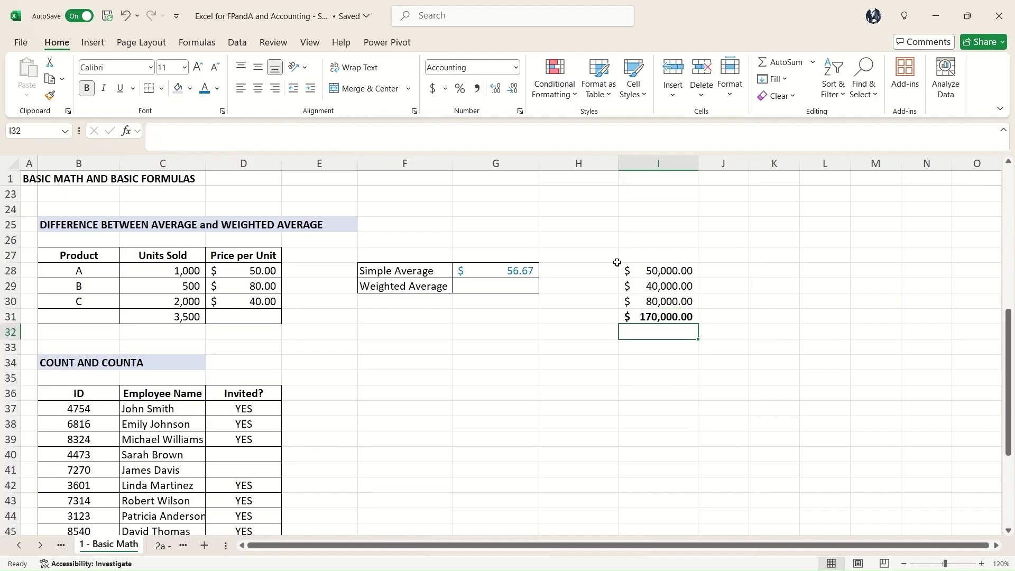
Divide the total product amount by the total units sold in I32 with the formula +I31/C31
{"action": "type", "text": "+"}
{"action": "key", "text": "Up"}
{"action": "type", "text": "/"}
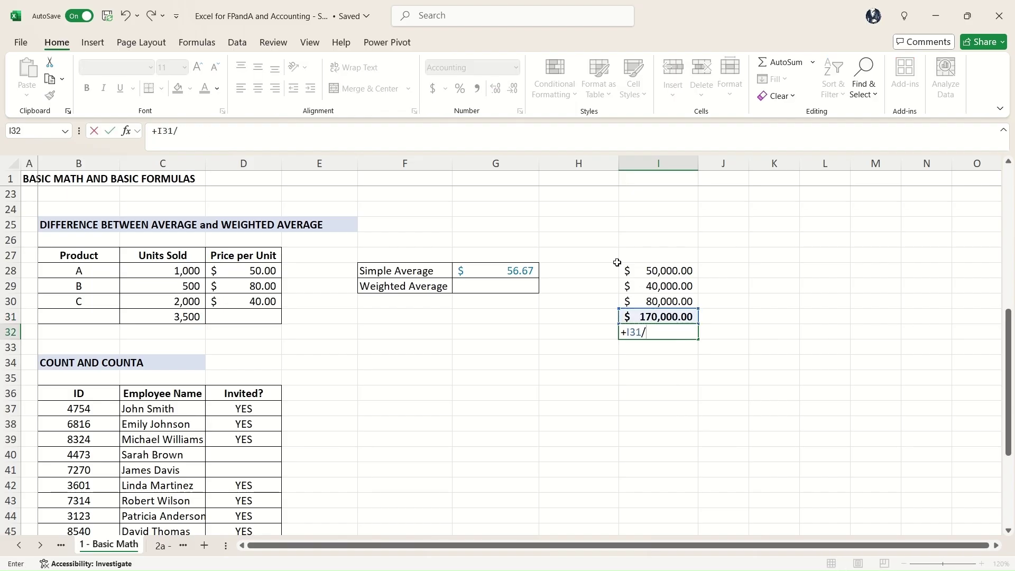
{"action": "left_click", "coordinate": [180, 323]}
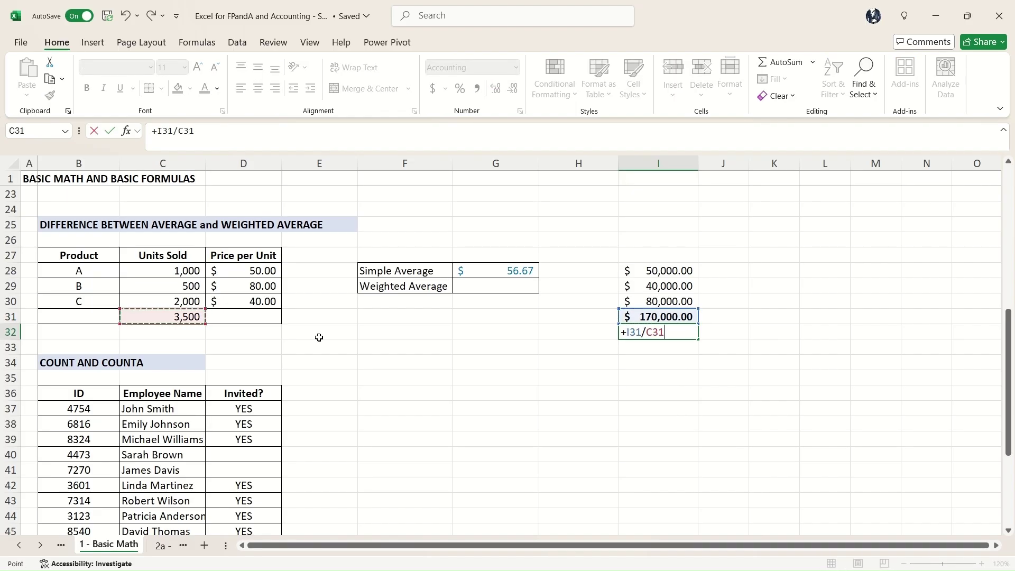
{"action": "key", "text": "Return"}
{"action": "key", "text": "Up"}
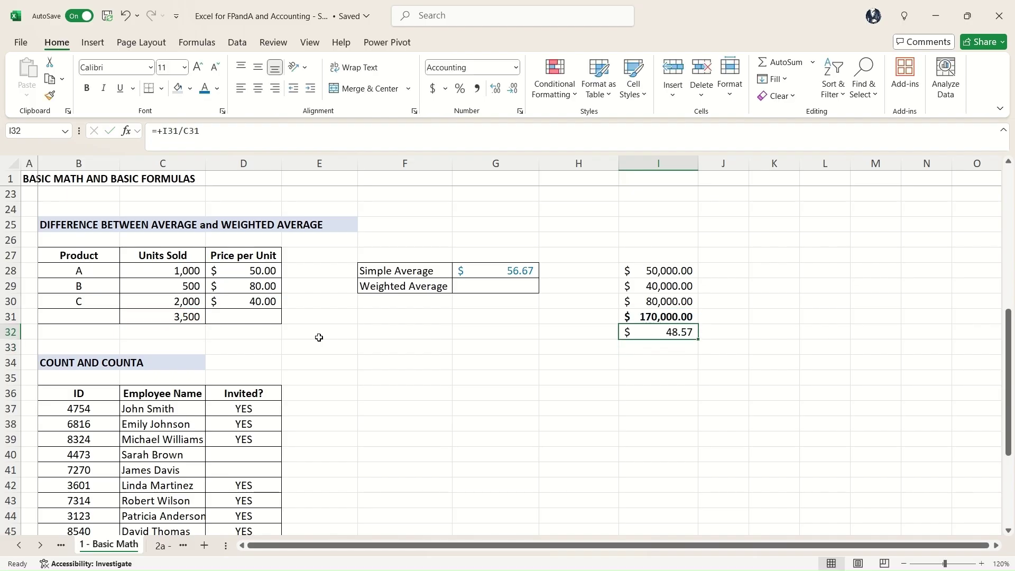
Multiply and sum units sold and price per unit in the Weighted Average cell G29 with =SUMPRODUCT(C28:C30,D28:D30)
{"action": "key", "text": "Left"}
{"action": "key", "text": "Left"}
{"action": "key", "text": "Up"}
{"action": "key", "text": "Up"}
{"action": "key", "text": "Up"}
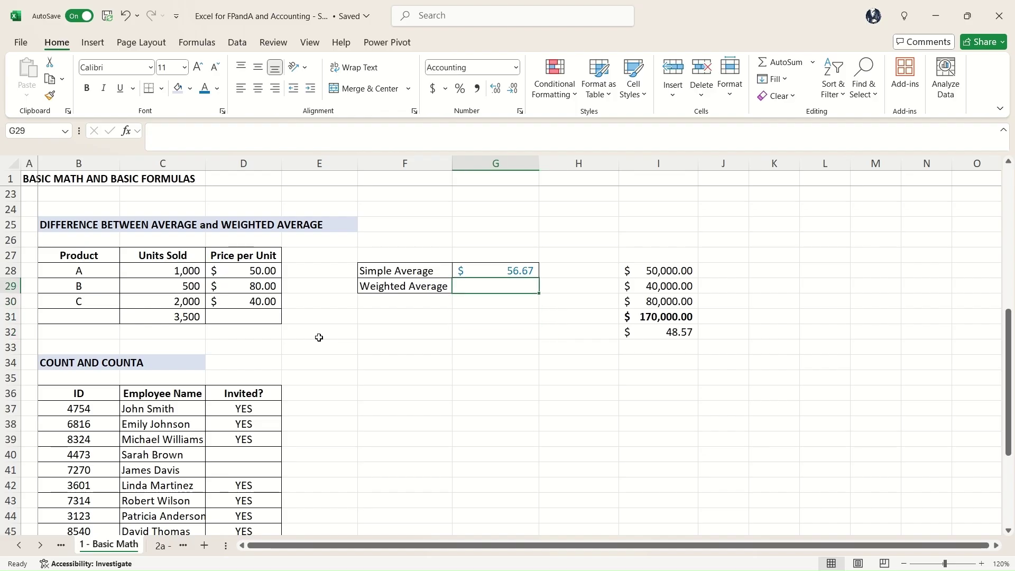
{"action": "type", "text": "=s"}
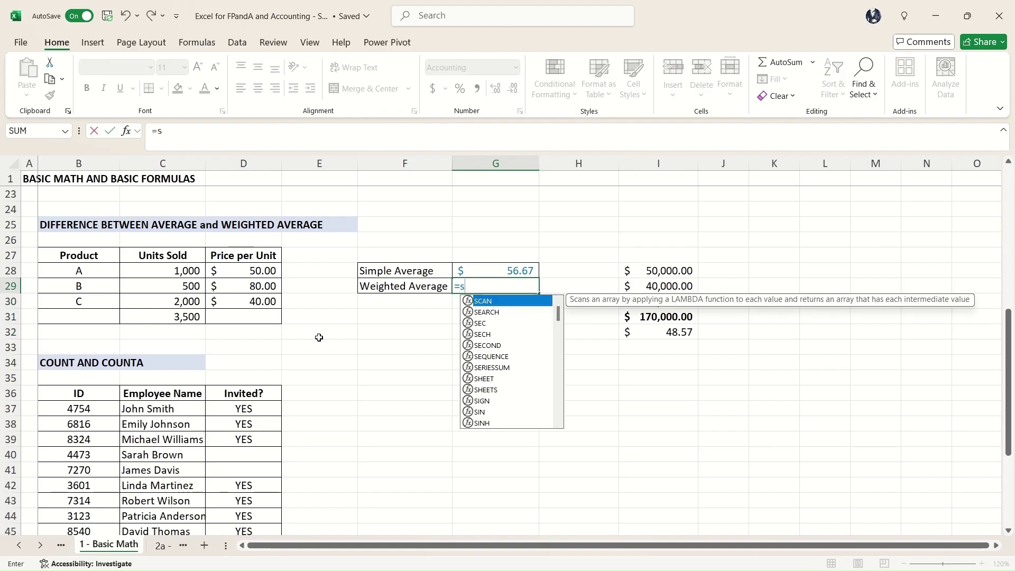
{"action": "type", "text": "umproduct("}
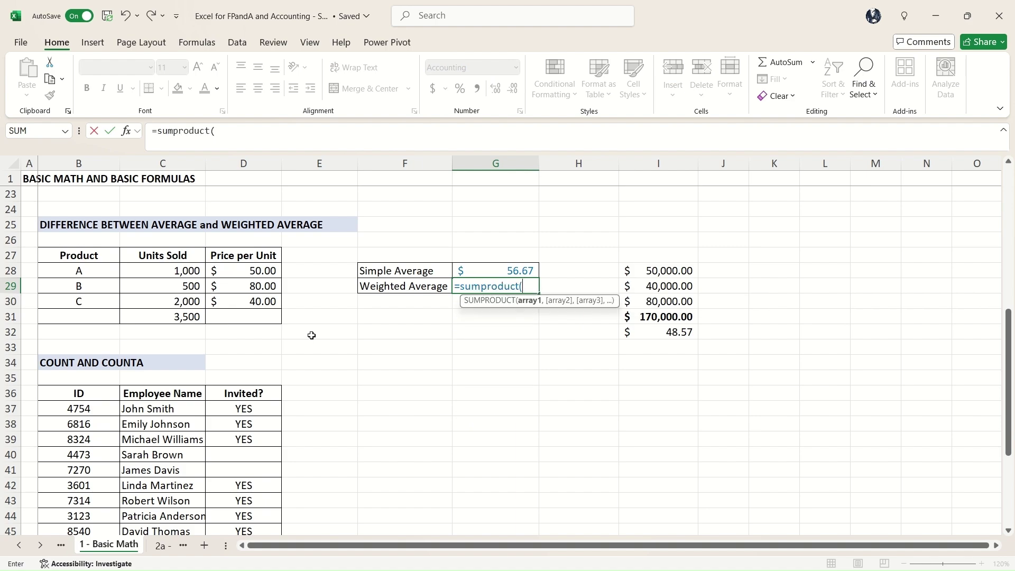
{"action": "left_click", "coordinate": [194, 271]}
{"action": "left_click_drag", "start_coordinate": [194, 272], "coordinate": [195, 303]}
{"action": "type", "text": ","}
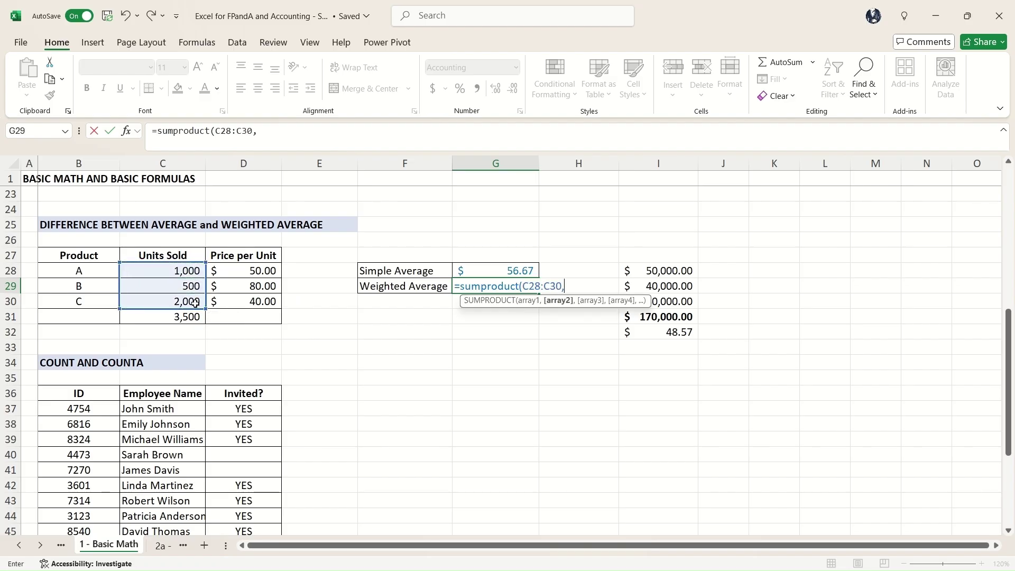
{"action": "left_click_drag", "start_coordinate": [231, 270], "coordinate": [230, 304]}
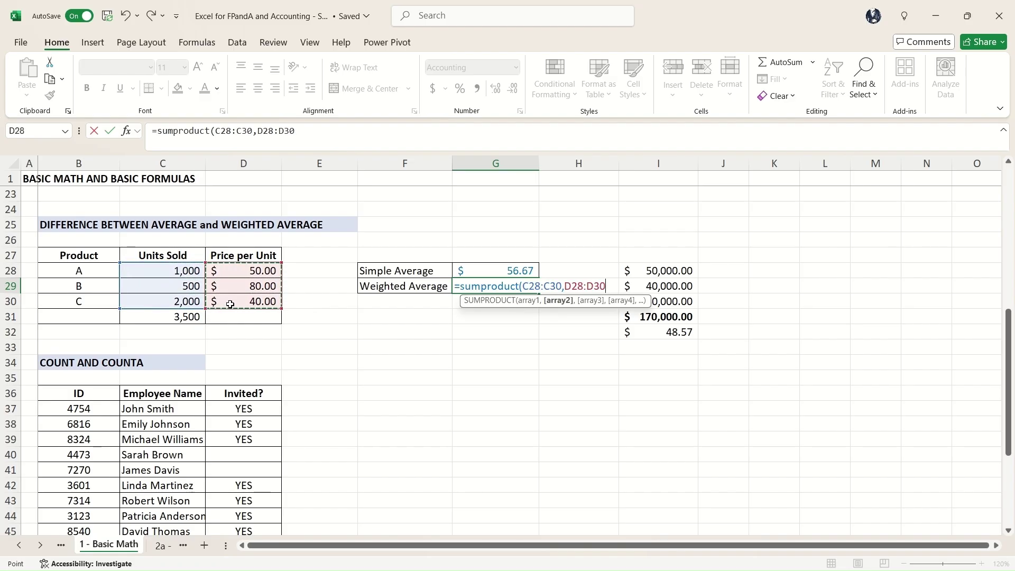
{"action": "type", "text": ")"}
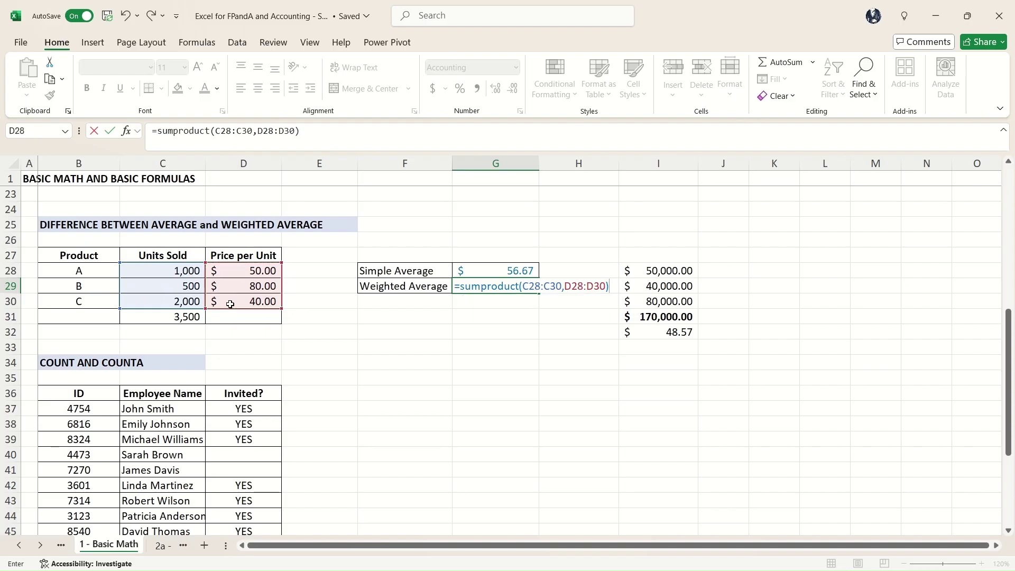
{"action": "key", "text": "ctrl+Return"}
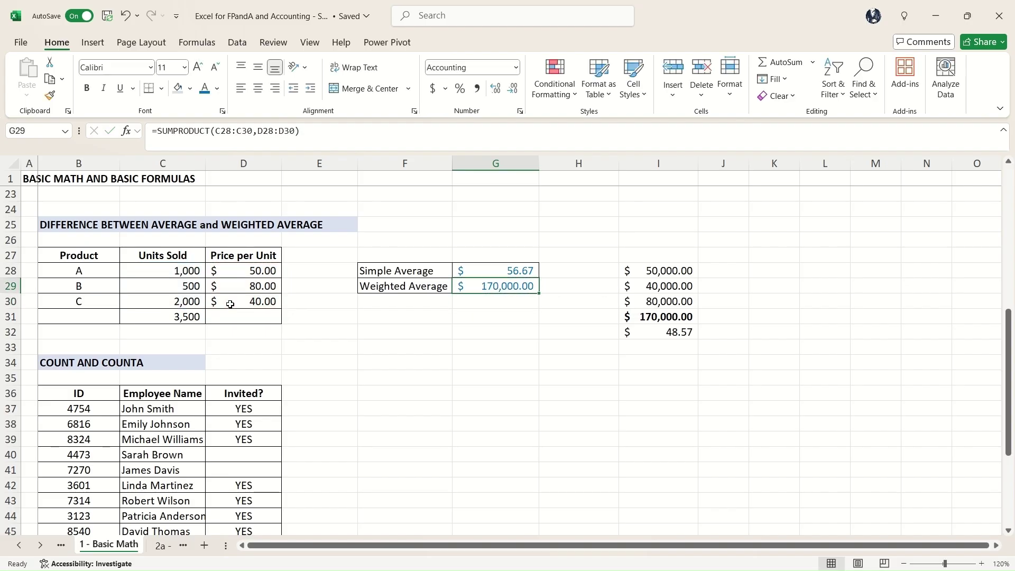
Extend the weighted average formula in G29 to divide the SUMPRODUCT by the total units sold in C31
{"action": "key", "text": "F2"}
{"action": "type", "text": "/"}
{"action": "left_click", "coordinate": [149, 320]}
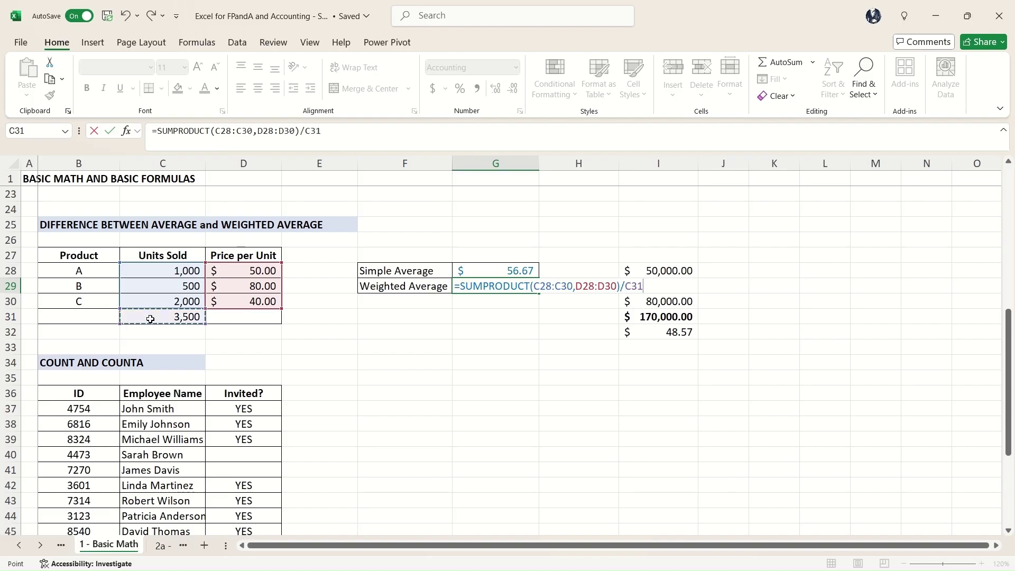
{"action": "key", "text": "Return"}
{"action": "key", "text": "Up"}
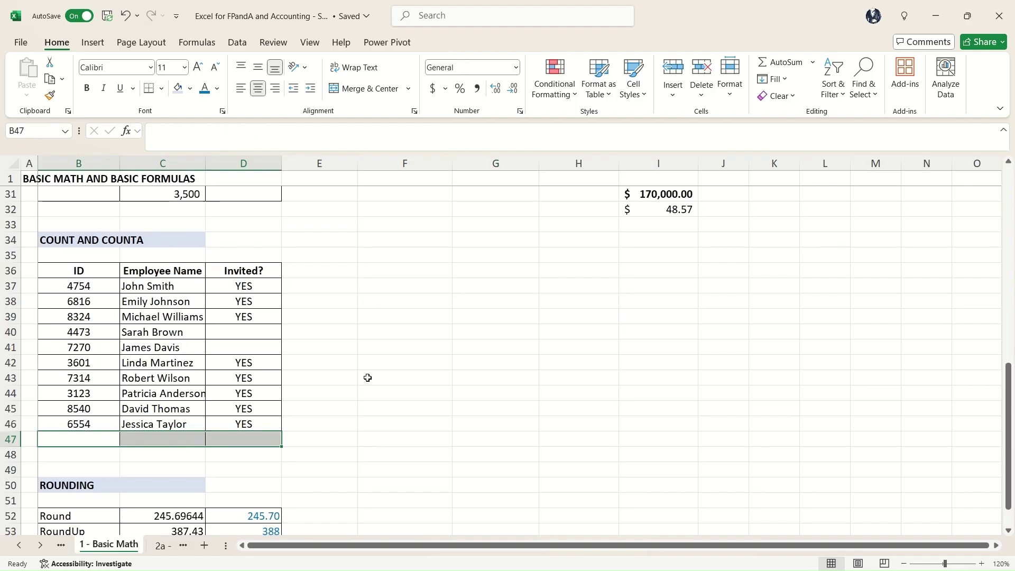
Count the numeric employee IDs in B47 with the formula =COUNT(B37:B46)
{"action": "scroll", "coordinate": [367, 378], "scroll_direction": "down", "scroll_amount": 1}
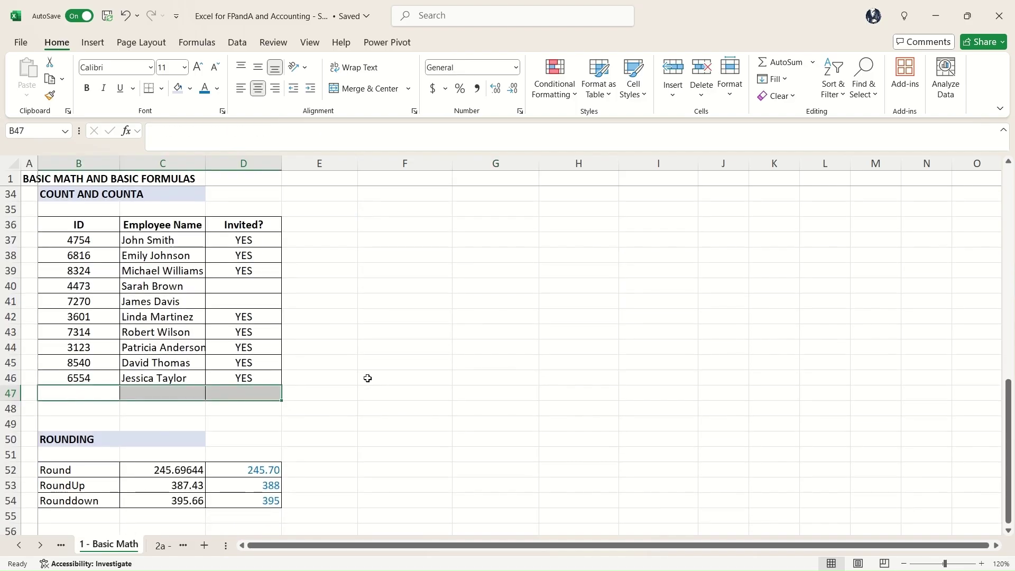
{"action": "left_click", "coordinate": [1008, 162]}
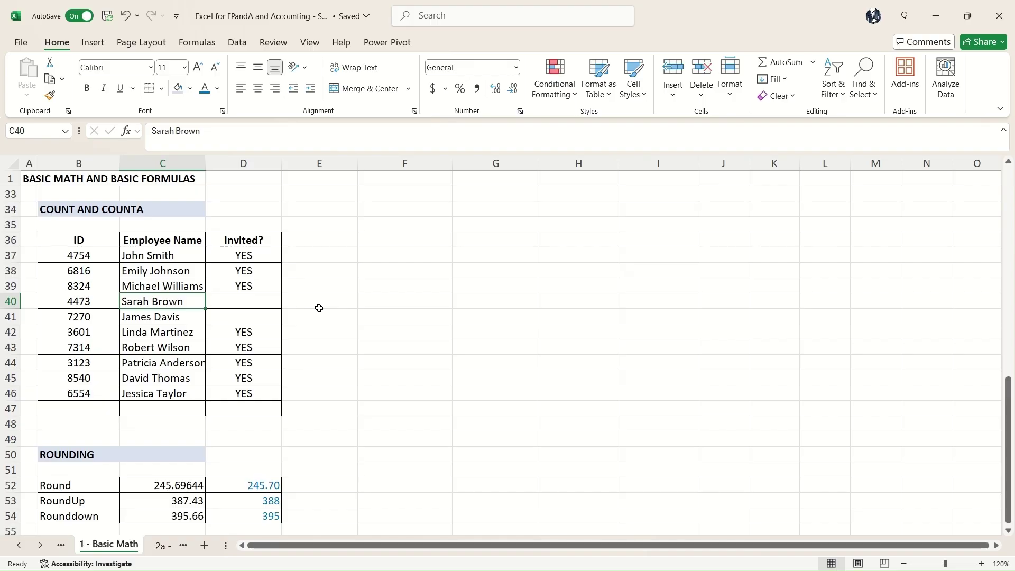
{"action": "left_click", "coordinate": [84, 244]}
{"action": "left_click", "coordinate": [85, 412]}
{"action": "left_click", "coordinate": [78, 257]}
{"action": "left_click_drag", "start_coordinate": [78, 257], "coordinate": [78, 394]}
{"action": "left_click", "coordinate": [79, 408]}
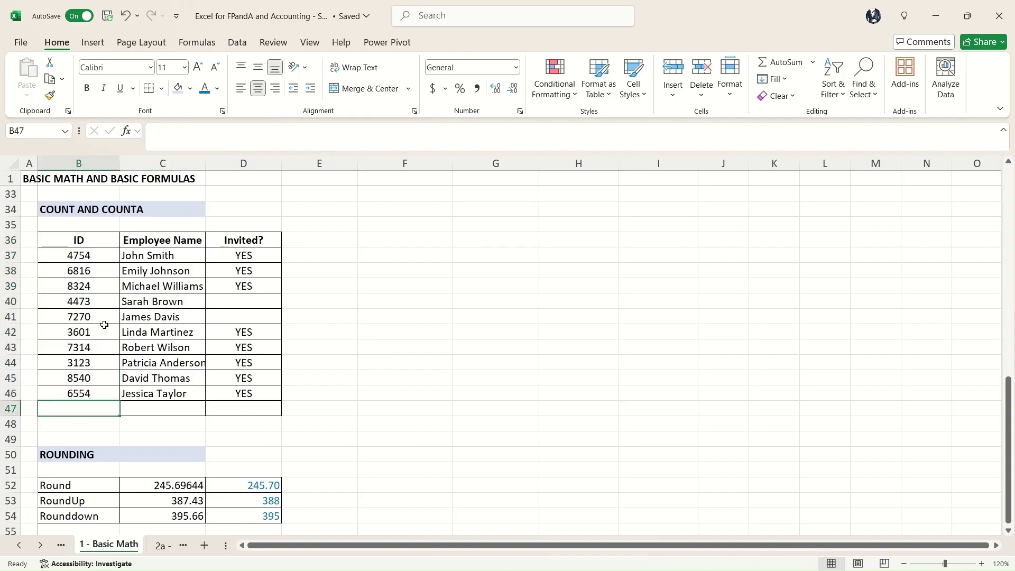
{"action": "type", "text": "=count("}
{"action": "key", "text": "Up"}
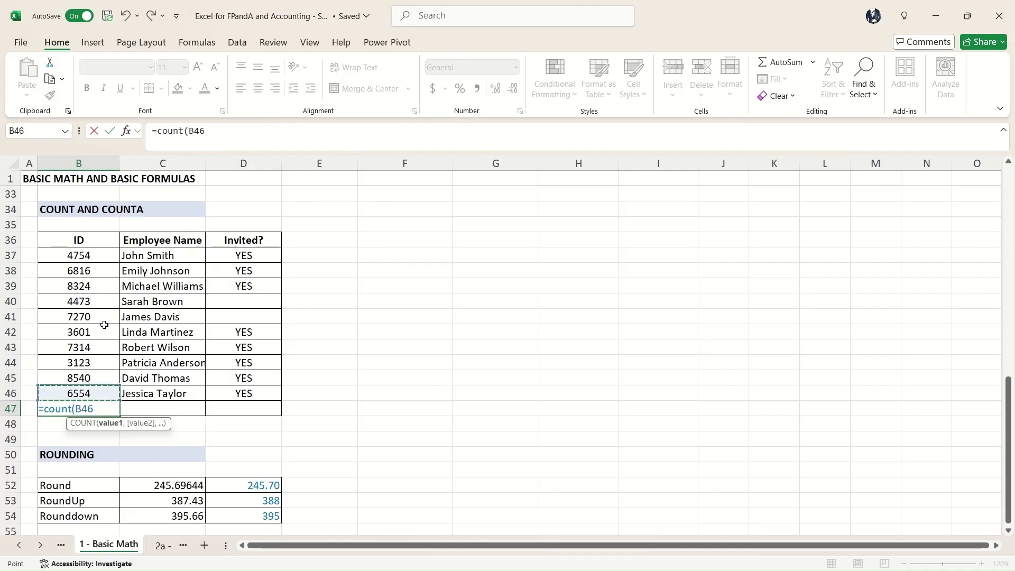
{"action": "key", "text": "shift+Up"}
{"action": "key", "text": "shift+Up"}
{"action": "key", "text": "shift+Up"}
{"action": "key", "text": "shift+Up"}
{"action": "key", "text": "shift+Up"}
{"action": "key", "text": "shift+Up"}
{"action": "key", "text": "shift+Up"}
{"action": "key", "text": "shift+Up"}
{"action": "key", "text": "shift+Up"}
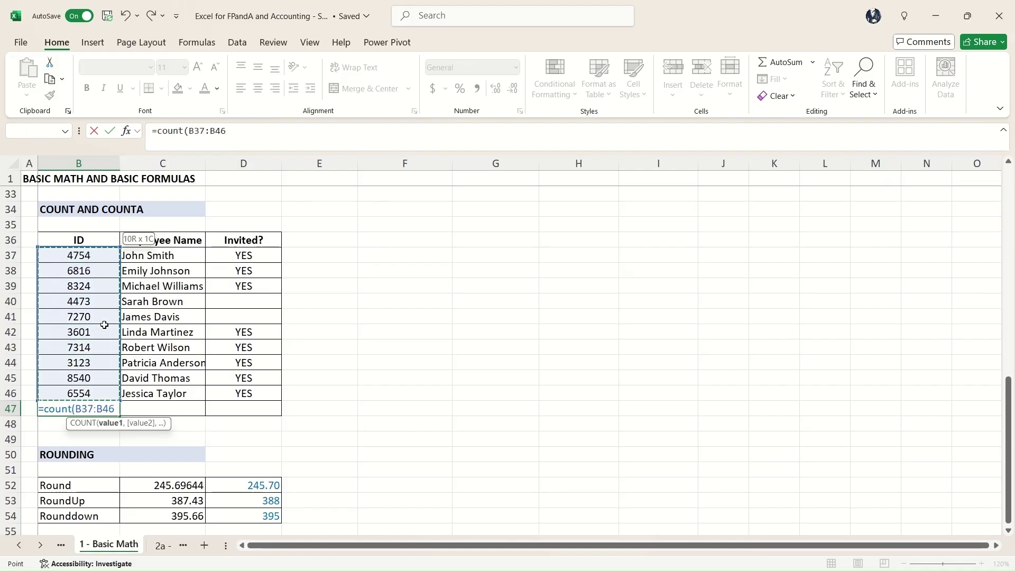
{"action": "key", "text": "Return"}
{"action": "key", "text": "Up"}
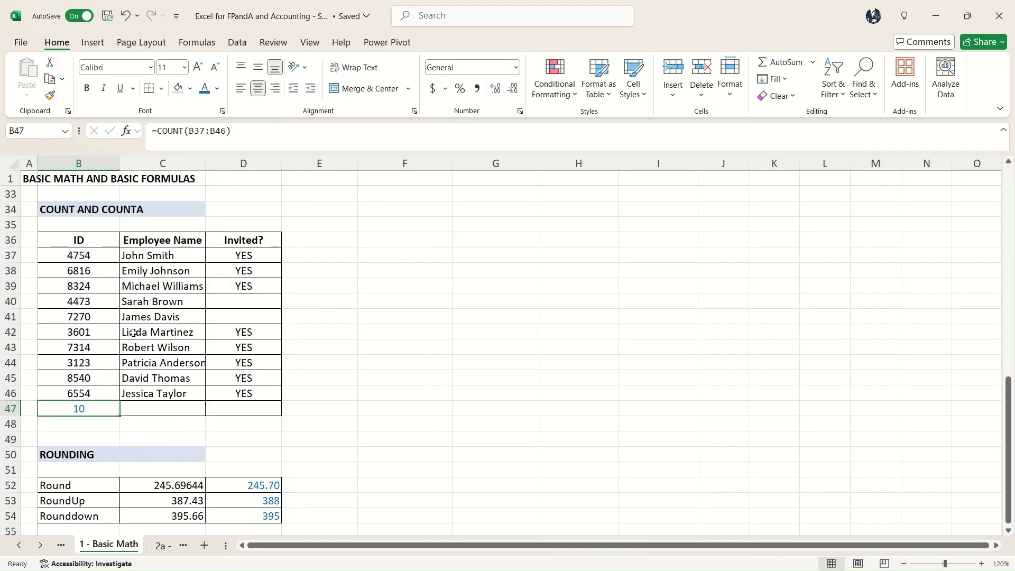
Count the non-empty employee names in C47 with the formula =COUNTA(C37:C46)
{"action": "left_click", "coordinate": [136, 410]}
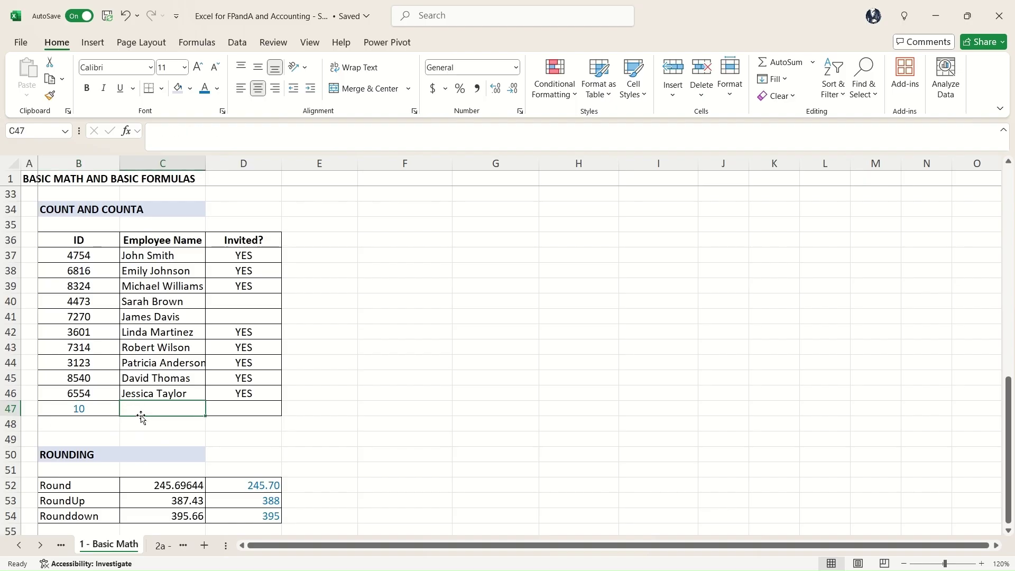
{"action": "type", "text": "=counta"}
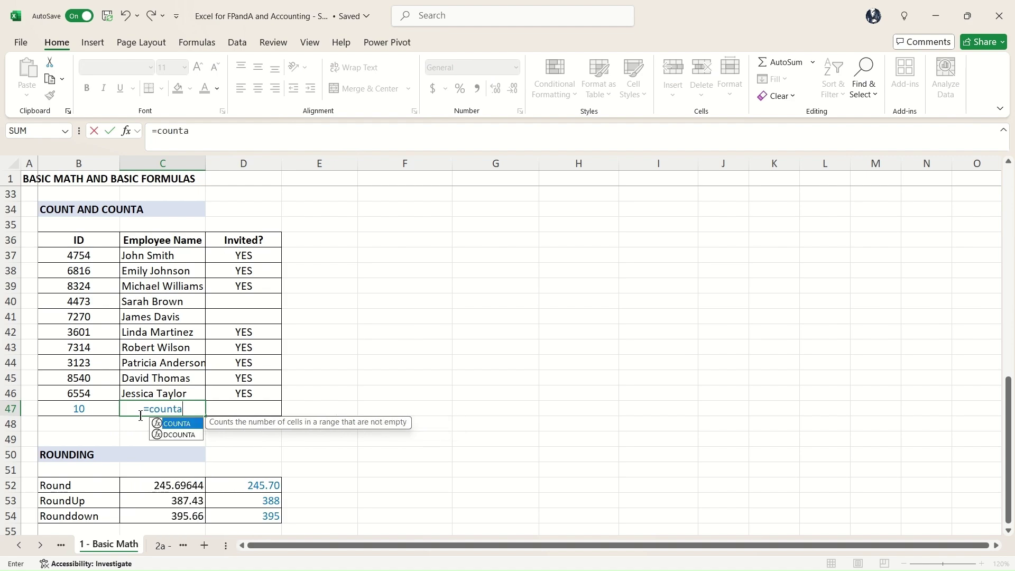
{"action": "type", "text": "("}
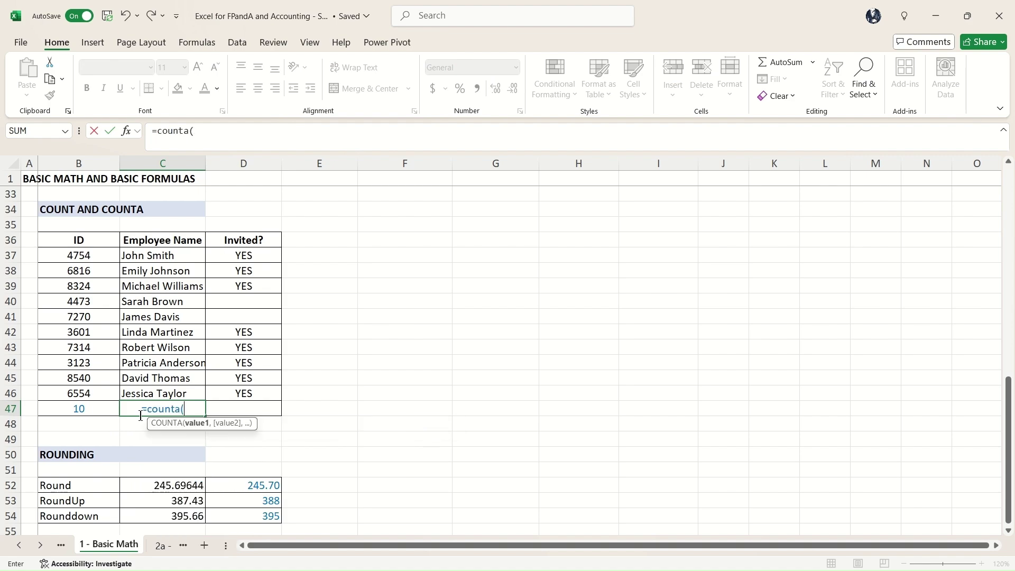
{"action": "key", "text": "Up"}
{"action": "key", "text": "ctrl+shift+Up"}
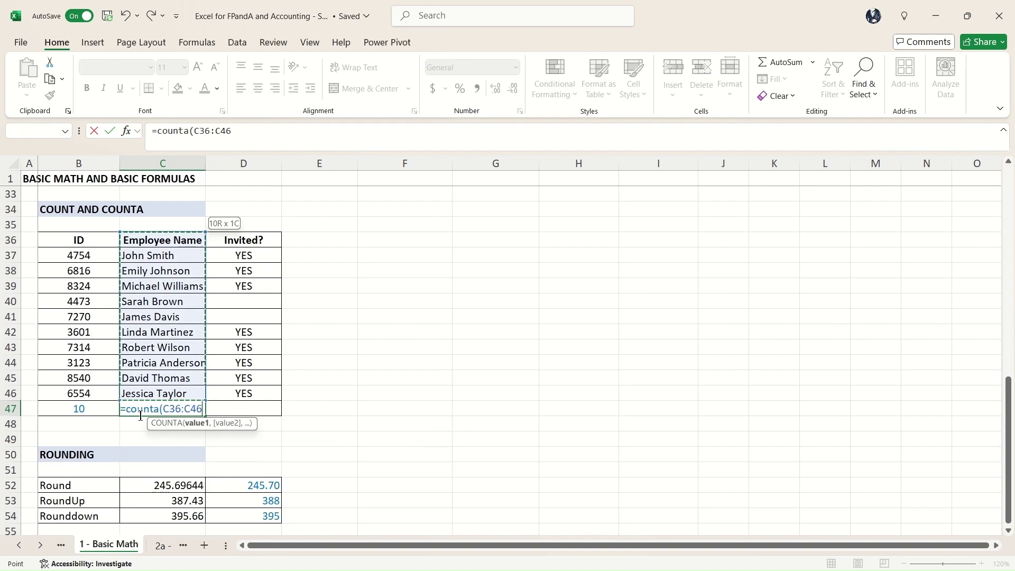
{"action": "key", "text": "shift+Down"}
{"action": "key", "text": "Return"}
{"action": "key", "text": "Up"}
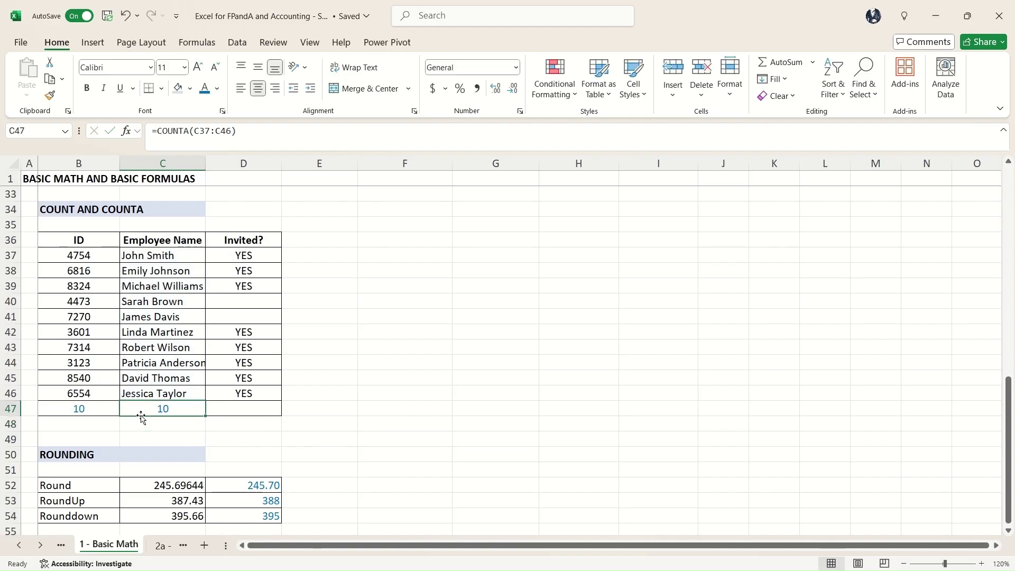
Copy the COUNTA formula from C47 to D47 for the Invited? column and check the column's blank cells
{"action": "key", "text": "ctrl+c"}
{"action": "key", "text": "Right"}
{"action": "key", "text": "ctrl+v"}
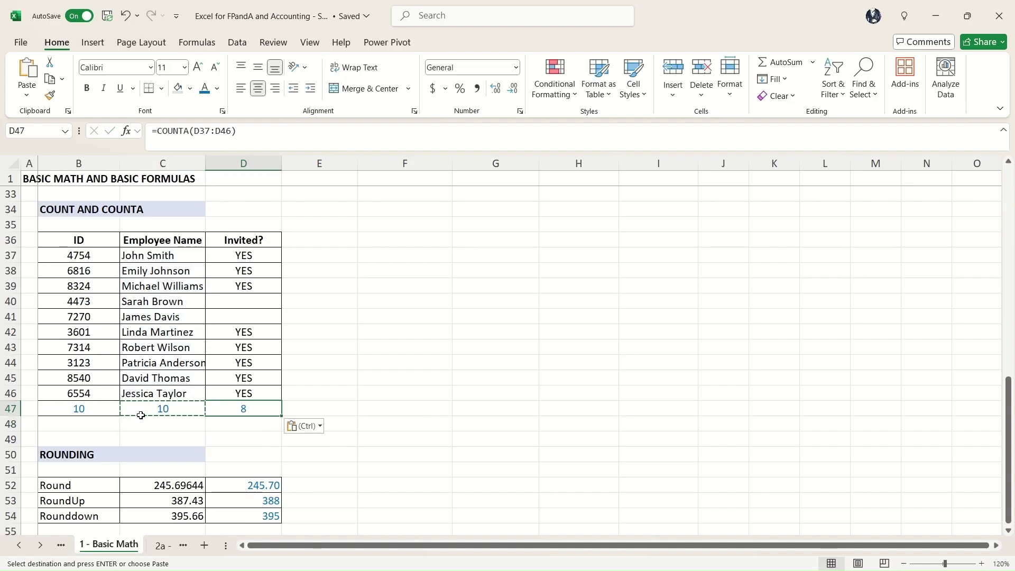
{"action": "left_click_drag", "start_coordinate": [245, 301], "coordinate": [244, 318]}
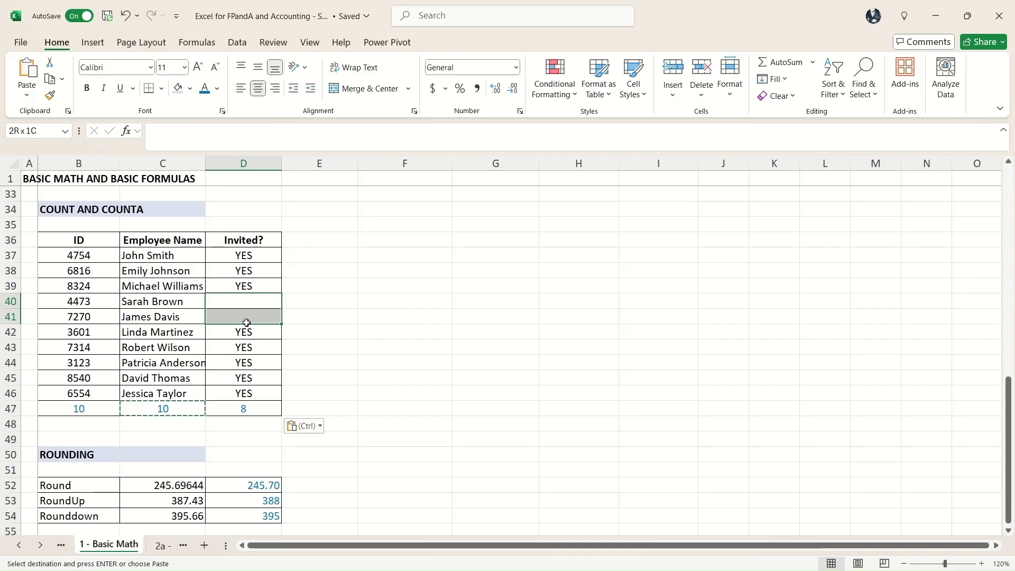
{"action": "left_click", "coordinate": [251, 413]}
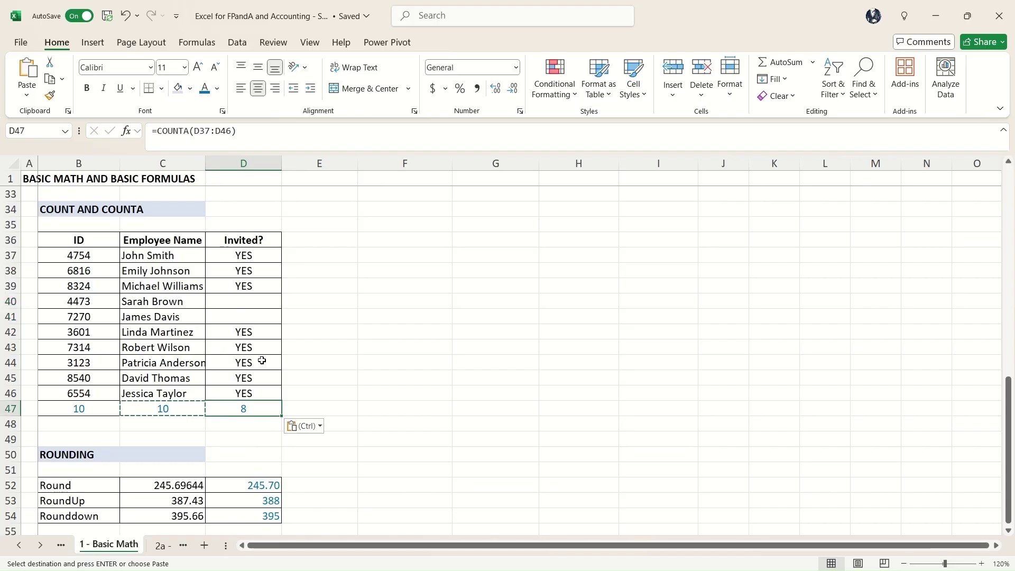
{"action": "left_click_drag", "start_coordinate": [255, 305], "coordinate": [255, 314]}
{"action": "left_click", "coordinate": [256, 410]}
Clear the existing rounding results in D52:D54
{"action": "scroll", "coordinate": [353, 394], "scroll_direction": "down", "scroll_amount": 2}
{"action": "left_click_drag", "start_coordinate": [264, 397], "coordinate": [267, 422]}
{"action": "key", "text": "Delete"}
Round the value in C52 to two decimals in D52 with the formula =ROUND(C52,2)
{"action": "key", "text": "Left"}
{"action": "key", "text": "Left"}
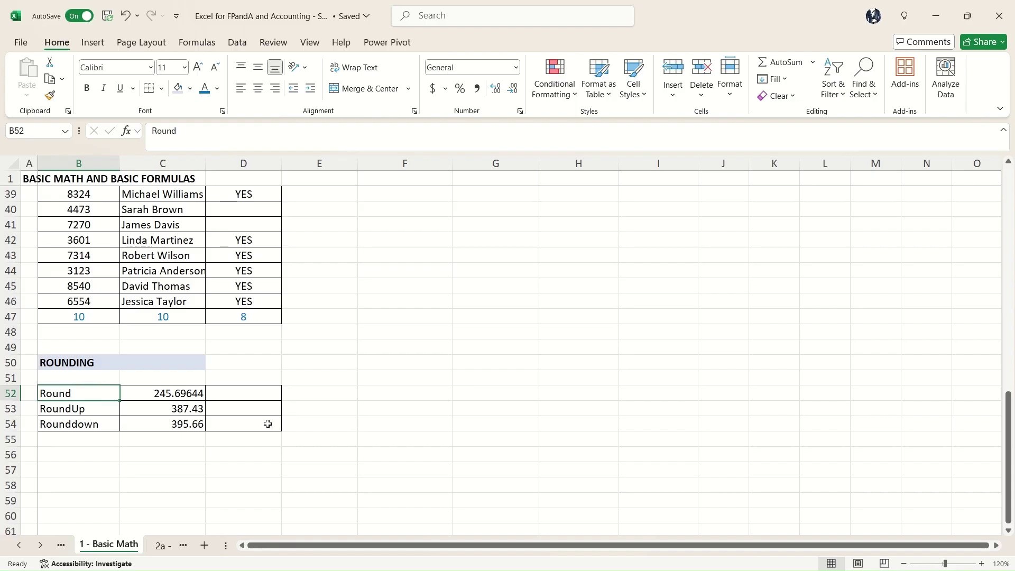
{"action": "key", "text": "Down"}
{"action": "key", "text": "Down"}
{"action": "key", "text": "Up"}
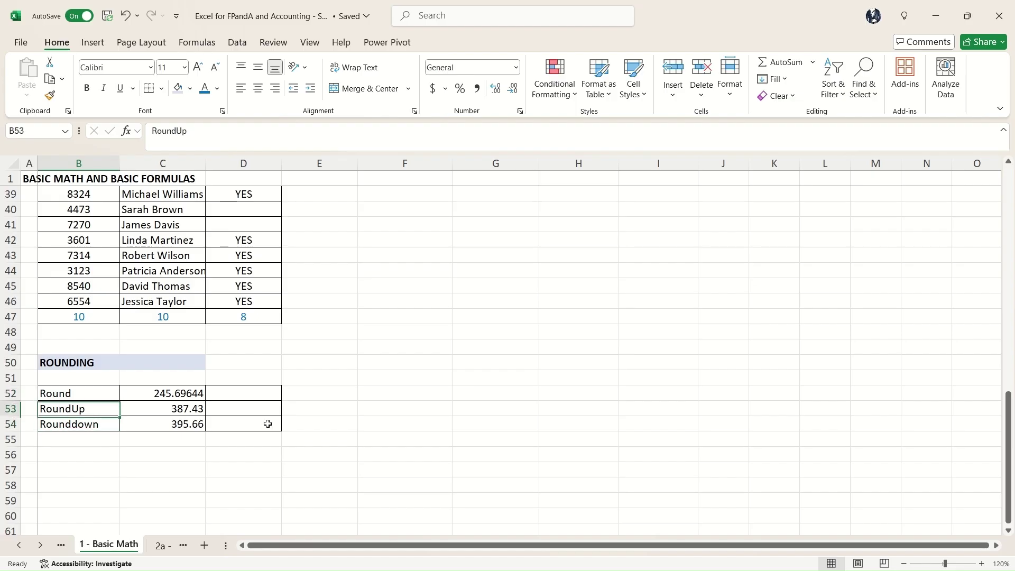
{"action": "key", "text": "Up"}
{"action": "key", "text": "Right"}
{"action": "key", "text": "Right"}
{"action": "key", "text": "Left"}
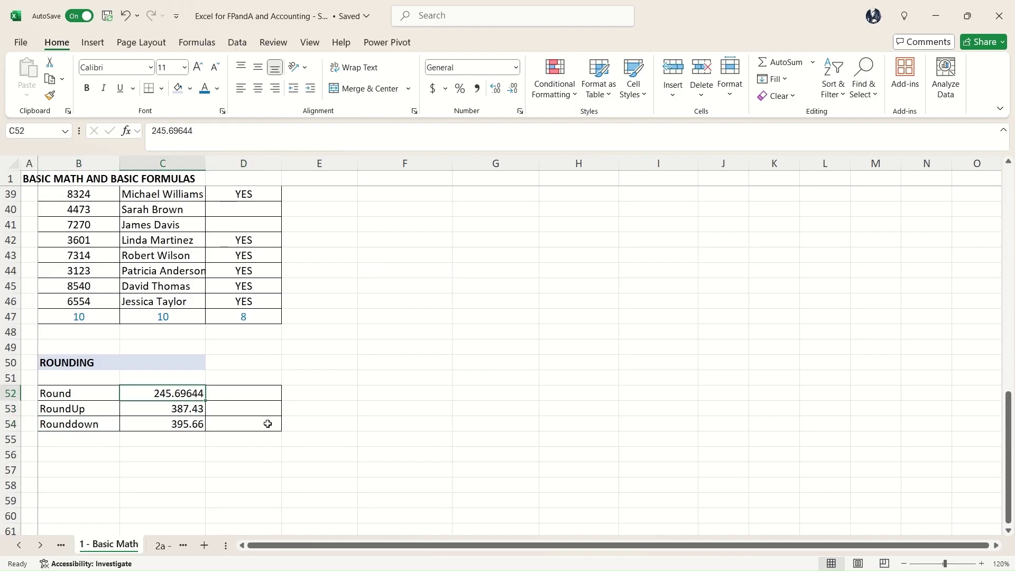
{"action": "key", "text": "Right"}
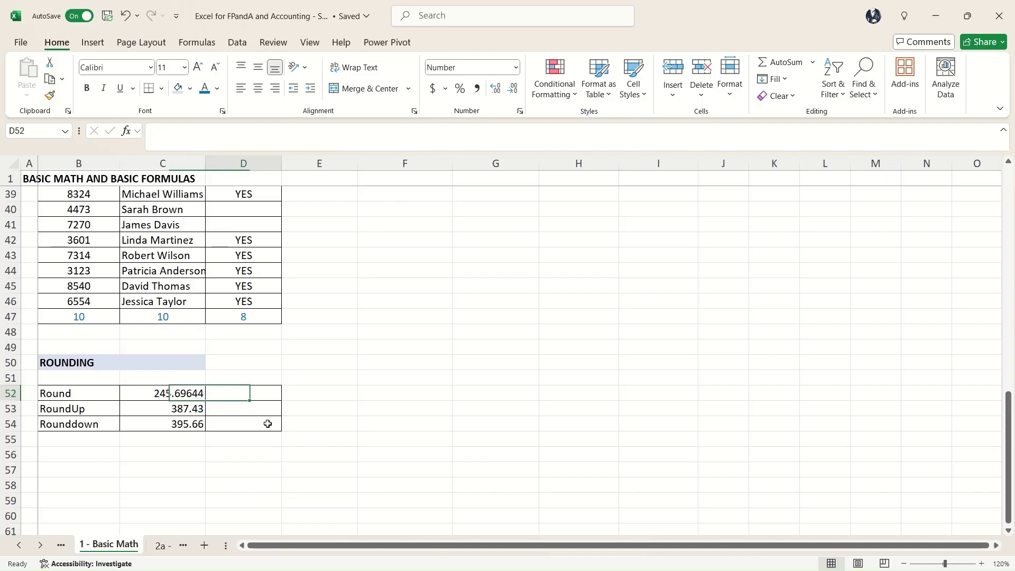
{"action": "type", "text": "=round("}
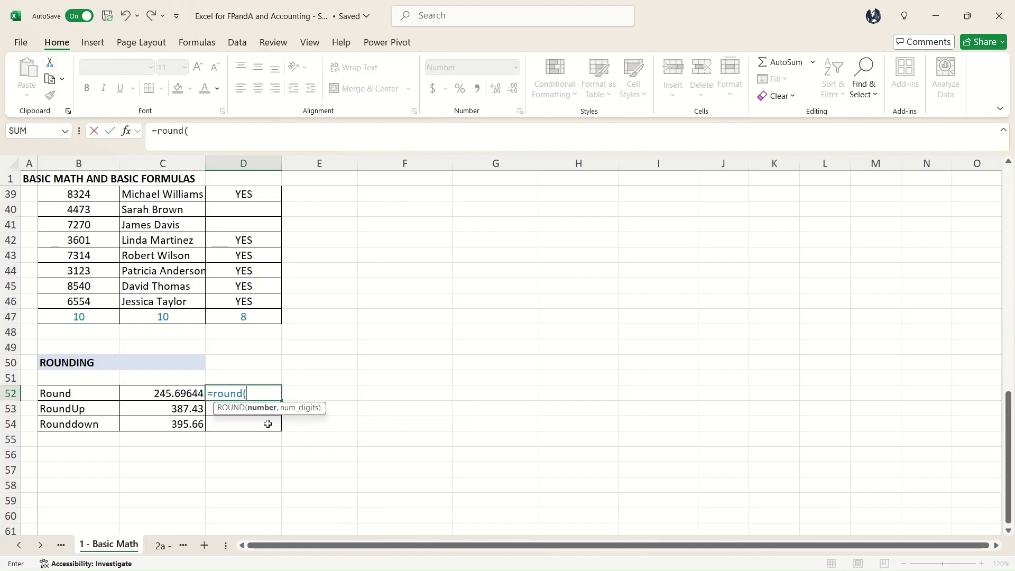
{"action": "key", "text": "Left"}
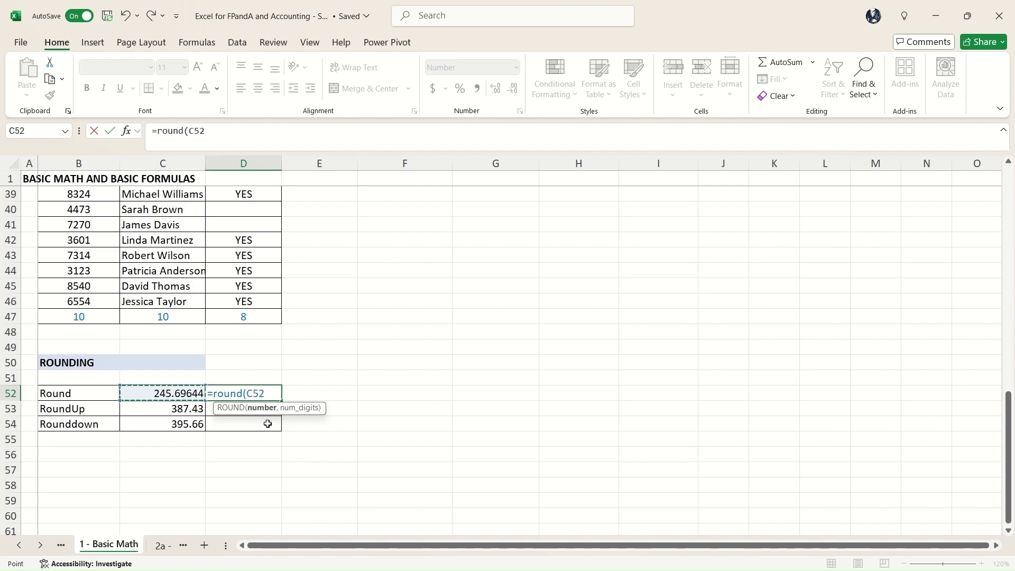
{"action": "type", "text": ","}
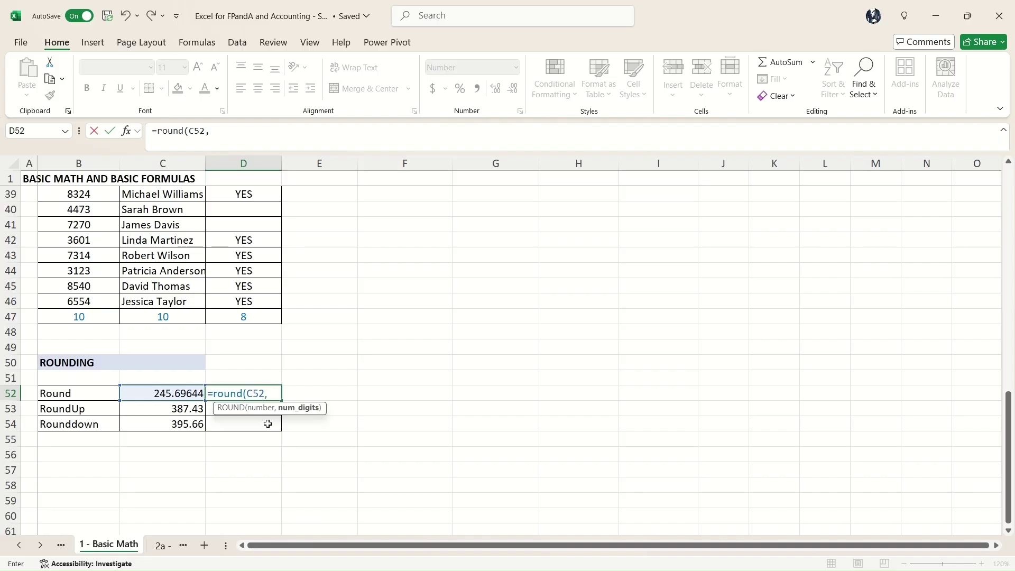
{"action": "type", "text": "2)"}
{"action": "key", "text": "Return"}
{"action": "key", "text": "Up"}
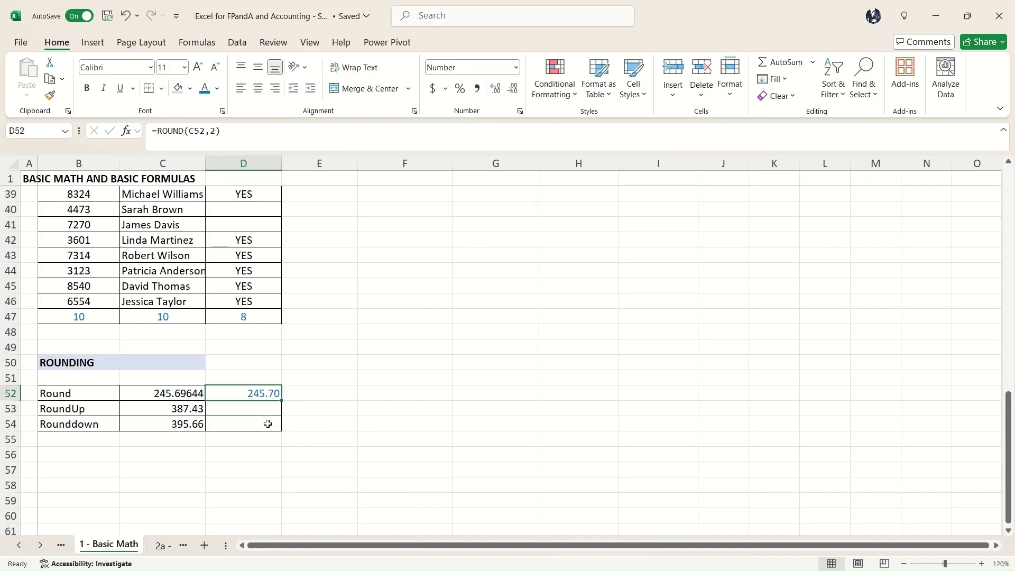
Change the number of digits in D52's ROUND formula to 0 so it reads =ROUND(C52,0)
{"action": "key", "text": "F2"}
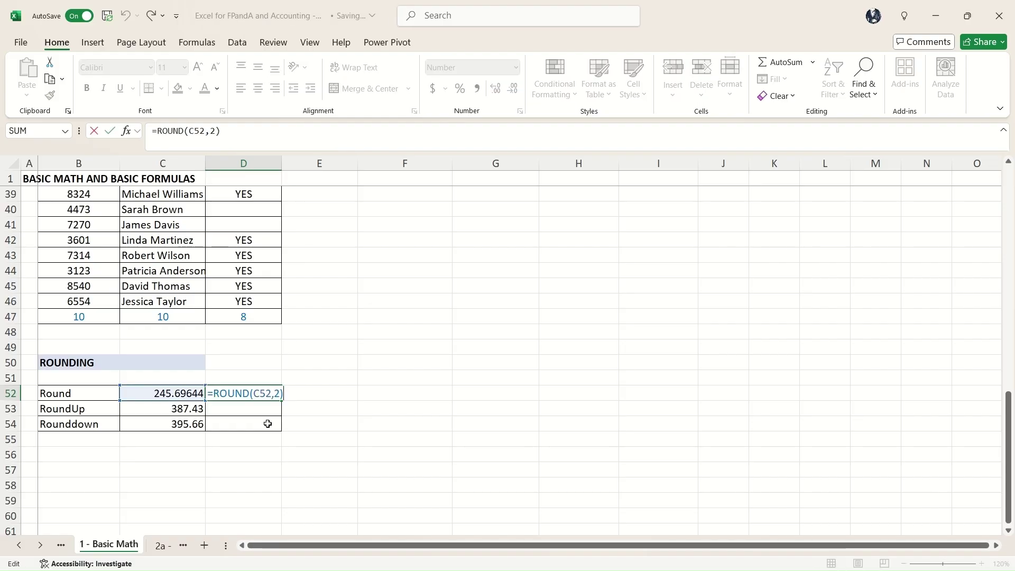
{"action": "key", "text": "Left"}
{"action": "key", "text": "BackSpace"}
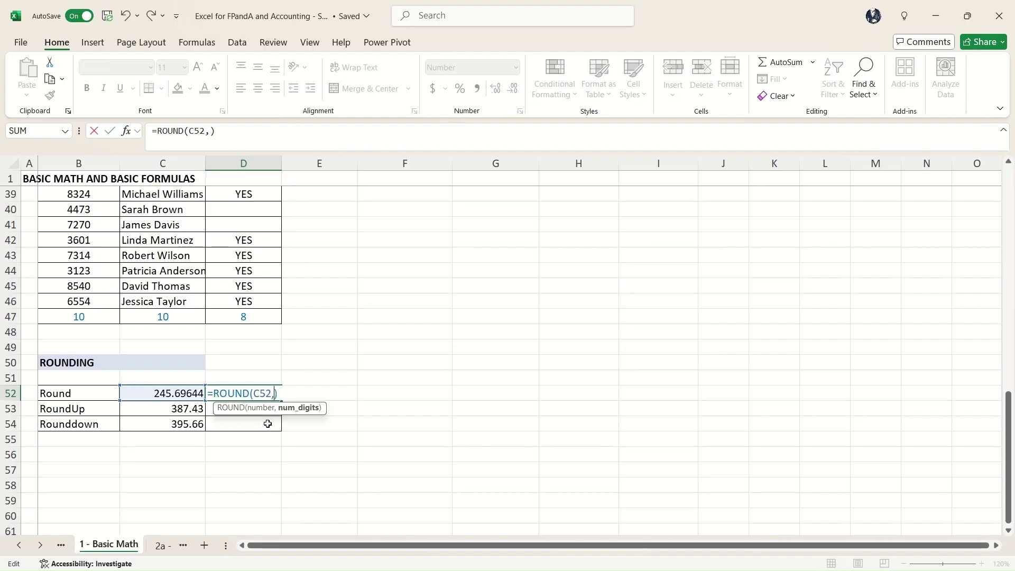
{"action": "type", "text": "0"}
{"action": "key", "text": "Return"}
{"action": "key", "text": "Up"}
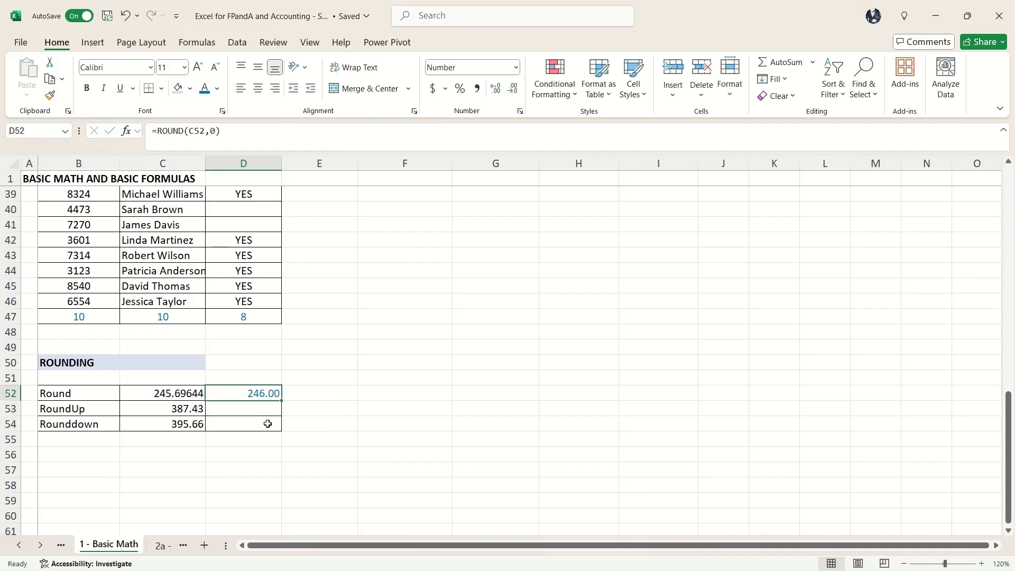
{"action": "key", "text": "Down"}
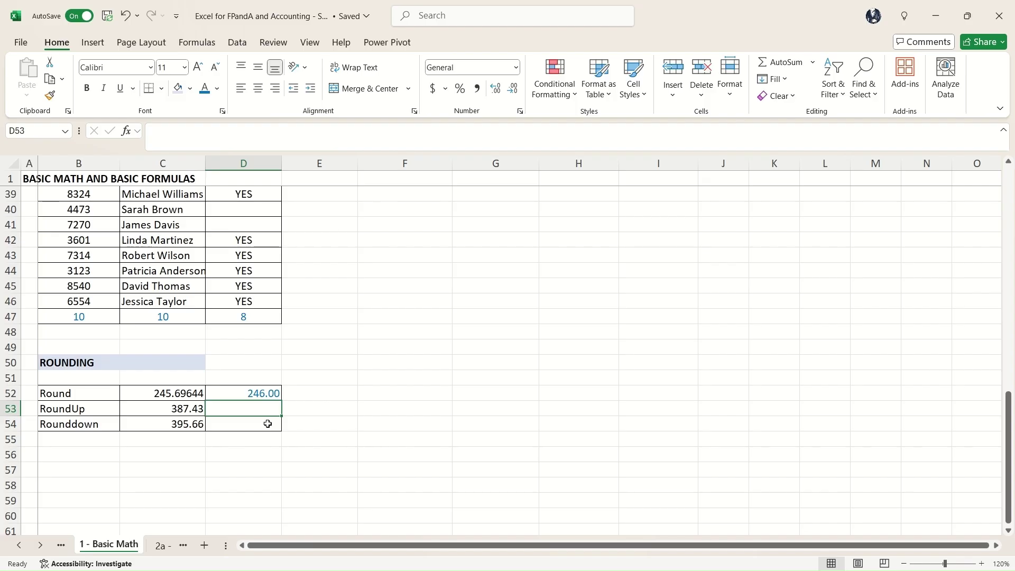
Round up the value in C53 to zero decimals in D53 with the formula =ROUNDUP(C53,0)
{"action": "type", "text": "=ro"}
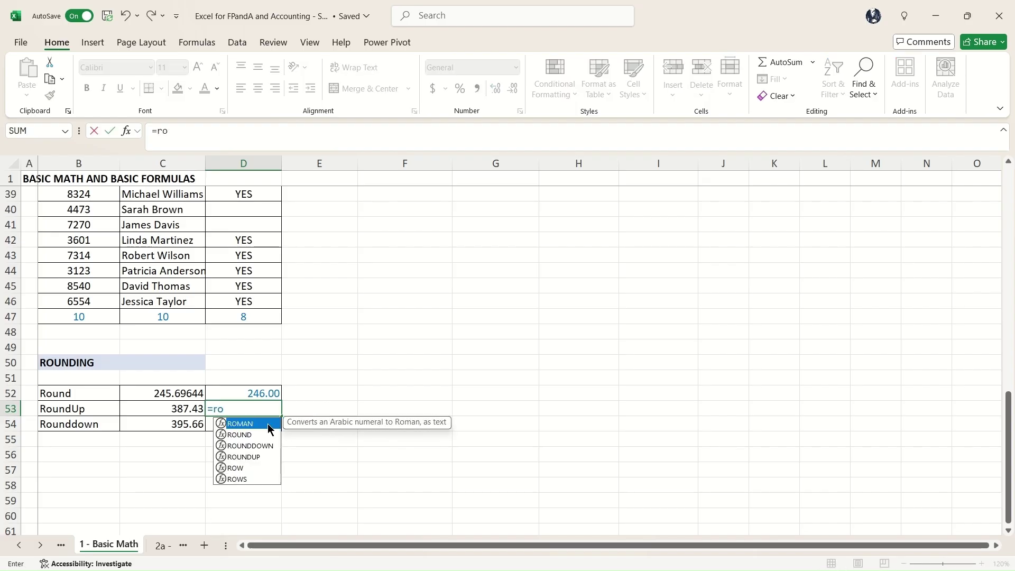
{"action": "type", "text": "undup("}
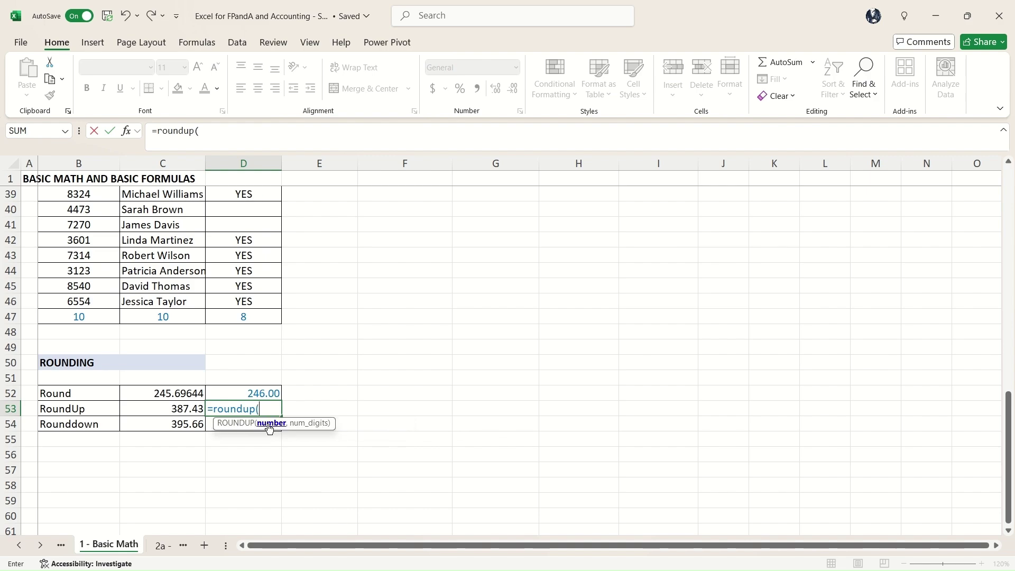
{"action": "key", "text": "Left"}
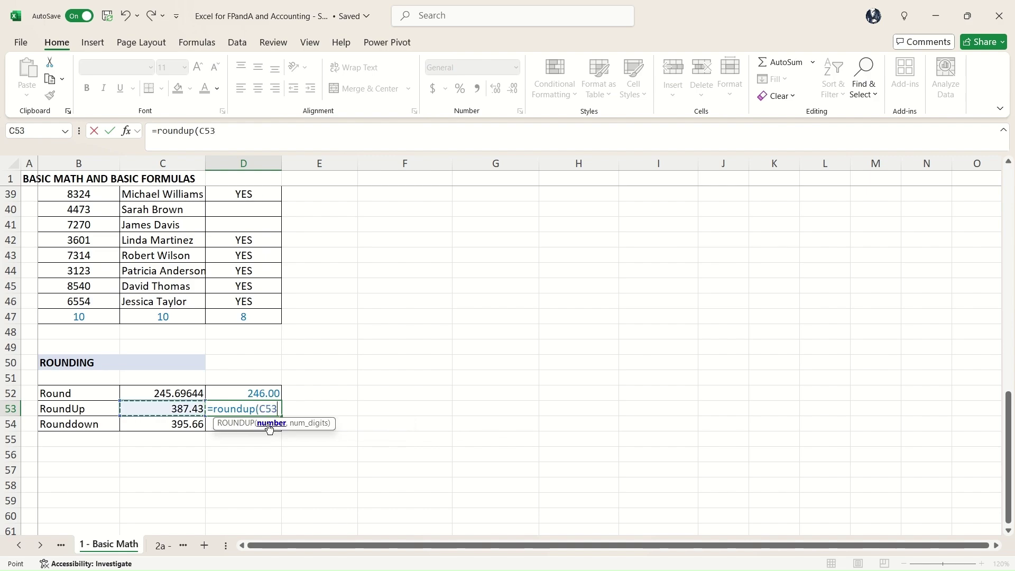
{"action": "type", "text": ","}
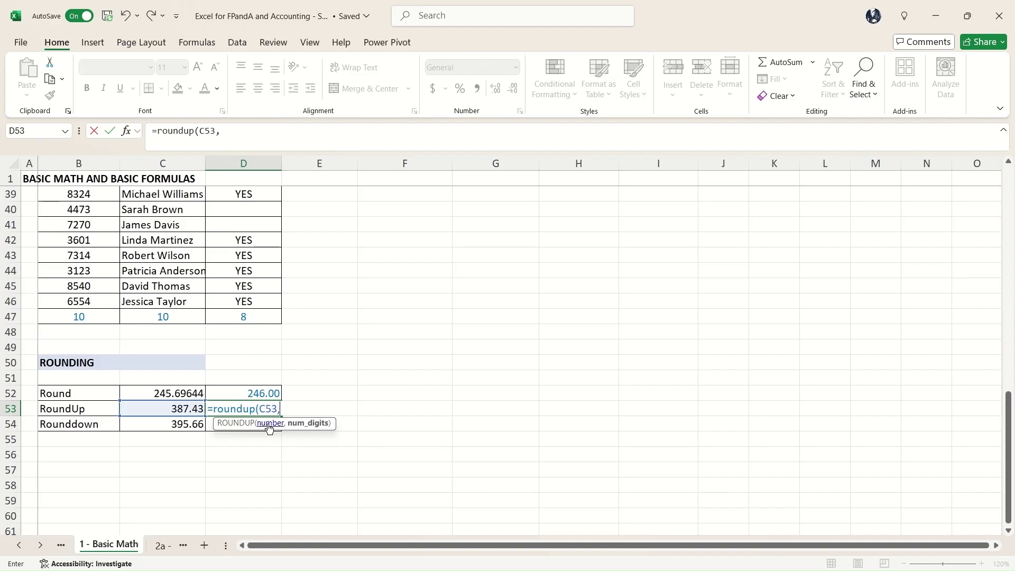
{"action": "type", "text": "0)"}
{"action": "key", "text": "Return"}
{"action": "key", "text": "Up"}
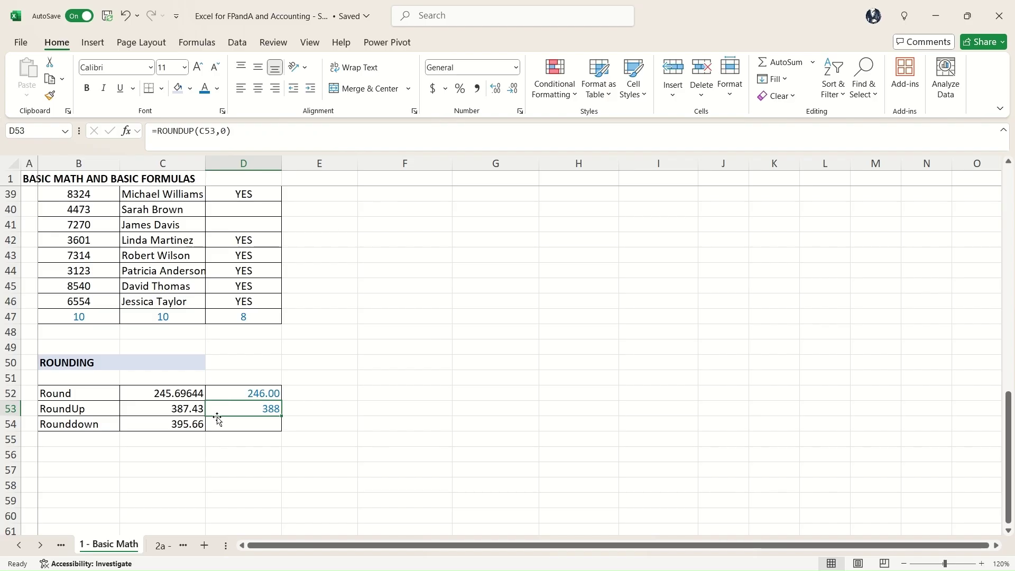
Round down the value in C54 to zero decimals in D54 with the formula =ROUNDDOWN(C54,0)
{"action": "key", "text": "Down"}
{"action": "type", "text": "=r"}
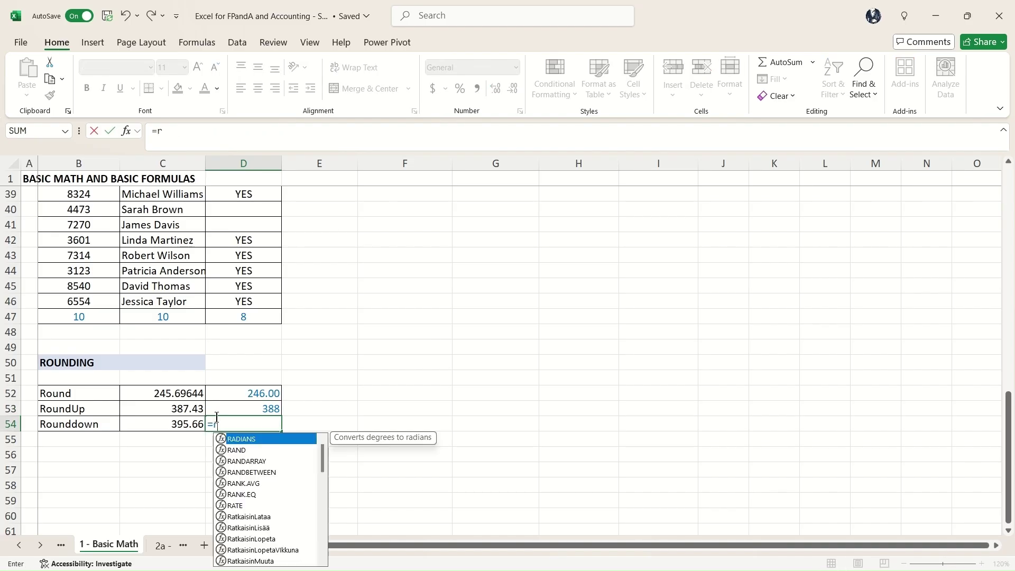
{"action": "type", "text": "ounddown("}
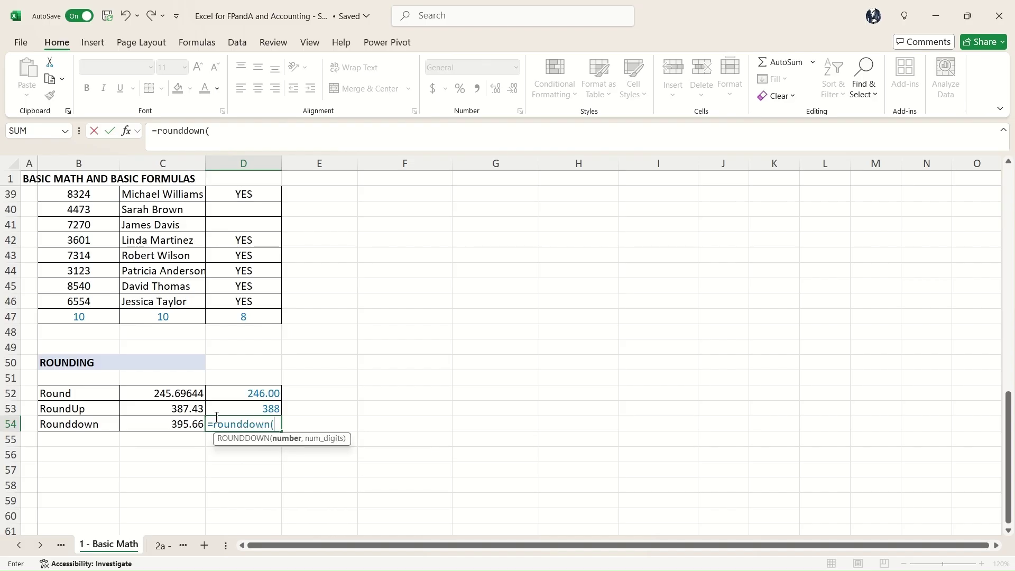
{"action": "key", "text": "Left"}
{"action": "type", "text": ","}
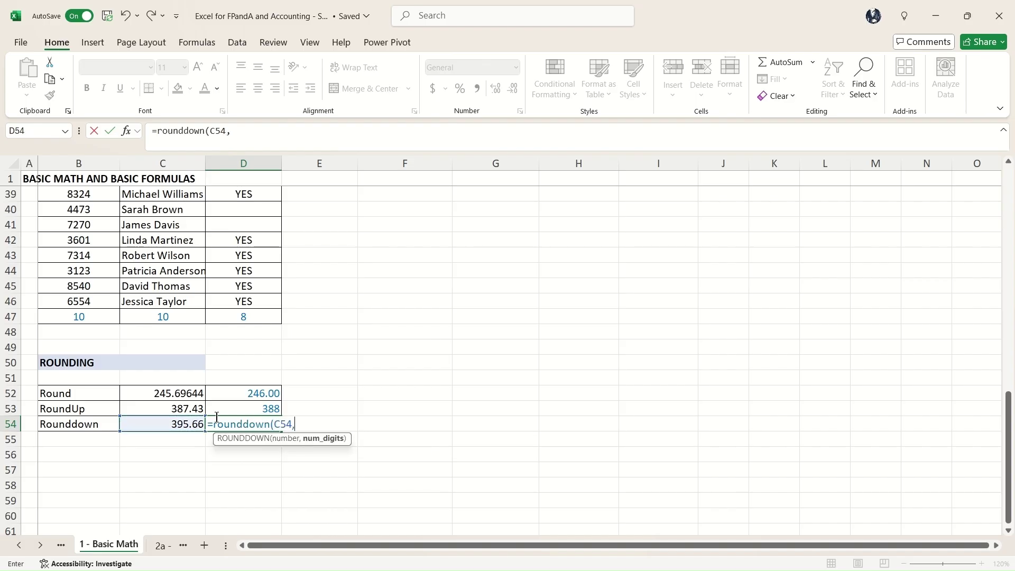
{"action": "type", "text": "0"}
{"action": "key", "text": "Return"}
{"action": "left_click", "coordinate": [216, 421]}
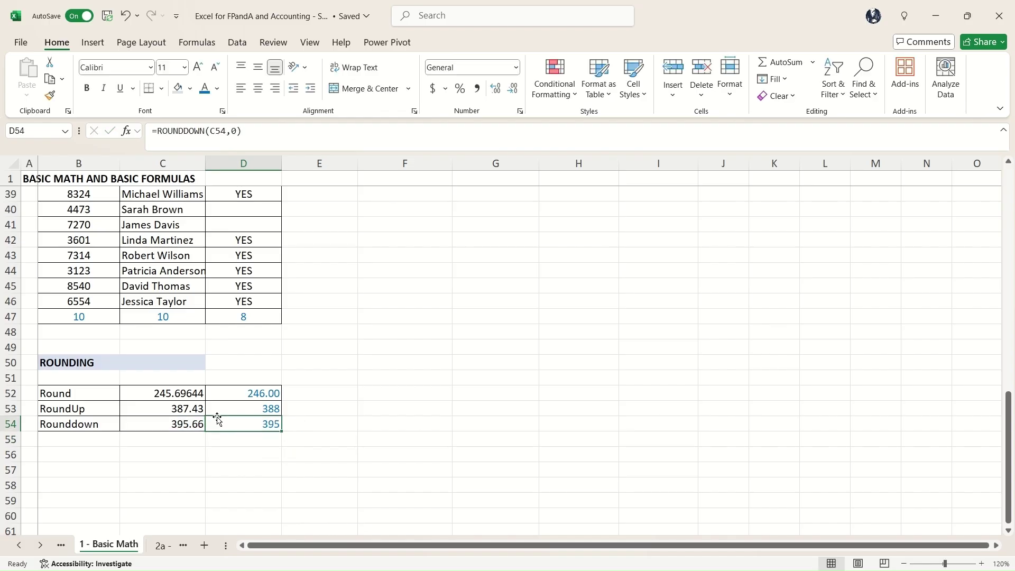
Go to the 2a - Data Validation sheet and examine the empty Department column and the department names in F3:F7
{"action": "scroll", "coordinate": [301, 408], "scroll_direction": "up", "scroll_amount": 1}
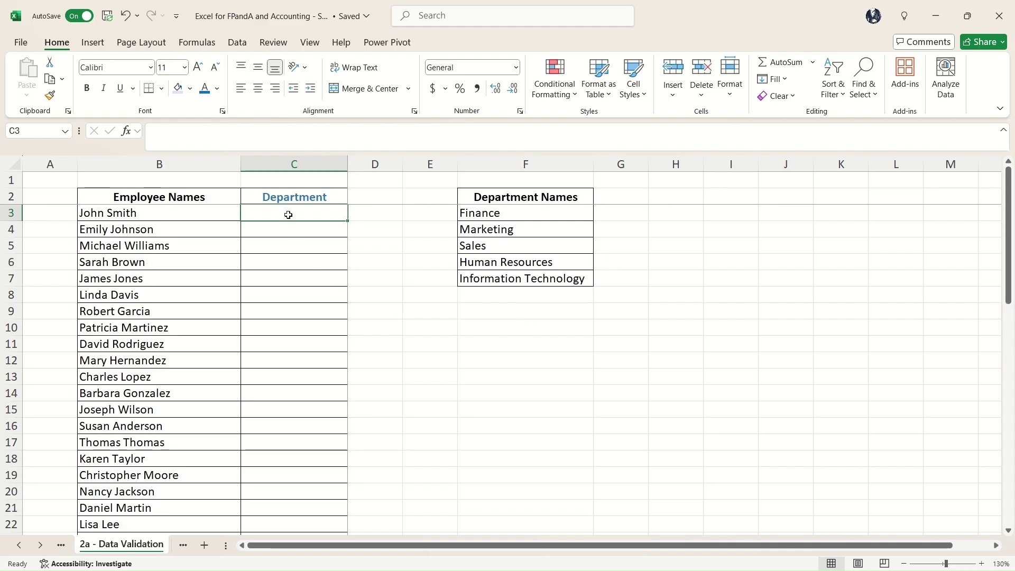
{"action": "left_click_drag", "start_coordinate": [286, 212], "coordinate": [287, 324]}
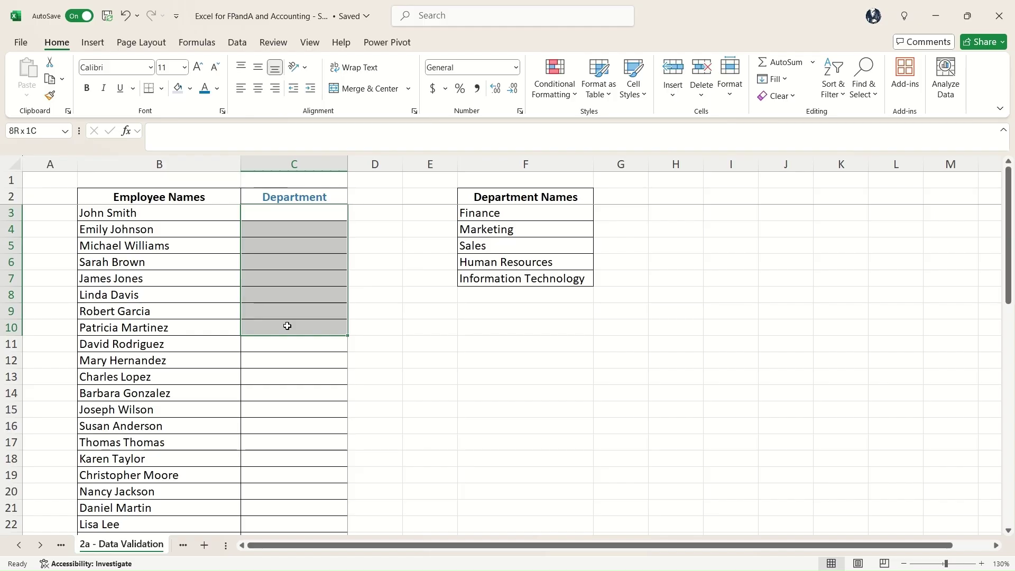
{"action": "left_click", "coordinate": [184, 214]}
{"action": "left_click", "coordinate": [280, 219]}
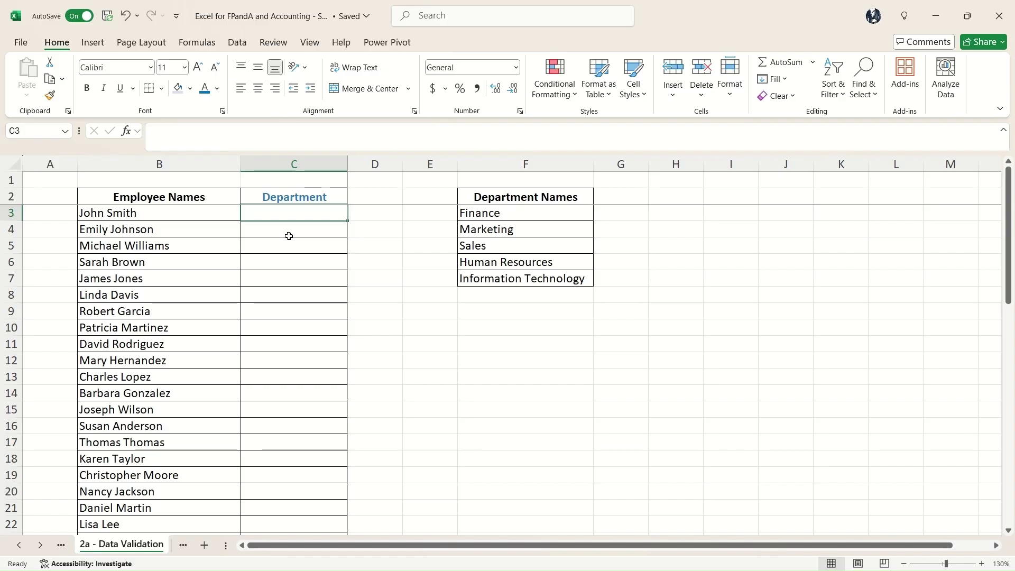
{"action": "left_click_drag", "start_coordinate": [512, 216], "coordinate": [511, 281]}
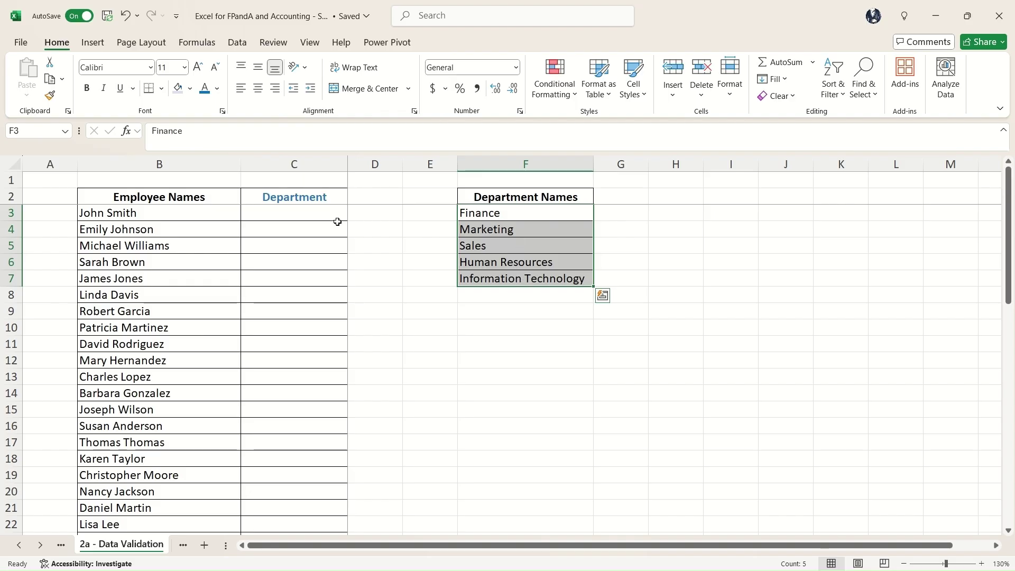
{"action": "left_click", "coordinate": [291, 216]}
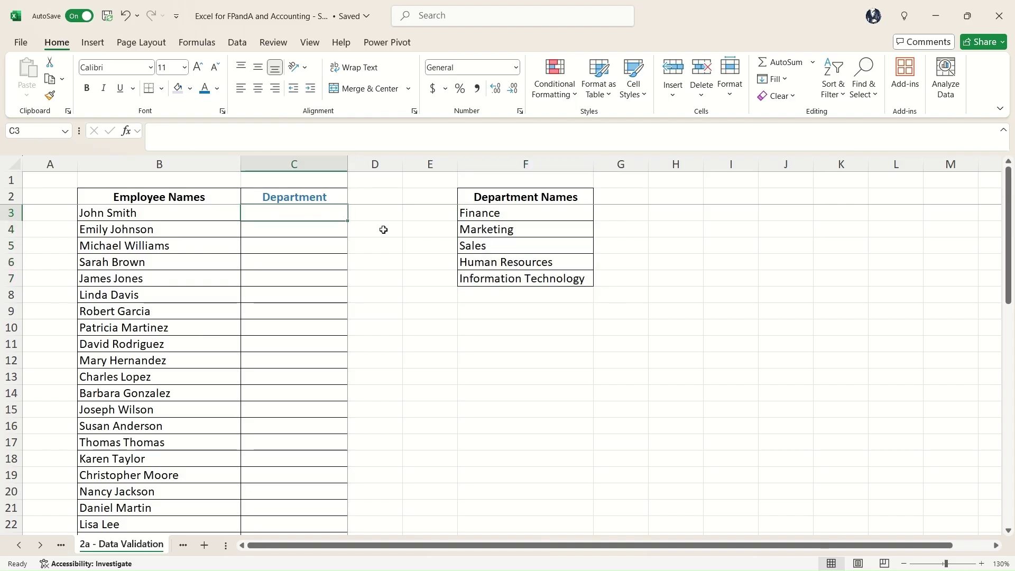
{"action": "left_click_drag", "start_coordinate": [505, 226], "coordinate": [505, 279]}
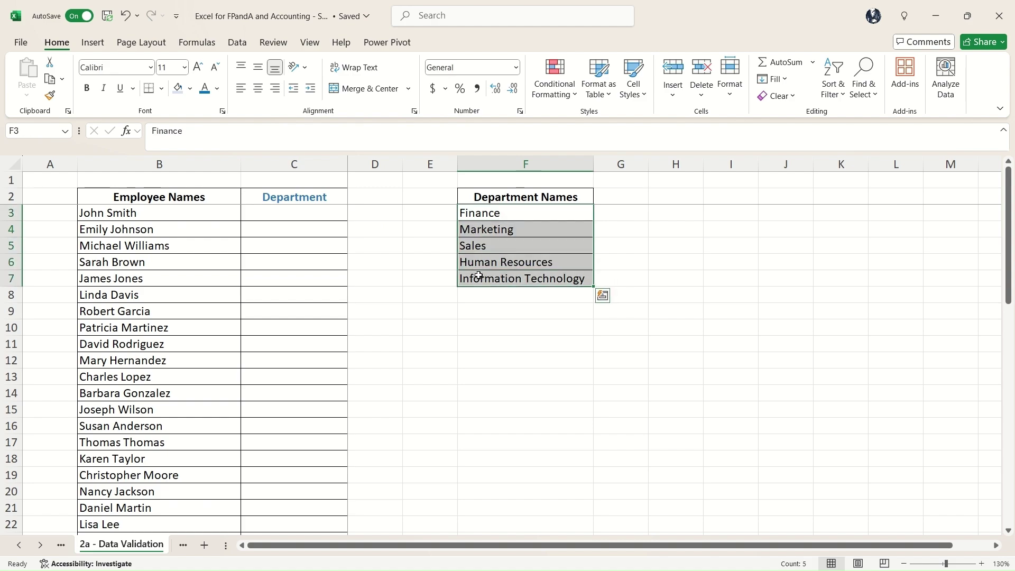
Add a data validation rule to C3 that allows a List with the source =$F$3:$F$7
{"action": "left_click", "coordinate": [258, 212]}
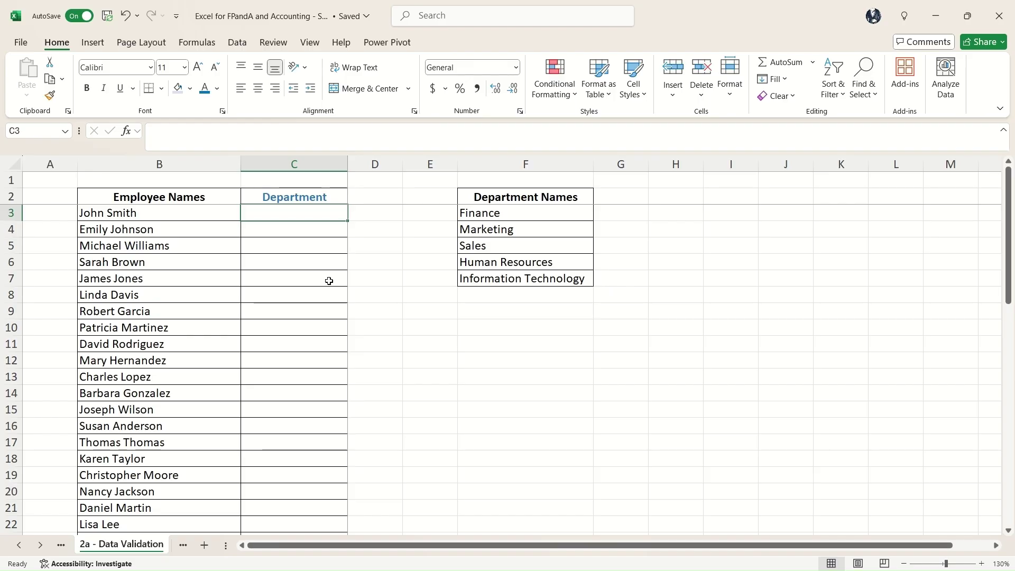
{"action": "left_click", "coordinate": [244, 47]}
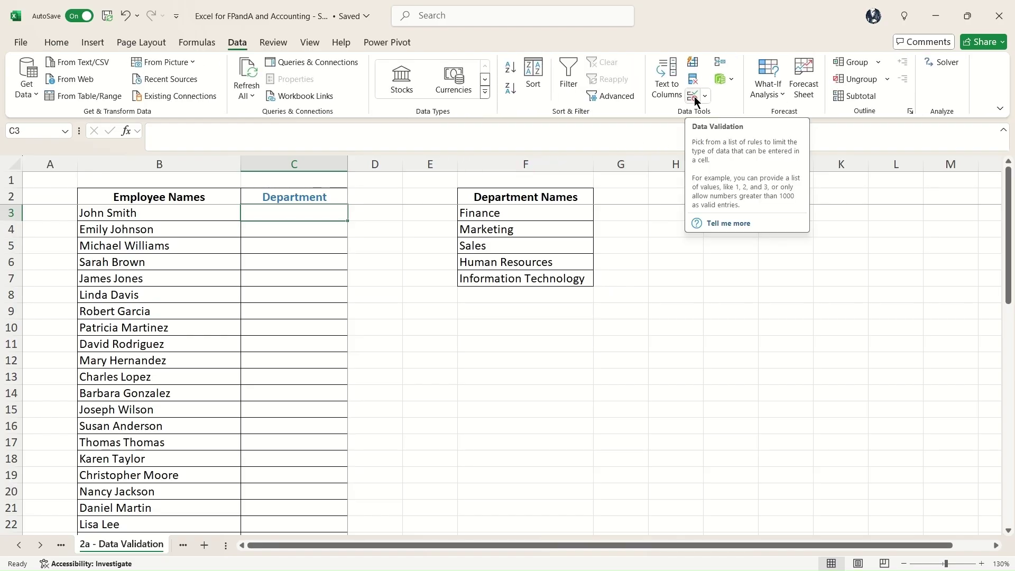
{"action": "left_click", "coordinate": [694, 97]}
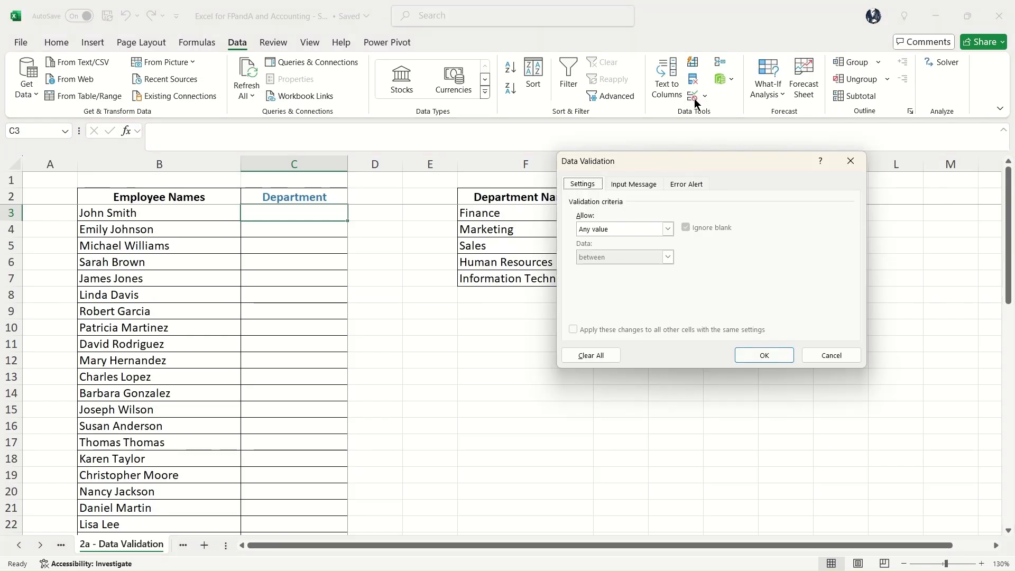
{"action": "left_click", "coordinate": [684, 221]}
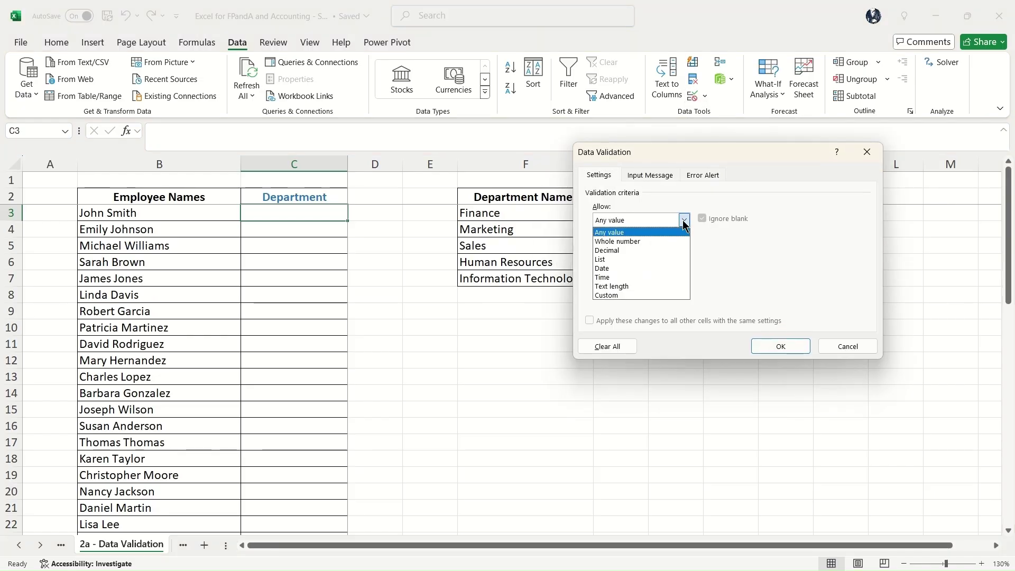
{"action": "left_click", "coordinate": [655, 259]}
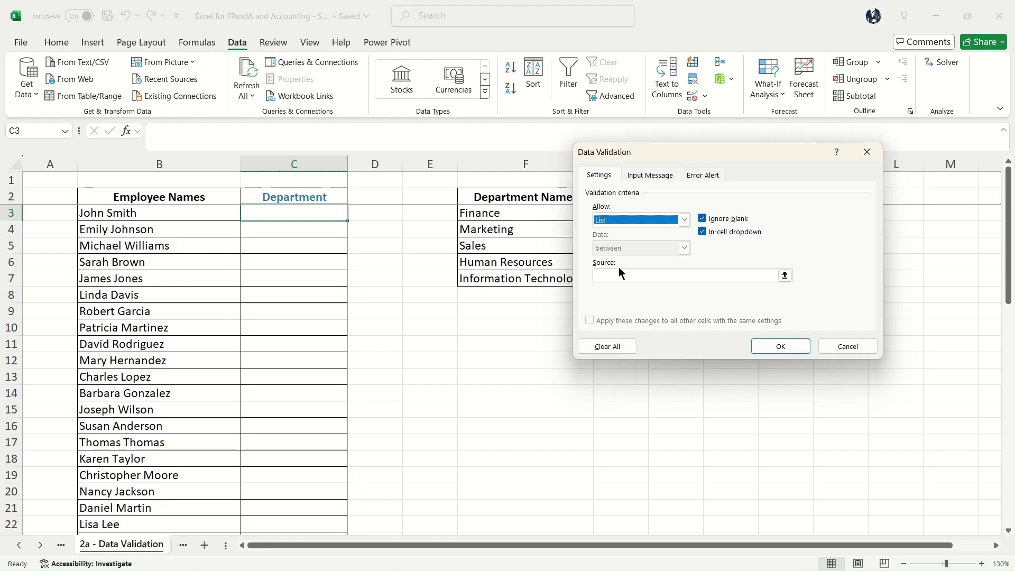
{"action": "left_click", "coordinate": [785, 276]}
{"action": "left_click_drag", "start_coordinate": [482, 214], "coordinate": [482, 278]}
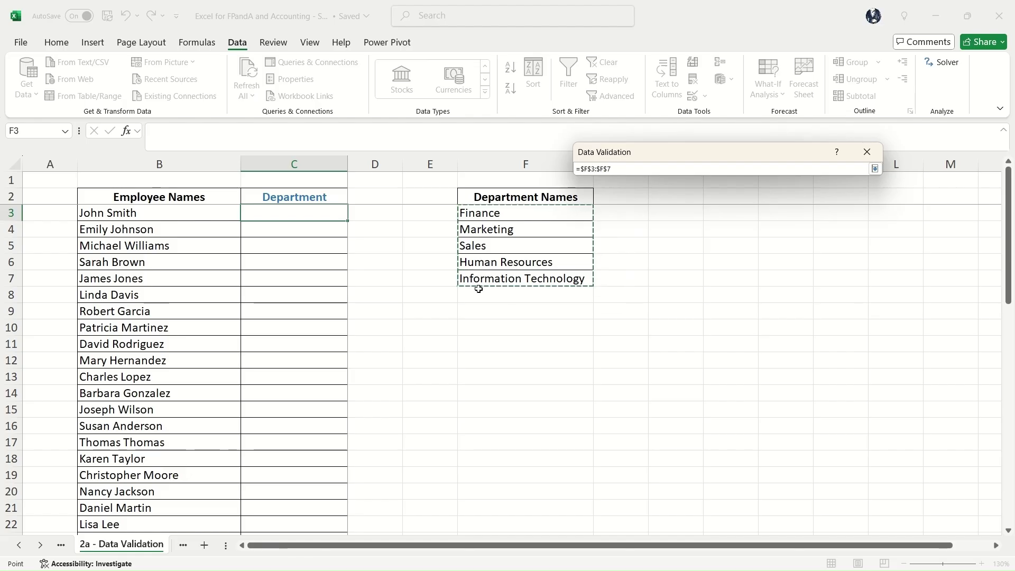
{"action": "left_click", "coordinate": [876, 169]}
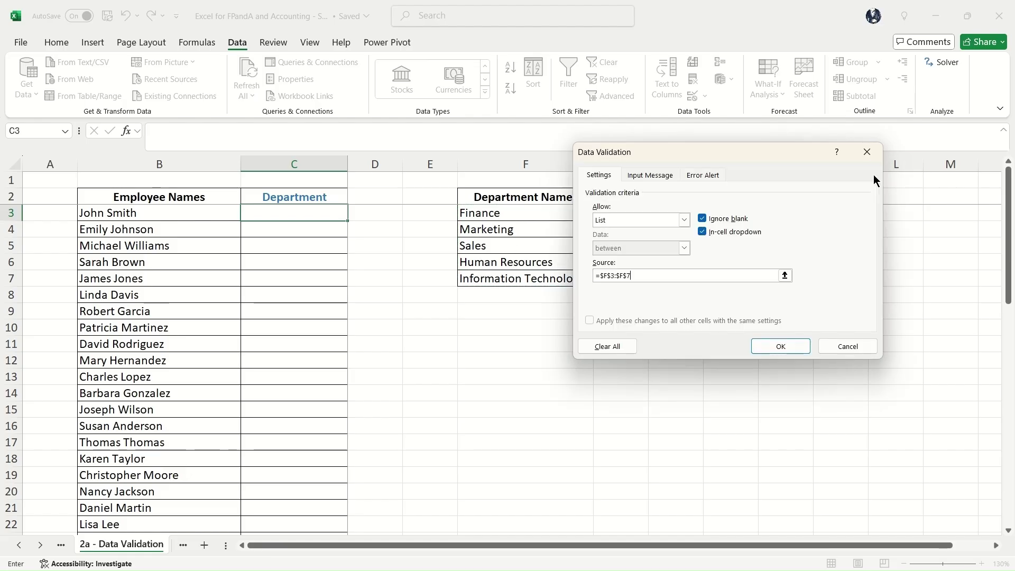
{"action": "left_click", "coordinate": [782, 347]}
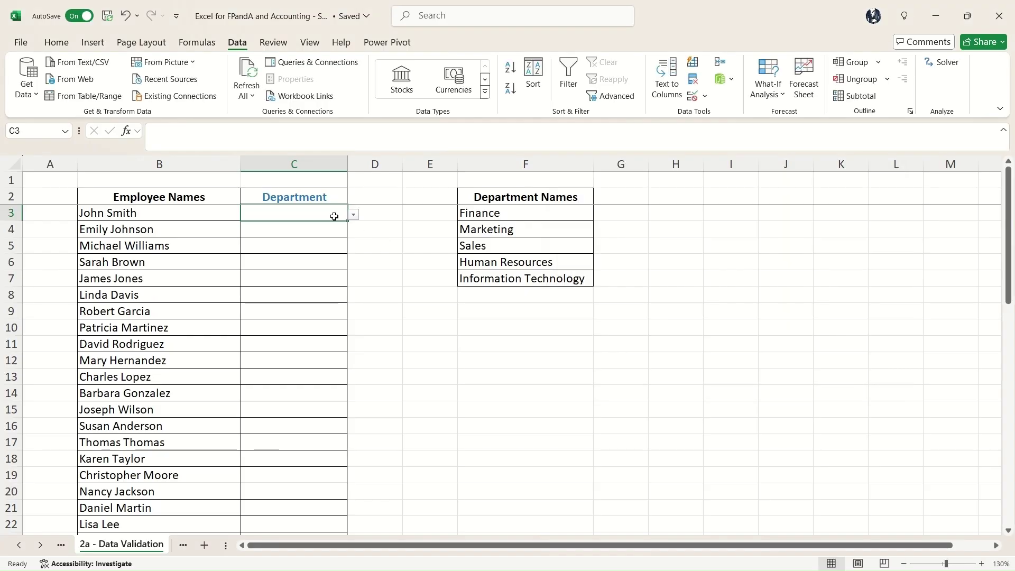
Choose Marketing from the dropdown list in C3, and replace it with Finance using autocomplete
{"action": "left_click", "coordinate": [353, 215]}
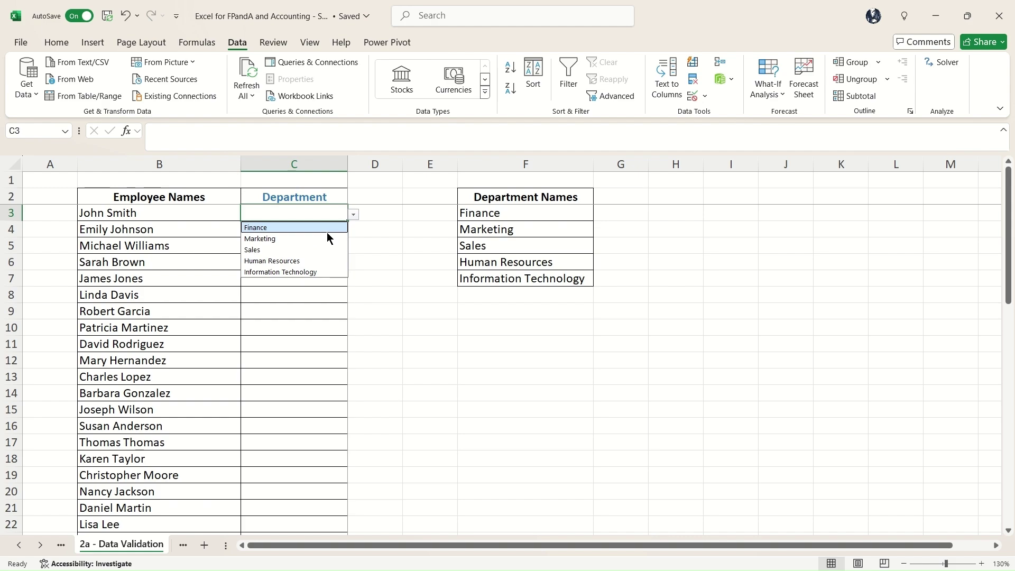
{"action": "left_click", "coordinate": [280, 239]}
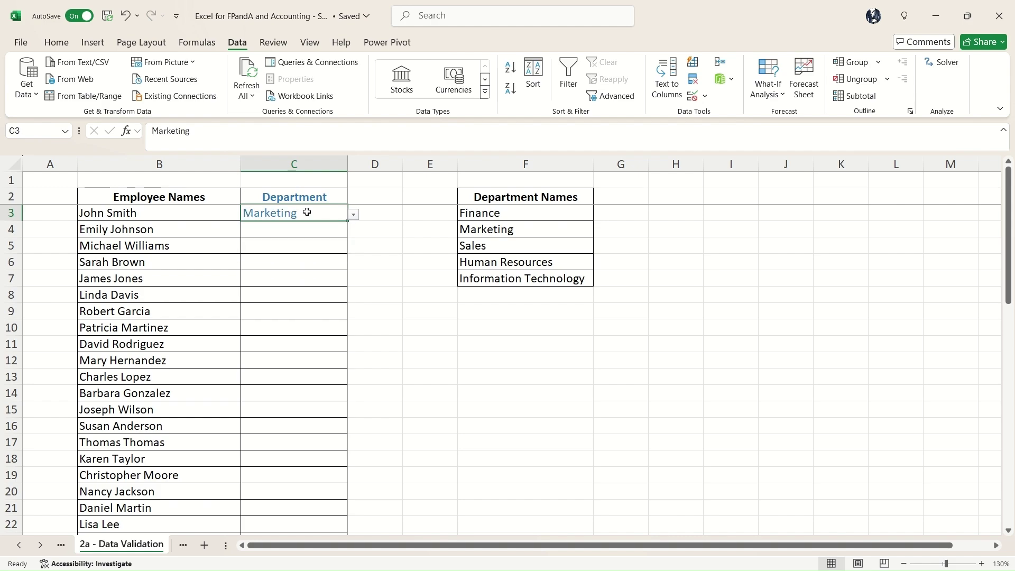
{"action": "type", "text": "Fi"}
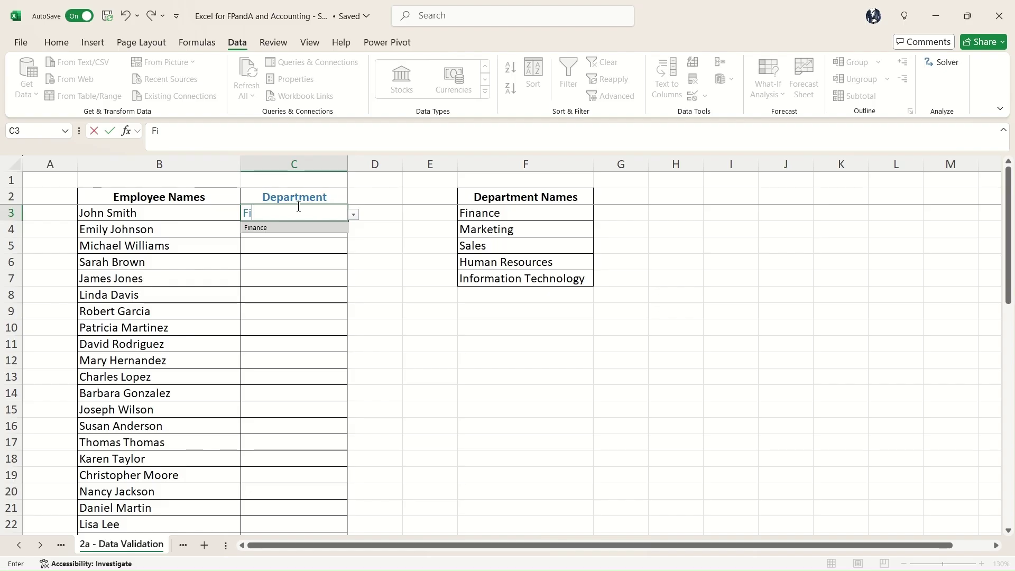
{"action": "key", "text": "Return"}
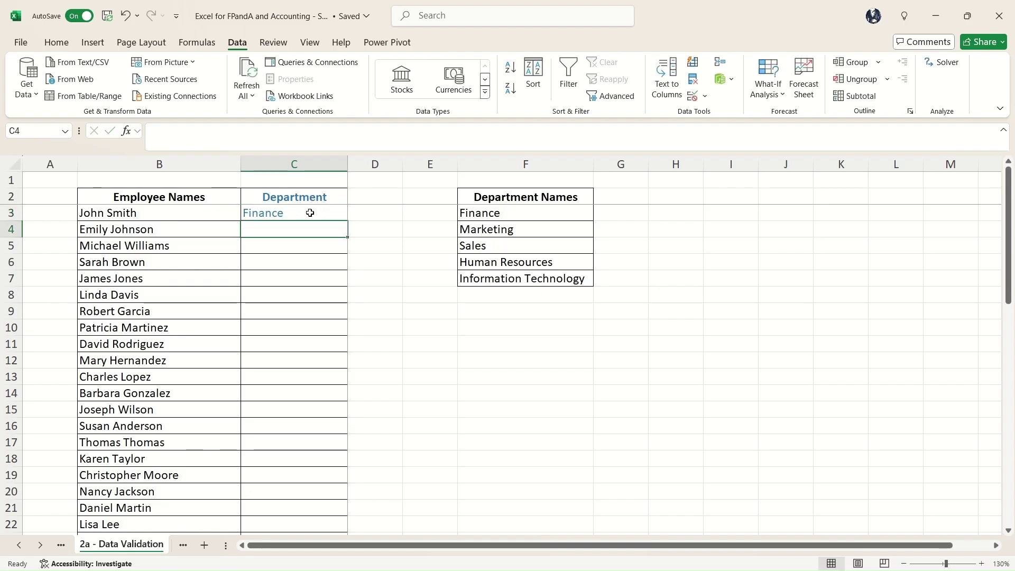
Test the validation rule by trying to enter Advertising, a department outside the list, in C3
{"action": "left_click", "coordinate": [310, 213]}
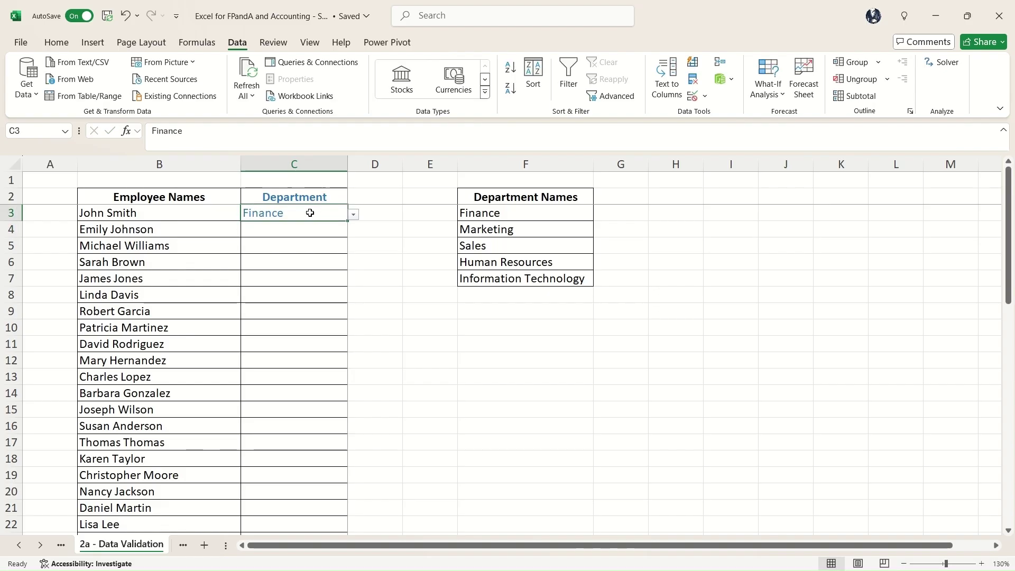
{"action": "type", "text": "Advertising"}
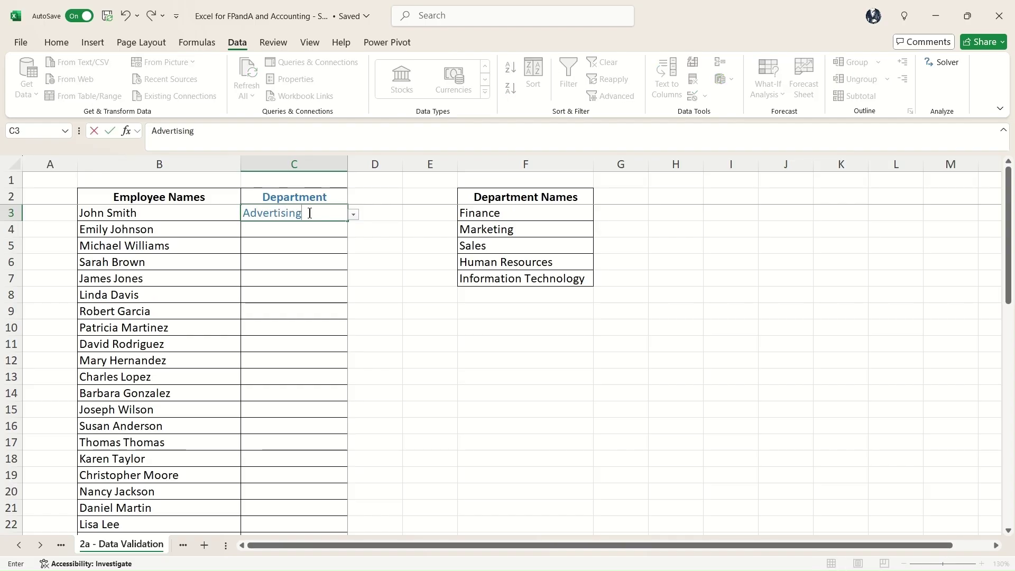
{"action": "key", "text": "Return"}
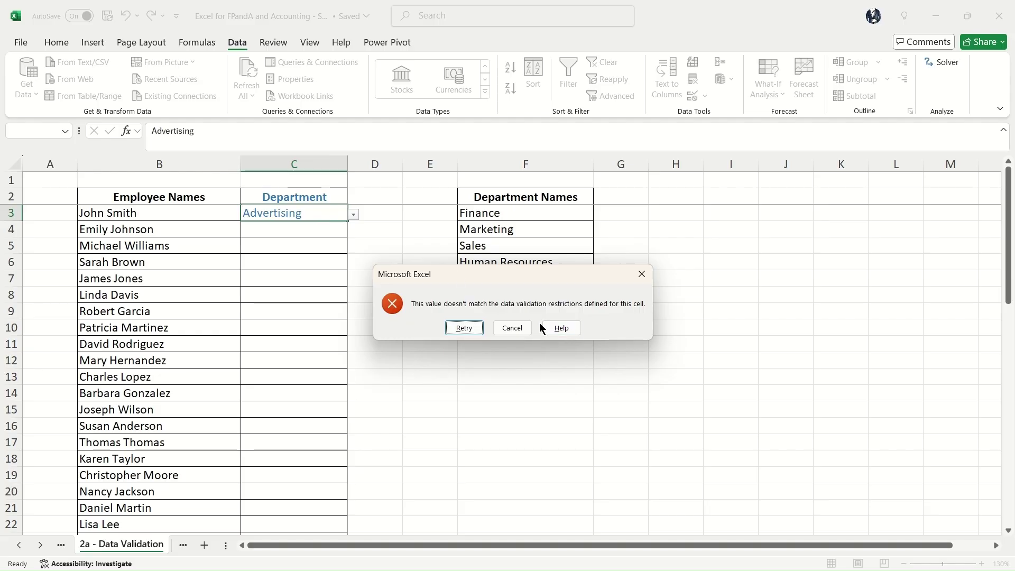
{"action": "left_click_drag", "start_coordinate": [555, 269], "coordinate": [574, 223]}
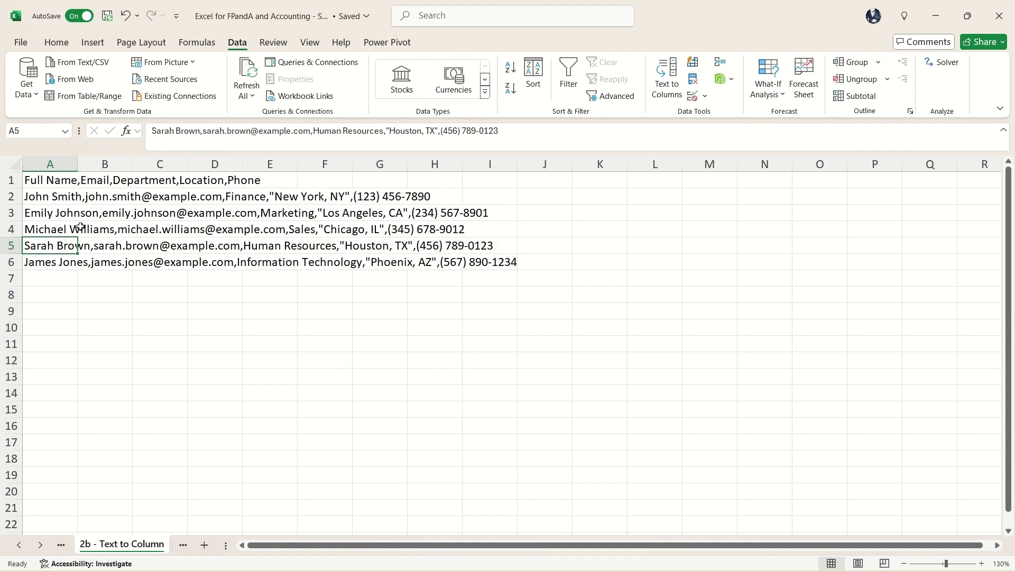
Start Text to Columns on column A and choose Delimited as the original data type
{"action": "left_click", "coordinate": [49, 180]}
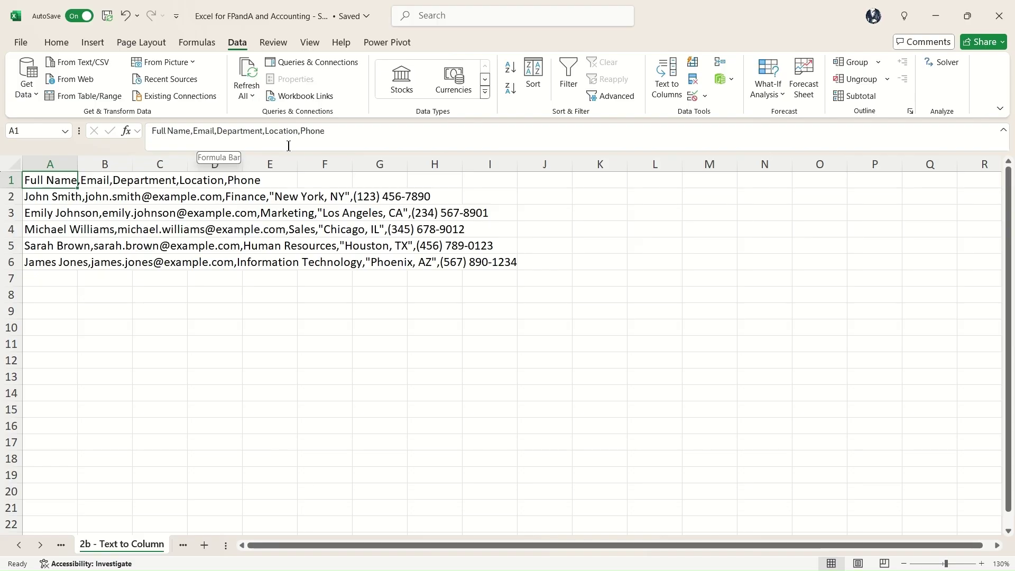
{"action": "left_click", "coordinate": [41, 198]}
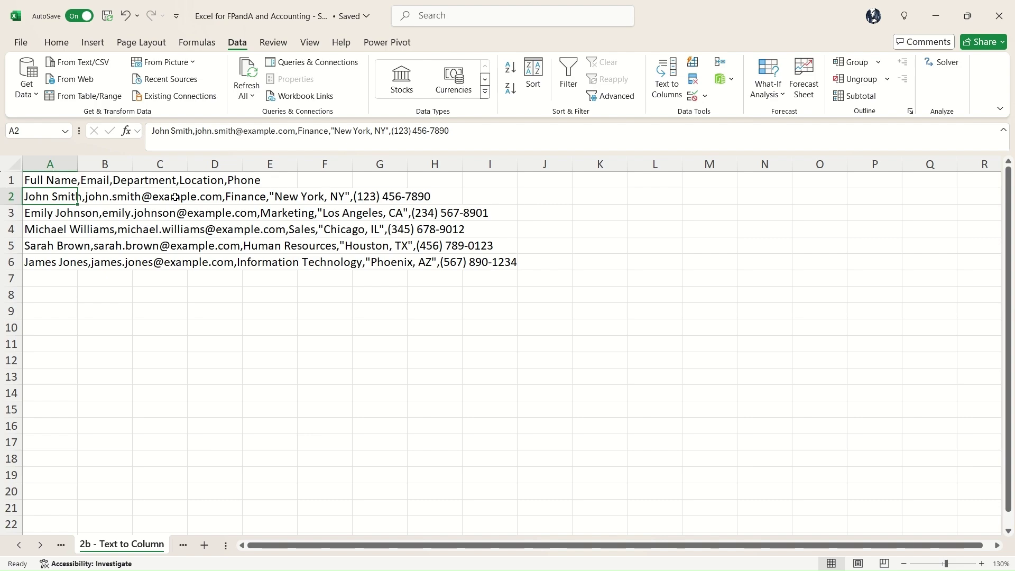
{"action": "left_click", "coordinate": [56, 161]}
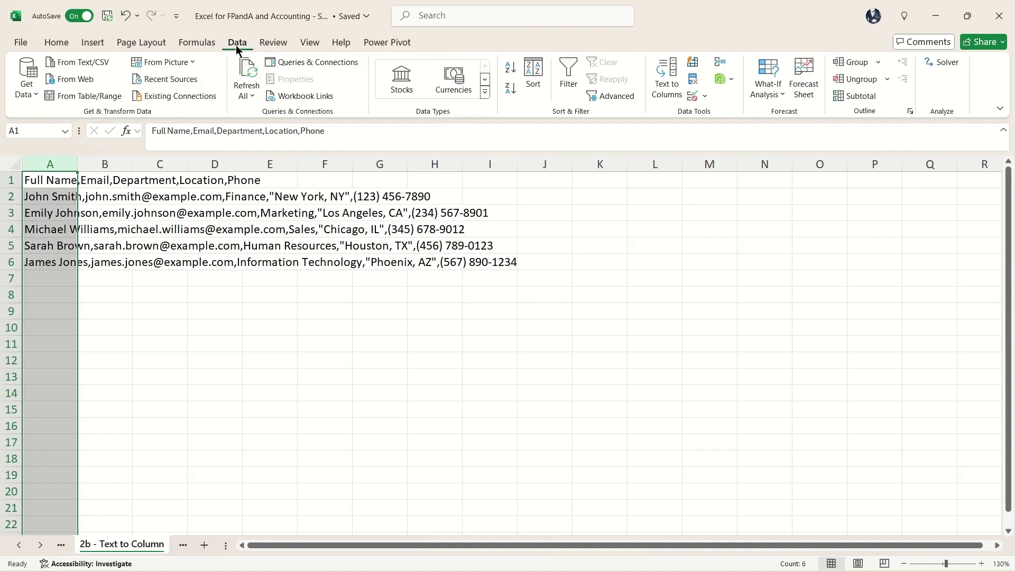
{"action": "left_click", "coordinate": [667, 84]}
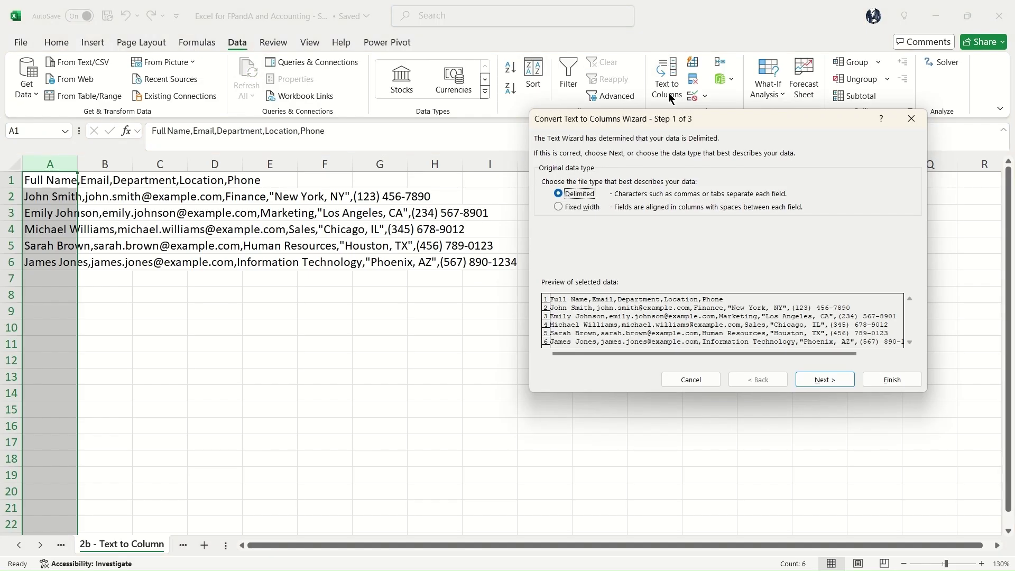
{"action": "left_click_drag", "start_coordinate": [719, 119], "coordinate": [623, 114]}
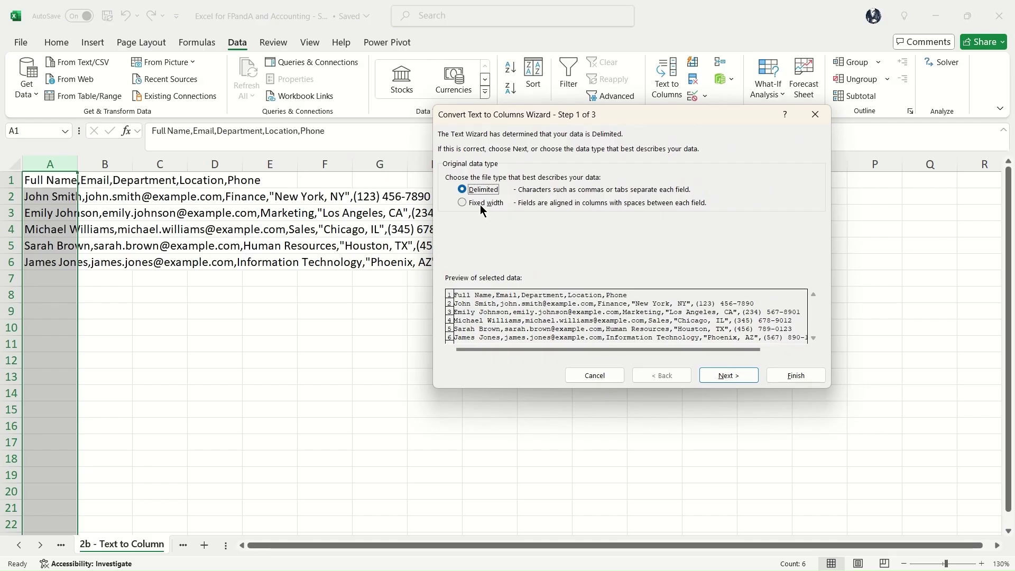
{"action": "left_click", "coordinate": [481, 205]}
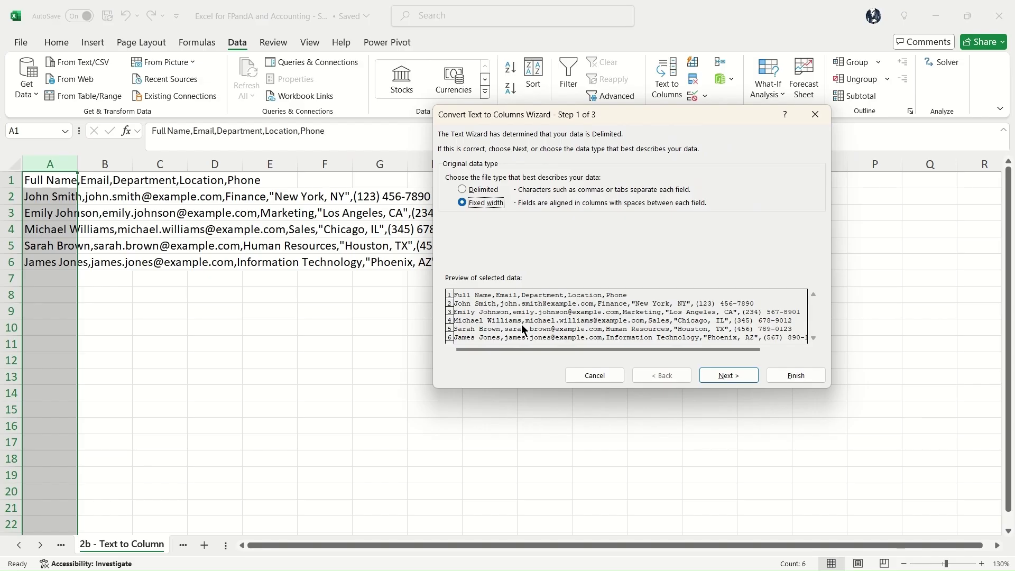
{"action": "left_click", "coordinate": [489, 191]}
{"action": "left_click", "coordinate": [740, 373]}
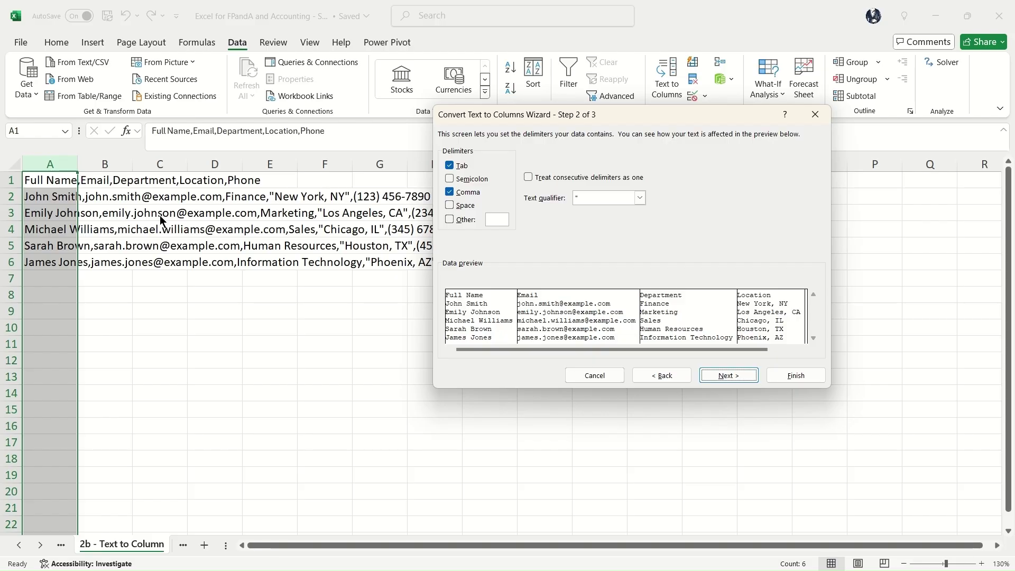
Set Comma as the only delimiter and finish the split with General column format and destination $A$1
{"action": "left_click", "coordinate": [450, 179]}
{"action": "left_click", "coordinate": [450, 206]}
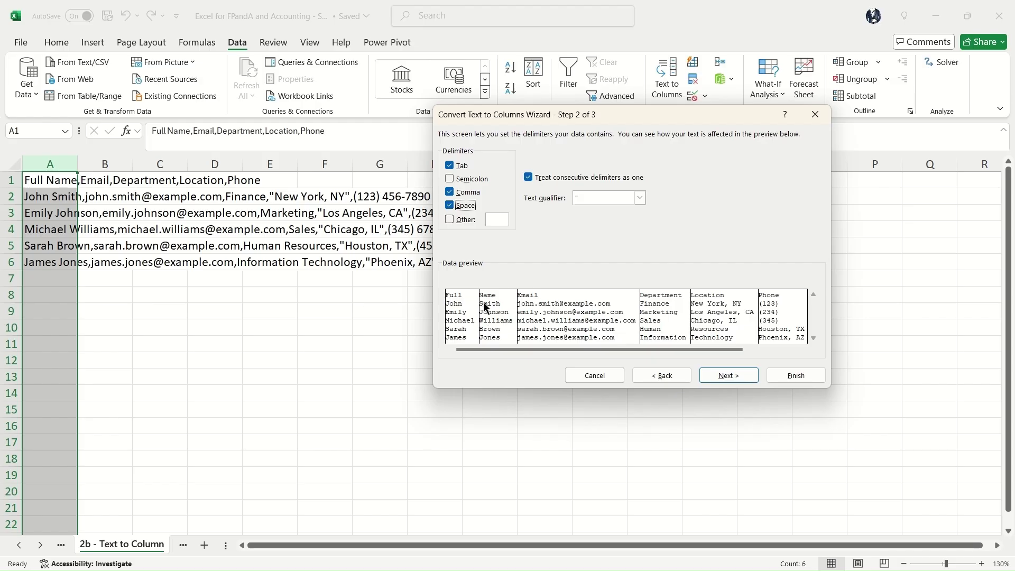
{"action": "left_click", "coordinate": [453, 206]}
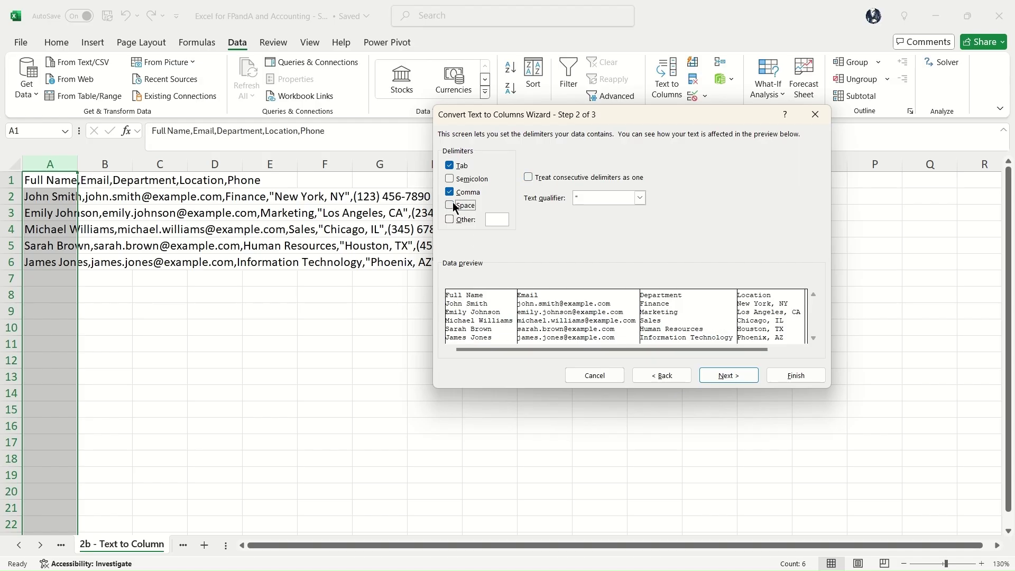
{"action": "left_click", "coordinate": [452, 167]}
{"action": "left_click", "coordinate": [702, 375]}
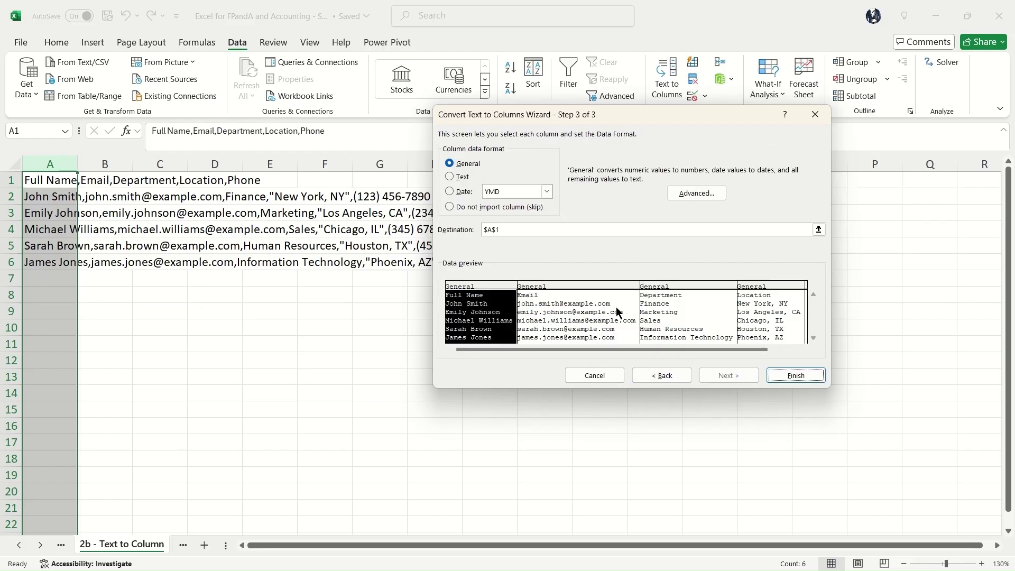
{"action": "left_click", "coordinate": [796, 376]}
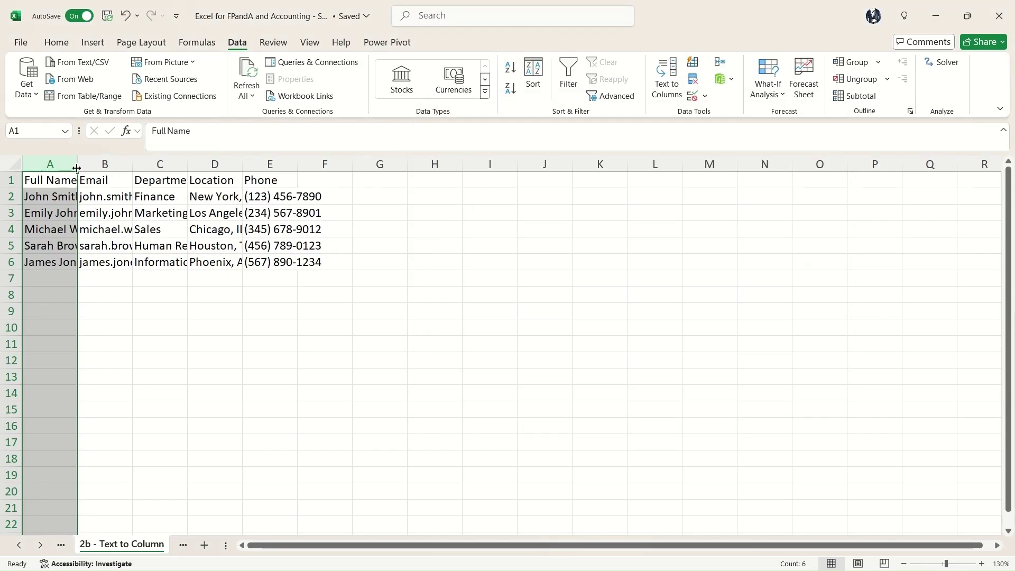
Autofit the widths of columns A to F and make the headers in A1:E1 bold
{"action": "left_click_drag", "start_coordinate": [65, 163], "coordinate": [325, 165]}
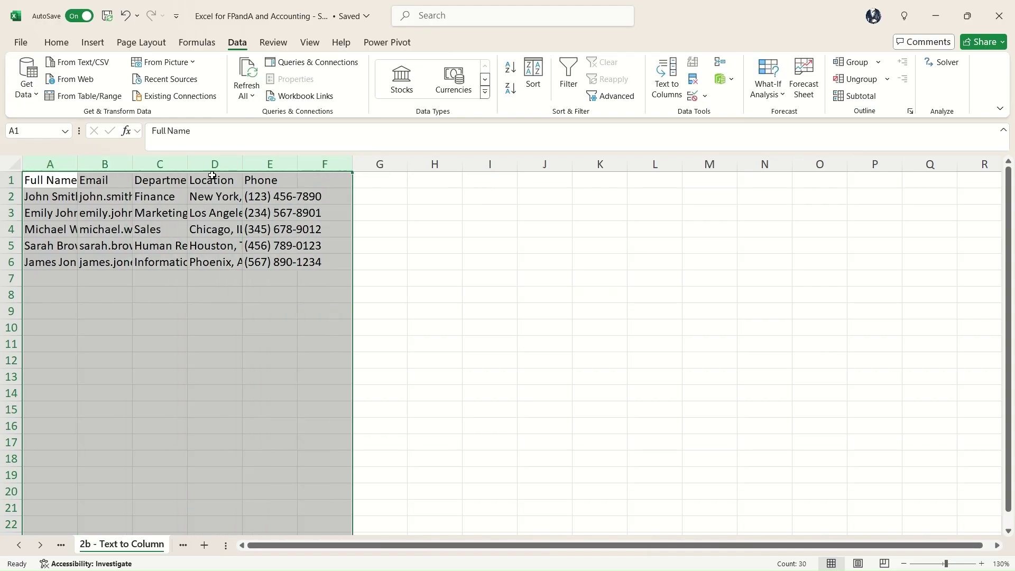
{"action": "double_click", "coordinate": [78, 168]}
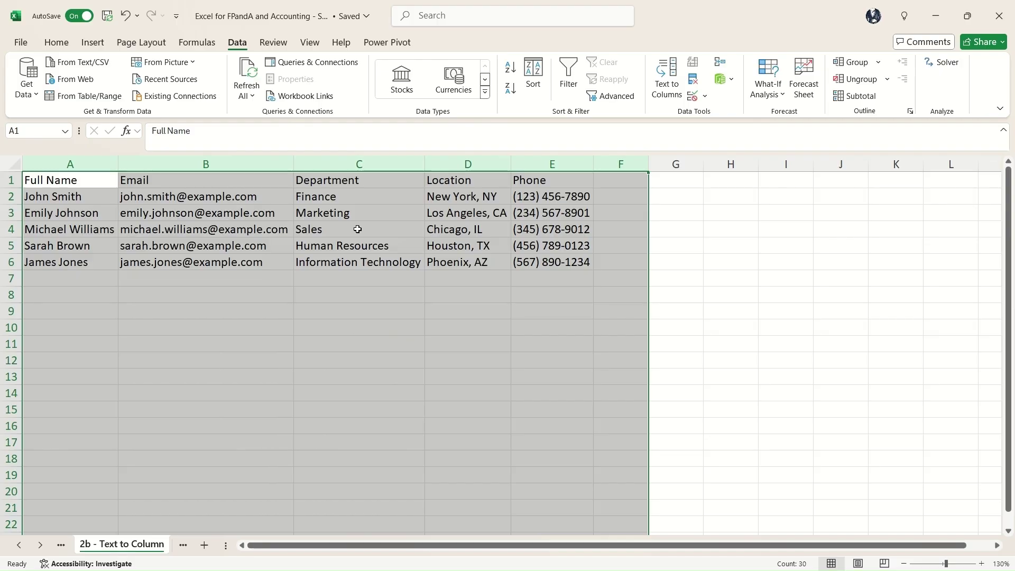
{"action": "left_click", "coordinate": [289, 311]}
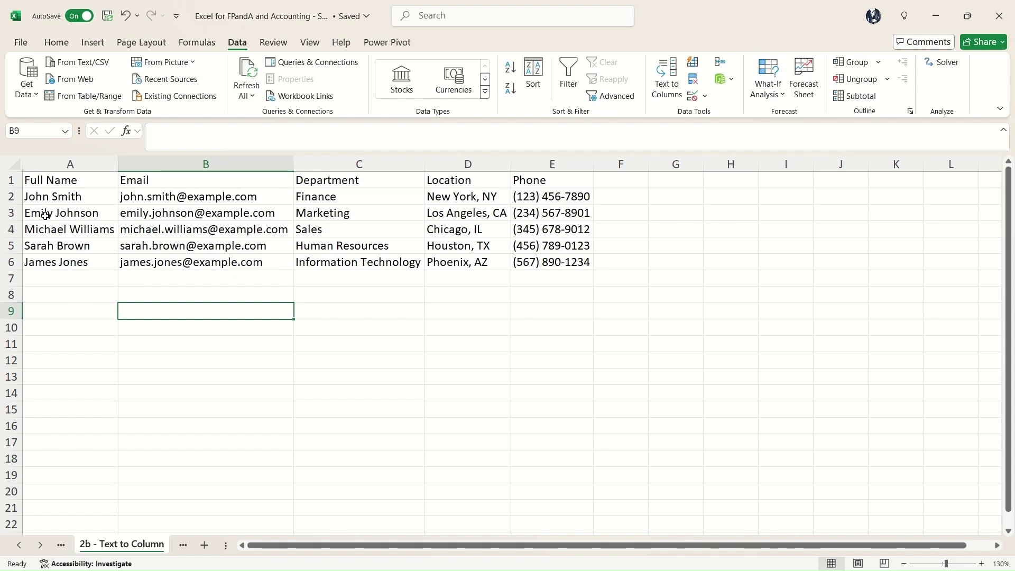
{"action": "left_click_drag", "start_coordinate": [40, 181], "coordinate": [560, 184]}
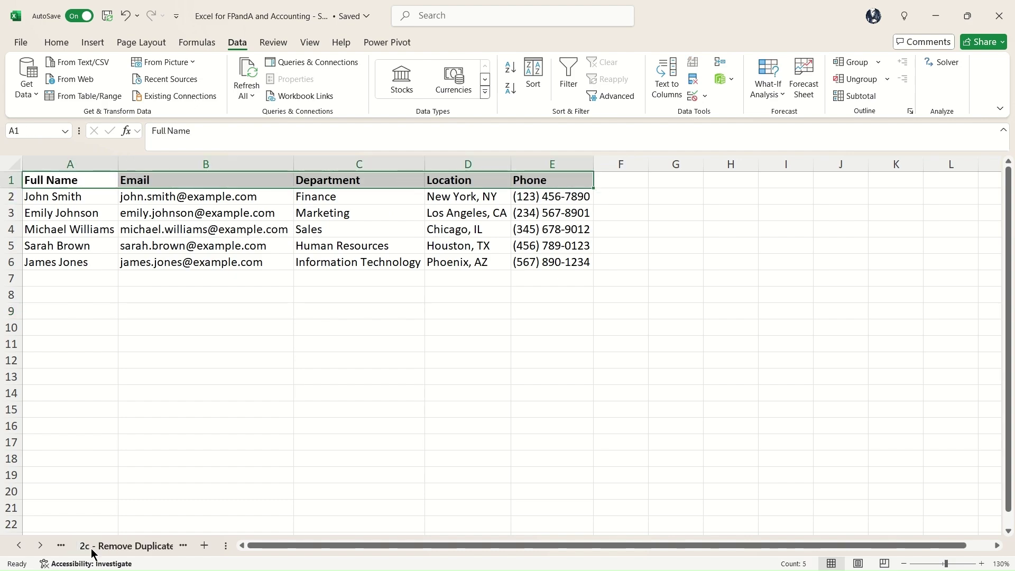
Go to the 2c - Remove Duplicates sheet
{"action": "left_click", "coordinate": [92, 550]}
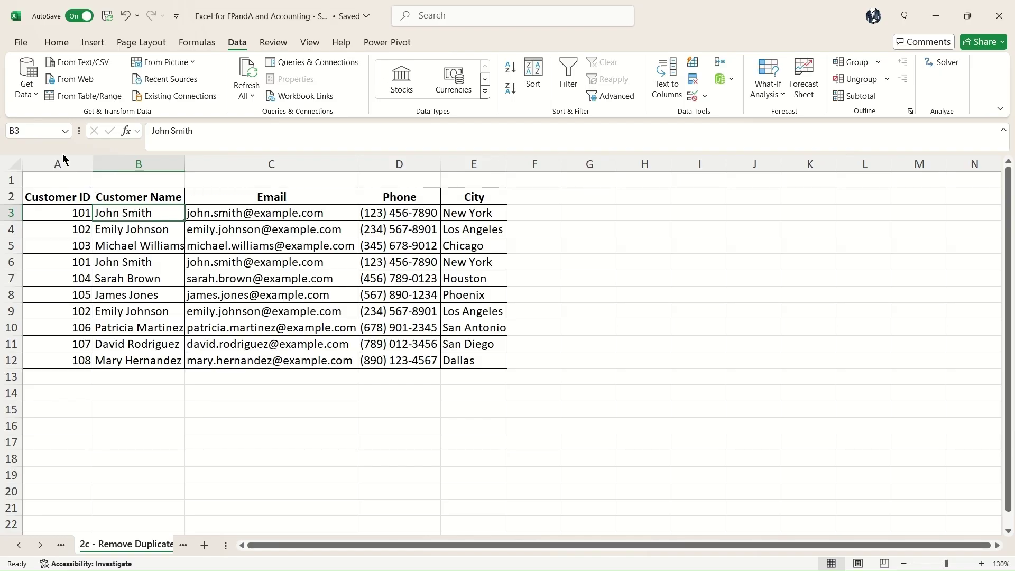
Highlight duplicate values in columns A to E using Light Red Fill with Dark Red Text conditional formatting
{"action": "left_click_drag", "start_coordinate": [62, 156], "coordinate": [475, 159]}
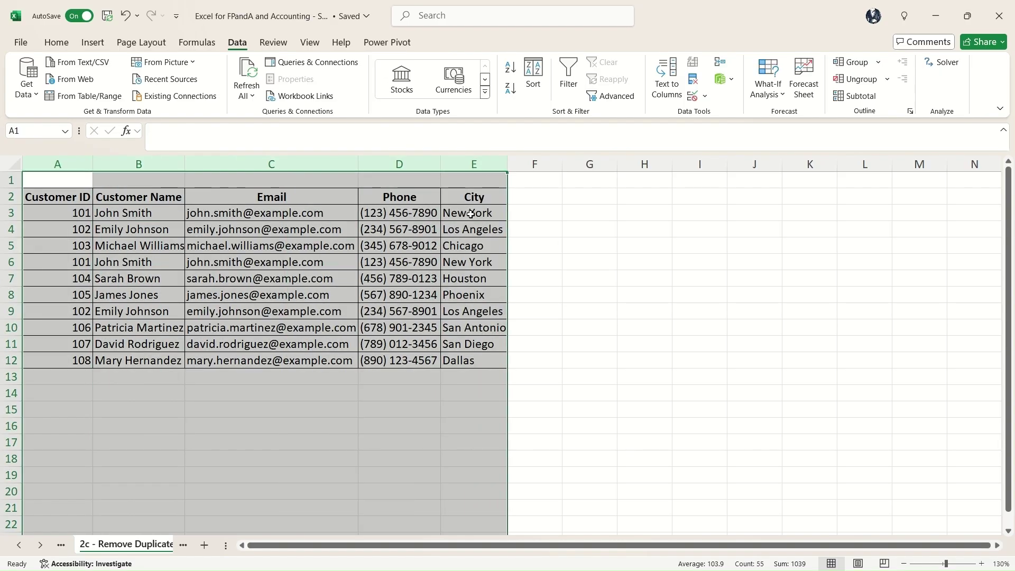
{"action": "left_click", "coordinate": [57, 42]}
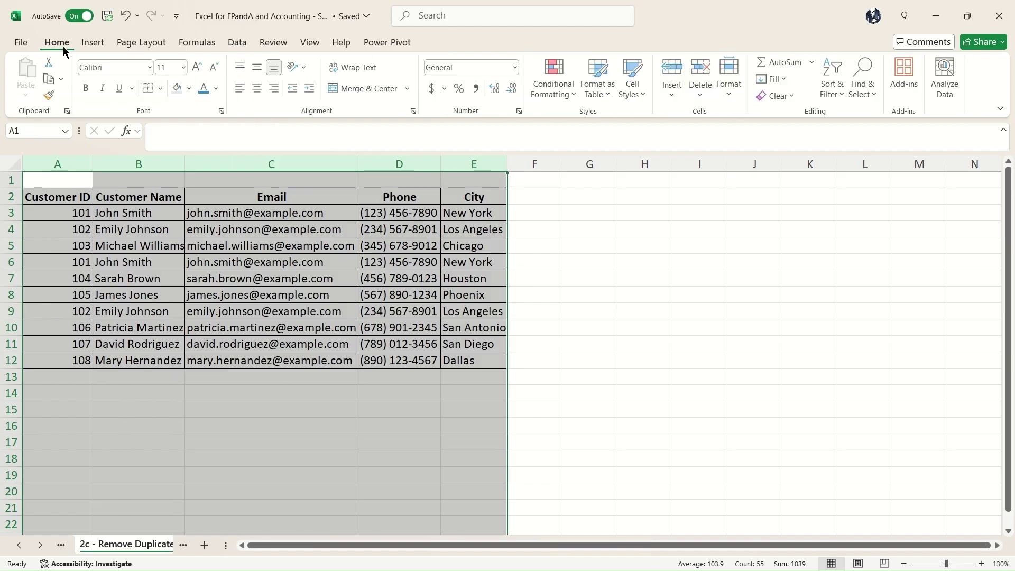
{"action": "left_click", "coordinate": [576, 97]}
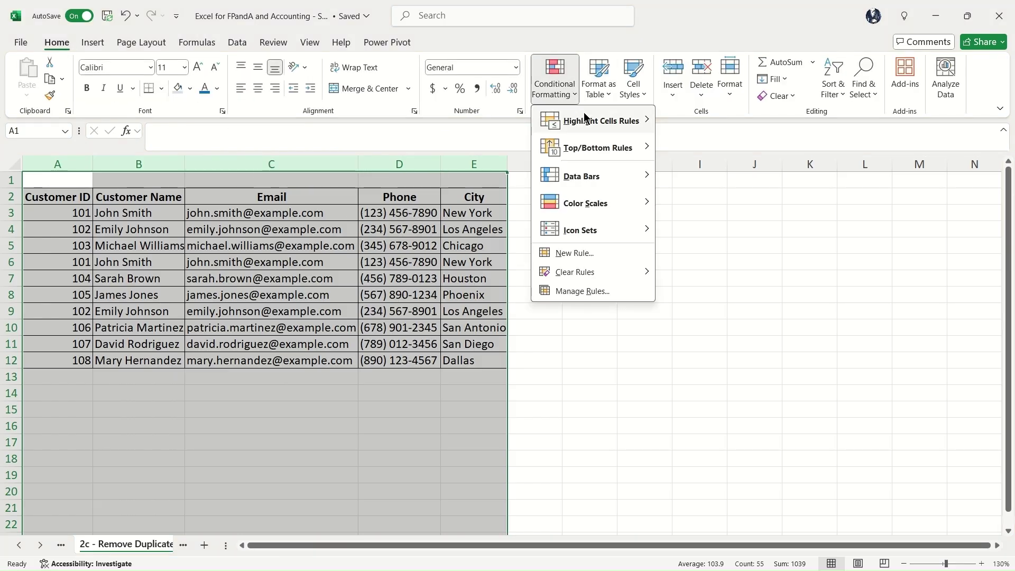
{"action": "mouse_move", "coordinate": [586, 117]}
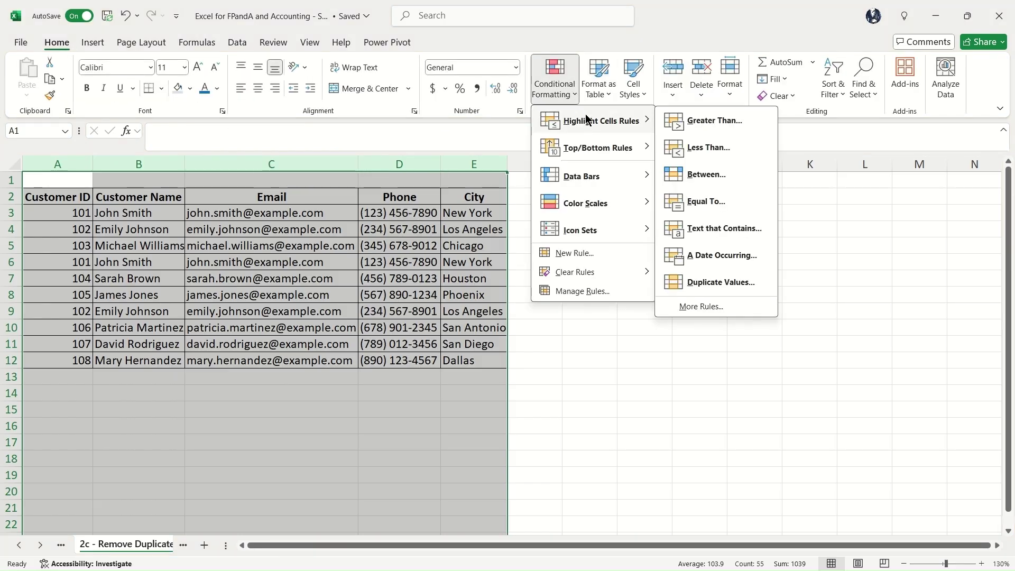
{"action": "left_click", "coordinate": [713, 286]}
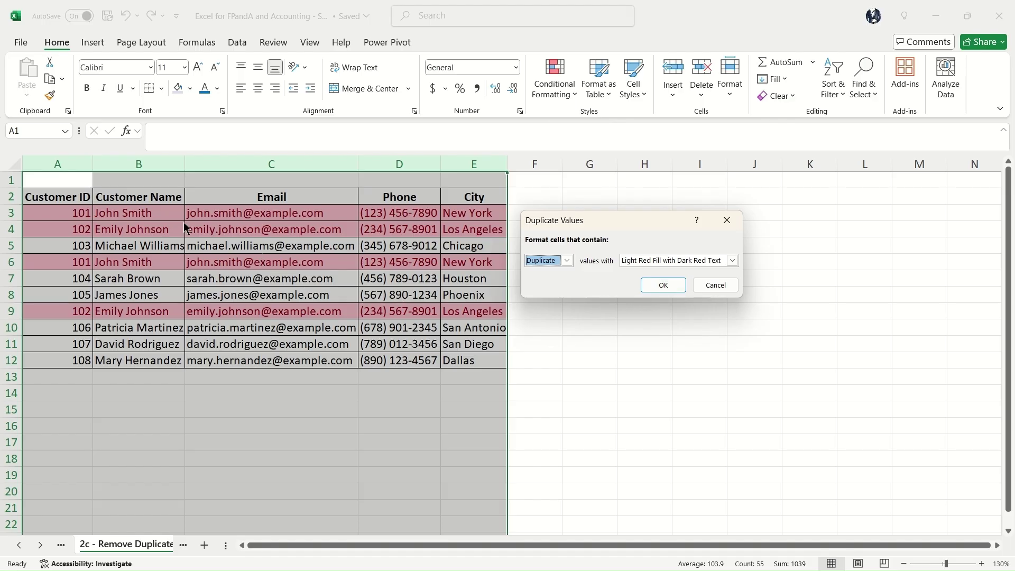
{"action": "left_click", "coordinate": [664, 285]}
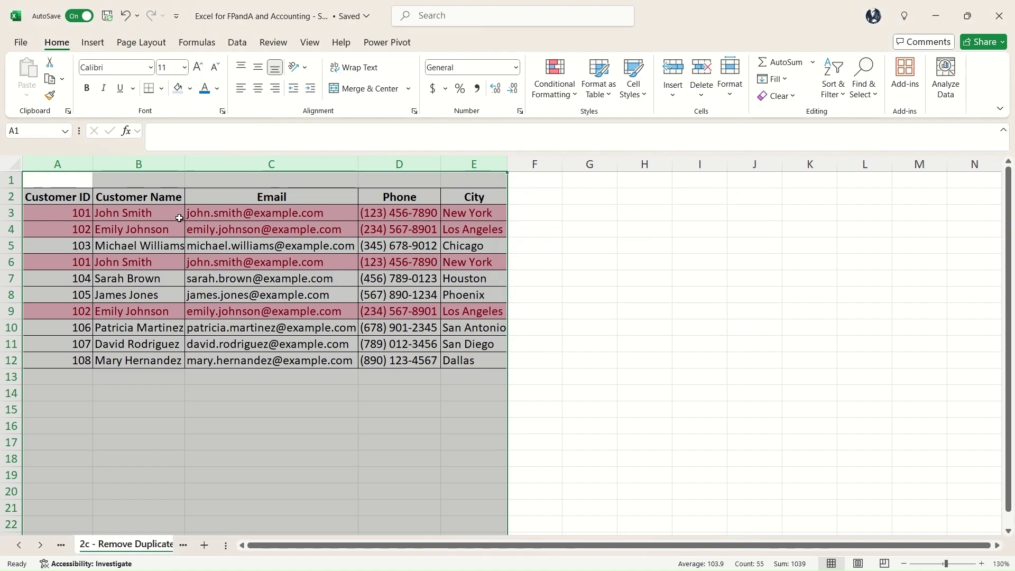
Undo the duplicate-value highlighting in the customer table
{"action": "left_click", "coordinate": [238, 214]}
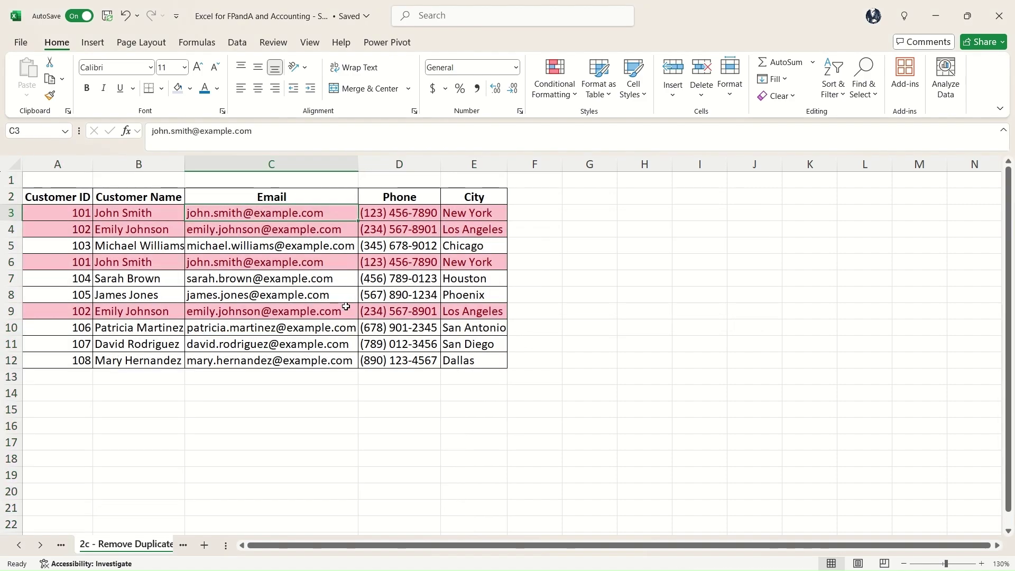
{"action": "key", "text": "ctrl+z"}
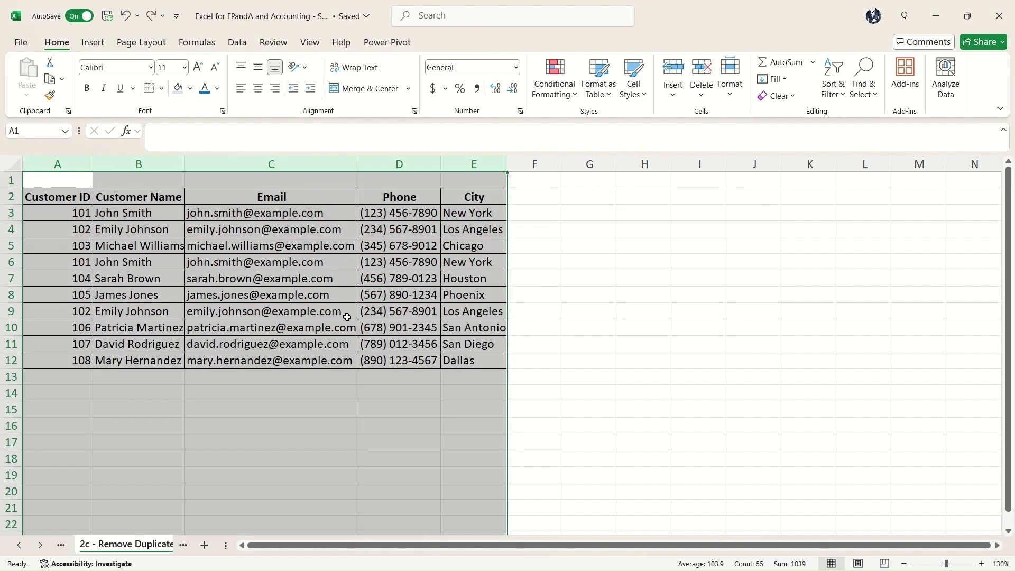
{"action": "left_click", "coordinate": [300, 266]}
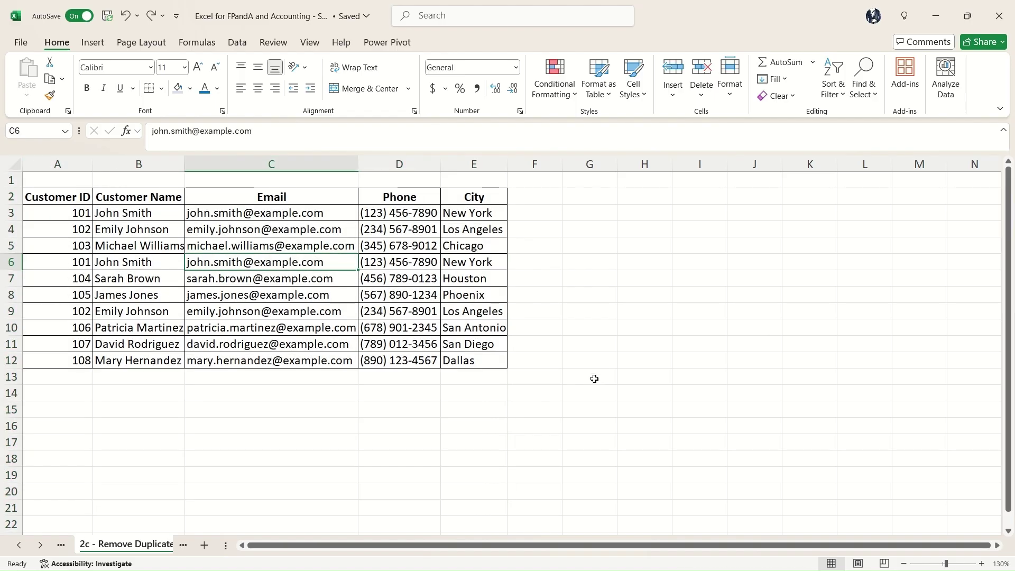
Remove duplicate rows from columns A to E, treating the data as having headers and comparing all five columns
{"action": "left_click_drag", "start_coordinate": [57, 164], "coordinate": [502, 180]}
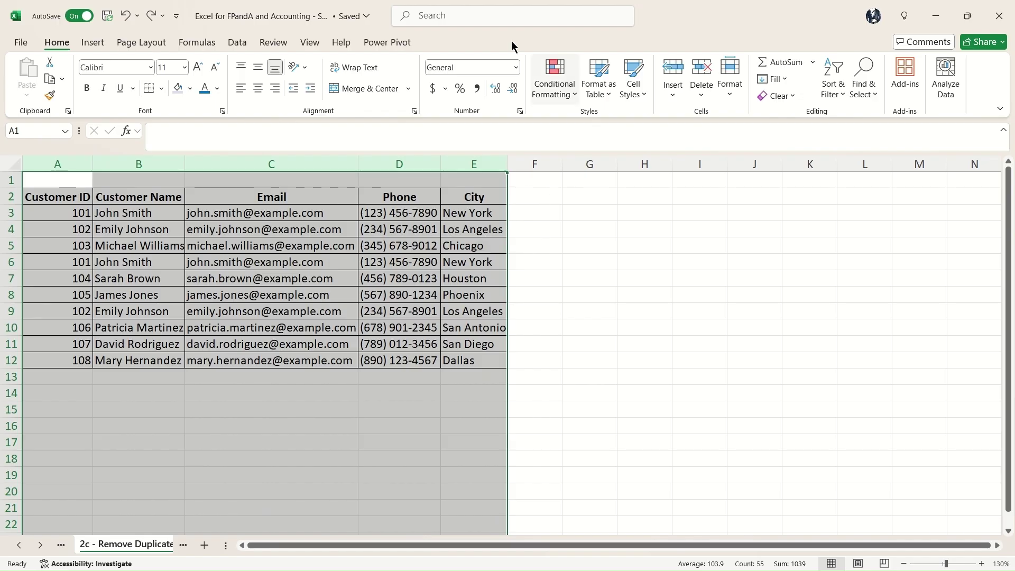
{"action": "left_click", "coordinate": [245, 43]}
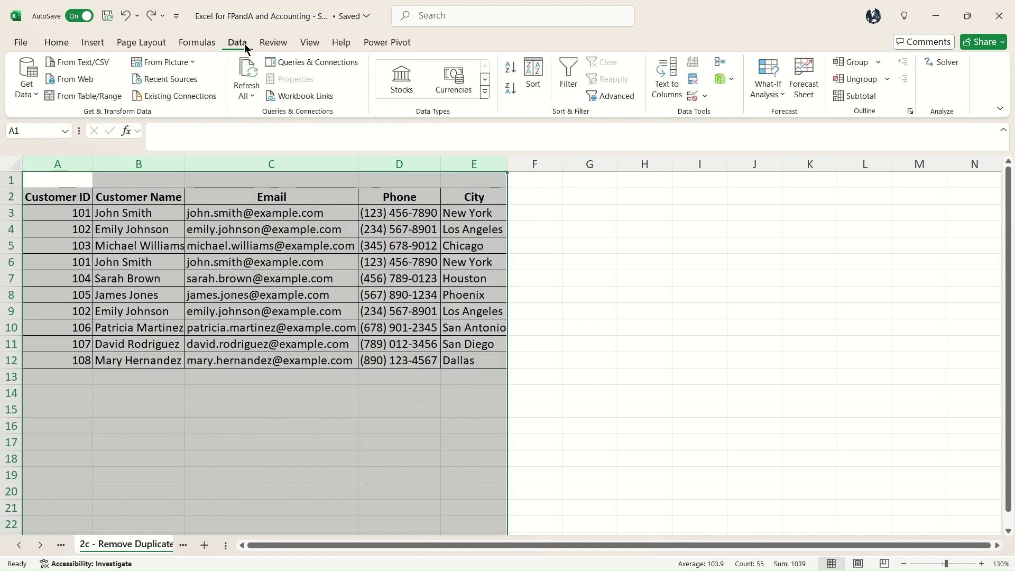
{"action": "left_click", "coordinate": [696, 86]}
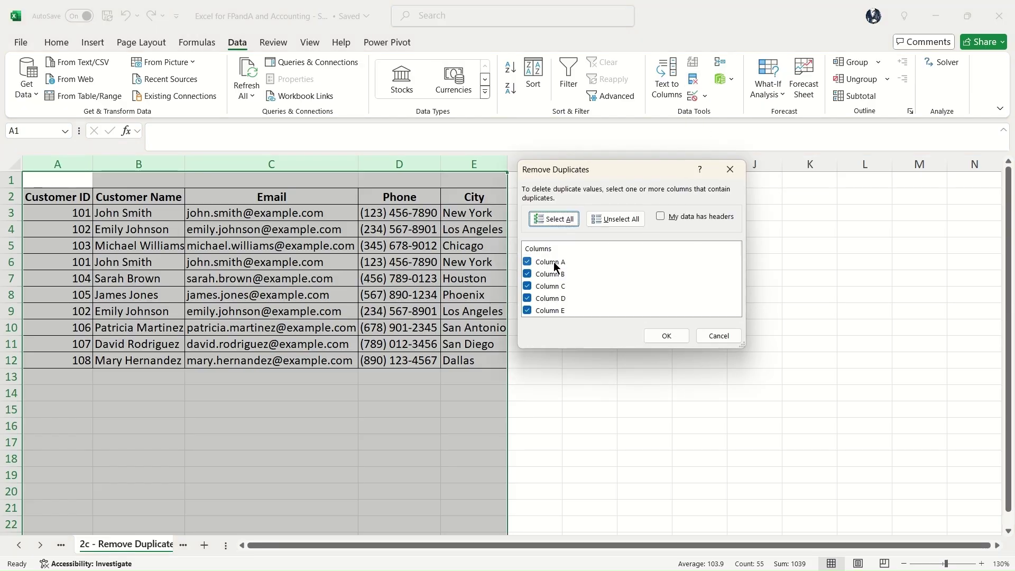
{"action": "left_click", "coordinate": [664, 218]}
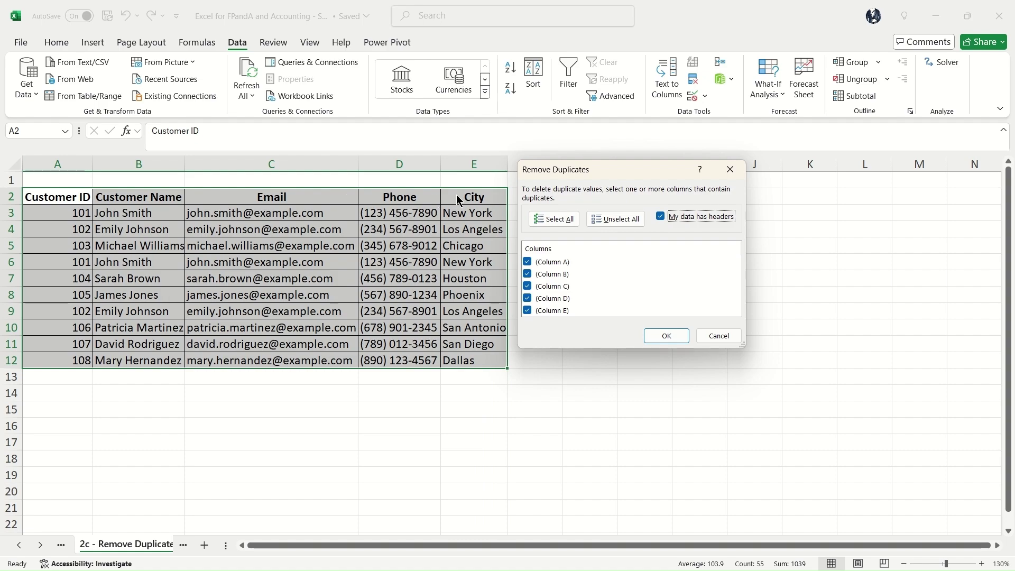
{"action": "left_click", "coordinate": [666, 336]}
{"action": "key", "text": "Return"}
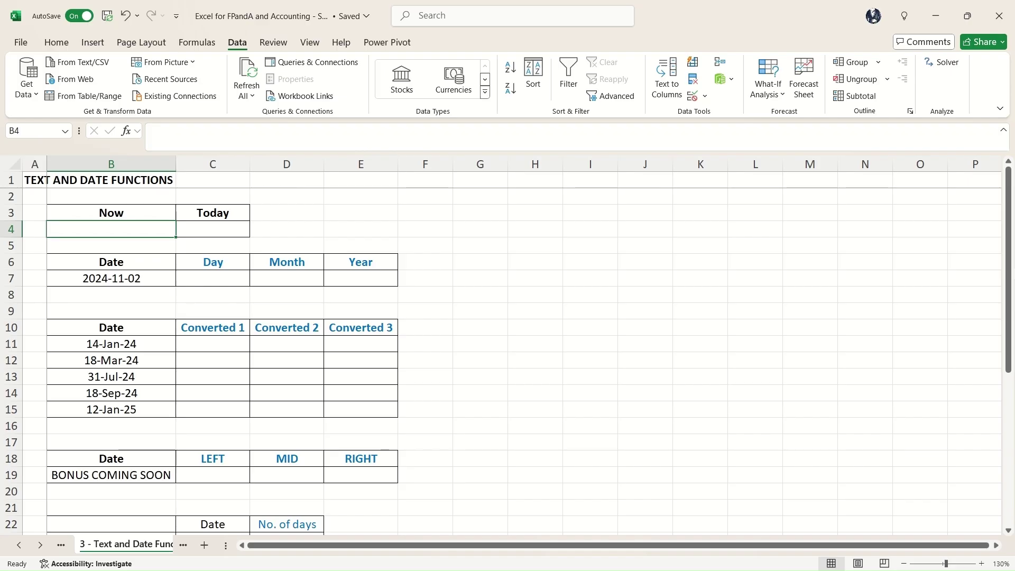
On the Text and Date Functions sheet, enter =TODAY() in C4 under Today
{"action": "left_click", "coordinate": [213, 229]}
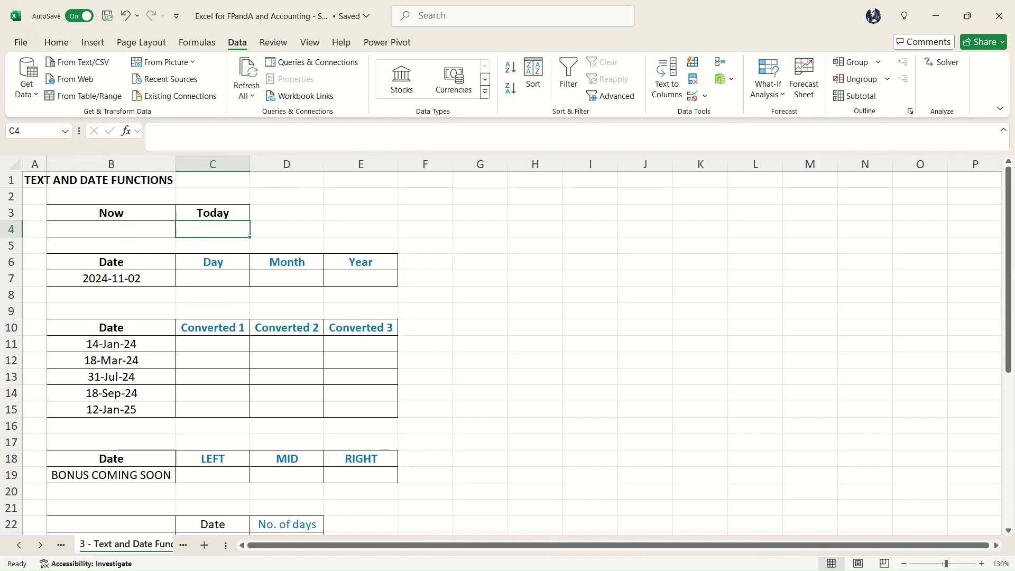
{"action": "type", "text": "=today()"}
{"action": "key", "text": "Return"}
Enter =NOW() in B4 under Now
{"action": "key", "text": "Up"}
{"action": "key", "text": "Left"}
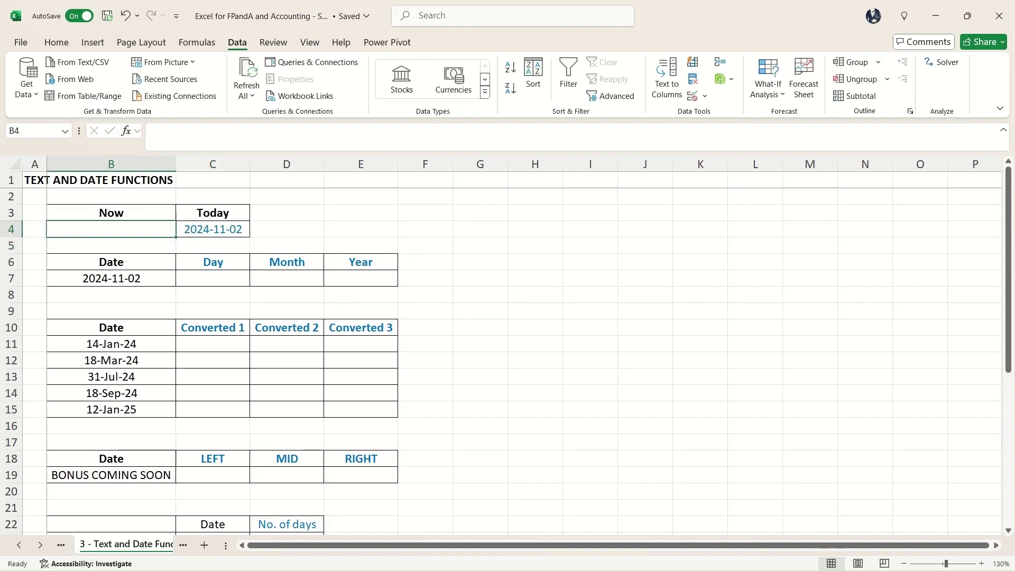
{"action": "type", "text": "="}
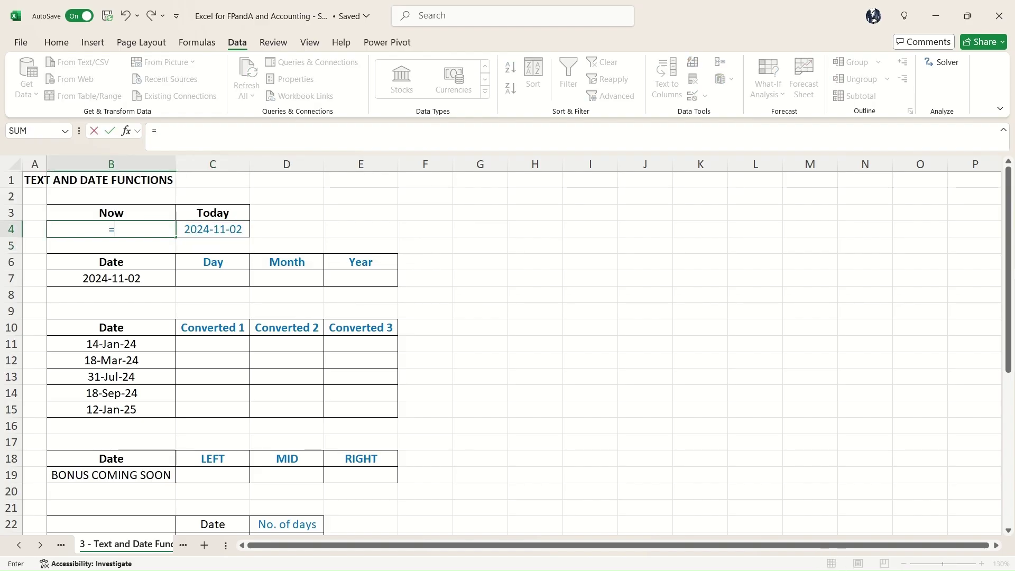
{"action": "type", "text": "Now()"}
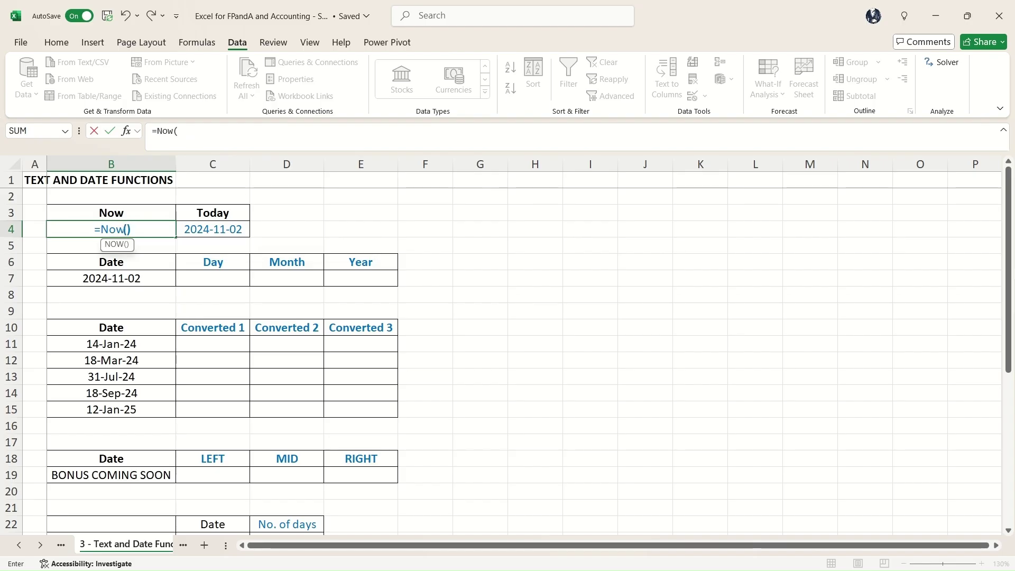
{"action": "key", "text": "Return"}
{"action": "key", "text": "Up"}
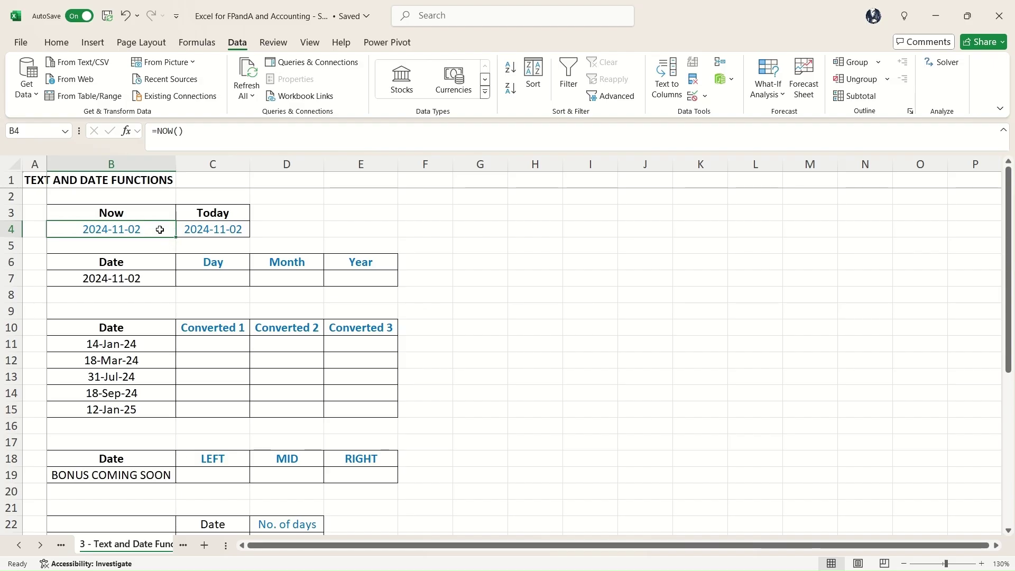
Format the Now value in B4 with the Time number format
{"action": "left_click", "coordinate": [56, 42]}
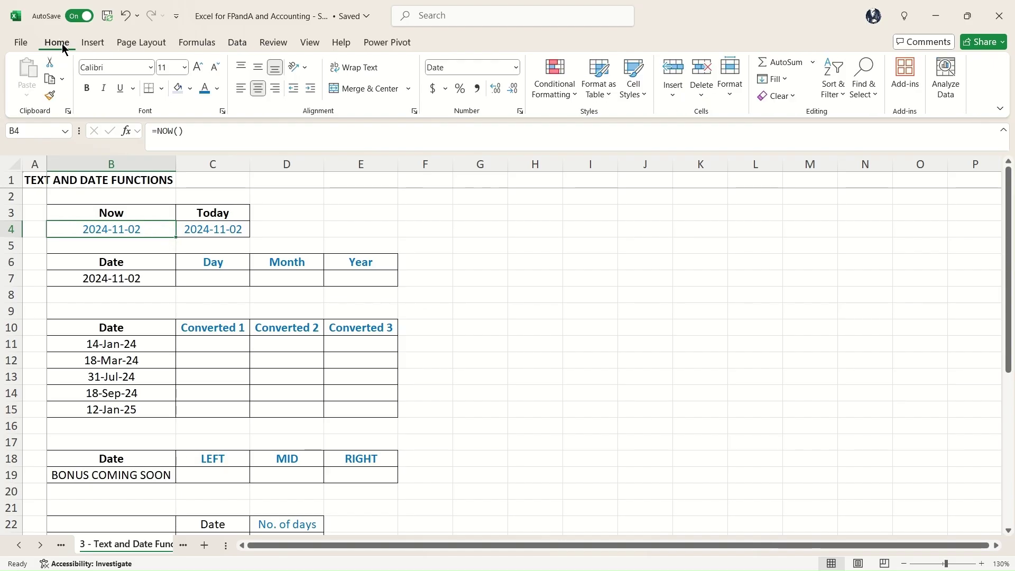
{"action": "left_click", "coordinate": [515, 68]}
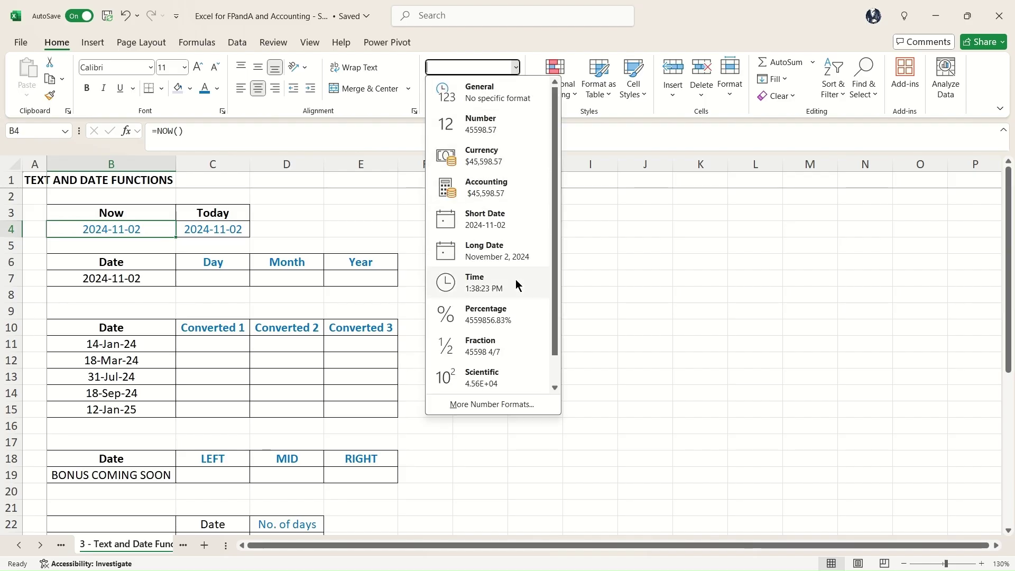
{"action": "left_click", "coordinate": [485, 292]}
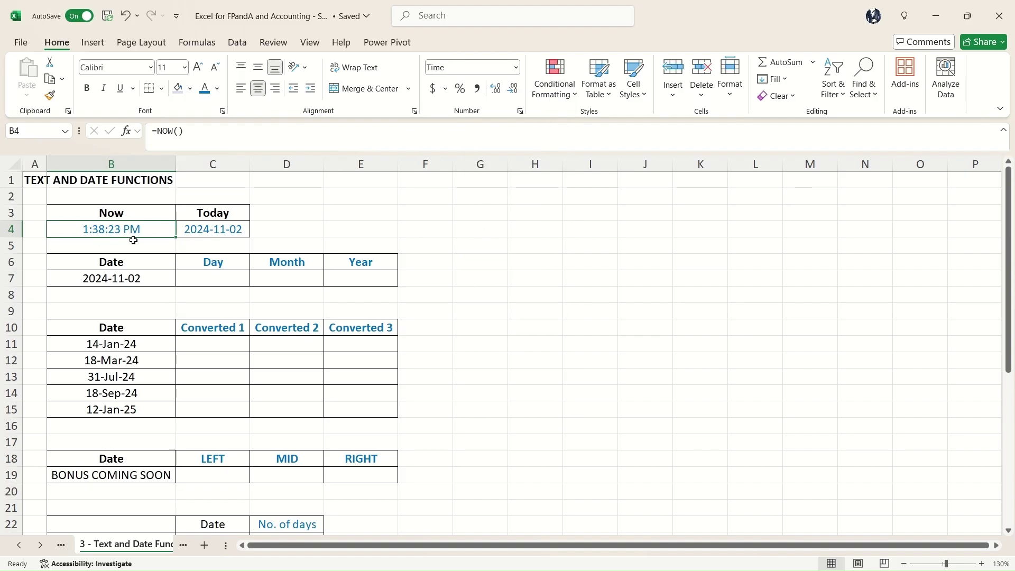
Enter =DAY(B7) in C7 under Day
{"action": "left_click", "coordinate": [224, 279]}
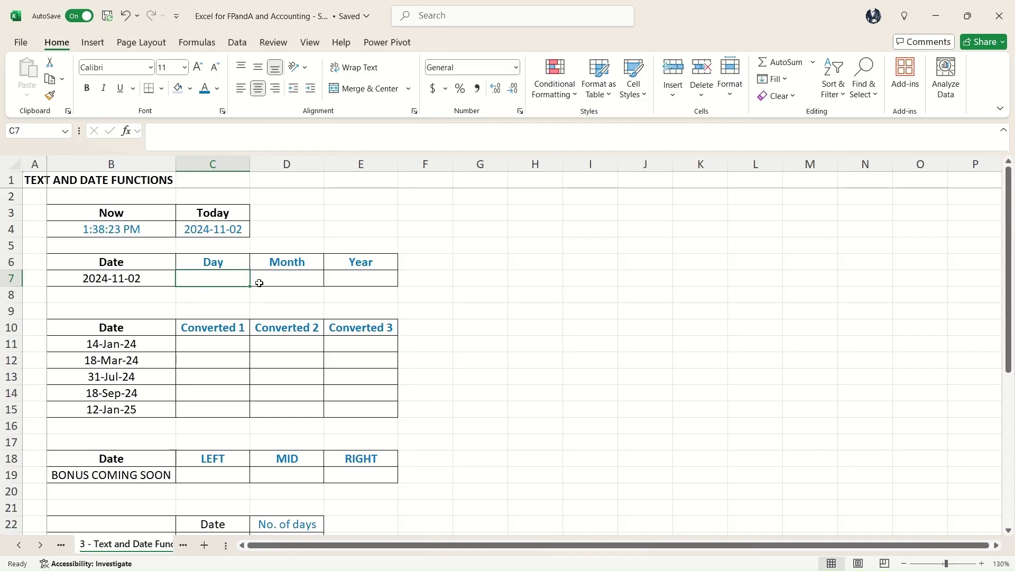
{"action": "type", "text": "=day("}
{"action": "key", "text": "Left"}
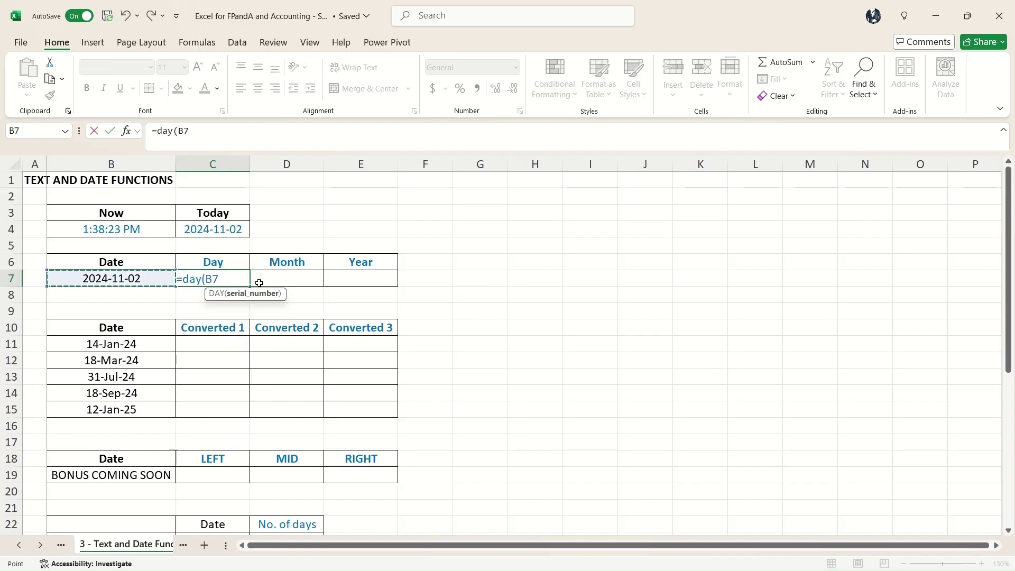
{"action": "type", "text": ")"}
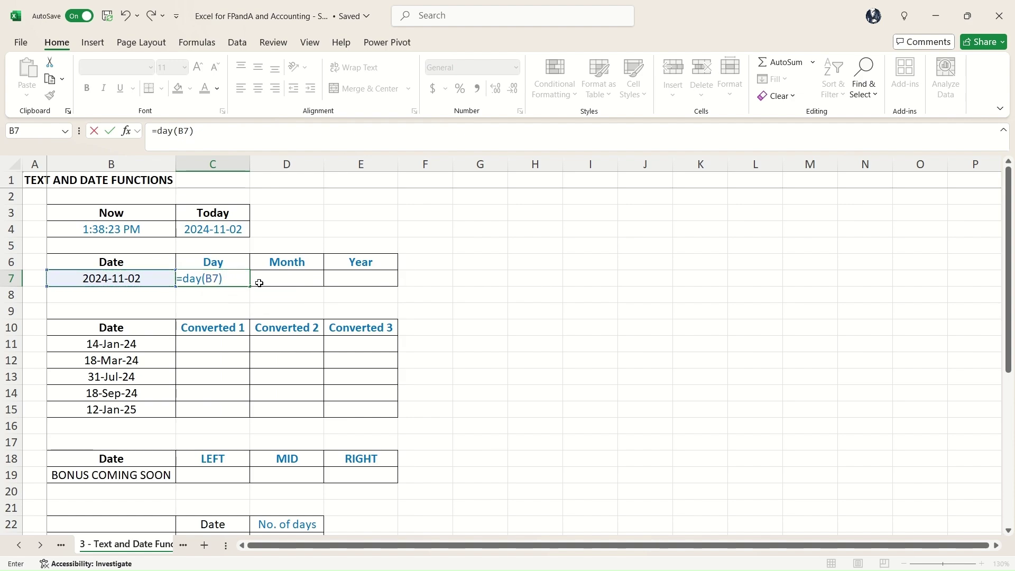
{"action": "key", "text": "Return"}
{"action": "key", "text": "Up"}
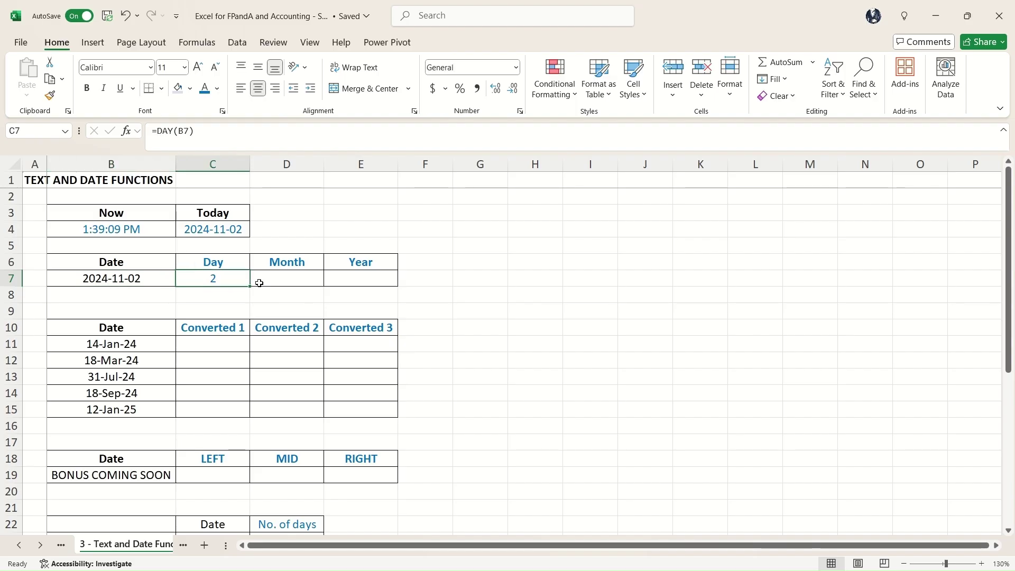
Enter =MONTH(B7) in D7 under Month
{"action": "left_click", "coordinate": [123, 230]}
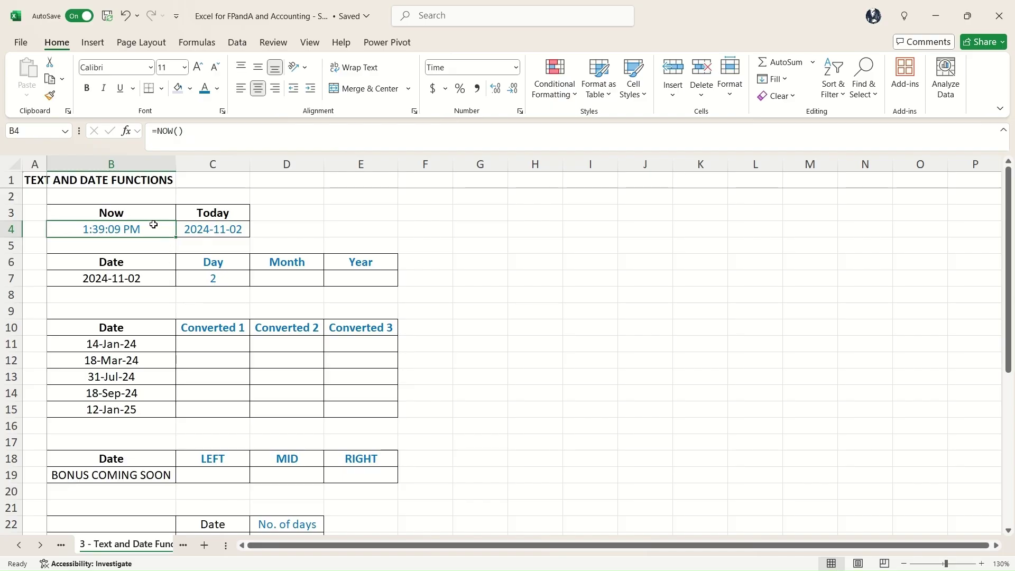
{"action": "left_click", "coordinate": [290, 279]}
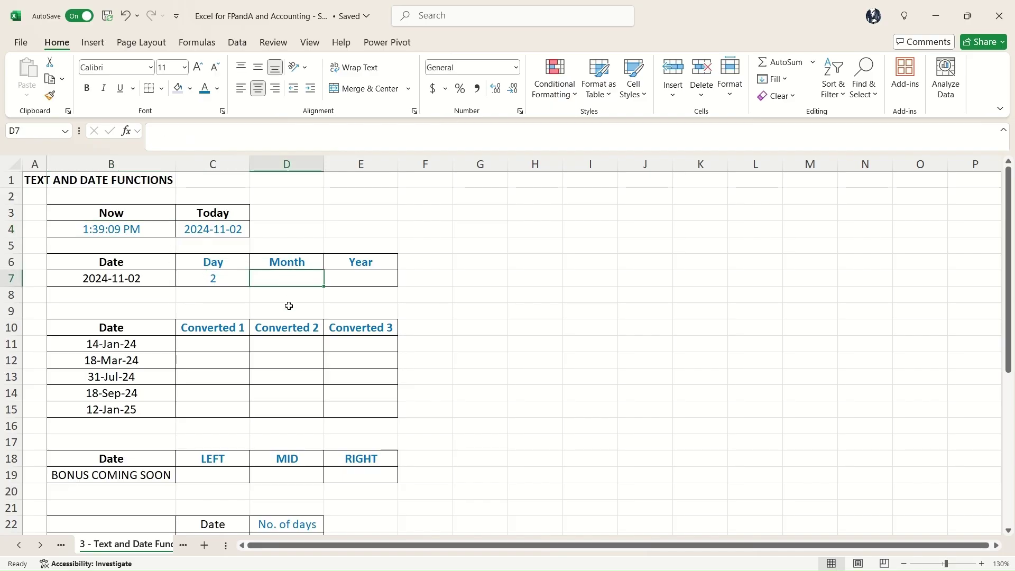
{"action": "left_click", "coordinate": [151, 232]}
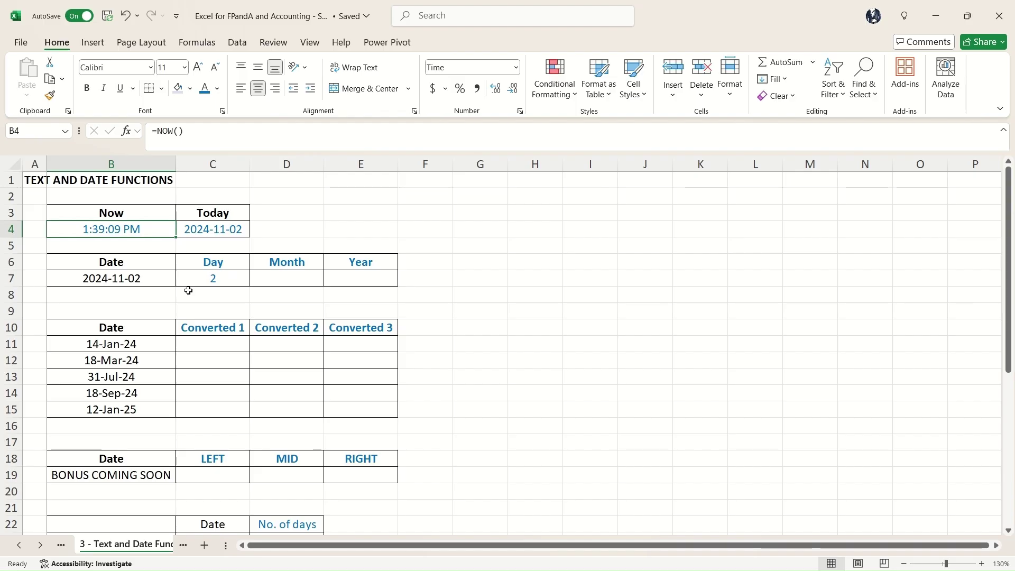
{"action": "left_click", "coordinate": [288, 280]}
{"action": "type", "text": "=month*"}
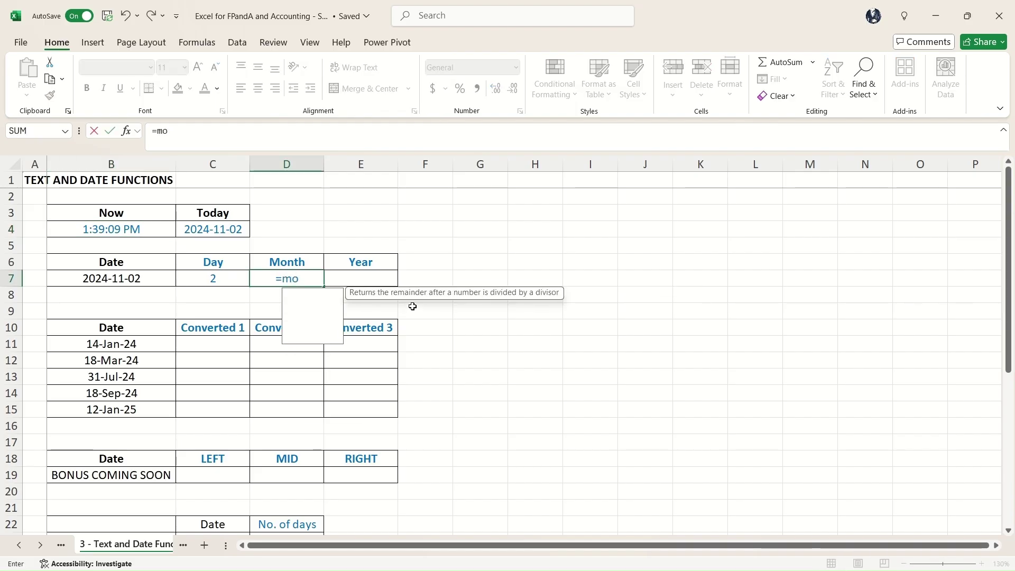
{"action": "type", "text": "("}
{"action": "key", "text": "Left"}
{"action": "key", "text": "Left"}
{"action": "key", "text": "Return"}
{"action": "key", "text": "Up"}
Enter =YEAR(B7) in E7 under Year
{"action": "key", "text": "Right"}
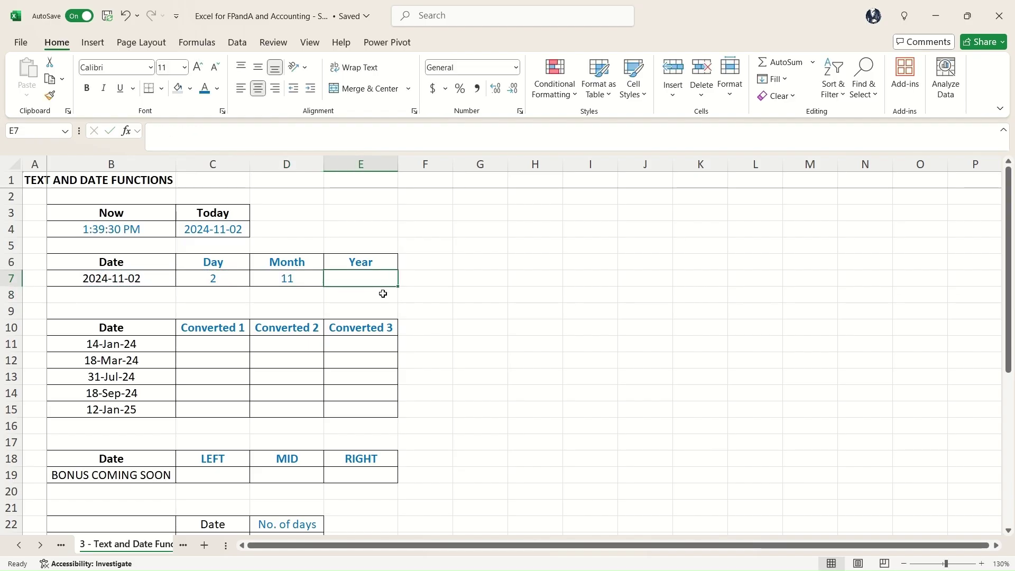
{"action": "type", "text": "="}
{"action": "type", "text": "year"}
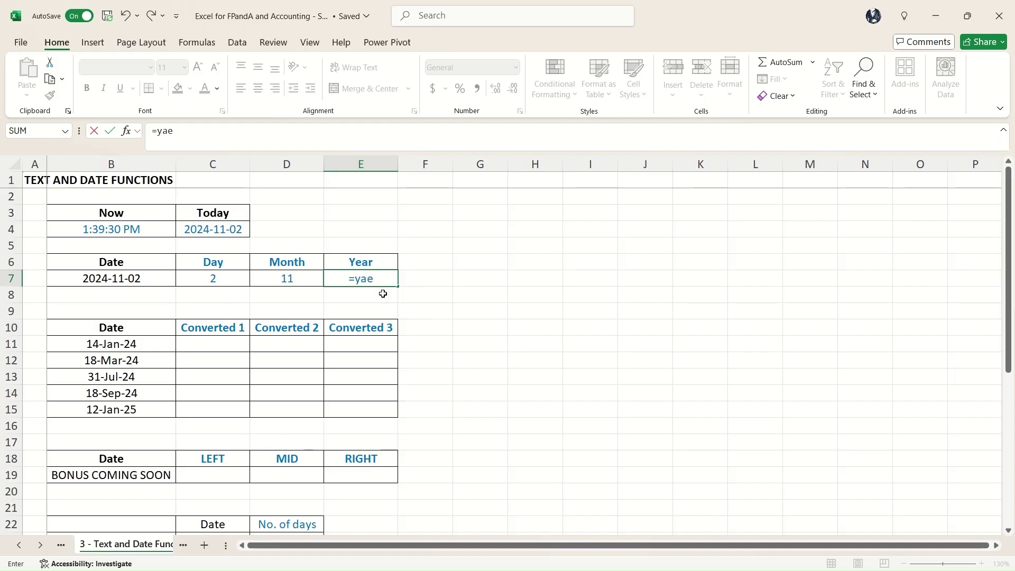
{"action": "type", "text": "("}
{"action": "key", "text": "Left"}
{"action": "key", "text": "Left"}
{"action": "key", "text": "Left"}
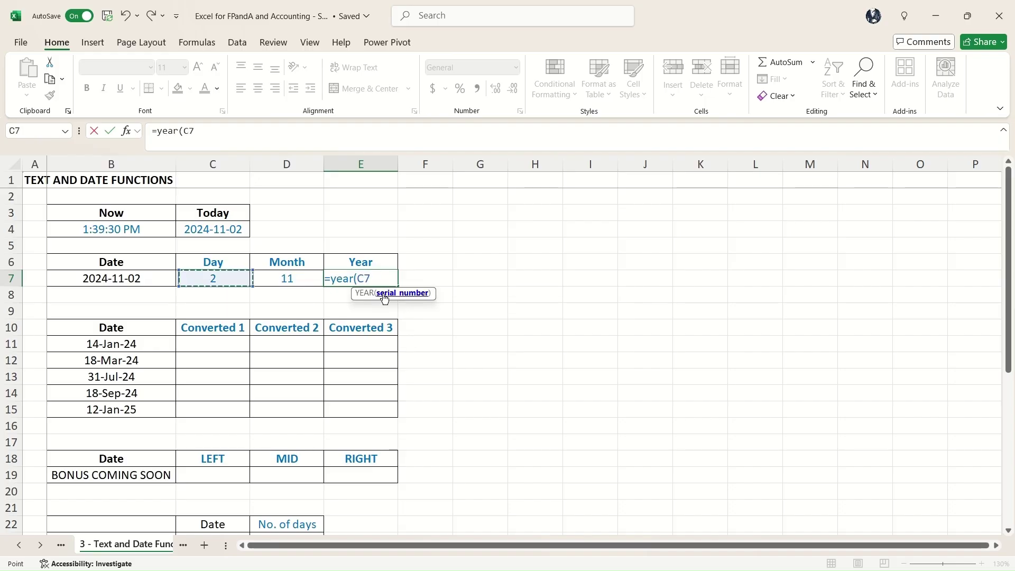
{"action": "key", "text": "Return"}
{"action": "key", "text": "Up"}
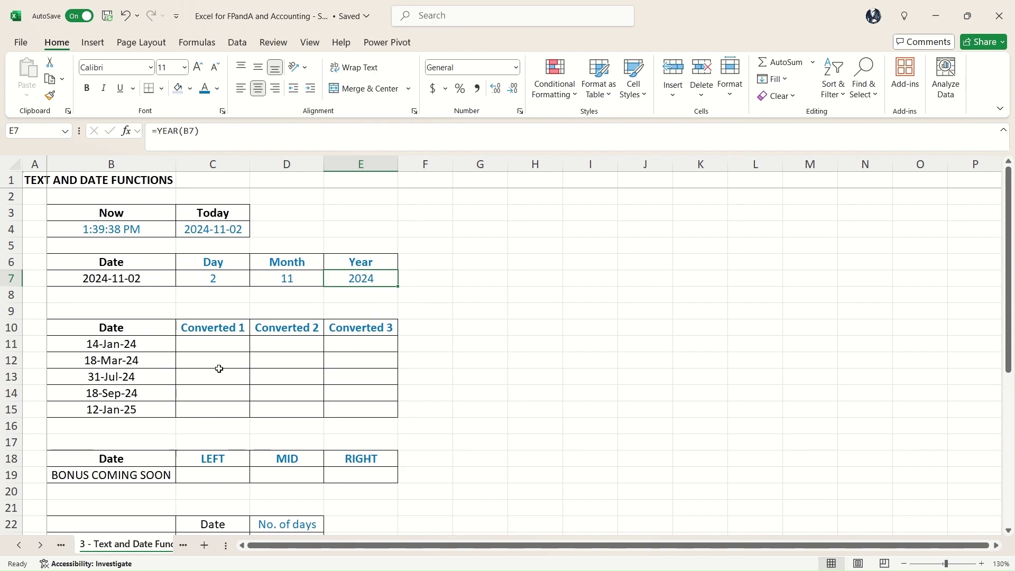
Examine the dates in B11:B15 and the values stored behind their displayed format
{"action": "scroll", "coordinate": [169, 356], "scroll_direction": "down", "scroll_amount": 1}
{"action": "left_click_drag", "start_coordinate": [152, 294], "coordinate": [163, 360]}
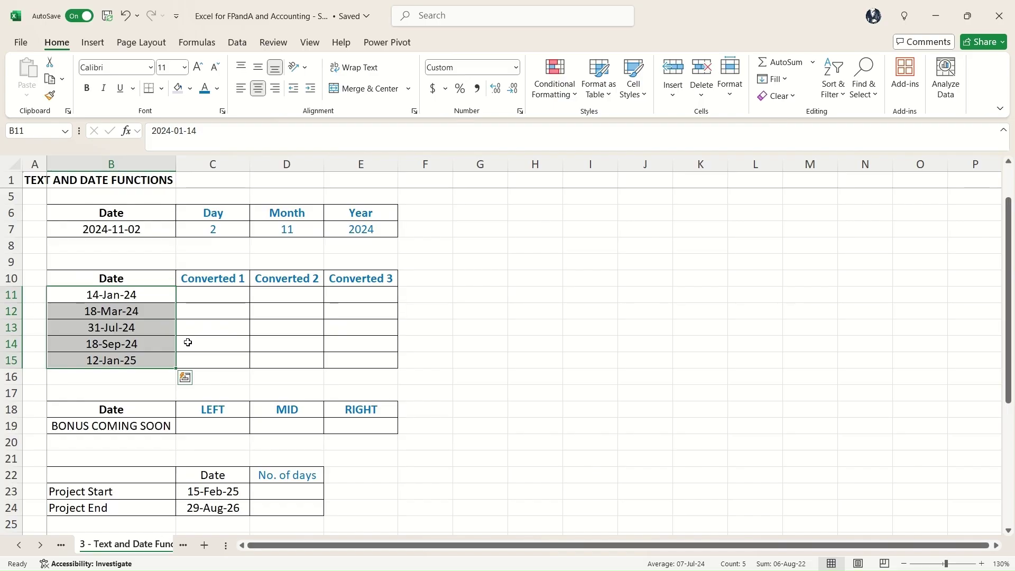
{"action": "left_click", "coordinate": [132, 293]}
{"action": "left_click", "coordinate": [133, 313]}
{"action": "left_click", "coordinate": [131, 325]}
{"action": "left_click", "coordinate": [140, 294]}
{"action": "left_click", "coordinate": [138, 361]}
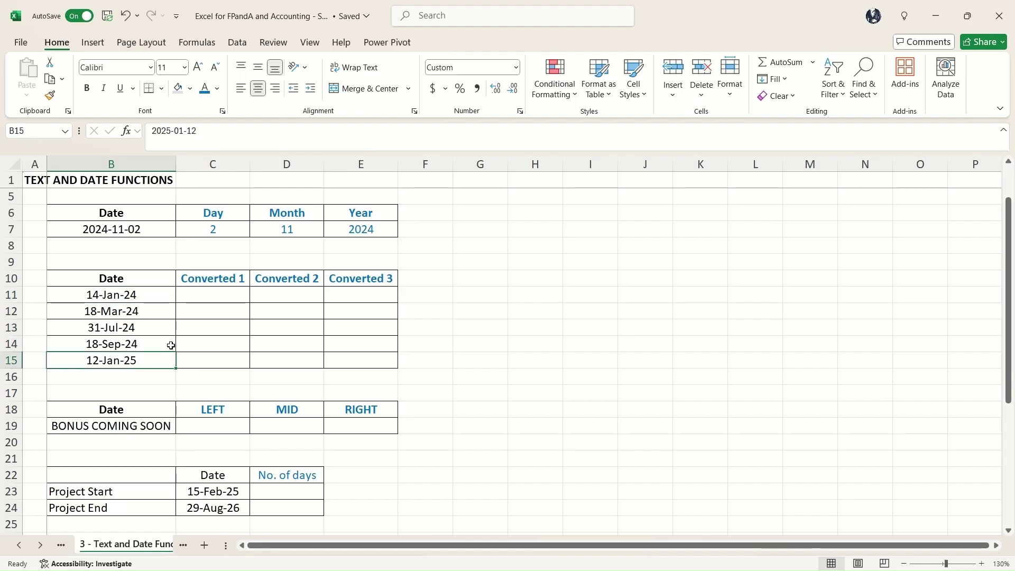
Enter =TEXT(B11, "mmm yyyy") in C11 under Converted 1 and fill the formula down to C15
{"action": "left_click", "coordinate": [188, 298]}
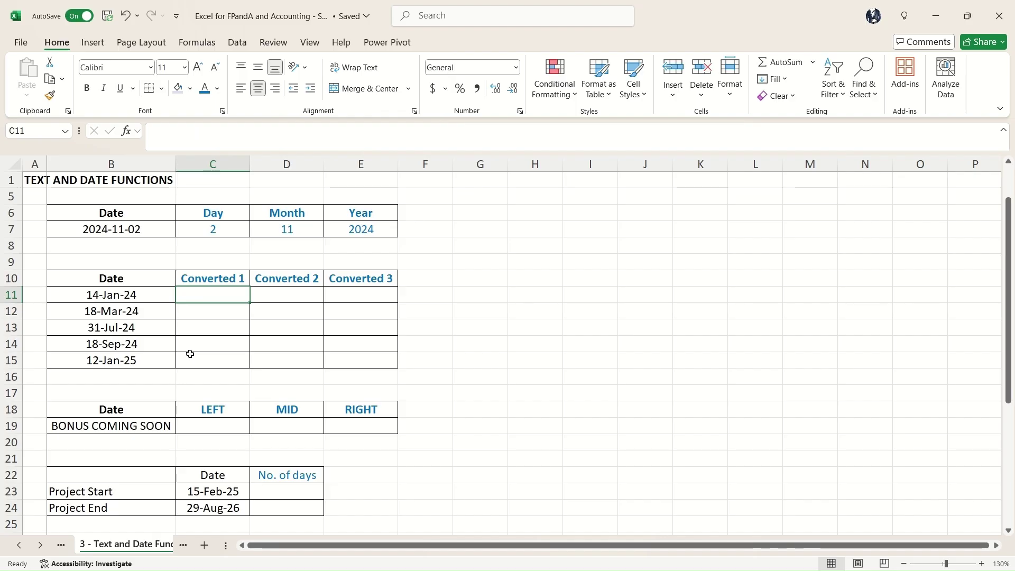
{"action": "key", "text": "Left"}
{"action": "key", "text": "Right"}
{"action": "type", "text": "=text("}
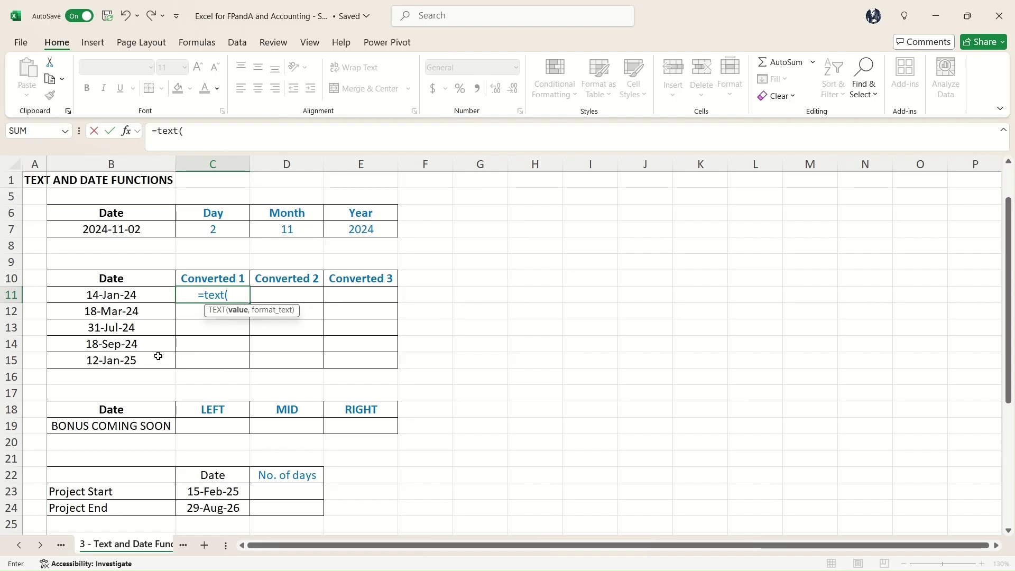
{"action": "left_click", "coordinate": [107, 297]}
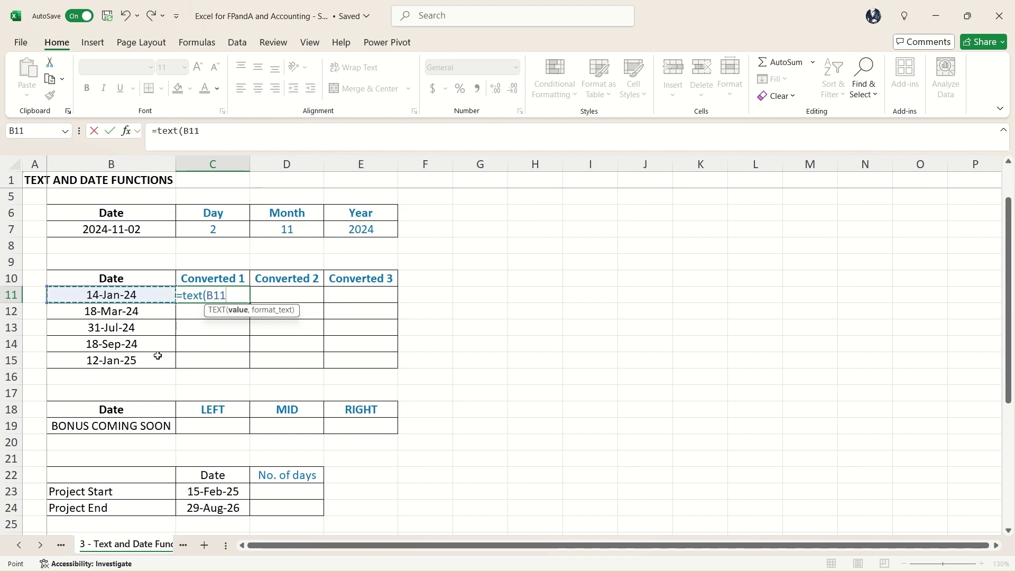
{"action": "type", "text": ","}
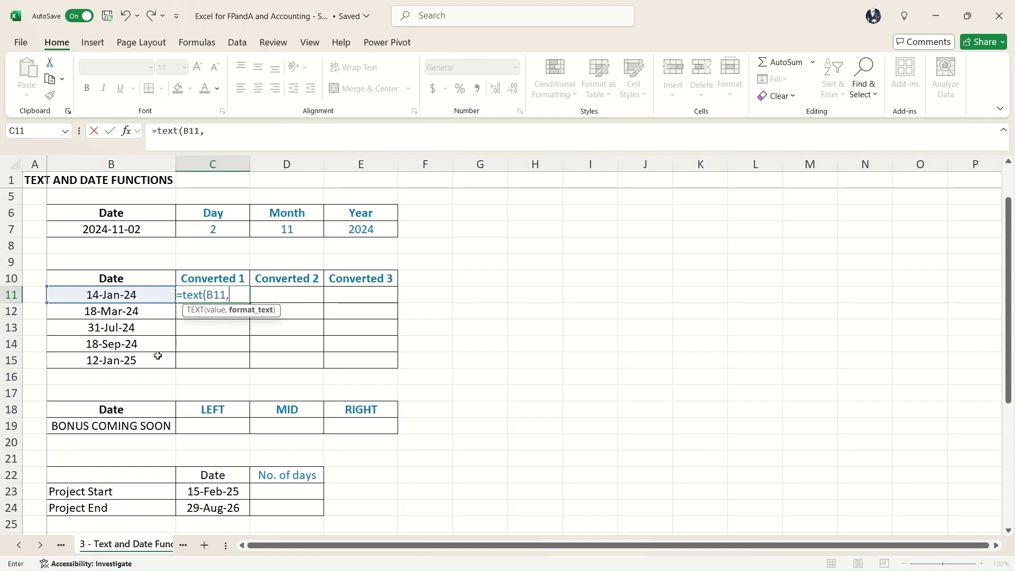
{"action": "type", "text": "\"mmm"}
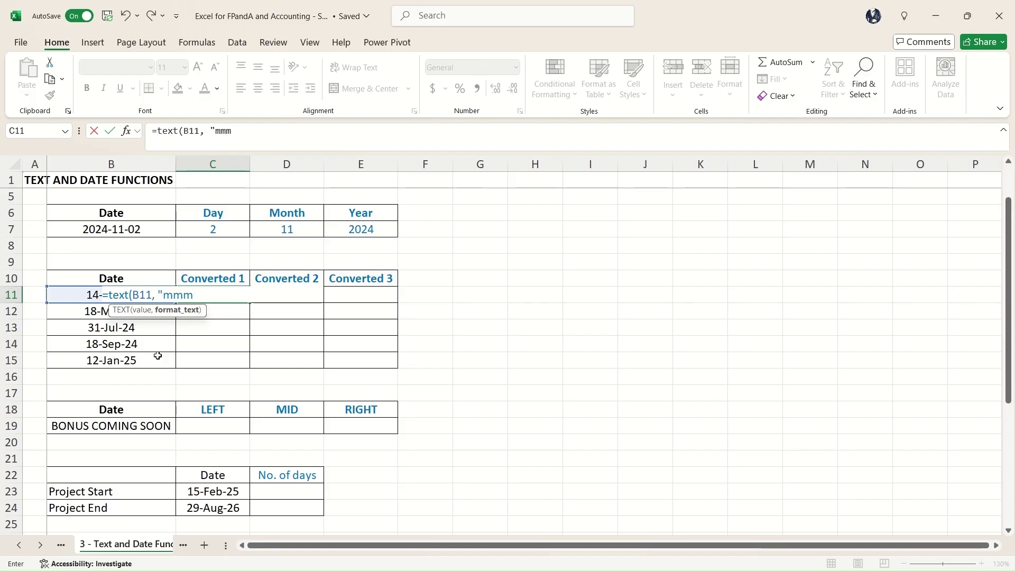
{"action": "type", "text": " yyyy"}
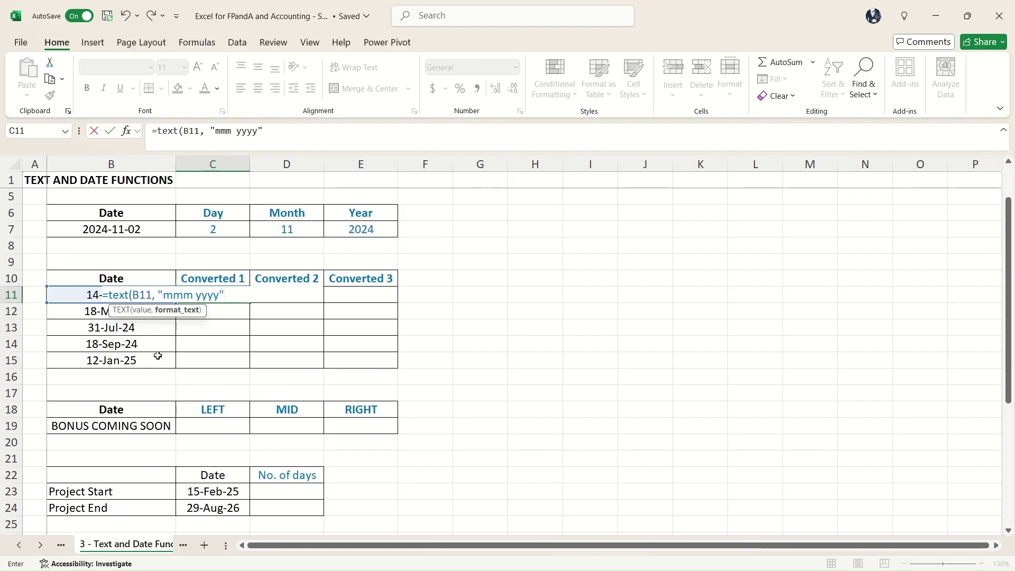
{"action": "type", "text": "\""}
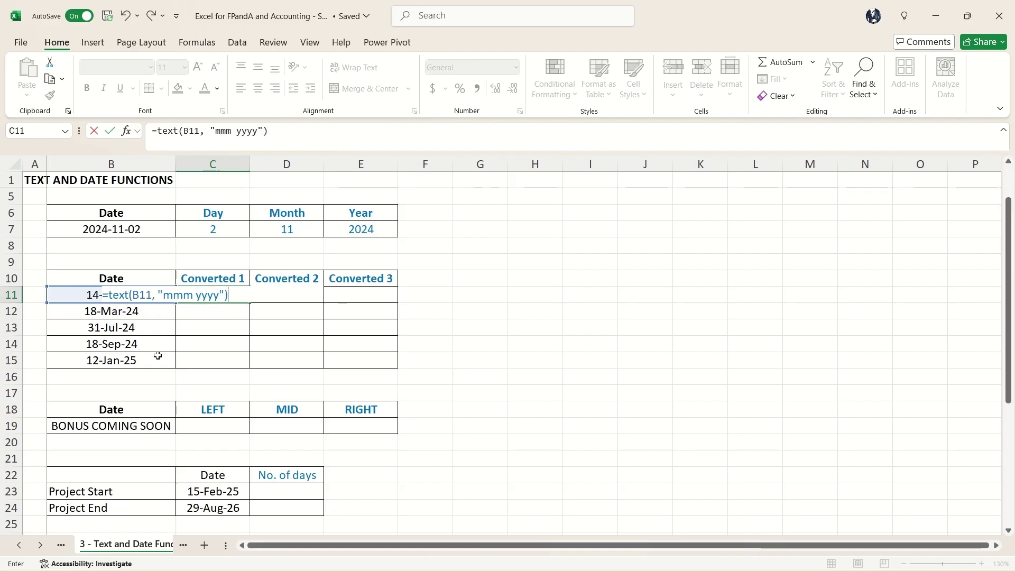
{"action": "key", "text": "Return"}
{"action": "key", "text": "Up"}
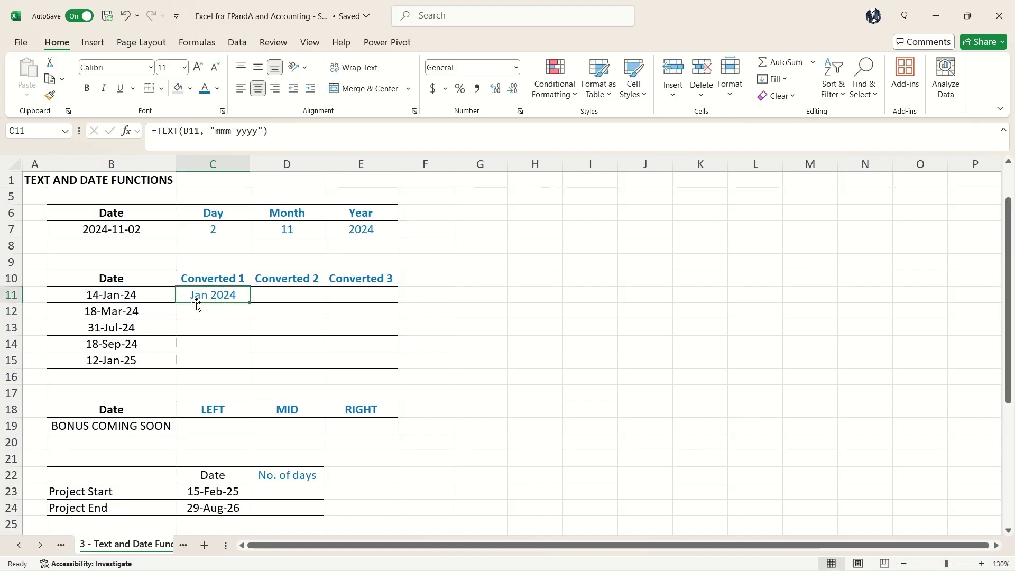
{"action": "left_click_drag", "start_coordinate": [250, 303], "coordinate": [251, 371]}
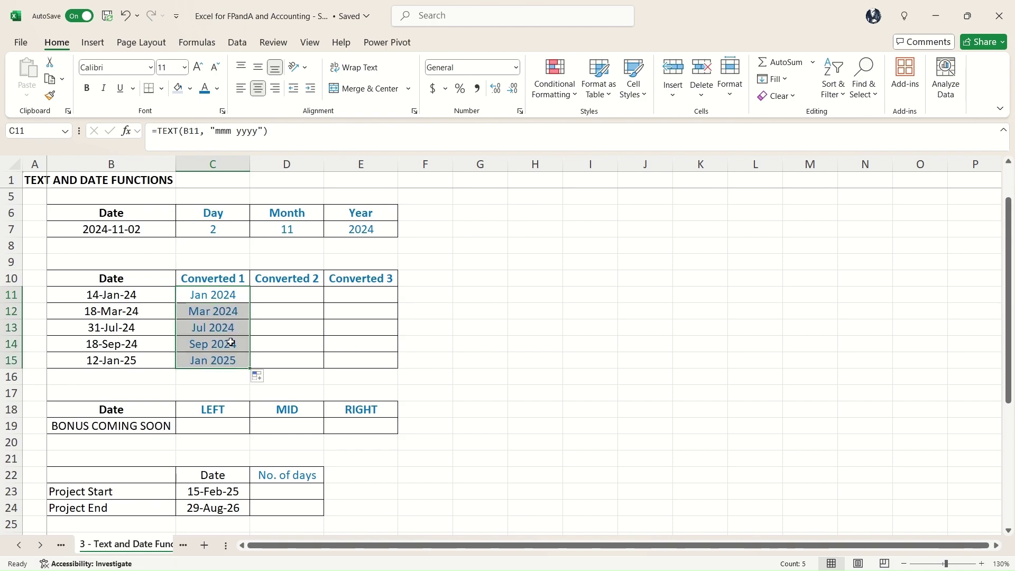
Review the formula in C11 and look through the Custom number format codes in its Format Cells dialog
{"action": "left_click", "coordinate": [227, 295]}
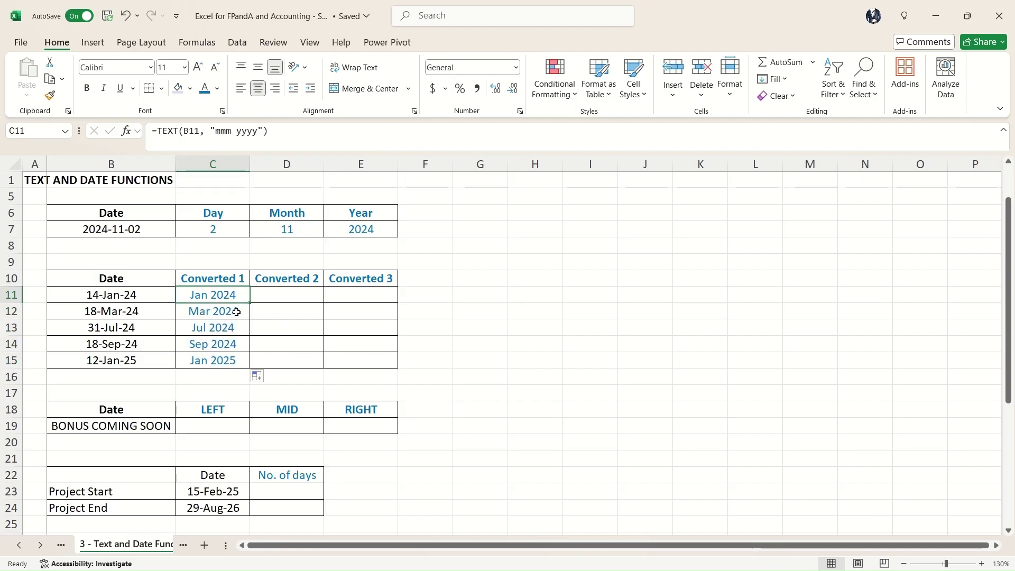
{"action": "left_click", "coordinate": [279, 132]}
{"action": "key", "text": "ctrl+Return"}
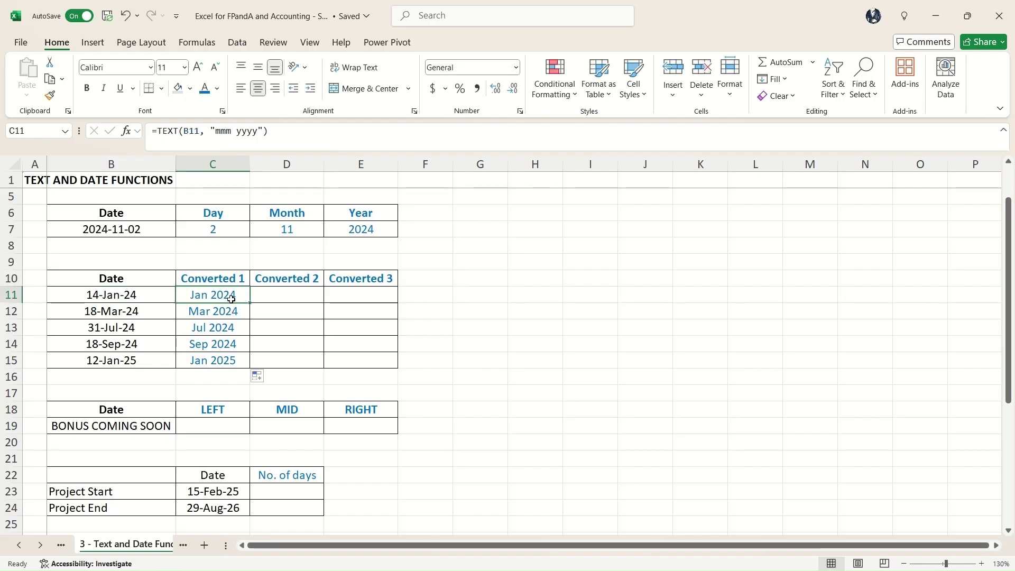
{"action": "key", "text": "ctrl+1"}
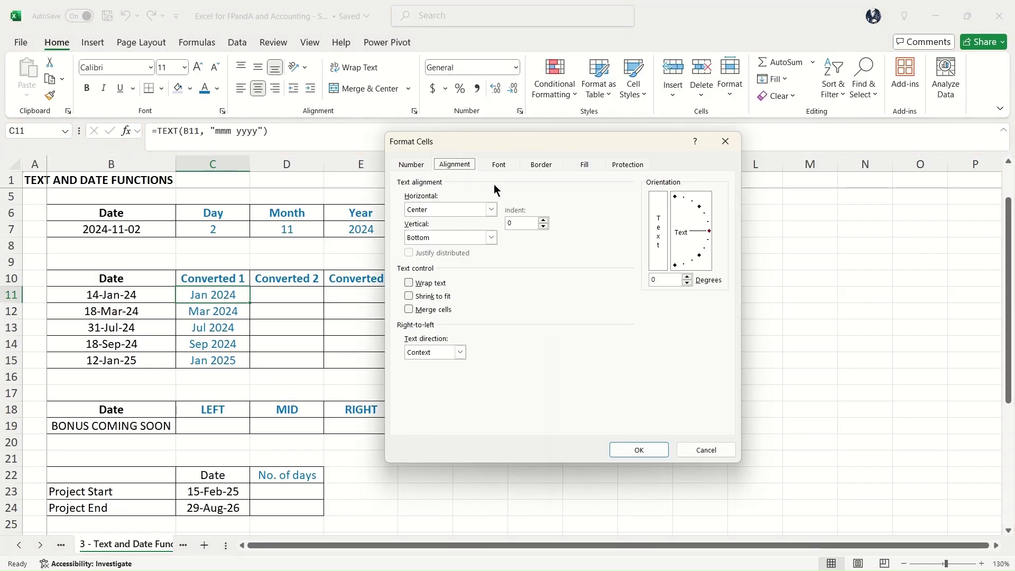
{"action": "left_click", "coordinate": [411, 165]}
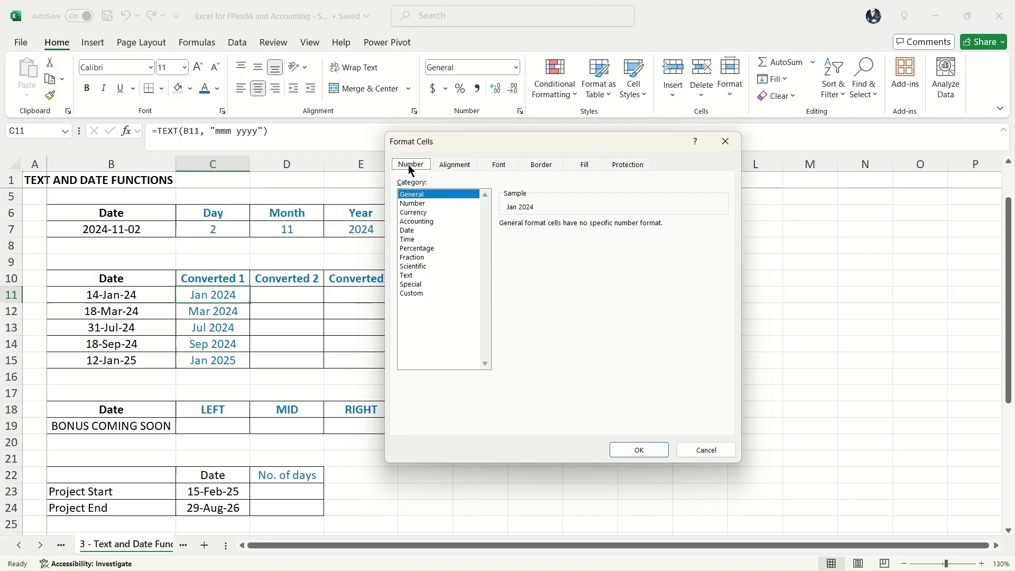
{"action": "left_click", "coordinate": [412, 293]}
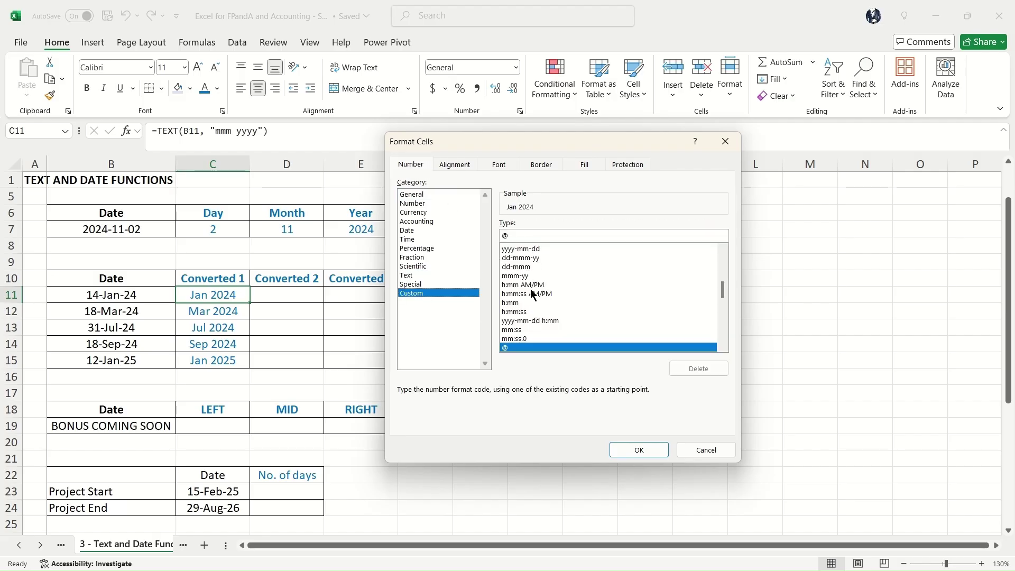
{"action": "mouse_move", "coordinate": [725, 290]}
{"action": "left_mouse_down"}
{"action": "mouse_move", "coordinate": [724, 267]}
{"action": "mouse_move", "coordinate": [723, 287]}
{"action": "left_mouse_up"}
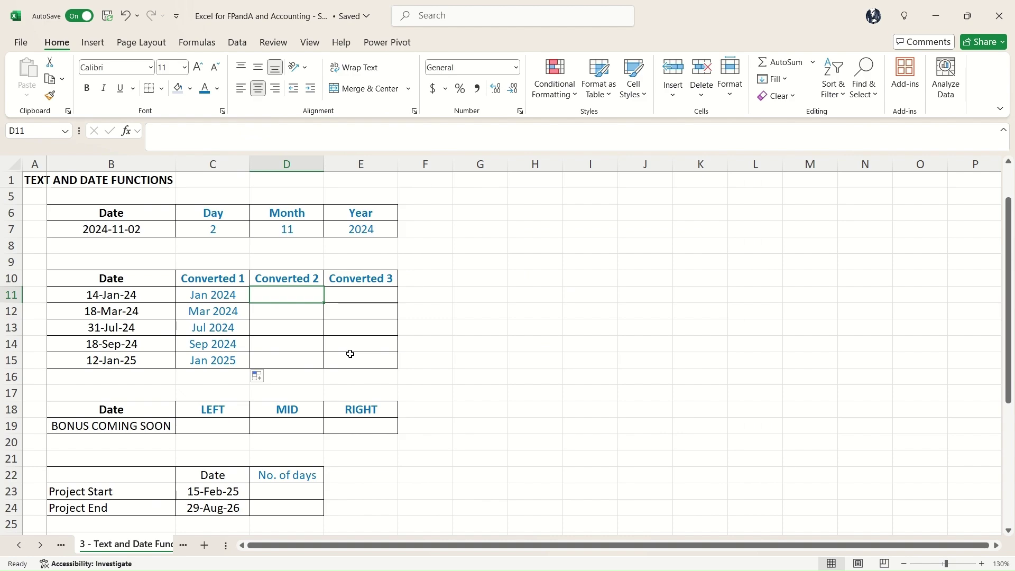
Enter =TEXT(B11, "mm yy") in D11 under Converted 2 and fill the formula down to D15
{"action": "type", "text": "="}
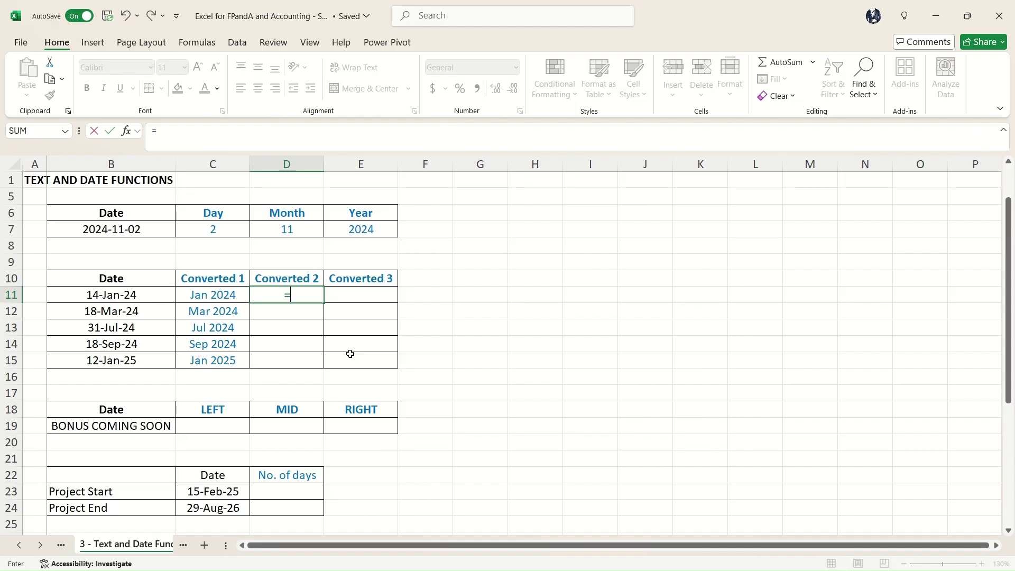
{"action": "type", "text": "text"}
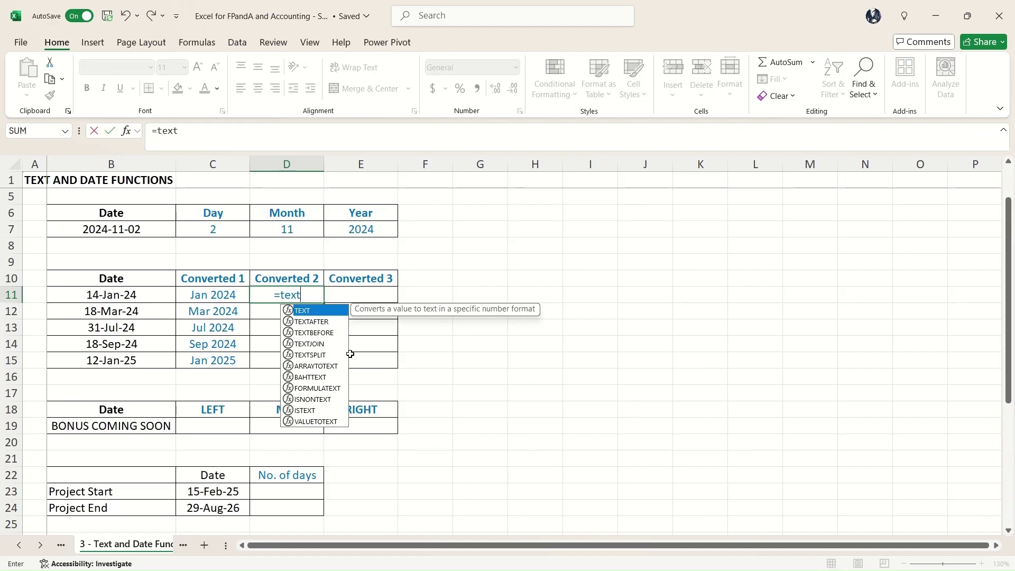
{"action": "type", "text": "("}
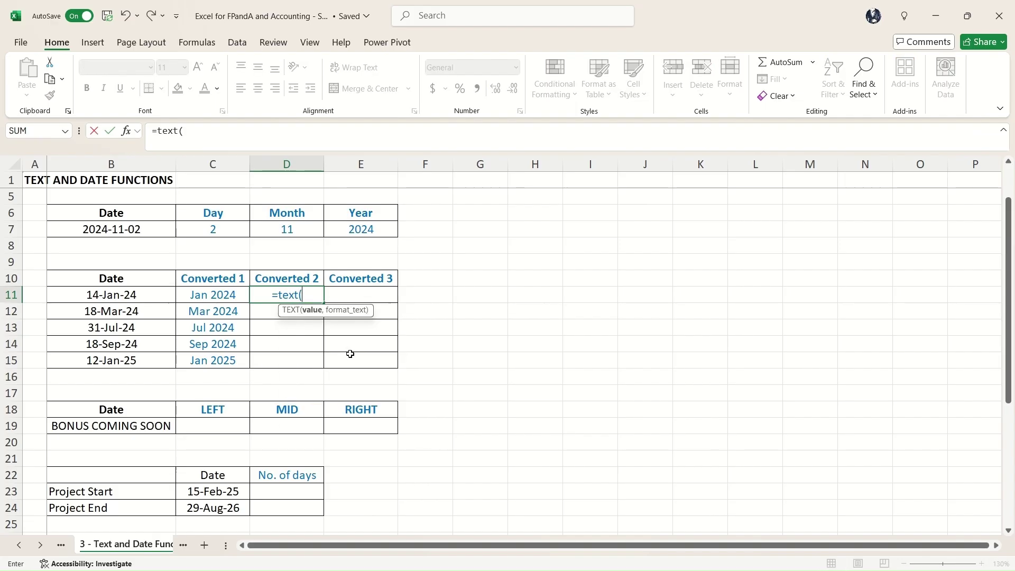
{"action": "left_click", "coordinate": [143, 297]}
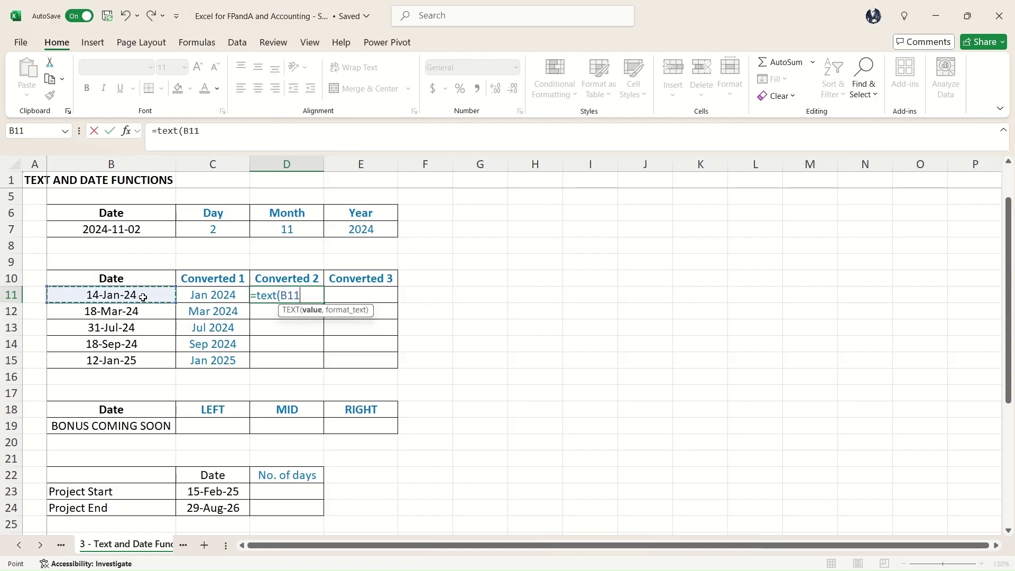
{"action": "type", "text": ", \""}
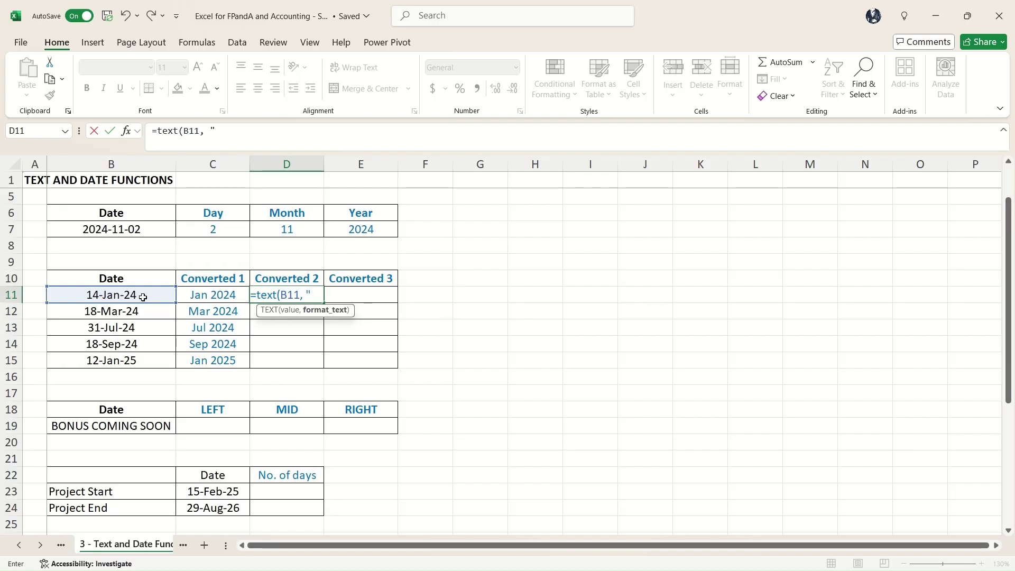
{"action": "type", "text": "mm"}
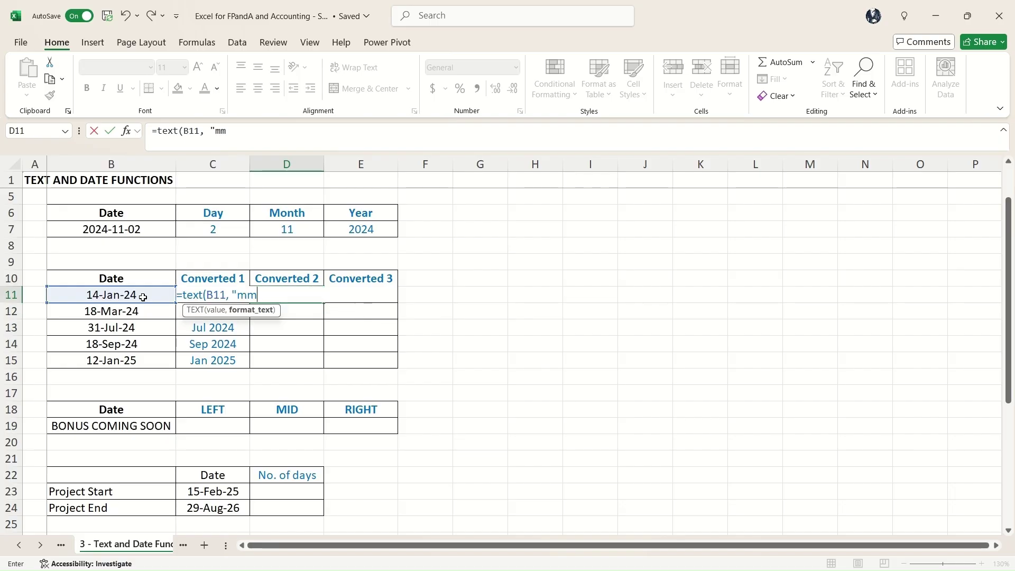
{"action": "type", "text": " yy\")"}
{"action": "key", "text": "Return"}
{"action": "key", "text": "Up"}
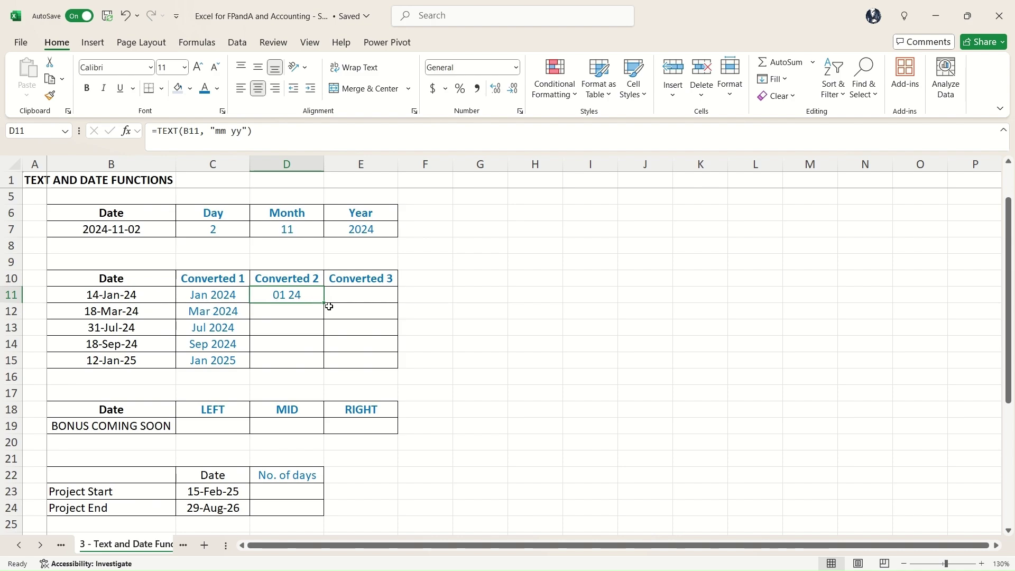
{"action": "left_click_drag", "start_coordinate": [324, 304], "coordinate": [333, 371]}
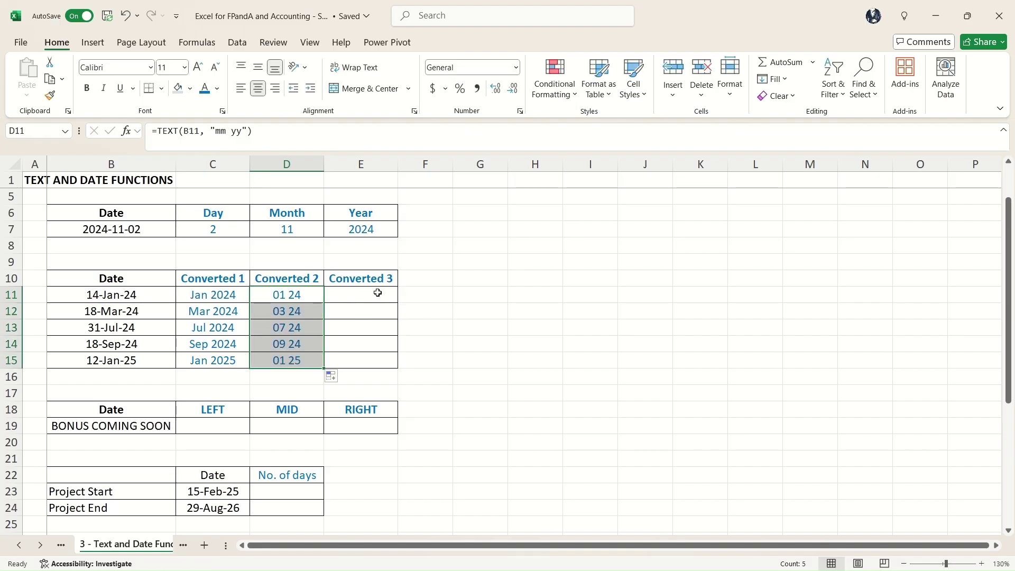
Enter =TEXT(B11,"mm dd yy") in E11 under Converted 3 and fill the formula down to E15
{"action": "left_click", "coordinate": [380, 297]}
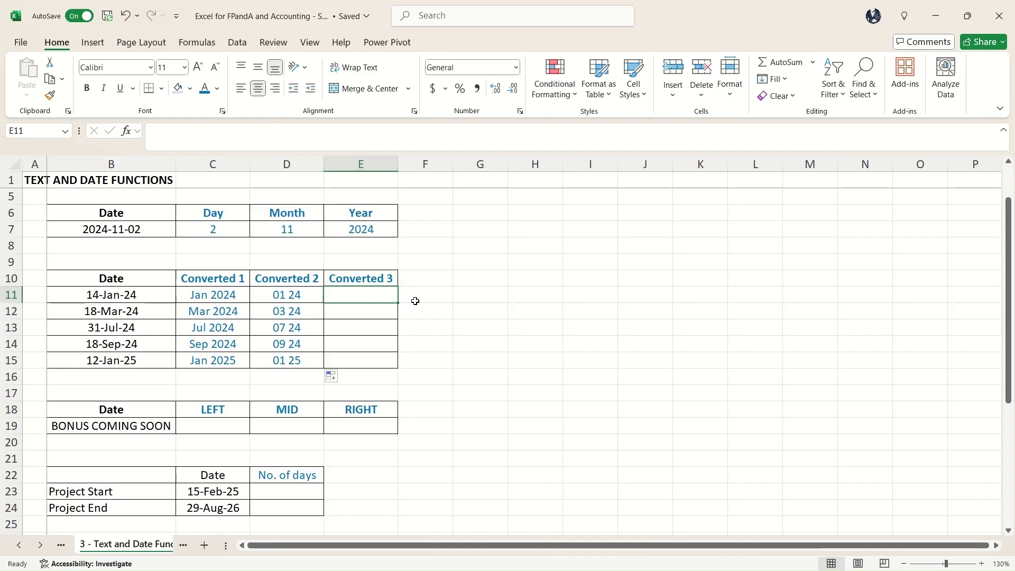
{"action": "type", "text": "="}
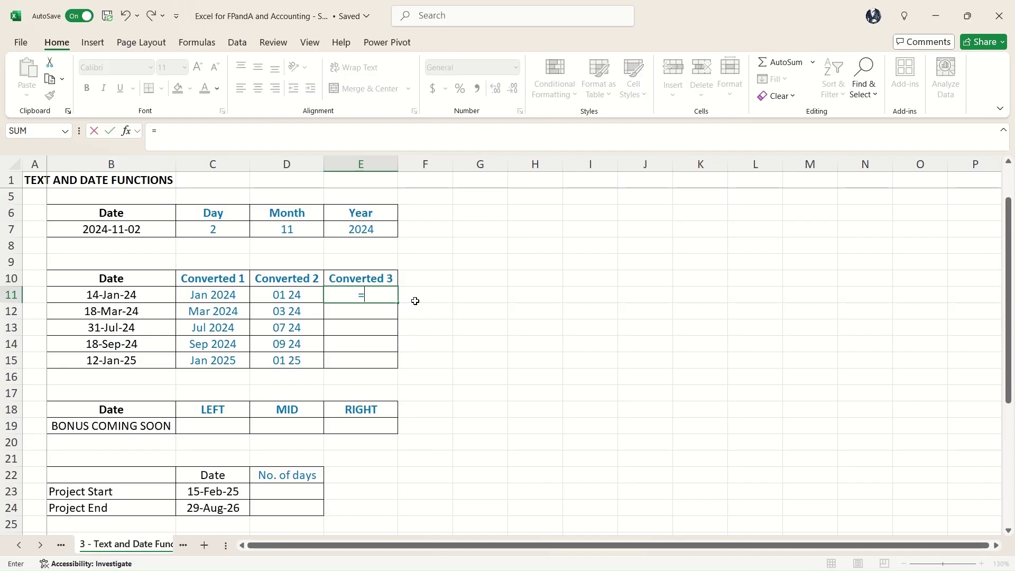
{"action": "type", "text": "text("}
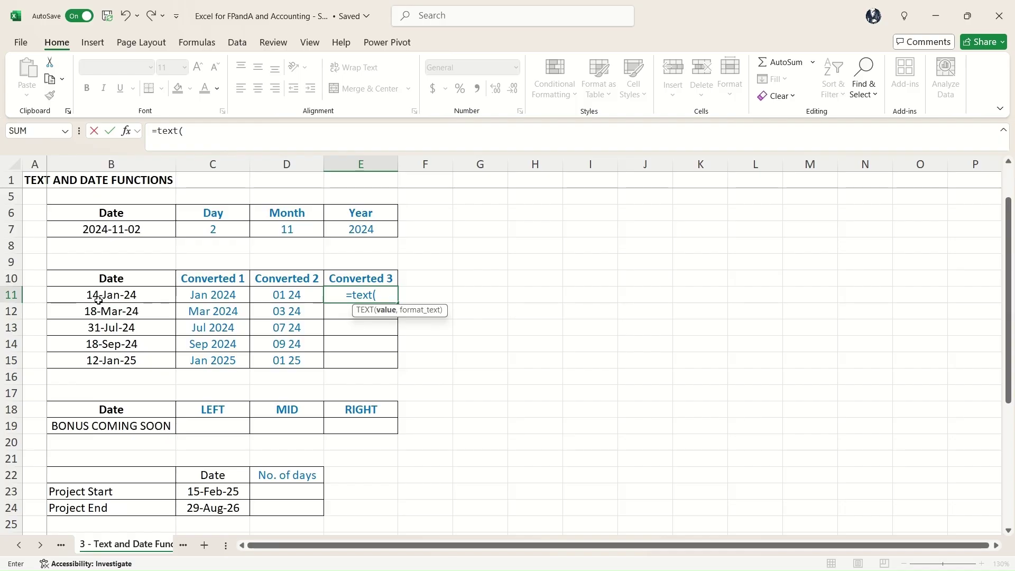
{"action": "left_click", "coordinate": [130, 296]}
{"action": "type", "text": ","}
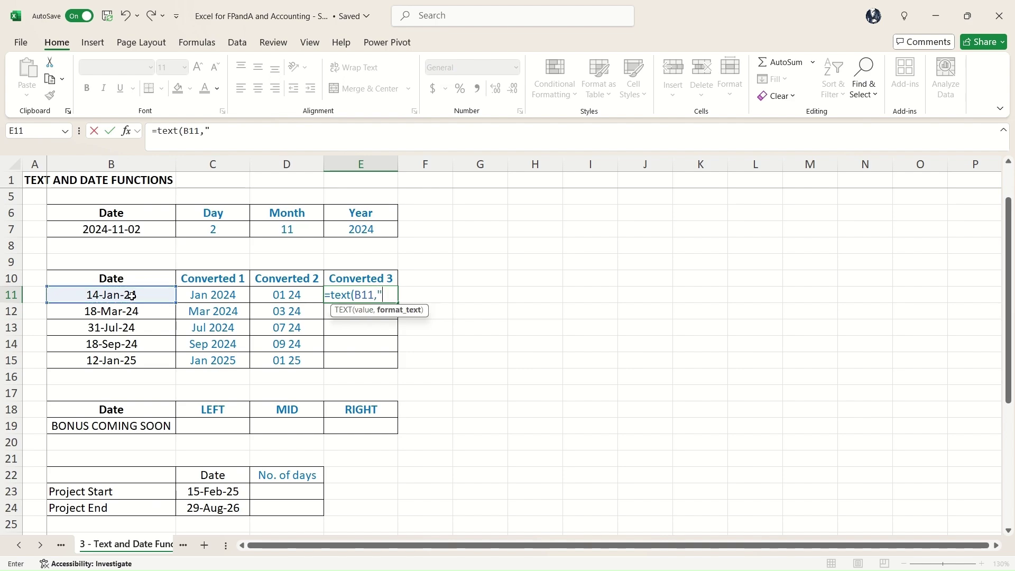
{"action": "type", "text": "\"mm"}
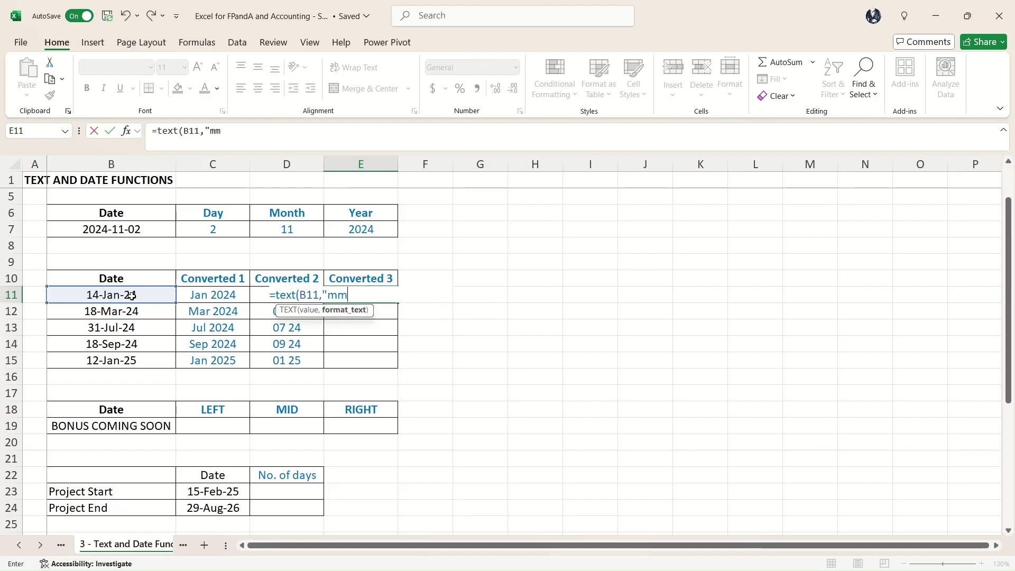
{"action": "type", "text": " dd yy\""}
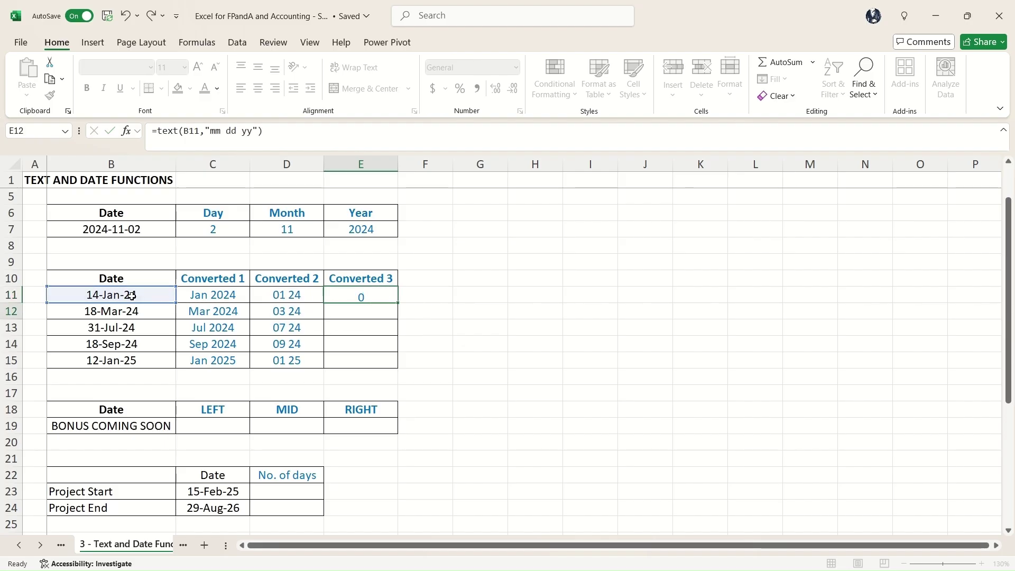
{"action": "key", "text": "Return"}
{"action": "key", "text": "Up"}
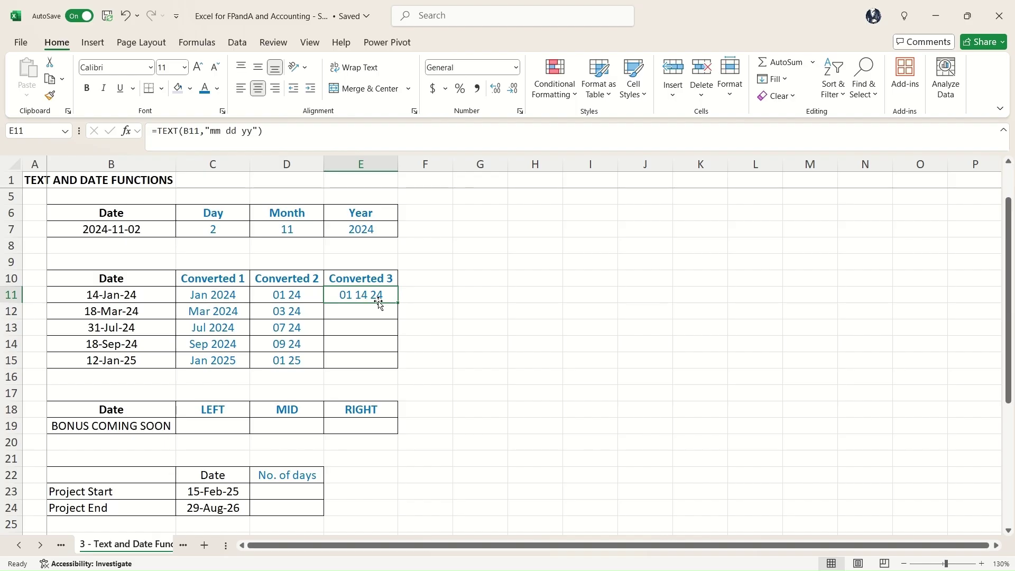
{"action": "left_click_drag", "start_coordinate": [398, 303], "coordinate": [401, 373]}
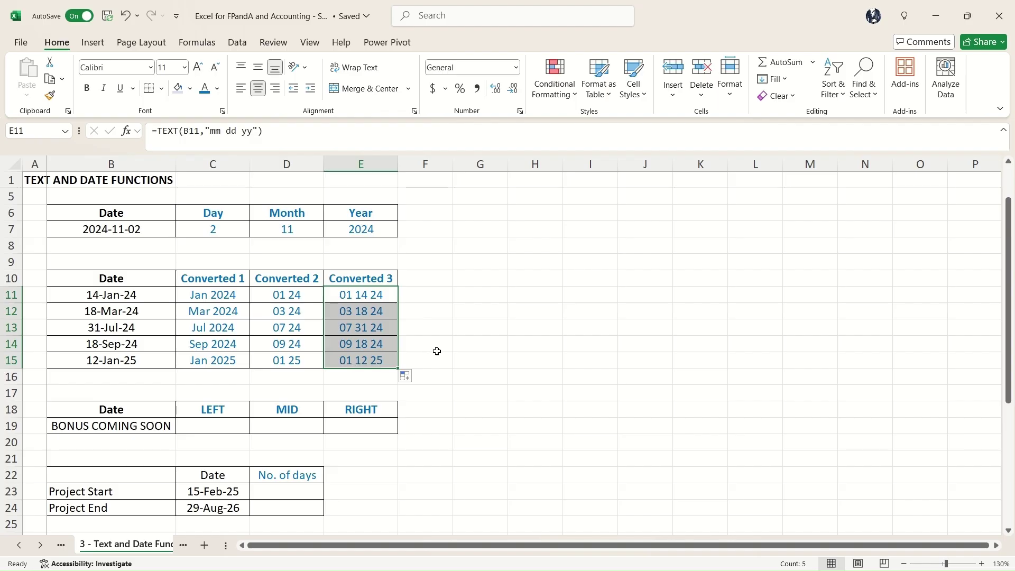
Enter =LEFT(B19,5) in C19 to extract the first word of the text in B19
{"action": "scroll", "coordinate": [427, 339], "scroll_direction": "down", "scroll_amount": 1}
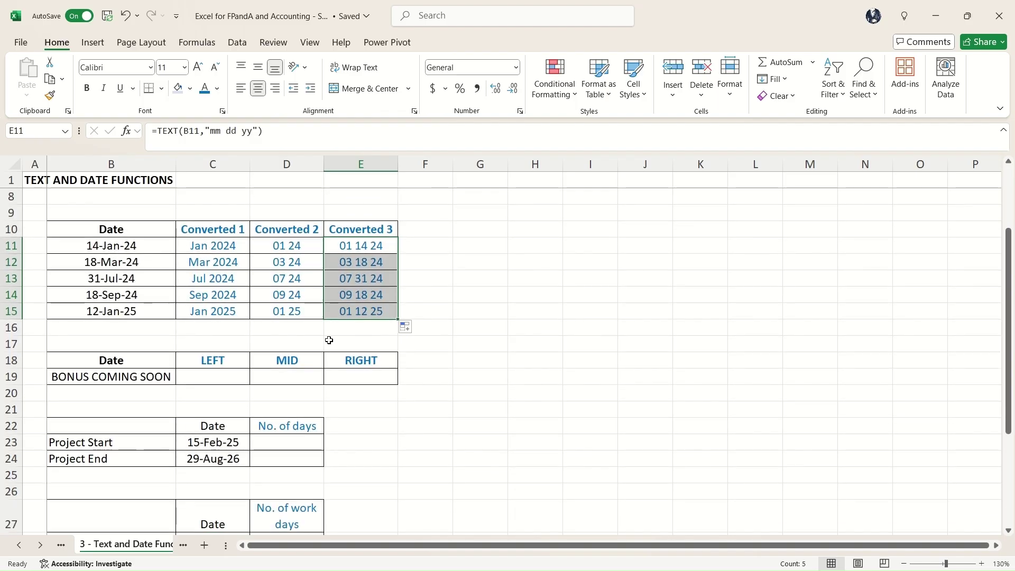
{"action": "scroll", "coordinate": [329, 340], "scroll_direction": "down", "scroll_amount": 1}
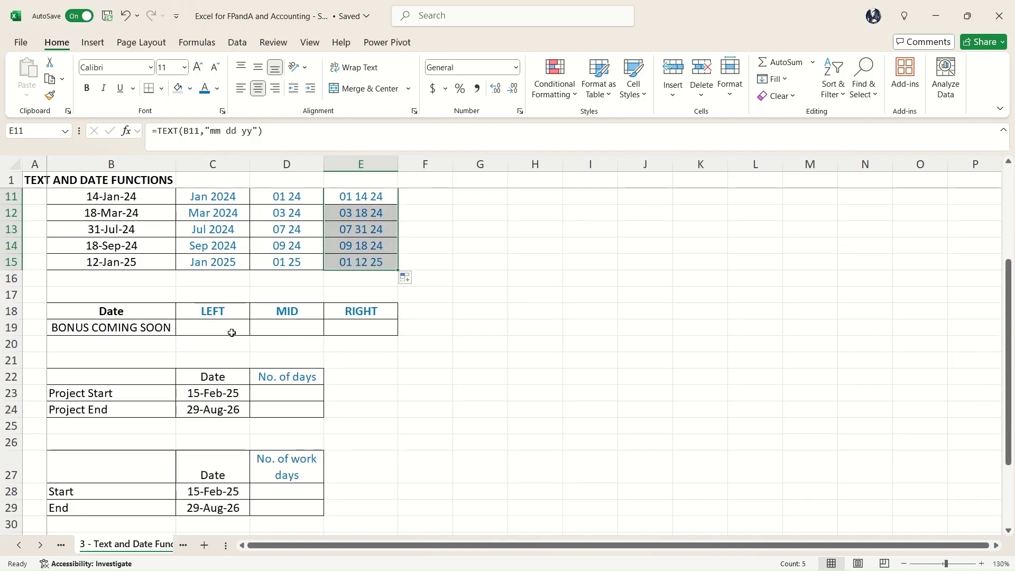
{"action": "left_click", "coordinate": [232, 332]}
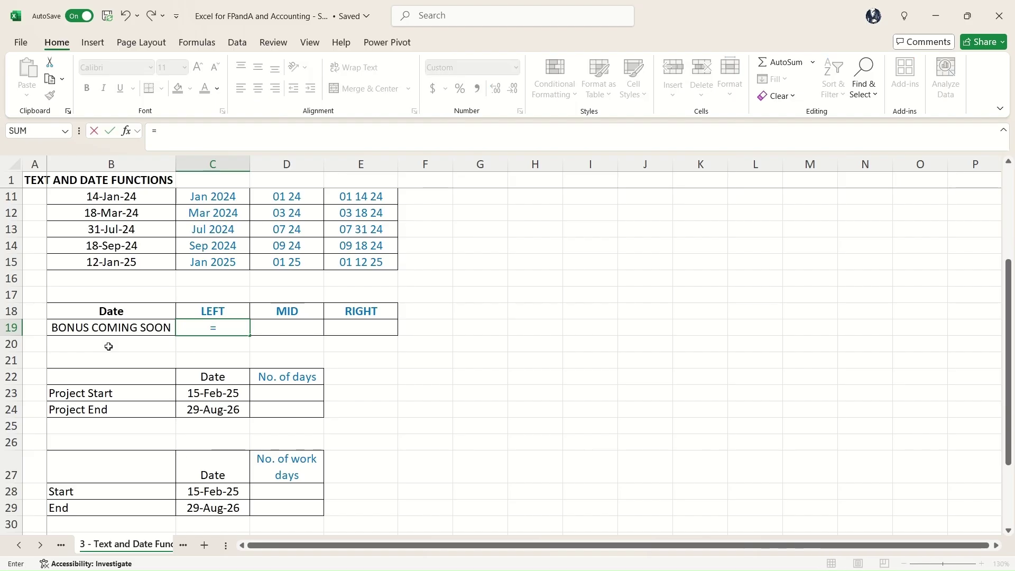
{"action": "type", "text": "left("}
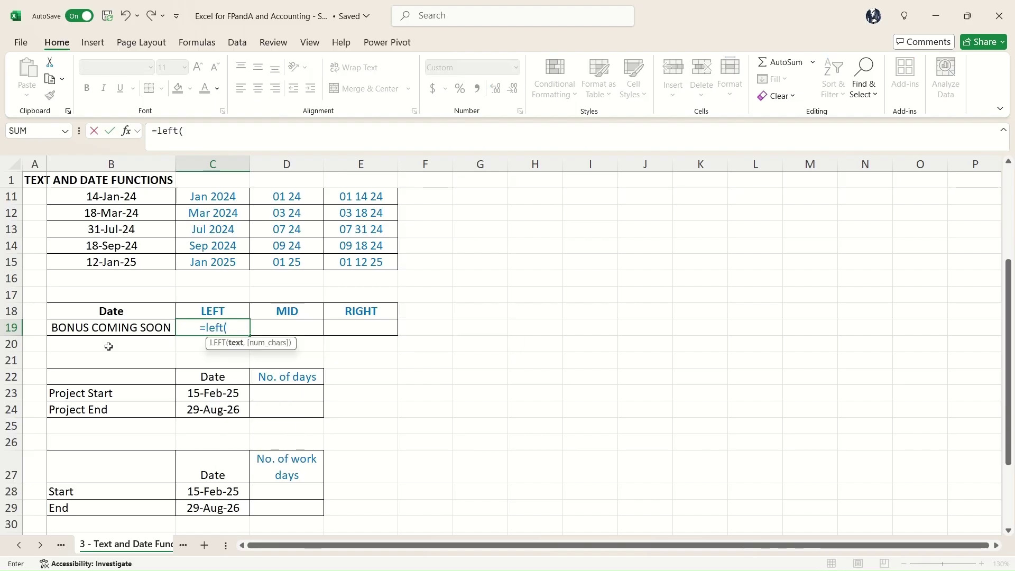
{"action": "left_click", "coordinate": [106, 329]}
{"action": "type", "text": ","}
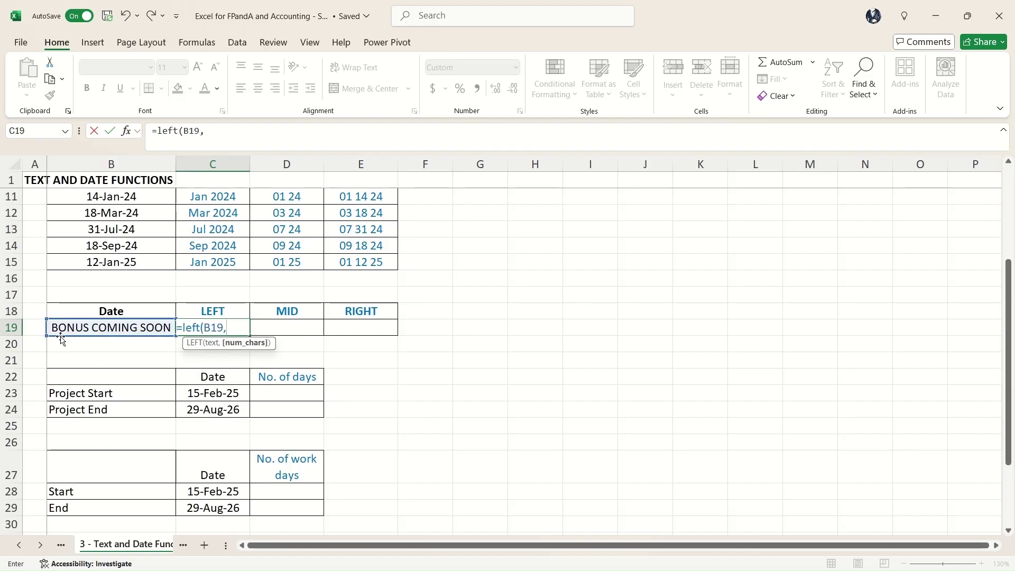
{"action": "type", "text": "5"}
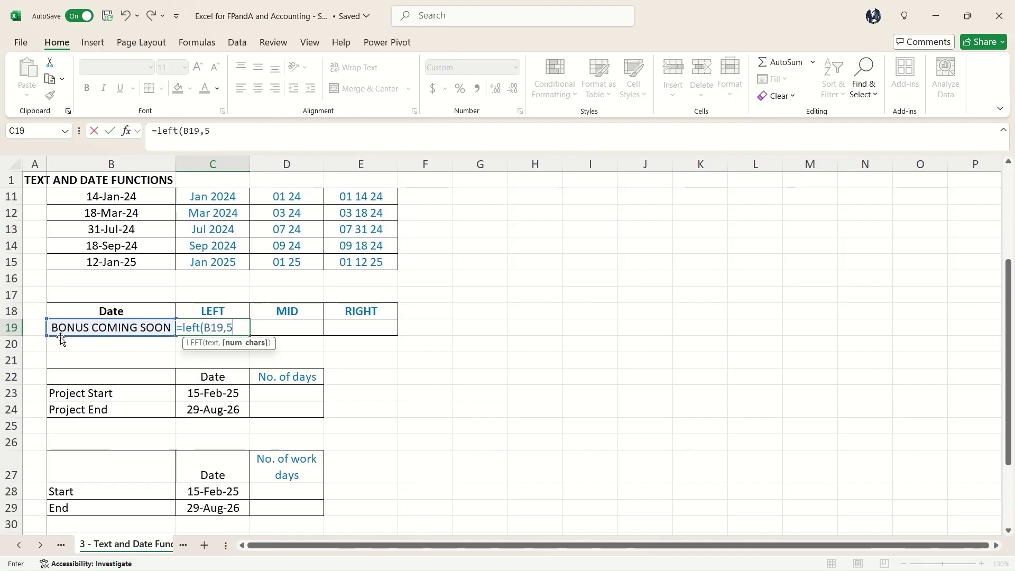
{"action": "type", "text": ")"}
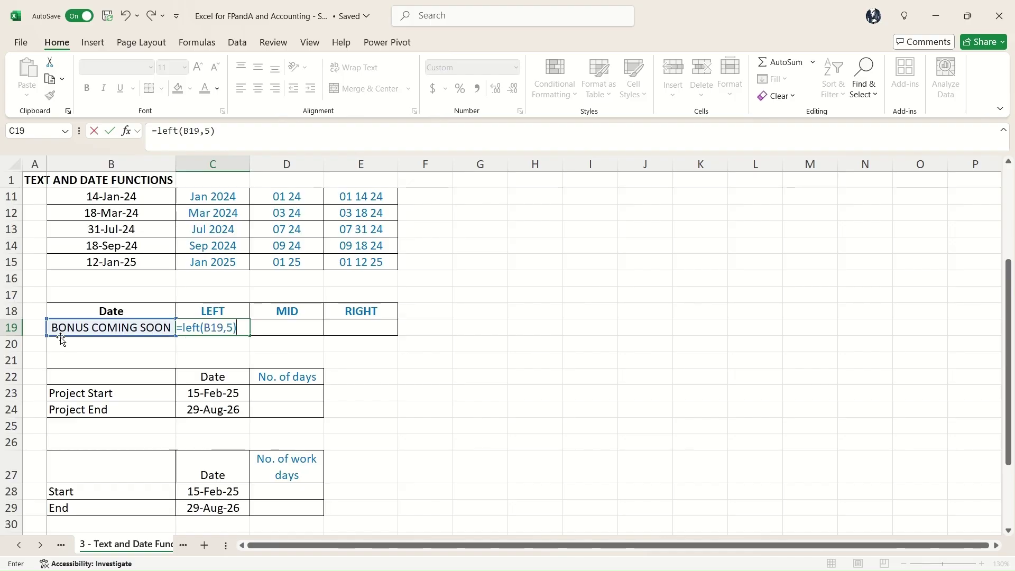
{"action": "key", "text": "Return"}
{"action": "key", "text": "Up"}
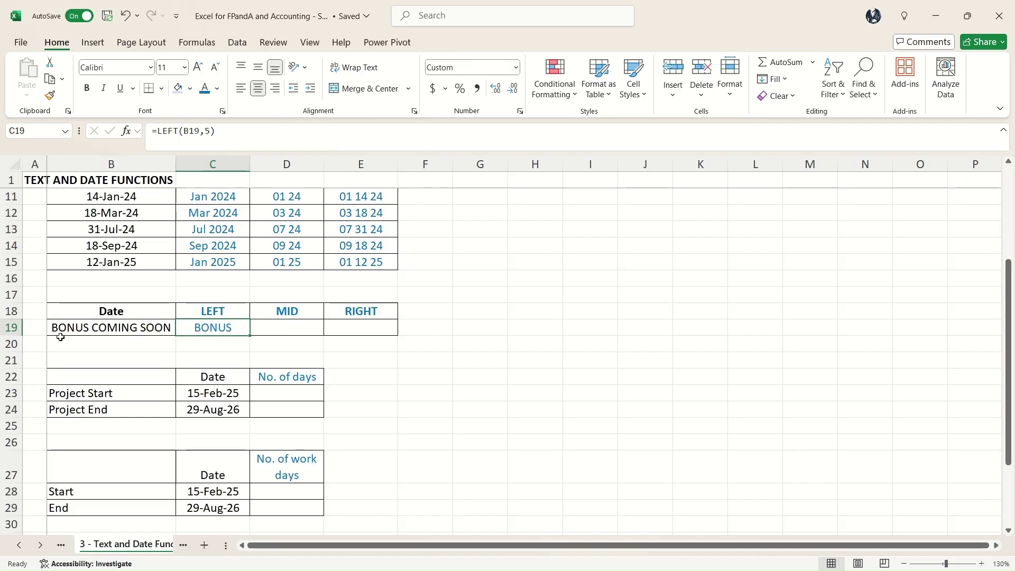
Enter =RIGHT(B19,4) in E19 to extract the last word of the text in B19
{"action": "key", "text": "Right"}
{"action": "key", "text": "Right"}
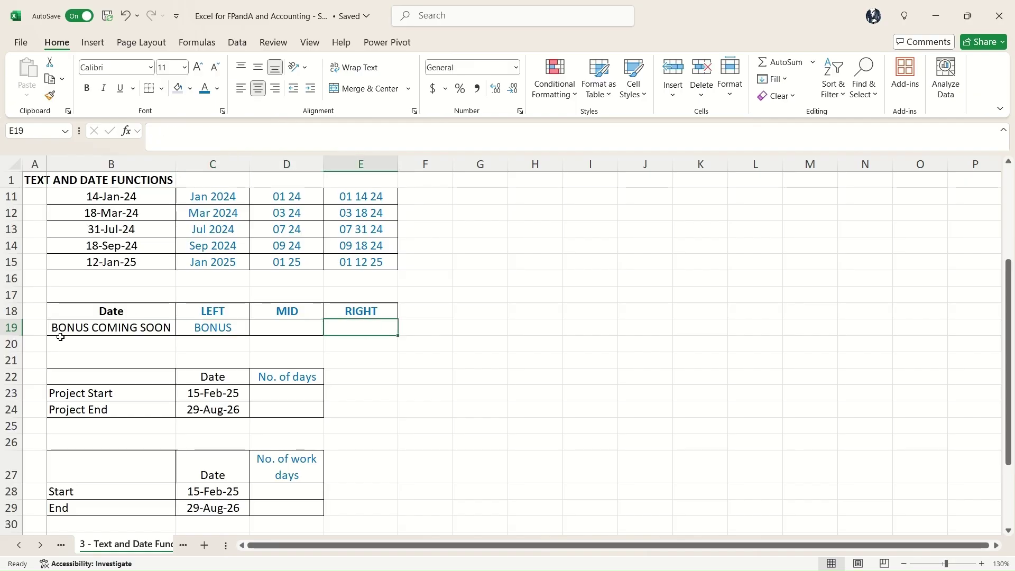
{"action": "key", "text": "Left"}
{"action": "key", "text": "Right"}
{"action": "type", "text": "=right"}
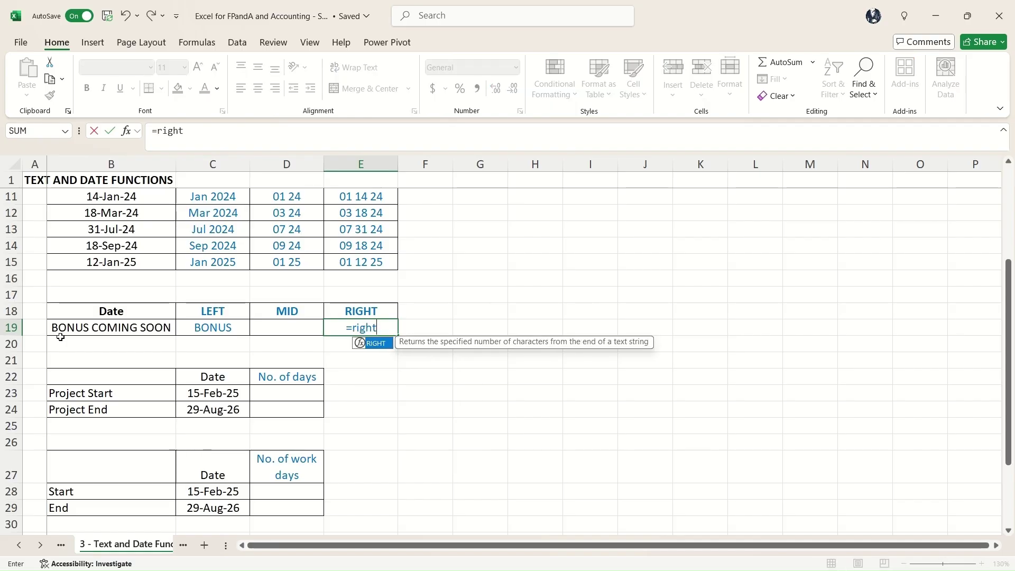
{"action": "type", "text": "("}
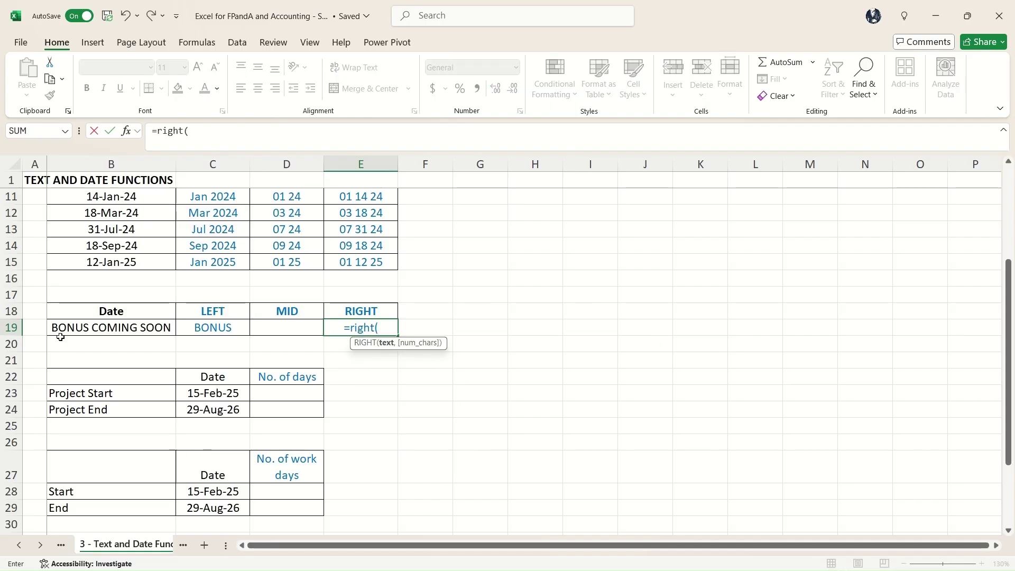
{"action": "left_click", "coordinate": [117, 334]}
{"action": "type", "text": ",4)"}
{"action": "key", "text": "Return"}
{"action": "key", "text": "Up"}
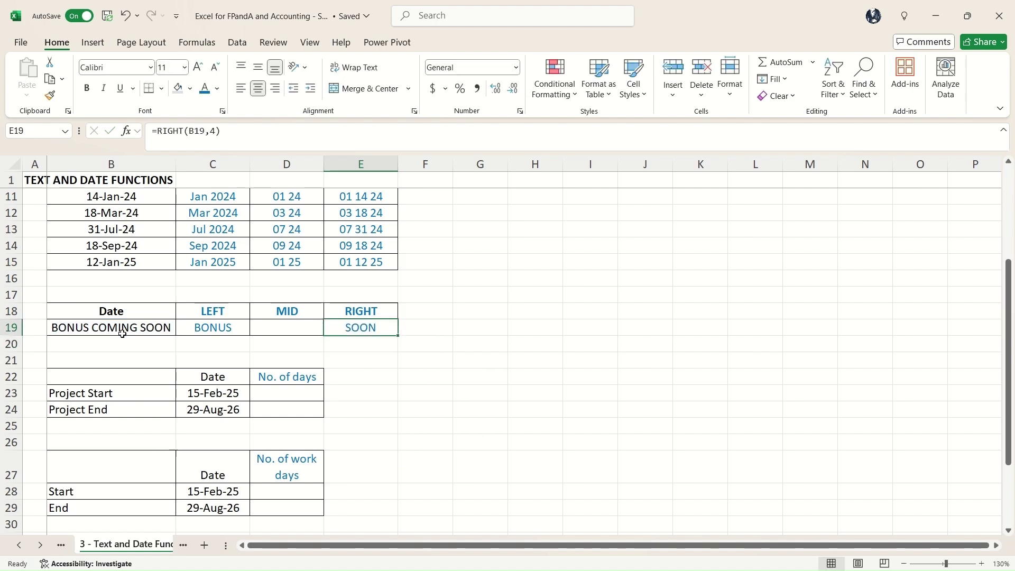
Enter =MID(B19,7,6) in D19 to extract the middle word of the text in B19
{"action": "key", "text": "Left"}
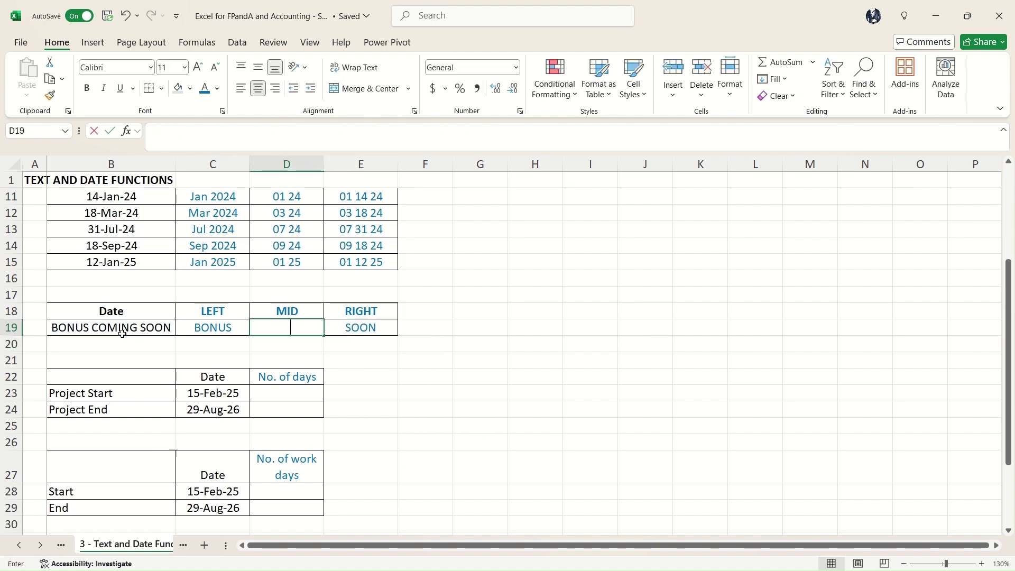
{"action": "type", "text": "=mid("}
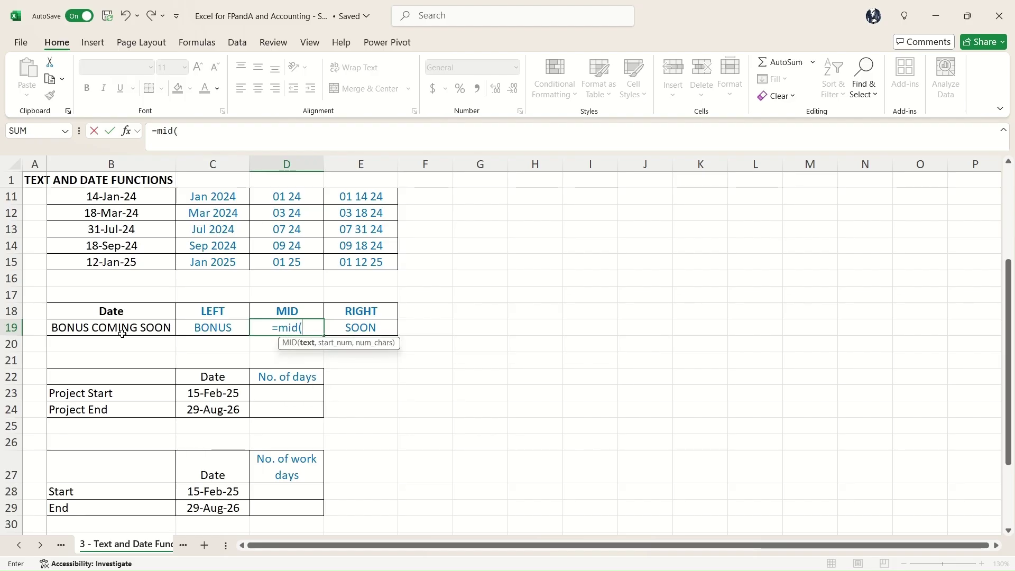
{"action": "left_click", "coordinate": [110, 329]}
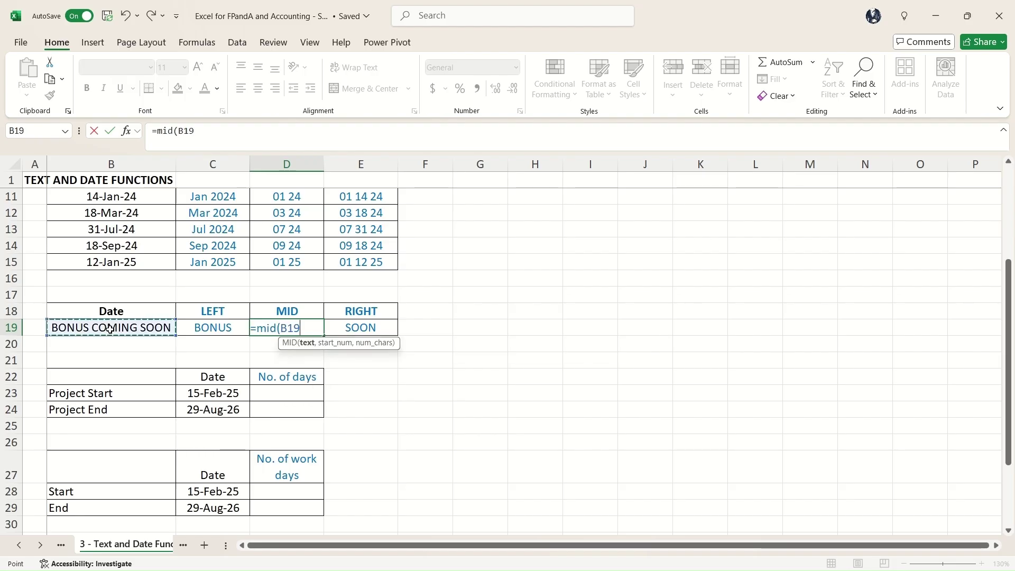
{"action": "type", "text": ","}
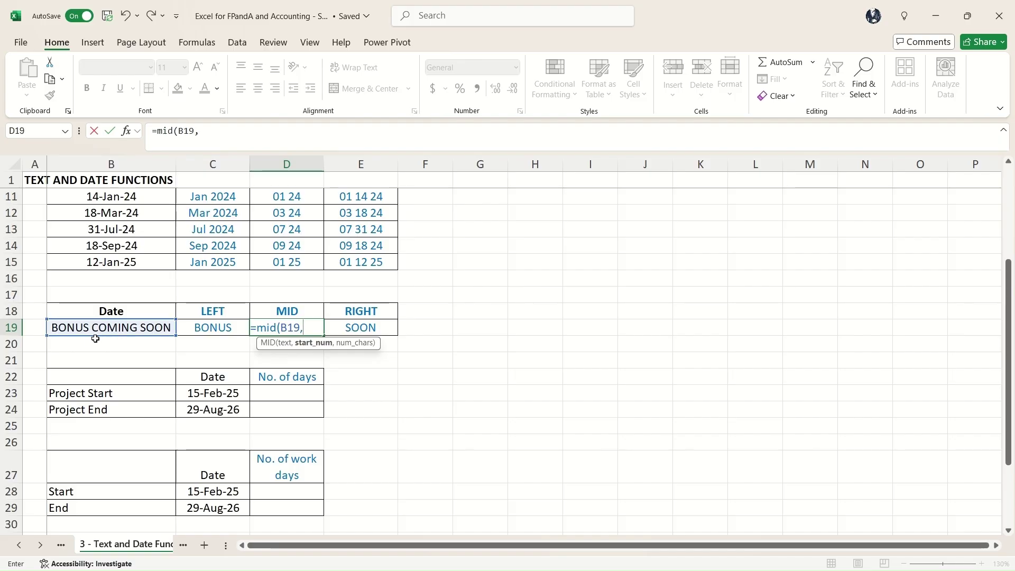
{"action": "type", "text": "7,"}
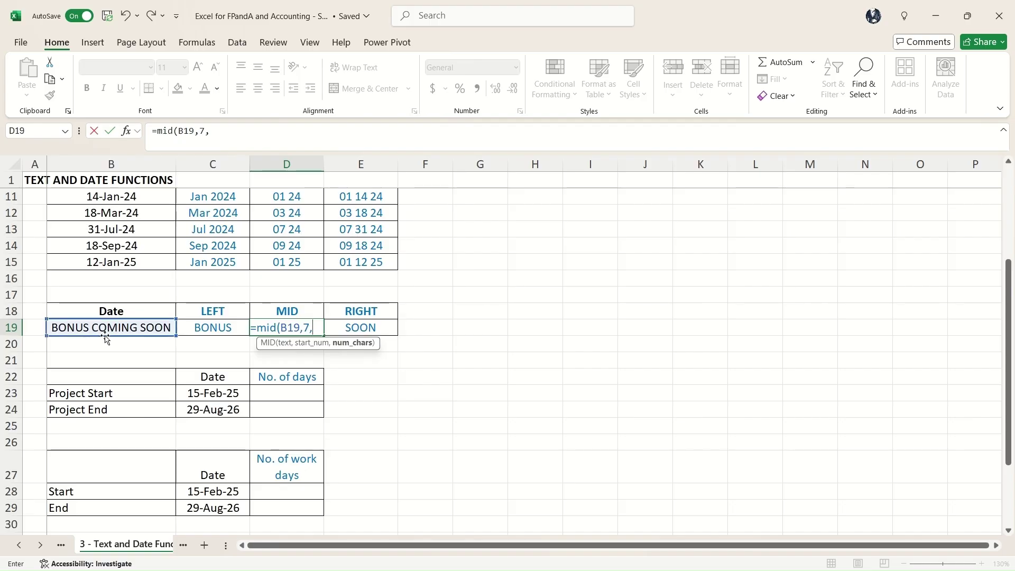
{"action": "type", "text": "6)"}
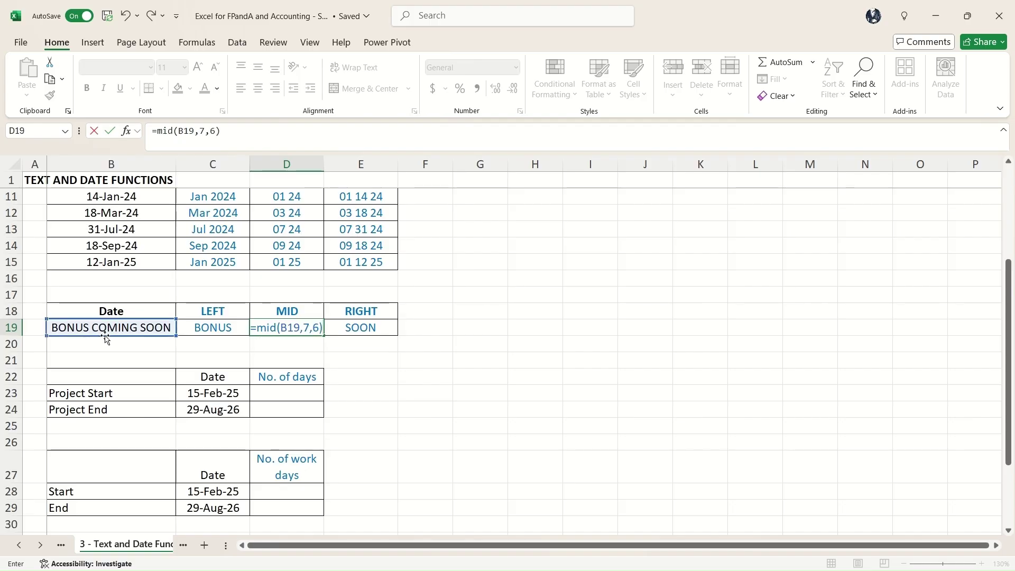
{"action": "key", "text": "Return"}
{"action": "key", "text": "Up"}
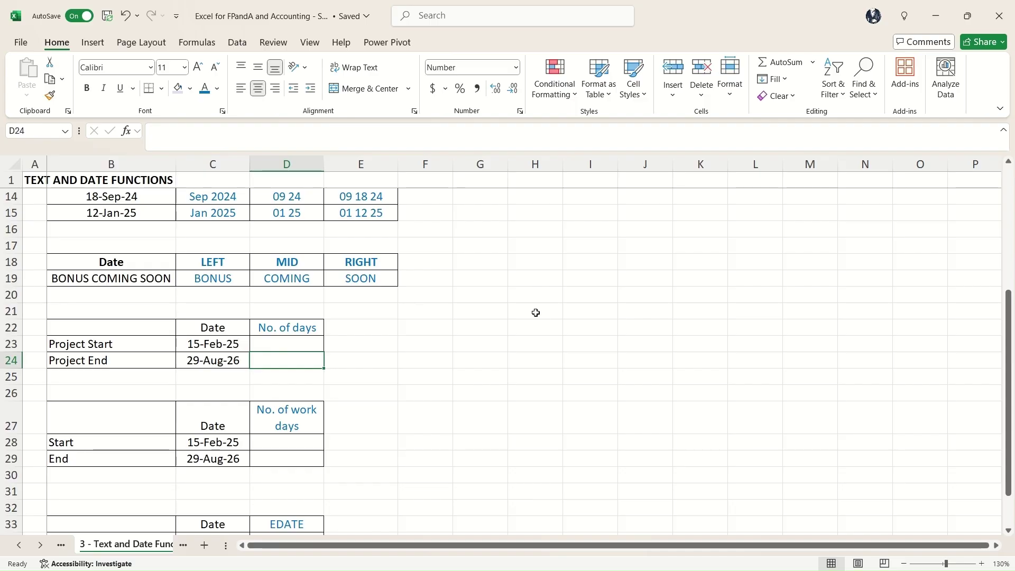
Enter =C24-C23 in D24 to calculate the number of days between Project Start and Project End
{"action": "type", "text": "="}
{"action": "key", "text": "Left"}
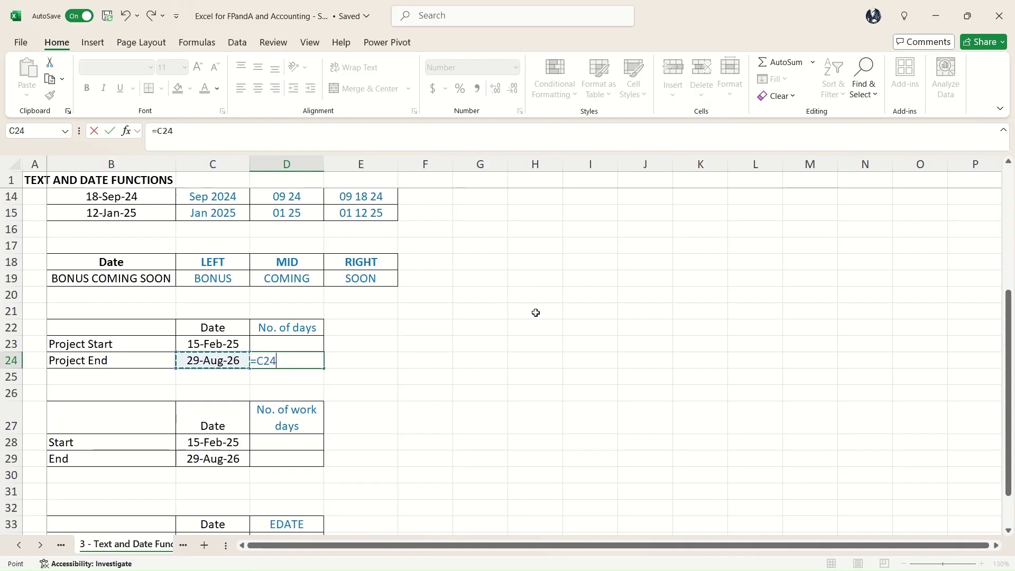
{"action": "key", "text": "BackSpace"}
{"action": "key", "text": "Left"}
{"action": "type", "text": "-"}
{"action": "key", "text": "Up"}
{"action": "key", "text": "Left"}
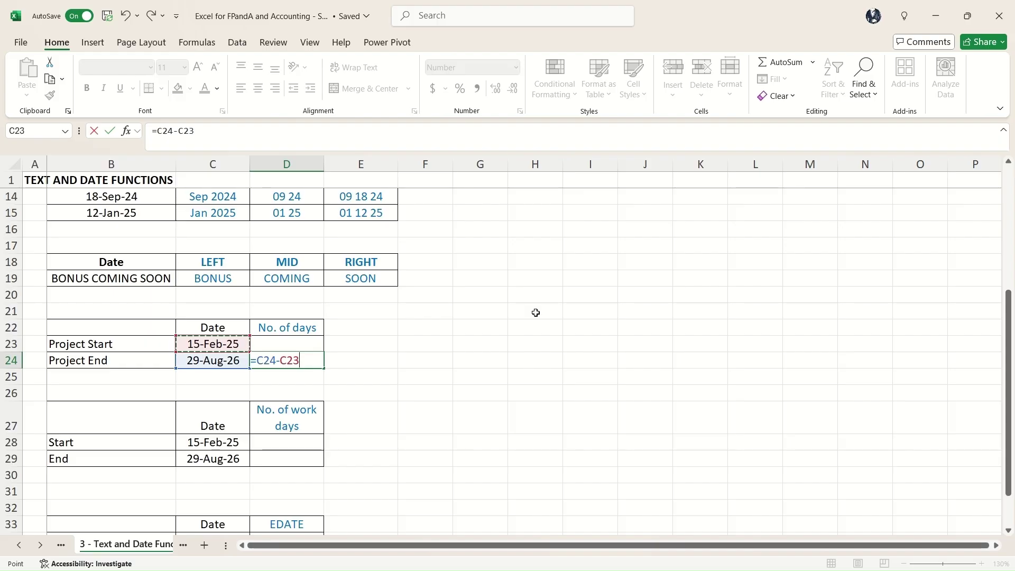
{"action": "key", "text": "Return"}
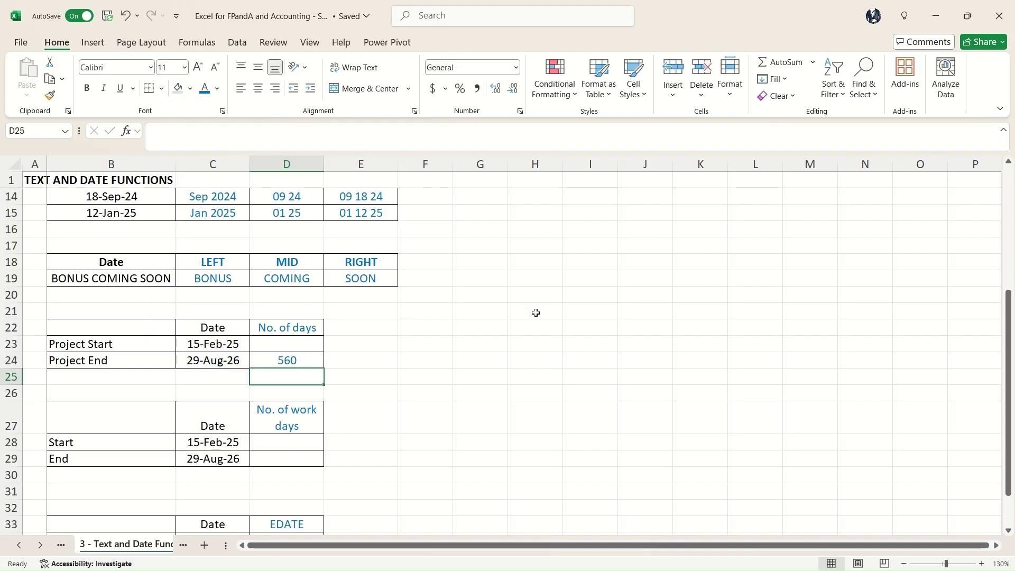
{"action": "left_click", "coordinate": [305, 363]}
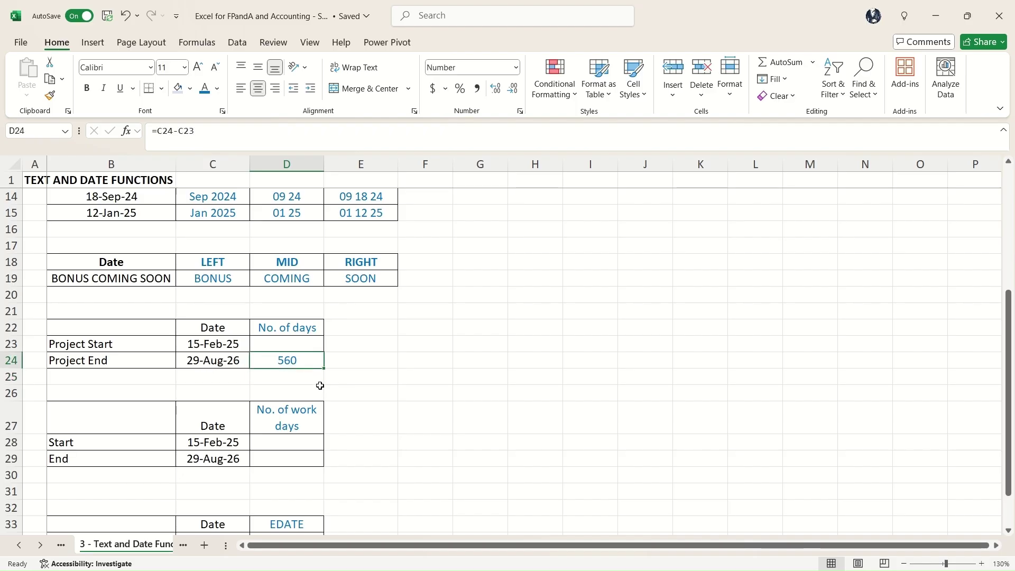
Enter =NETWORKDAYS(C28,C29) in D29 to count the work days between the Start and End dates
{"action": "scroll", "coordinate": [321, 387], "scroll_direction": "down", "scroll_amount": 1}
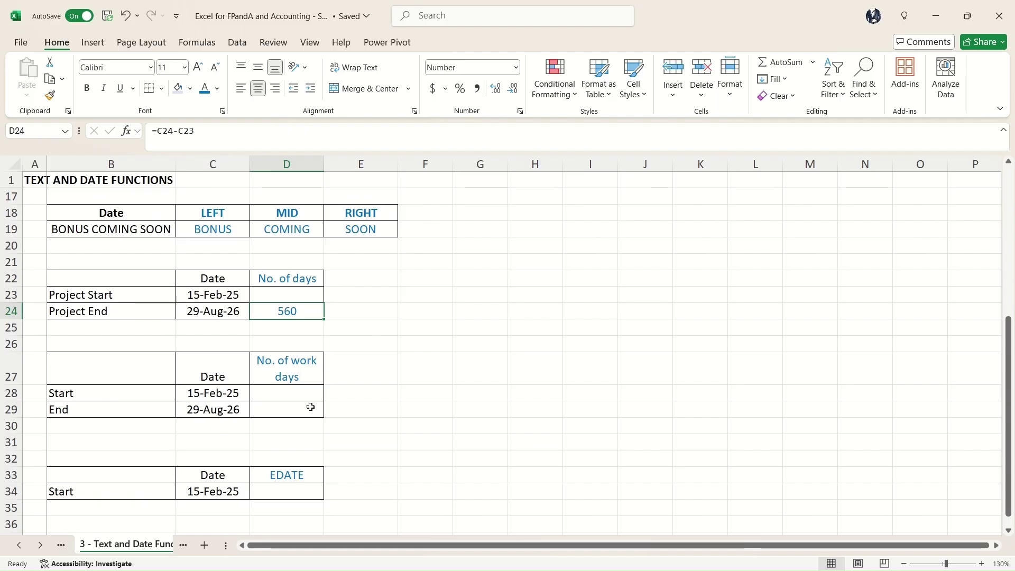
{"action": "left_click", "coordinate": [311, 407]}
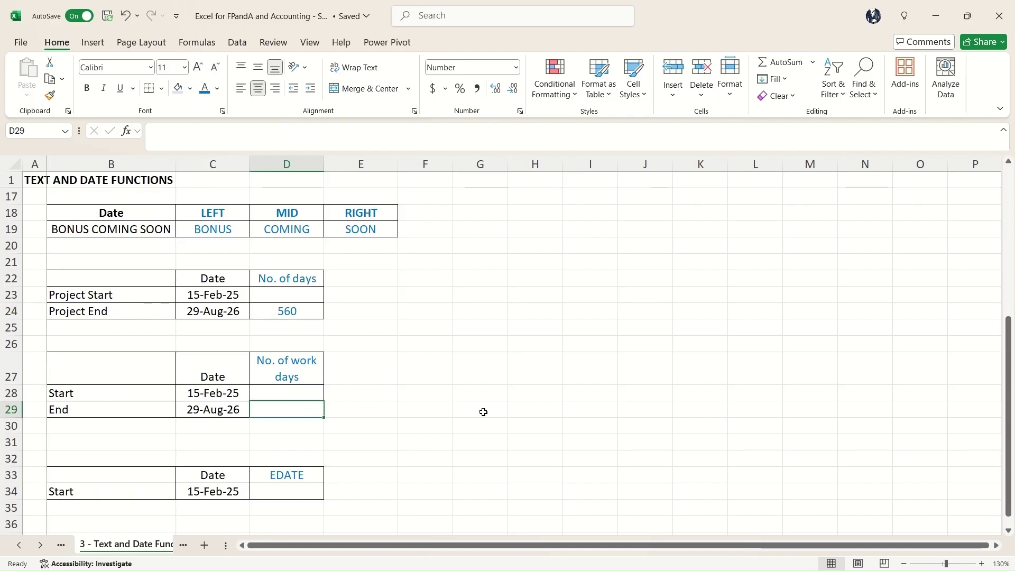
{"action": "type", "text": "=ne"}
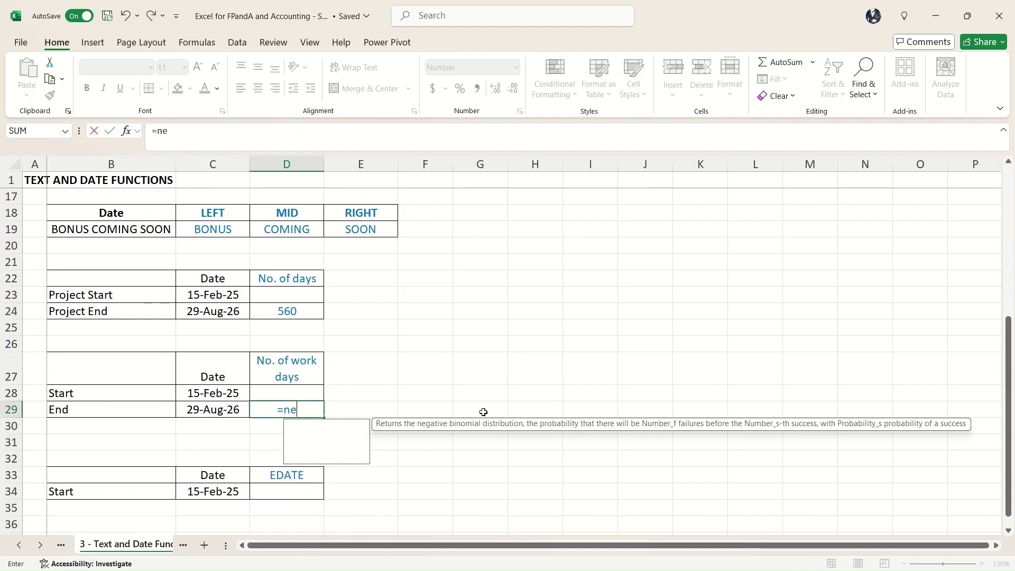
{"action": "type", "text": "tworkda"}
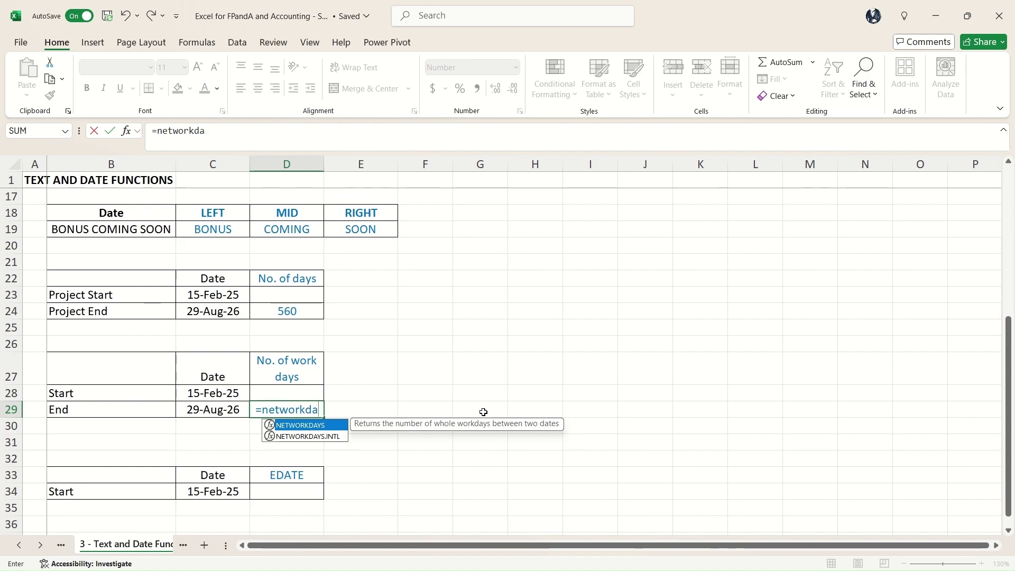
{"action": "type", "text": "ys("}
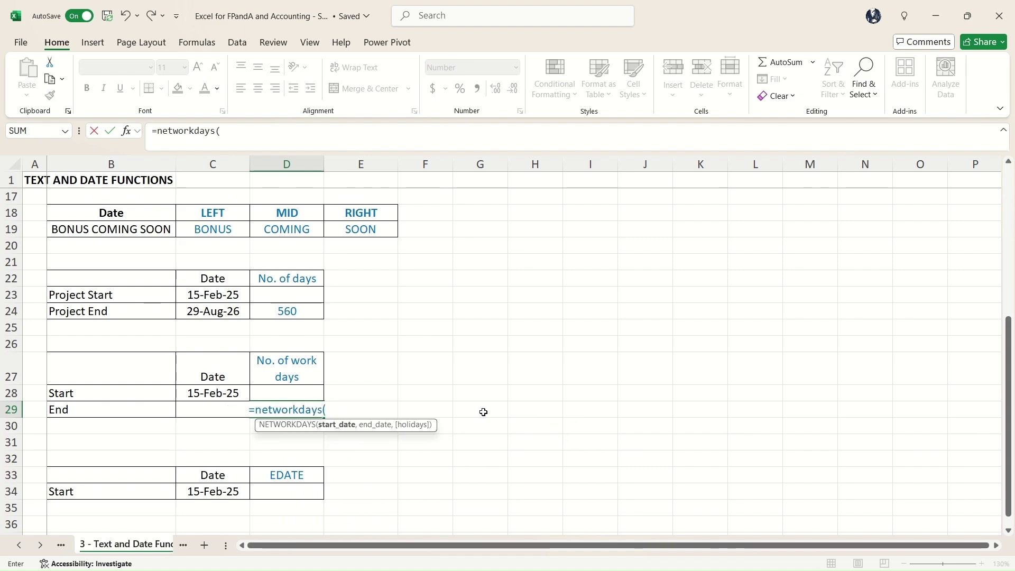
{"action": "left_click", "coordinate": [237, 393]}
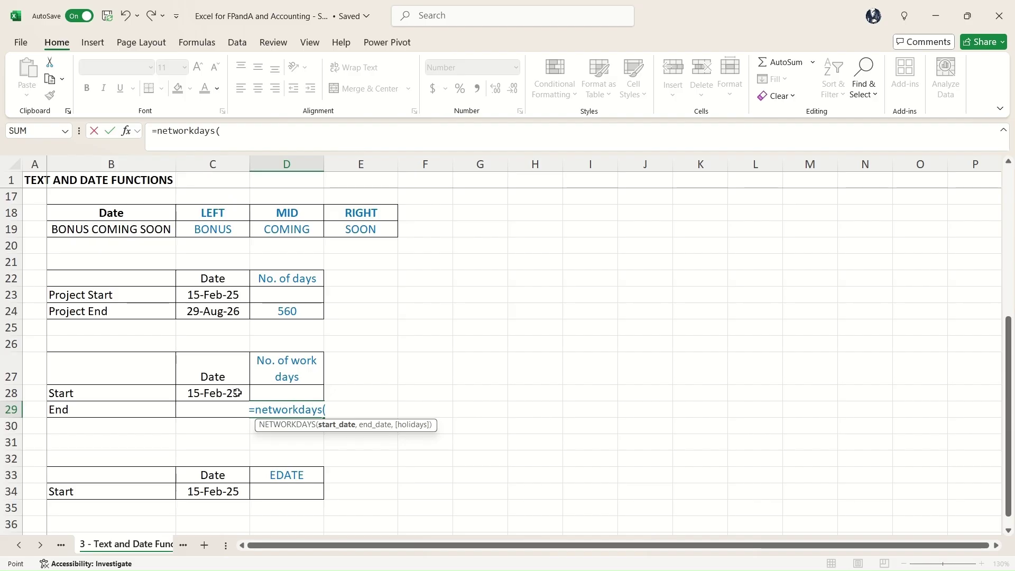
{"action": "type", "text": ","}
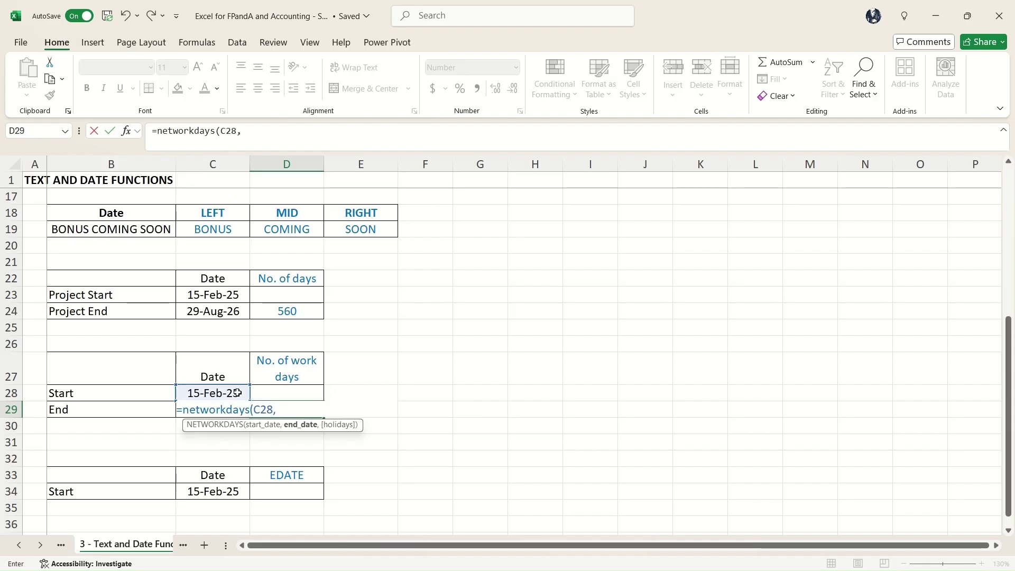
{"action": "left_click", "coordinate": [154, 410]}
{"action": "key", "text": "Right"}
{"action": "type", "text": ")"}
{"action": "key", "text": "Return"}
{"action": "key", "text": "Up"}
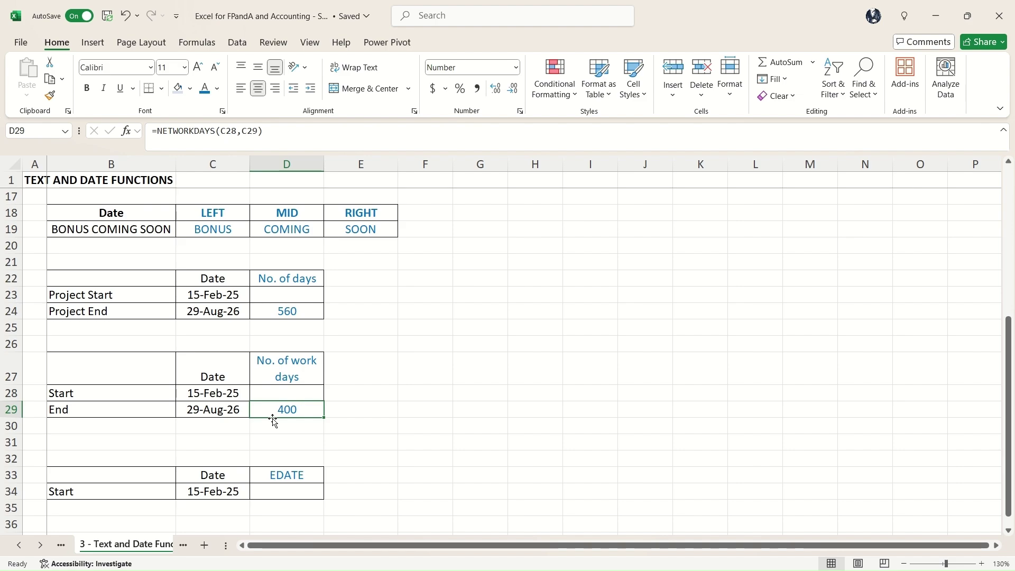
Review the Start and End dates in C28:C29 alongside the work-day count in D29
{"action": "key", "text": "Right"}
{"action": "key", "text": "Up"}
{"action": "key", "text": "Left"}
{"action": "key", "text": "Left"}
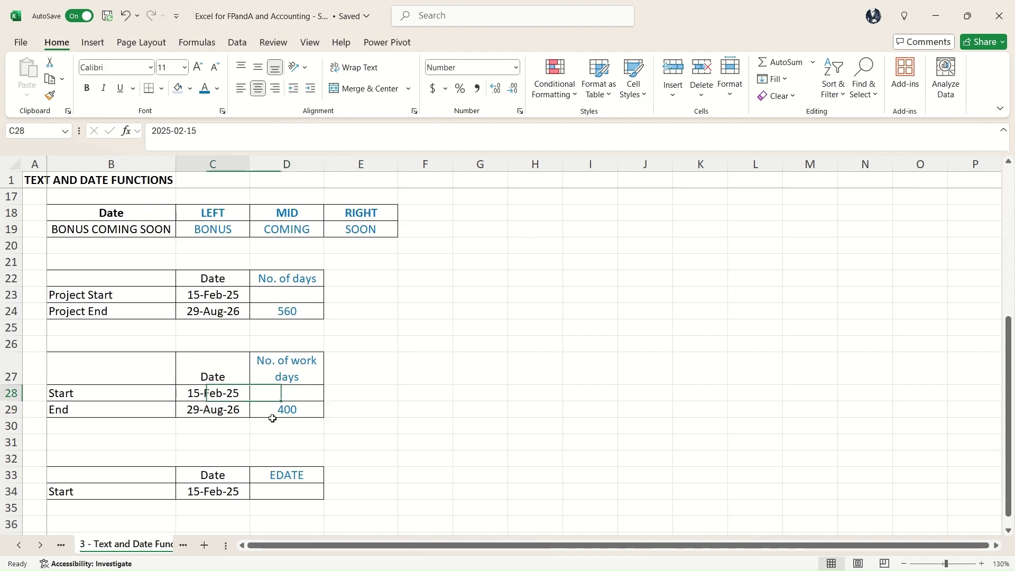
{"action": "key", "text": "Down"}
{"action": "key", "text": "Up"}
{"action": "key", "text": "Down"}
{"action": "key", "text": "Up"}
{"action": "key", "text": "Down"}
{"action": "key", "text": "Right"}
{"action": "key", "text": "Right"}
{"action": "key", "text": "Left"}
{"action": "key", "text": "Left"}
{"action": "key", "text": "Up"}
{"action": "key", "text": "Down"}
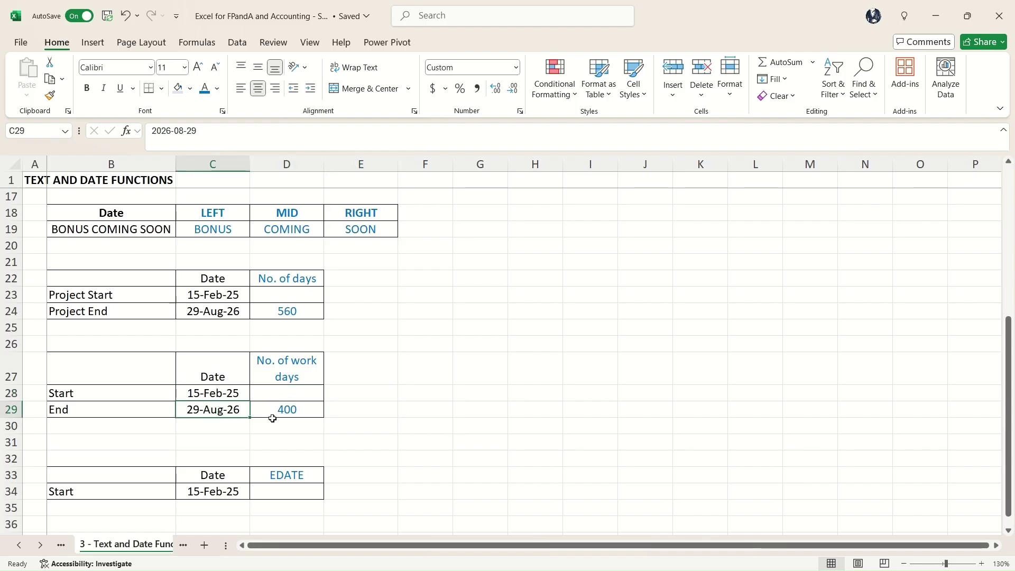
Enter 25 Dec 2025 in F29 as a holiday date
{"action": "key", "text": "Right"}
{"action": "key", "text": "Right"}
{"action": "key", "text": "Right"}
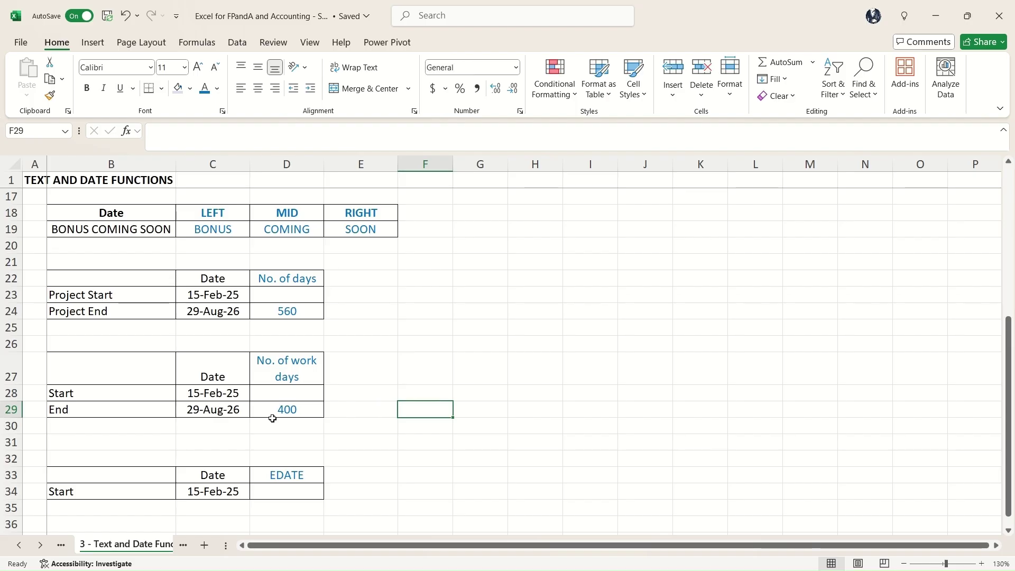
{"action": "type", "text": "25 Dec 2025"}
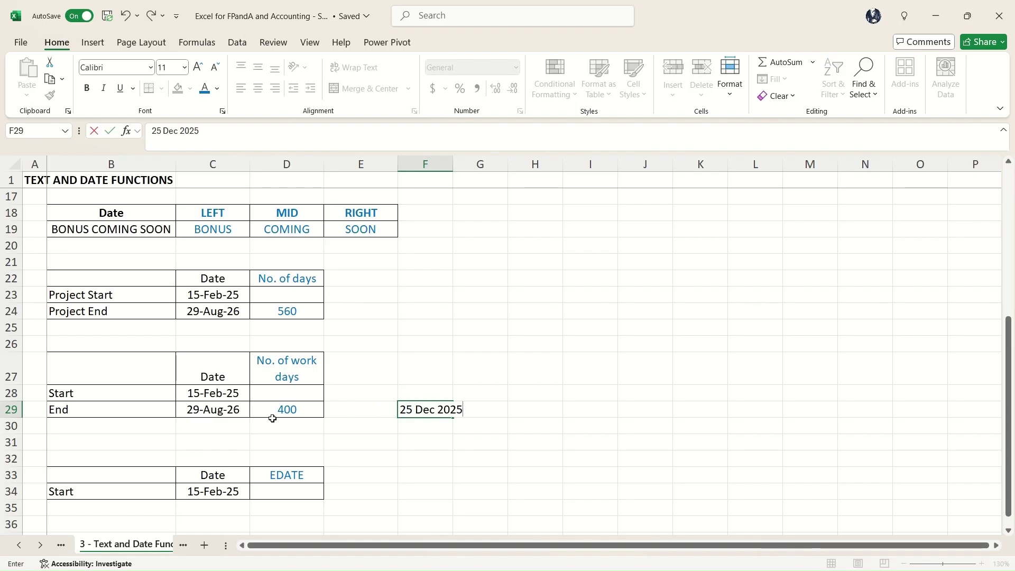
{"action": "key", "text": "Return"}
Add F29 as the holidays argument in D29, making the formula =NETWORKDAYS(C28,C29,F29)
{"action": "key", "text": "Up"}
{"action": "key", "text": "Left"}
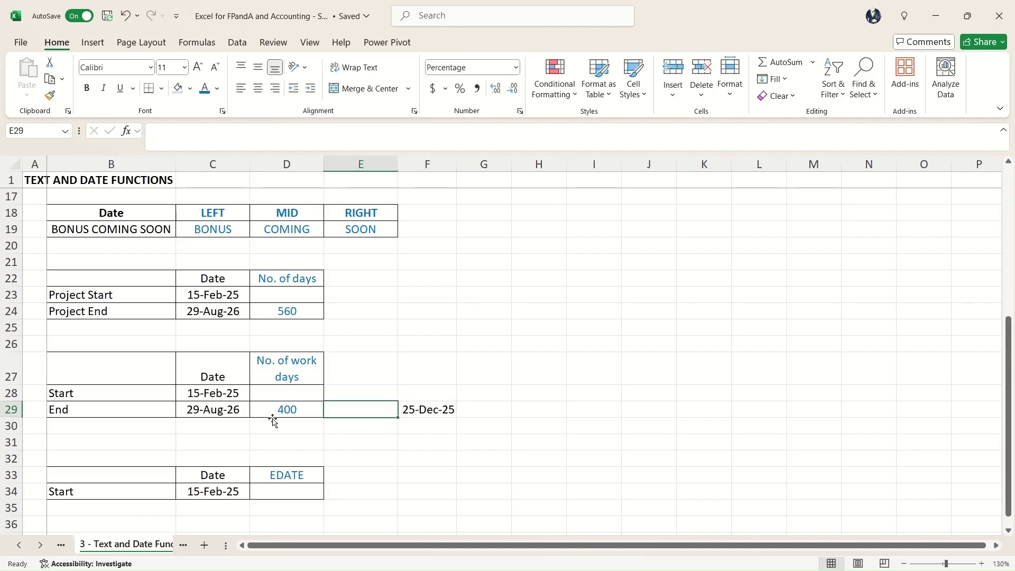
{"action": "key", "text": "Left"}
{"action": "key", "text": "F2"}
{"action": "key", "text": "Left"}
{"action": "key", "text": "Left"}
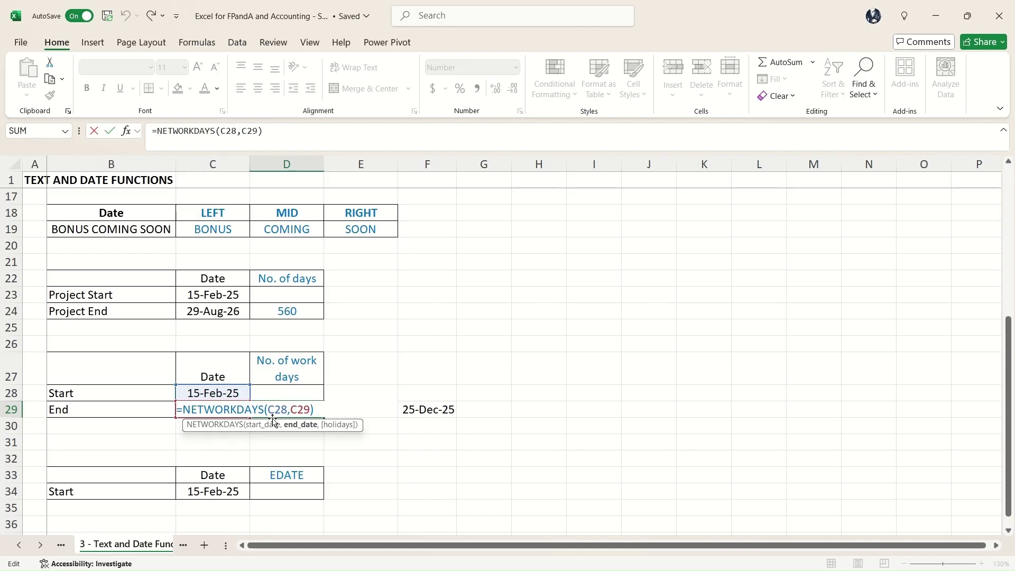
{"action": "type", "text": ","}
{"action": "left_click", "coordinate": [441, 412]}
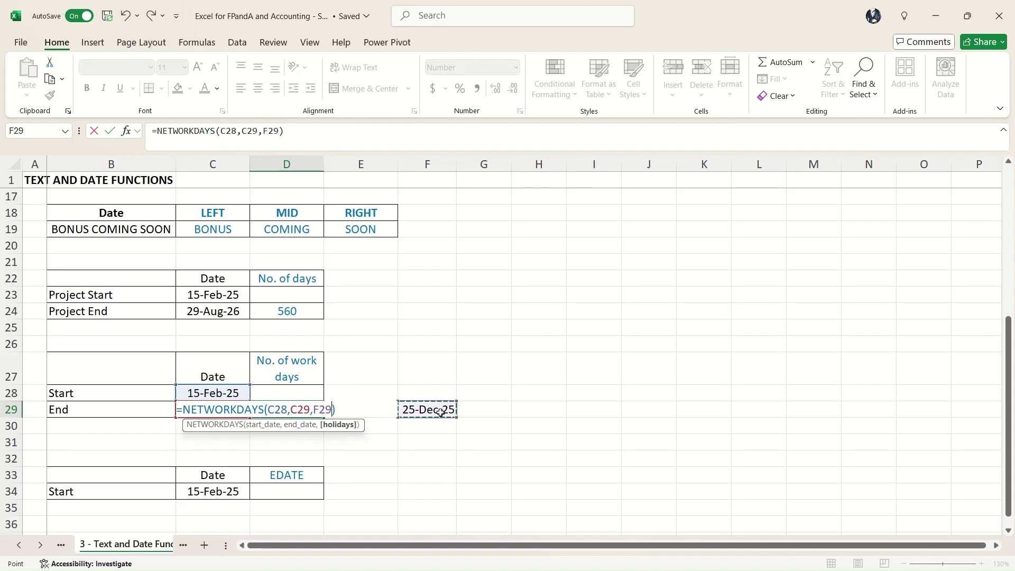
{"action": "key", "text": "Return"}
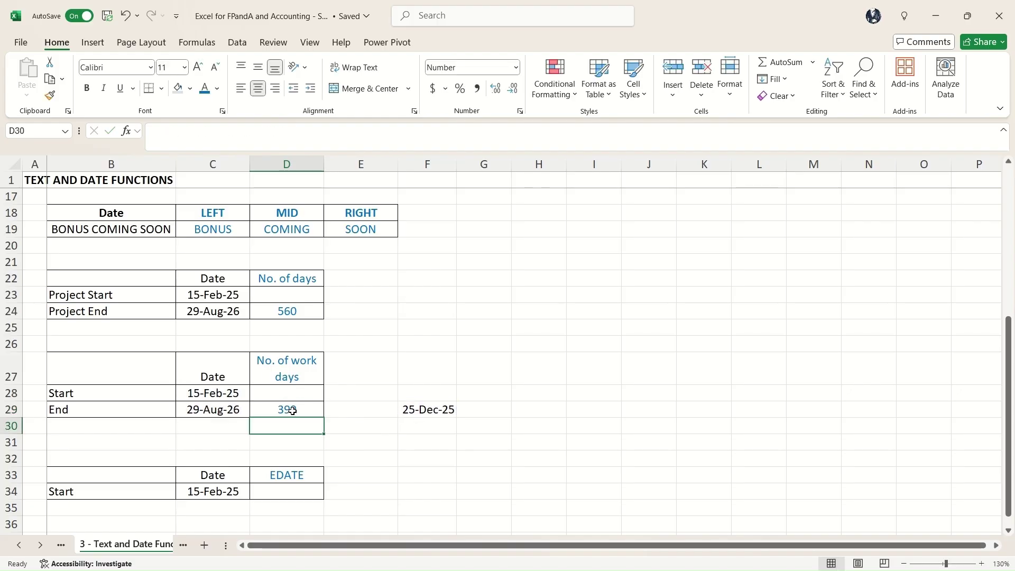
Compare the work-day count in D29 with the holiday date in F29 and examine the formula's holidays argument
{"action": "left_click", "coordinate": [290, 410]}
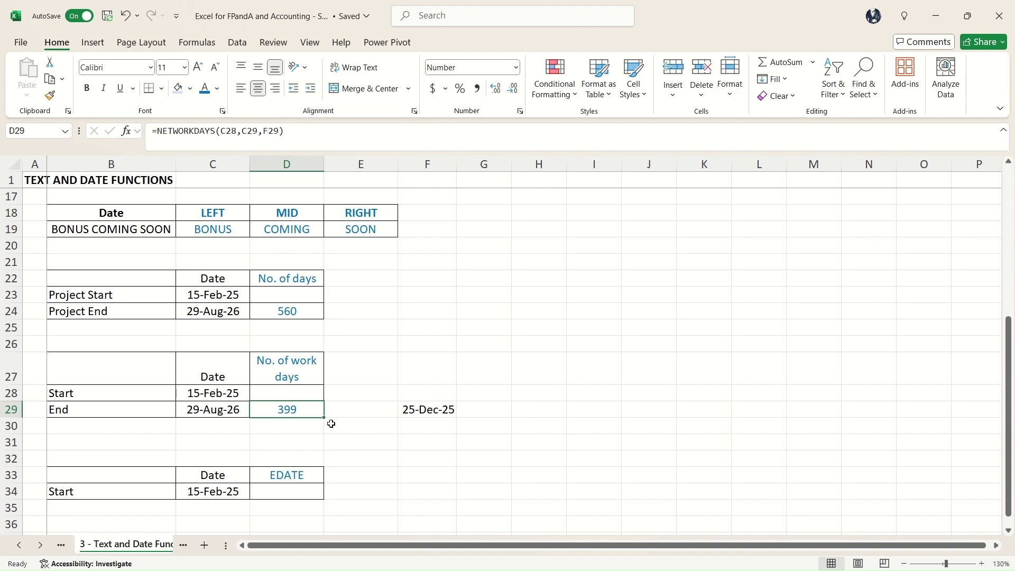
{"action": "left_click", "coordinate": [413, 407]}
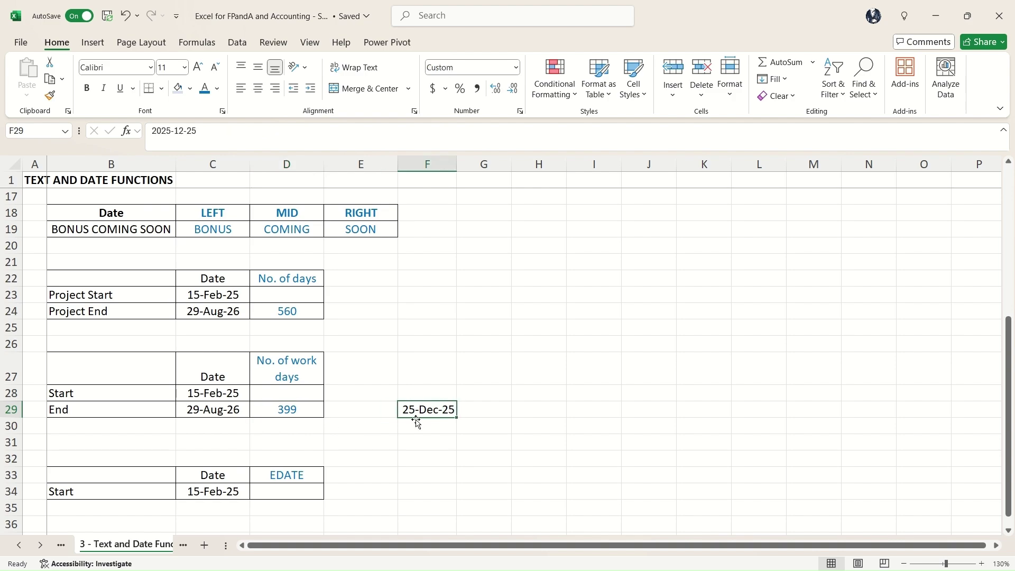
{"action": "left_click", "coordinate": [310, 415]}
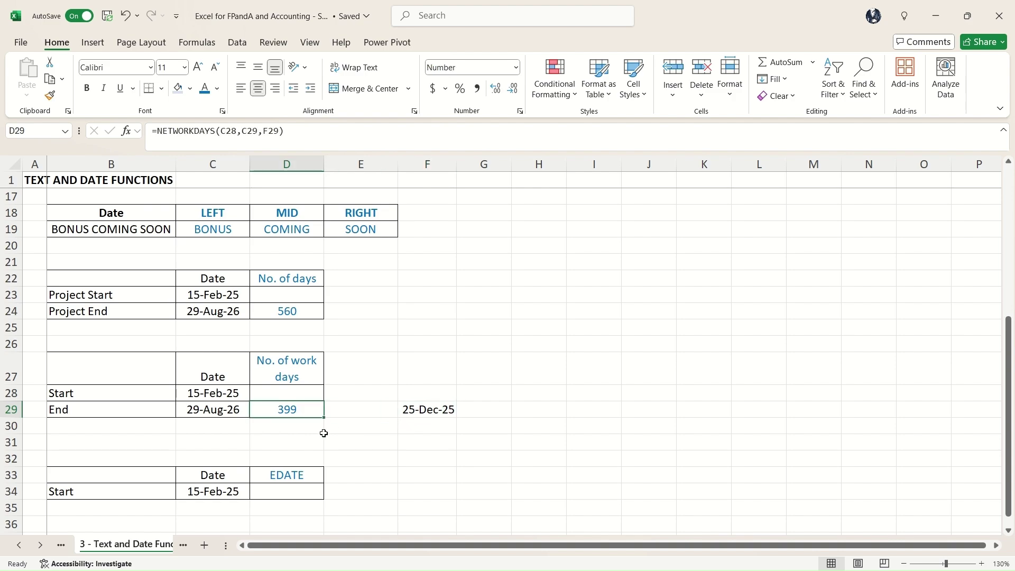
{"action": "left_click", "coordinate": [413, 411]}
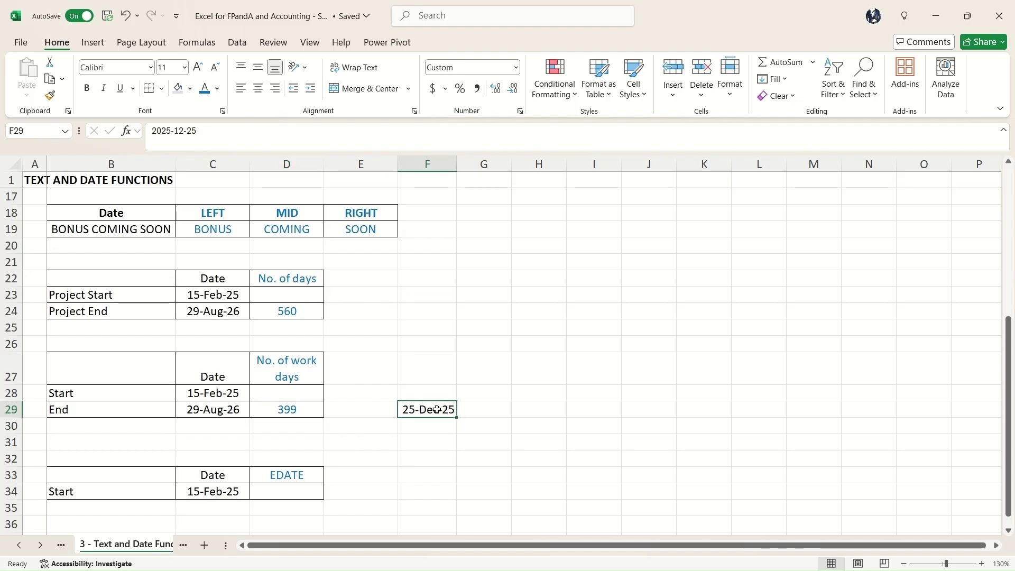
{"action": "double_click", "coordinate": [310, 410]}
{"action": "left_click_drag", "start_coordinate": [314, 410], "coordinate": [333, 410]}
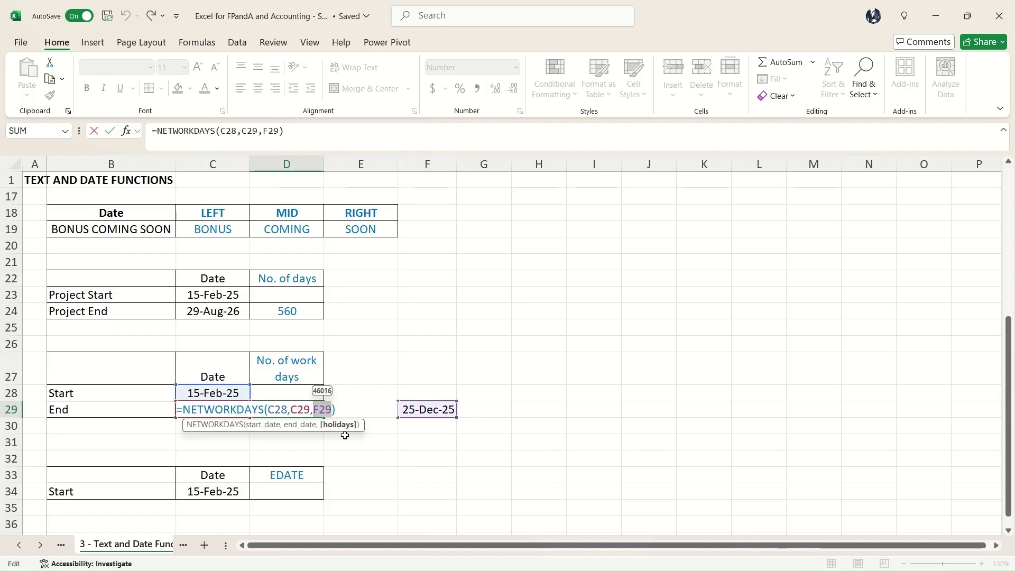
{"action": "key", "text": "Return"}
Enter =EDATE(C34,15) in D34 to return the date 15 months after the Start date
{"action": "scroll", "coordinate": [344, 435], "scroll_direction": "down", "scroll_amount": 1}
{"action": "left_click", "coordinate": [297, 442]}
{"action": "left_click", "coordinate": [207, 448]}
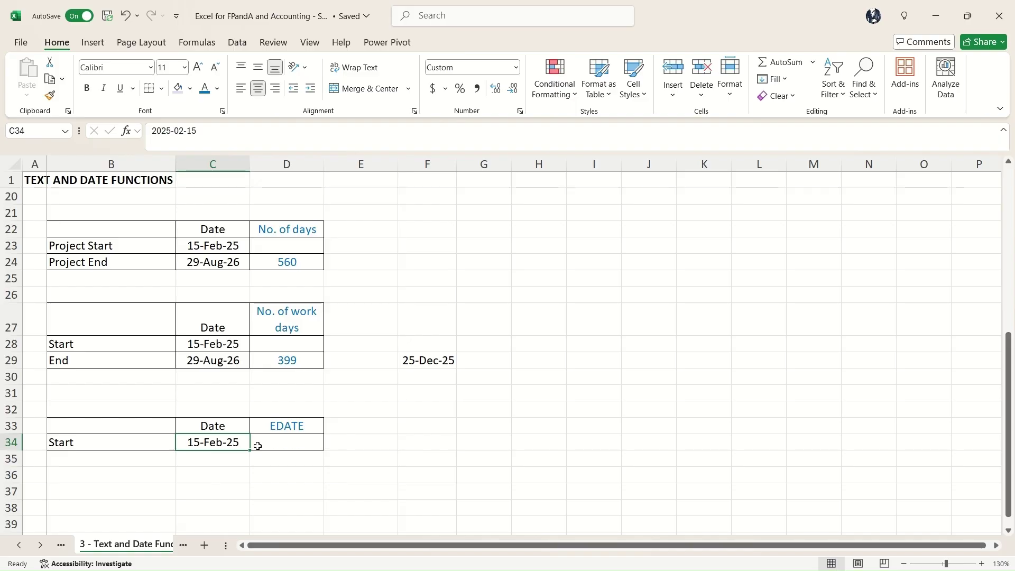
{"action": "left_click", "coordinate": [258, 446]}
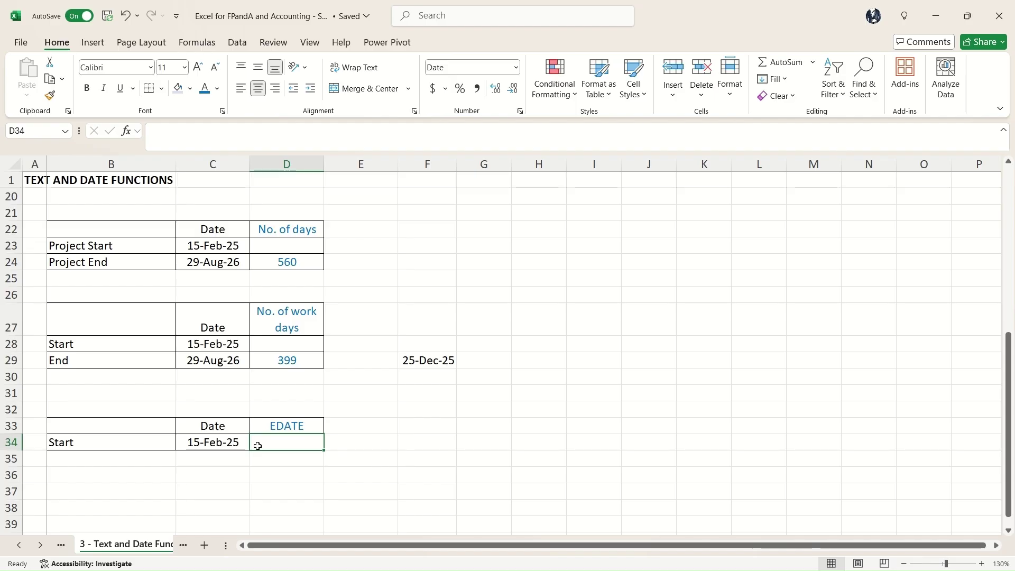
{"action": "key", "text": "Left"}
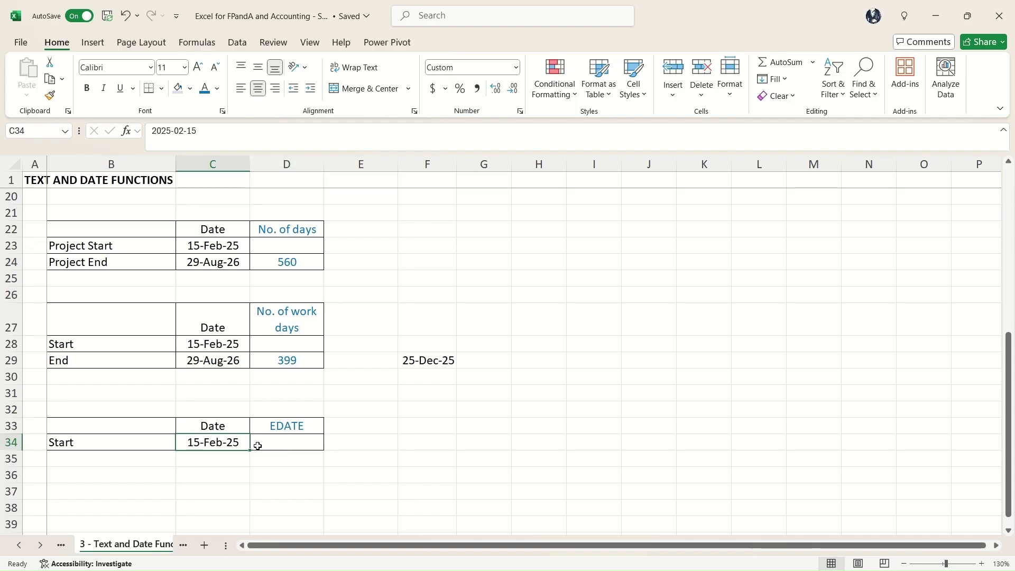
{"action": "left_click", "coordinate": [257, 447]}
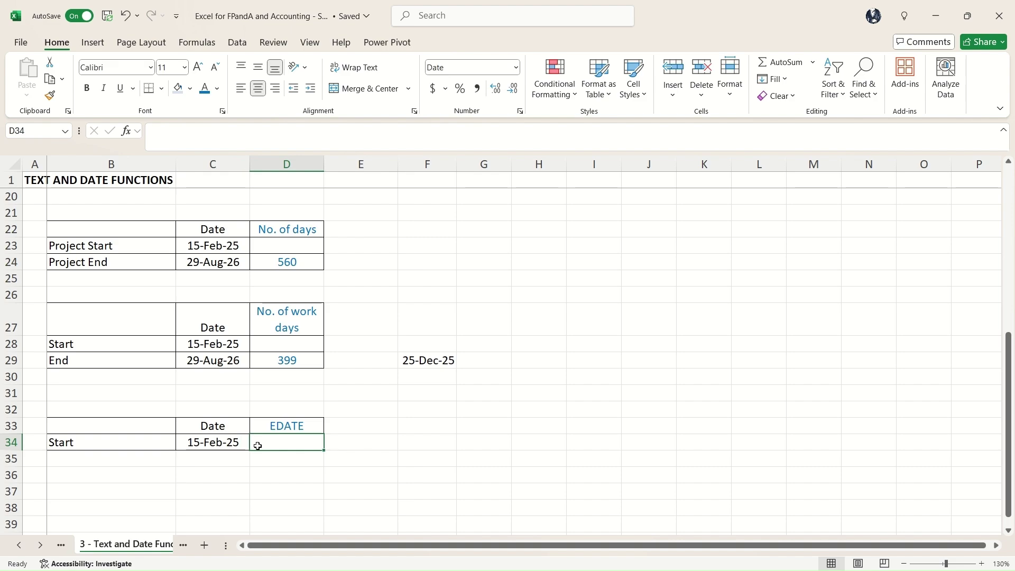
{"action": "type", "text": "="}
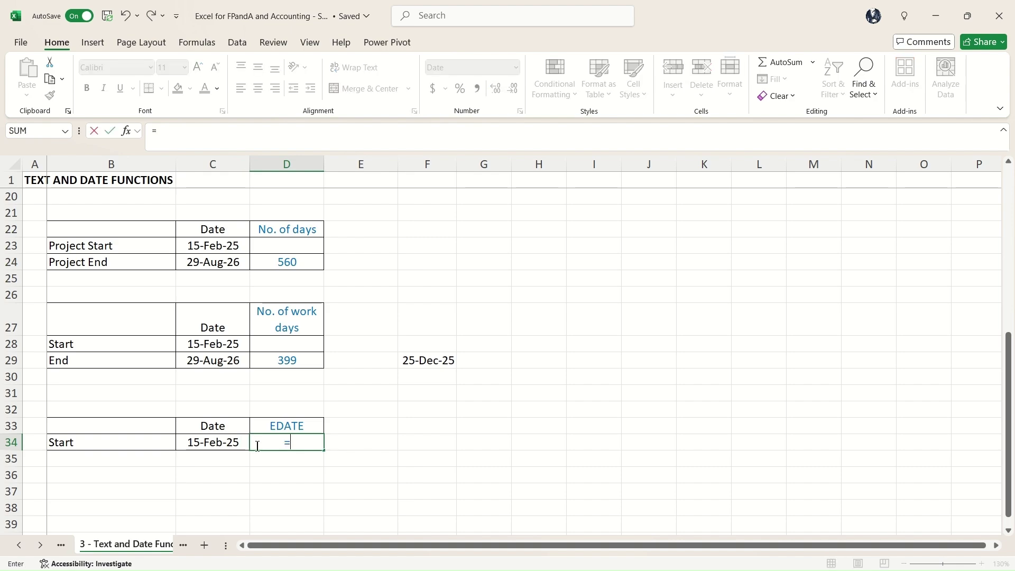
{"action": "type", "text": "edate("}
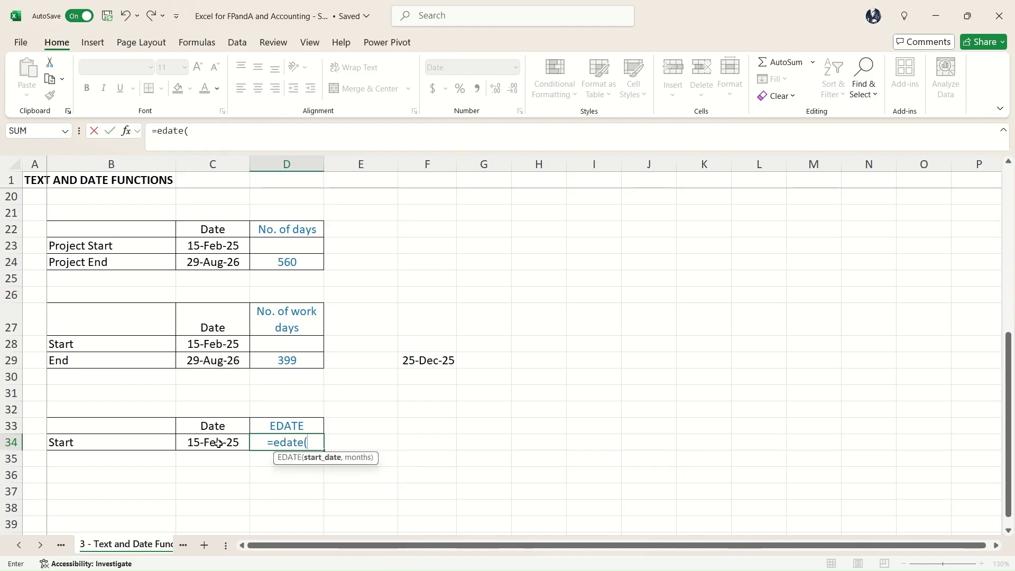
{"action": "left_click", "coordinate": [234, 450]}
{"action": "type", "text": ","}
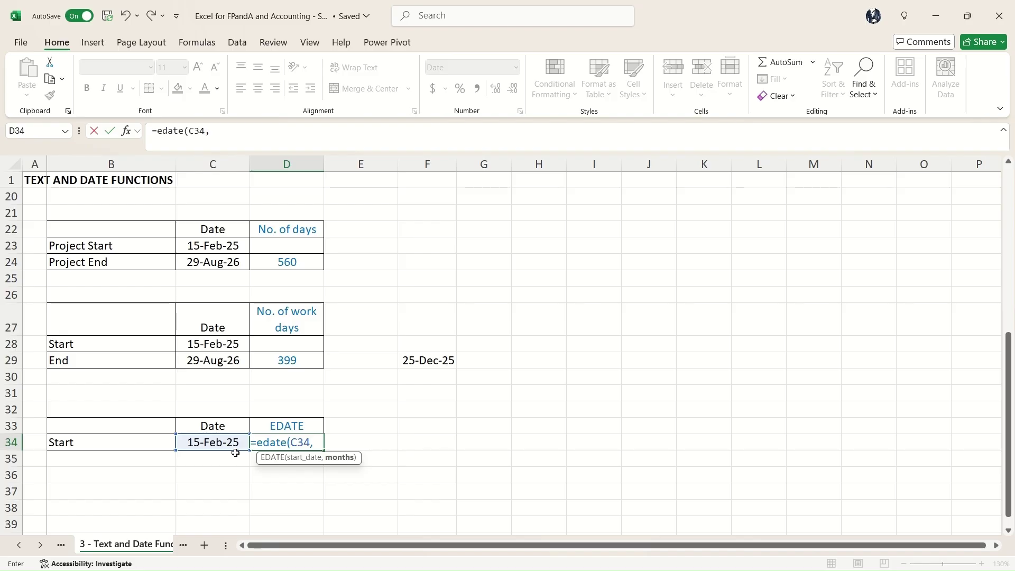
{"action": "type", "text": "15"}
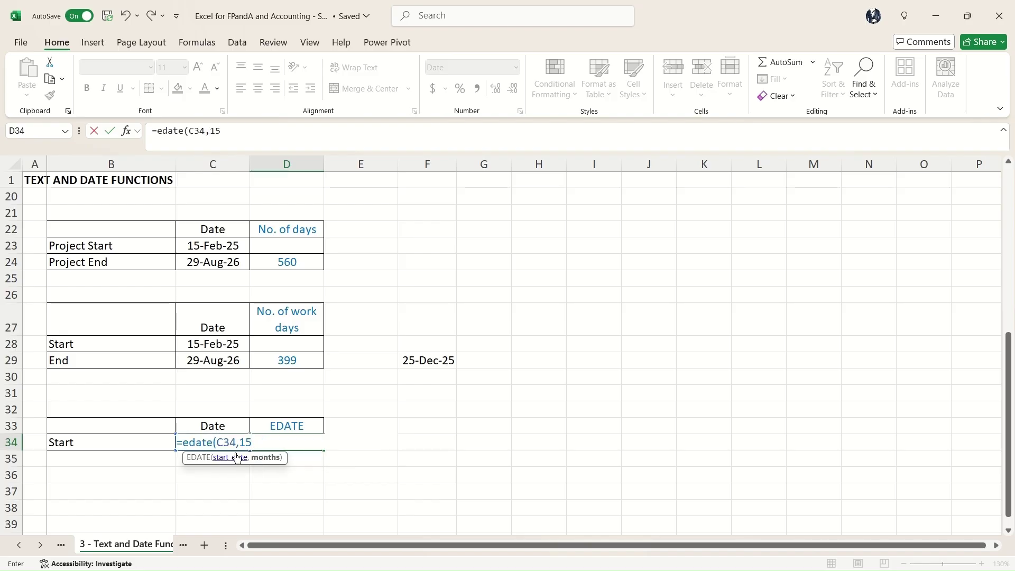
{"action": "type", "text": ")"}
{"action": "key", "text": "ctrl+Return"}
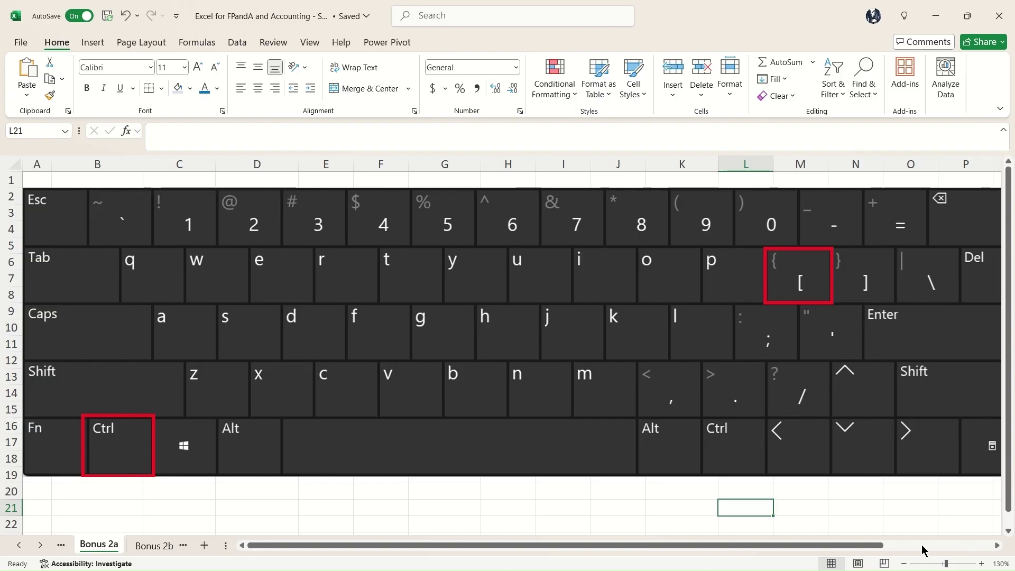
Remove the keyboard picture covering the tables on the Bonus 2a sheet
{"action": "left_click", "coordinate": [673, 356]}
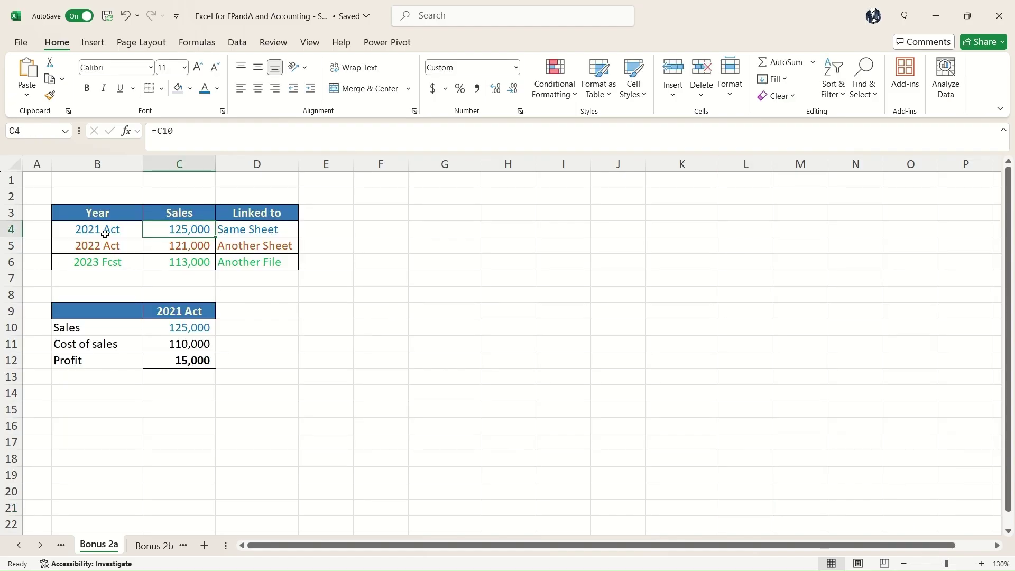
Trace the 2021 Act sales formula in C4 to its source cell C10 on the same sheet and return to C4
{"action": "left_click", "coordinate": [113, 234]}
{"action": "left_click", "coordinate": [199, 236]}
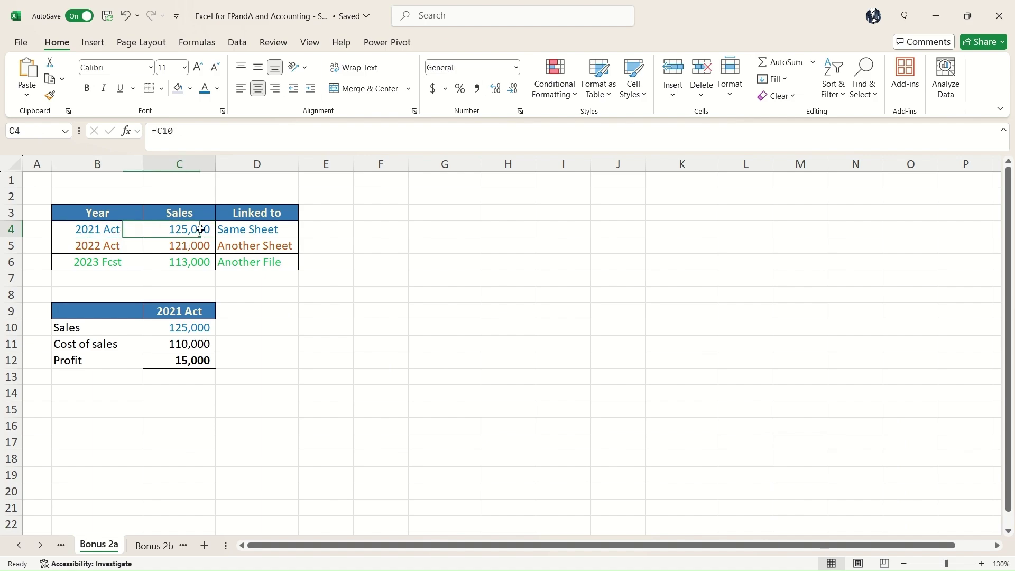
{"action": "left_click", "coordinate": [170, 331]}
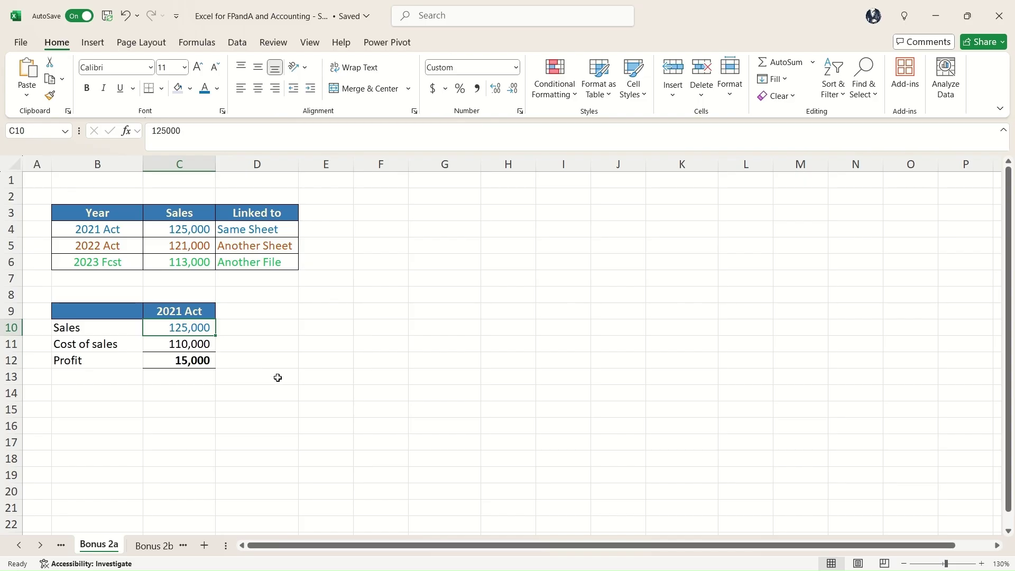
{"action": "left_click", "coordinate": [213, 232]}
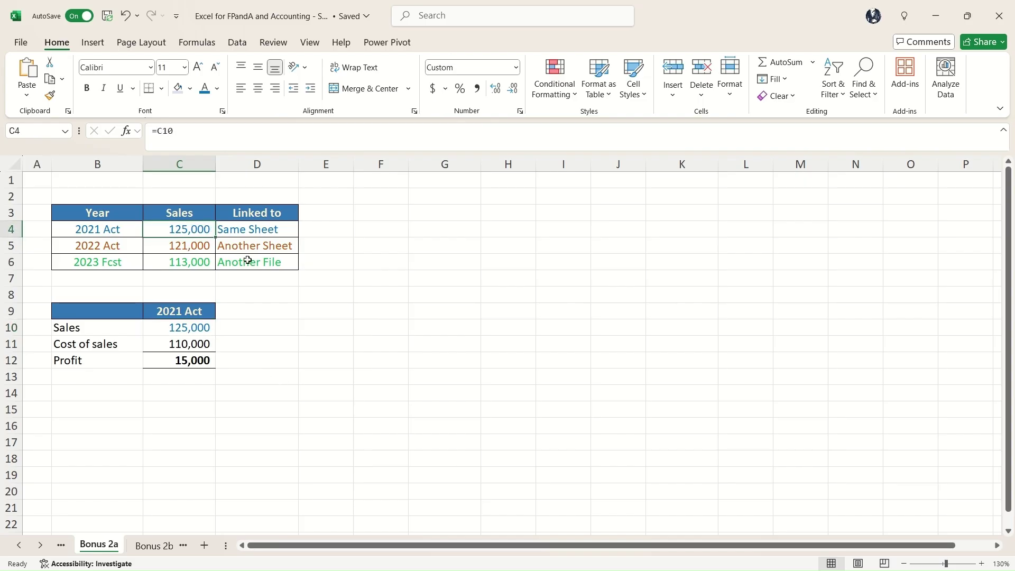
{"action": "key", "text": "ctrl+bracketleft"}
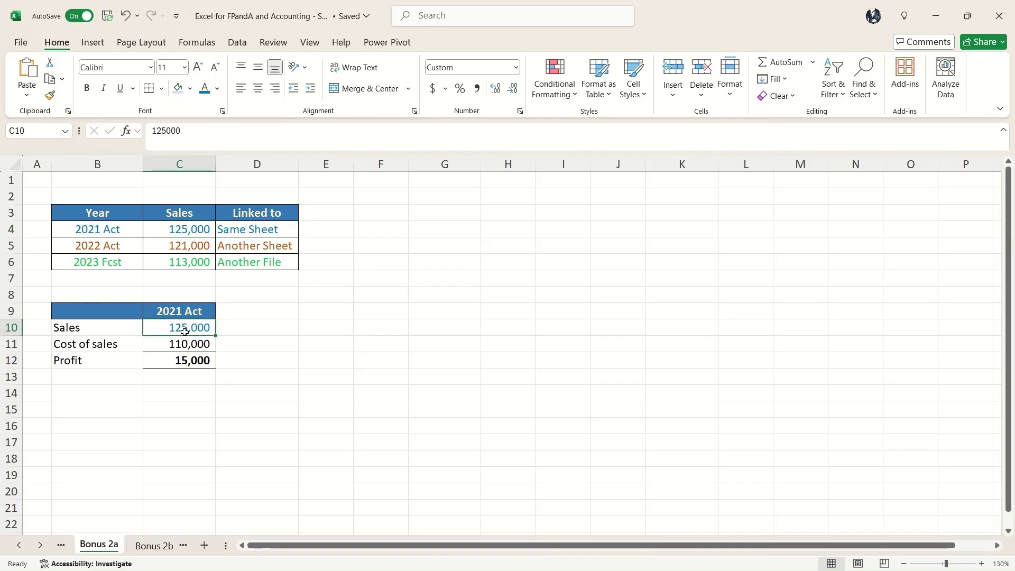
{"action": "left_click", "coordinate": [209, 230]}
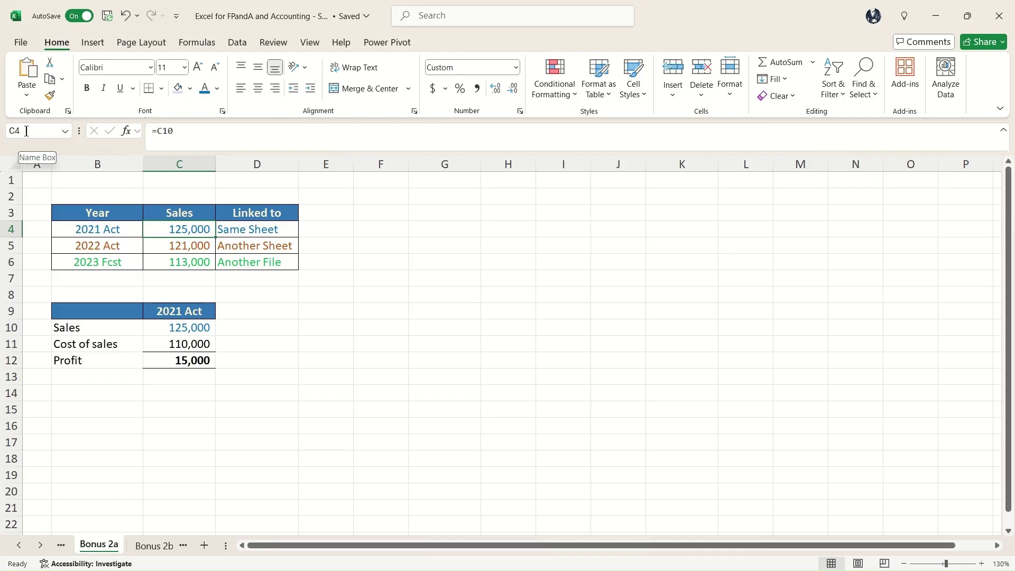
{"action": "key", "text": "ctrl+bracketleft"}
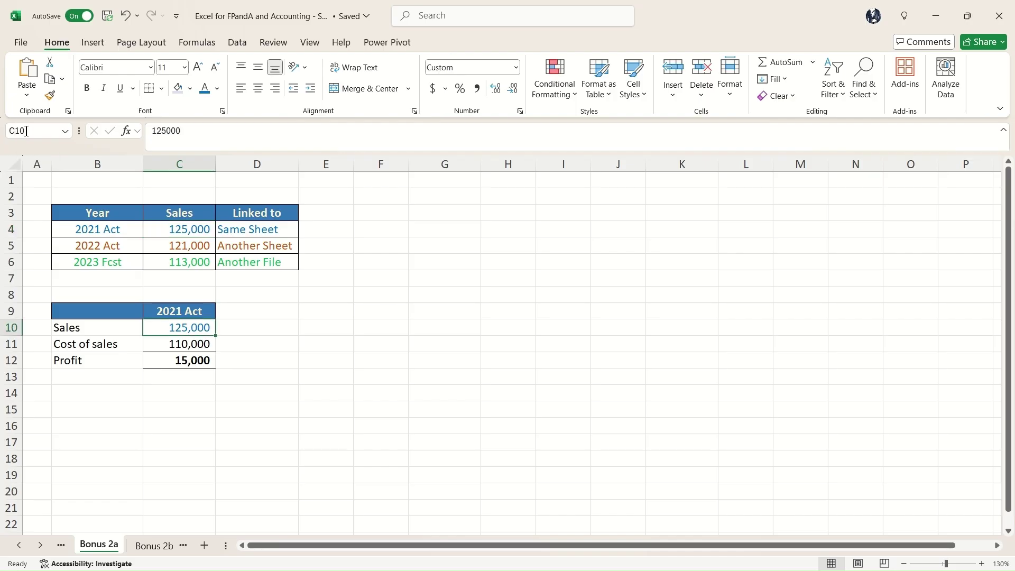
{"action": "left_click", "coordinate": [193, 221]}
{"action": "left_click", "coordinate": [194, 227]}
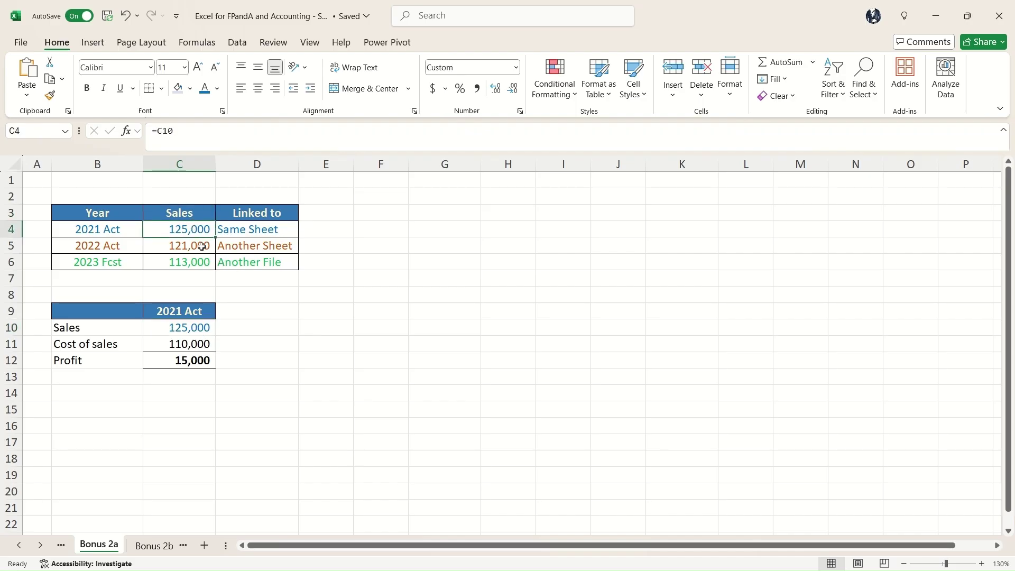
Follow the 2022 Act sales link in C5 to its source cell on the Bonus 2b sheet and return to Bonus 2a
{"action": "left_click", "coordinate": [202, 247]}
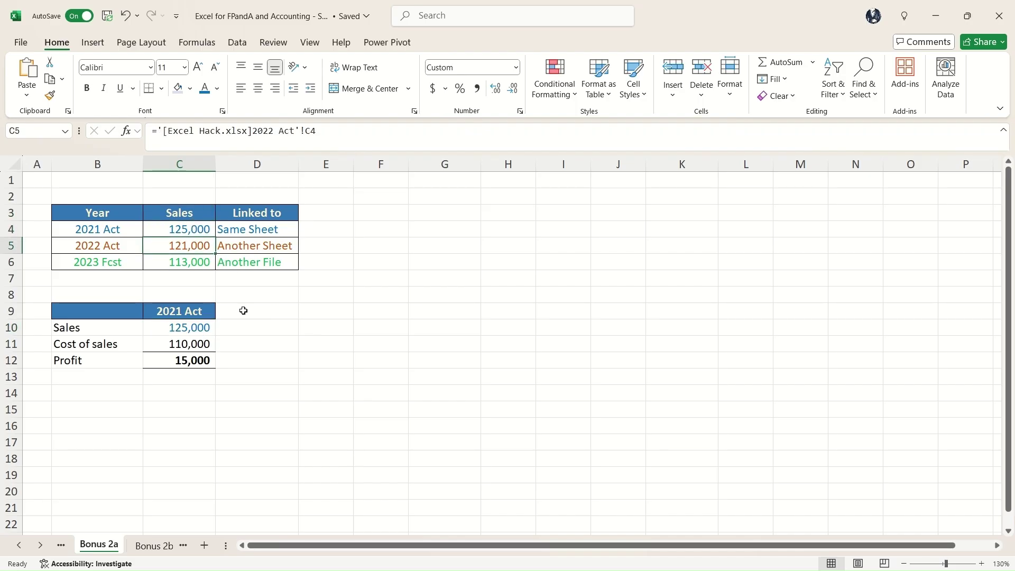
{"action": "left_click", "coordinate": [103, 241]}
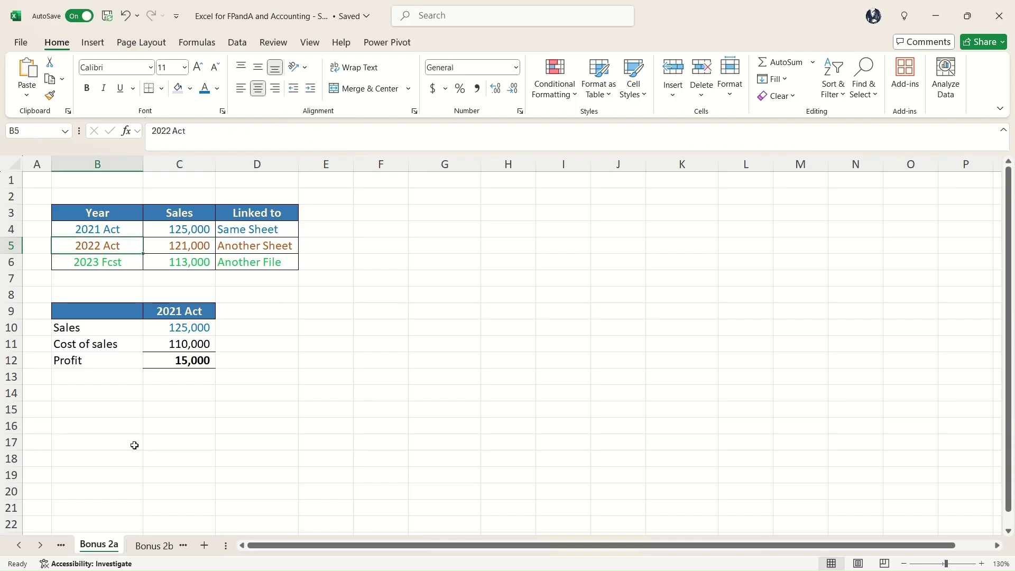
{"action": "key", "text": "Right"}
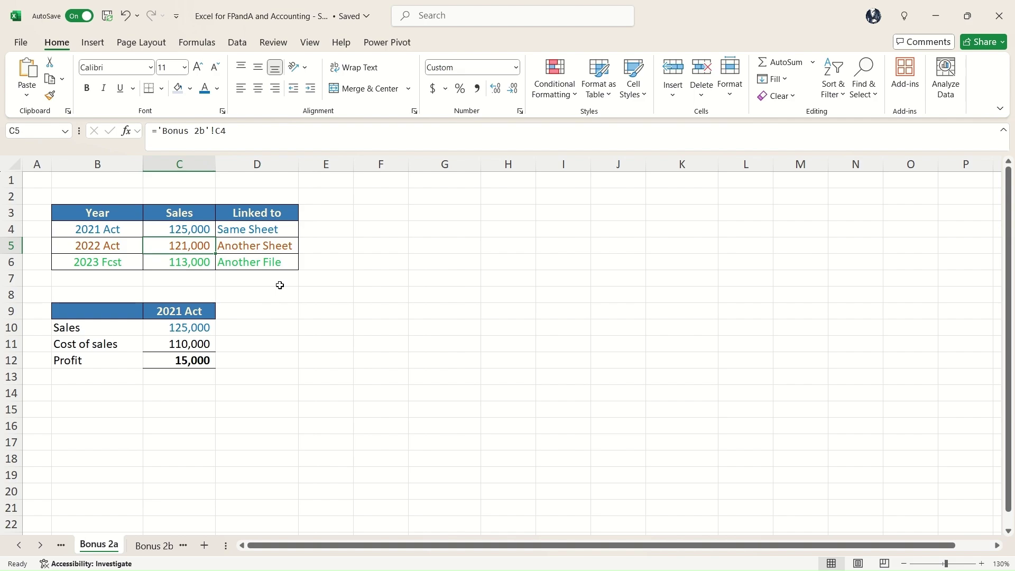
{"action": "key", "text": "ctrl+bracketleft"}
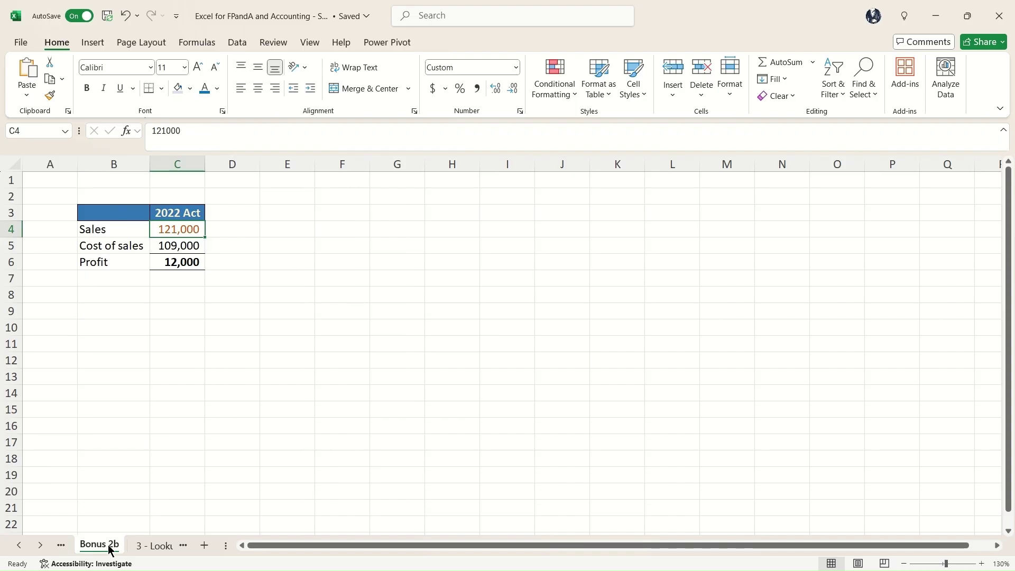
{"action": "left_click", "coordinate": [26, 549]}
{"action": "left_click", "coordinate": [90, 545]}
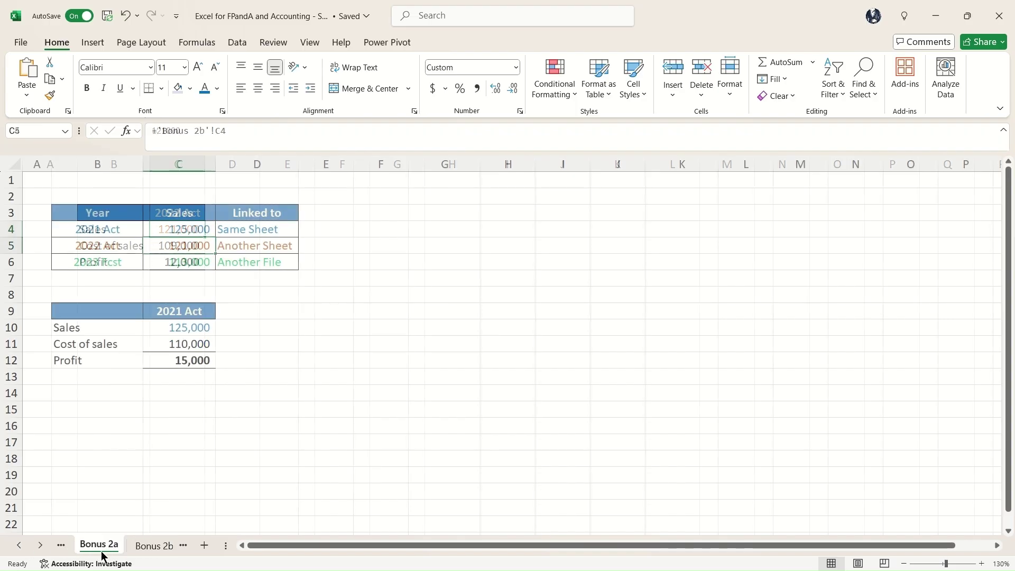
Follow the 2023 Fcst sales link in C6 to its source in the Linked File workbook and locate the workbook links command
{"action": "left_click", "coordinate": [210, 264]}
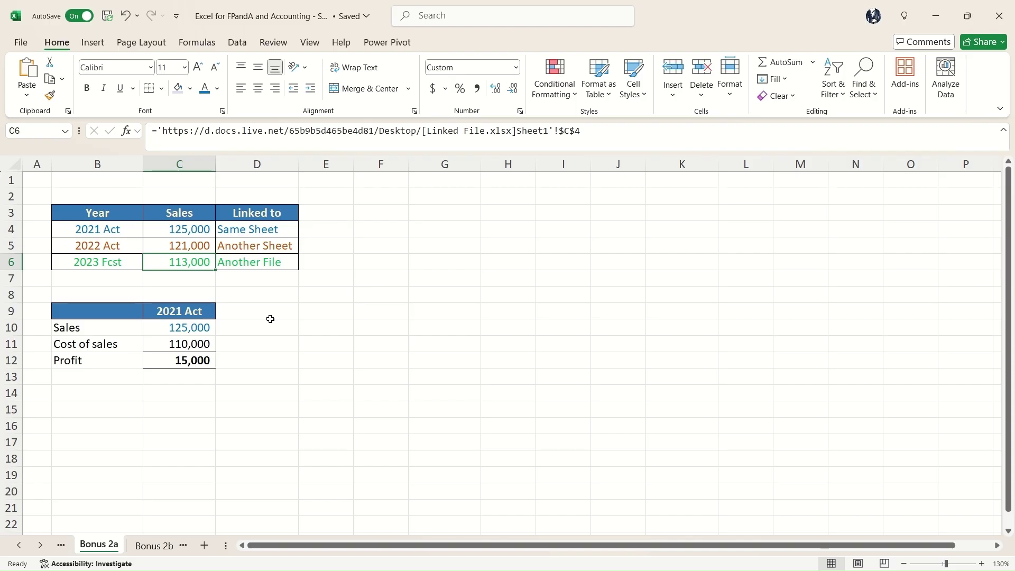
{"action": "key", "text": "ctrl+bracketleft"}
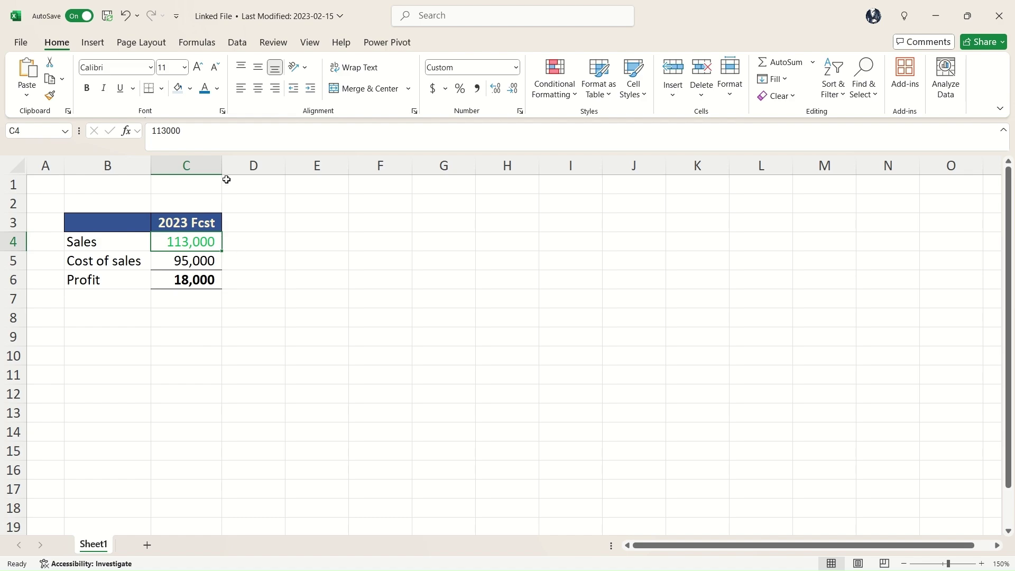
{"action": "left_click", "coordinate": [239, 42]}
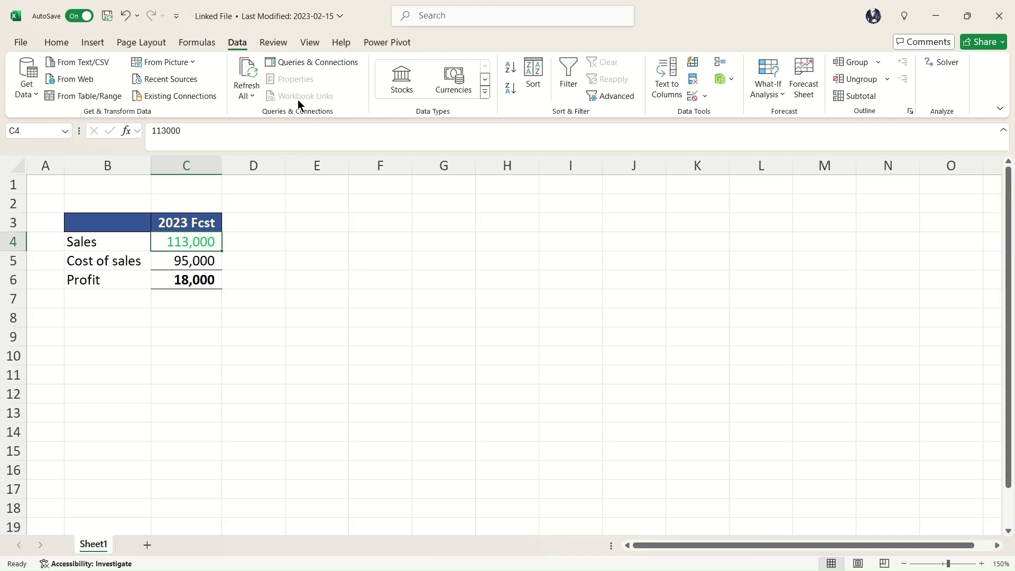
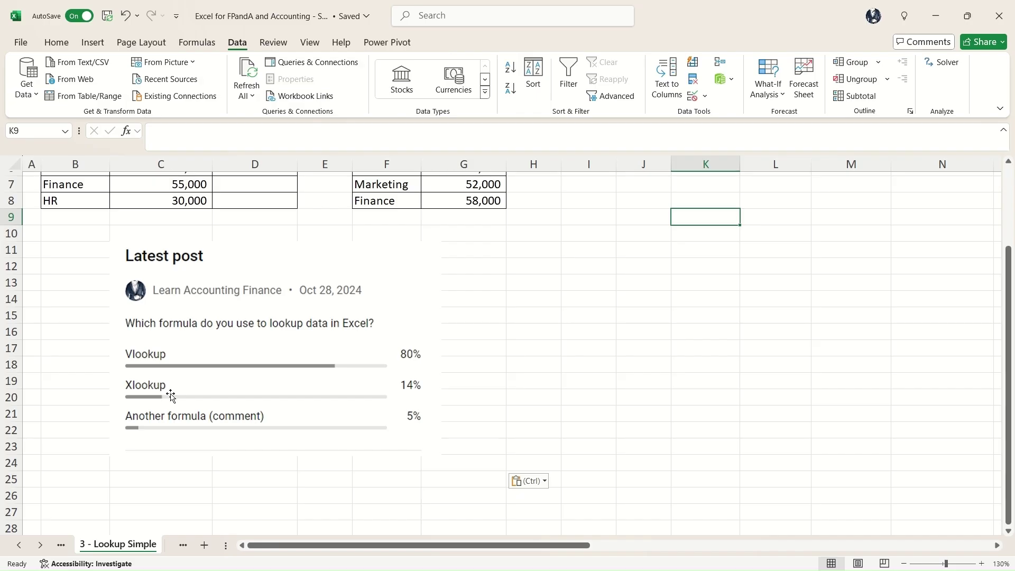
Examine the lookup formula poll and compare the budgeted and actual expense tables on the 3 - Lookup Simple sheet
{"action": "scroll", "coordinate": [172, 397], "scroll_direction": "up", "scroll_amount": 1}
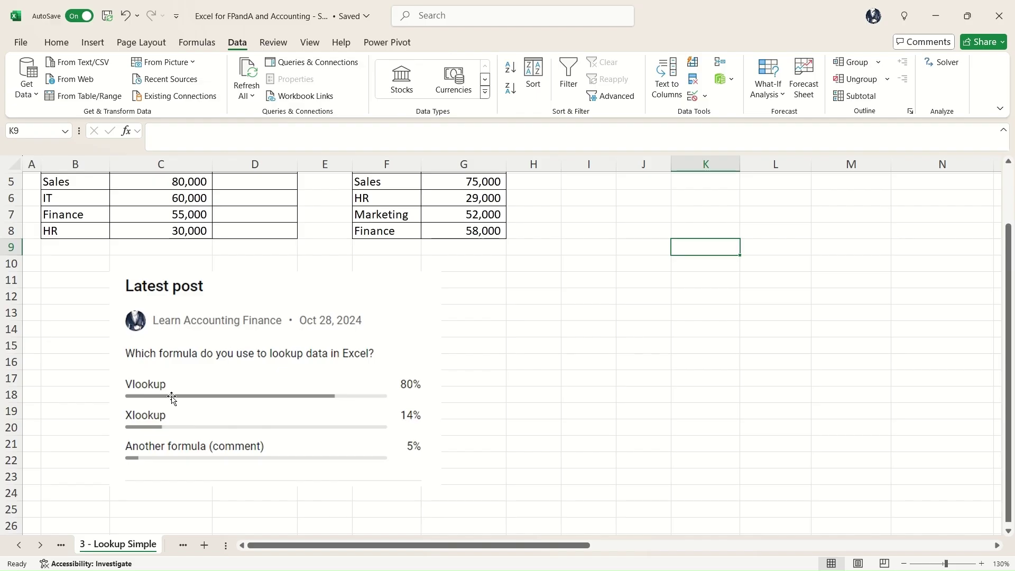
{"action": "scroll", "coordinate": [172, 398], "scroll_direction": "down", "scroll_amount": 1}
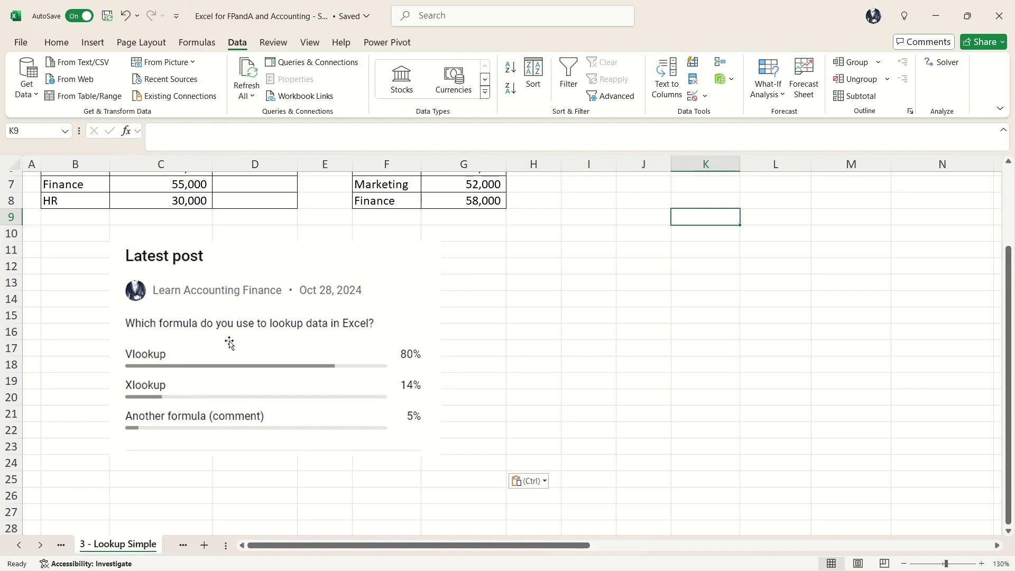
{"action": "scroll", "coordinate": [229, 343], "scroll_direction": "up", "scroll_amount": 2}
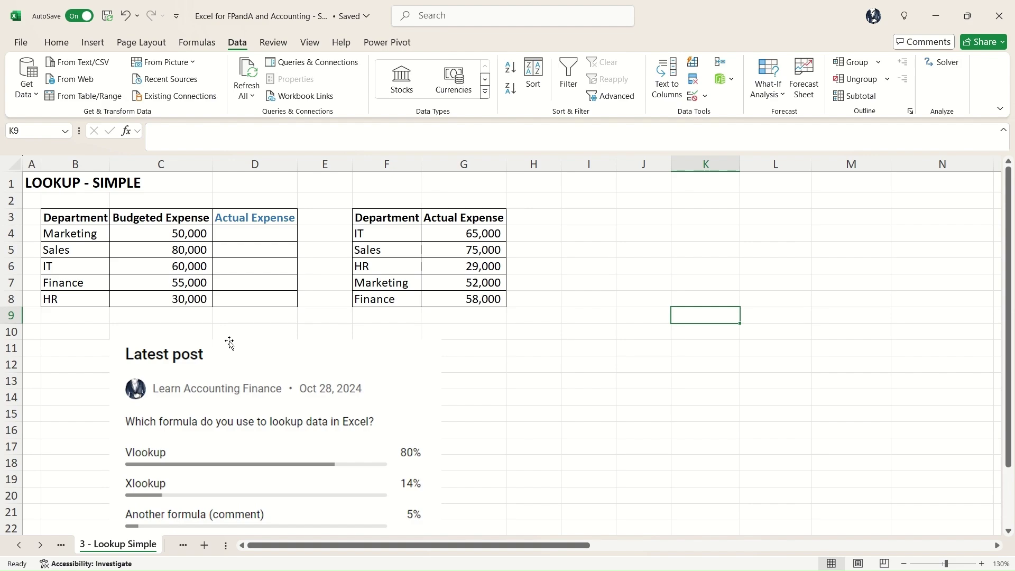
{"action": "scroll", "coordinate": [228, 347], "scroll_direction": "down", "scroll_amount": 2}
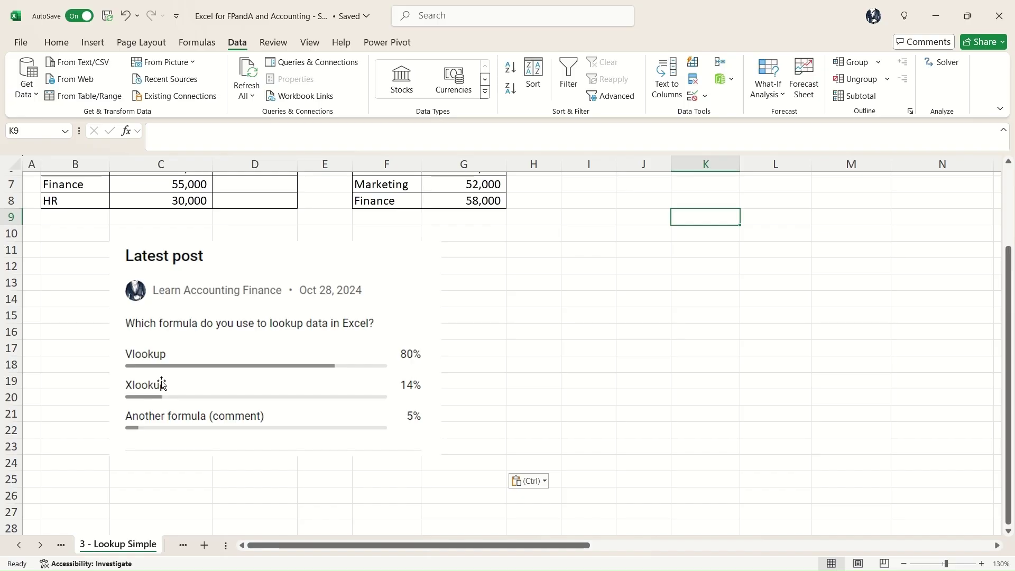
{"action": "scroll", "coordinate": [162, 384], "scroll_direction": "up", "scroll_amount": 2}
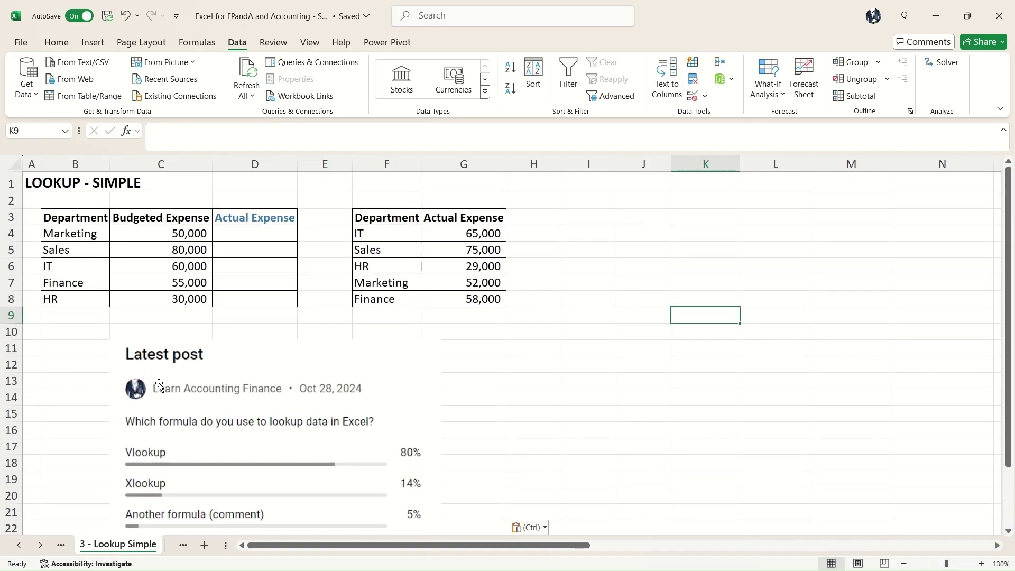
{"action": "left_click", "coordinate": [258, 233]}
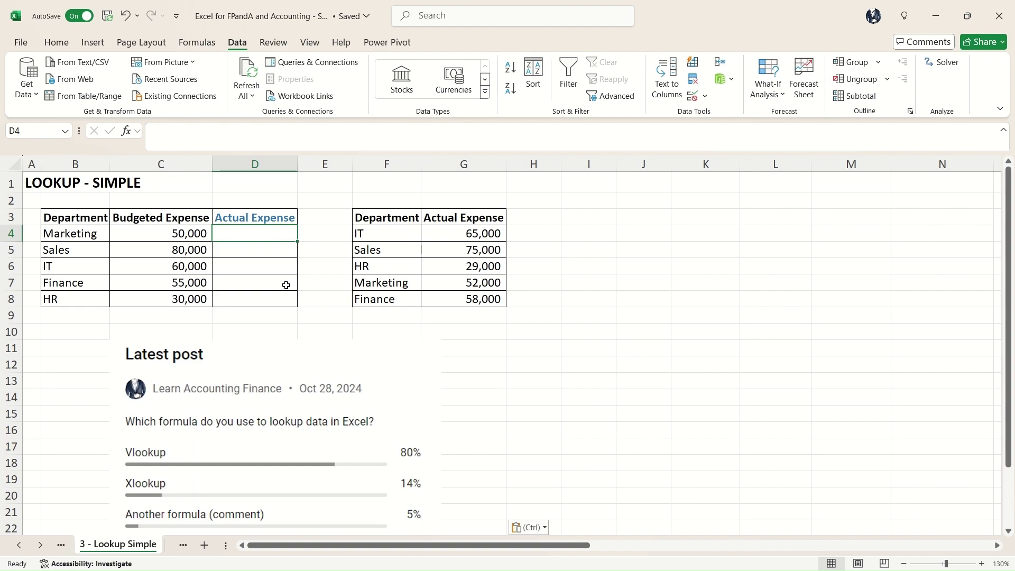
{"action": "left_click", "coordinate": [169, 220]}
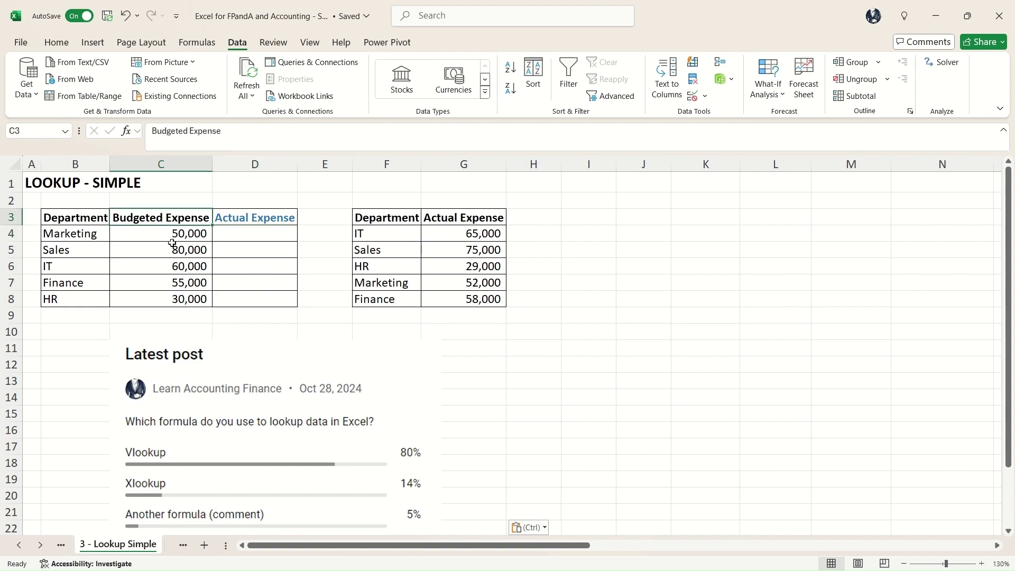
{"action": "left_click_drag", "start_coordinate": [264, 235], "coordinate": [273, 299]}
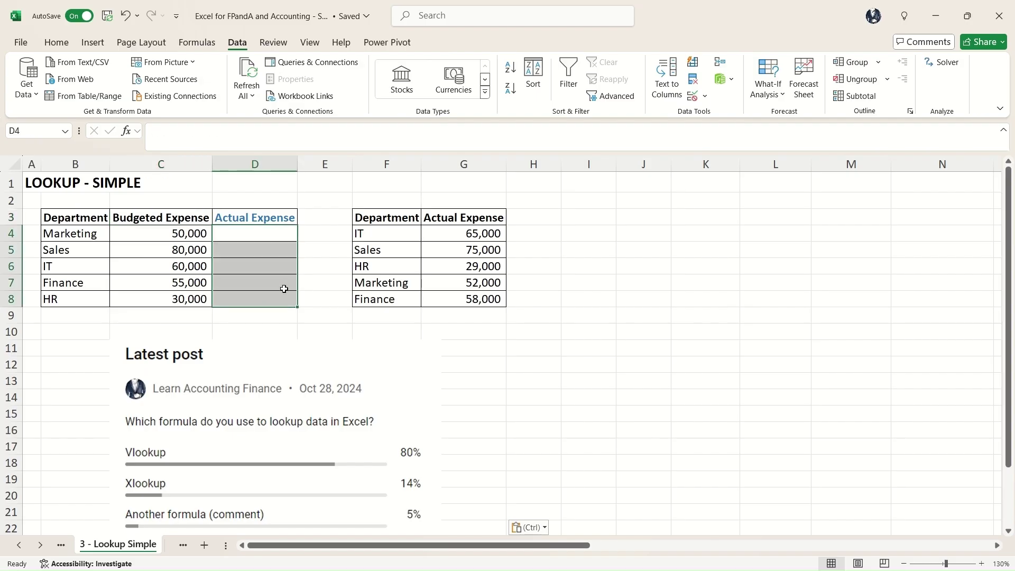
{"action": "left_click_drag", "start_coordinate": [376, 224], "coordinate": [483, 297]}
{"action": "left_click_drag", "start_coordinate": [401, 232], "coordinate": [467, 299]}
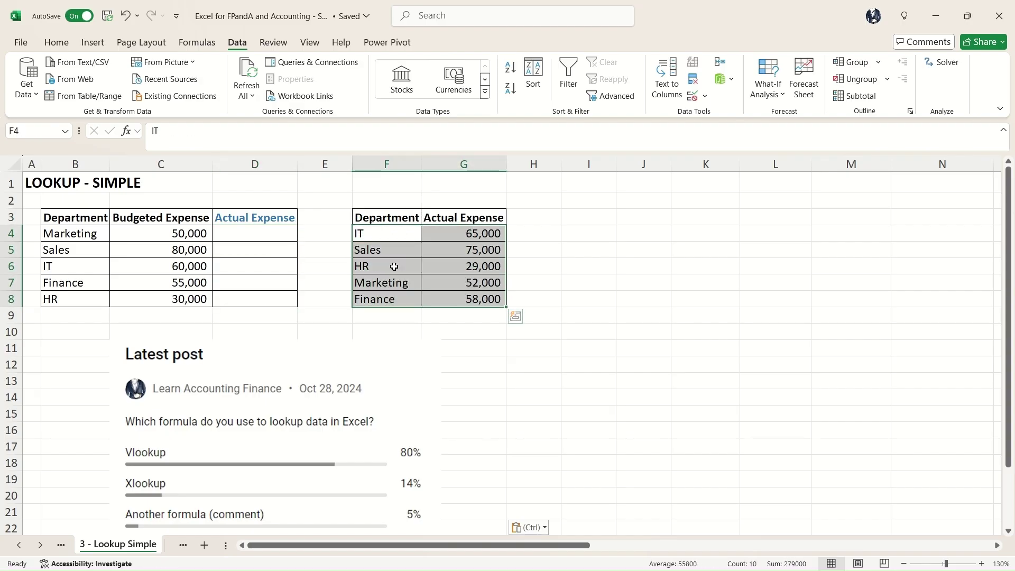
{"action": "left_click", "coordinate": [387, 233]}
Try linking the Marketing actual expense in D4 directly to G4, and undo the entry
{"action": "left_click", "coordinate": [267, 233]}
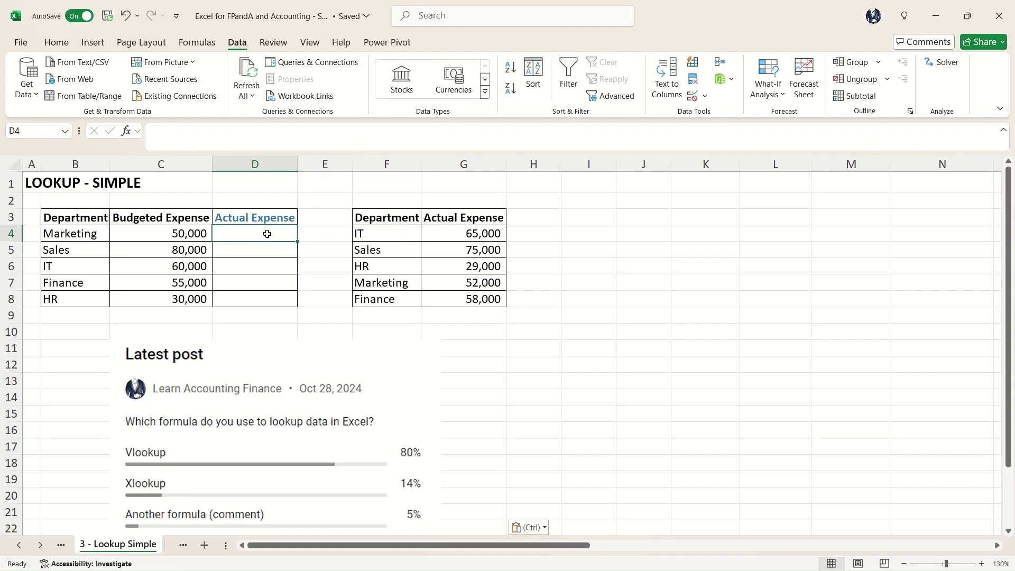
{"action": "type", "text": "="}
{"action": "left_click", "coordinate": [486, 230]}
{"action": "key", "text": "Return"}
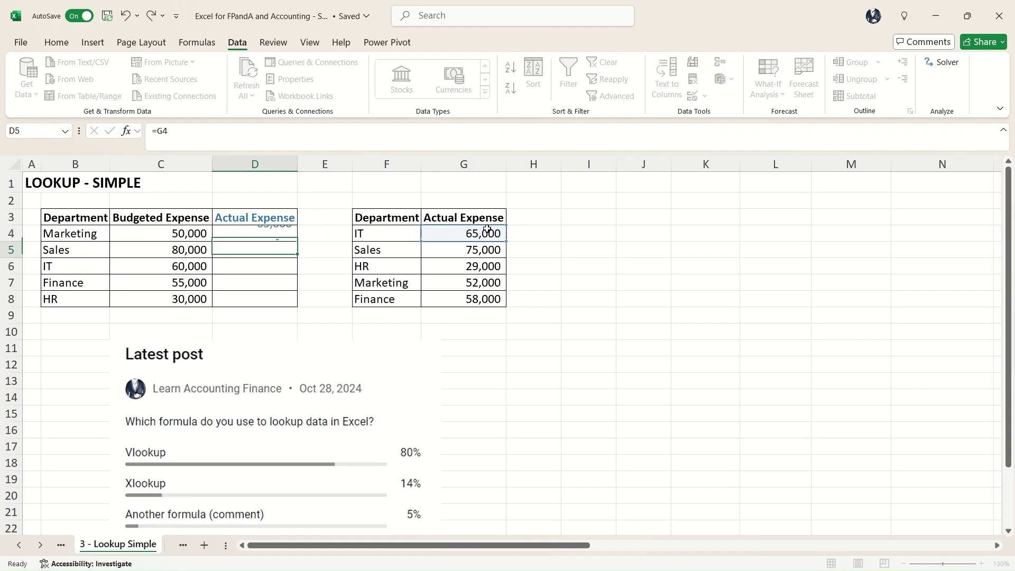
{"action": "key", "text": "ctrl+z"}
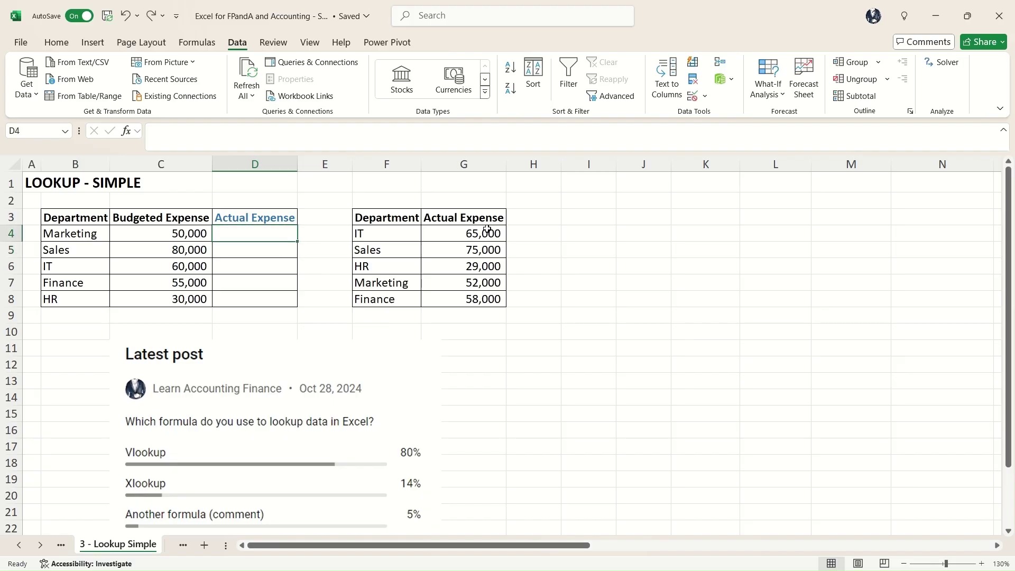
Begin an XLOOKUP formula in D4 with the Marketing department in B4 as the lookup value
{"action": "type", "text": "="}
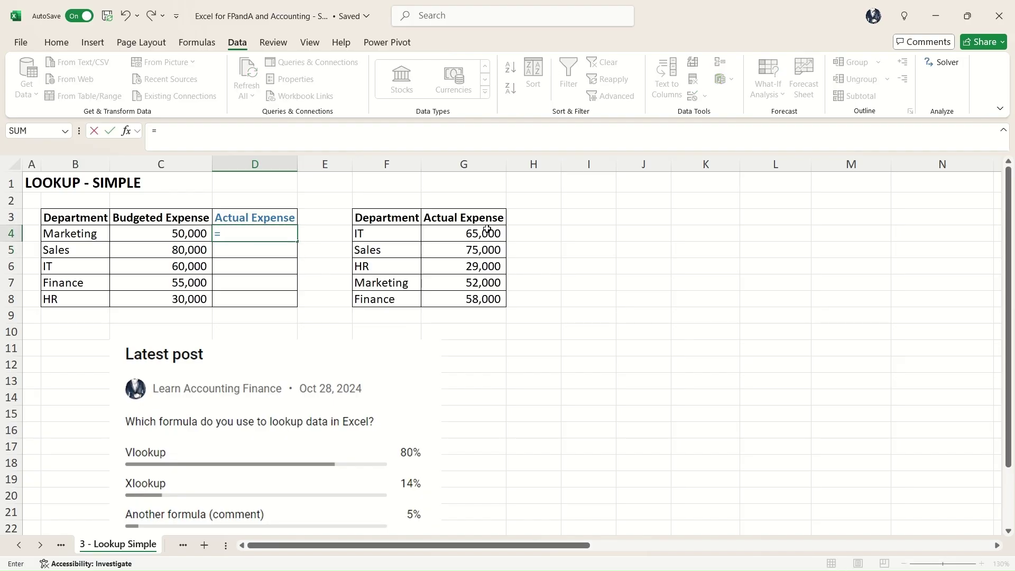
{"action": "type", "text": "xlookup"}
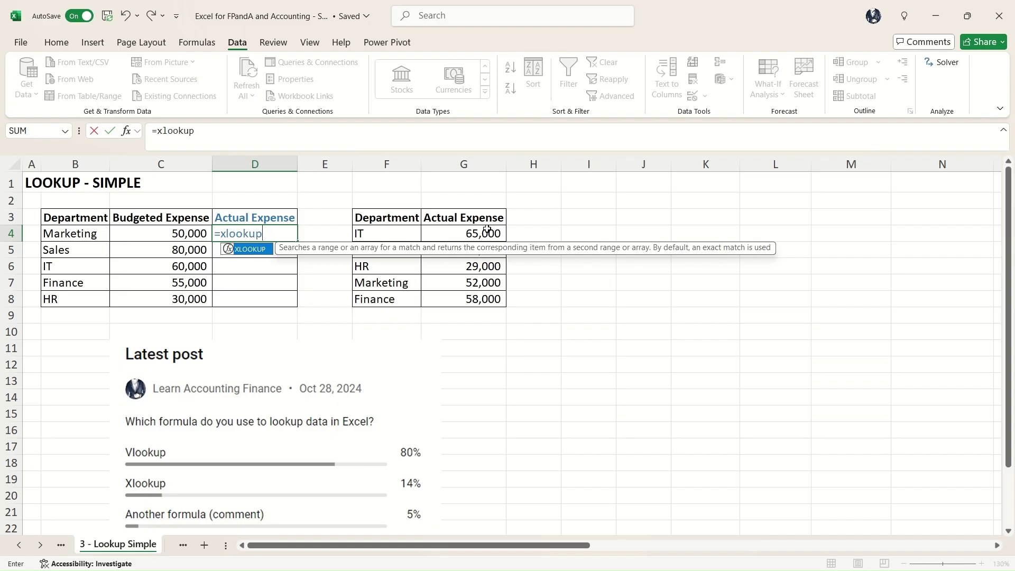
{"action": "type", "text": "("}
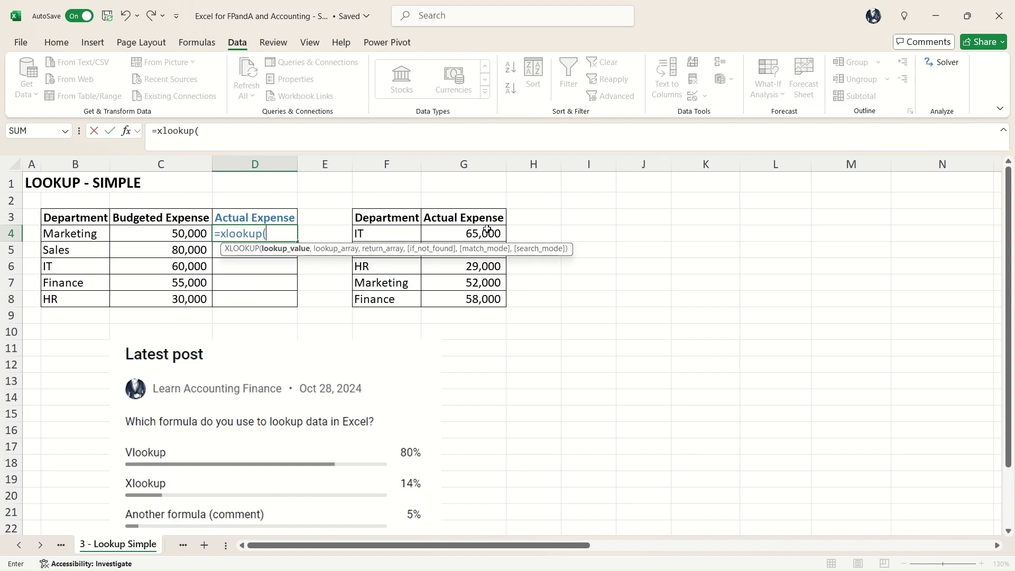
{"action": "left_click", "coordinate": [79, 240]}
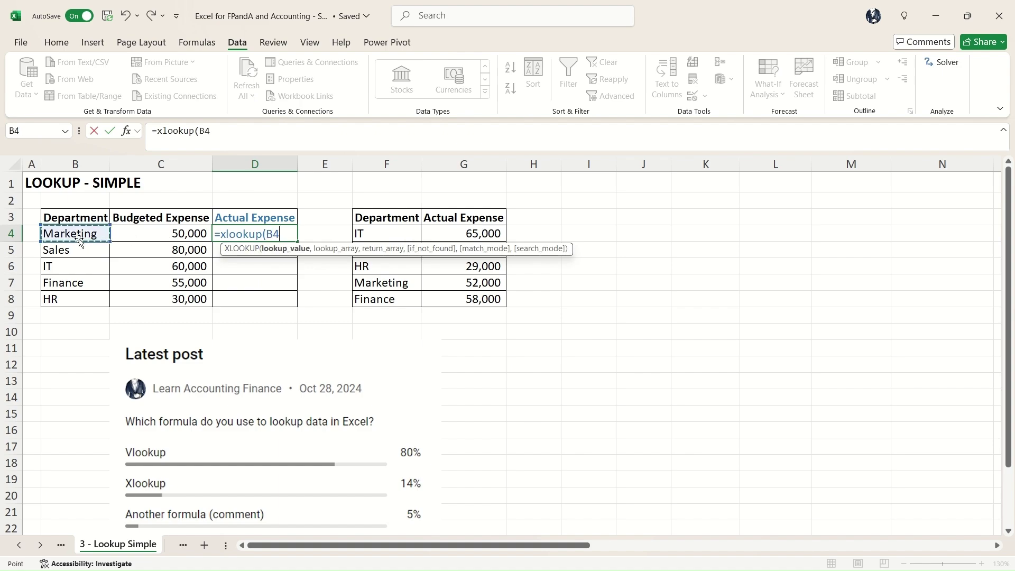
{"action": "type", "text": ","}
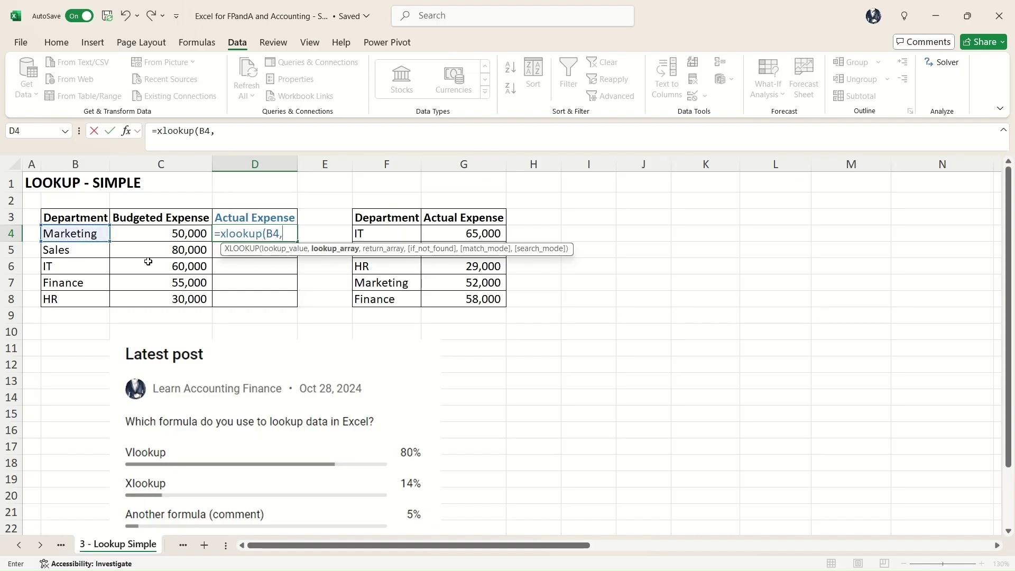
Set the XLOOKUP lookup array to the departments in F4:F8 instead of the whole column F
{"action": "left_click", "coordinate": [387, 164]}
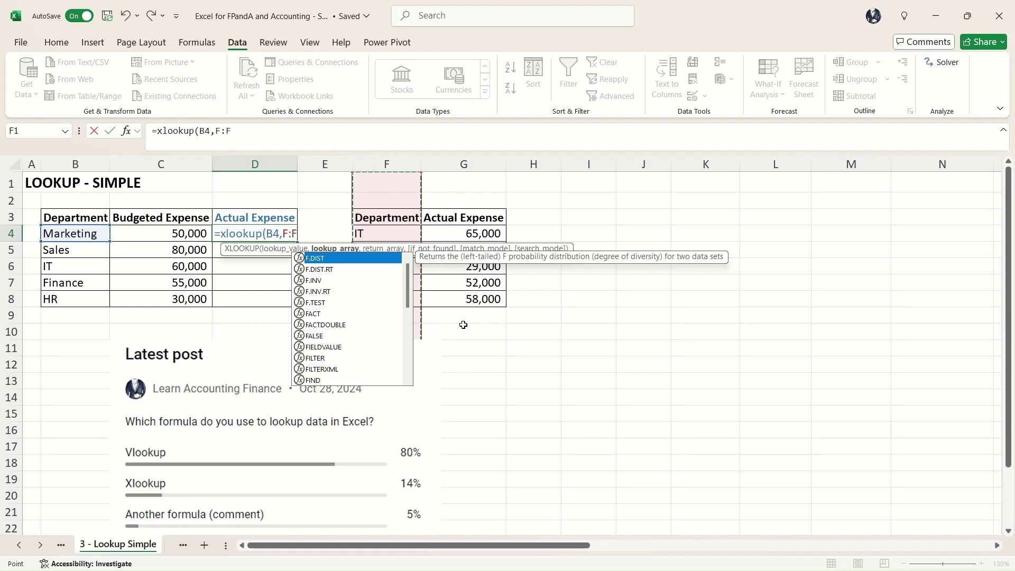
{"action": "left_click", "coordinate": [290, 234]}
{"action": "key", "text": "BackSpace"}
{"action": "left_click_drag", "start_coordinate": [389, 233], "coordinate": [393, 295]}
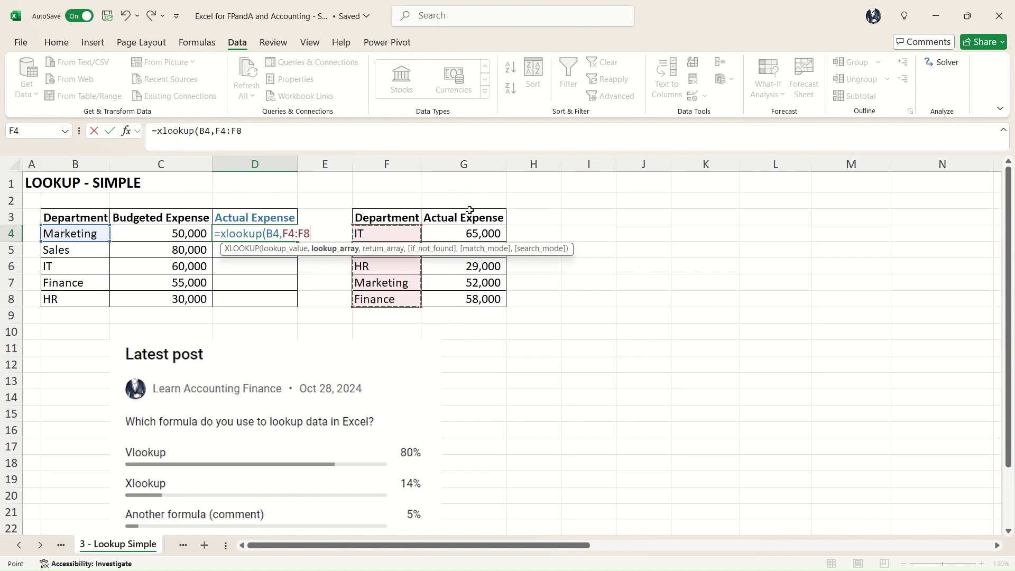
Complete the XLOOKUP formula in D4 with whole column F as the lookup array and whole column G as the return array
{"action": "left_click", "coordinate": [389, 163]}
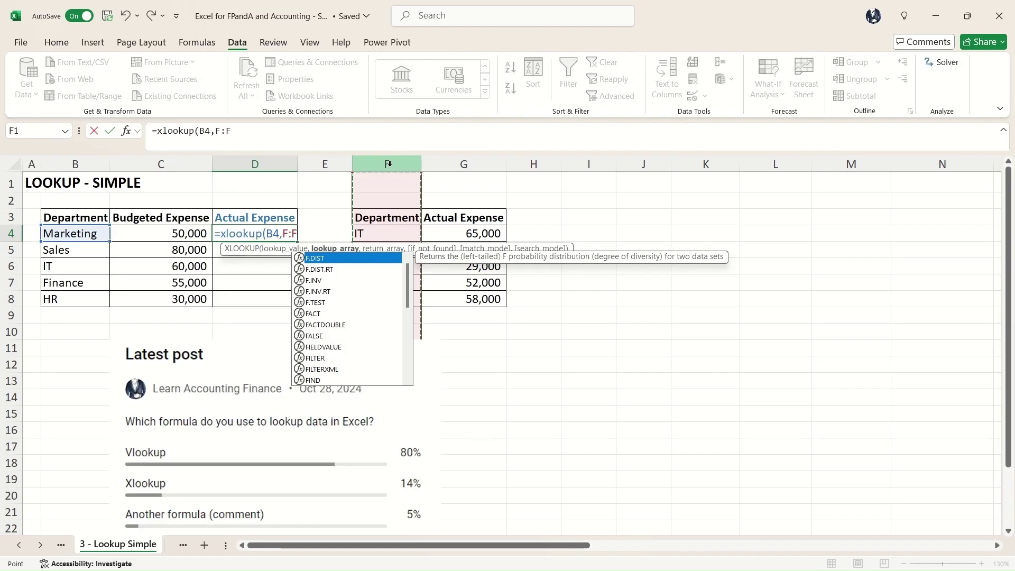
{"action": "type", "text": ","}
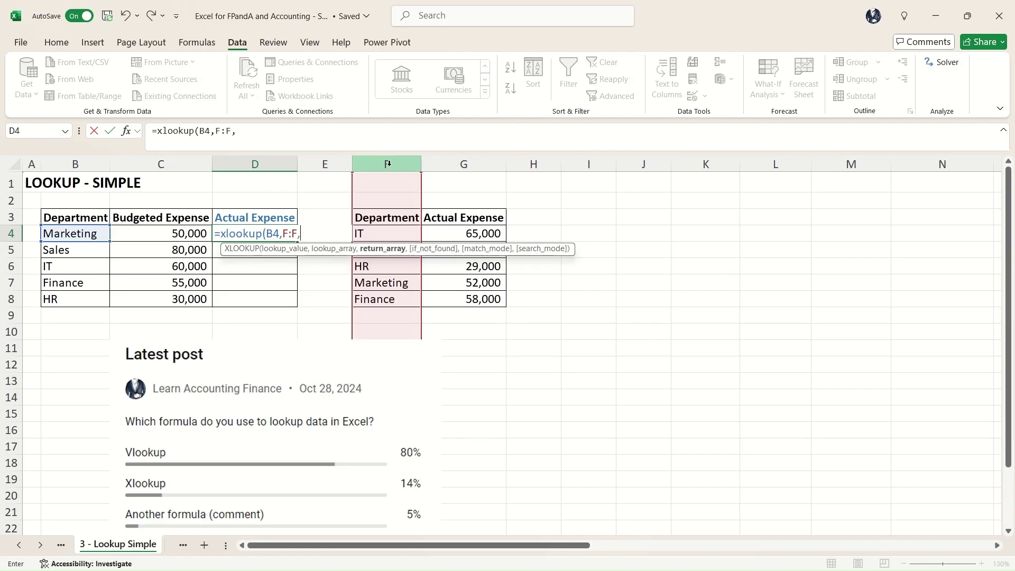
{"action": "left_click", "coordinate": [485, 162]}
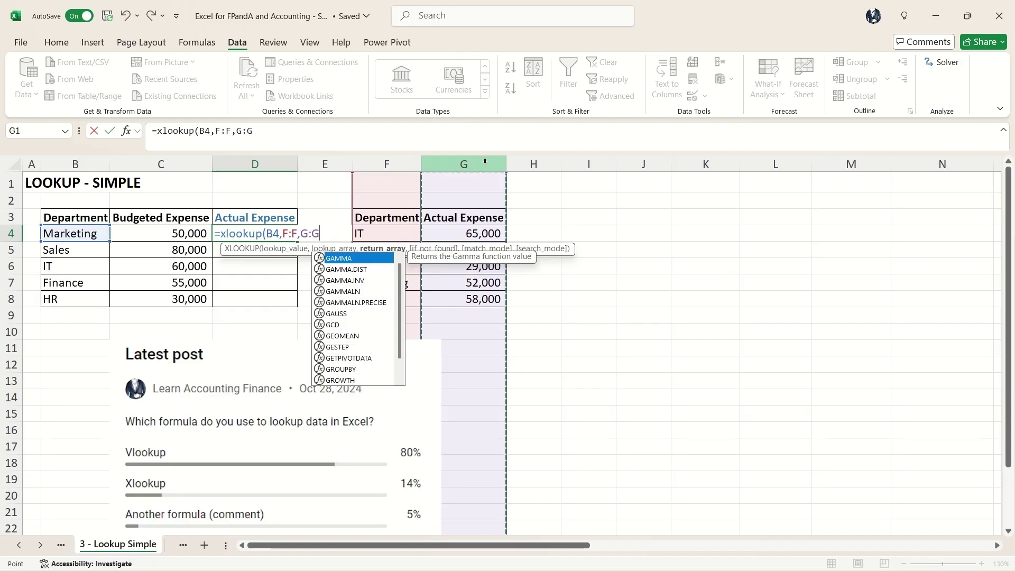
{"action": "type", "text": ")"}
{"action": "key", "text": "Return"}
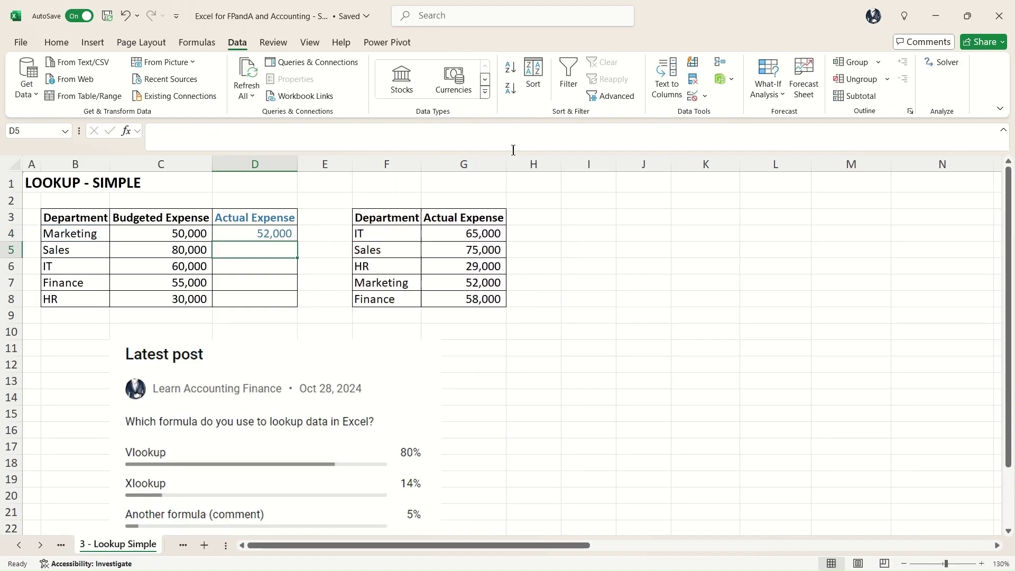
Check the Marketing result in D4 against G7, and fill the XLOOKUP formula down through D8
{"action": "key", "text": "Up"}
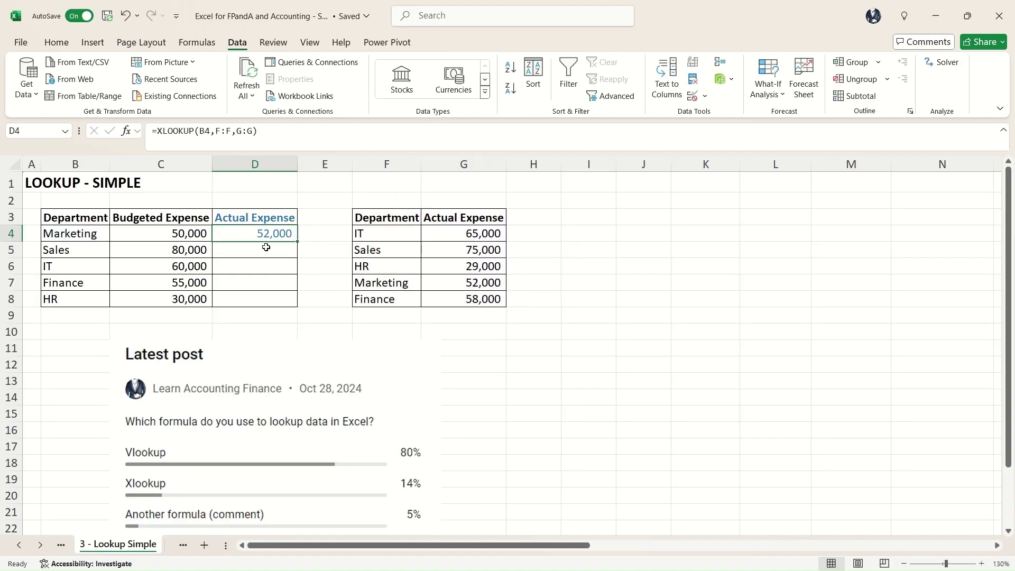
{"action": "left_click", "coordinate": [490, 286]}
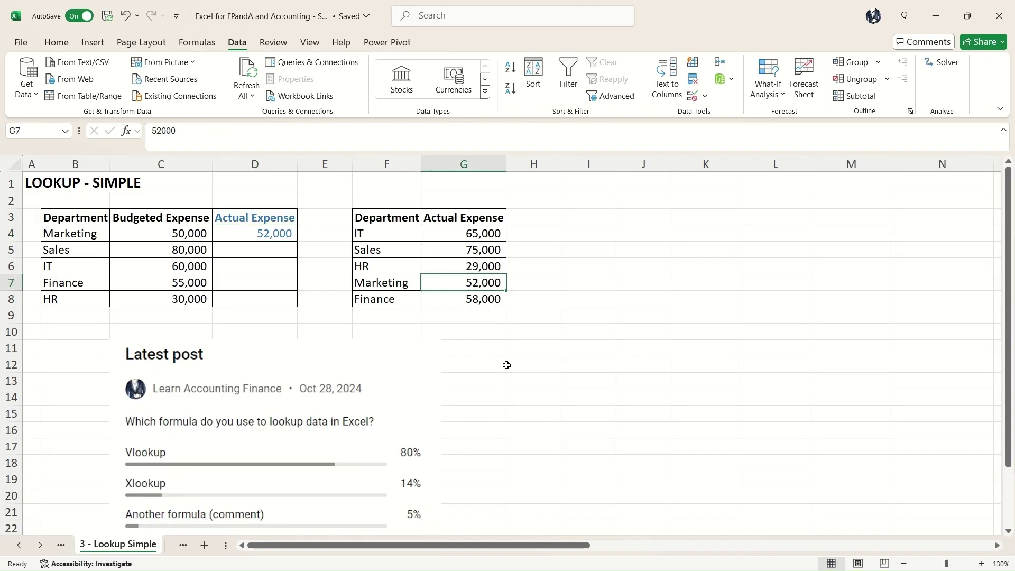
{"action": "left_click", "coordinate": [272, 231]}
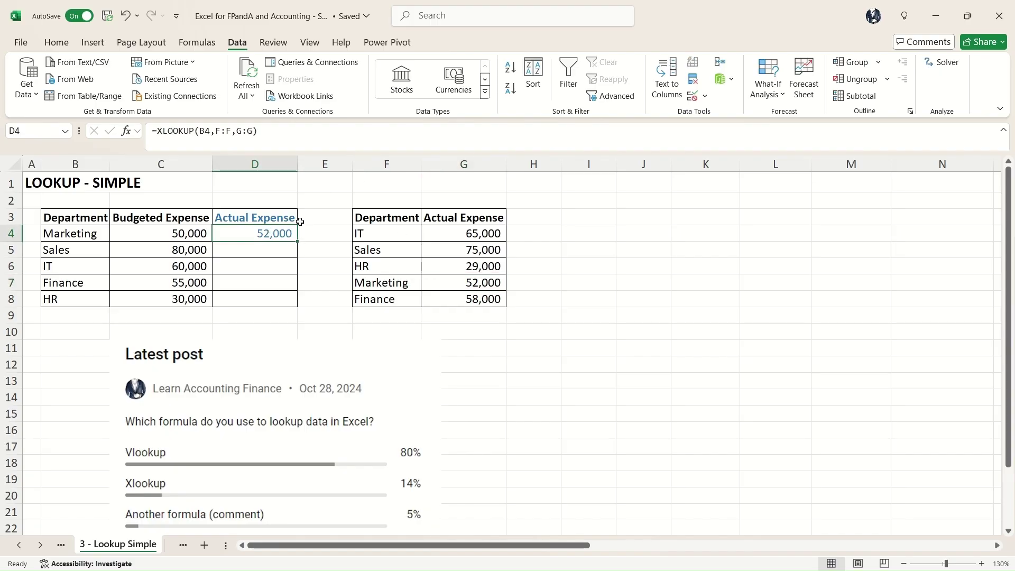
{"action": "key", "text": "F2"}
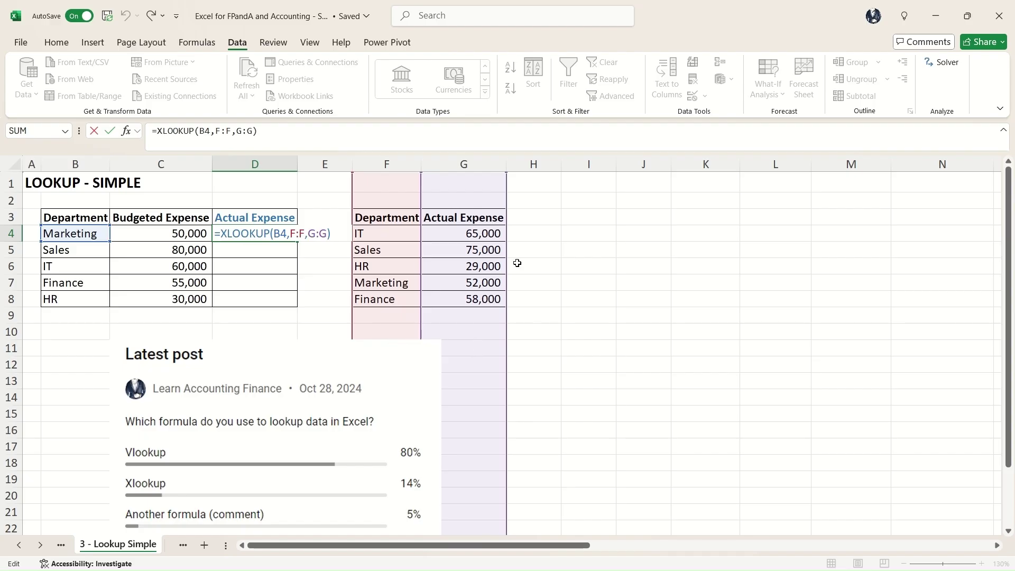
{"action": "key", "text": "ctrl+Return"}
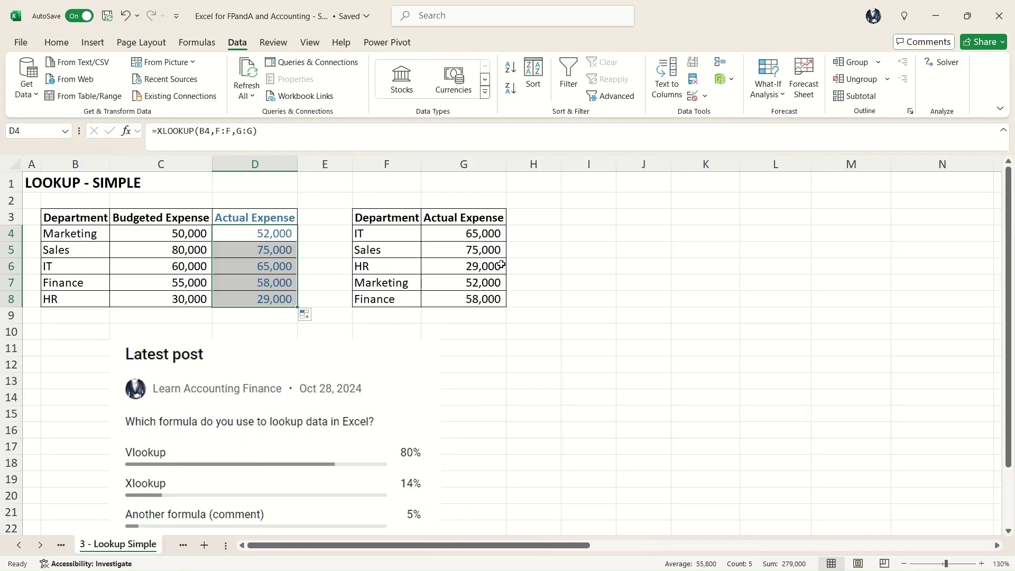
Examine the customer, product and region criteria columns on the 3b - Lookup Multiple sheet
{"action": "key", "text": "ctrl+Page_Down"}
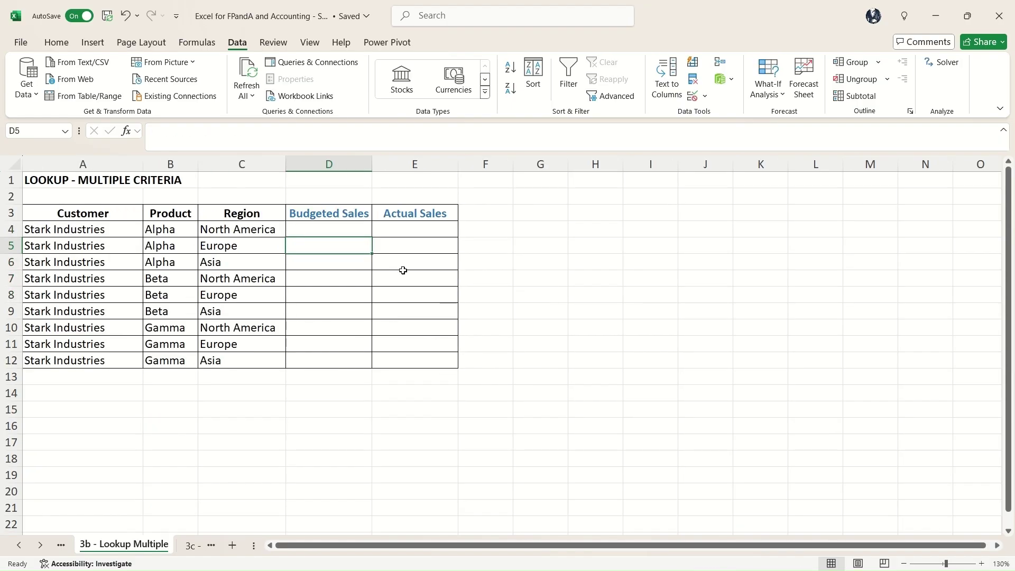
{"action": "left_click", "coordinate": [233, 229]}
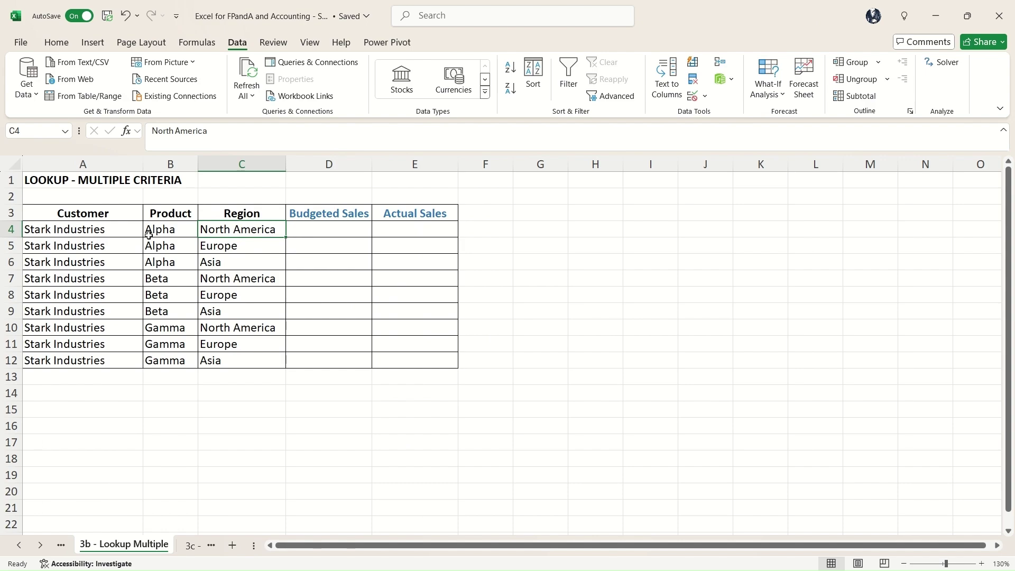
{"action": "left_click_drag", "start_coordinate": [102, 224], "coordinate": [106, 361]}
{"action": "left_click", "coordinate": [166, 216]}
{"action": "left_click_drag", "start_coordinate": [165, 216], "coordinate": [164, 361]}
{"action": "left_click_drag", "start_coordinate": [241, 214], "coordinate": [240, 360]}
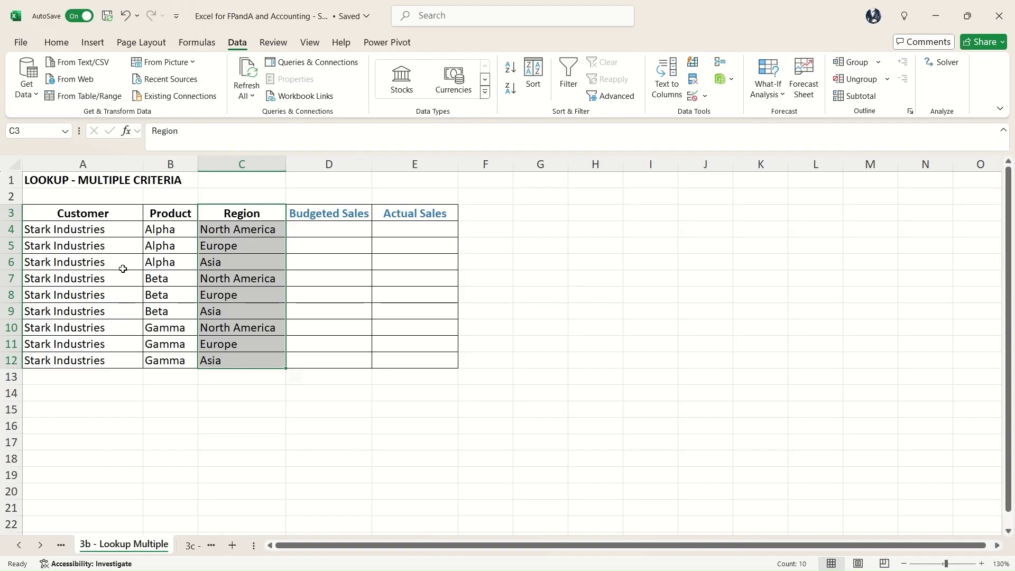
Examine the customer, product, region and budgeted sales columns on the 3c - Lookup Data sheet
{"action": "left_click", "coordinate": [188, 546]}
{"action": "left_click", "coordinate": [227, 305]}
{"action": "left_click_drag", "start_coordinate": [122, 247], "coordinate": [135, 509]}
{"action": "left_click_drag", "start_coordinate": [228, 246], "coordinate": [216, 394]}
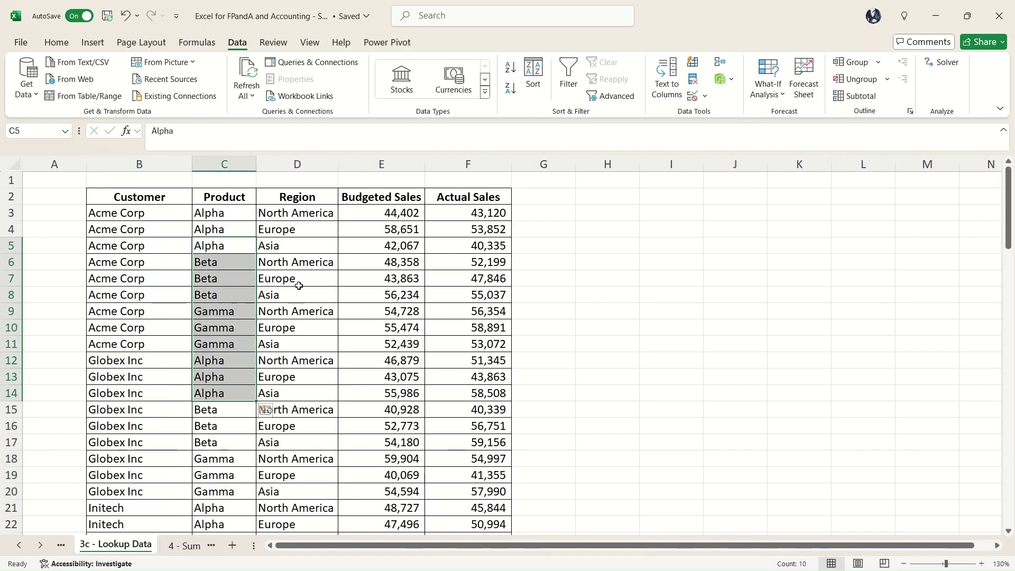
{"action": "left_click_drag", "start_coordinate": [296, 281], "coordinate": [296, 394]}
{"action": "left_click", "coordinate": [401, 265]}
{"action": "left_click_drag", "start_coordinate": [402, 280], "coordinate": [394, 394]}
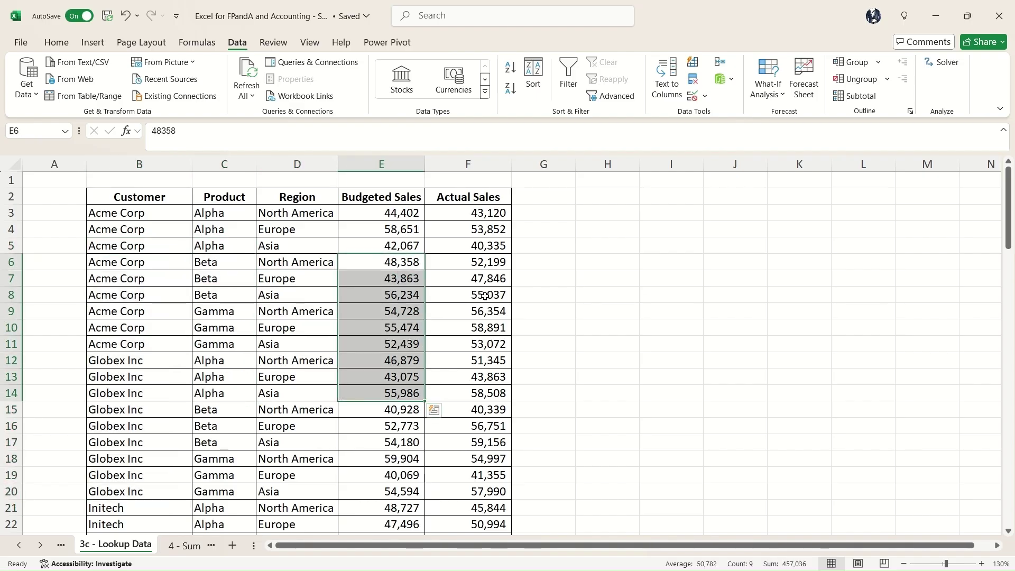
Return to the 3b - Lookup Multiple sheet and enter the heading Concatenate in G3
{"action": "left_click", "coordinate": [19, 545]}
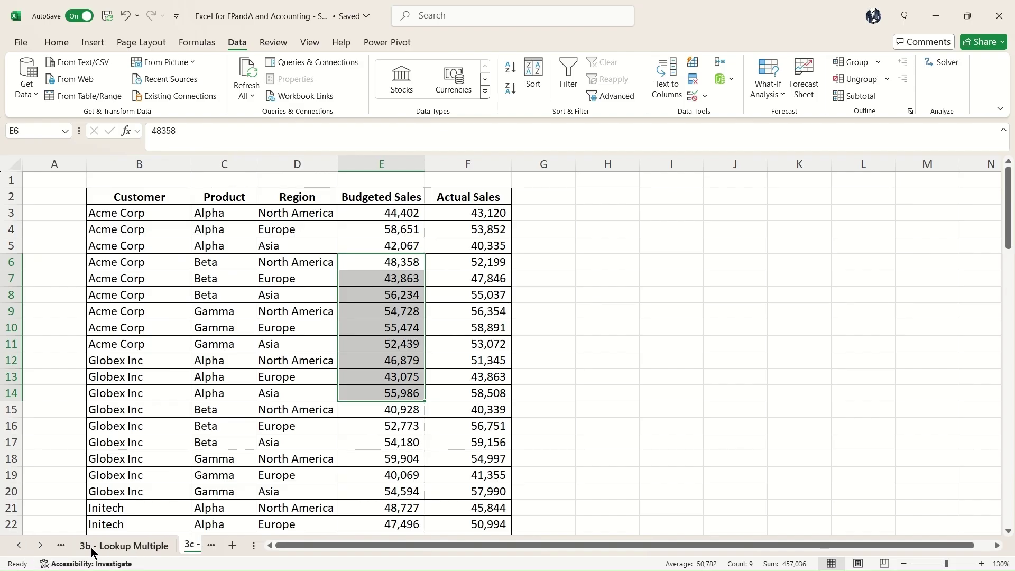
{"action": "left_click", "coordinate": [95, 545]}
{"action": "left_click_drag", "start_coordinate": [77, 232], "coordinate": [81, 362]}
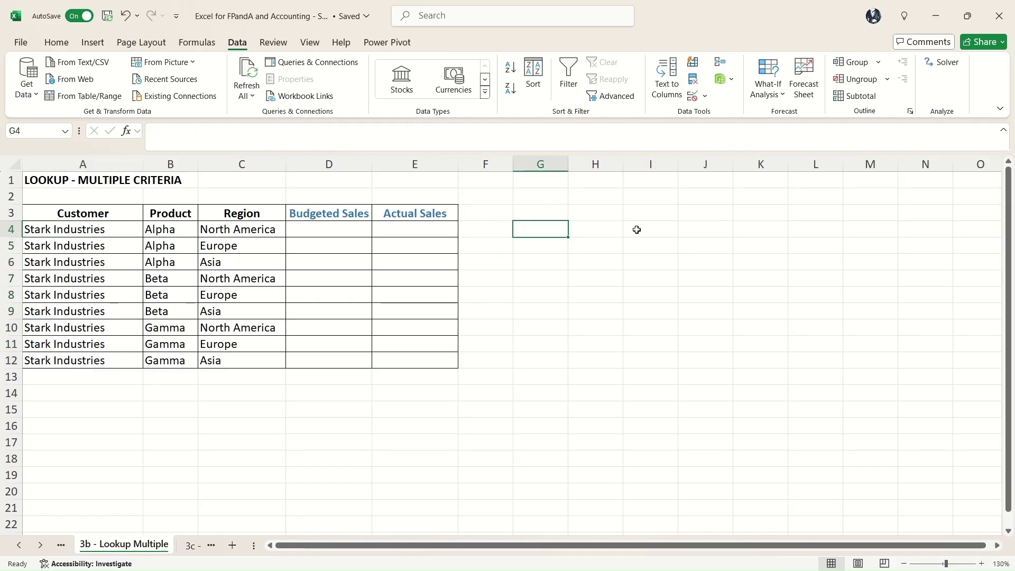
{"action": "key", "text": "Up"}
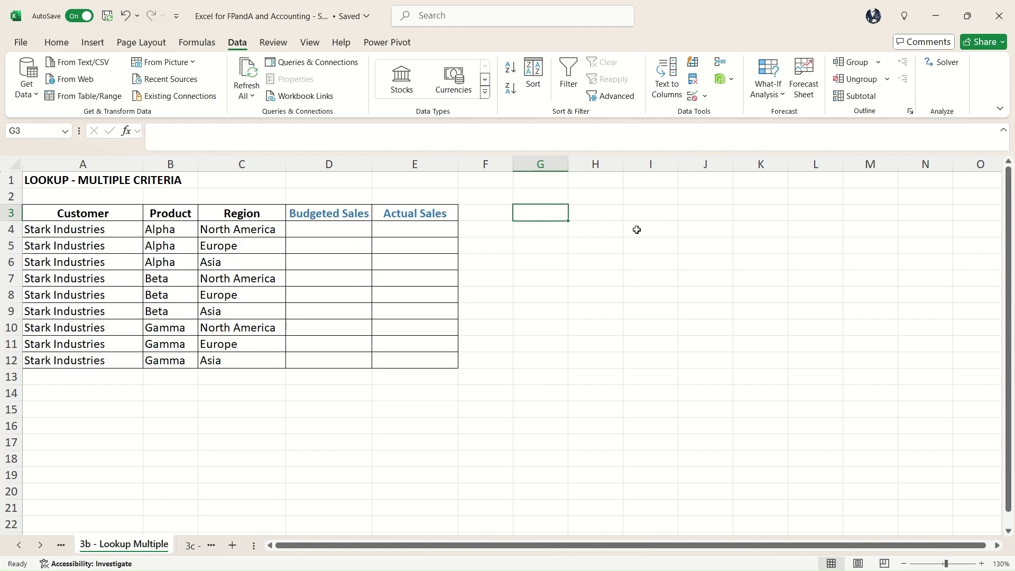
{"action": "type", "text": "Concatenate"}
{"action": "key", "text": "Return"}
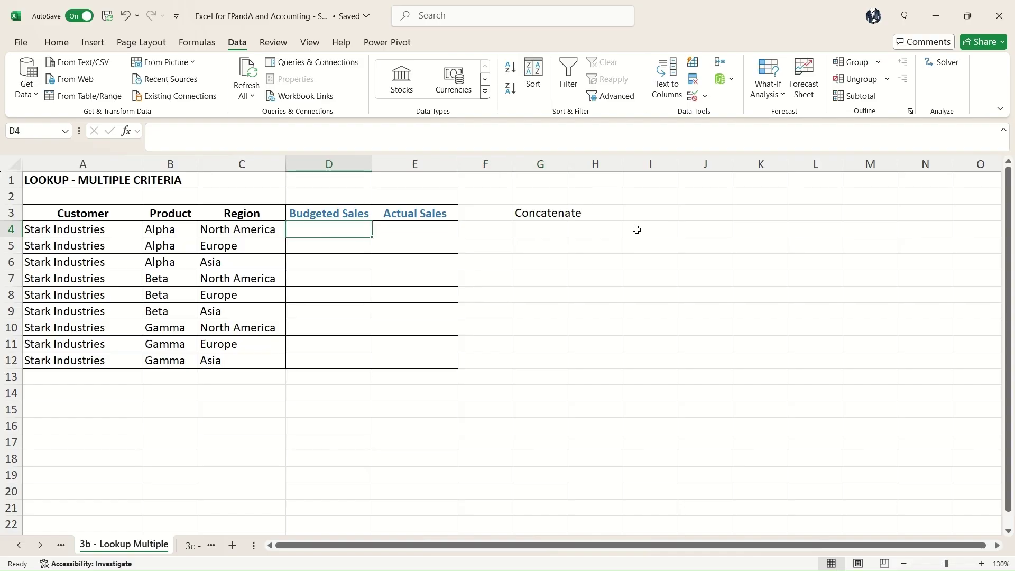
Enter a CONCATENATE formula in G4 that joins the customer, product and region from A4, B4 and C4
{"action": "type", "text": "=conca"}
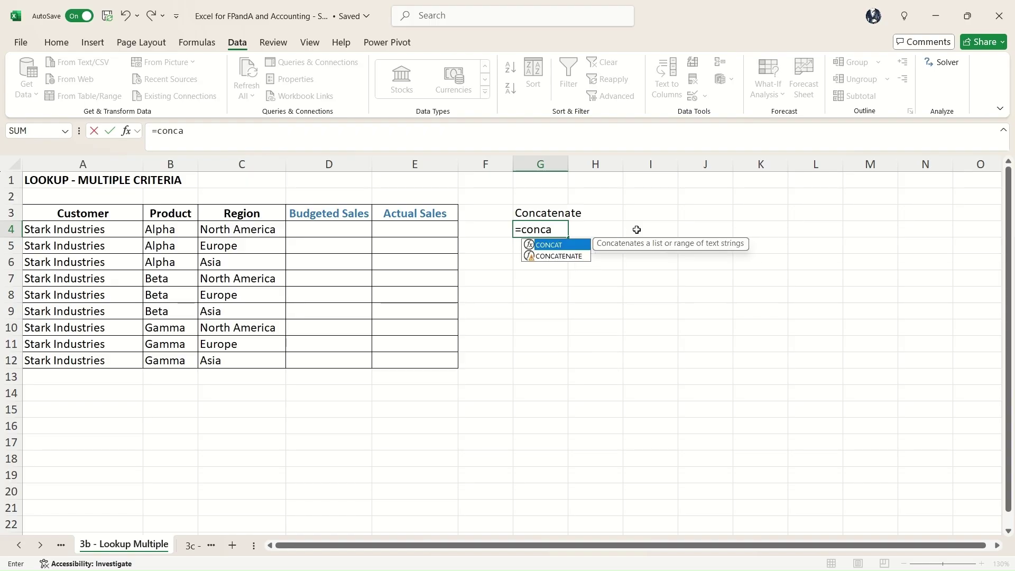
{"action": "type", "text": "tenate"}
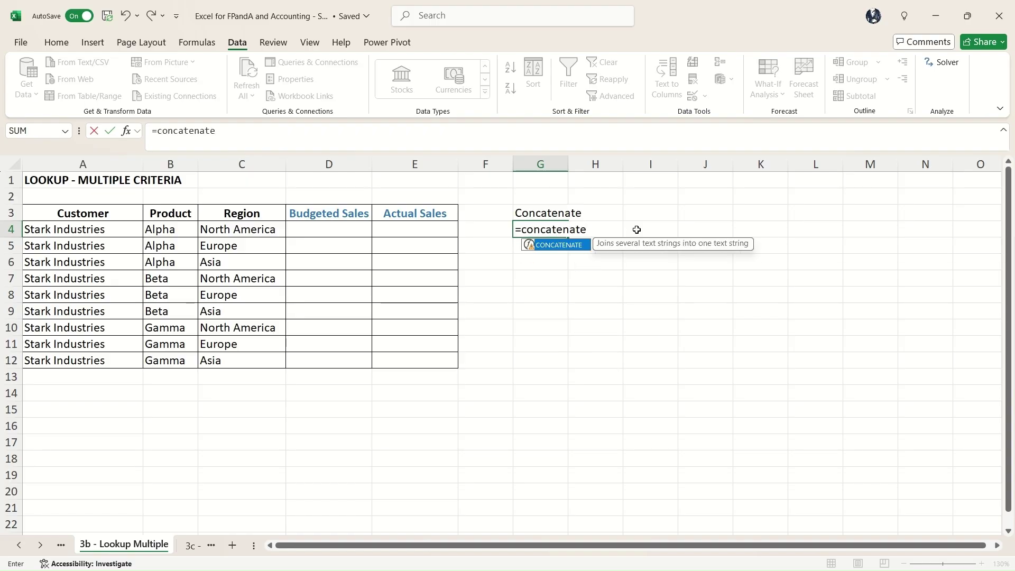
{"action": "type", "text": "("}
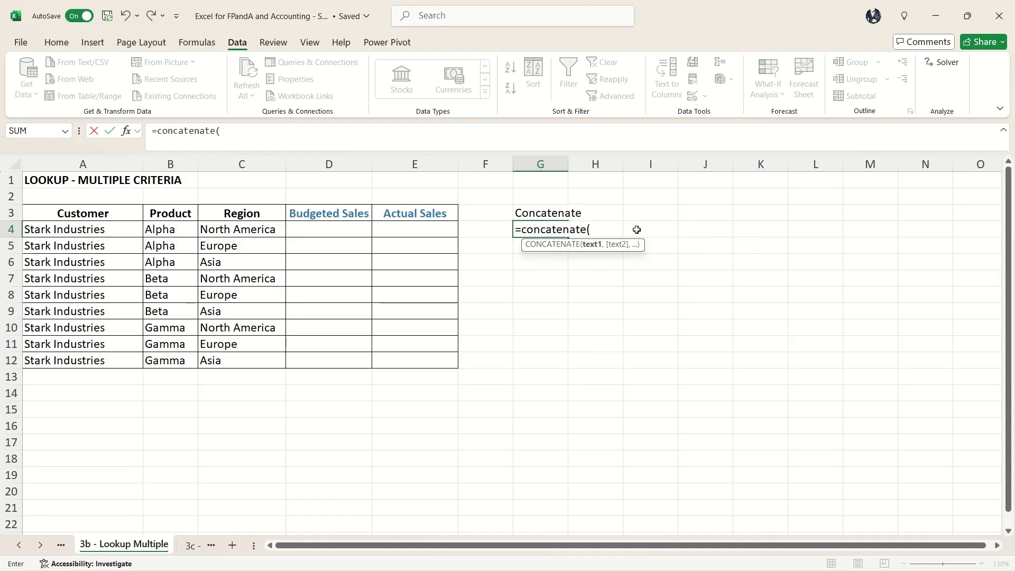
{"action": "left_click", "coordinate": [102, 230]}
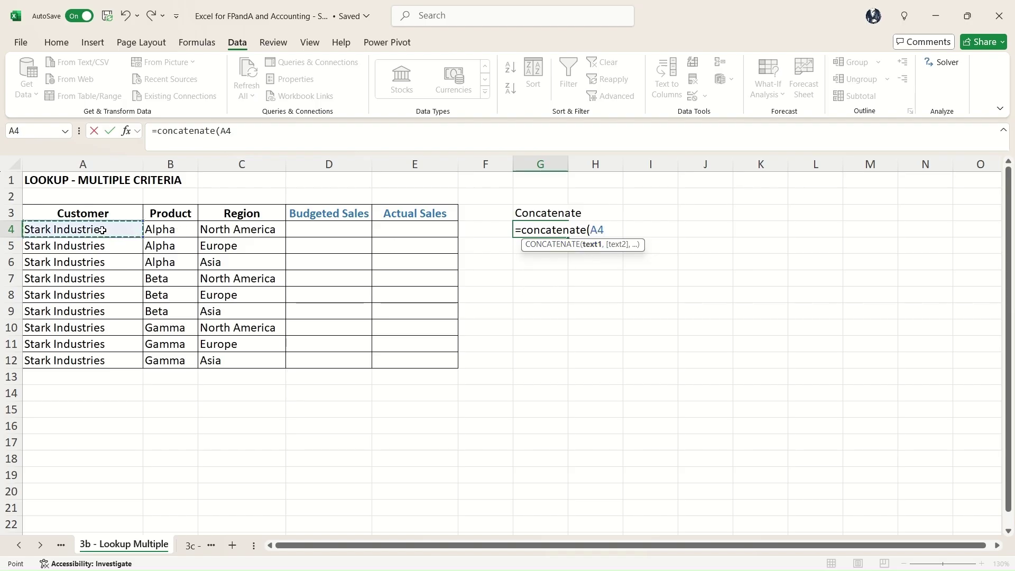
{"action": "type", "text": ","}
{"action": "left_click", "coordinate": [156, 238]}
{"action": "type", "text": ","}
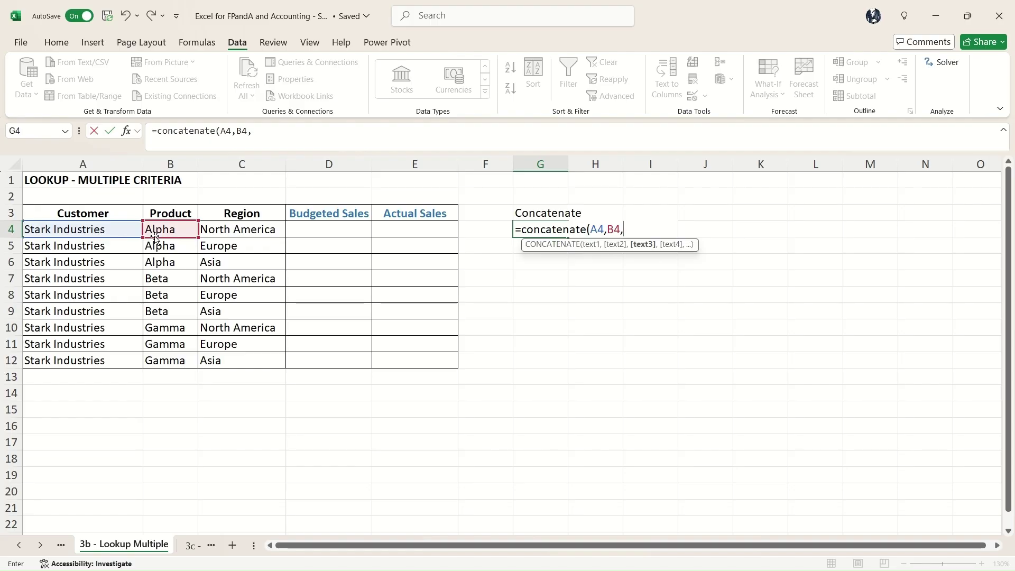
{"action": "left_click", "coordinate": [221, 239]}
{"action": "type", "text": ")"}
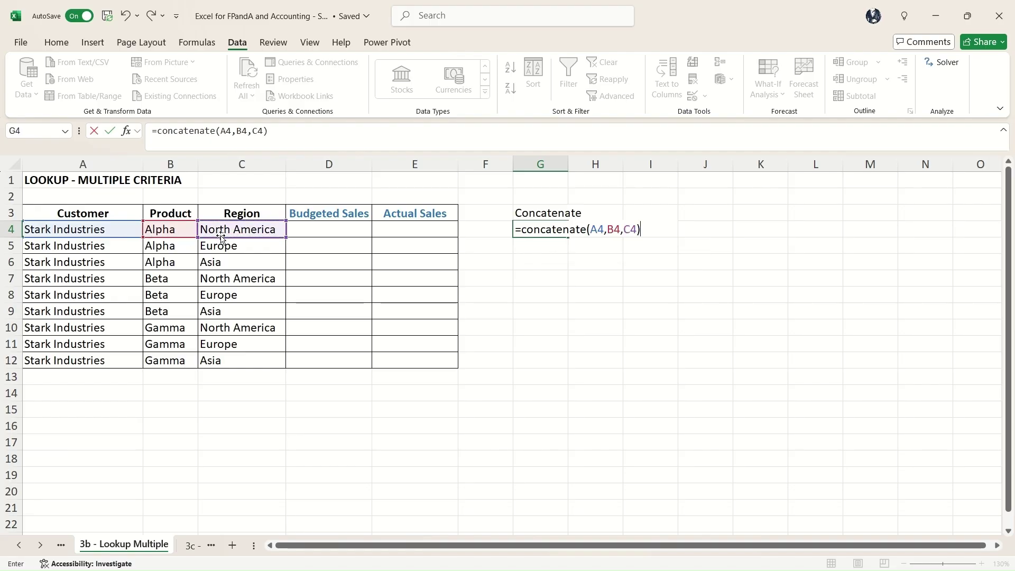
{"action": "key", "text": "Return"}
{"action": "key", "text": "Up"}
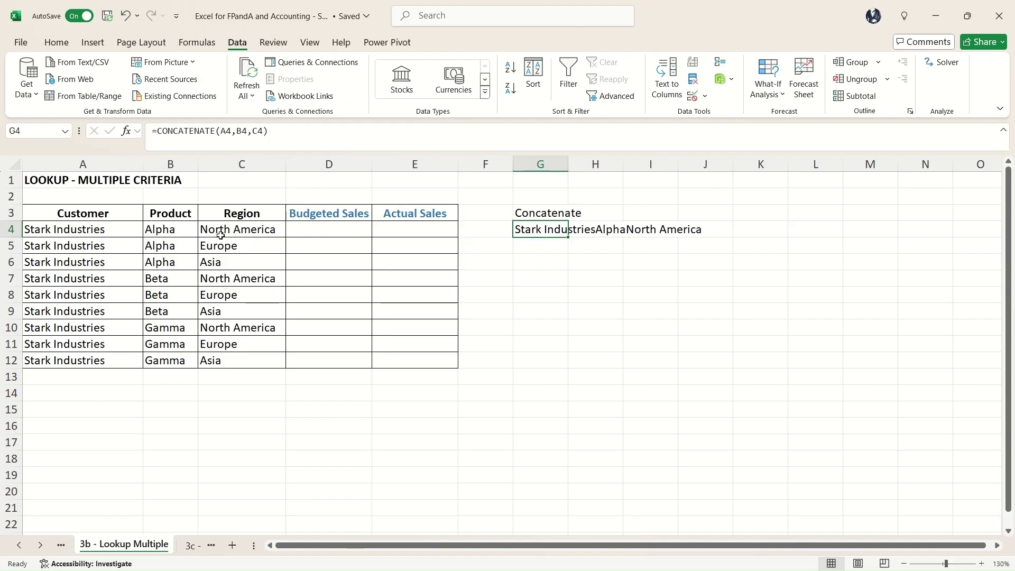
Copy the CONCATENATE formula in G4 down through G12 for all the table rows
{"action": "key", "text": "ctrl+c"}
{"action": "key", "text": "shift+Down"}
{"action": "key", "text": "shift+Down"}
{"action": "key", "text": "shift+Down"}
{"action": "key", "text": "shift+Down"}
{"action": "key", "text": "shift+Down"}
{"action": "key", "text": "shift+Down"}
{"action": "key", "text": "shift+Down"}
{"action": "key", "text": "shift+Down"}
{"action": "key", "text": "ctrl+v"}
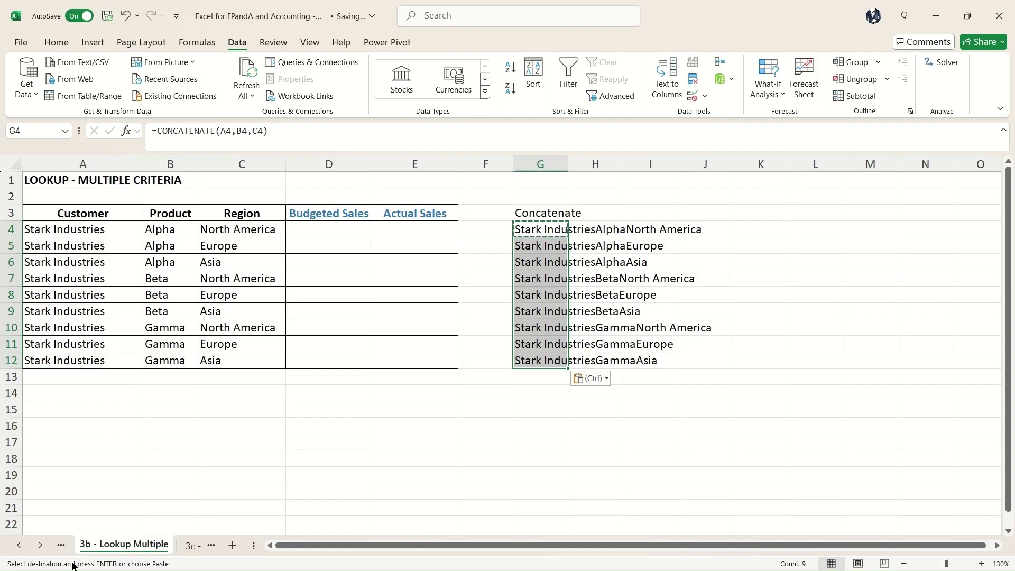
Enter the heading Concatenate in H2 on the 3c - Lookup Data sheet
{"action": "left_click", "coordinate": [189, 545]}
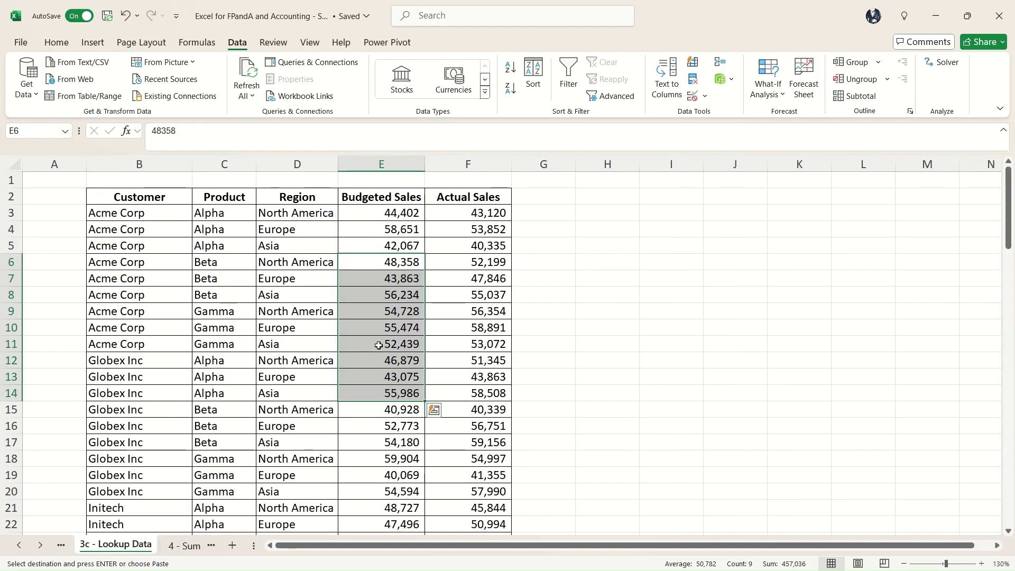
{"action": "left_click", "coordinate": [567, 200]}
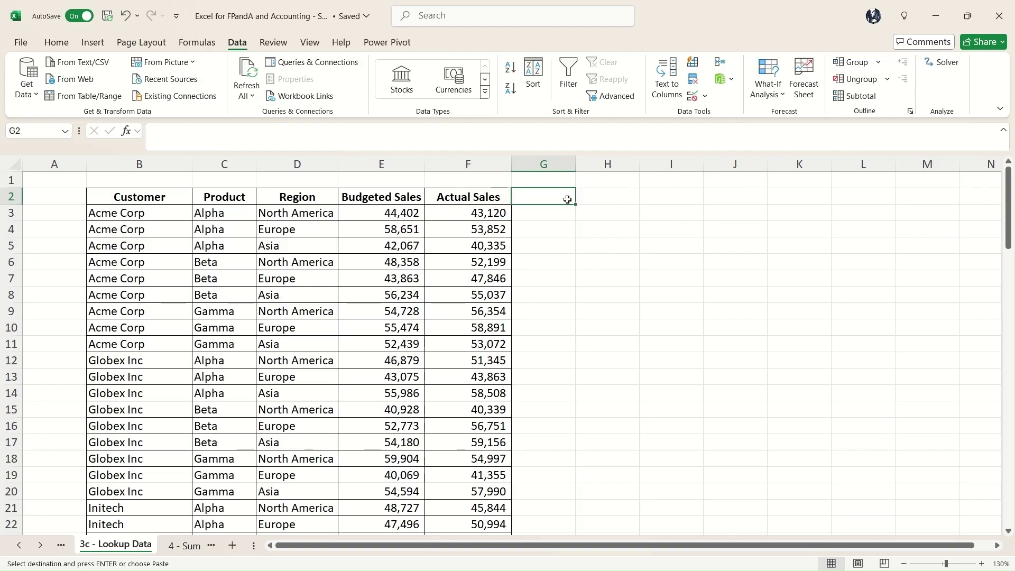
{"action": "key", "text": "Right"}
{"action": "type", "text": "Concatenate"}
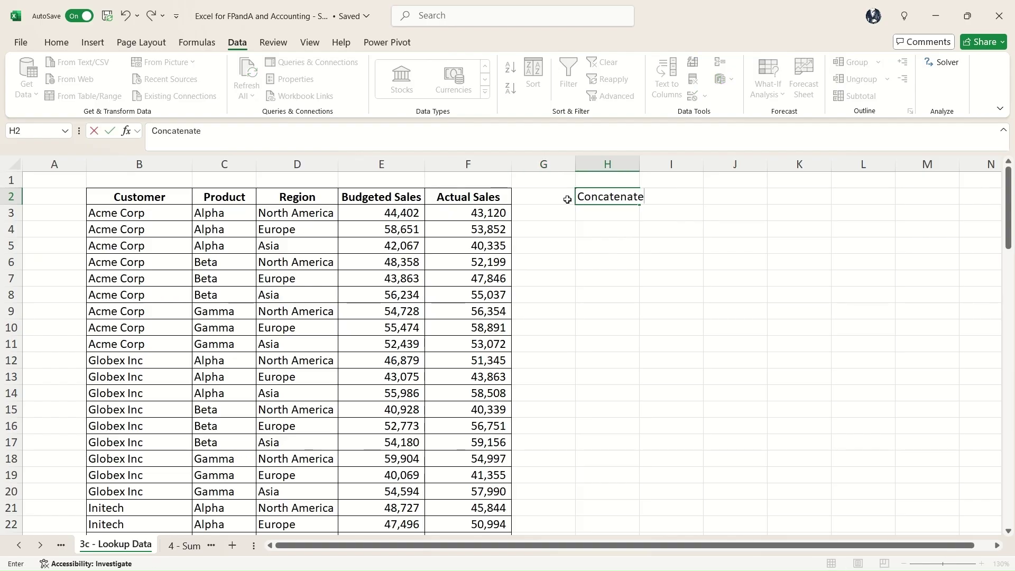
{"action": "key", "text": "Return"}
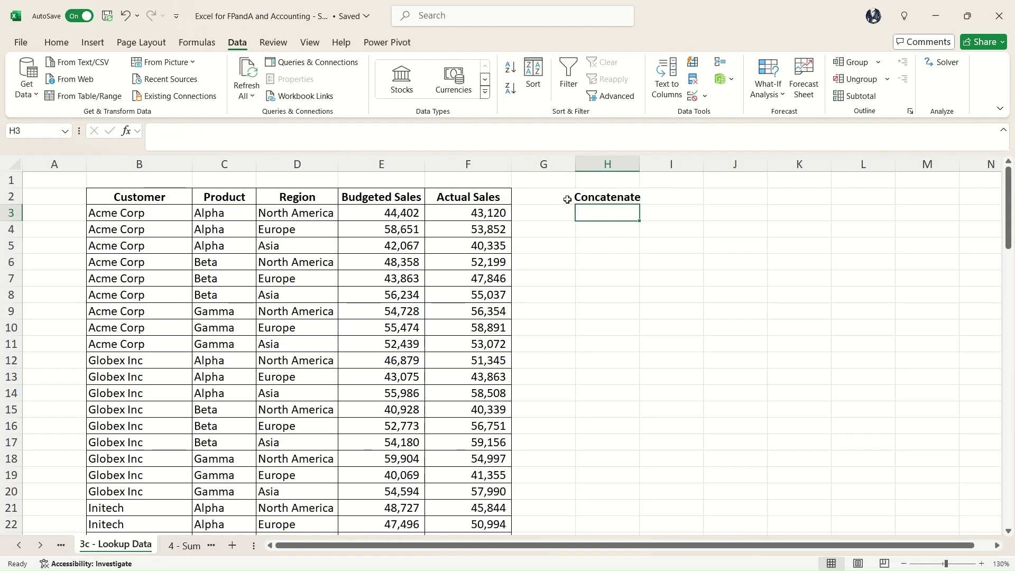
Enter a CONCATENATE formula in H3 that joins the customer, product and region from B3, C3 and D3
{"action": "type", "text": "=conca"}
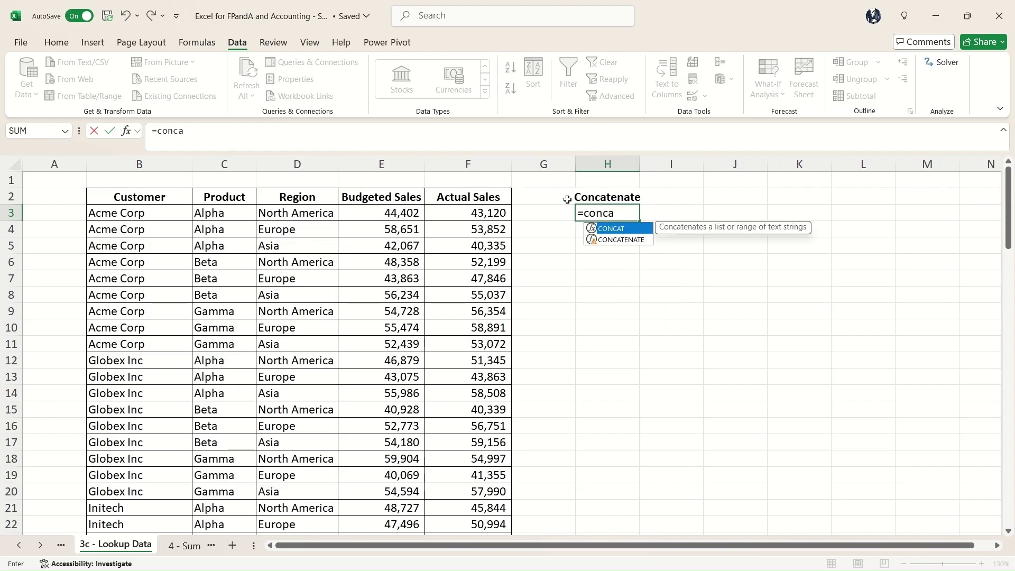
{"action": "type", "text": "tenate("}
{"action": "key", "text": "Left"}
{"action": "key", "text": "Left"}
{"action": "key", "text": "Left"}
{"action": "key", "text": "Left"}
{"action": "key", "text": "Left"}
{"action": "key", "text": "Left"}
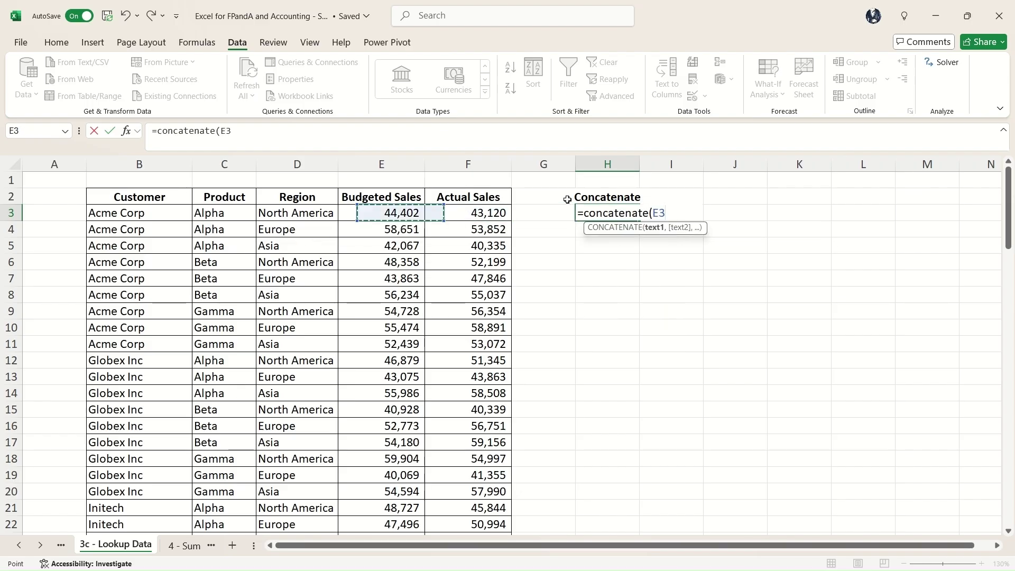
{"action": "type", "text": ","}
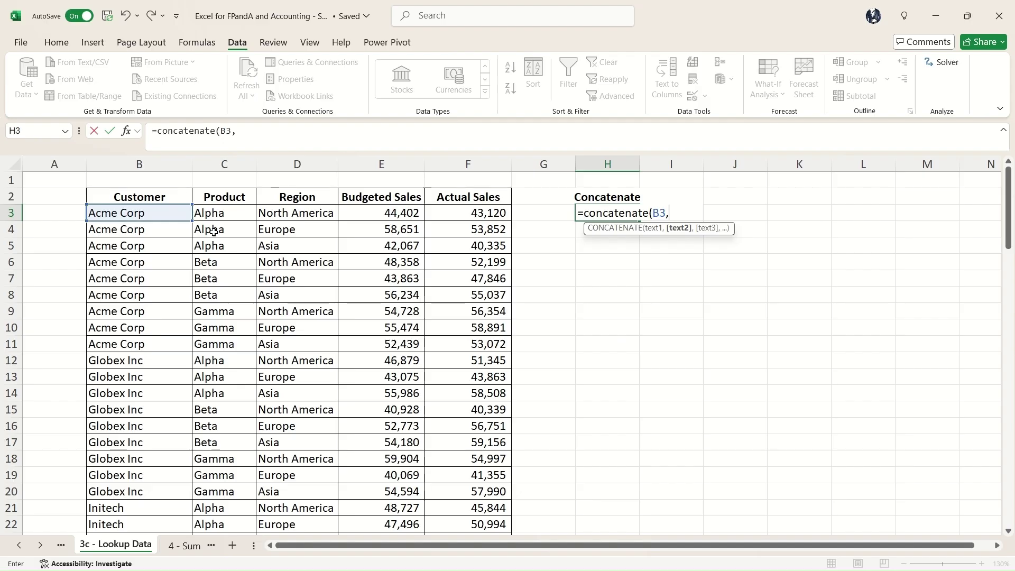
{"action": "left_click", "coordinate": [221, 214]}
{"action": "type", "text": ","}
{"action": "left_click", "coordinate": [288, 216]}
{"action": "type", "text": ")"}
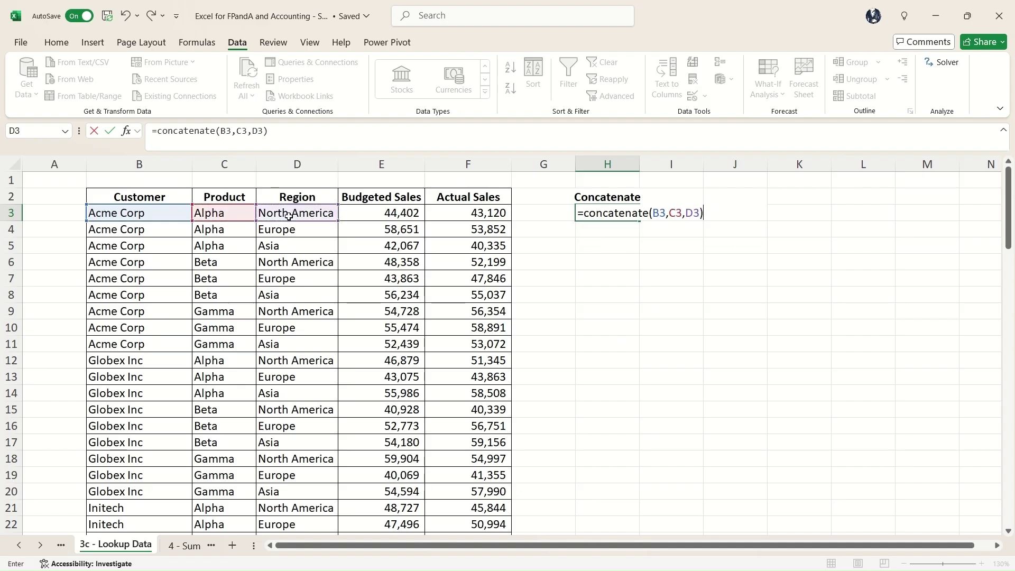
{"action": "key", "text": "Return"}
Copy the CONCATENATE formula in H3 down column H to the table's last row, H92, on 3c - Lookup Data
{"action": "key", "text": "Up"}
{"action": "key", "text": "ctrl+c"}
{"action": "key", "text": "Left"}
{"action": "key", "text": "Left"}
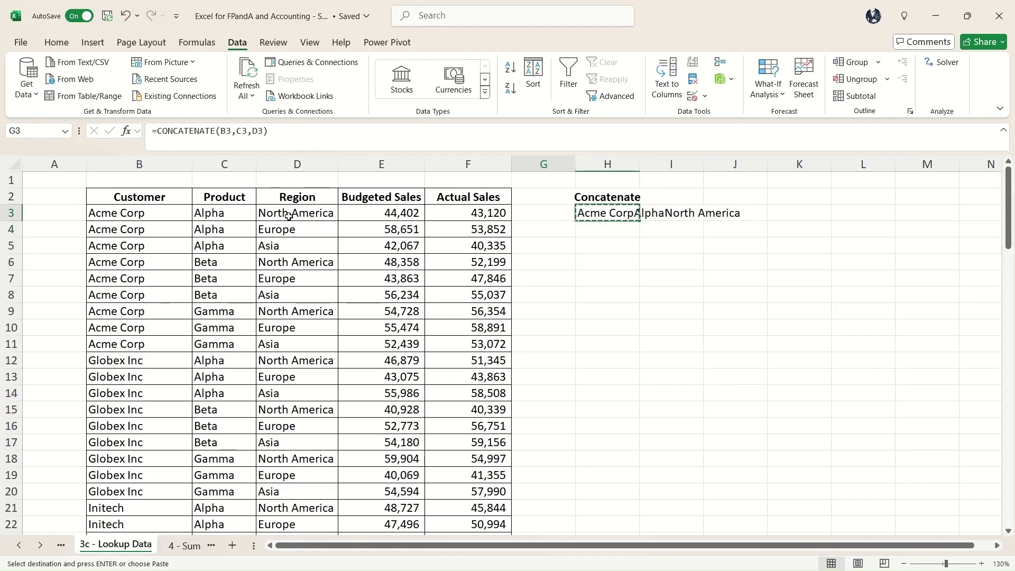
{"action": "key", "text": "ctrl+Down"}
{"action": "key", "text": "Right"}
{"action": "key", "text": "Right"}
{"action": "key", "text": "ctrl+shift+Up"}
{"action": "key", "text": "ctrl+v"}
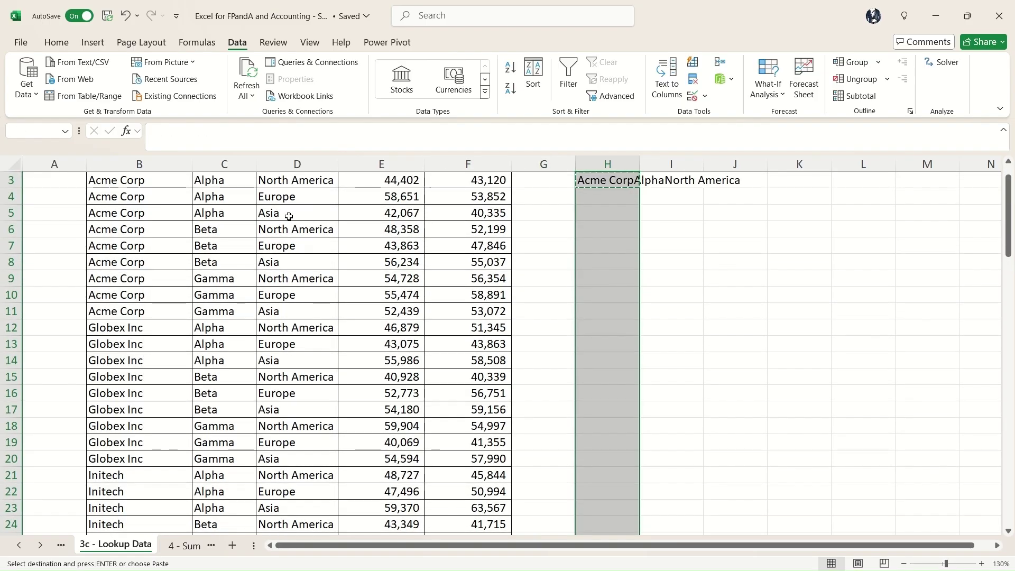
{"action": "scroll", "coordinate": [296, 212], "scroll_direction": "down", "scroll_amount": 2}
{"action": "left_click_drag", "start_coordinate": [1010, 477], "coordinate": [1010, 193]}
Review the lookup table and its concatenated keys from the first row to the last row on 3c - Lookup Data
{"action": "left_click", "coordinate": [175, 209]}
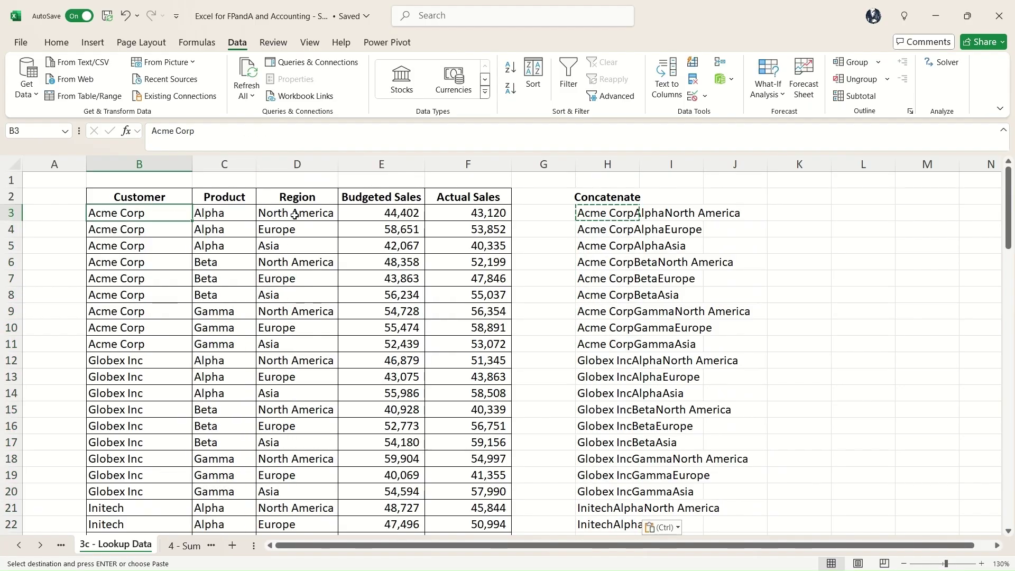
{"action": "key", "text": "ctrl+Down"}
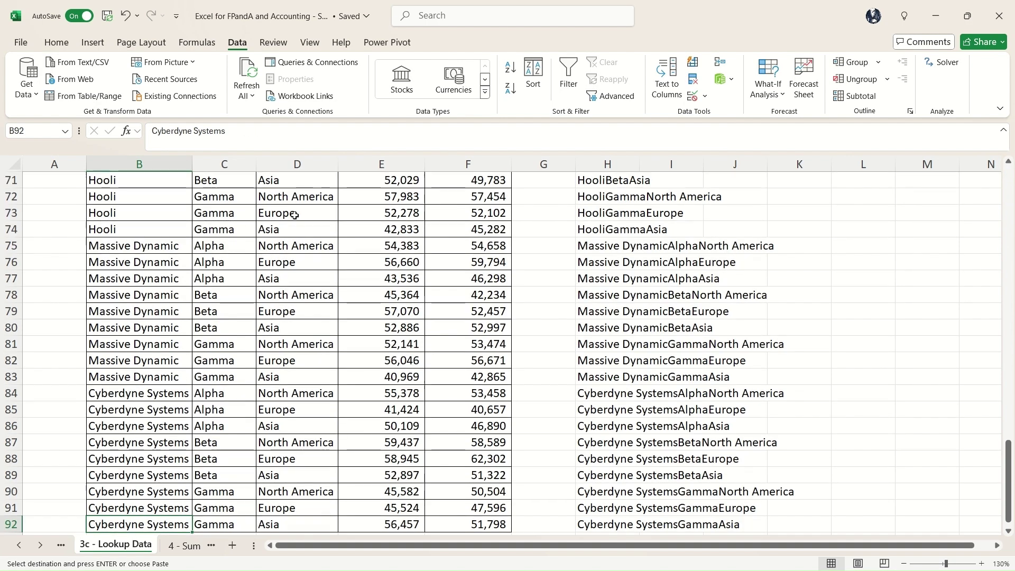
{"action": "key", "text": "ctrl"}
{"action": "scroll", "coordinate": [185, 411], "scroll_direction": "down", "scroll_amount": 2}
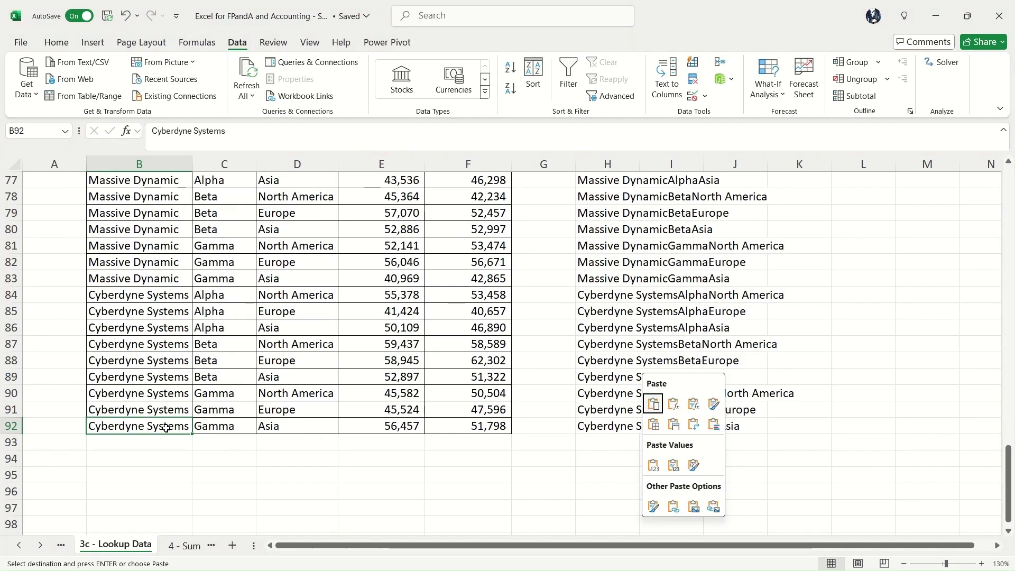
{"action": "key", "text": "Up"}
{"action": "key", "text": "Up"}
{"action": "key", "text": "Return"}
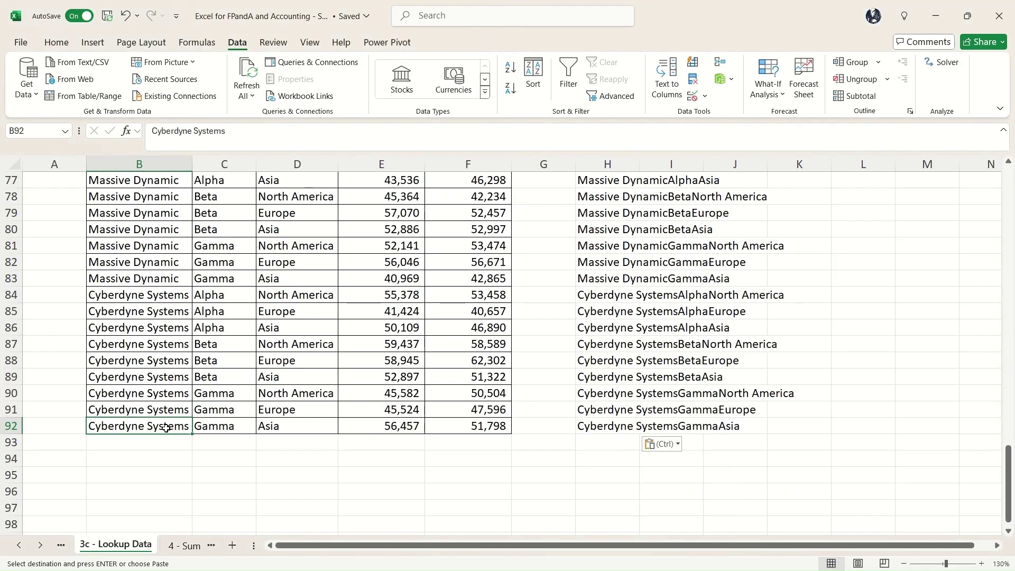
{"action": "key", "text": "ctrl+Up"}
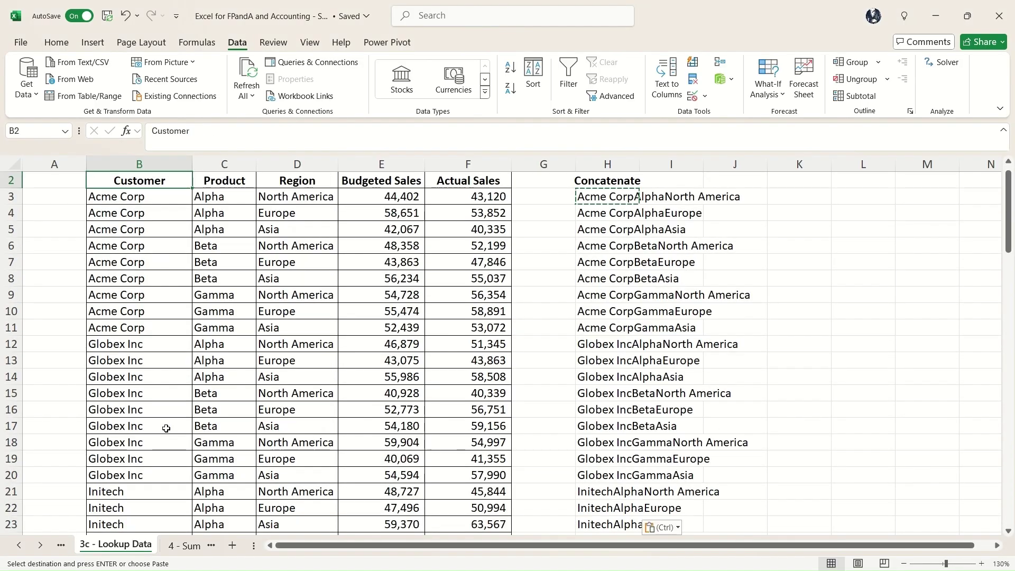
{"action": "key", "text": "ctrl+Right"}
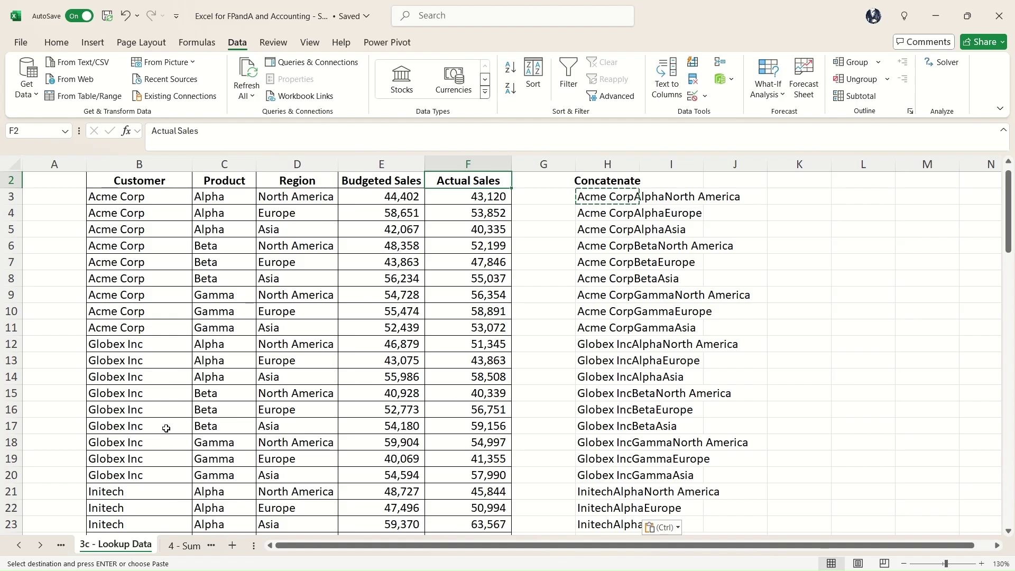
Start an XLOOKUP formula in Budgeted Sales cell D4 on 3b, using the concatenated key in G4 as the lookup value
{"action": "key", "text": "ctrl+Left"}
{"action": "key", "text": "ctrl"}
{"action": "key", "text": "ctrl+Page_Up"}
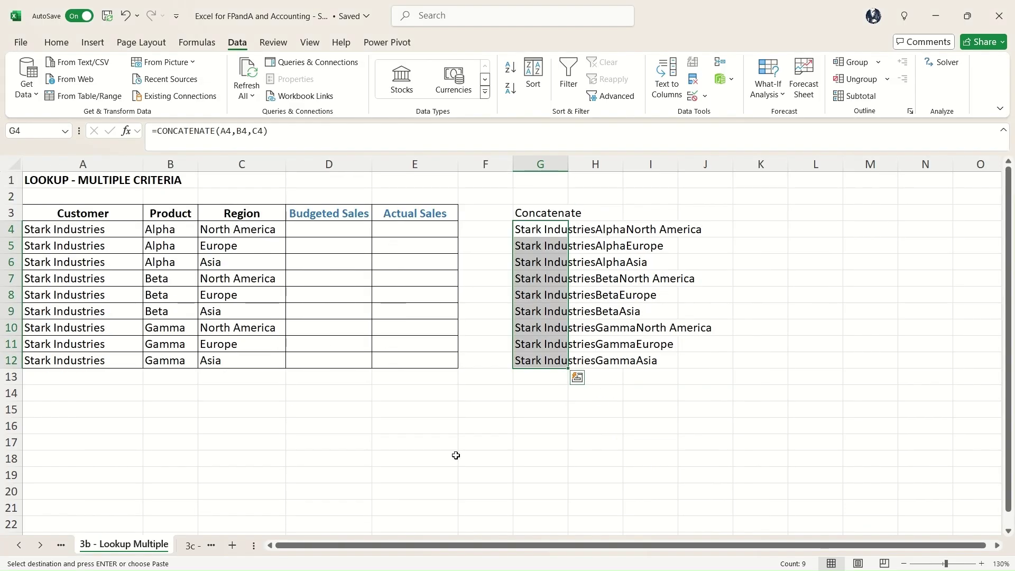
{"action": "left_click", "coordinate": [353, 231]}
{"action": "type", "text": "="}
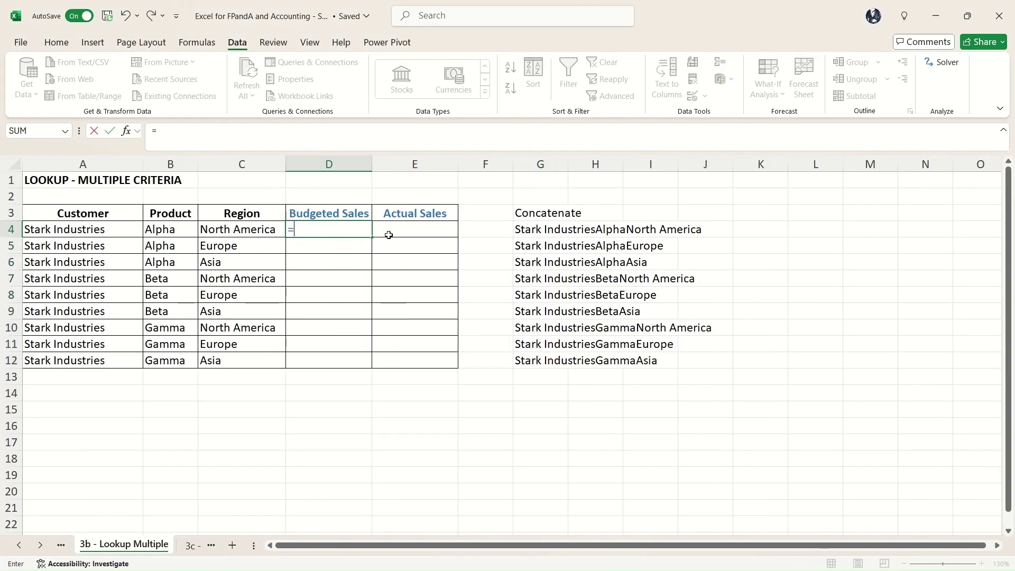
{"action": "type", "text": "xlookup"}
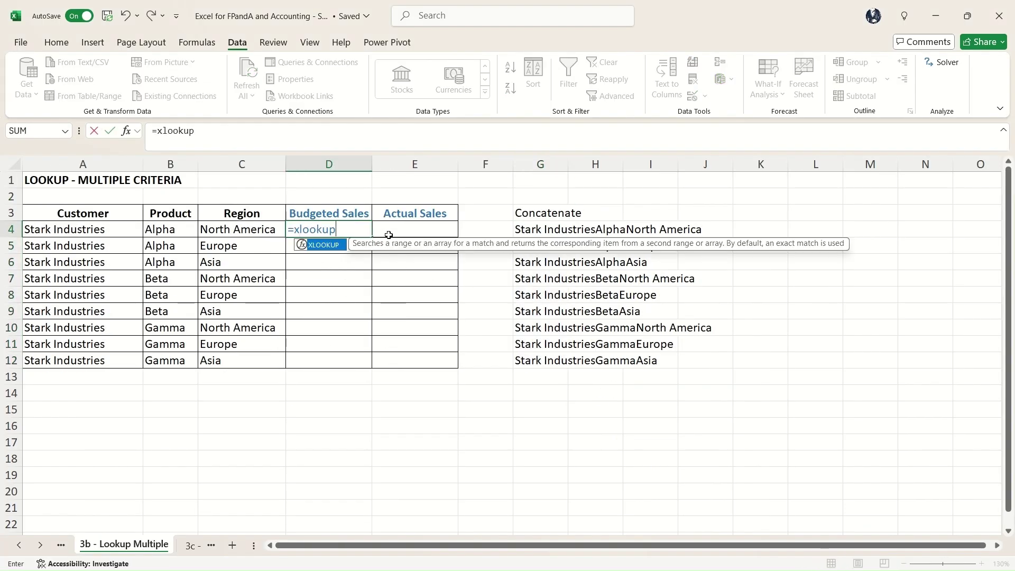
{"action": "type", "text": "("}
{"action": "key", "text": "Left"}
{"action": "key", "text": "Left"}
{"action": "key", "text": "Left"}
{"action": "key", "text": "Right"}
{"action": "key", "text": "Right"}
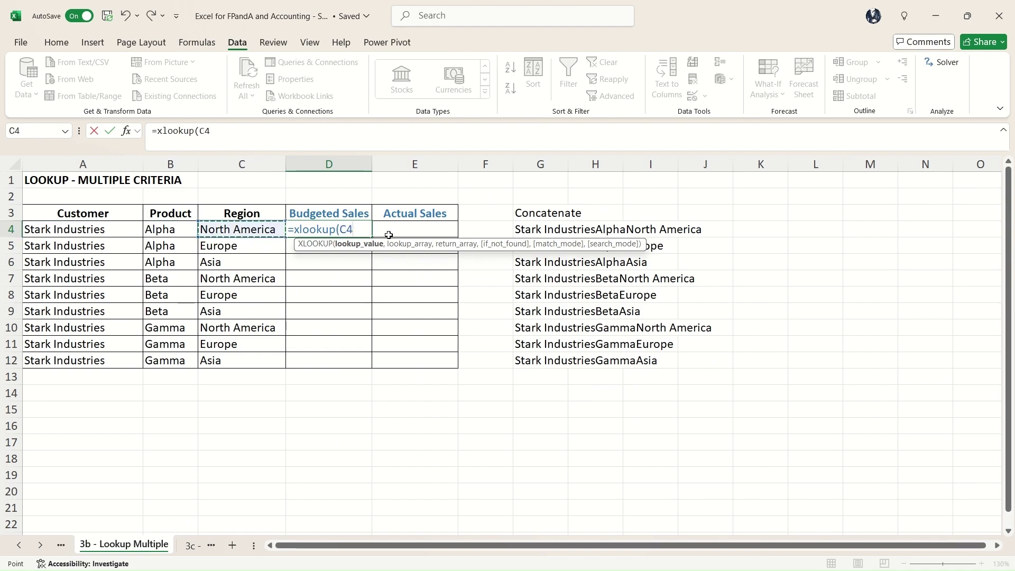
{"action": "key", "text": "Right"}
{"action": "key", "text": "Right"}
{"action": "key", "text": "Right"}
{"action": "key", "text": "Right"}
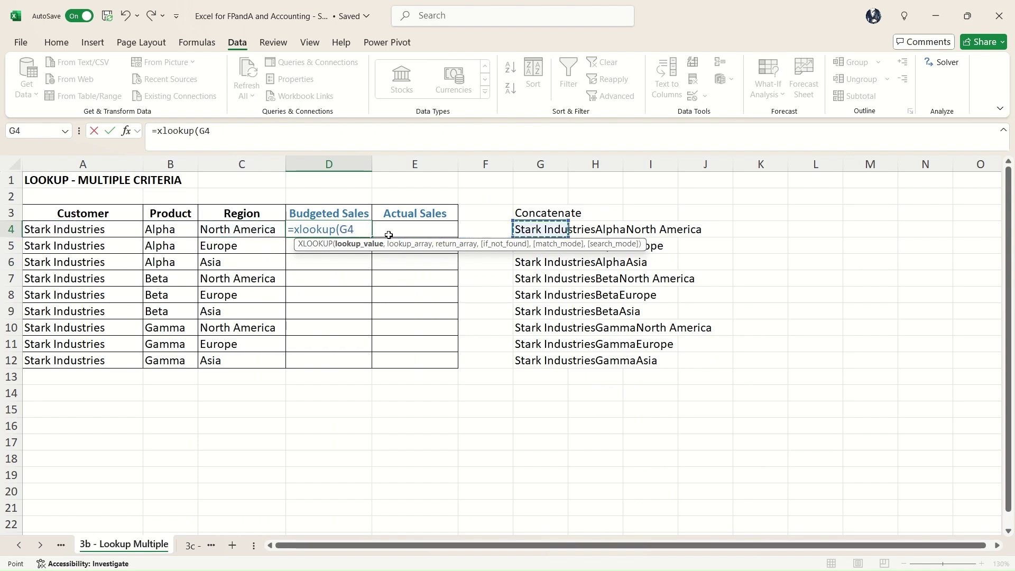
{"action": "type", "text": ","}
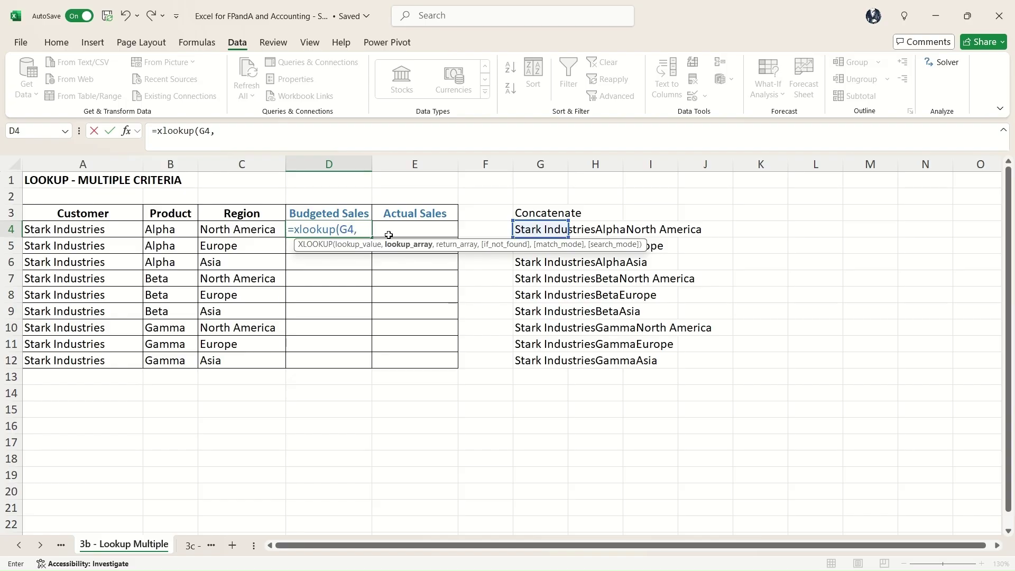
Complete the D4 XLOOKUP with column H of 3c - Lookup Data as the lookup array and column E as the return array
{"action": "left_click", "coordinate": [192, 546]}
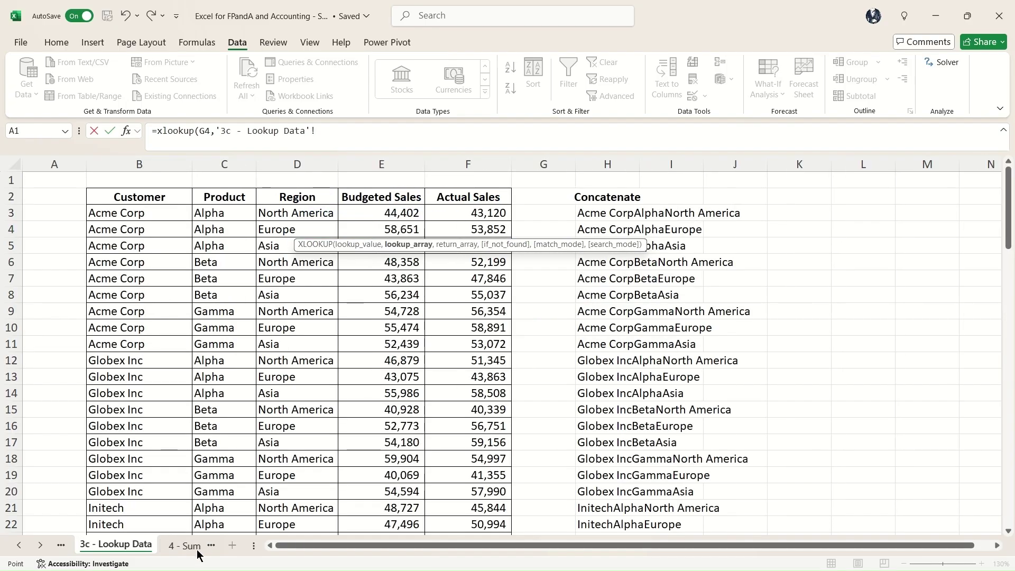
{"action": "left_click", "coordinate": [609, 165]}
{"action": "type", "text": ","}
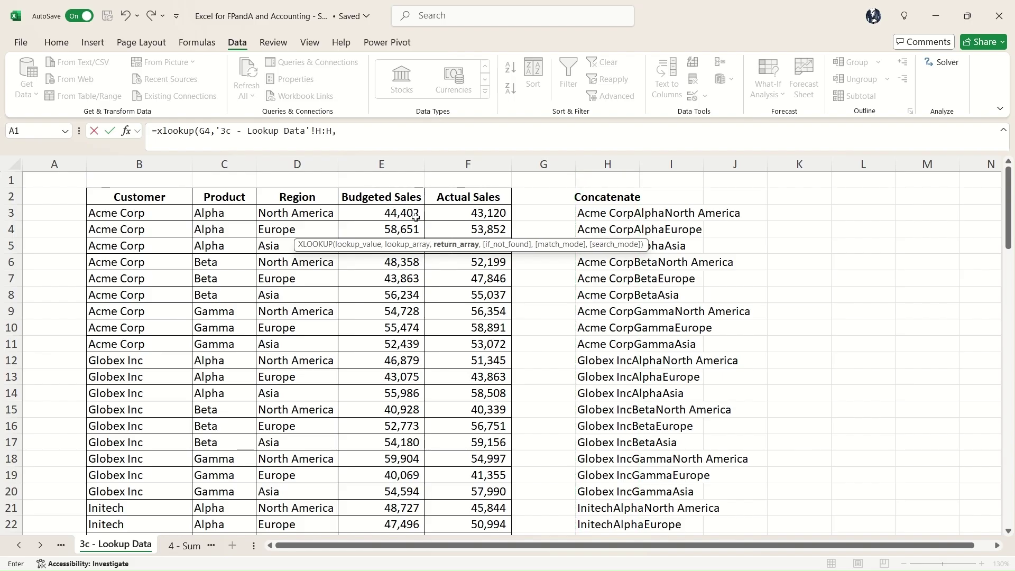
{"action": "left_click", "coordinate": [392, 165]}
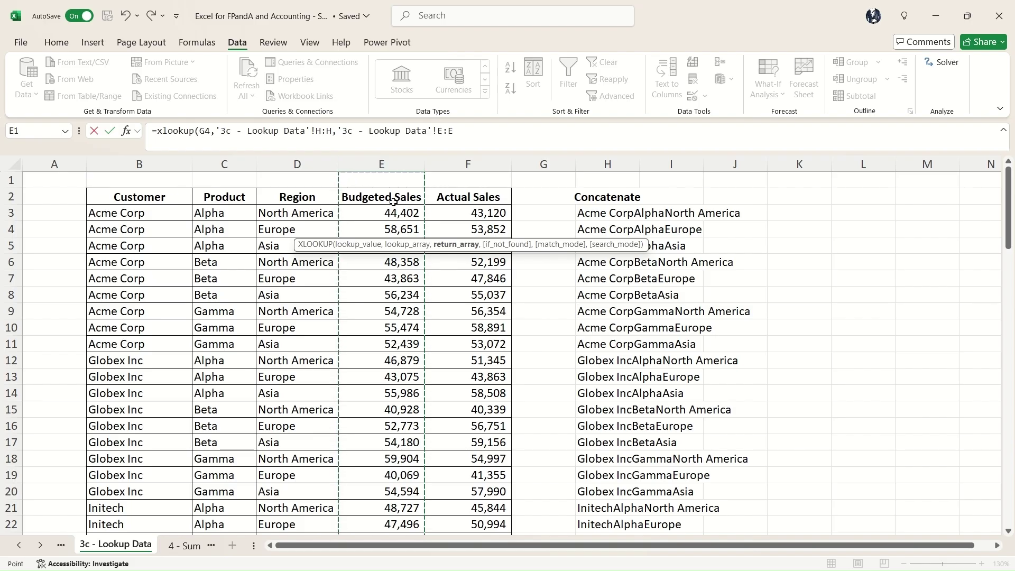
{"action": "key", "text": "Return"}
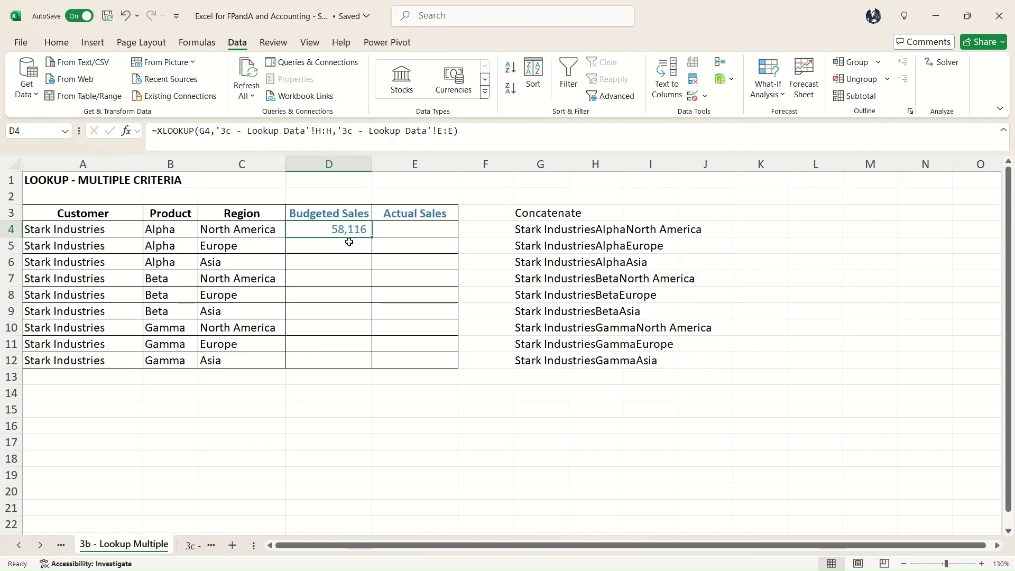
Check the D4 lookup against the Stark Industries, Alpha, North America record on 3c, and inspect its formula on 3b
{"action": "left_click", "coordinate": [192, 545]}
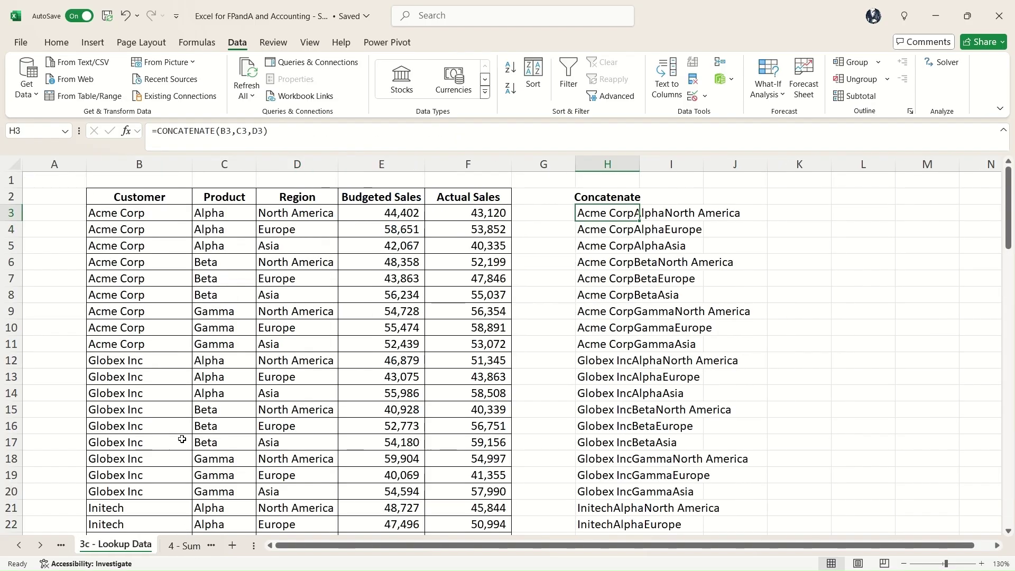
{"action": "scroll", "coordinate": [168, 352], "scroll_direction": "down", "scroll_amount": 8}
{"action": "scroll", "coordinate": [168, 354], "scroll_direction": "down", "scroll_amount": 3}
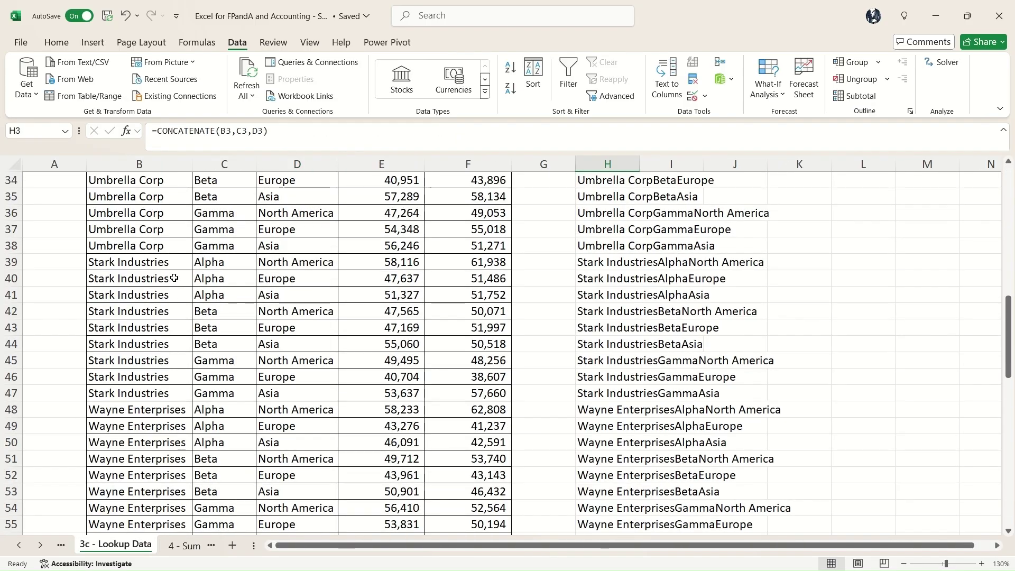
{"action": "left_click", "coordinate": [166, 264]}
{"action": "left_click", "coordinate": [225, 263]}
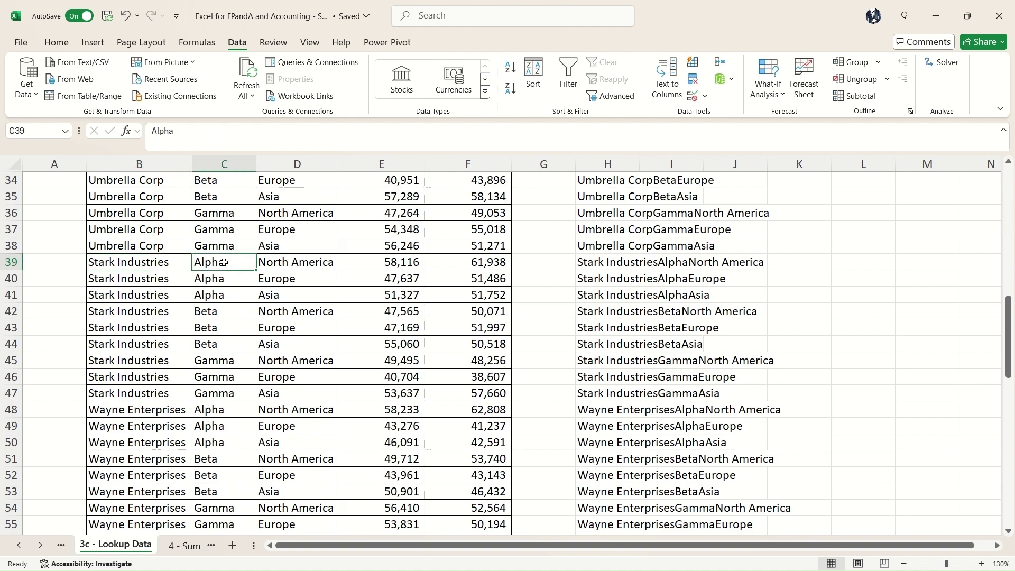
{"action": "left_click", "coordinate": [272, 264]}
{"action": "left_click", "coordinate": [137, 265]}
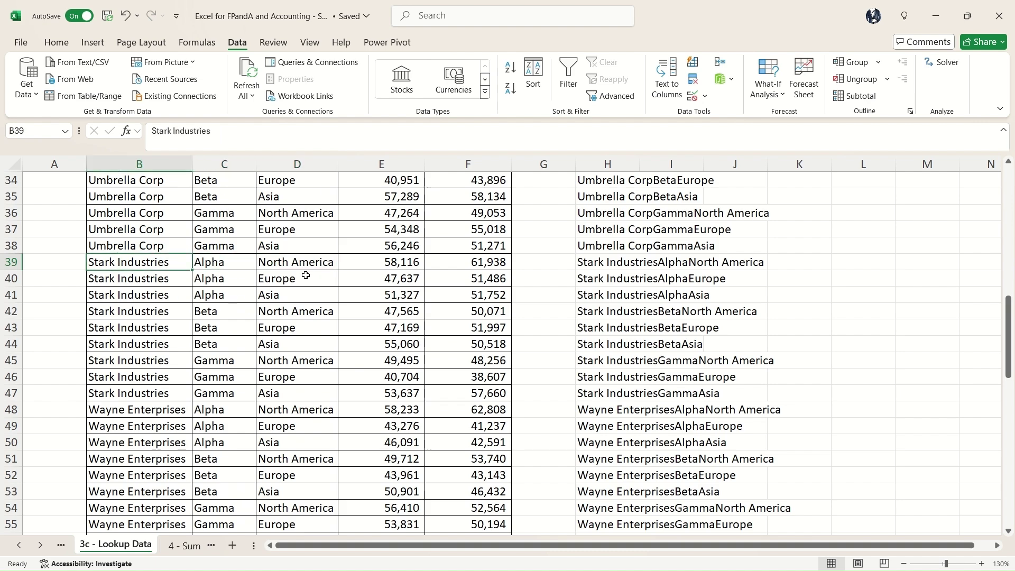
{"action": "left_click", "coordinate": [396, 266]}
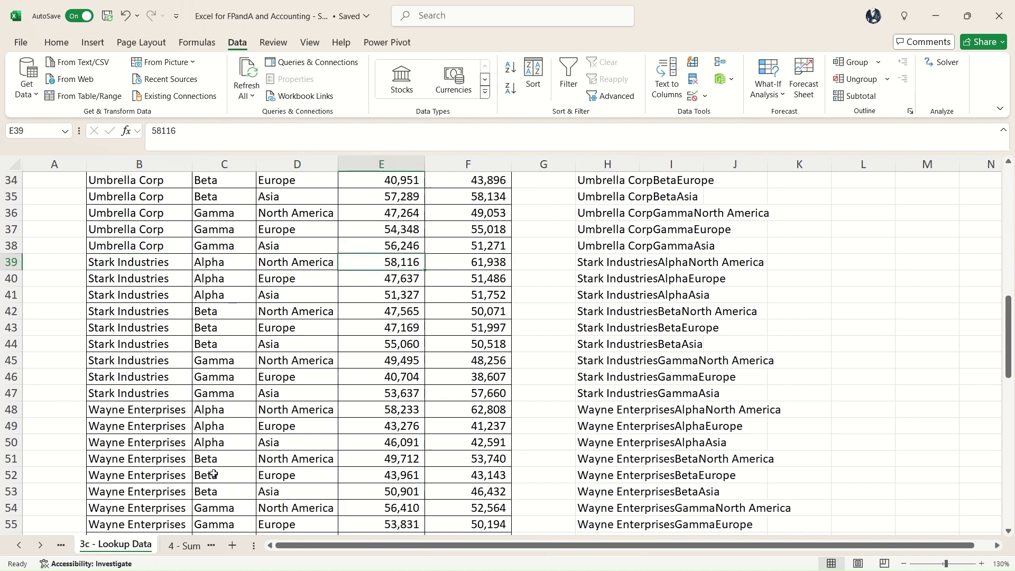
{"action": "left_click", "coordinate": [19, 547]}
{"action": "left_click", "coordinate": [120, 545]}
{"action": "key", "text": "F2"}
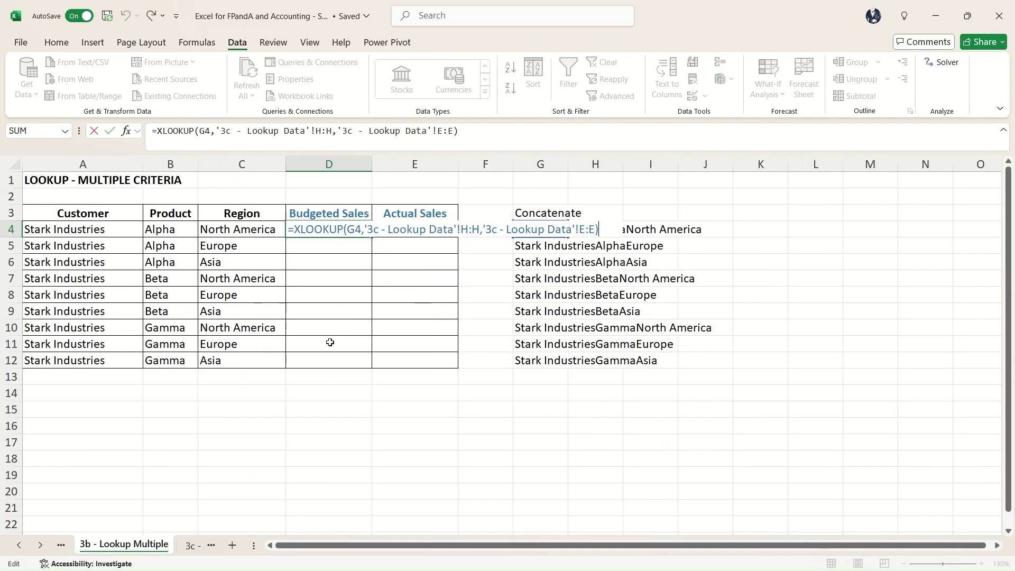
{"action": "key", "text": "ctrl+Return"}
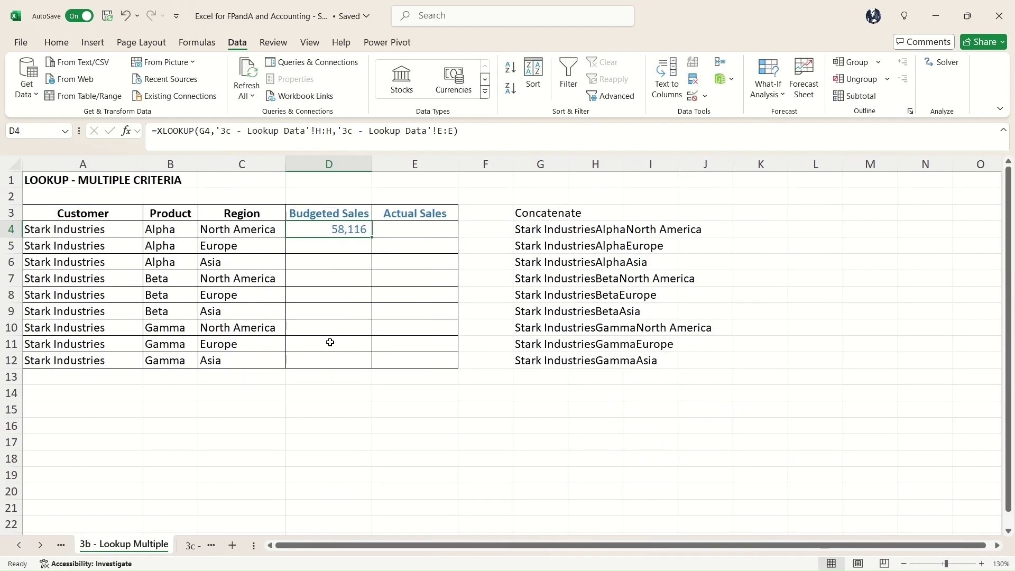
Enter an XLOOKUP in D5 that looks up only customer A5 in column B of 3c - Lookup Data and returns column E
{"action": "key", "text": "Down"}
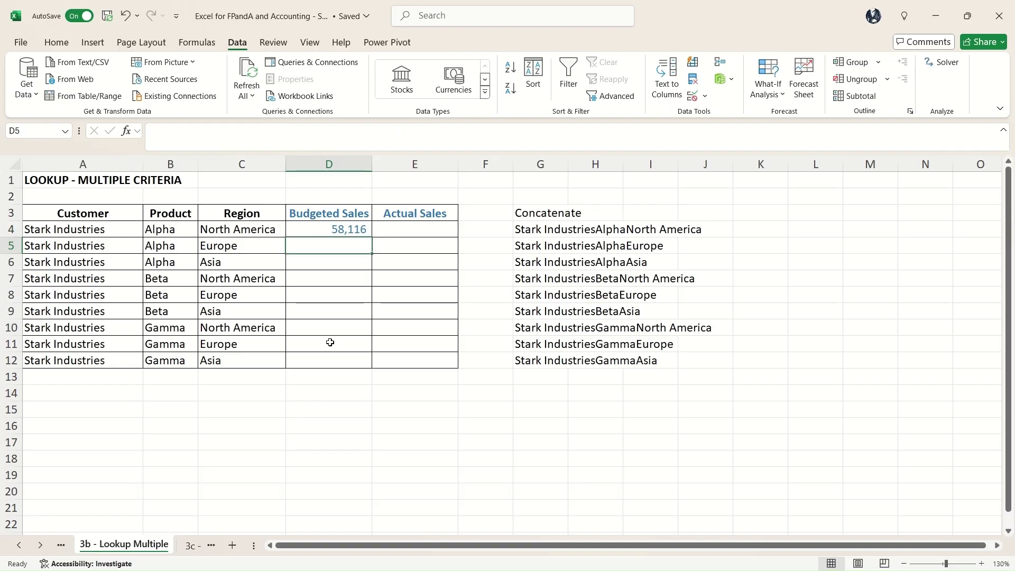
{"action": "type", "text": "=xlookup("}
{"action": "key", "text": "Left"}
{"action": "key", "text": "Left"}
{"action": "key", "text": "Left"}
{"action": "type", "text": ","}
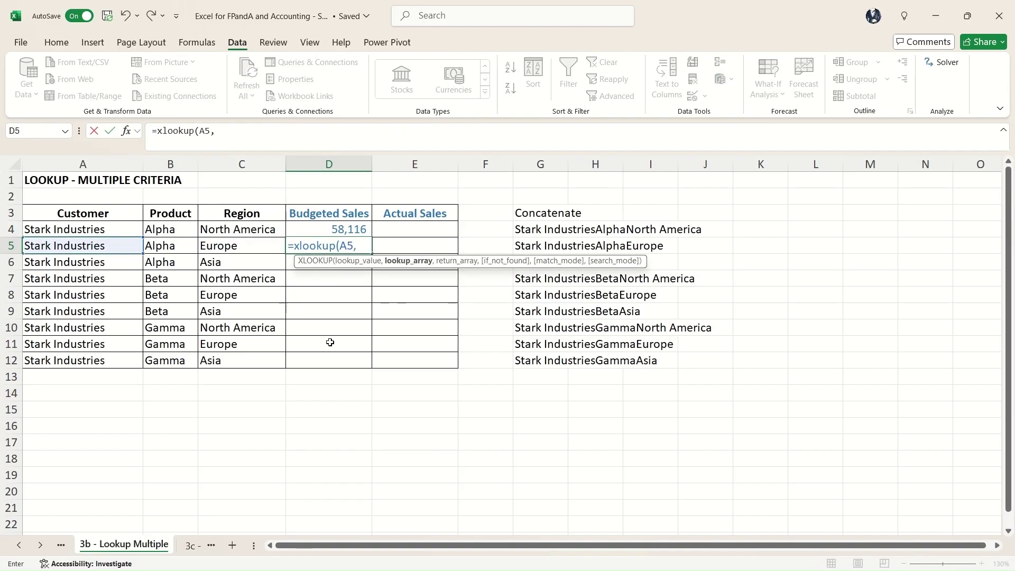
{"action": "left_click", "coordinate": [192, 546]}
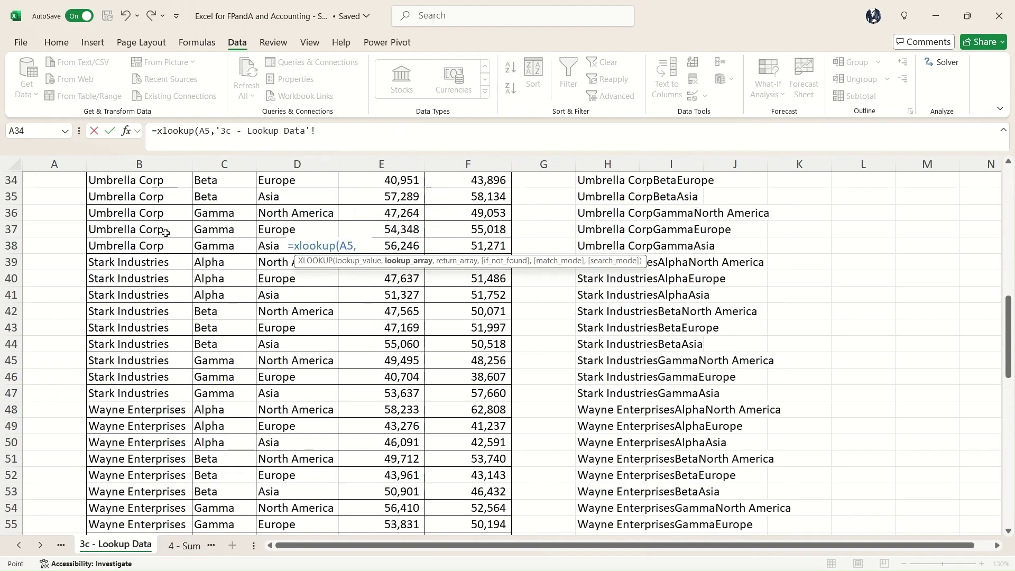
{"action": "scroll", "coordinate": [165, 233], "scroll_direction": "up", "scroll_amount": 11}
{"action": "left_click", "coordinate": [151, 164]}
{"action": "type", "text": ","}
{"action": "left_click", "coordinate": [364, 165]}
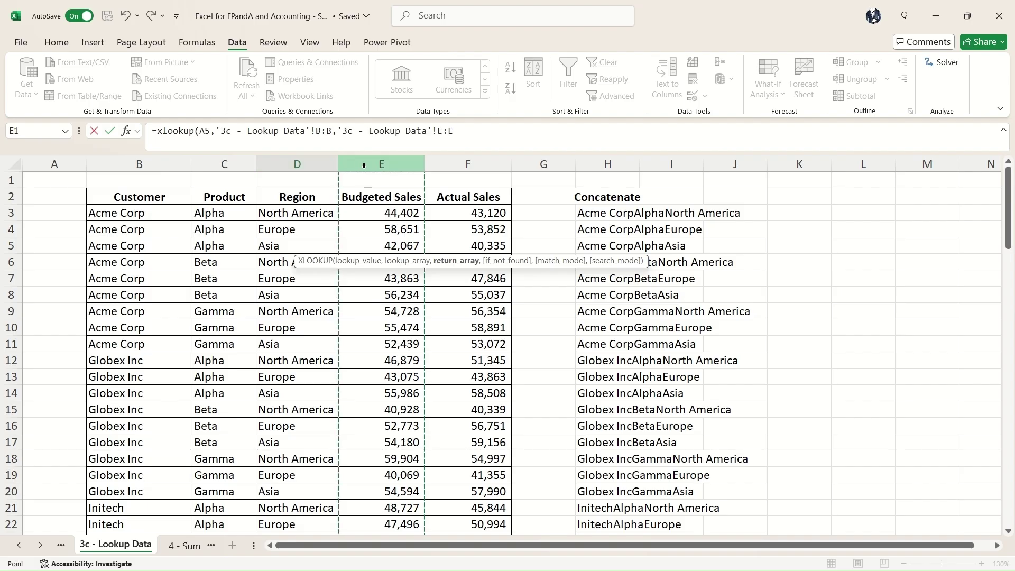
{"action": "key", "text": "Return"}
{"action": "key", "text": "Up"}
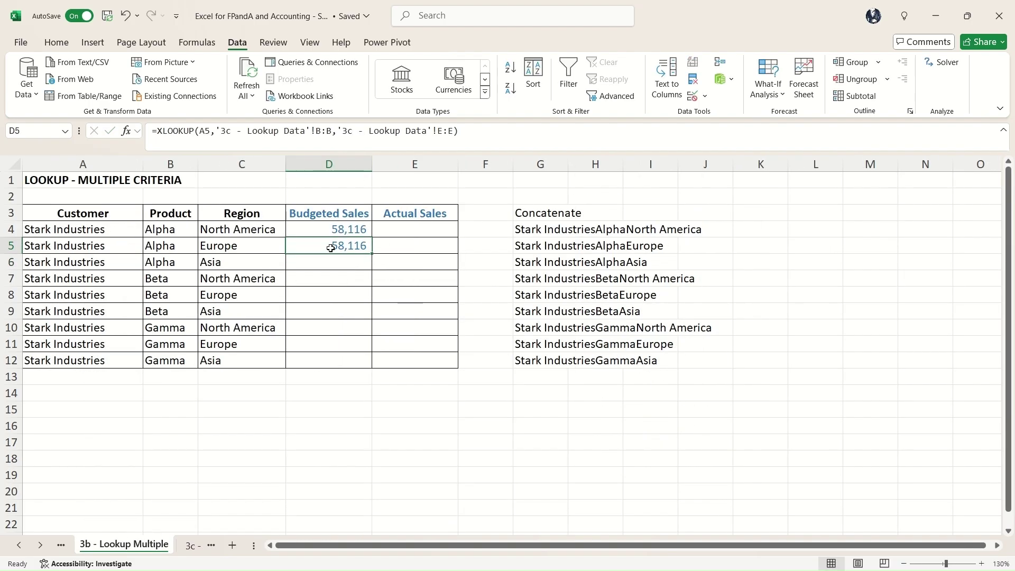
Compare the customer-only lookup in D5 with the first Stark Industries record on 3c and the concatenated keys in G4:G12 on 3b
{"action": "left_click", "coordinate": [99, 251]}
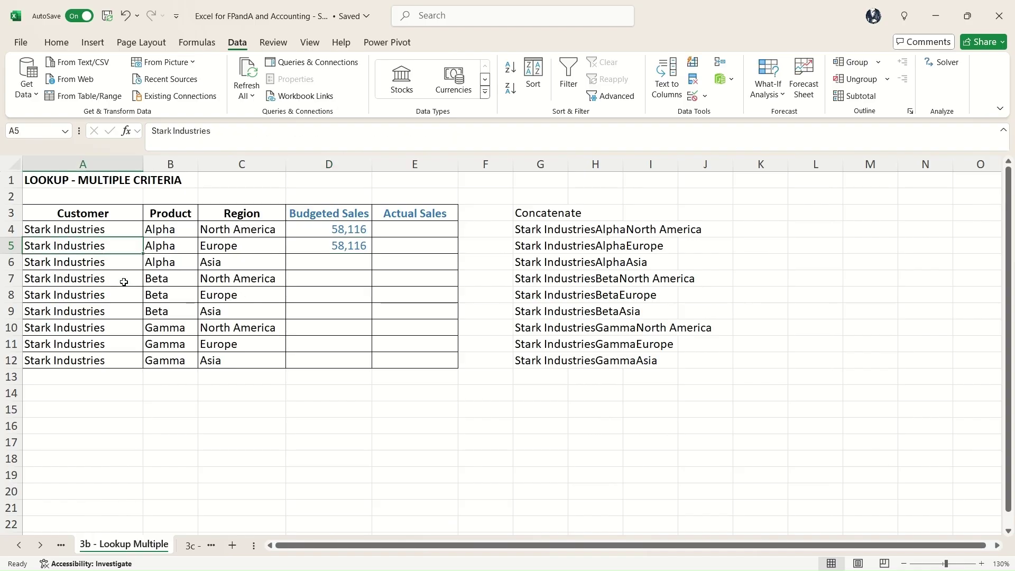
{"action": "left_click", "coordinate": [186, 544]}
{"action": "scroll", "coordinate": [333, 397], "scroll_direction": "down", "scroll_amount": 10}
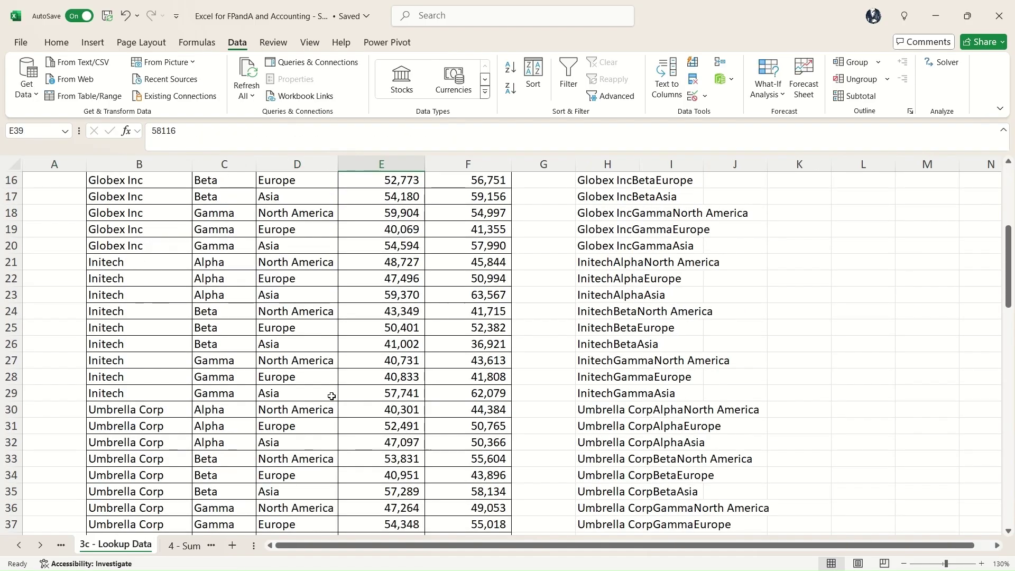
{"action": "left_click", "coordinate": [148, 263]}
{"action": "left_click", "coordinate": [382, 266]}
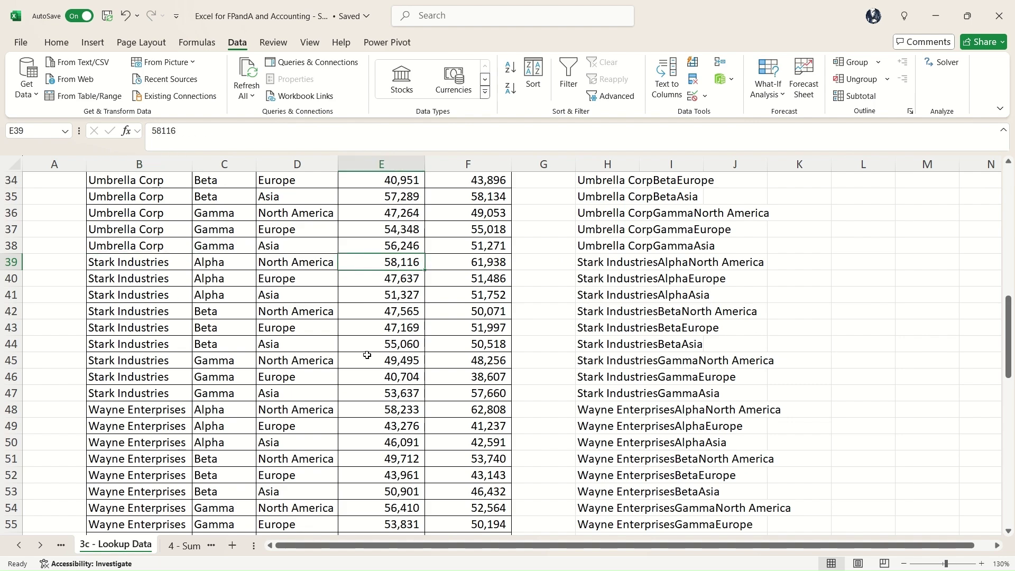
{"action": "left_click", "coordinate": [18, 545]}
{"action": "left_click", "coordinate": [123, 544]}
{"action": "left_click_drag", "start_coordinate": [195, 231], "coordinate": [200, 250]}
{"action": "left_click", "coordinate": [189, 224]}
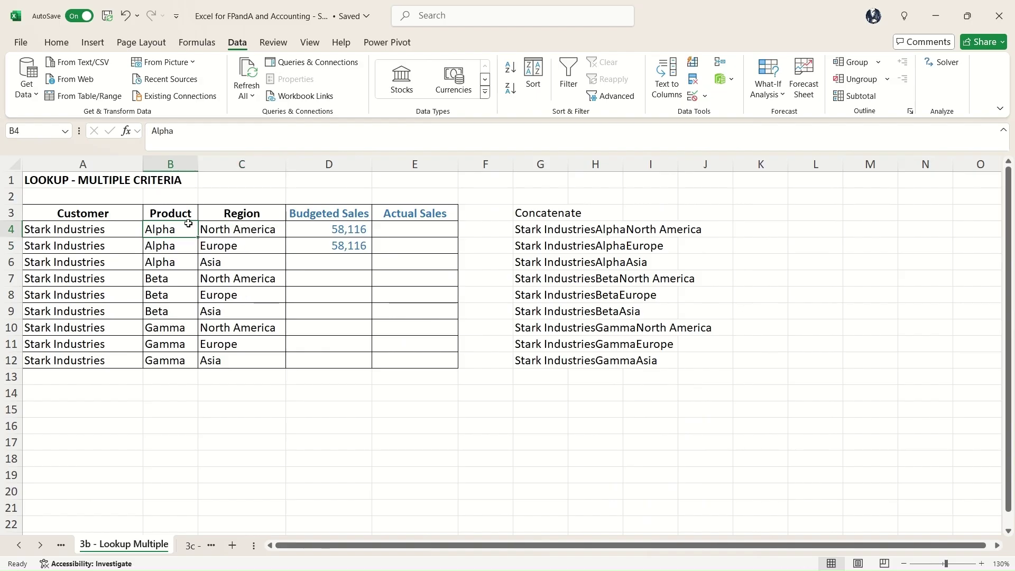
{"action": "left_click", "coordinate": [532, 205]}
{"action": "left_click_drag", "start_coordinate": [534, 231], "coordinate": [537, 360]}
{"action": "left_click", "coordinate": [338, 246]}
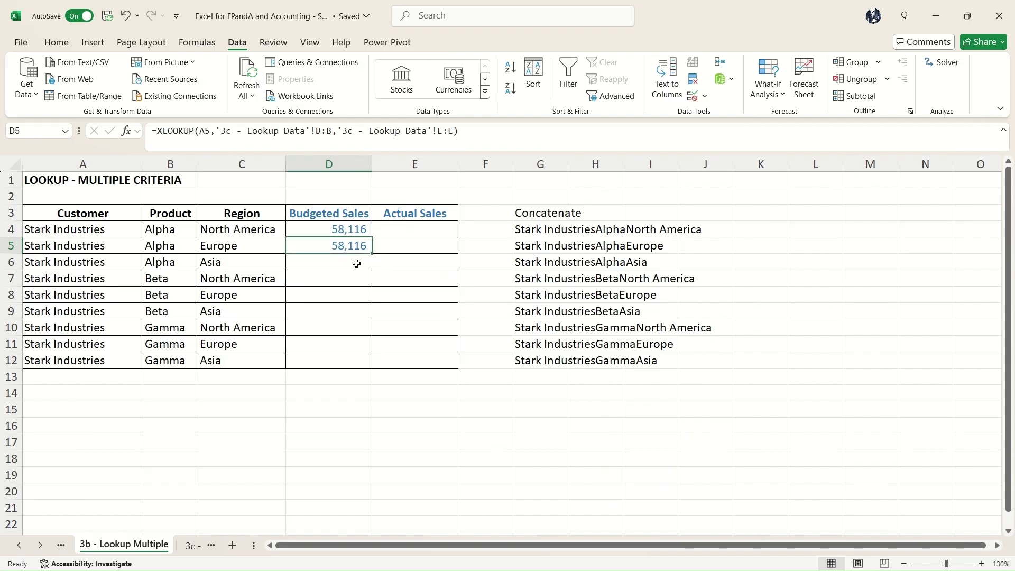
Clear the customer-only lookup in D5 and fill the D4 concatenated-key XLOOKUP down through D12
{"action": "key", "text": "Delete"}
{"action": "left_click", "coordinate": [366, 235]}
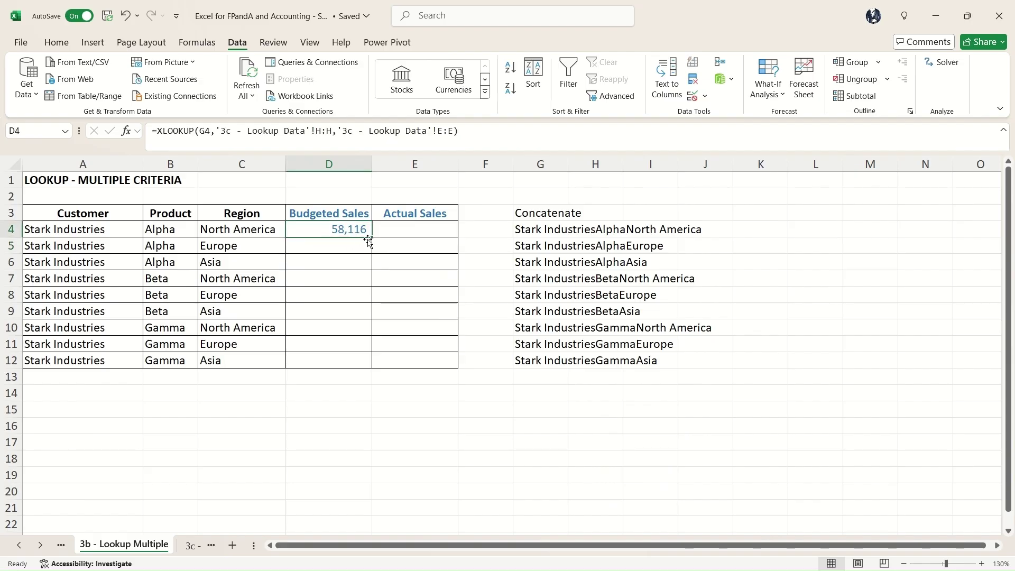
{"action": "left_click_drag", "start_coordinate": [373, 238], "coordinate": [374, 369]}
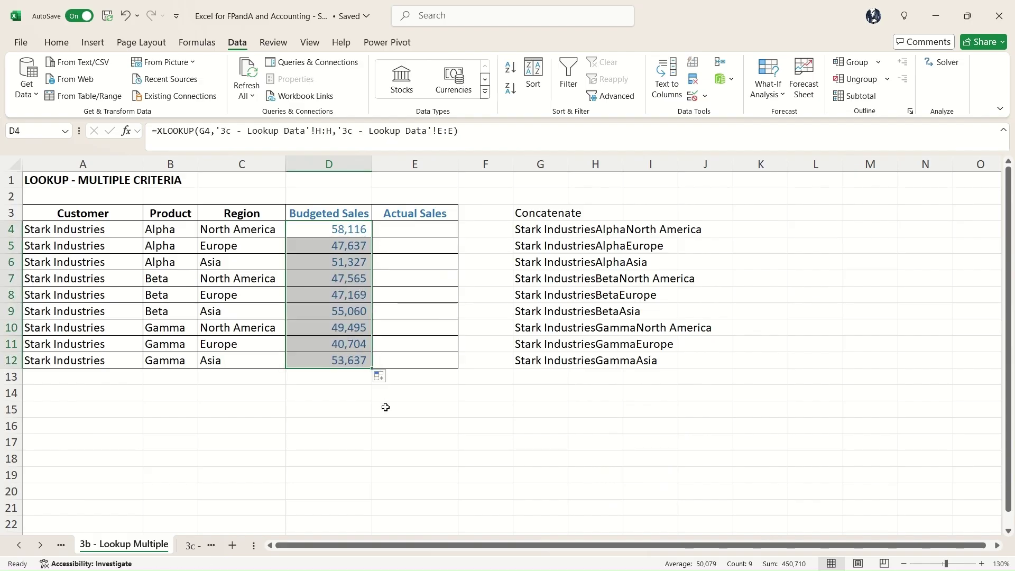
Enter an XLOOKUP in E4 that looks up G4 in column H of 3c - Lookup Data and returns column F
{"action": "left_click", "coordinate": [398, 229]}
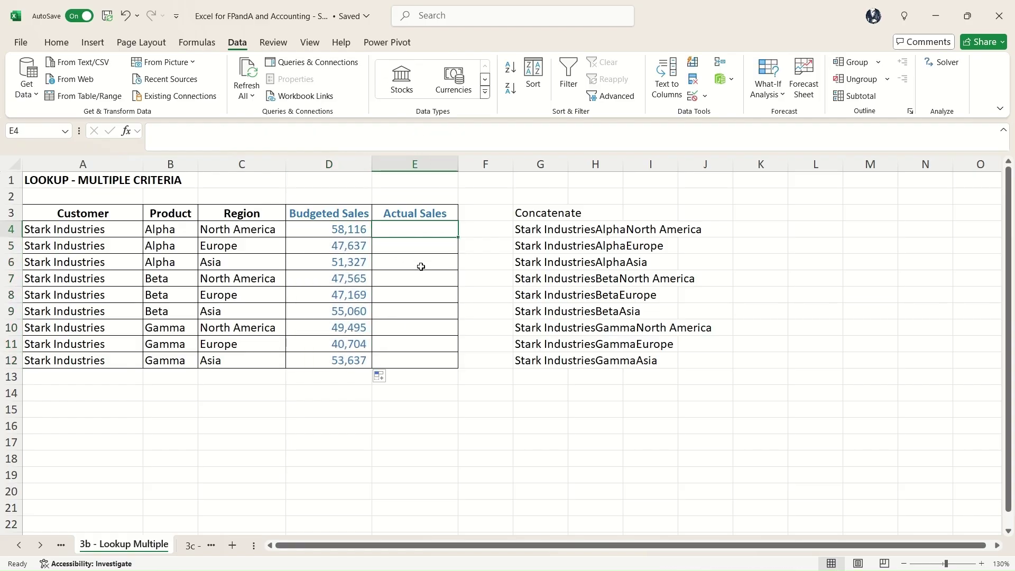
{"action": "type", "text": "=xlookup(G4,"}
{"action": "left_click", "coordinate": [191, 545]}
{"action": "scroll", "coordinate": [263, 394], "scroll_direction": "up", "scroll_amount": 11}
{"action": "left_click", "coordinate": [617, 165]}
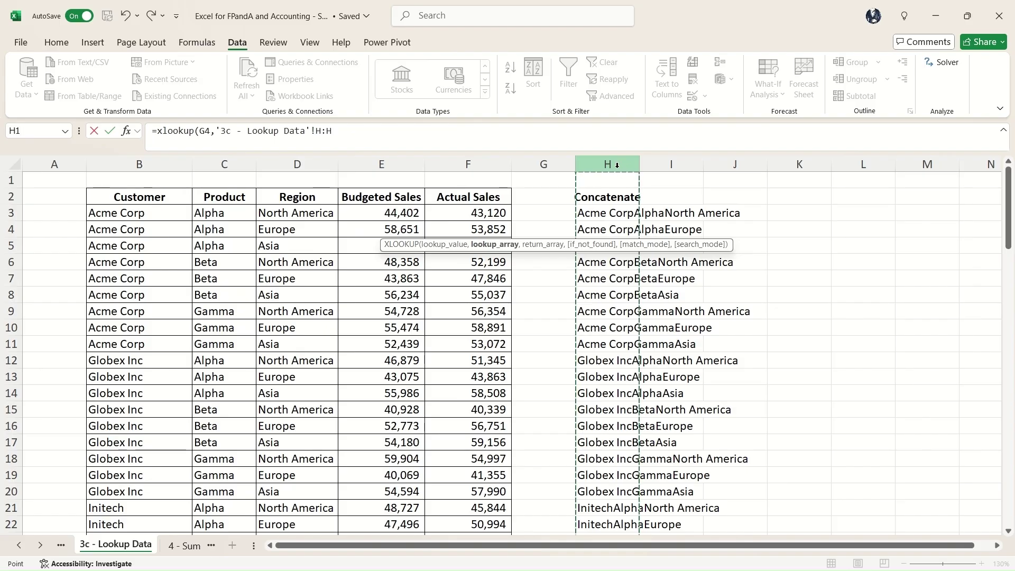
{"action": "type", "text": ","}
{"action": "left_click", "coordinate": [489, 165]}
{"action": "type", "text": ")"}
{"action": "key", "text": "Return"}
Copy the Actual Sales XLOOKUP from E4 down through E12
{"action": "key", "text": "Up"}
{"action": "key", "text": "ctrl+c"}
{"action": "key", "text": "shift+Down"}
{"action": "key", "text": "shift+Down"}
{"action": "key", "text": "shift+Down"}
{"action": "key", "text": "shift+Down"}
{"action": "key", "text": "shift+Down"}
{"action": "key", "text": "shift+Down"}
{"action": "key", "text": "shift+Down"}
{"action": "key", "text": "shift+Down"}
{"action": "key", "text": "ctrl+v"}
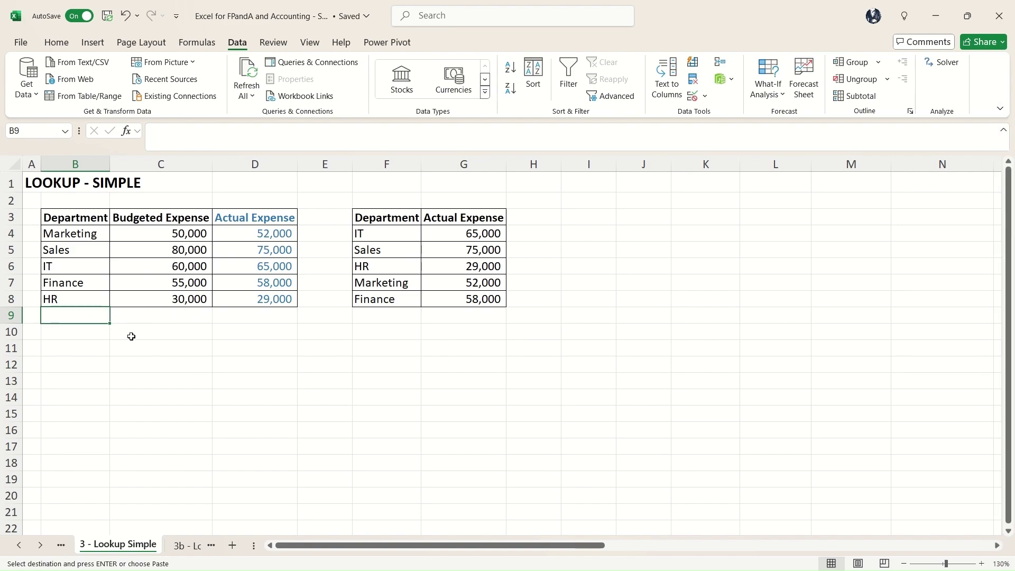
Add Advertising as a new department in B9 on the 3 - Lookup Simple sheet
{"action": "type", "text": "Adver"}
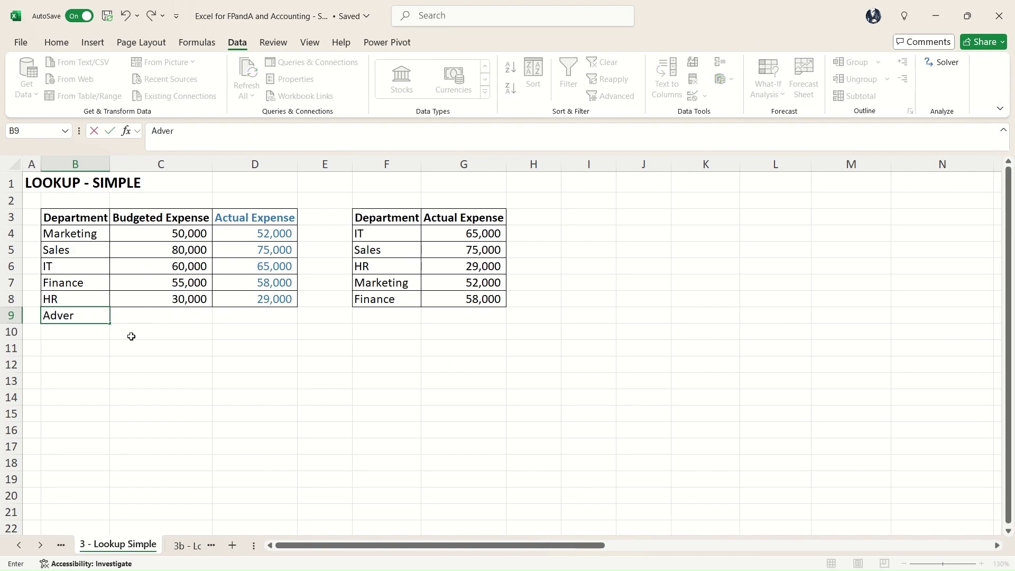
{"action": "type", "text": "tising"}
{"action": "key", "text": "Return"}
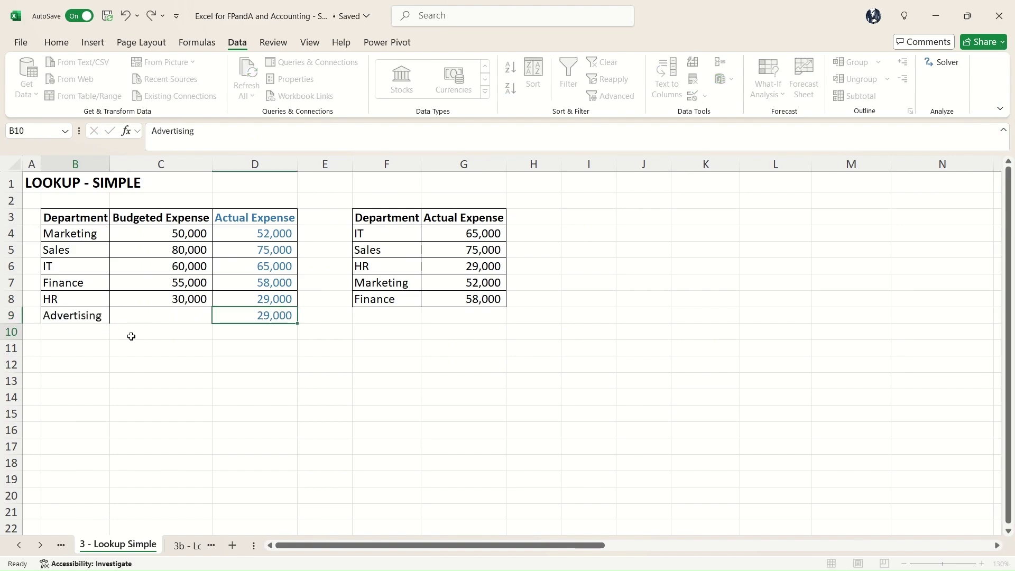
{"action": "key", "text": "Up"}
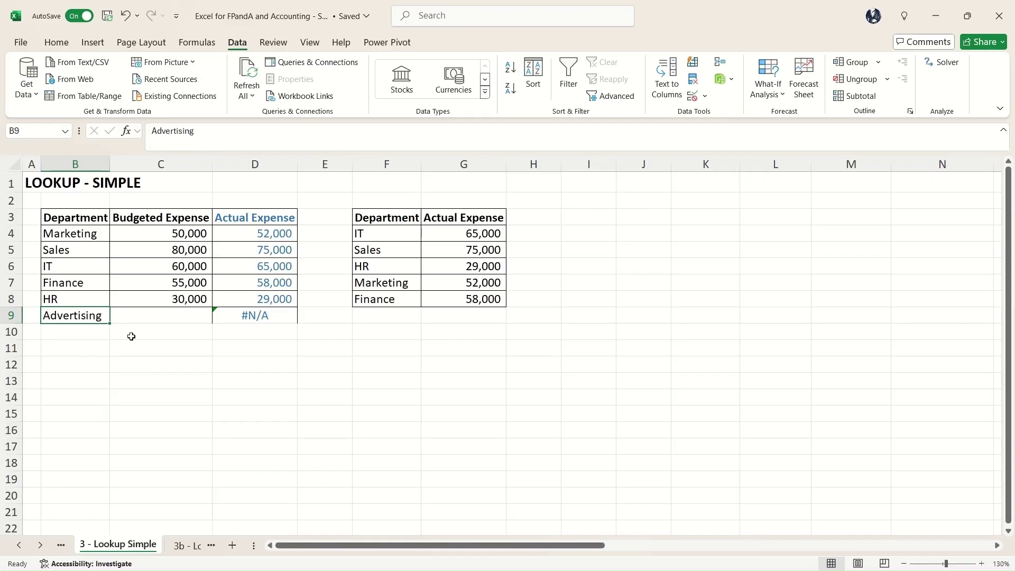
Check the source departments in F4:G8 for Advertising and inspect the XLOOKUP arguments in D9 without changing them
{"action": "left_click_drag", "start_coordinate": [386, 232], "coordinate": [532, 302]}
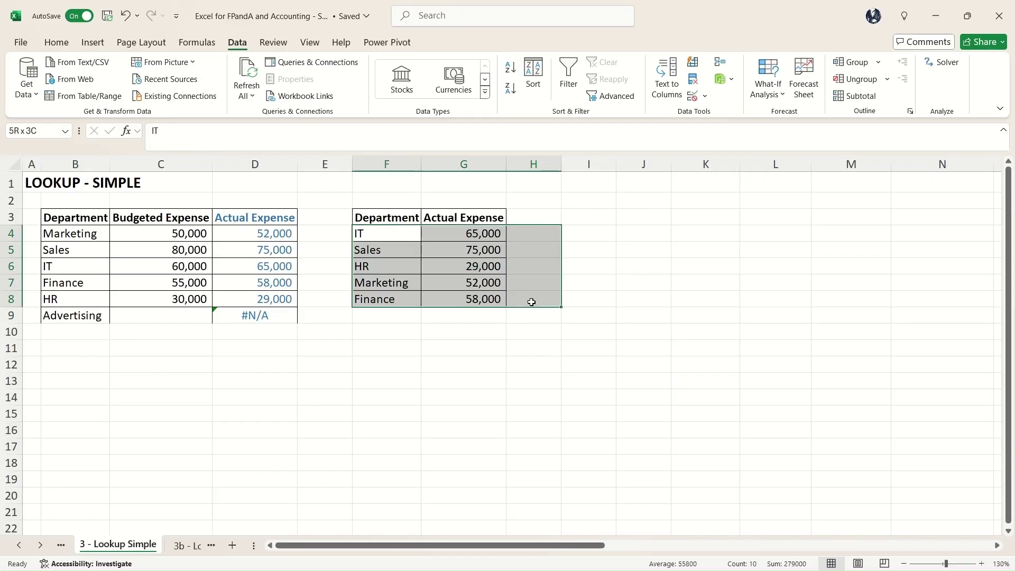
{"action": "left_click", "coordinate": [254, 316]}
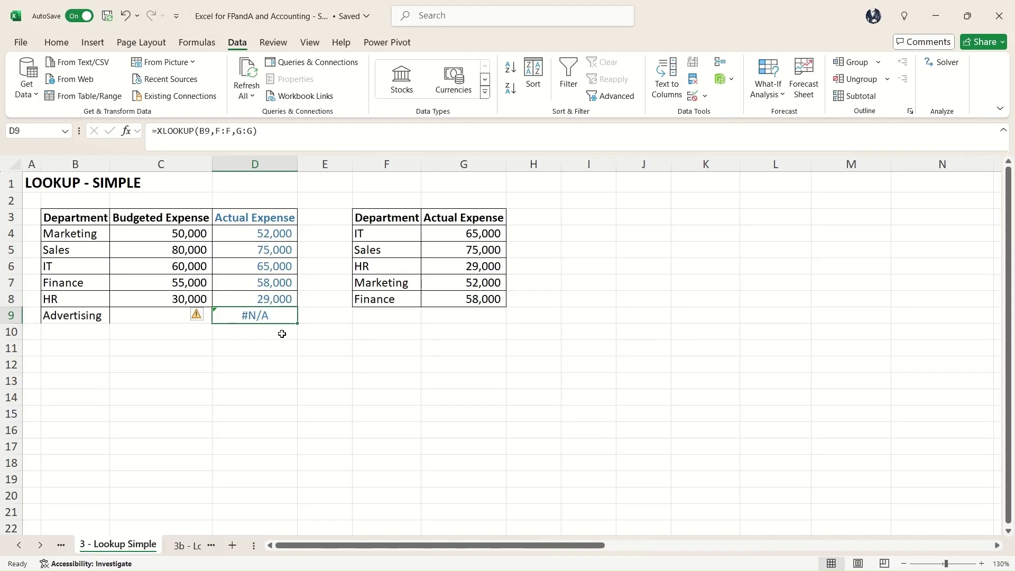
{"action": "key", "text": "F2"}
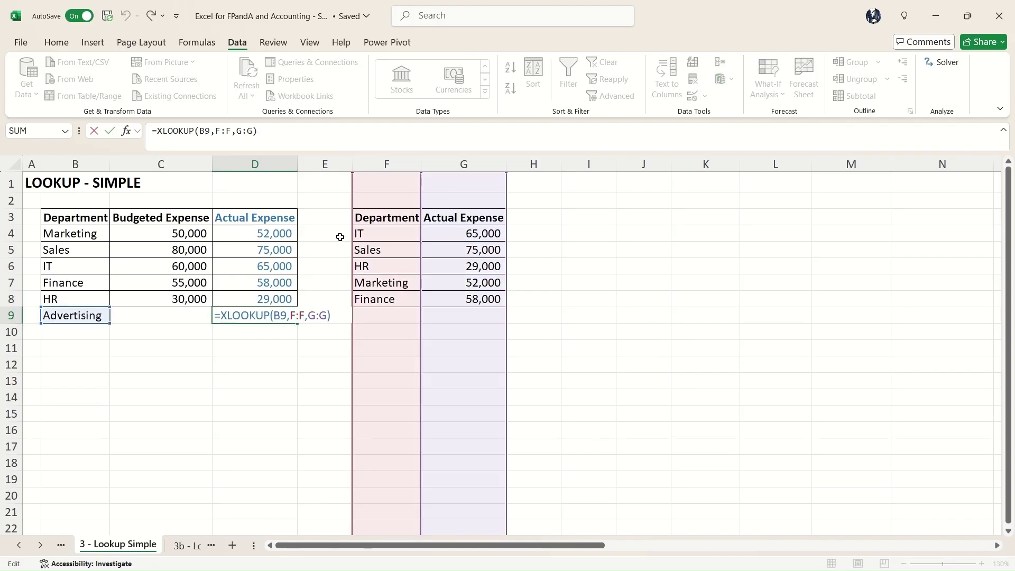
{"action": "key", "text": "ctrl+Return"}
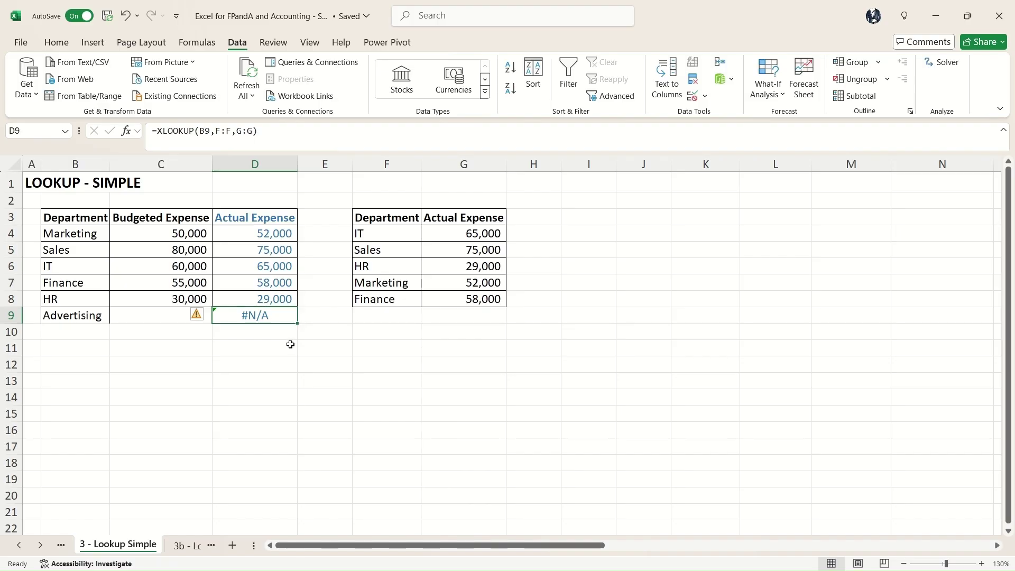
{"action": "left_click_drag", "start_coordinate": [369, 216], "coordinate": [492, 334]}
{"action": "left_click", "coordinate": [254, 317]}
{"action": "left_click", "coordinate": [388, 292]}
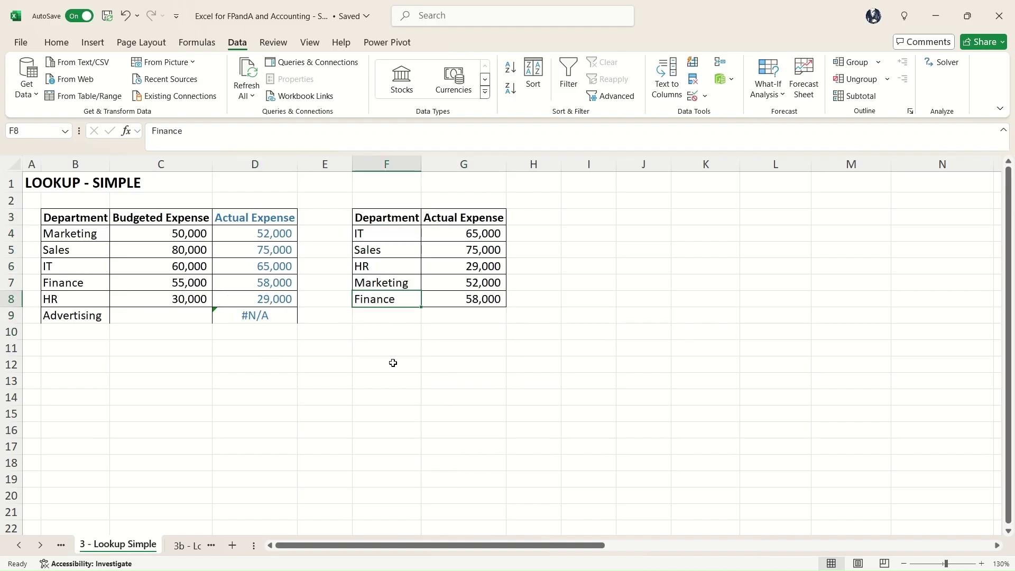
{"action": "left_click", "coordinate": [293, 319]}
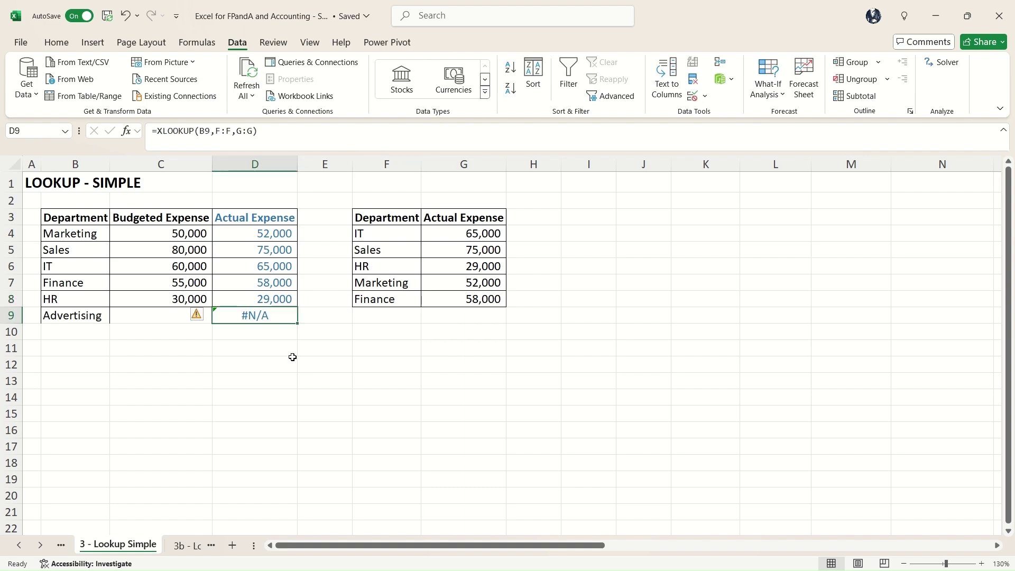
{"action": "left_click", "coordinate": [159, 131]}
{"action": "key", "text": "Escape"}
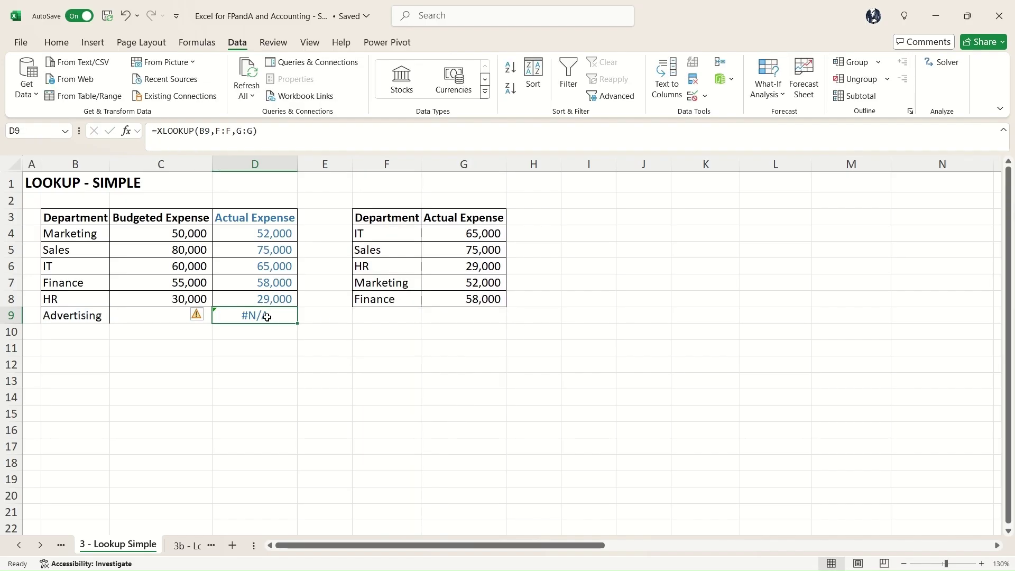
Wrap the XLOOKUP formula in D9 in IFERROR with 0 as the fallback, giving =IFERROR(XLOOKUP(B9,F:F,G:G),0)
{"action": "left_click", "coordinate": [161, 133]}
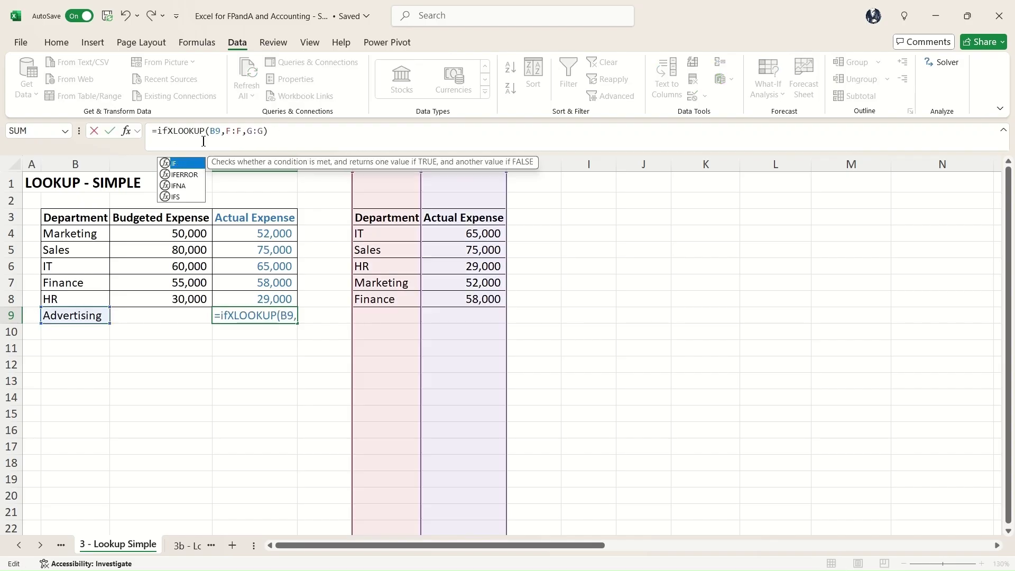
{"action": "type", "text": "iferror("}
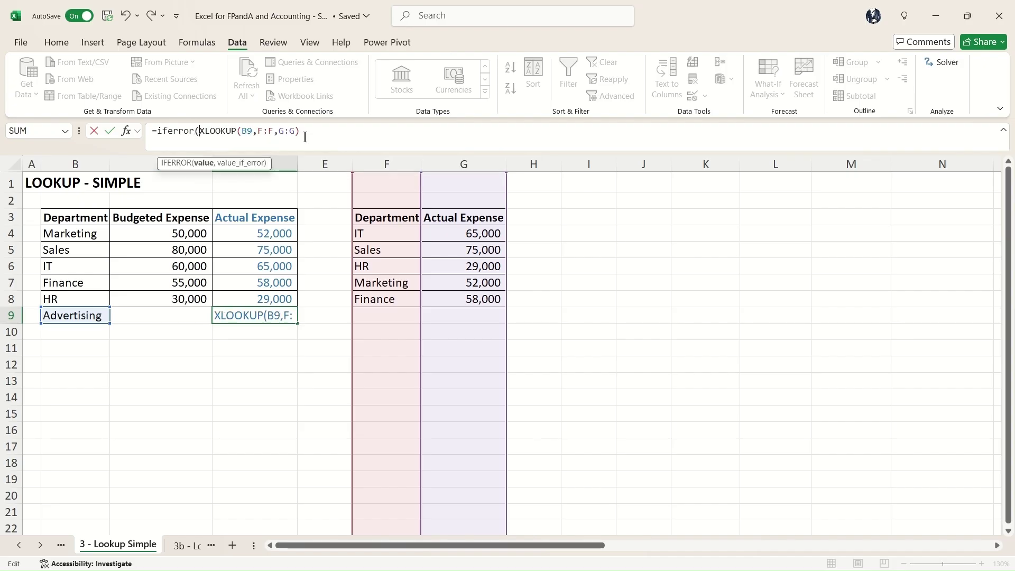
{"action": "left_click", "coordinate": [305, 137]}
{"action": "type", "text": ","}
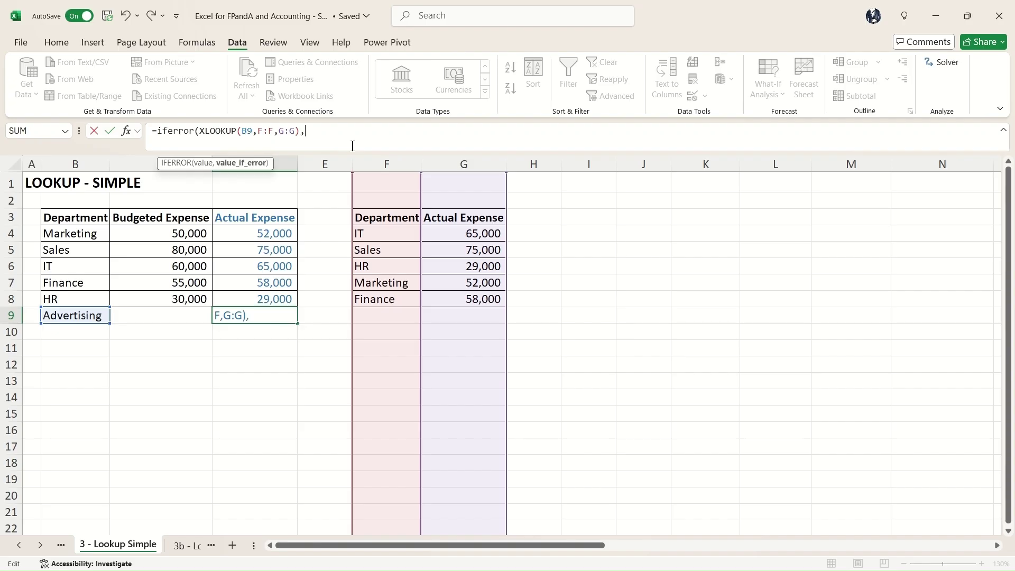
{"action": "type", "text": "0)"}
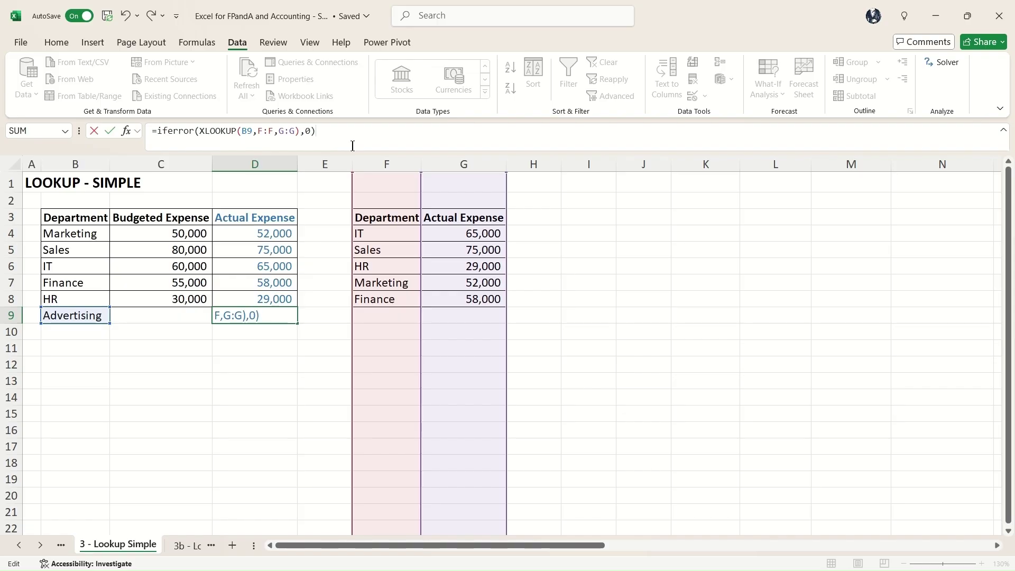
{"action": "key", "text": "Return"}
{"action": "key", "text": "Up"}
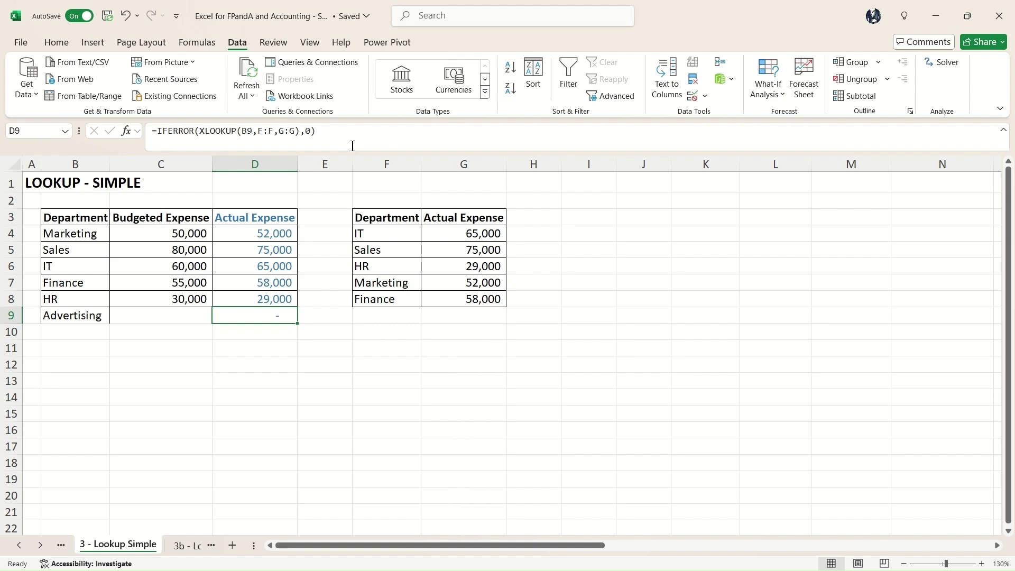
Copy the IFERROR formula from D9 to the Actual Expense cells D4:D8 and check the pasted formula
{"action": "key", "text": "ctrl+c"}
{"action": "key", "text": "ctrl+shift+Up"}
{"action": "key", "text": "shift+Down"}
{"action": "key", "text": "ctrl+v"}
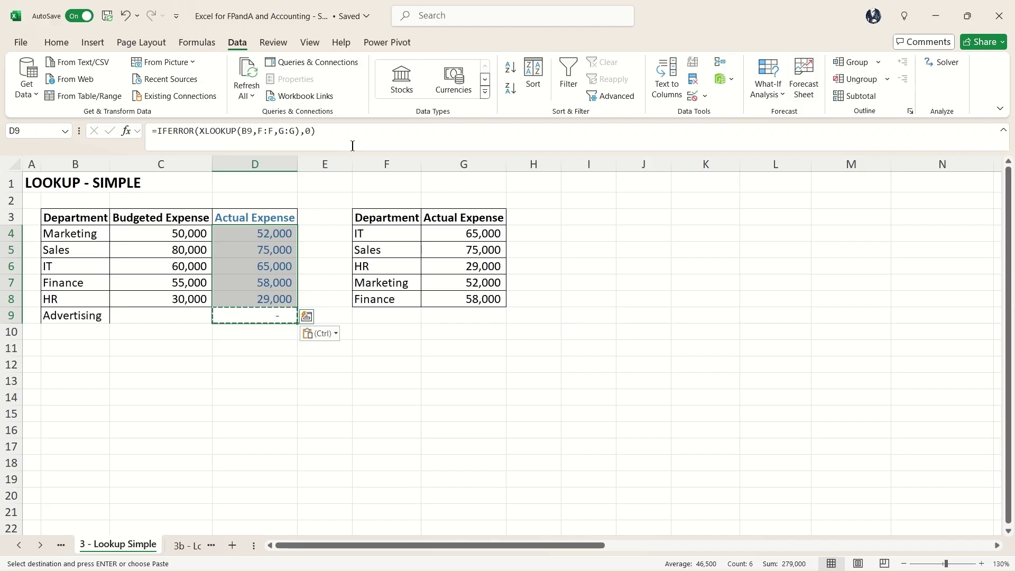
{"action": "left_click", "coordinate": [272, 238]}
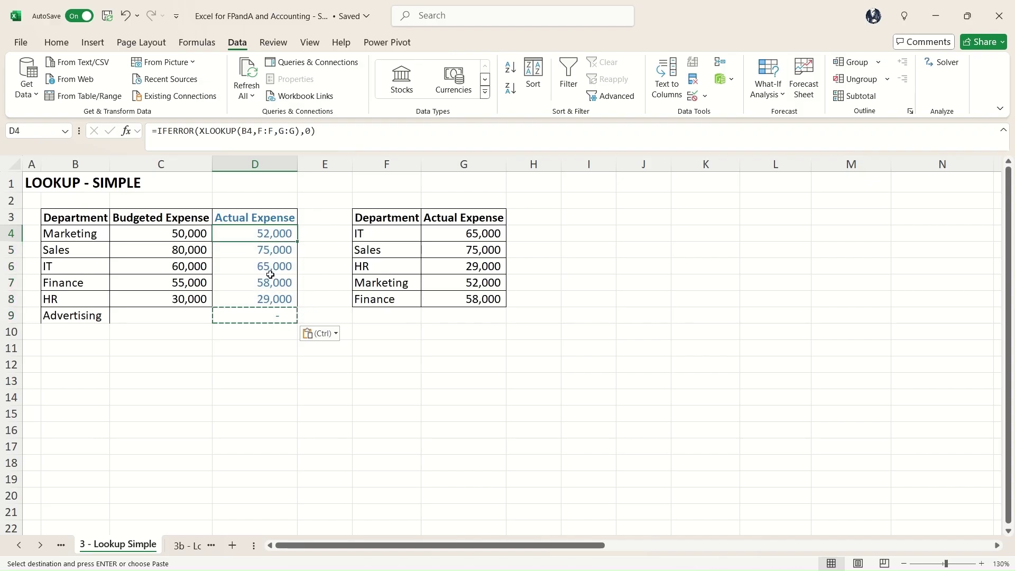
{"action": "left_click", "coordinate": [272, 315]}
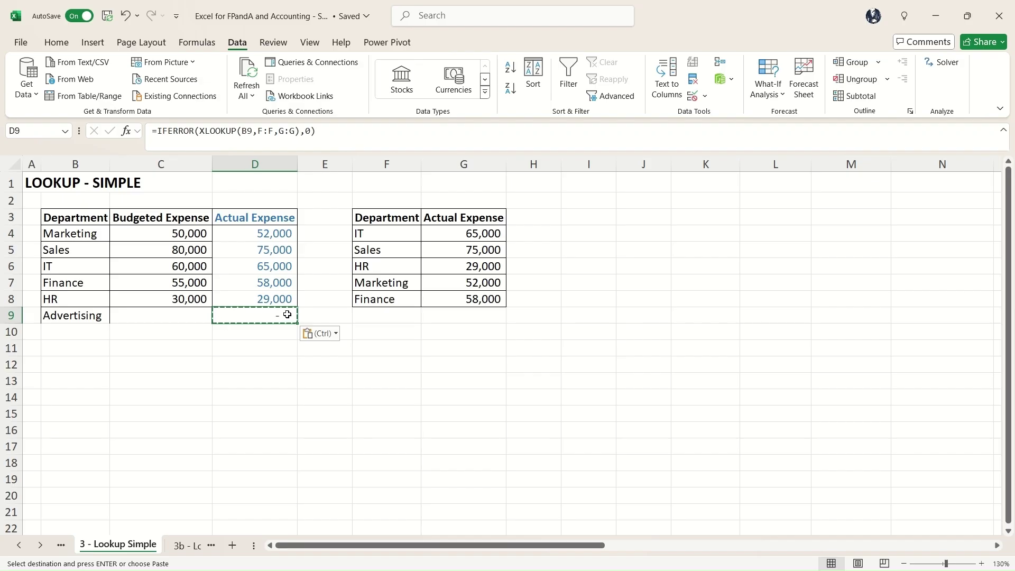
Clear the HR entry from the lookup table to test the IFERROR formula in D8, and undo the clearing
{"action": "left_click_drag", "start_coordinate": [363, 266], "coordinate": [667, 266]}
{"action": "key", "text": "Delete"}
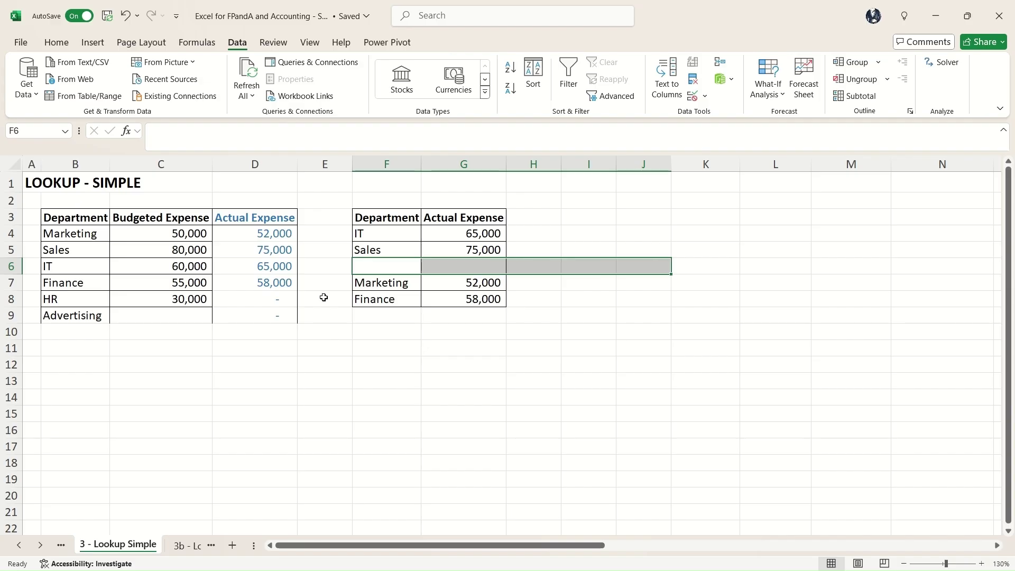
{"action": "left_click", "coordinate": [290, 301]}
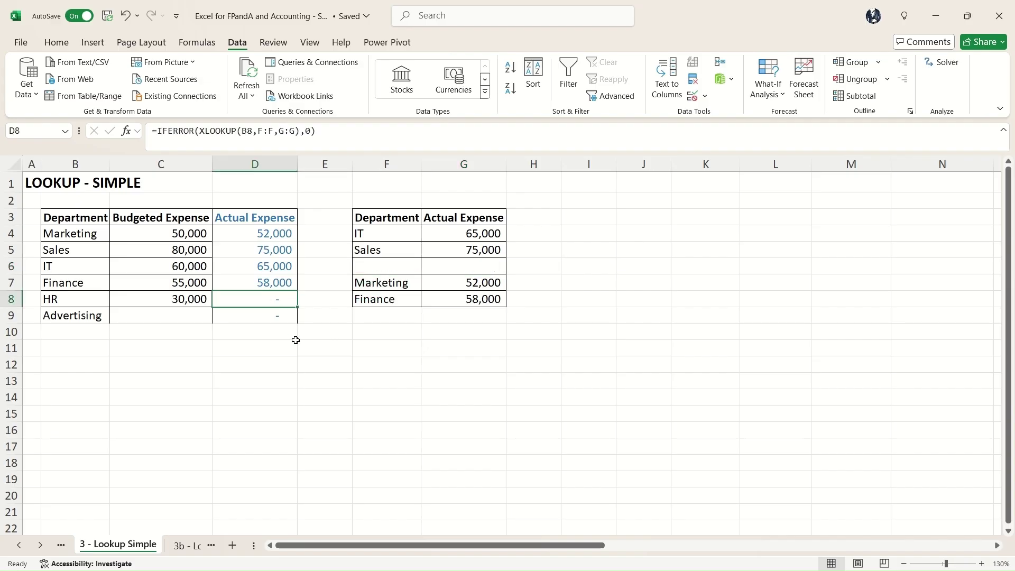
{"action": "key", "text": "ctrl+z"}
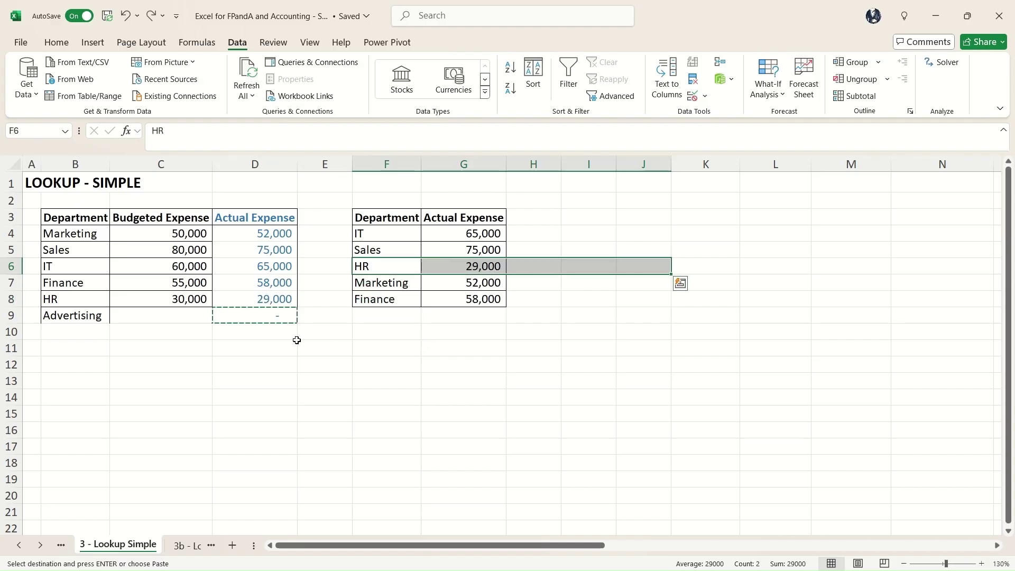
Change the IFERROR fallback in D9 from zero to an empty string ("")
{"action": "left_click", "coordinate": [235, 316]}
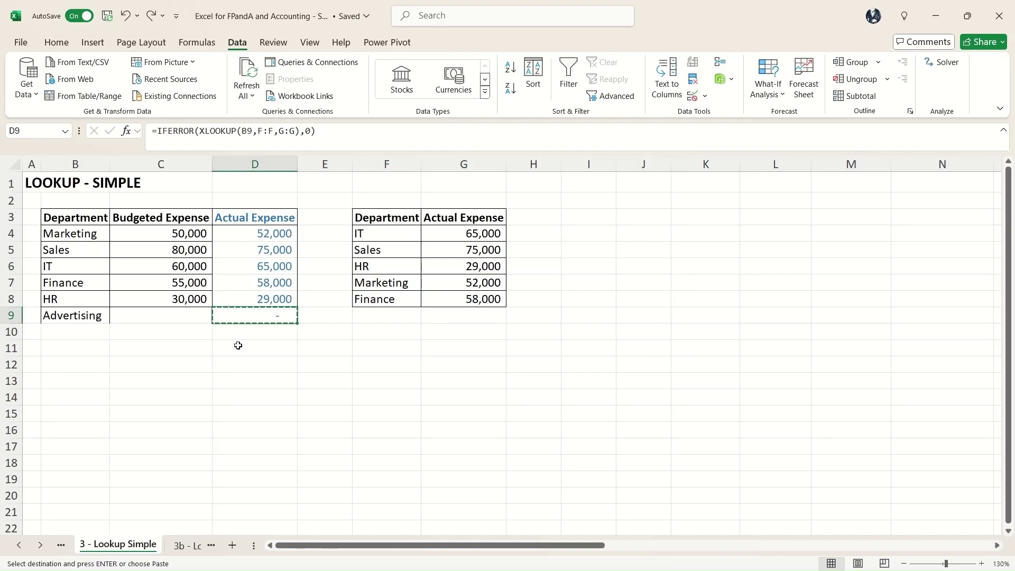
{"action": "left_click", "coordinate": [309, 132]}
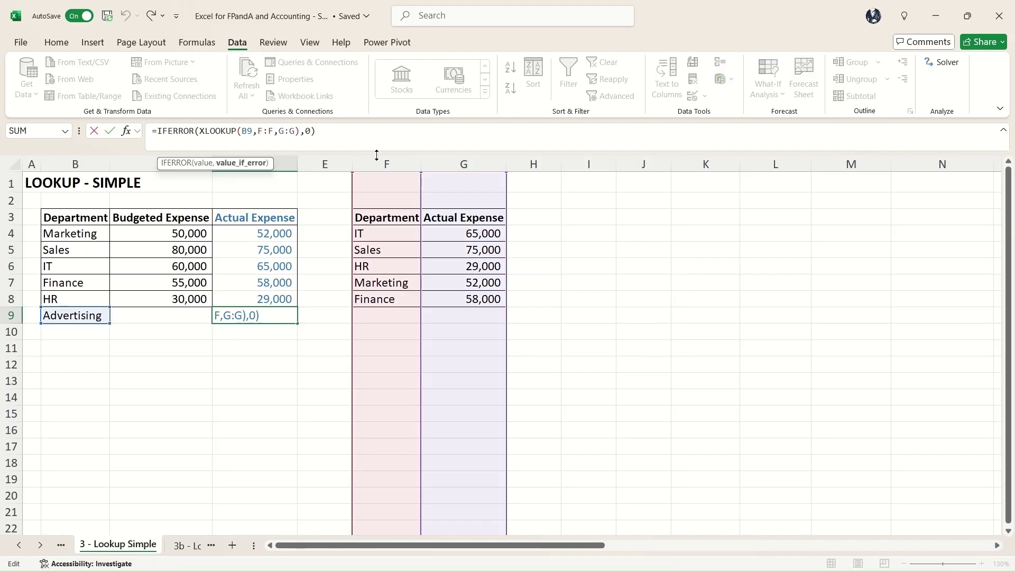
{"action": "key", "text": "BackSpace"}
{"action": "type", "text": "\"\""}
{"action": "key", "text": "Return"}
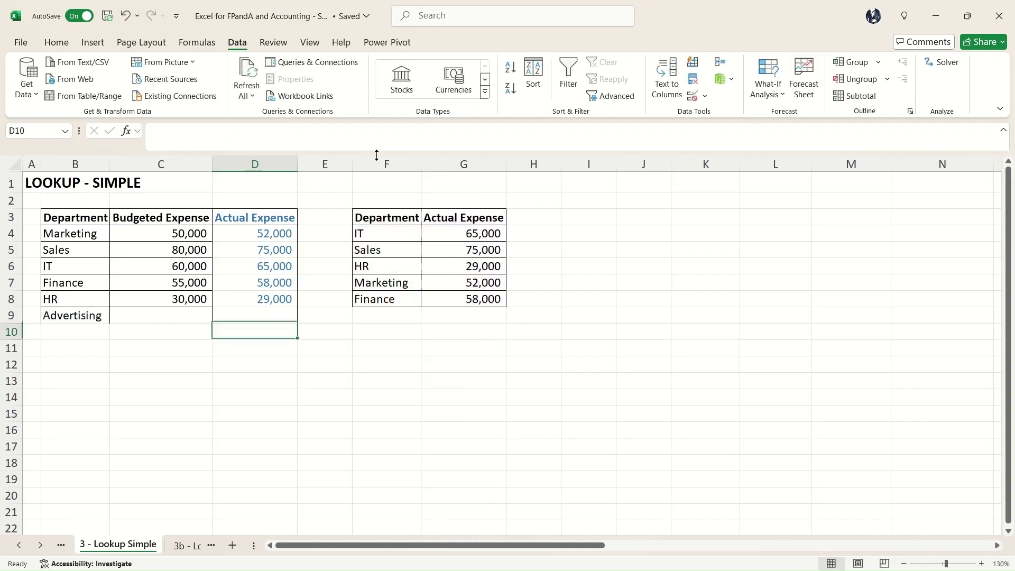
{"action": "left_click", "coordinate": [393, 370]}
{"action": "left_click", "coordinate": [293, 320]}
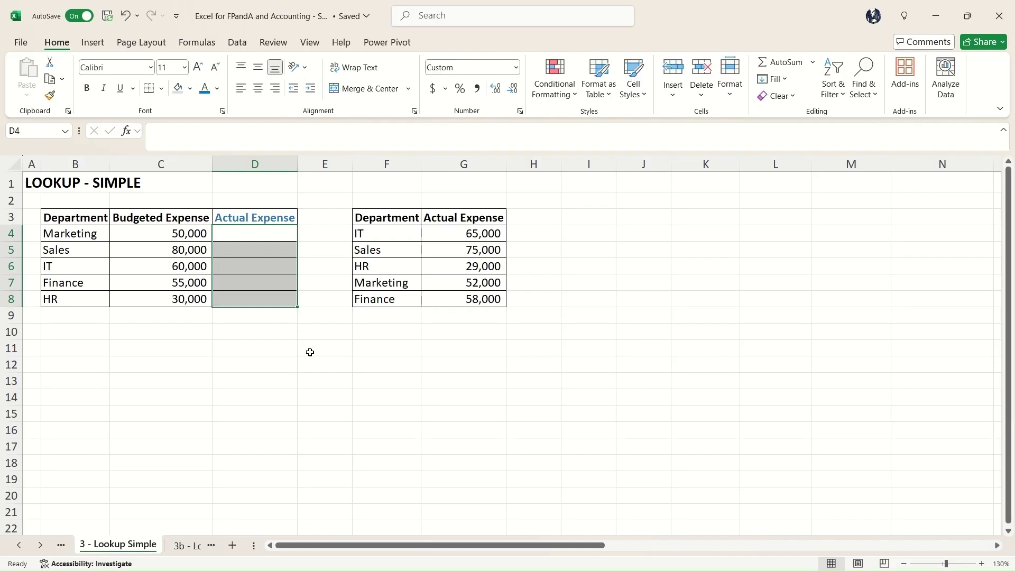
Enter =VLOOKUP(B4,F:G,2,0) in D4 to look up Marketing's actual expense with an exact match
{"action": "left_click", "coordinate": [279, 333]}
{"action": "left_click", "coordinate": [261, 240]}
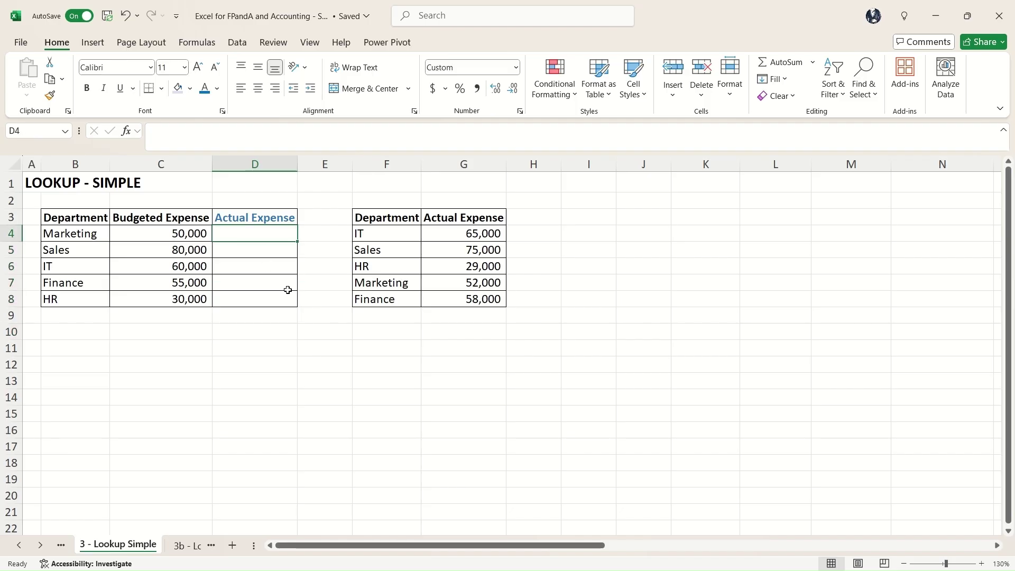
{"action": "type", "text": "="}
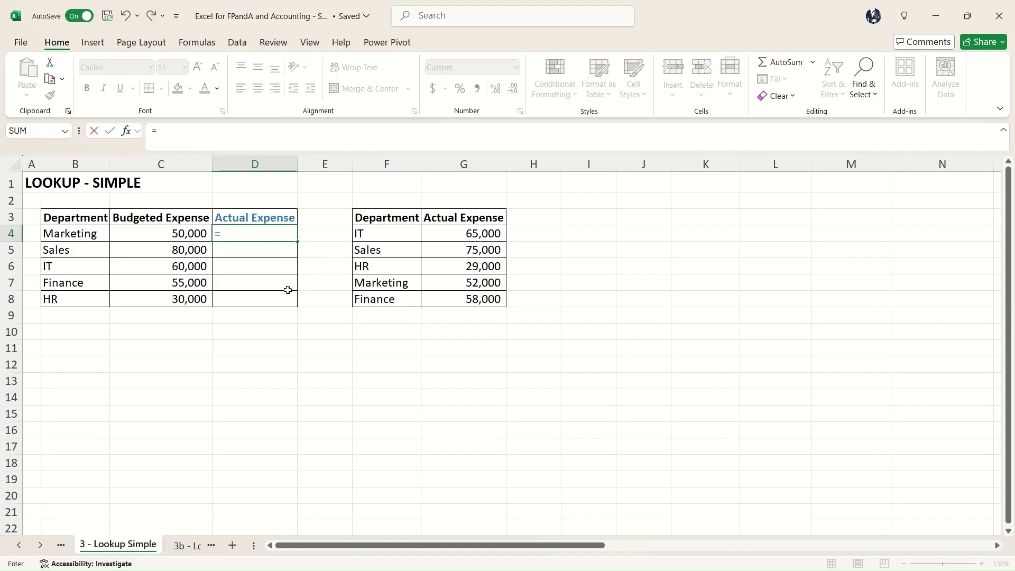
{"action": "type", "text": "vlookup("}
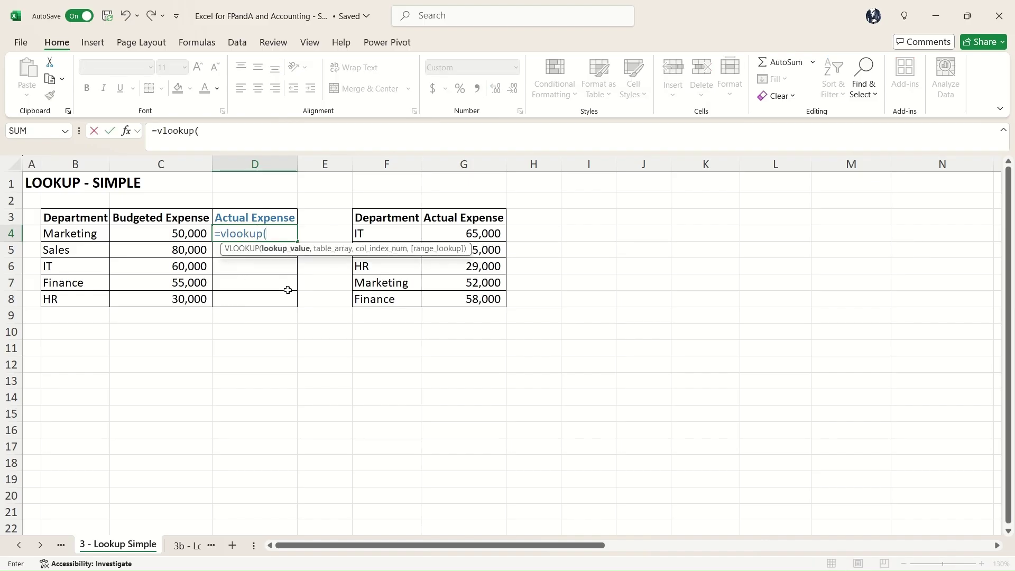
{"action": "key", "text": "Left"}
{"action": "key", "text": "Left"}
{"action": "type", "text": ","}
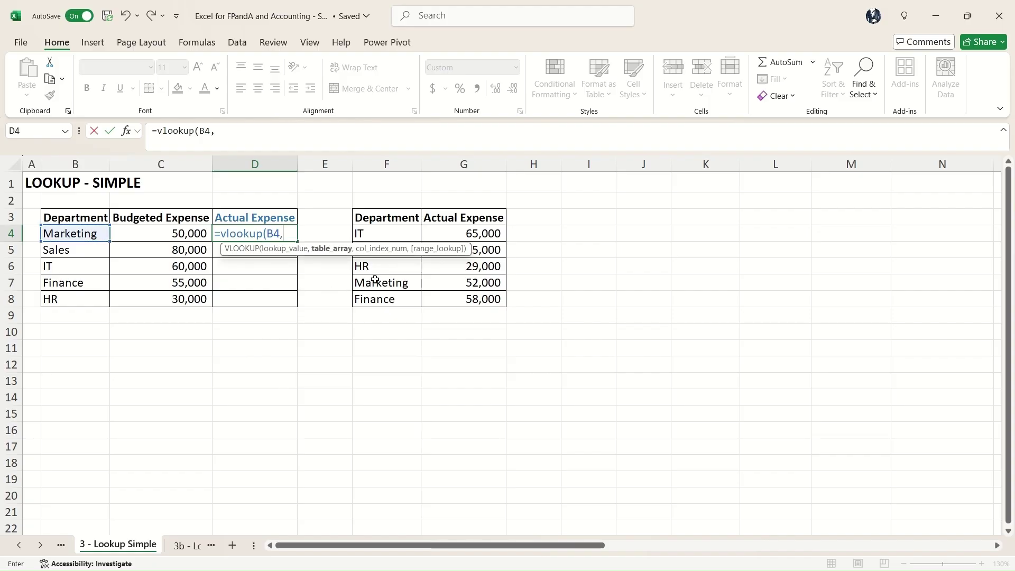
{"action": "left_click", "coordinate": [386, 165]}
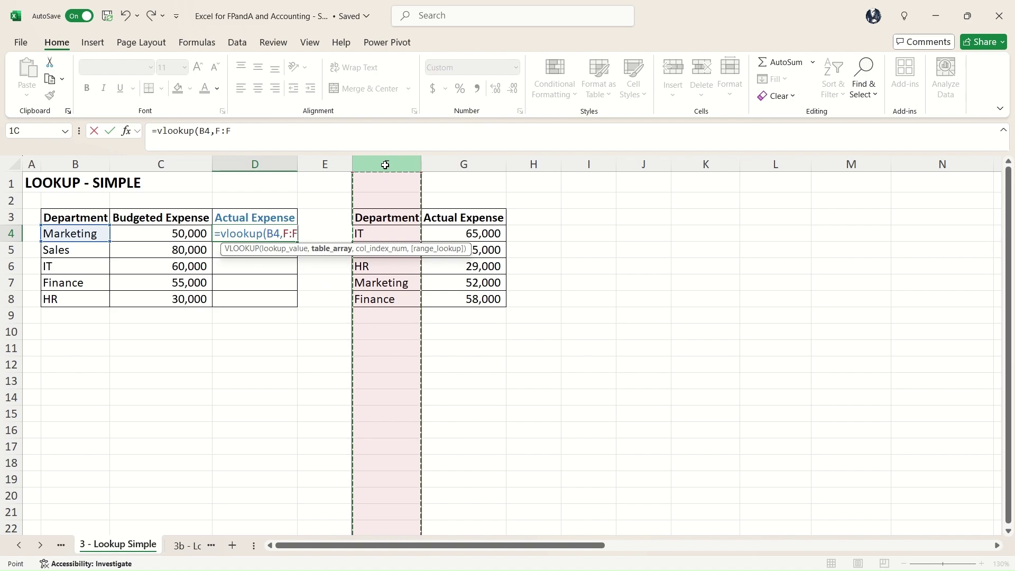
{"action": "left_click_drag", "start_coordinate": [422, 165], "coordinate": [448, 163]}
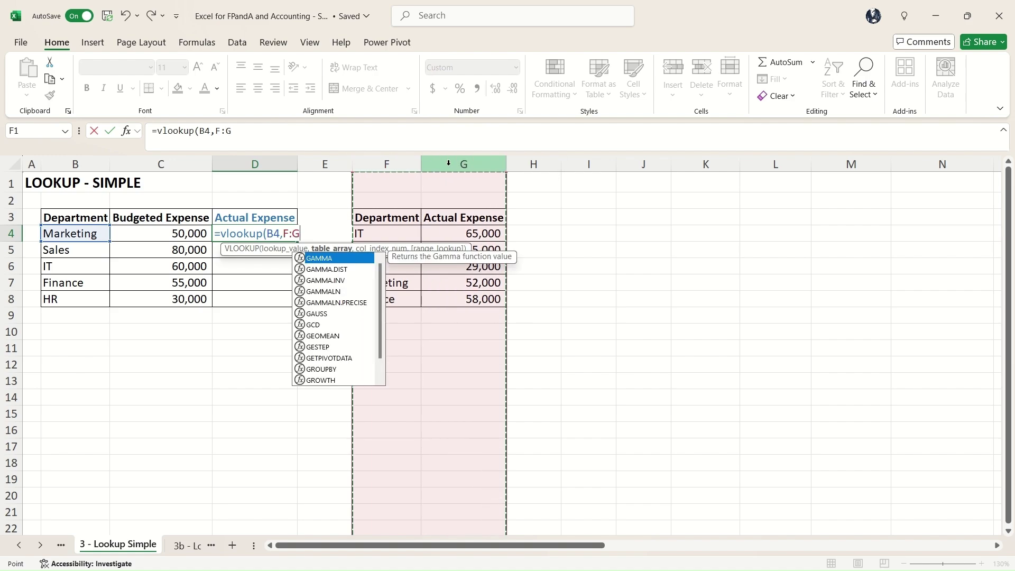
{"action": "type", "text": ","}
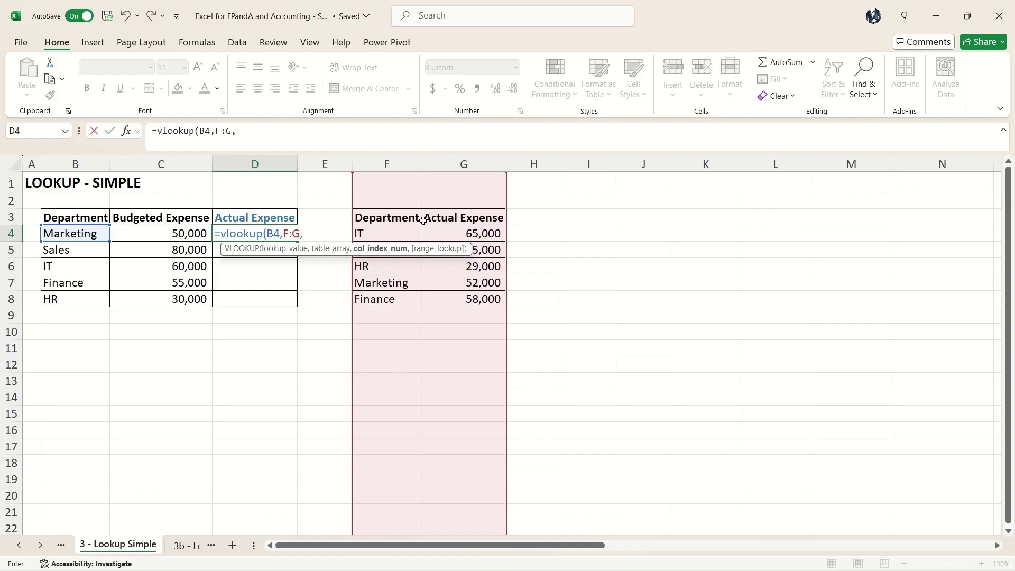
{"action": "type", "text": "2,"}
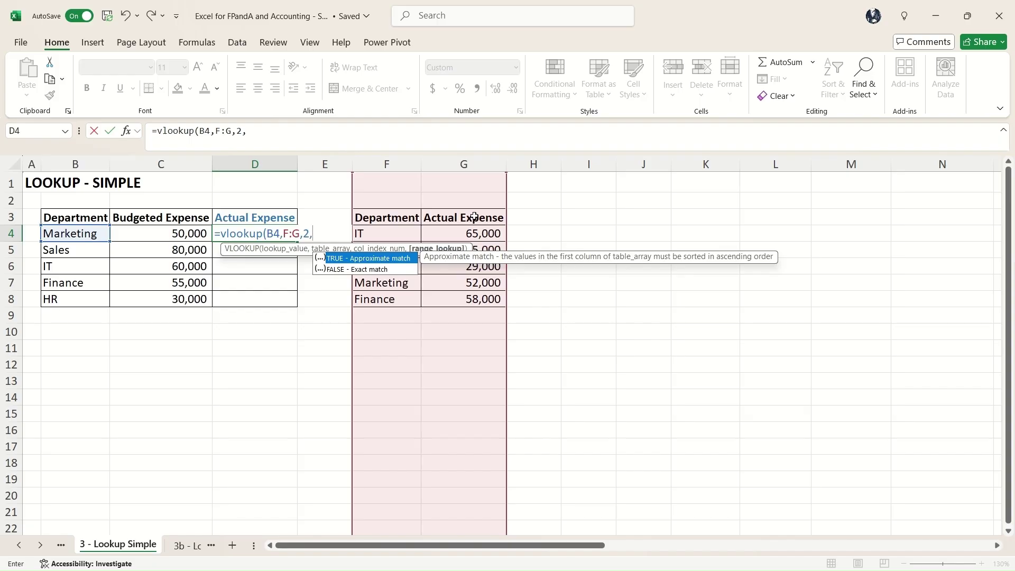
{"action": "type", "text": "0)"}
{"action": "left_click", "coordinate": [474, 217], "text": "shift"}
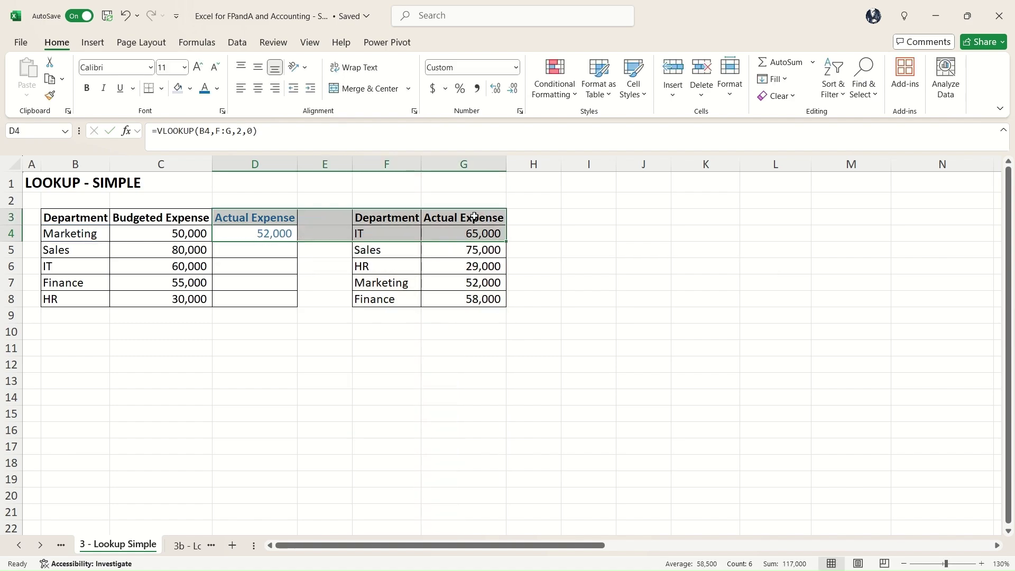
{"action": "key", "text": "Left"}
{"action": "key", "text": "Down"}
{"action": "key", "text": "Right"}
{"action": "key", "text": "Up"}
{"action": "key", "text": "Right"}
{"action": "key", "text": "Left"}
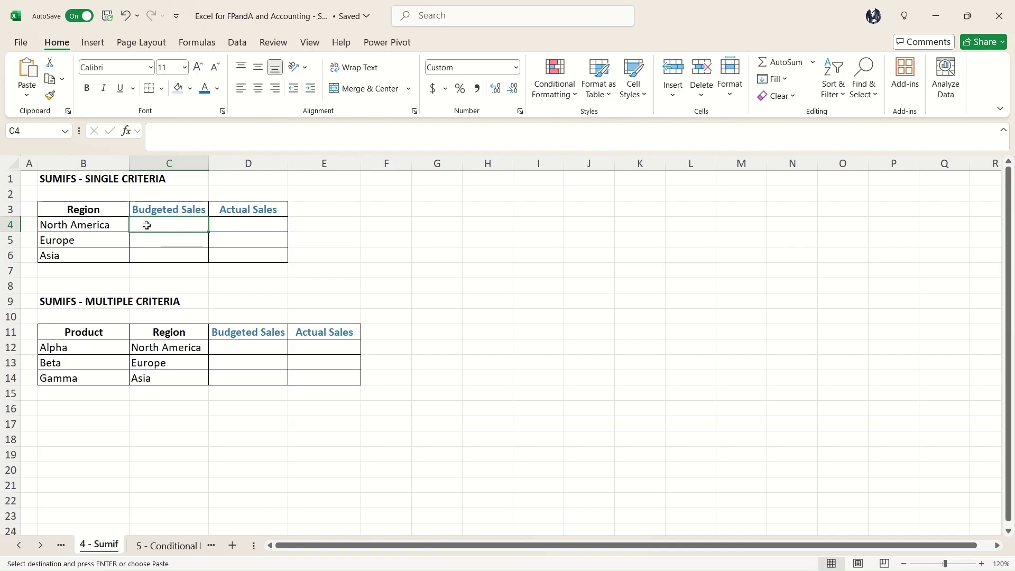
Examine the single-criteria SUMIFS table's regions and its Budgeted Sales and Actual Sales columns on the 4 - Sumif sheet
{"action": "left_click", "coordinate": [121, 222]}
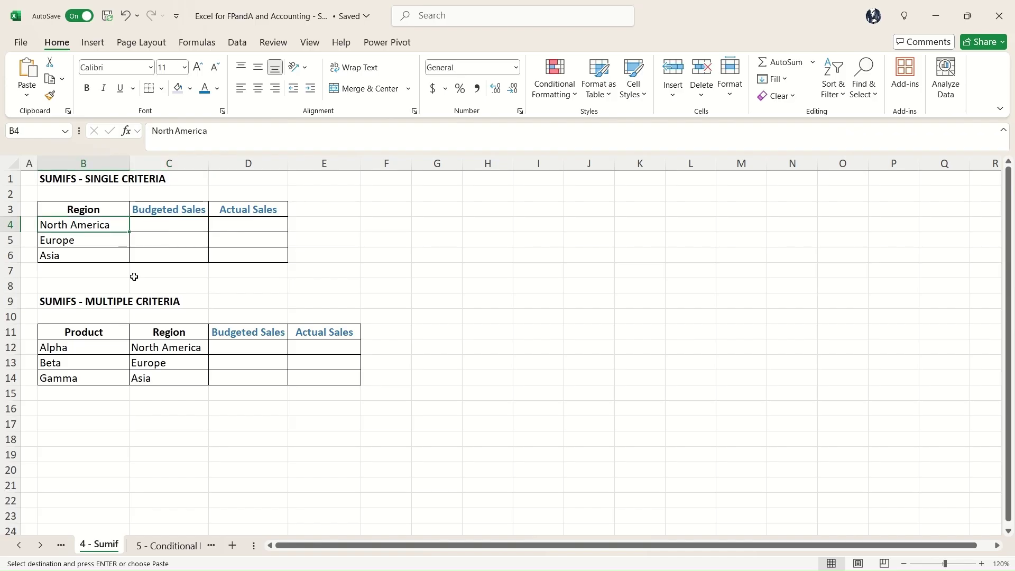
{"action": "left_click_drag", "start_coordinate": [105, 206], "coordinate": [250, 256]}
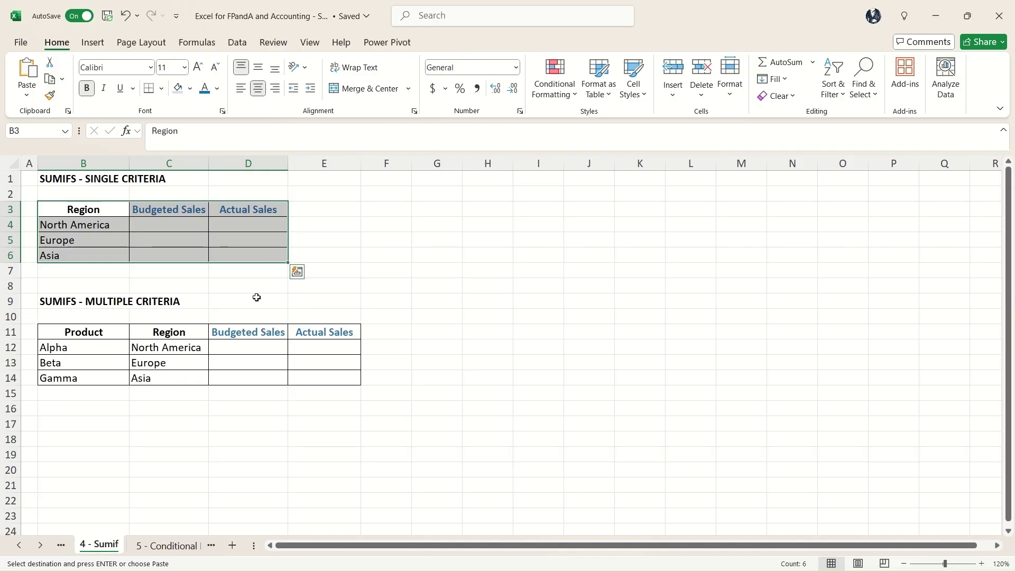
{"action": "left_click", "coordinate": [141, 224]}
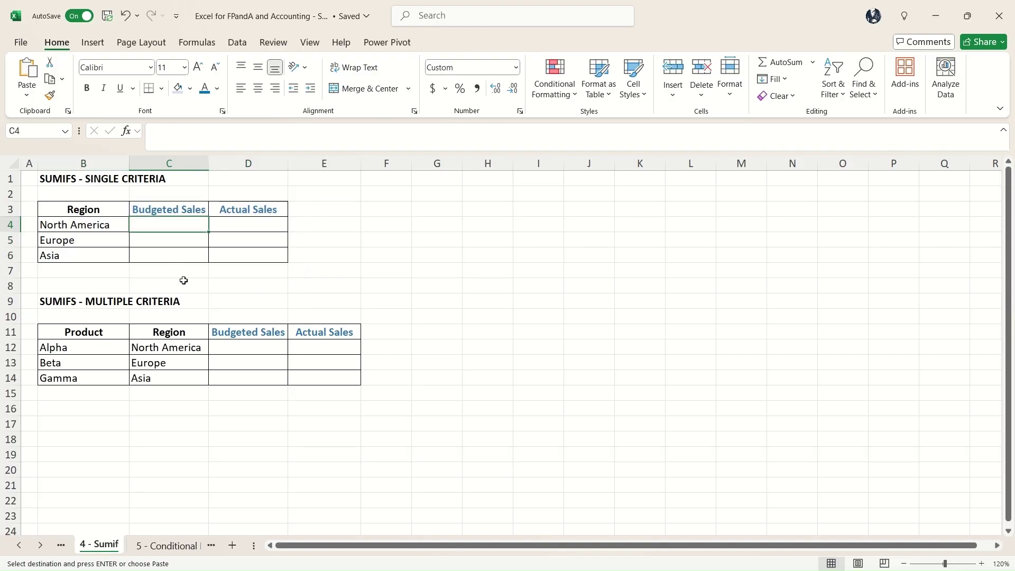
{"action": "left_click", "coordinate": [175, 239]}
{"action": "left_click", "coordinate": [176, 256]}
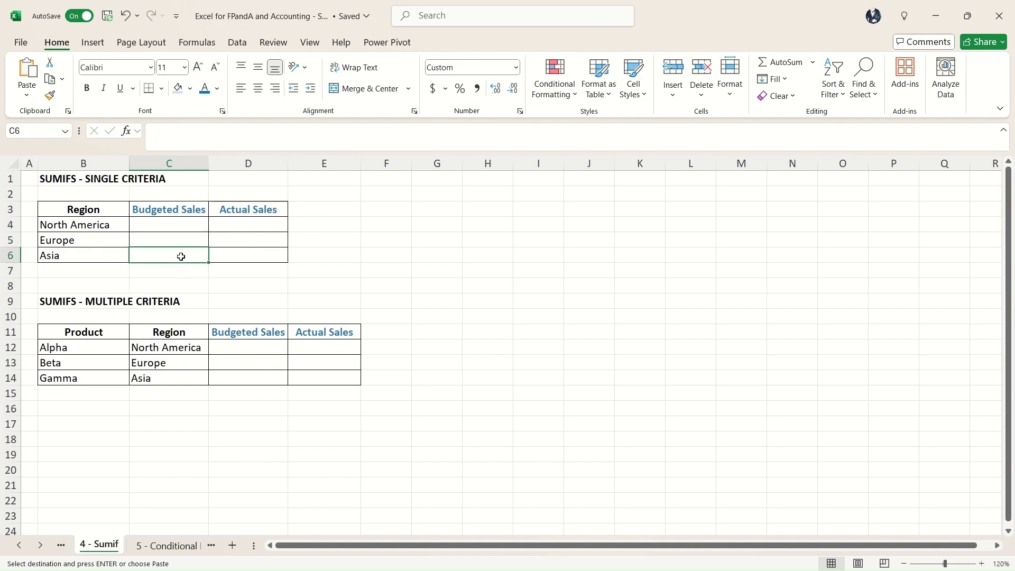
{"action": "left_click", "coordinate": [173, 229]}
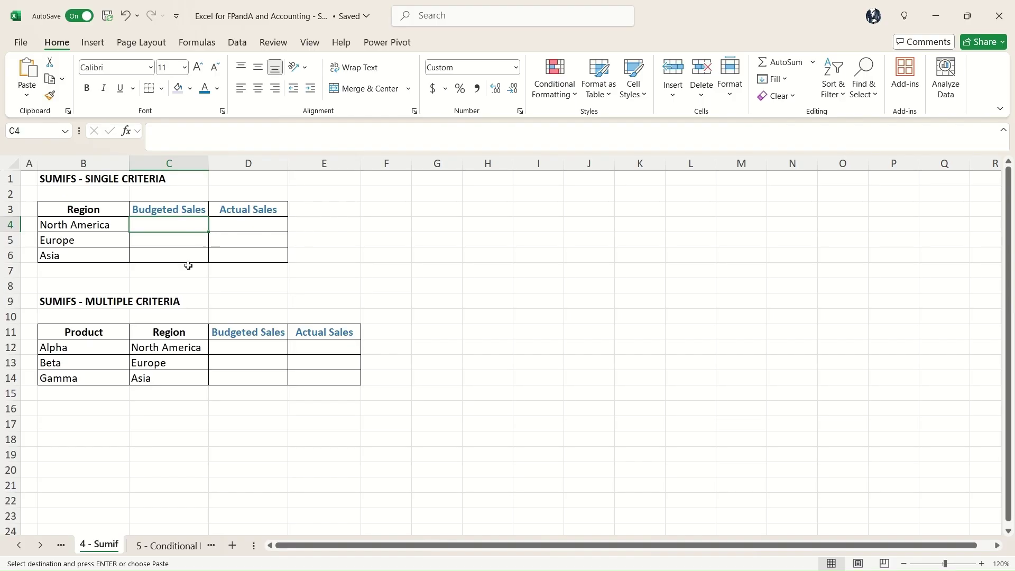
{"action": "key", "text": "Left"}
{"action": "key", "text": "Down"}
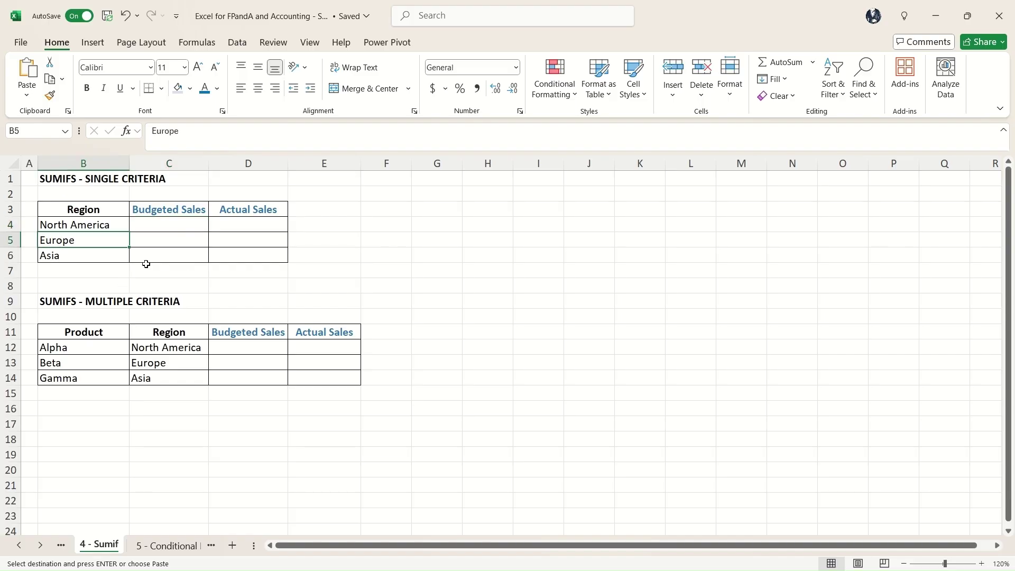
{"action": "left_click", "coordinate": [165, 226]}
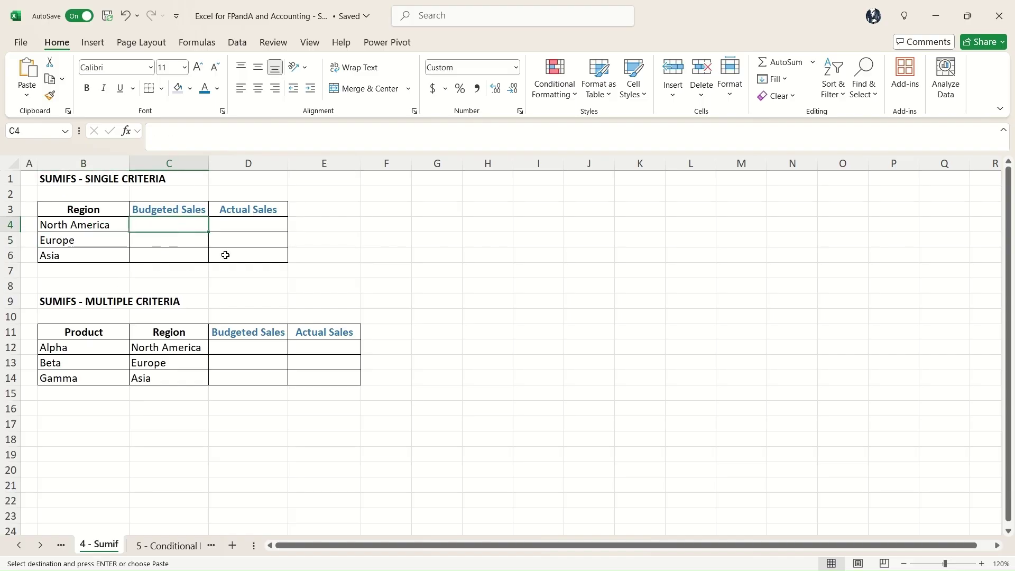
Start a SUMIF formula in C4 with the Region column D:D of the 3c - Lookup Data sheet as its range
{"action": "type", "text": "="}
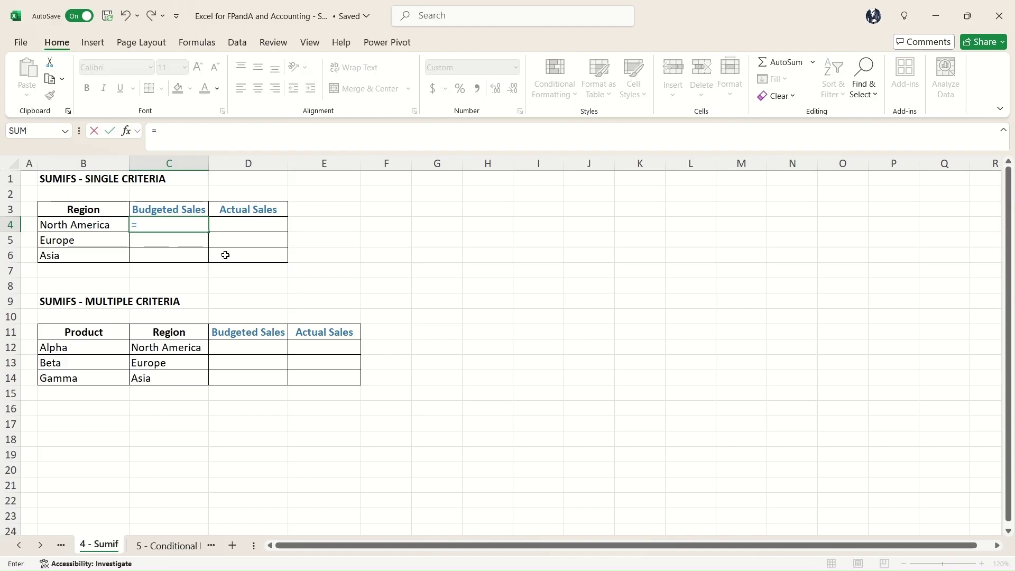
{"action": "type", "text": "sumif"}
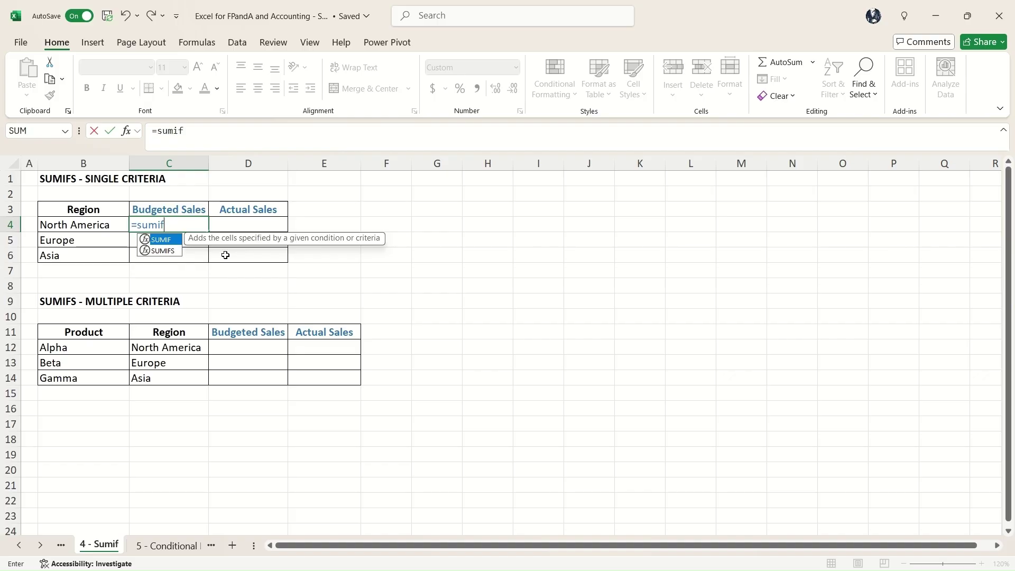
{"action": "type", "text": "("}
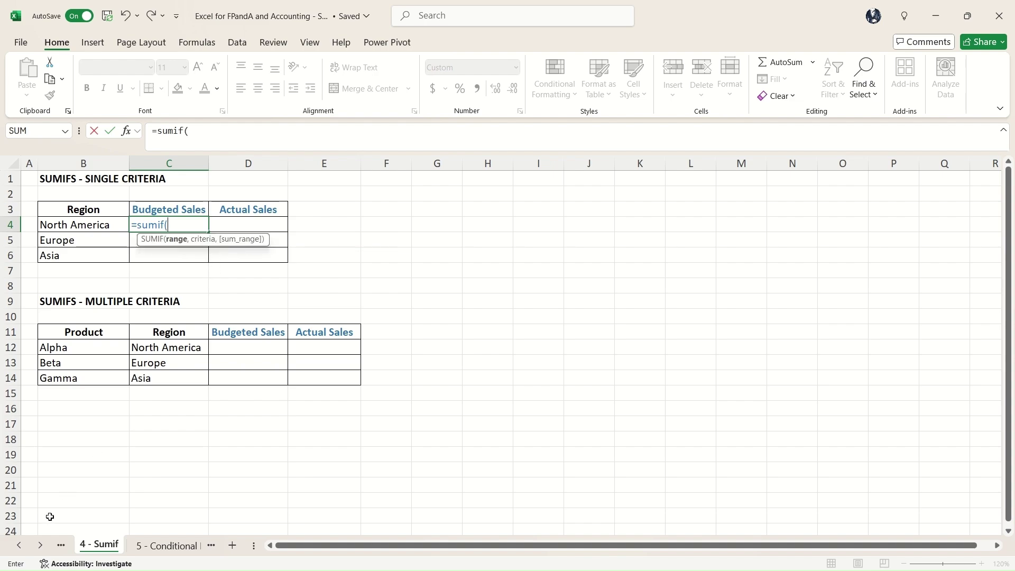
{"action": "left_click", "coordinate": [19, 546]}
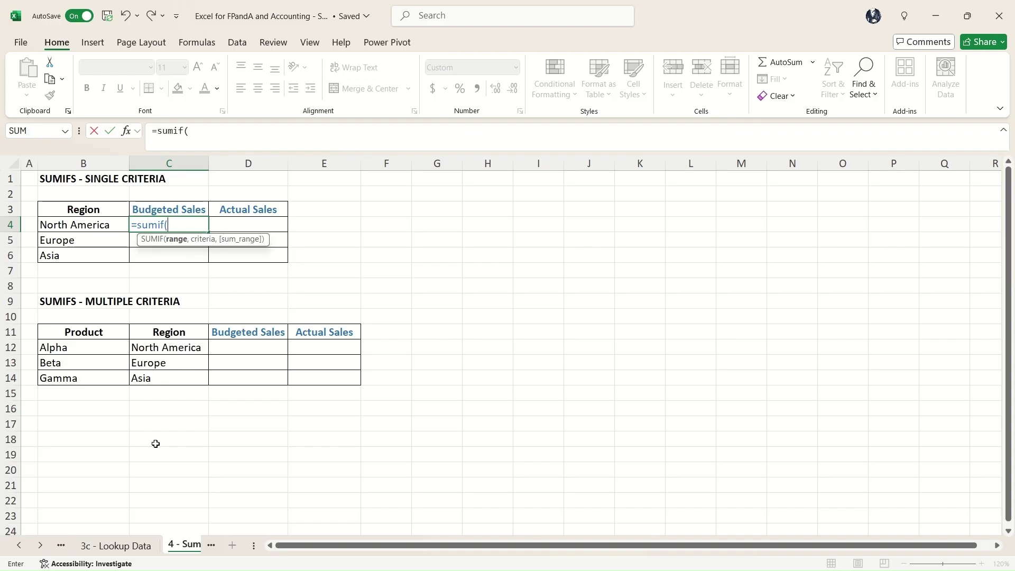
{"action": "left_click", "coordinate": [115, 546]}
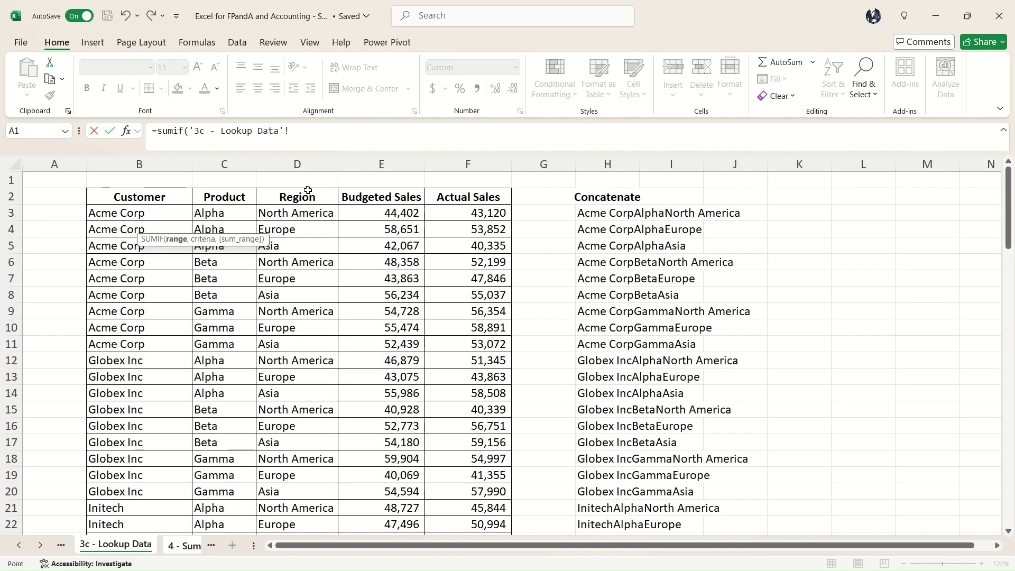
{"action": "left_click", "coordinate": [309, 161]}
{"action": "type", "text": ","}
Complete the C4 SUMIF formula with region B4 as the criteria and Lookup Data's Budgeted Sales column E:E as the sum range
{"action": "left_click", "coordinate": [185, 550]}
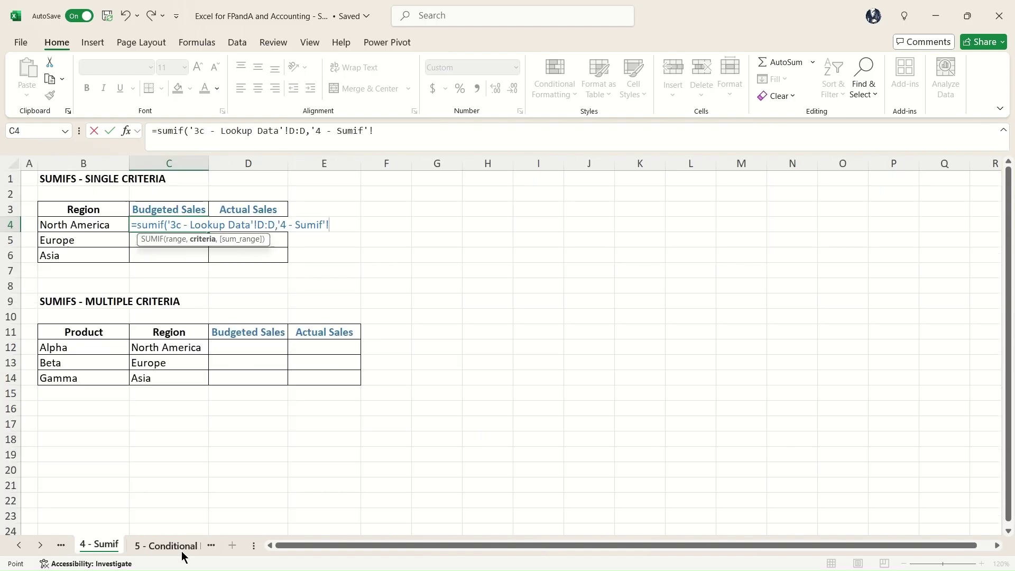
{"action": "left_click", "coordinate": [105, 223]}
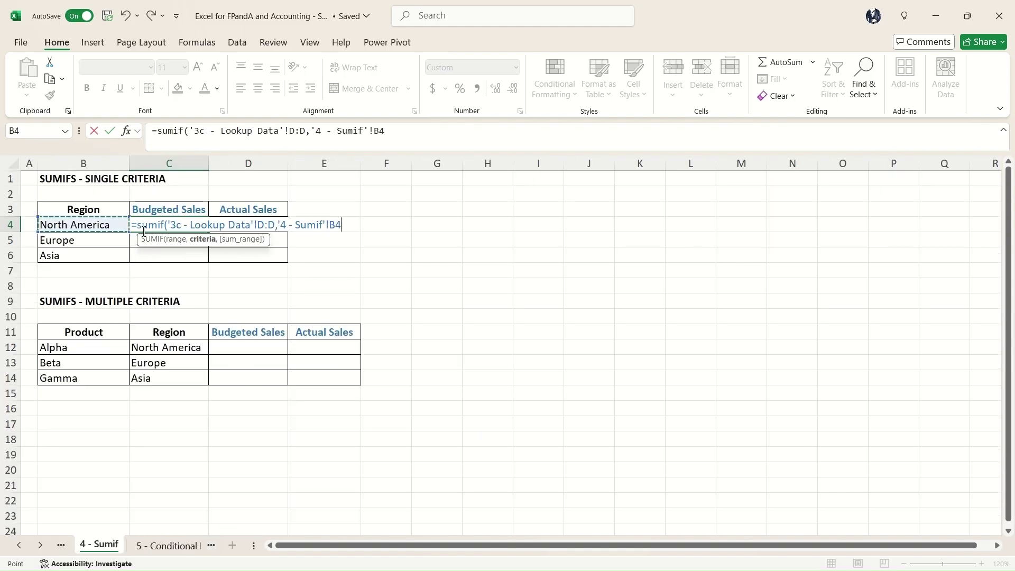
{"action": "type", "text": ","}
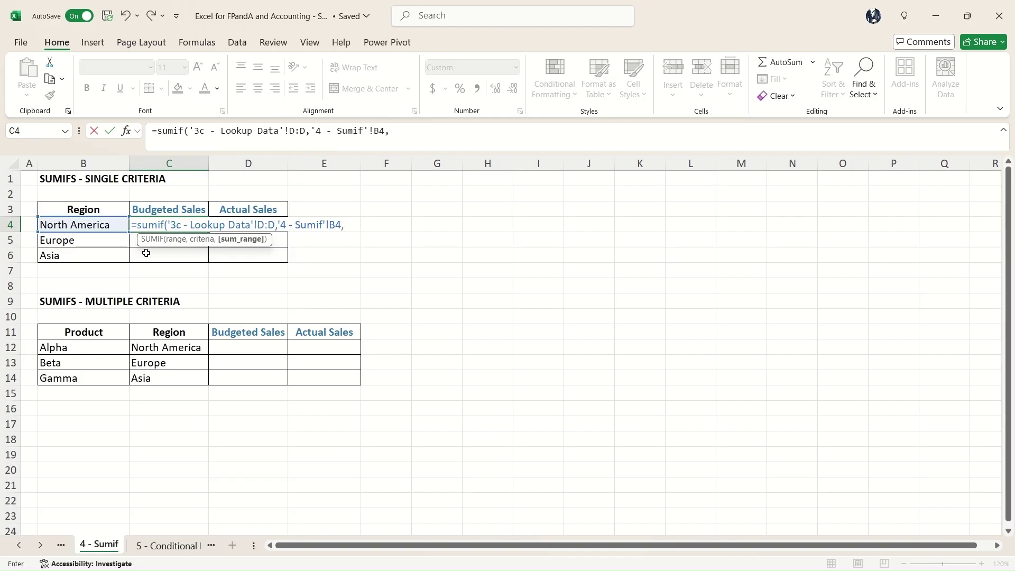
{"action": "left_click", "coordinate": [21, 548]}
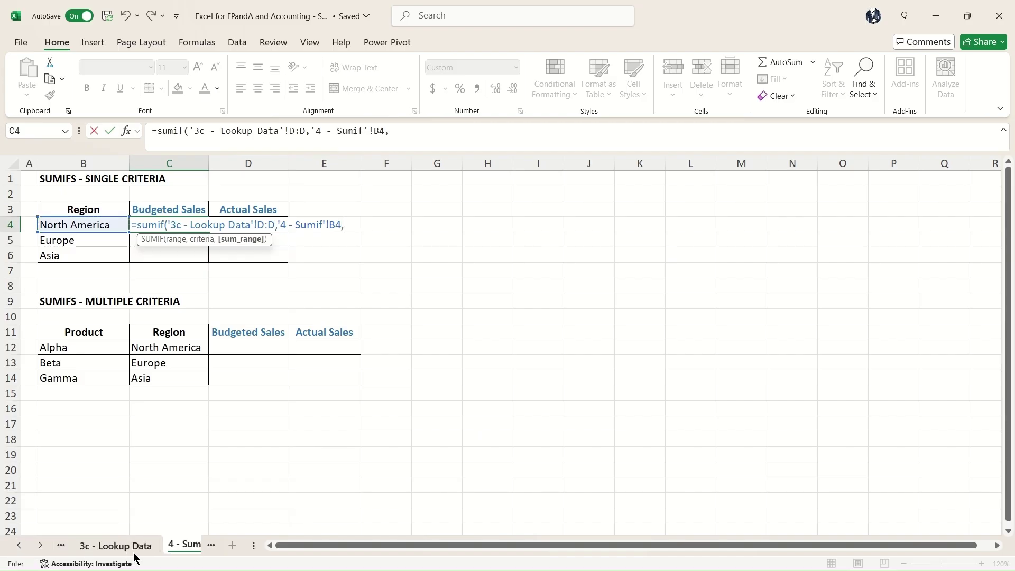
{"action": "left_click", "coordinate": [118, 546]}
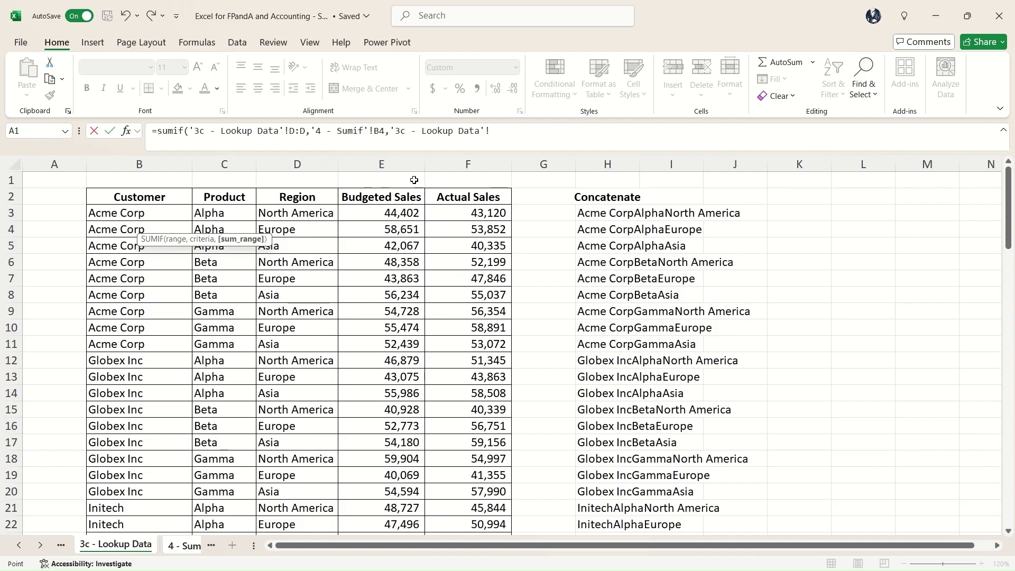
{"action": "left_click", "coordinate": [406, 165]}
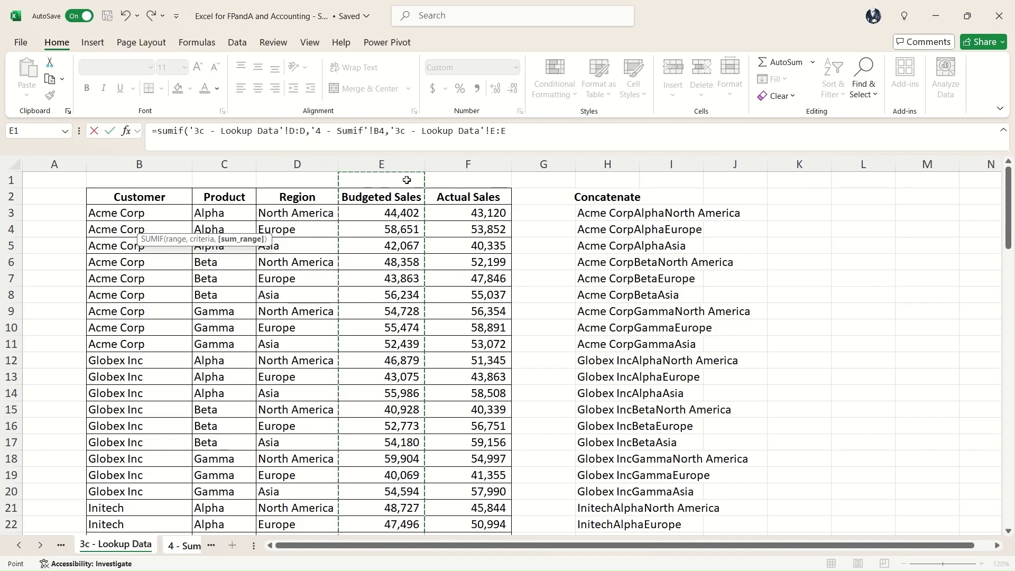
{"action": "key", "text": "Return"}
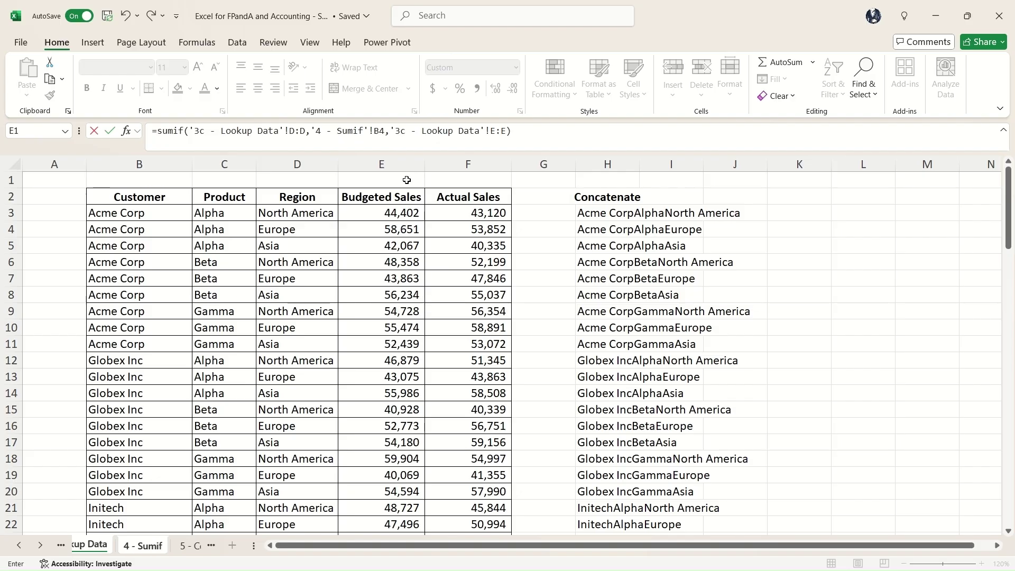
{"action": "key", "text": "Up"}
Add filters to the 3c - Lookup Data table and filter the Region column to North America only
{"action": "left_click", "coordinate": [19, 546]}
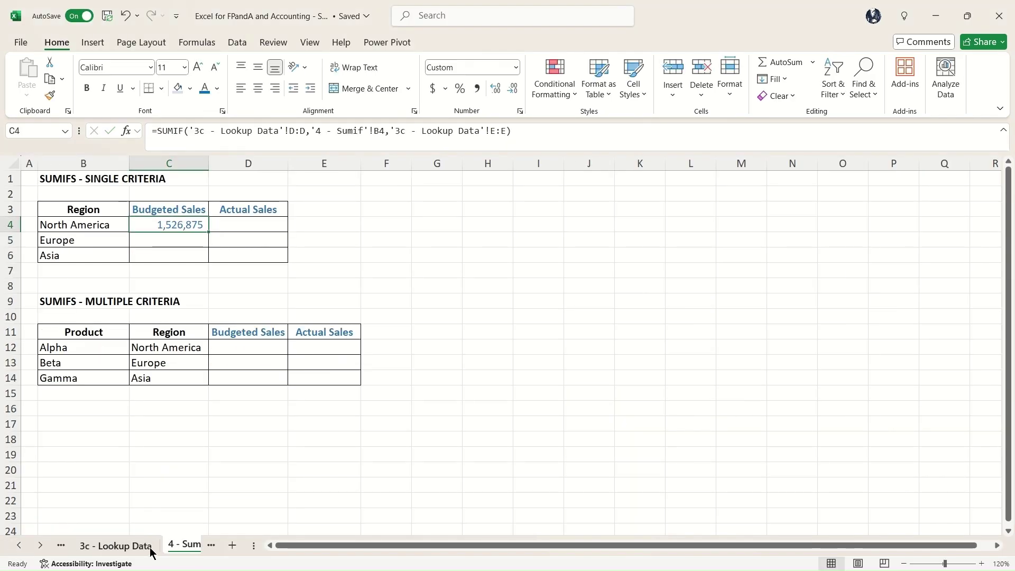
{"action": "left_click", "coordinate": [108, 545]}
{"action": "left_click", "coordinate": [129, 211]}
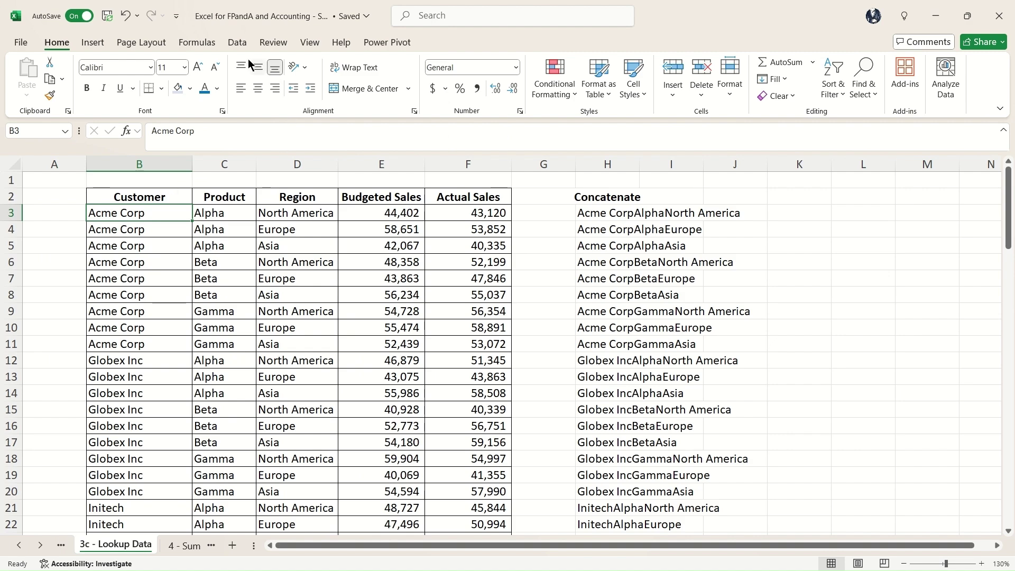
{"action": "left_click", "coordinate": [238, 44]}
{"action": "left_click", "coordinate": [568, 94]}
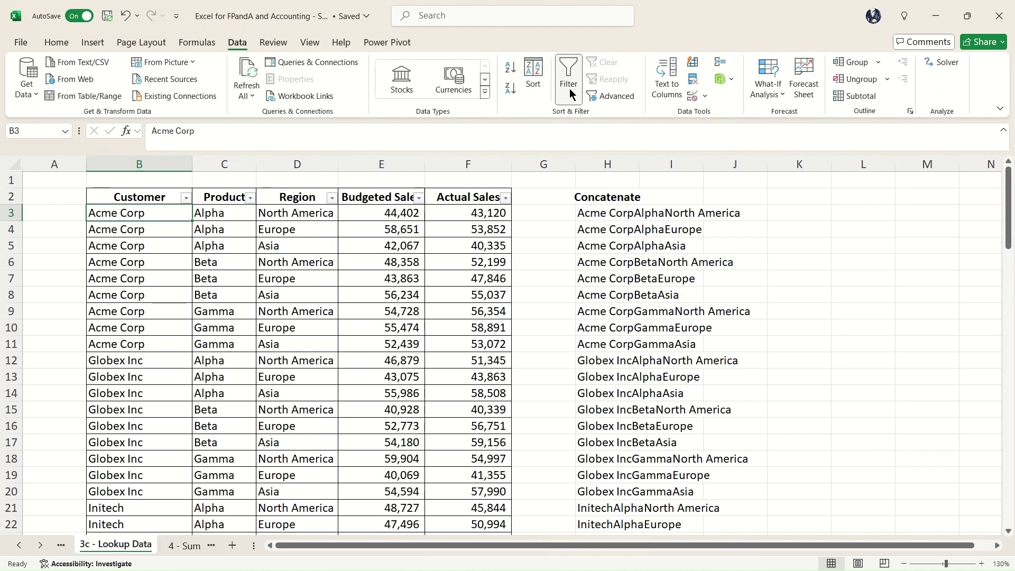
{"action": "left_click", "coordinate": [331, 199]}
{"action": "left_click", "coordinate": [222, 369]}
{"action": "left_click", "coordinate": [216, 403]}
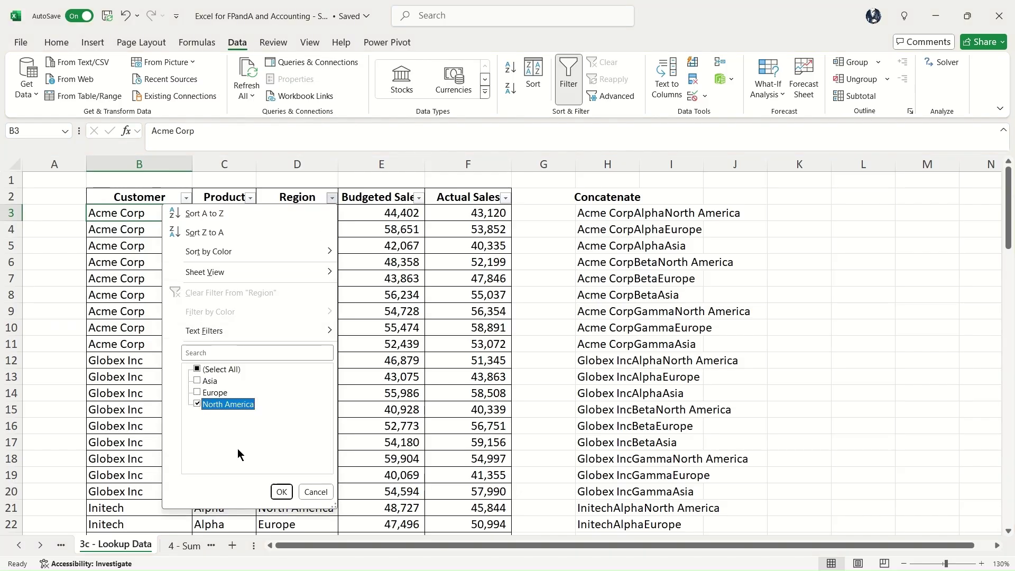
{"action": "left_click", "coordinate": [281, 492]}
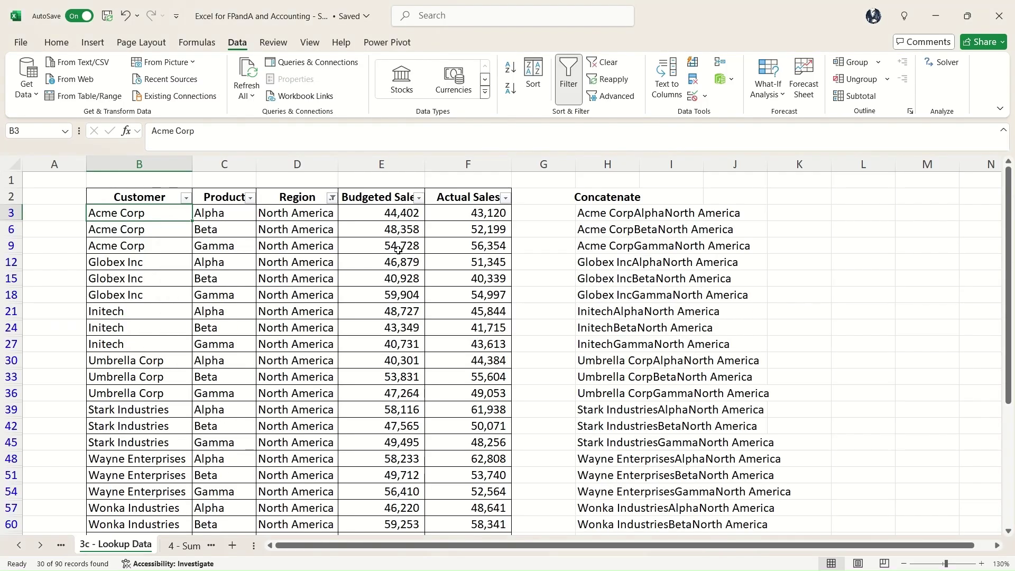
Check the filtered Budgeted Sales total by entering =SUBTOTAL(9,E3:E90) in E1 above the column
{"action": "left_click_drag", "start_coordinate": [393, 222], "coordinate": [384, 506]}
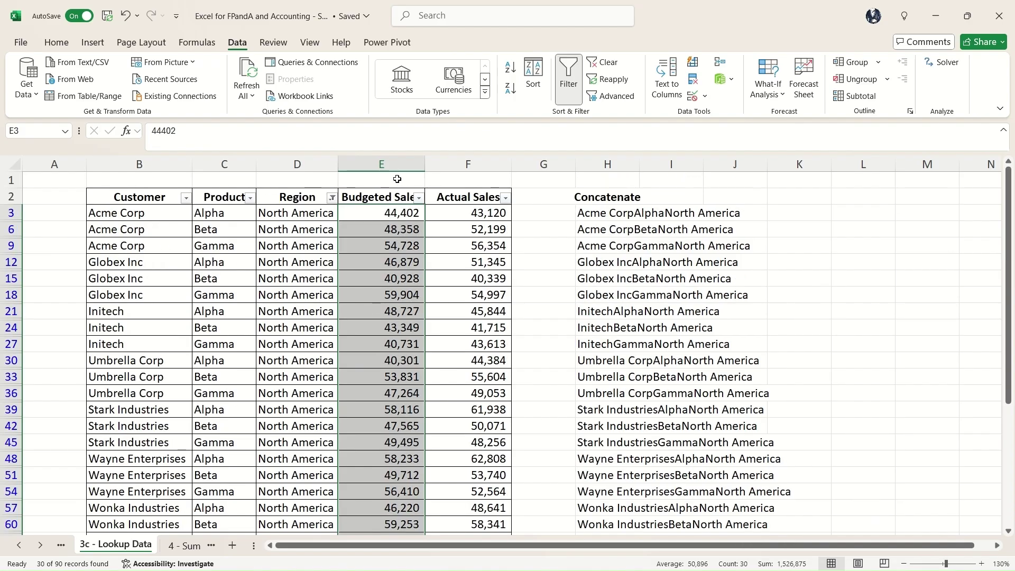
{"action": "left_click", "coordinate": [396, 180]}
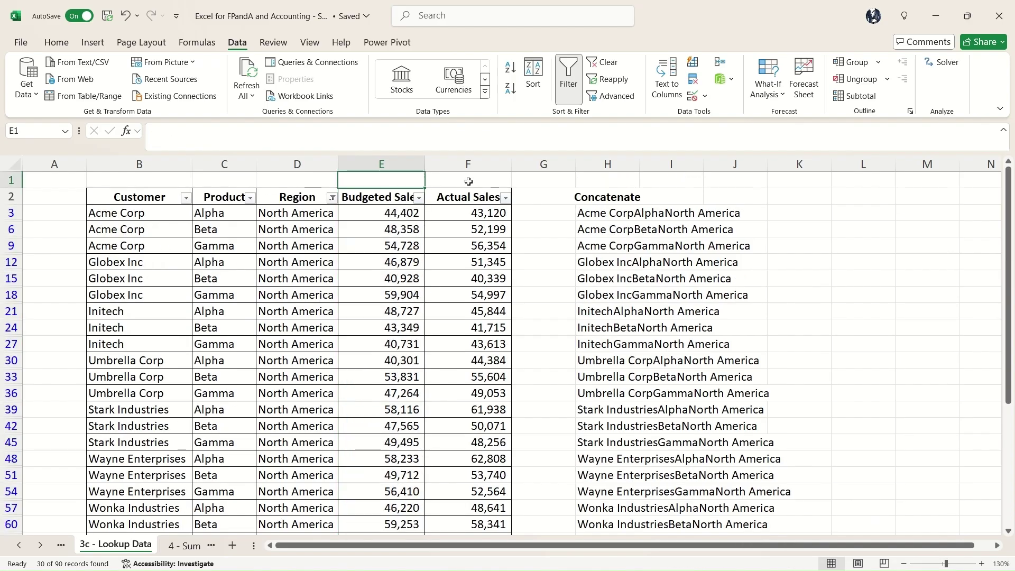
{"action": "type", "text": "=subtota"}
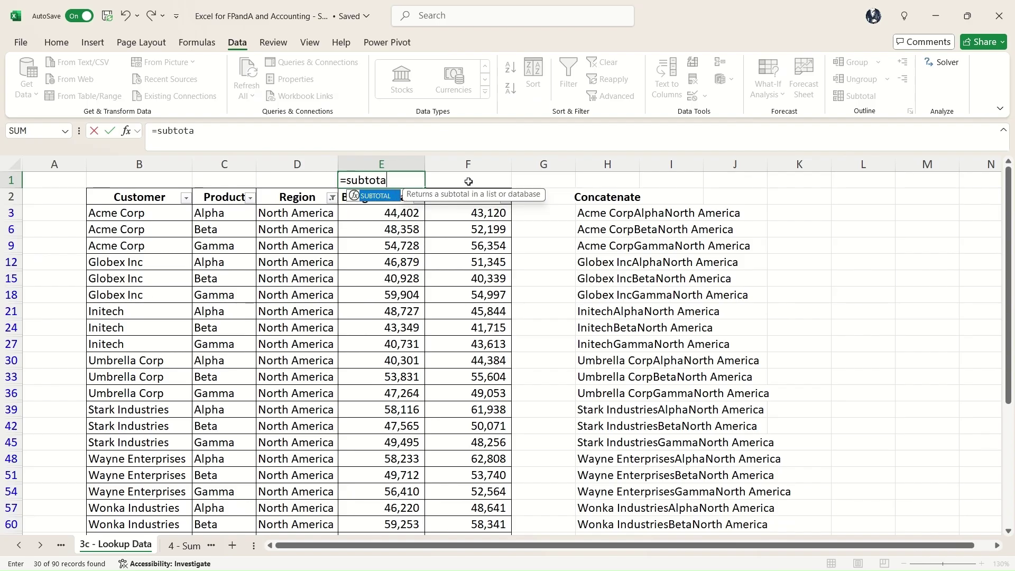
{"action": "type", "text": "l(9"}
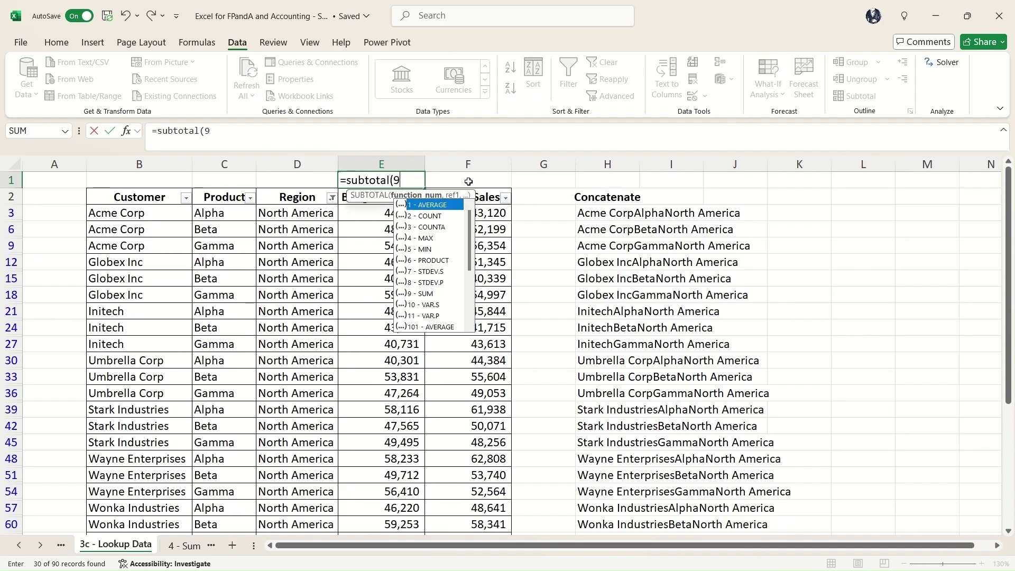
{"action": "type", "text": ","}
{"action": "key", "text": "Down"}
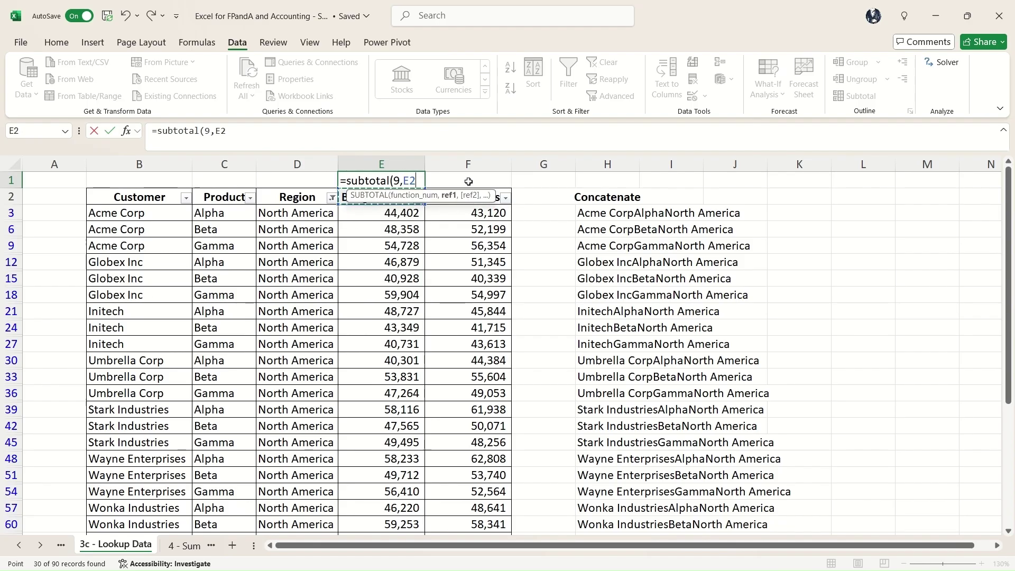
{"action": "key", "text": "Down"}
{"action": "key", "text": "ctrl+shift+Down"}
{"action": "key", "text": "Return"}
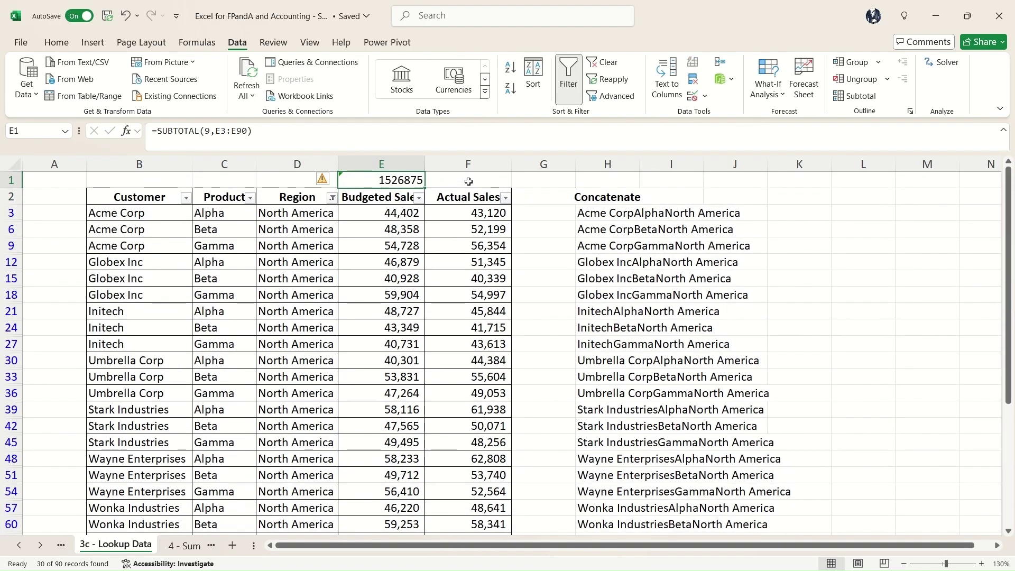
Fill the SUMIF formula from C4 down to C6 on the 4 - Sumif sheet and complete D4:D6 with sum range F:F
{"action": "left_click", "coordinate": [190, 546]}
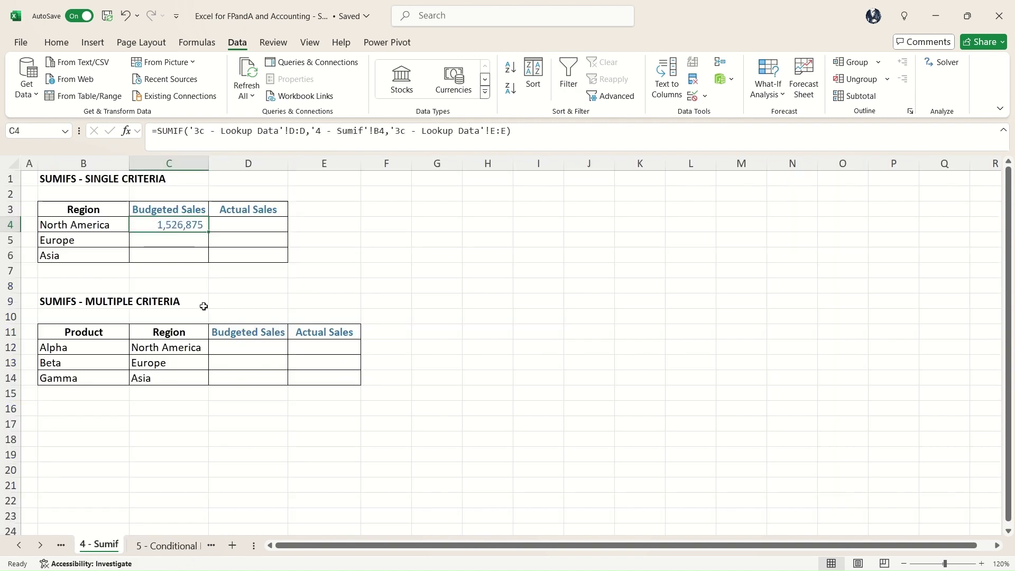
{"action": "left_click_drag", "start_coordinate": [208, 233], "coordinate": [206, 268]}
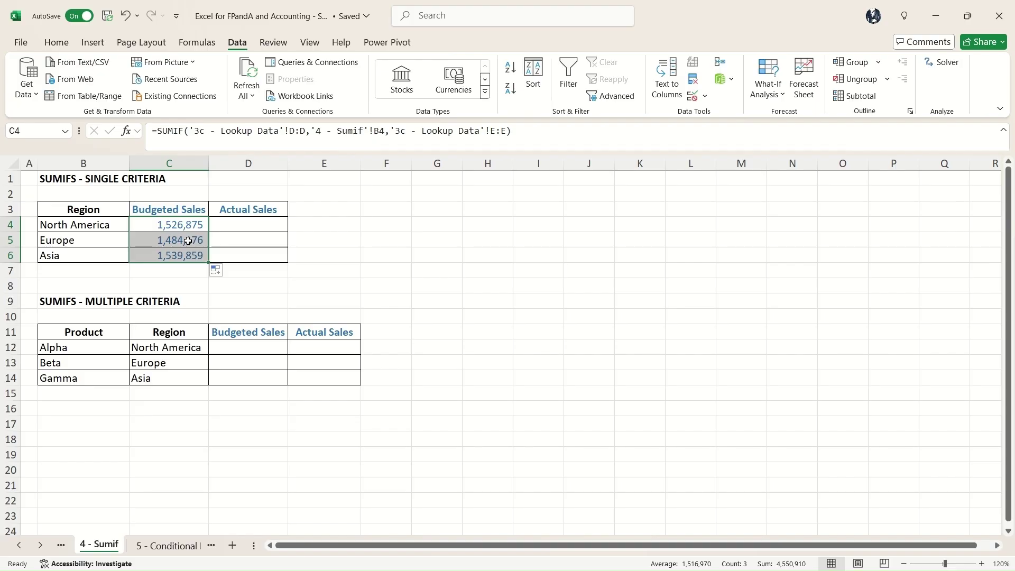
{"action": "key", "text": "Right"}
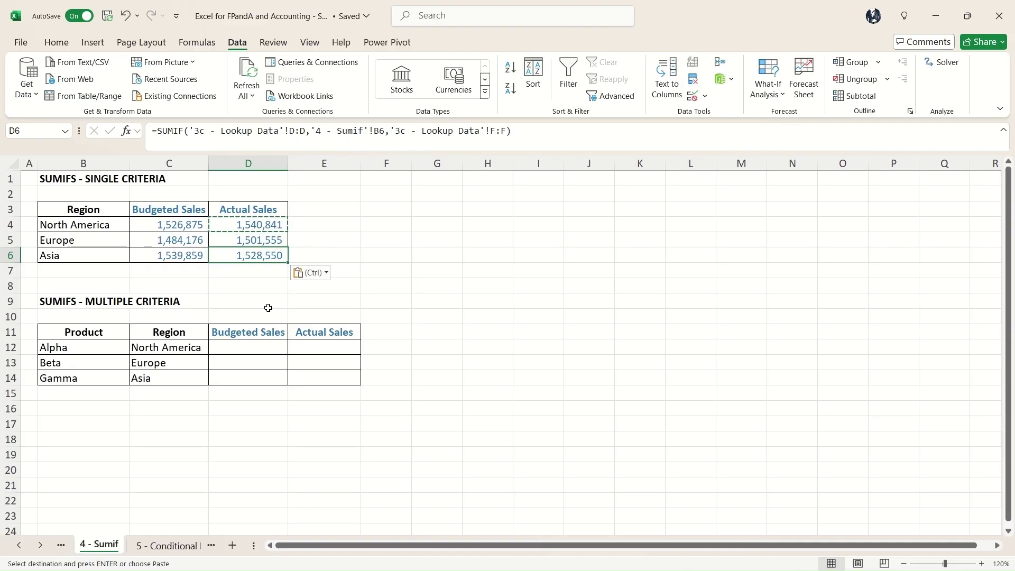
Examine the product and region pairs in the multiple-criteria SUMIFS table, rows 12 to 14
{"action": "left_click", "coordinate": [189, 346]}
{"action": "left_click", "coordinate": [74, 352]}
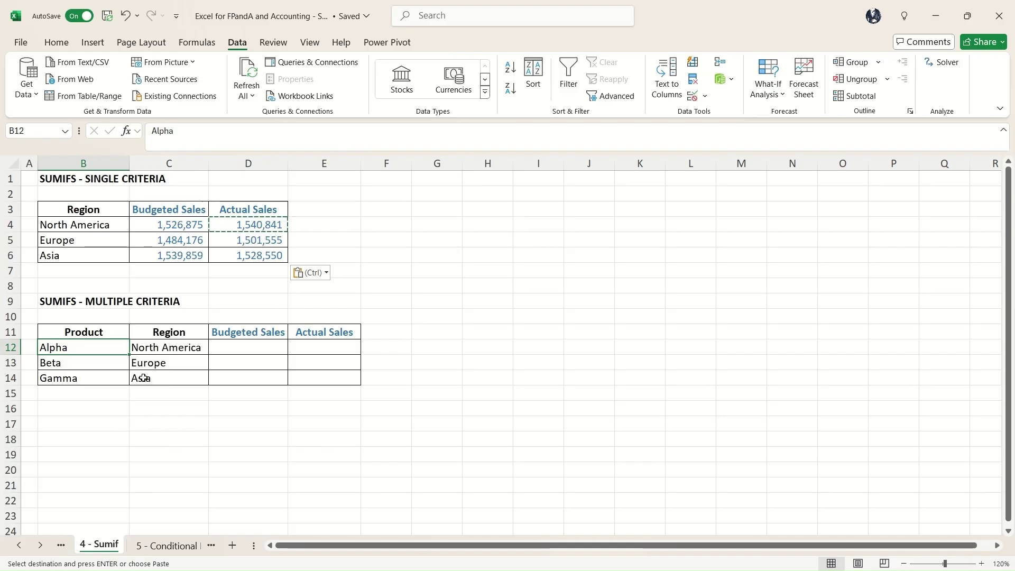
{"action": "left_click", "coordinate": [158, 353]}
{"action": "left_click", "coordinate": [67, 351]}
{"action": "left_click", "coordinate": [135, 370]}
{"action": "left_click", "coordinate": [104, 363]}
{"action": "left_click", "coordinate": [137, 379]}
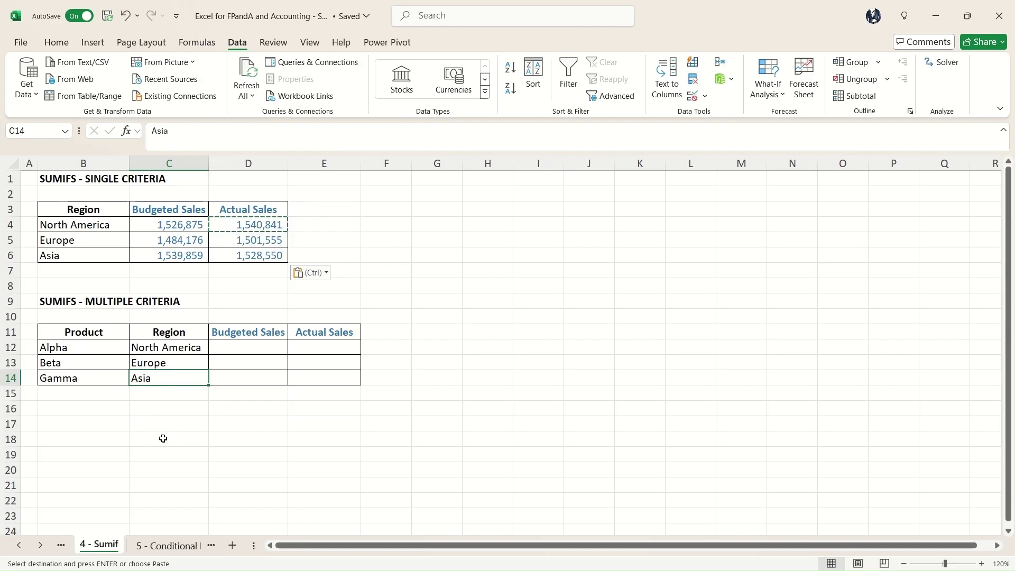
{"action": "left_click", "coordinate": [105, 379]}
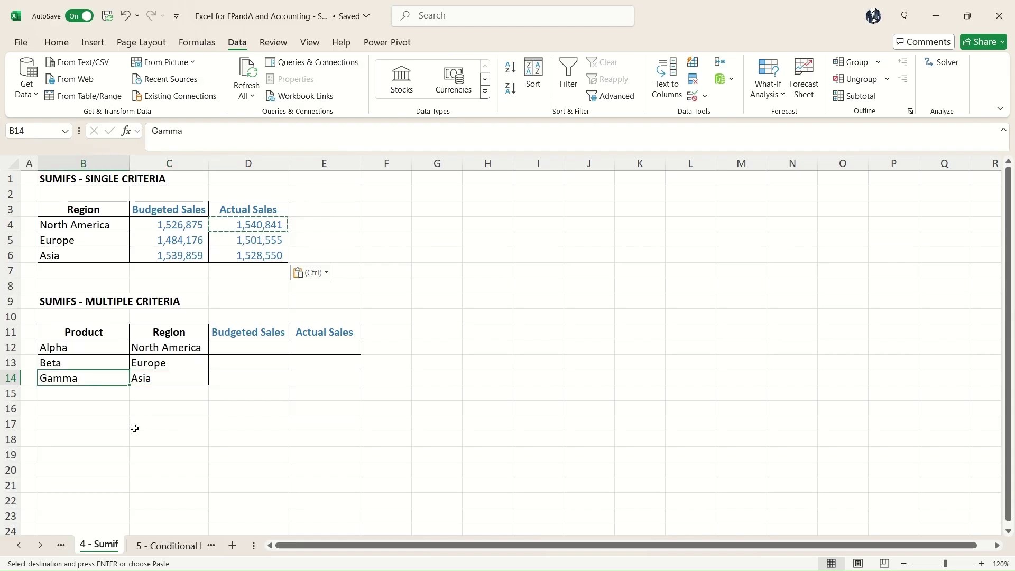
Start a SUMIFS formula in D12 using the Budgeted Sales column E:E on the 3c - Lookup Data sheet as the sum range
{"action": "left_click", "coordinate": [249, 353]}
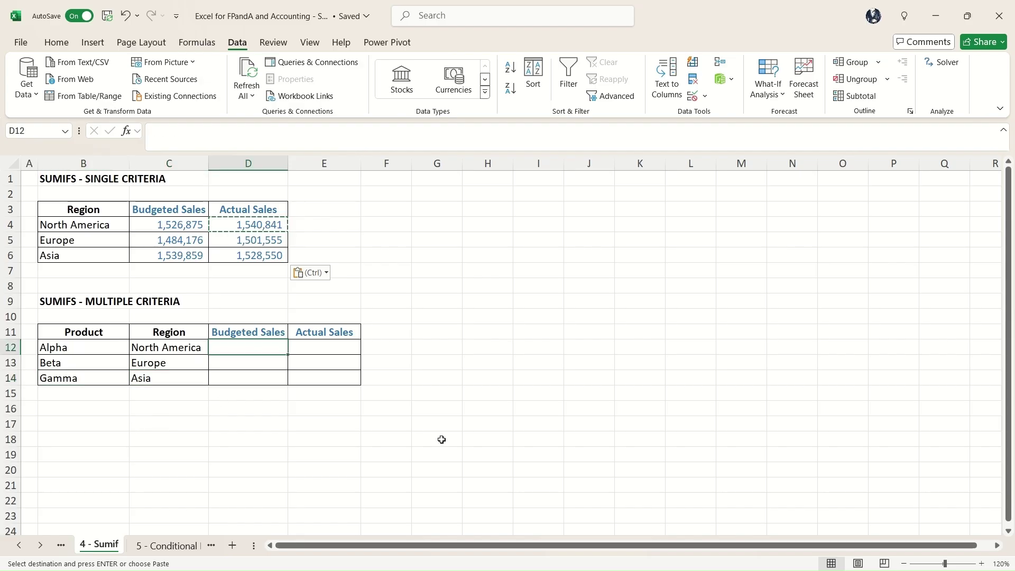
{"action": "type", "text": "=sumifs"}
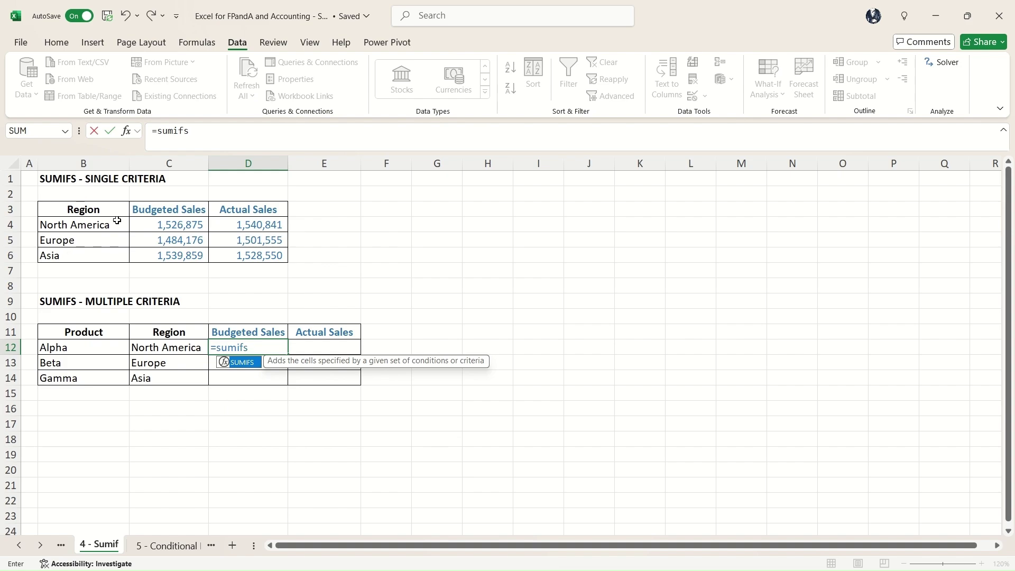
{"action": "type", "text": "("}
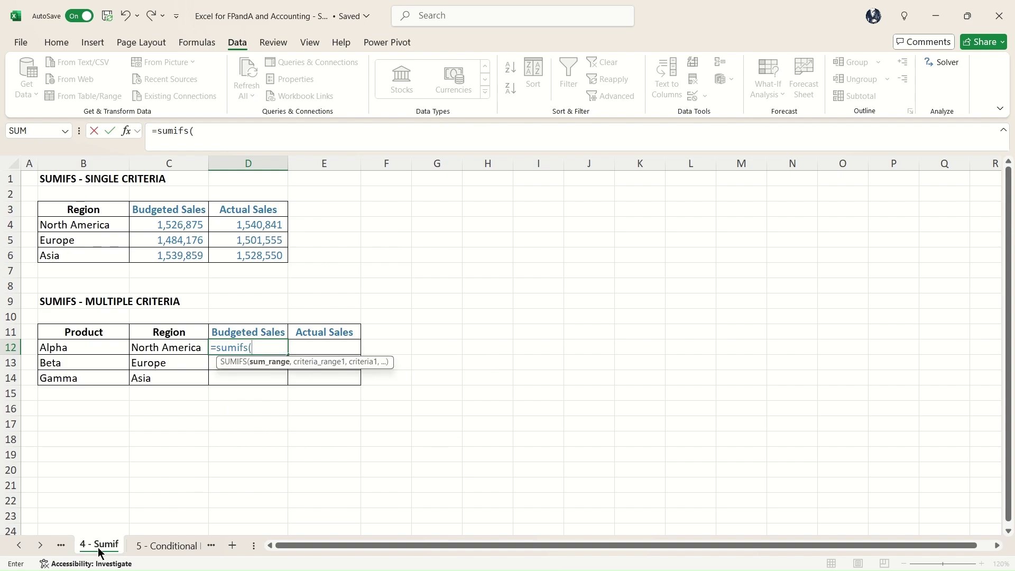
{"action": "left_click", "coordinate": [21, 547]}
{"action": "left_click", "coordinate": [21, 547]}
{"action": "left_click", "coordinate": [114, 545]}
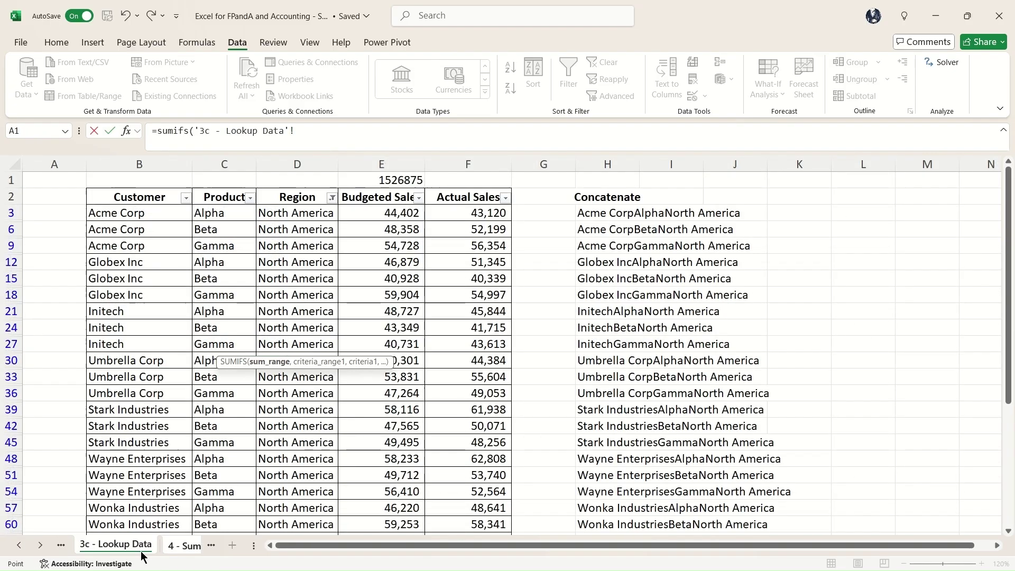
{"action": "left_click", "coordinate": [413, 165]}
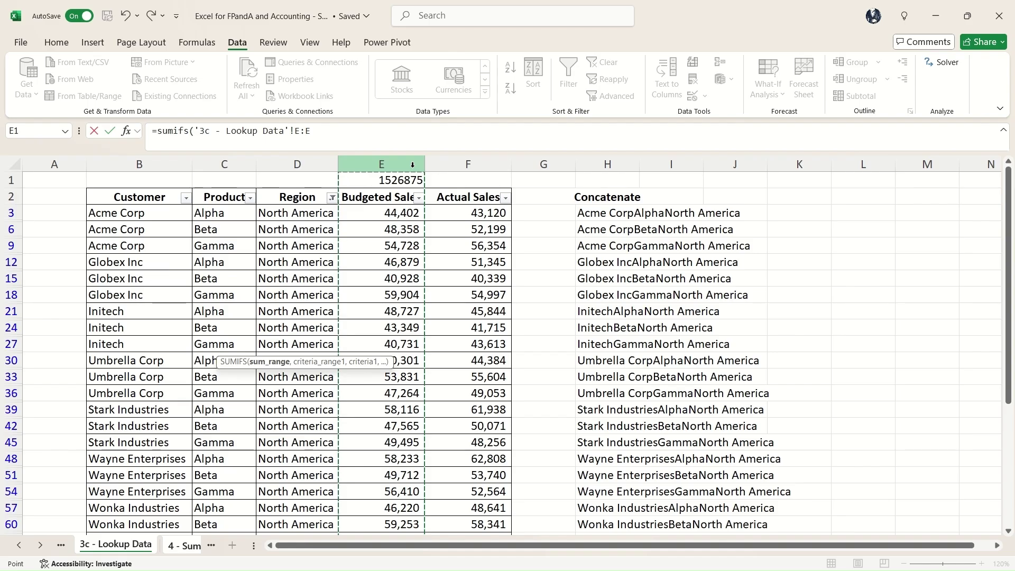
{"action": "type", "text": ","}
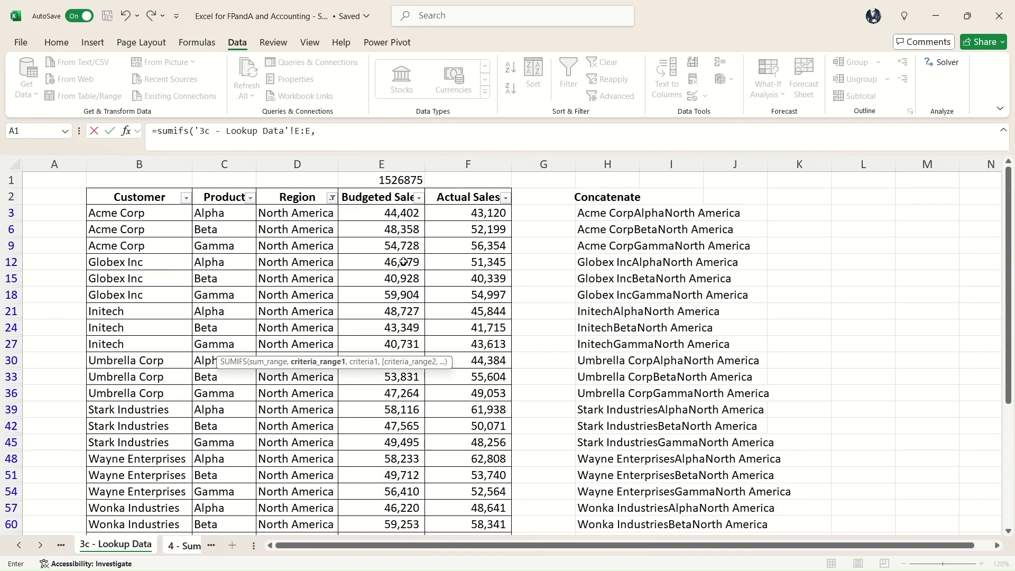
Add the product criterion to the SUMIFS formula, matching column C:C of 3c - Lookup Data against B12 on 4 - Sumif
{"action": "left_click", "coordinate": [223, 167]}
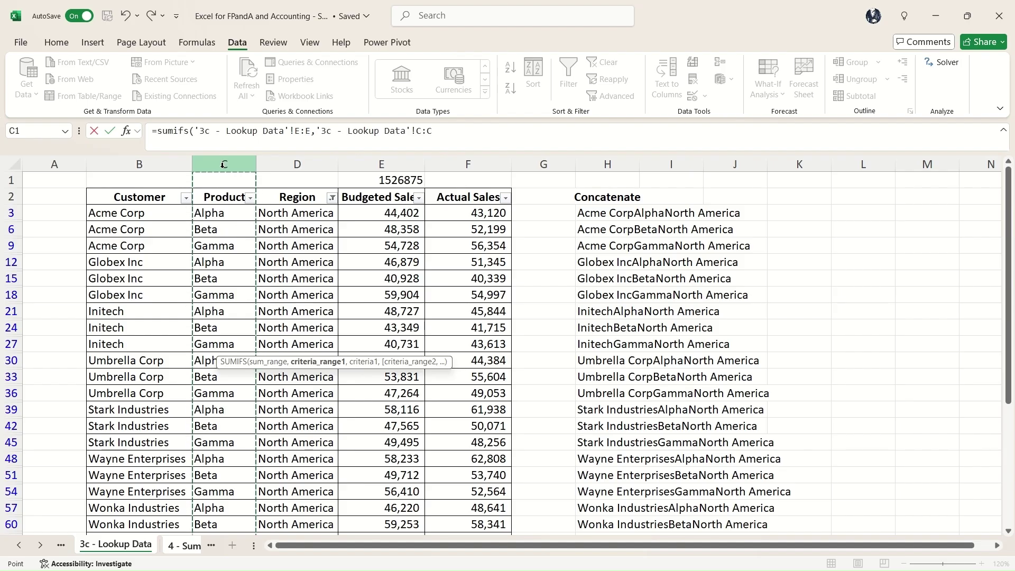
{"action": "type", "text": ","}
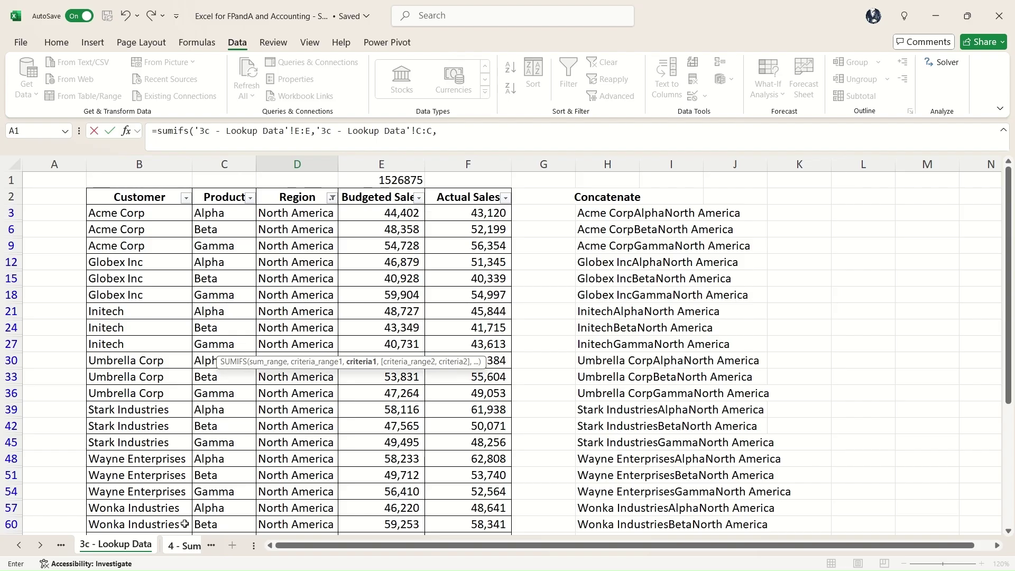
{"action": "left_click", "coordinate": [183, 545]}
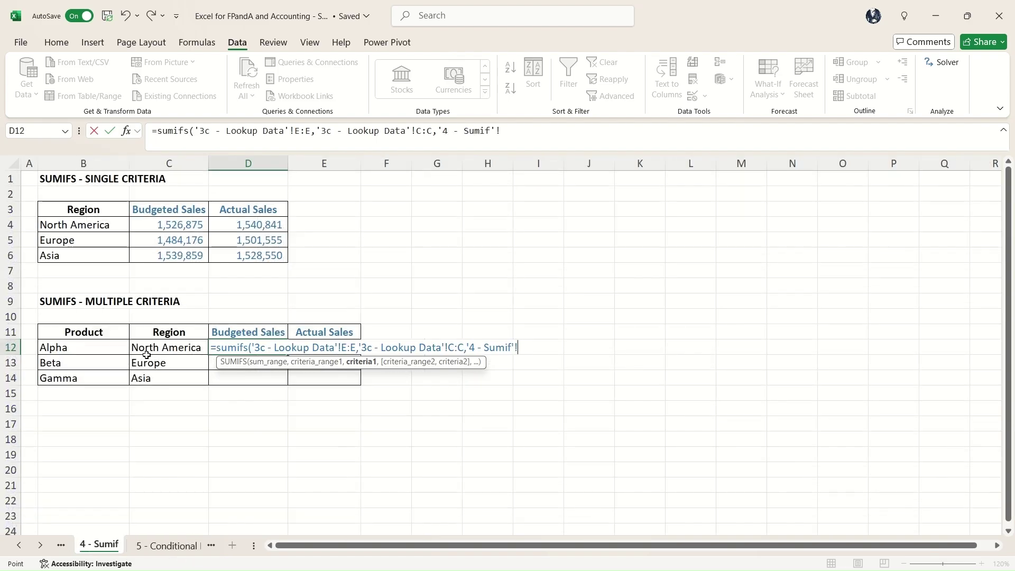
{"action": "left_click", "coordinate": [85, 349]}
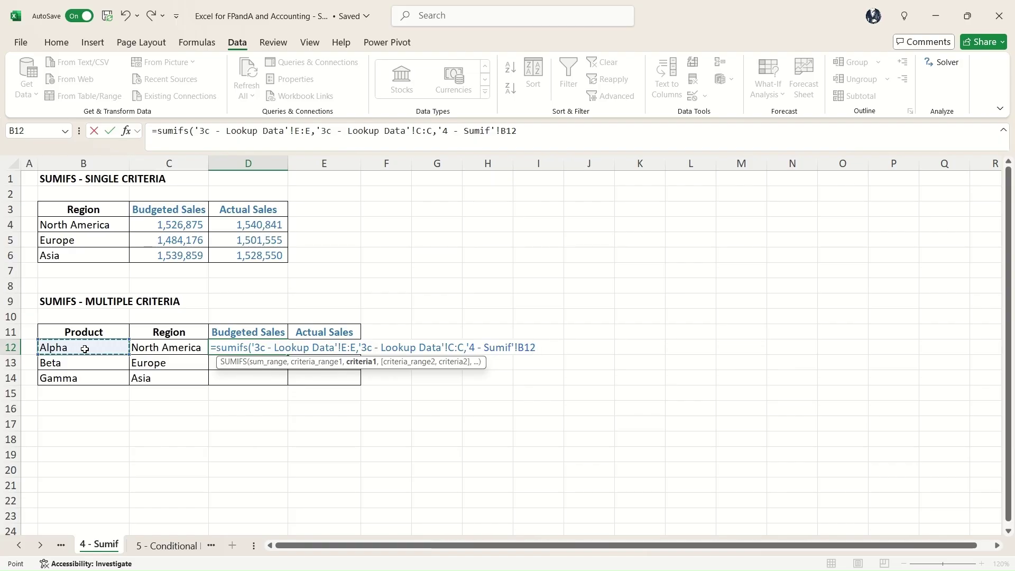
{"action": "type", "text": ","}
Add the region criterion, matching column D:D of 3c - Lookup Data against C12, and complete the SUMIFS formula
{"action": "left_click", "coordinate": [19, 545]}
{"action": "left_click", "coordinate": [118, 547]}
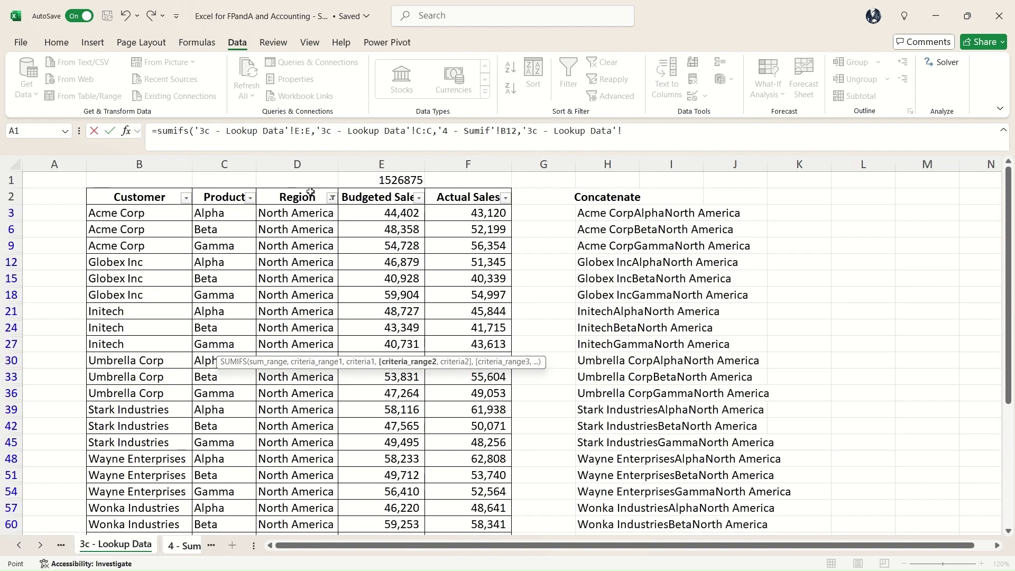
{"action": "left_click", "coordinate": [317, 156]}
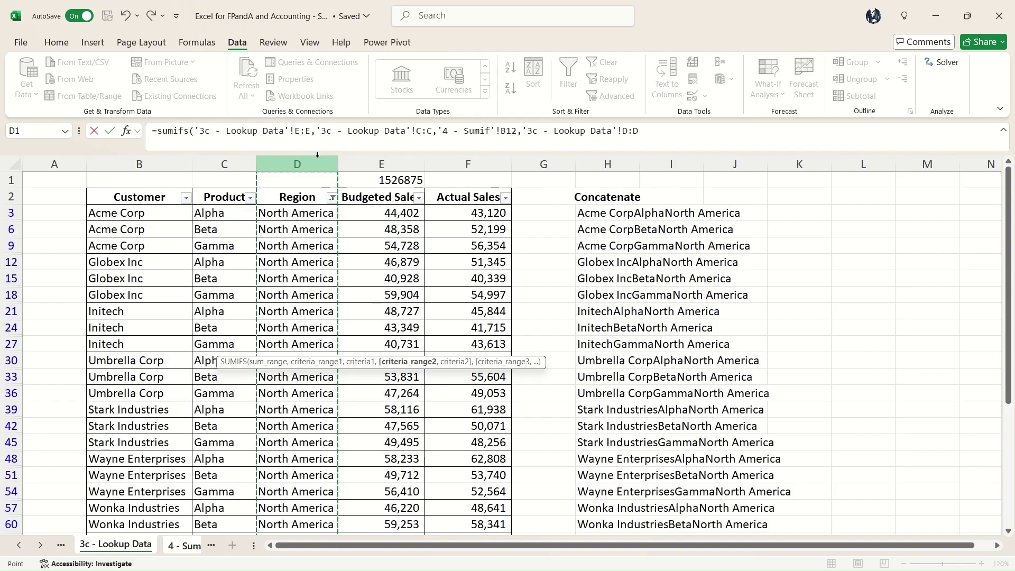
{"action": "type", "text": ","}
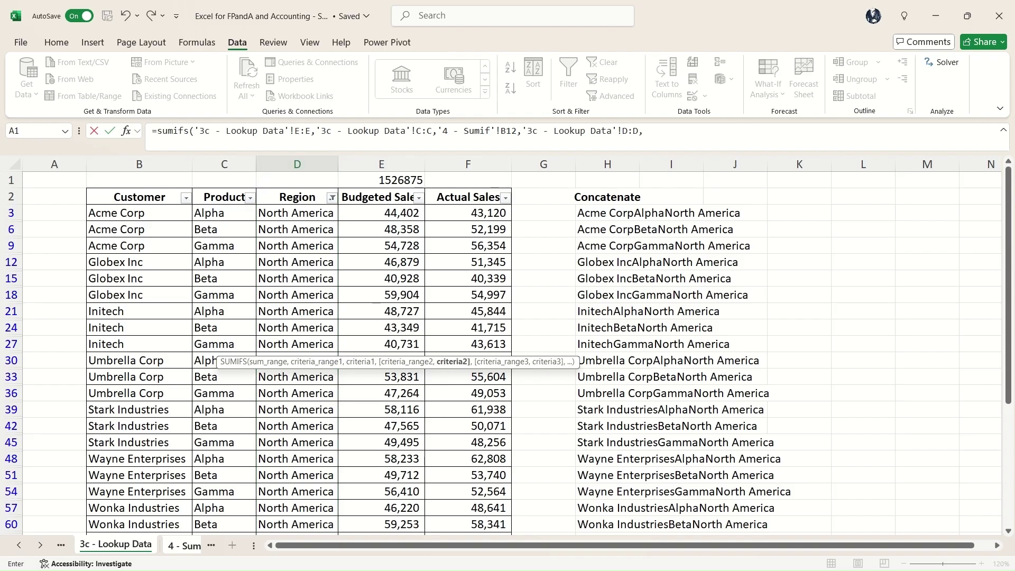
{"action": "left_click", "coordinate": [172, 549]}
{"action": "left_click", "coordinate": [149, 352]}
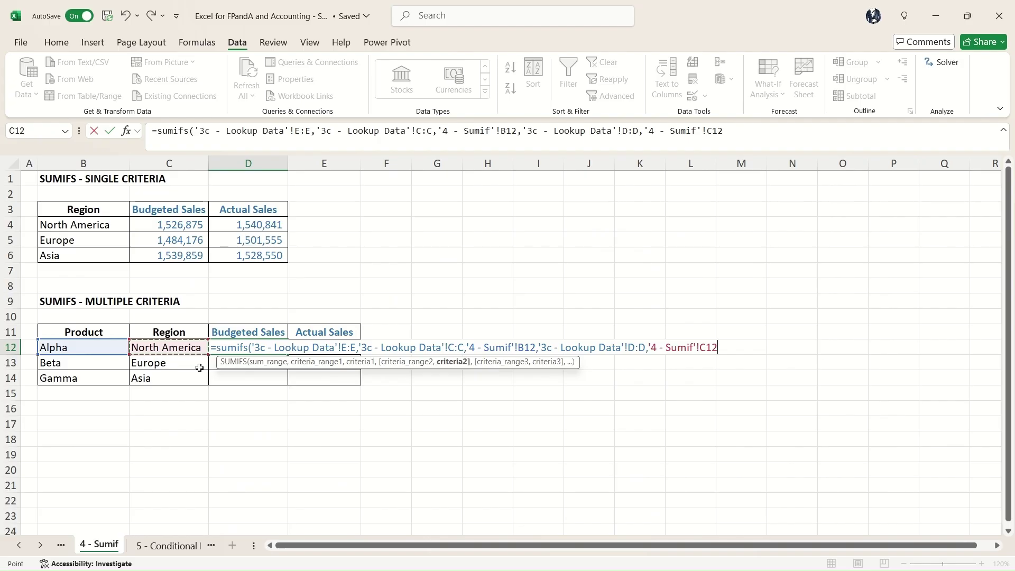
{"action": "type", "text": ")"}
{"action": "key", "text": "Return"}
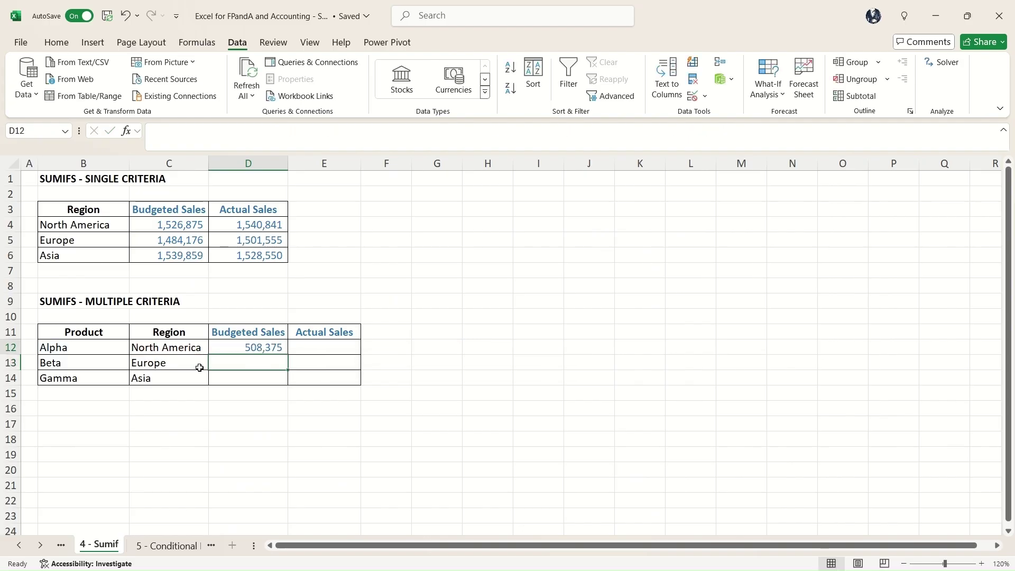
Compare the SUMIFS formula in D12 with the SUMIF in C4, and fill D12 down to D14
{"action": "key", "text": "Up"}
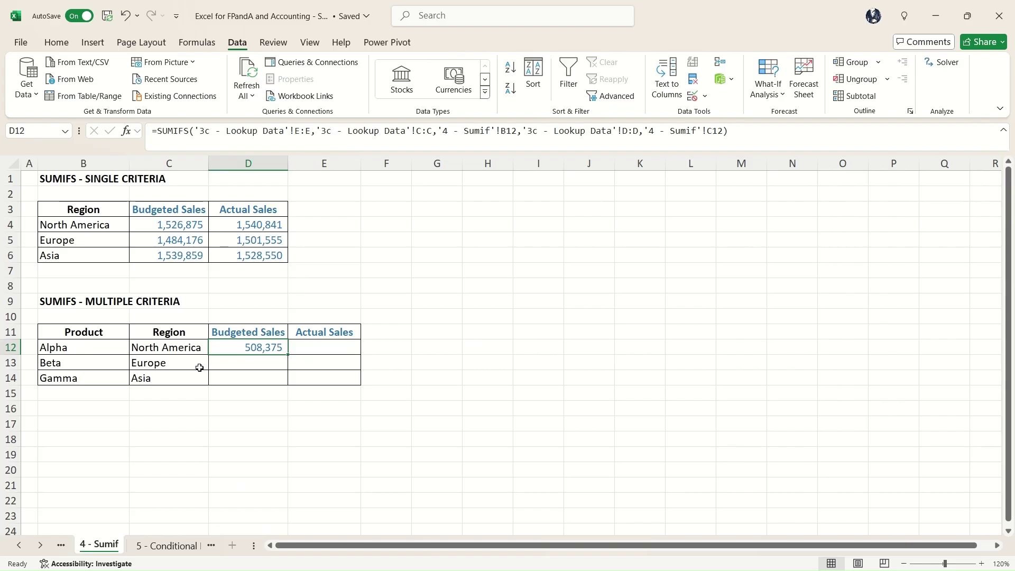
{"action": "left_click", "coordinate": [173, 223]}
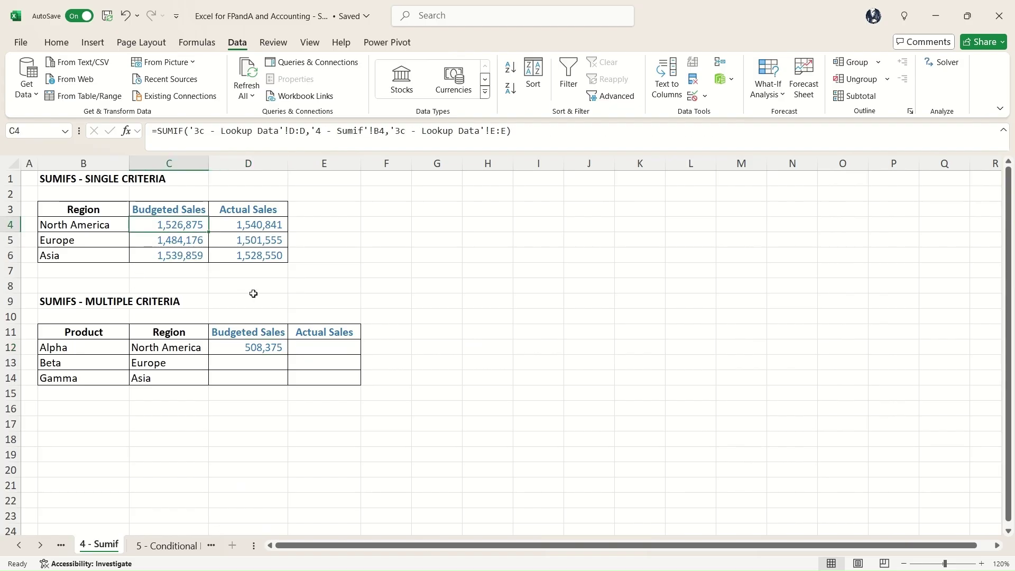
{"action": "left_click", "coordinate": [249, 349]}
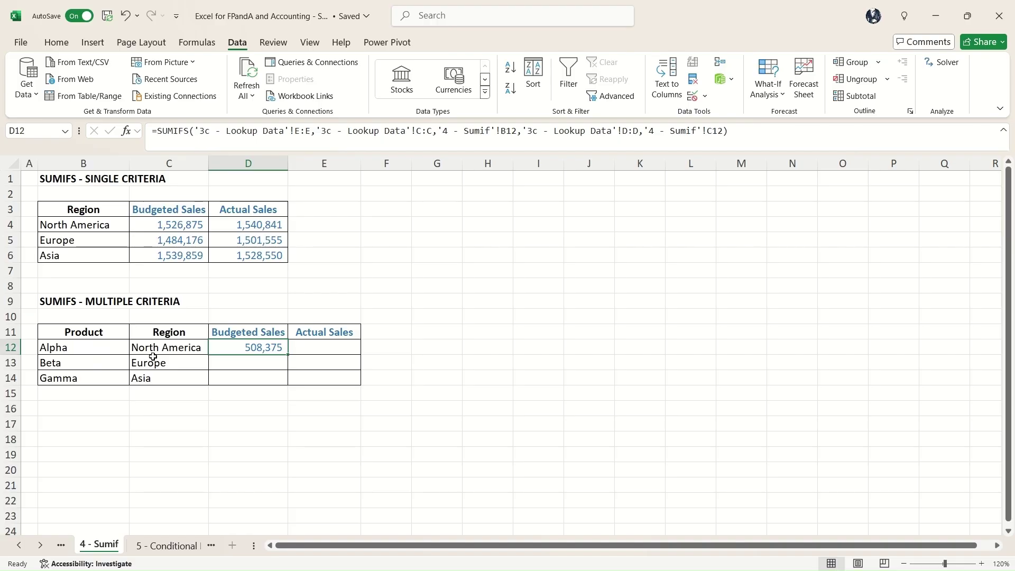
{"action": "left_click_drag", "start_coordinate": [288, 355], "coordinate": [287, 385]}
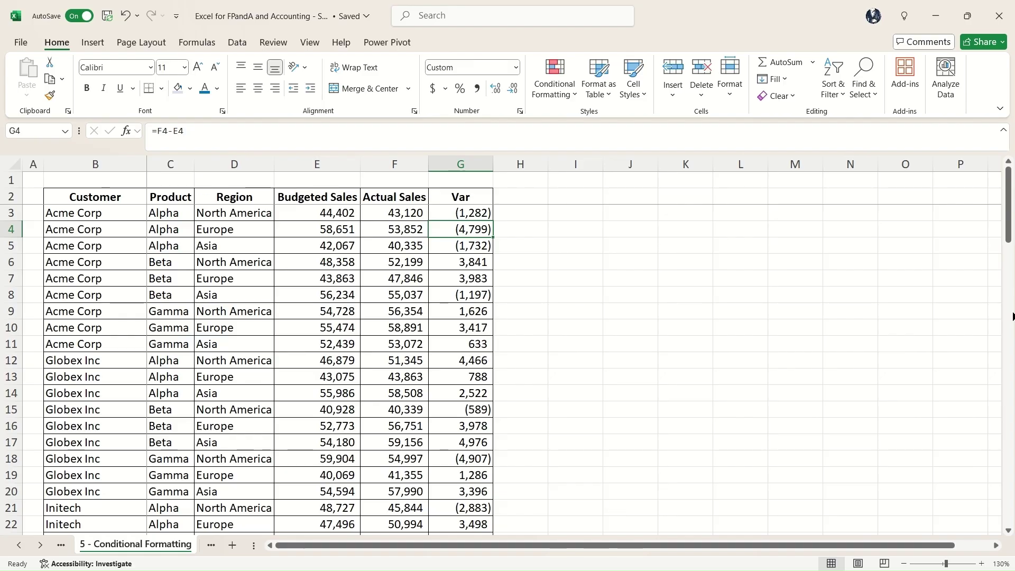
On 5 - Conditional Formatting, highlight Var values in G3:G92 that are less than 0 with Light Red Fill with Dark Red Text
{"action": "left_click", "coordinate": [470, 214]}
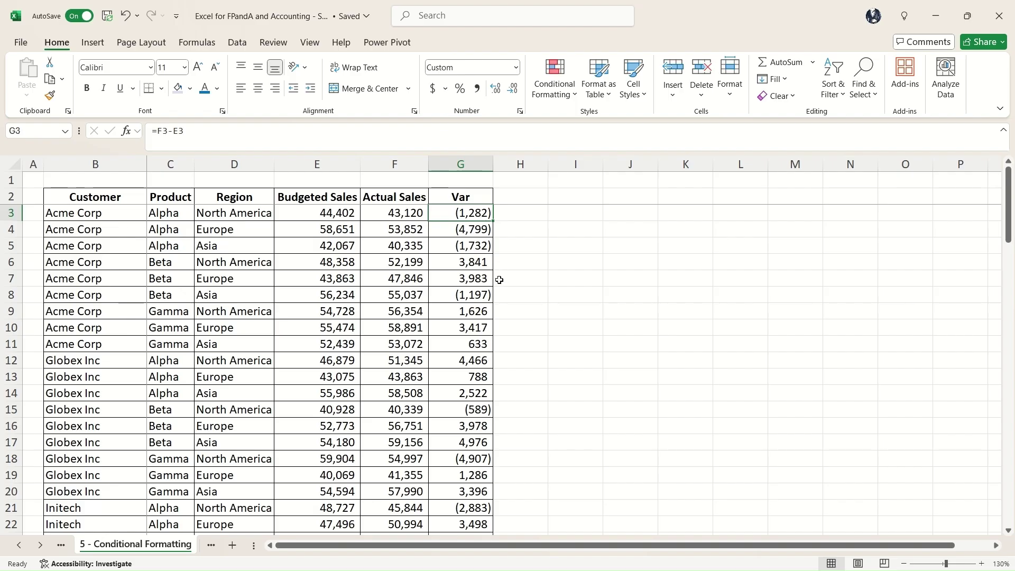
{"action": "left_click", "coordinate": [487, 267]}
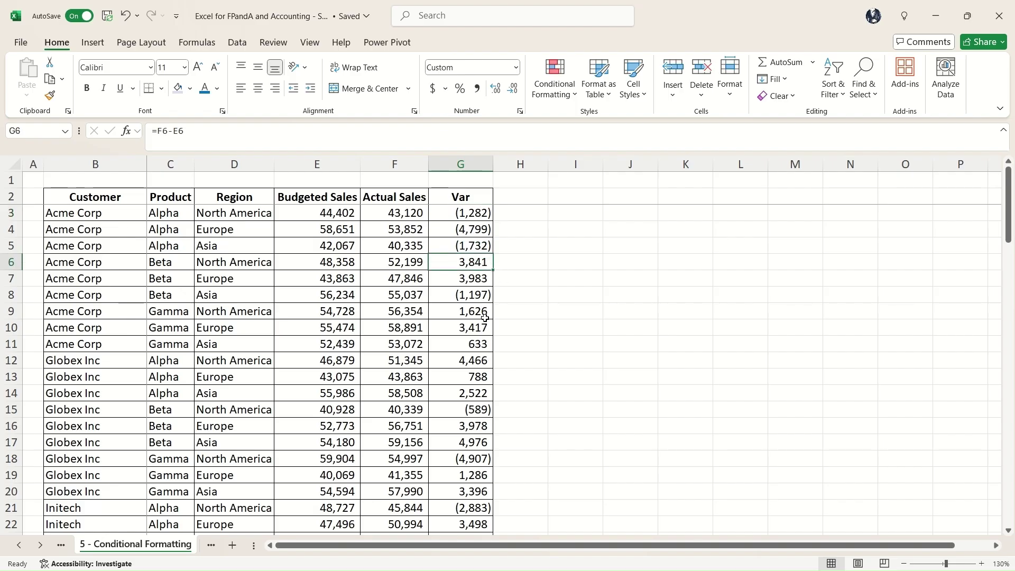
{"action": "left_click", "coordinate": [475, 218]}
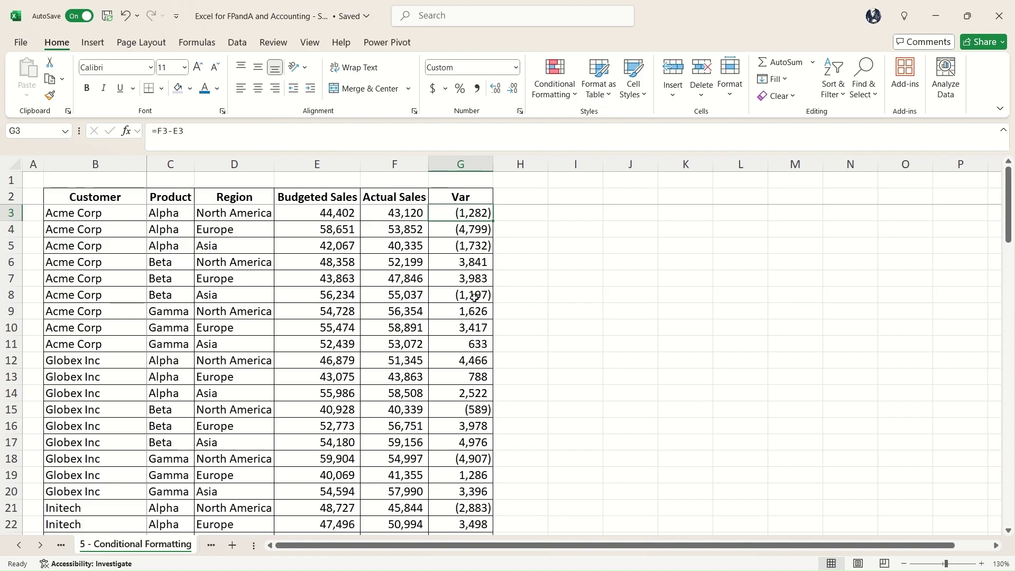
{"action": "key", "text": "ctrl+shift+Down"}
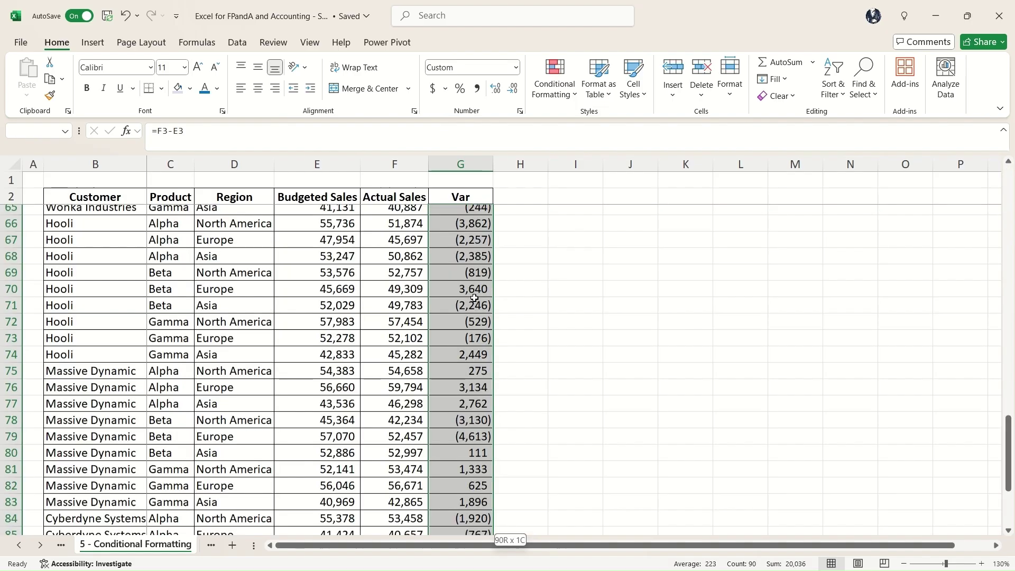
{"action": "scroll", "coordinate": [515, 236], "scroll_direction": "up", "scroll_amount": 11}
{"action": "scroll", "coordinate": [514, 237], "scroll_direction": "up", "scroll_amount": 12}
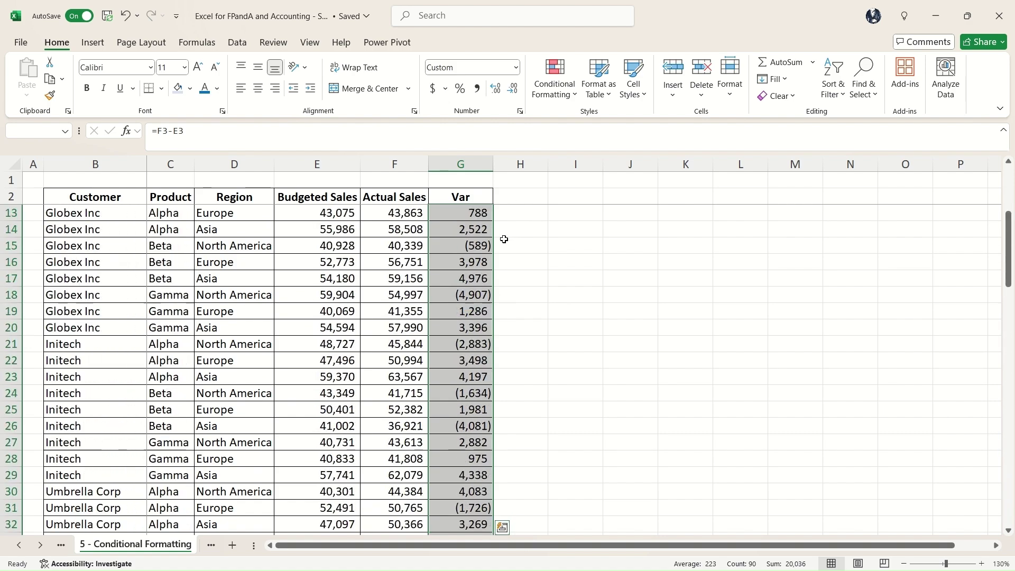
{"action": "left_click", "coordinate": [572, 101]}
{"action": "mouse_move", "coordinate": [634, 123]}
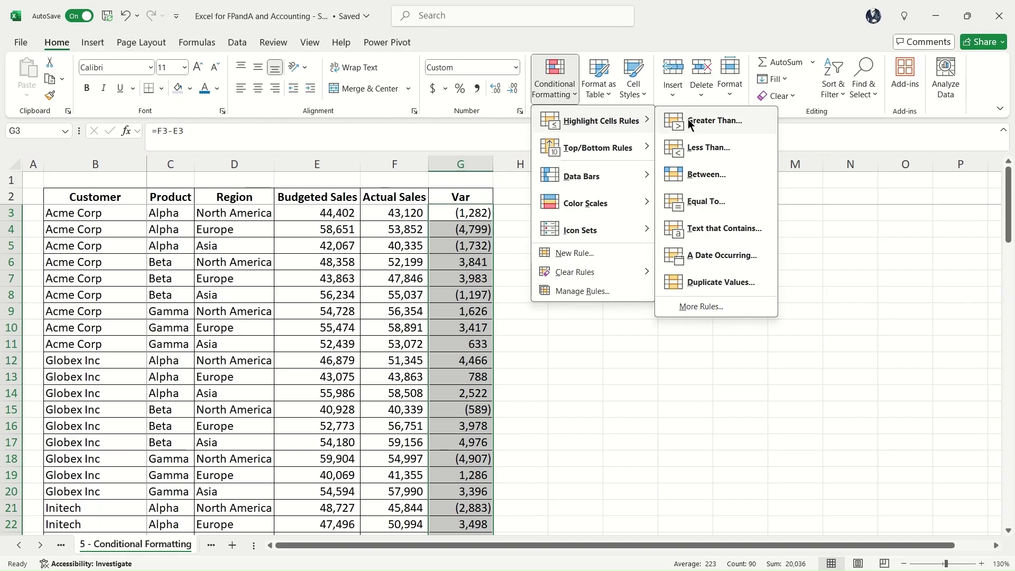
{"action": "left_click", "coordinate": [708, 147]}
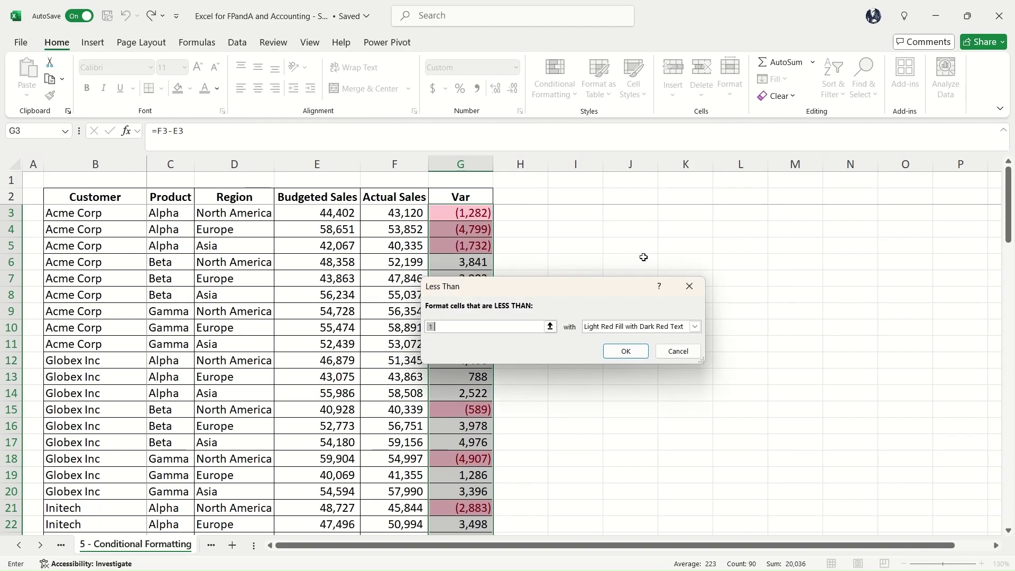
{"action": "type", "text": "0"}
{"action": "left_click", "coordinate": [628, 351]}
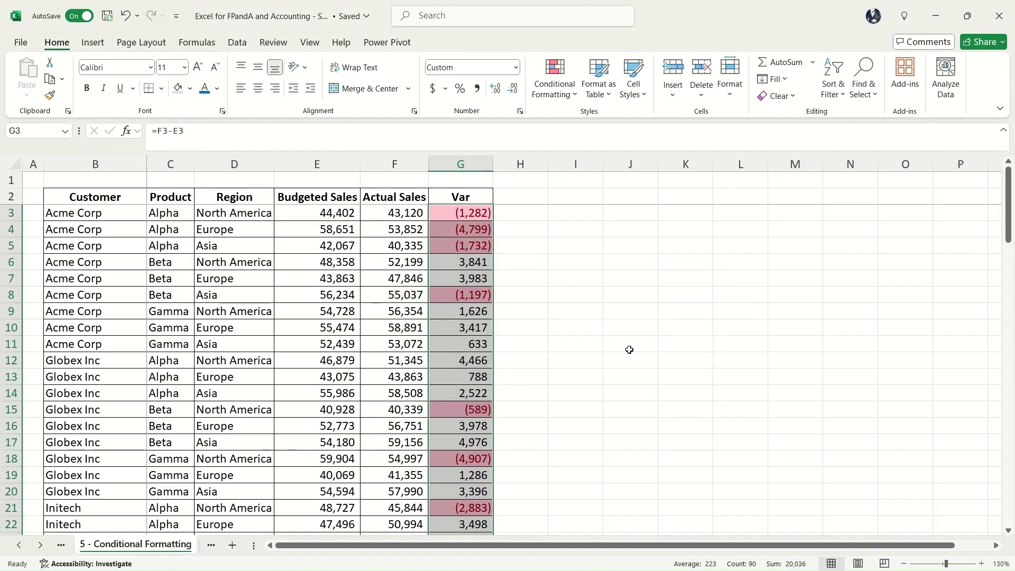
{"action": "left_click", "coordinate": [506, 274]}
{"action": "scroll", "coordinate": [506, 274], "scroll_direction": "down", "scroll_amount": 4}
{"action": "scroll", "coordinate": [484, 311], "scroll_direction": "up", "scroll_amount": 4}
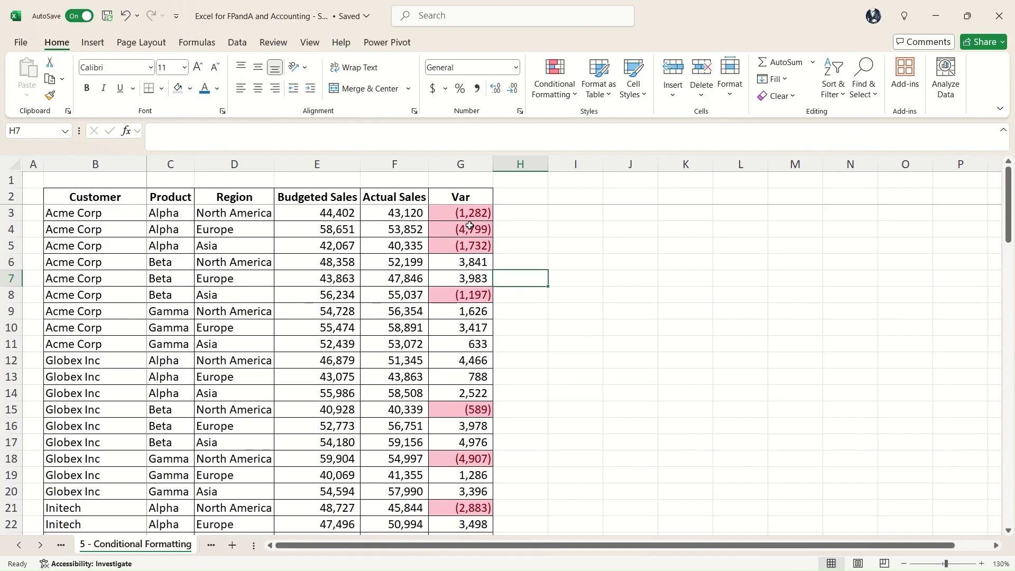
Highlight Var values in G3:G92 that are greater than 0 with Green Fill with Dark Green Text
{"action": "left_click", "coordinate": [470, 263]}
{"action": "left_click", "coordinate": [471, 212]}
{"action": "key", "text": "ctrl+a"}
{"action": "left_click_drag", "start_coordinate": [478, 213], "coordinate": [478, 523]}
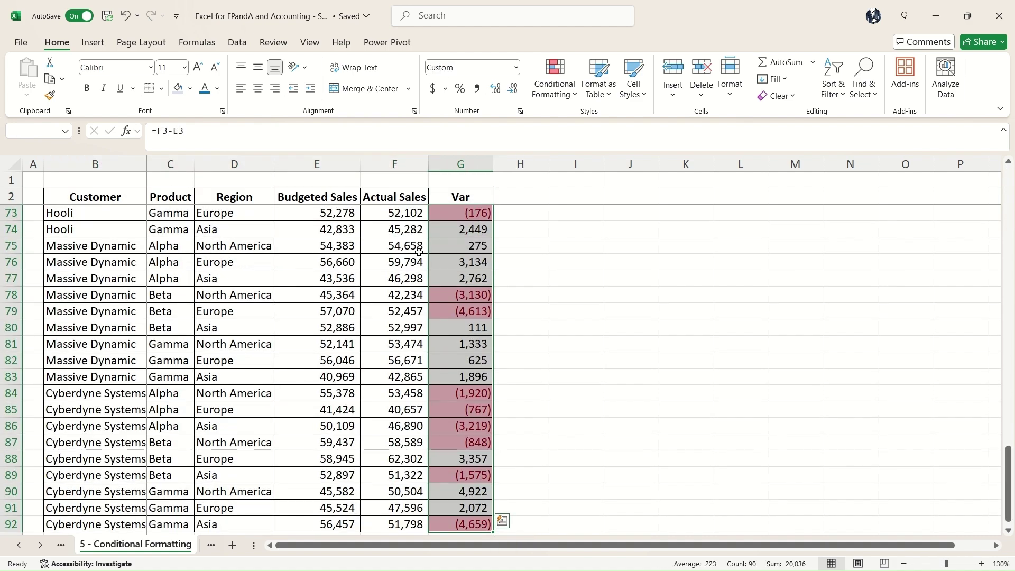
{"action": "left_click", "coordinate": [554, 79]}
{"action": "mouse_move", "coordinate": [592, 126]}
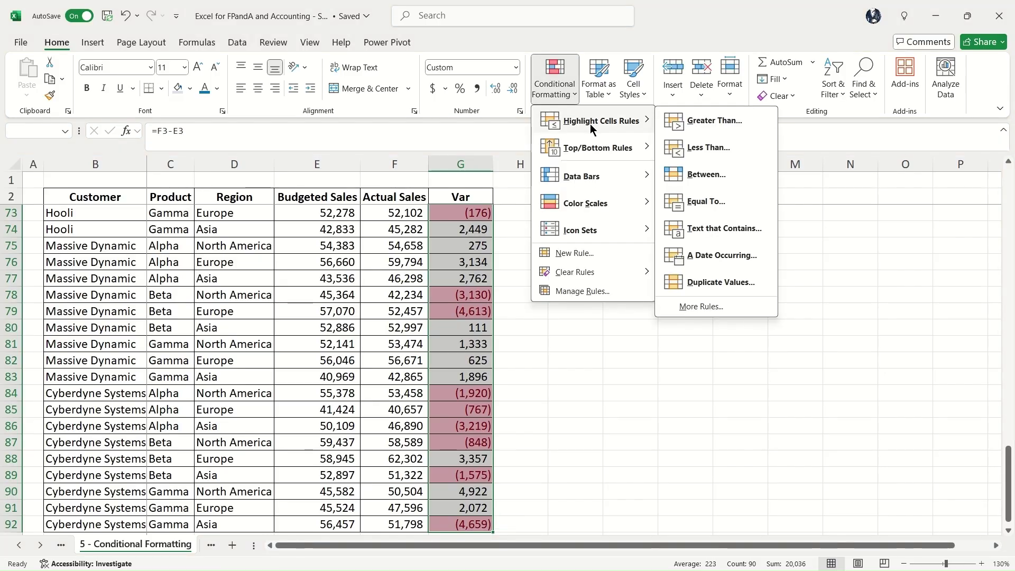
{"action": "left_click", "coordinate": [719, 120]}
{"action": "type", "text": "0"}
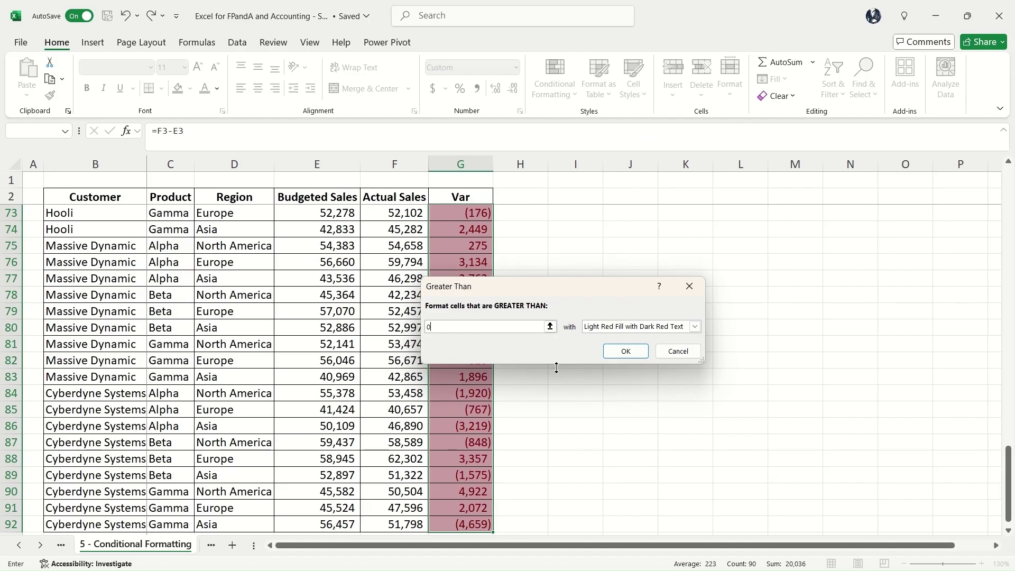
{"action": "left_click", "coordinate": [695, 326]}
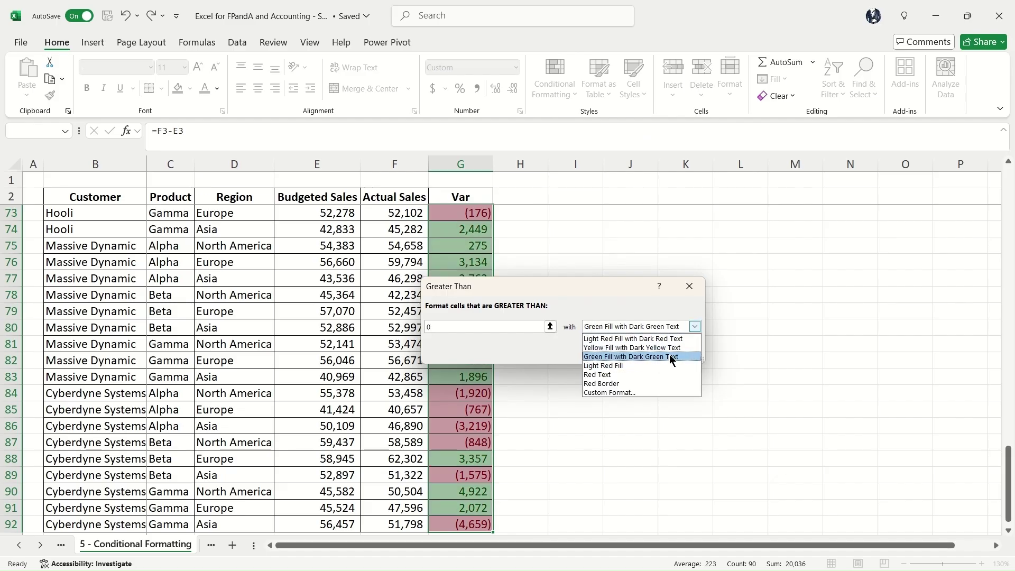
{"action": "left_click", "coordinate": [669, 355]}
{"action": "left_click", "coordinate": [626, 352]}
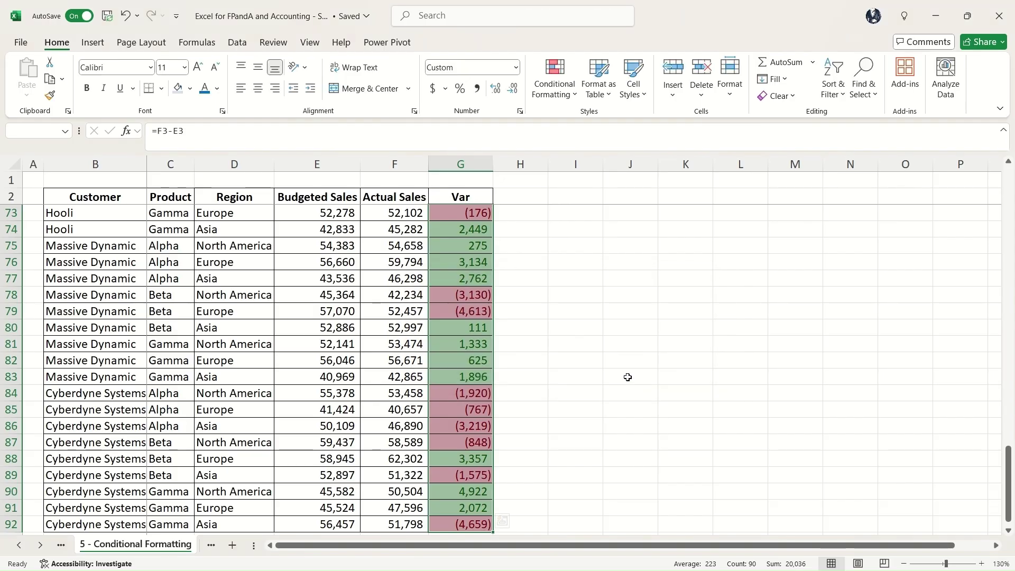
Clear the conditional formatting rules from the entire 5 - Conditional Formatting sheet, with the Var values G3:G92 selected
{"action": "scroll", "coordinate": [507, 370], "scroll_direction": "down", "scroll_amount": 3}
{"action": "scroll", "coordinate": [453, 272], "scroll_direction": "up", "scroll_amount": 5}
{"action": "scroll", "coordinate": [453, 272], "scroll_direction": "up", "scroll_amount": 20}
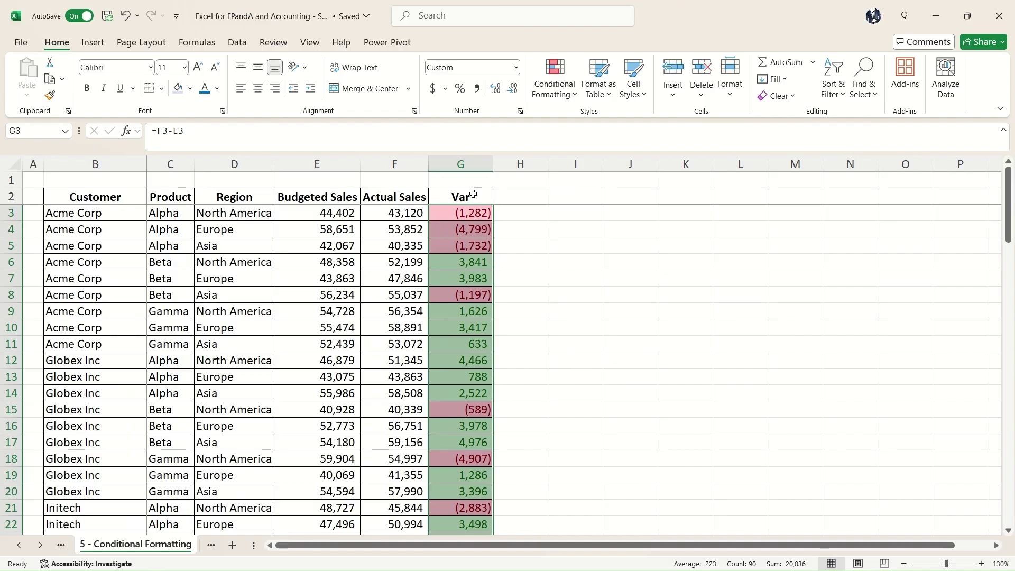
{"action": "left_click", "coordinate": [476, 197]}
{"action": "key", "text": "Down"}
{"action": "key", "text": "ctrl+shift+Down"}
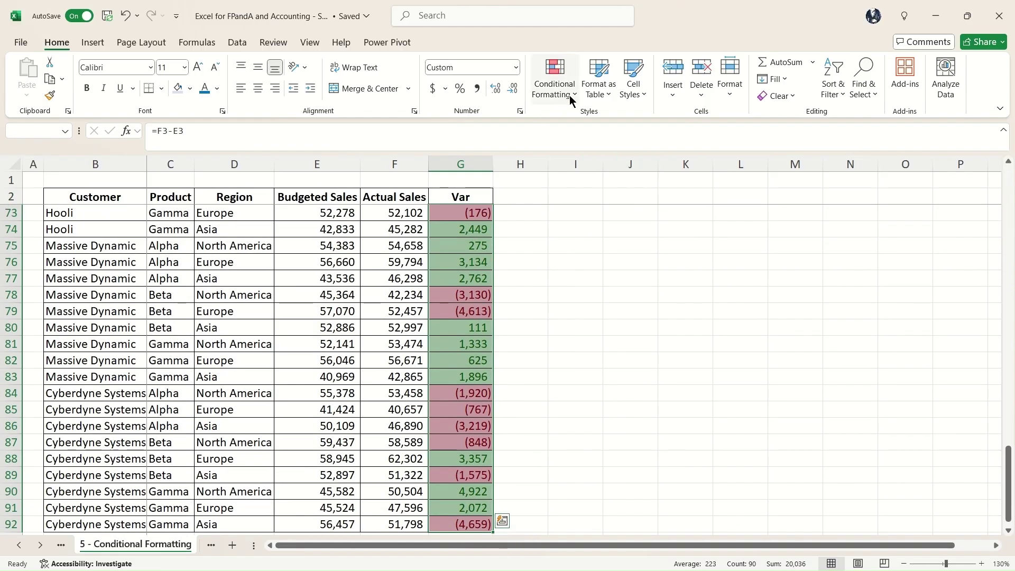
{"action": "left_click", "coordinate": [555, 89]}
{"action": "mouse_move", "coordinate": [580, 274]}
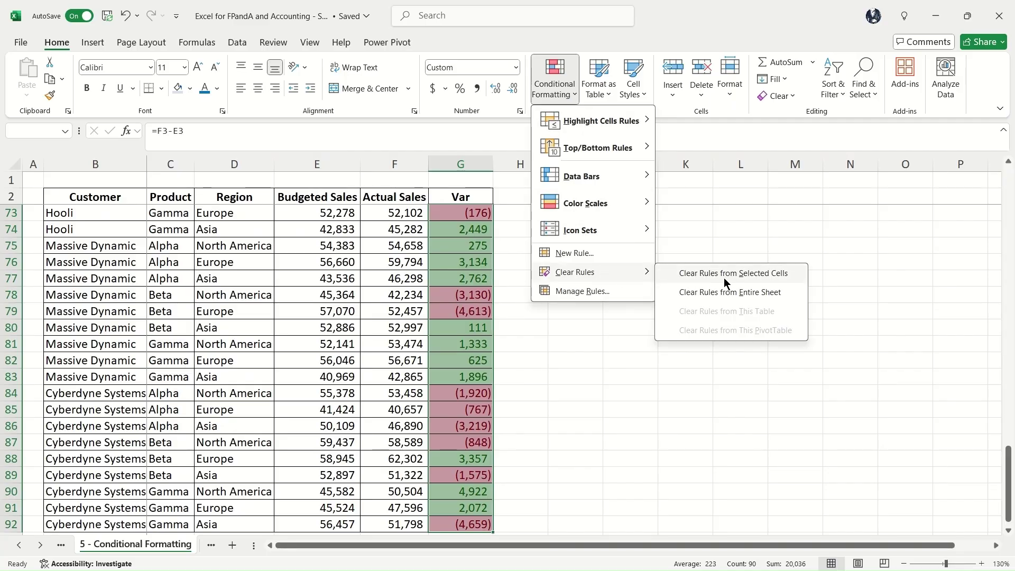
{"action": "left_click", "coordinate": [727, 293]}
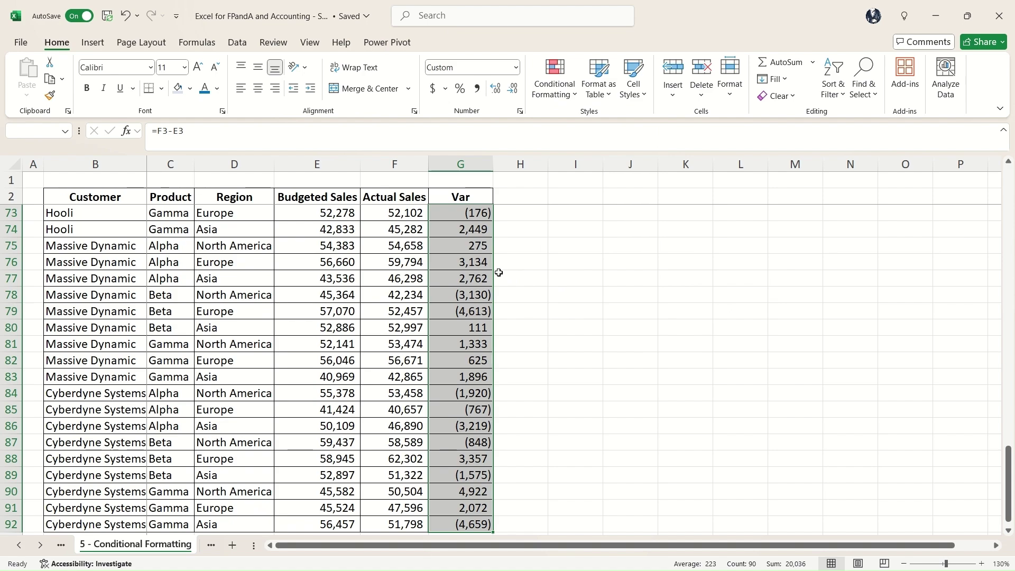
Preview a green data bar and a red-yellow-green color scale, and apply the 3 Triangles icon set to Var values G3:G92
{"action": "left_click", "coordinate": [569, 96]}
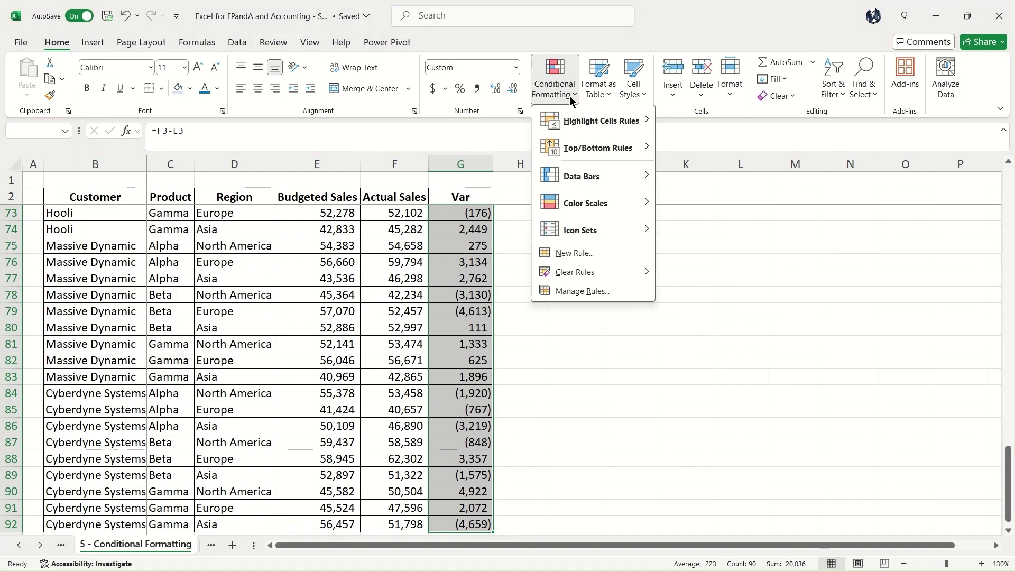
{"action": "mouse_move", "coordinate": [585, 185]}
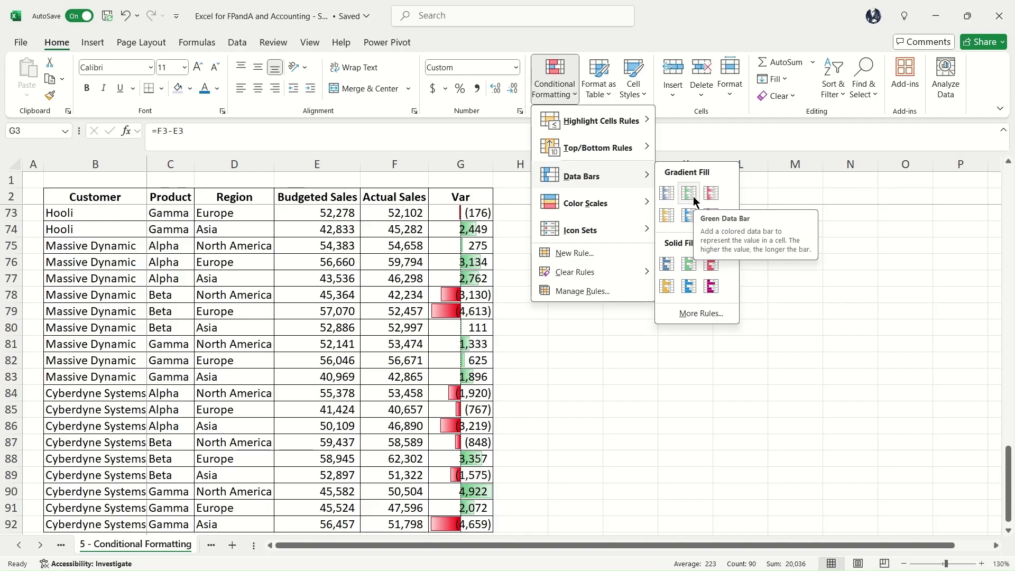
{"action": "mouse_move", "coordinate": [605, 207]}
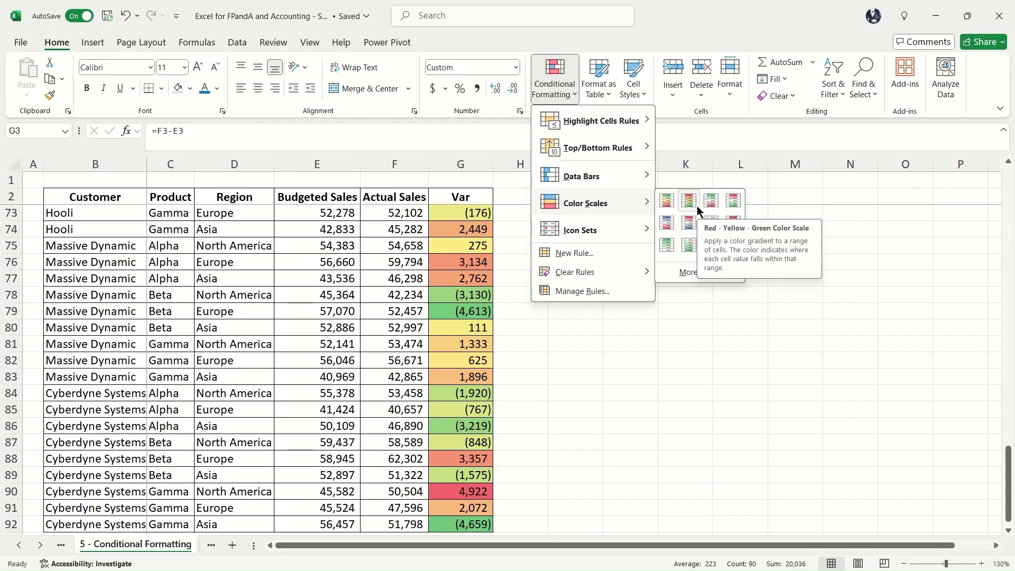
{"action": "mouse_move", "coordinate": [605, 235]}
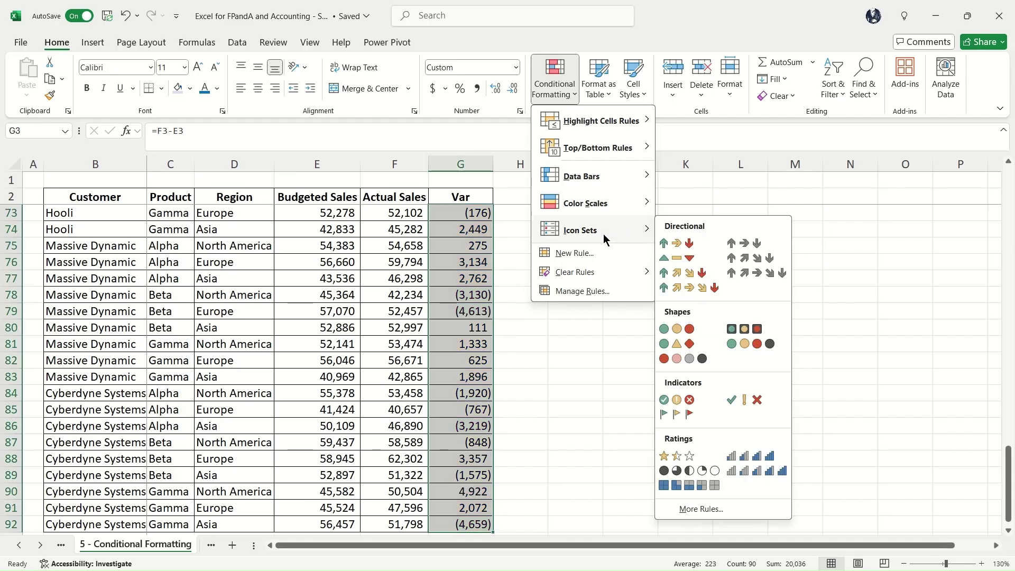
{"action": "left_click", "coordinate": [679, 263]}
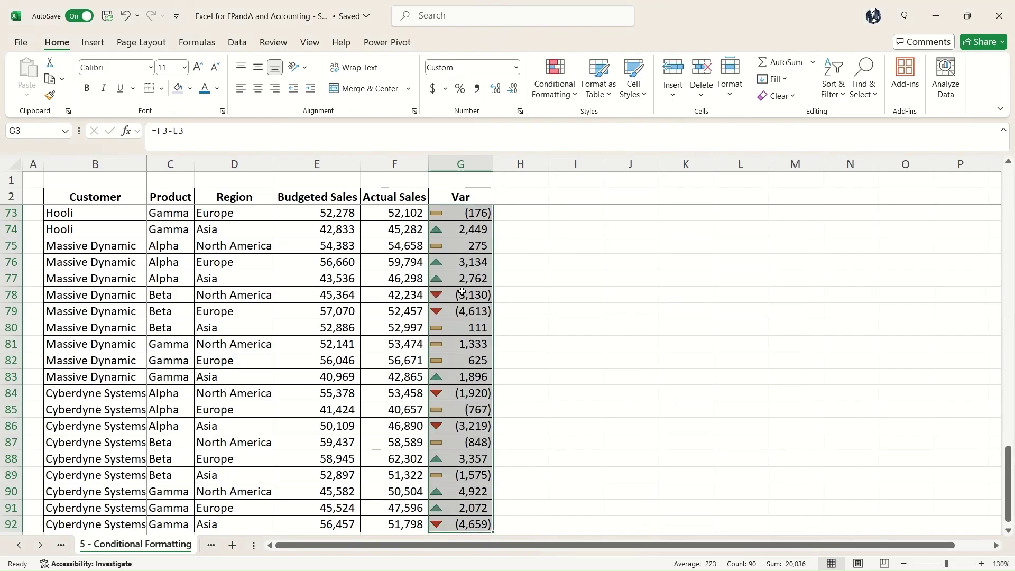
{"action": "scroll", "coordinate": [466, 294], "scroll_direction": "down", "scroll_amount": 2}
{"action": "scroll", "coordinate": [485, 347], "scroll_direction": "up", "scroll_amount": 6}
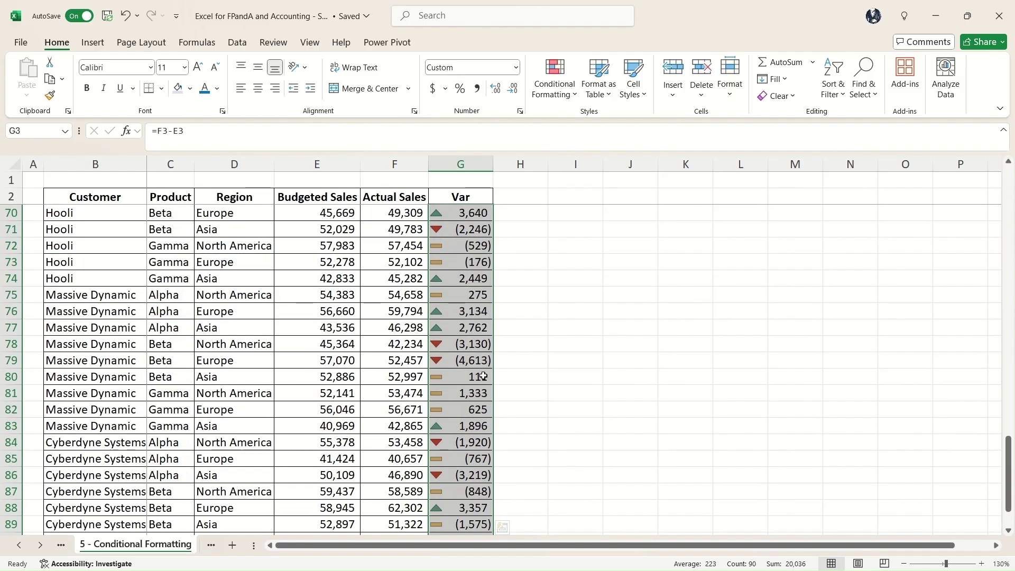
{"action": "scroll", "coordinate": [471, 289], "scroll_direction": "up", "scroll_amount": 10}
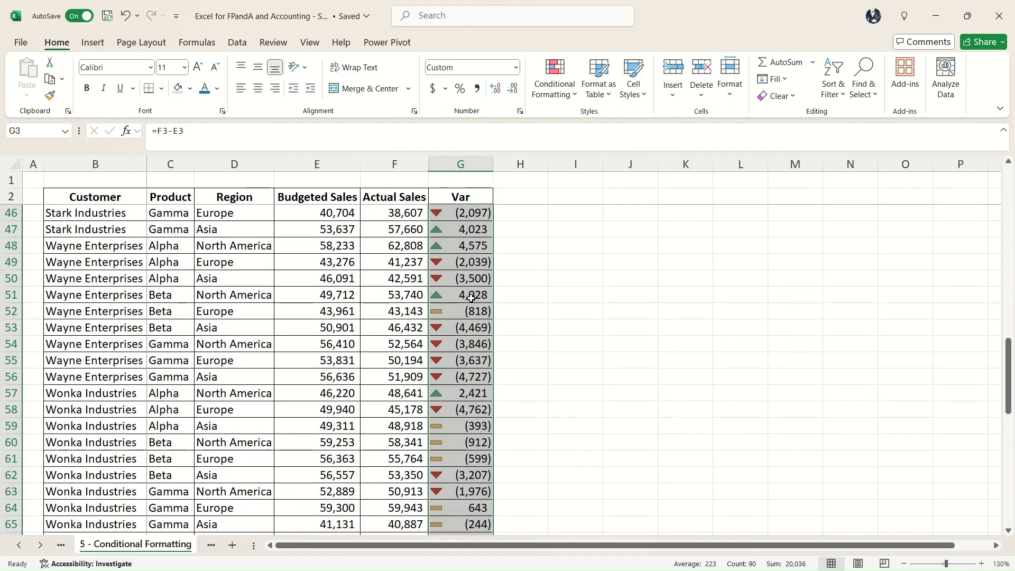
{"action": "scroll", "coordinate": [471, 299], "scroll_direction": "up", "scroll_amount": 9}
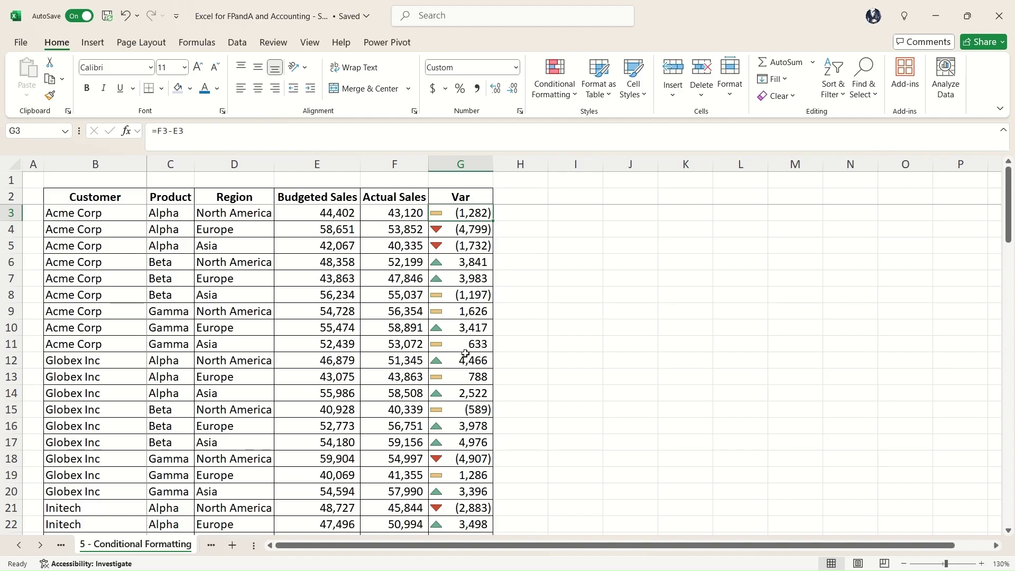
Review the custom icon set rule options, including icon style and percent thresholds, without adding another rule
{"action": "left_click", "coordinate": [563, 100]}
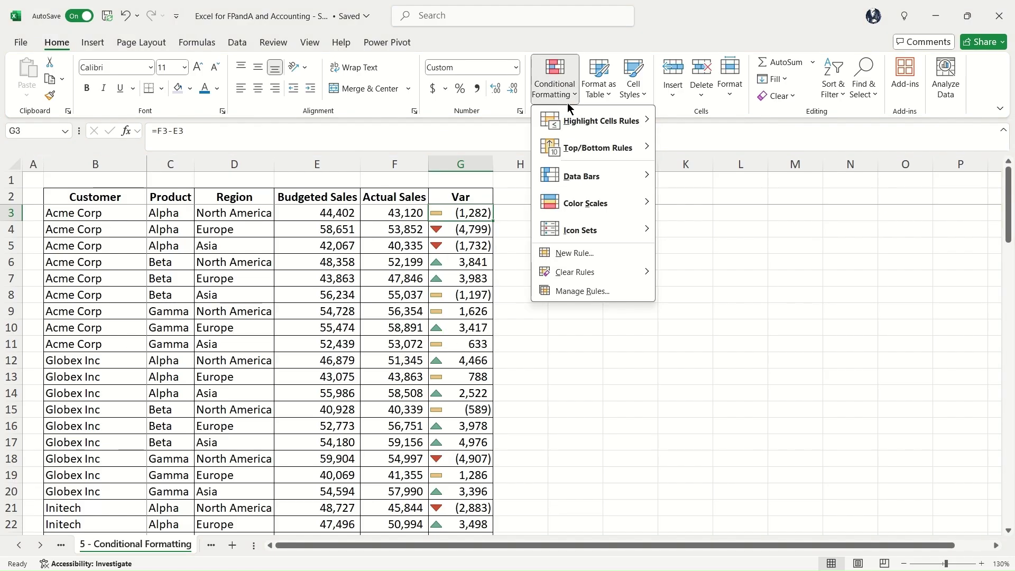
{"action": "mouse_move", "coordinate": [576, 121]}
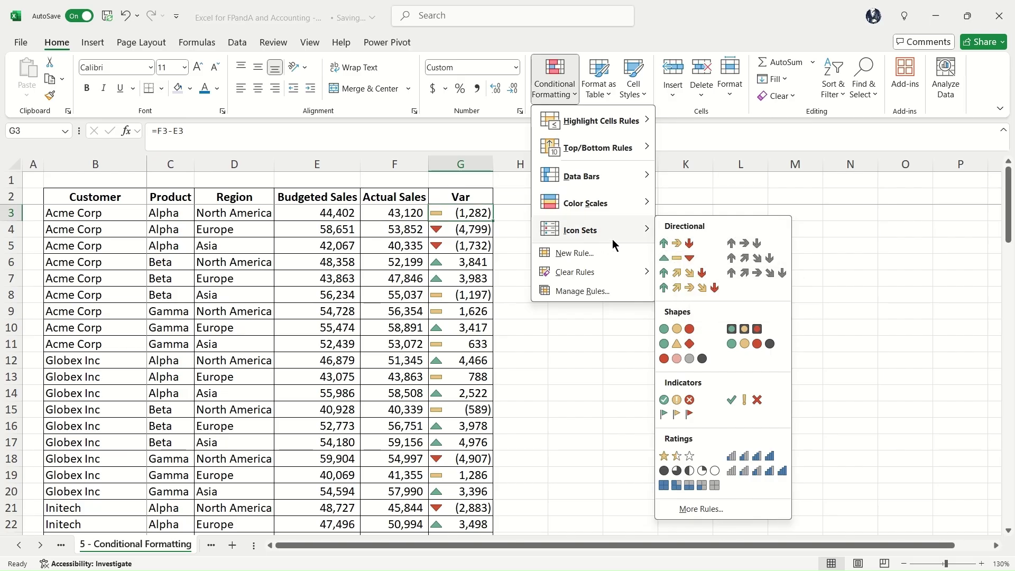
{"action": "left_click", "coordinate": [702, 511]}
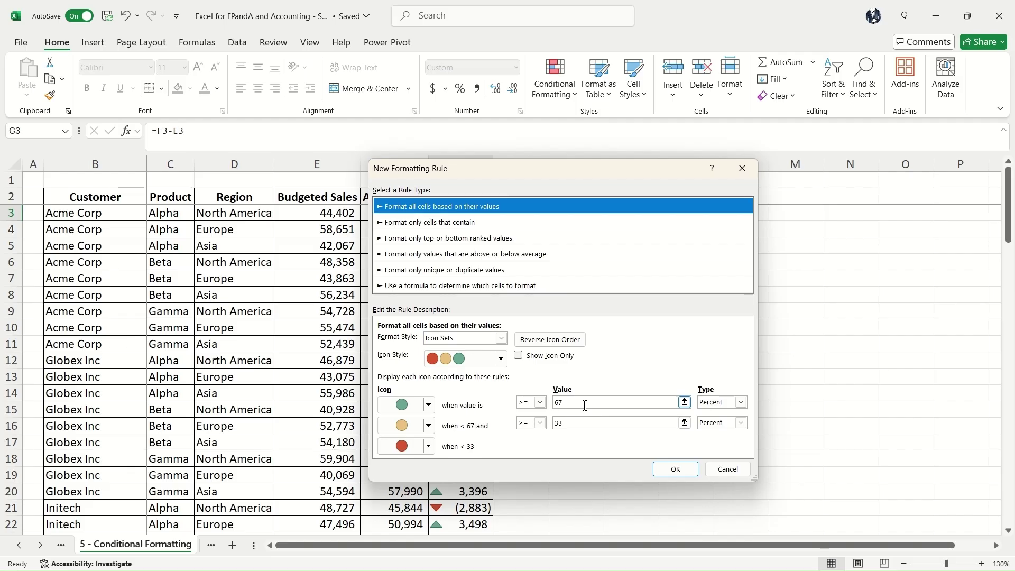
{"action": "left_click", "coordinate": [676, 469]}
Delete the triangle icon set rule applied to G3:G92 from the conditional formatting rules
{"action": "left_click", "coordinate": [574, 96]}
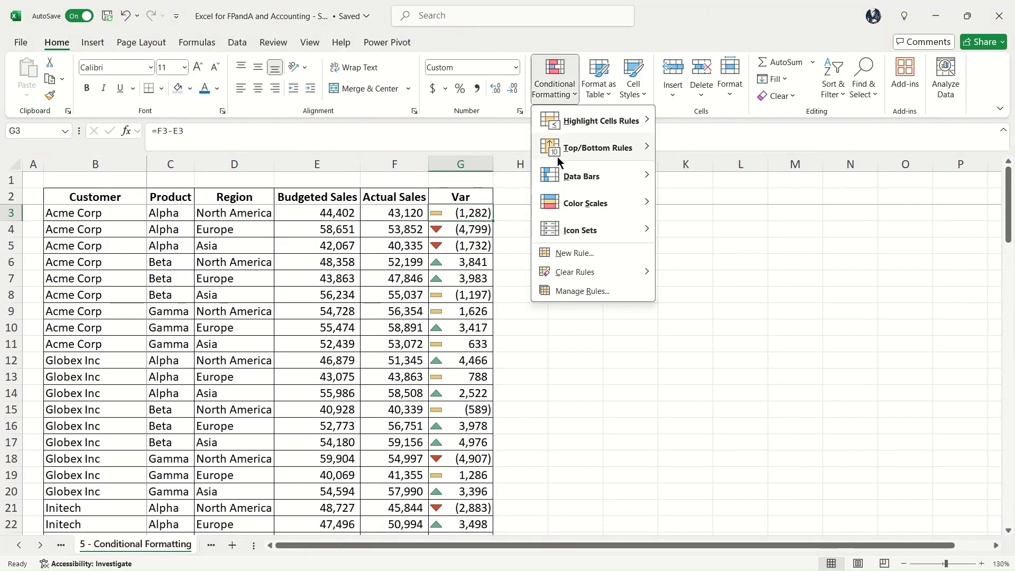
{"action": "left_click", "coordinate": [580, 292]}
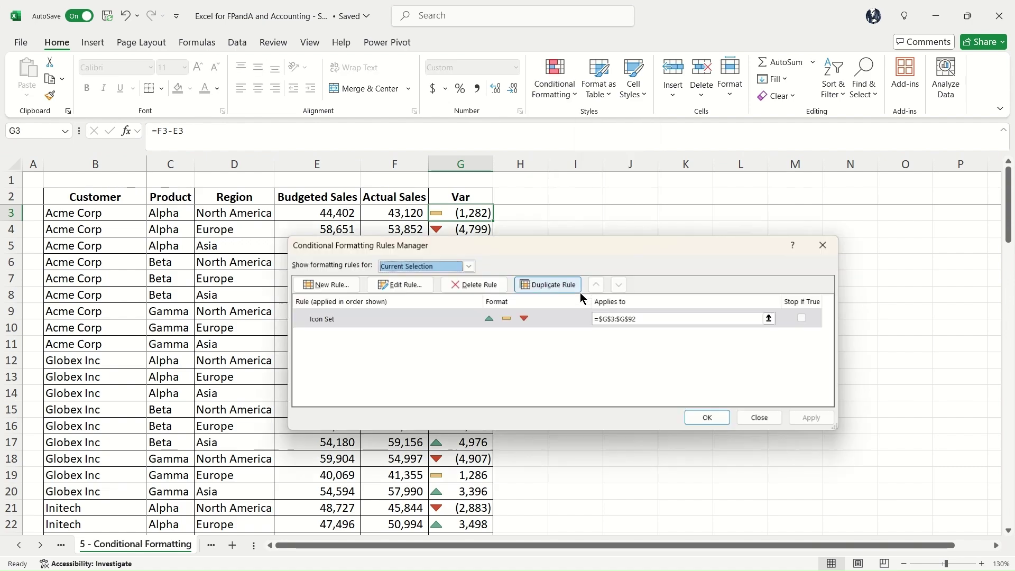
{"action": "left_click", "coordinate": [450, 324]}
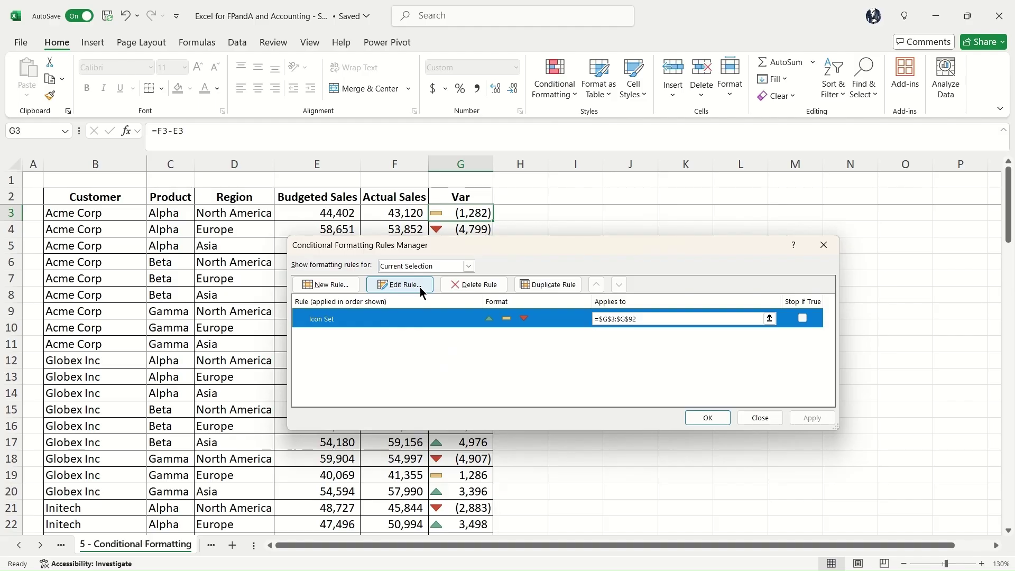
{"action": "left_click", "coordinate": [475, 287]}
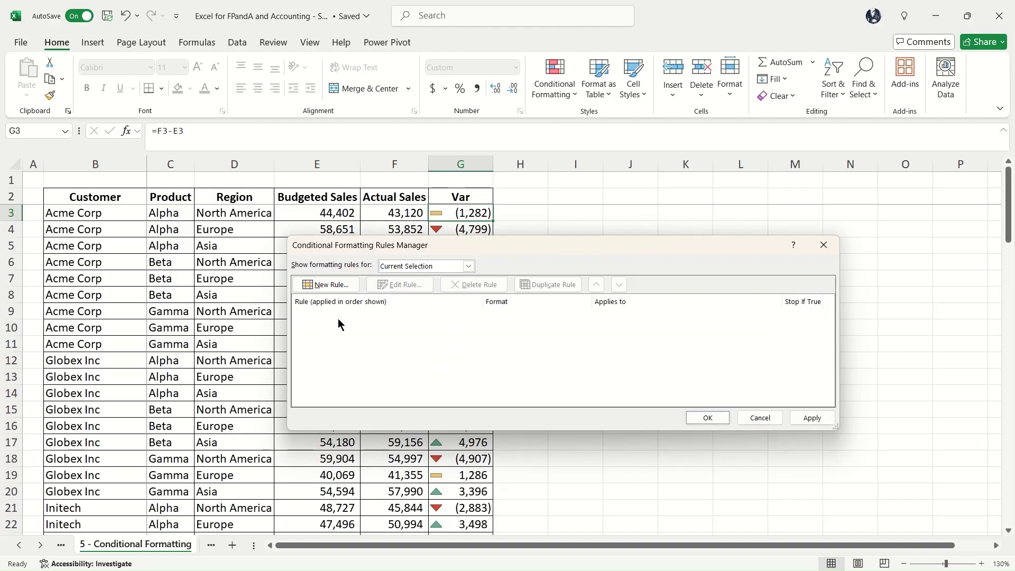
{"action": "left_click", "coordinate": [708, 418]}
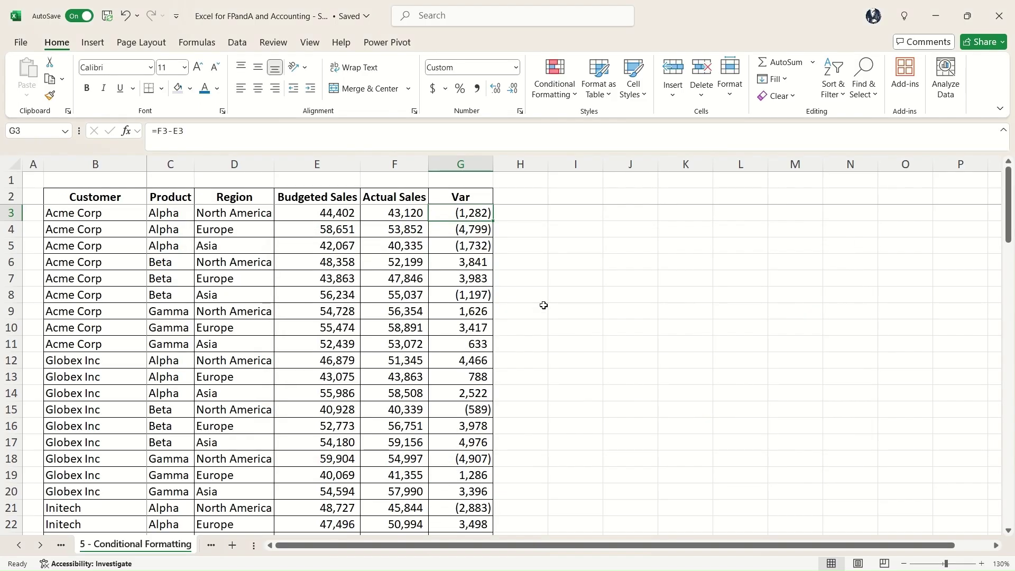
Go to 6 - Pivot Table data and examine the whole data range and its column headers in A2:I2
{"action": "key", "text": "ctrl+Page_Down"}
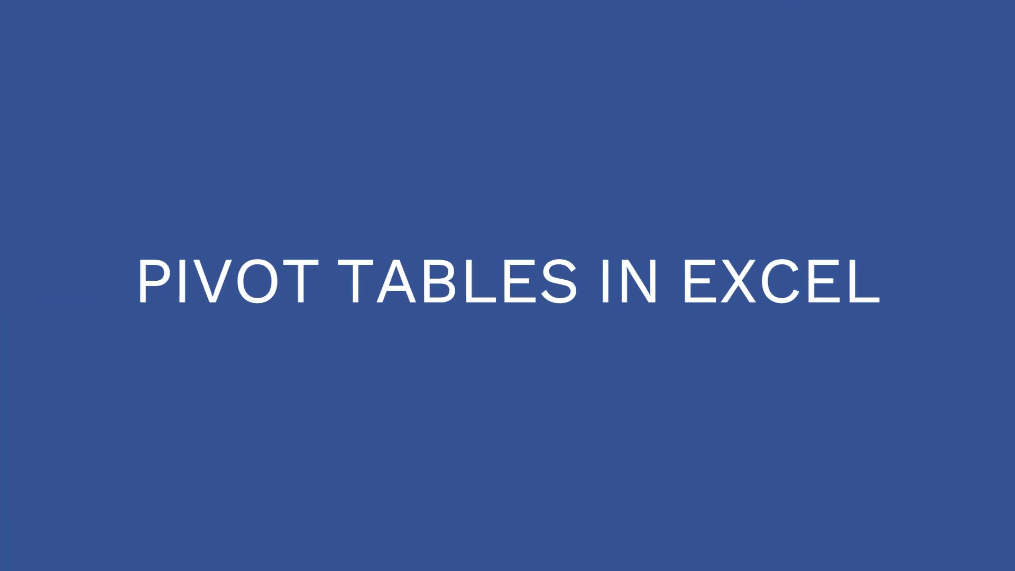
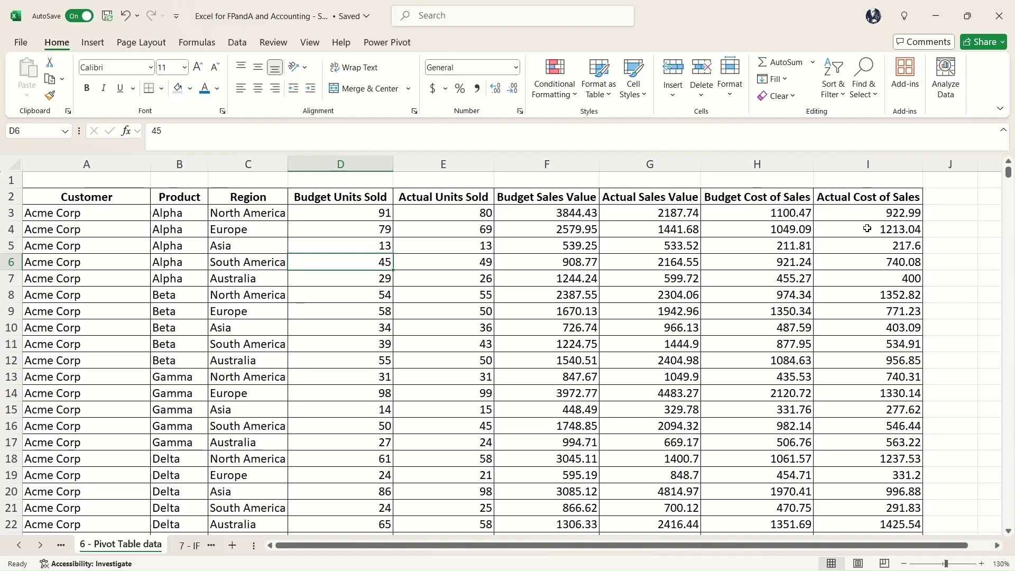
{"action": "left_click", "coordinate": [263, 233]}
{"action": "left_click", "coordinate": [251, 240]}
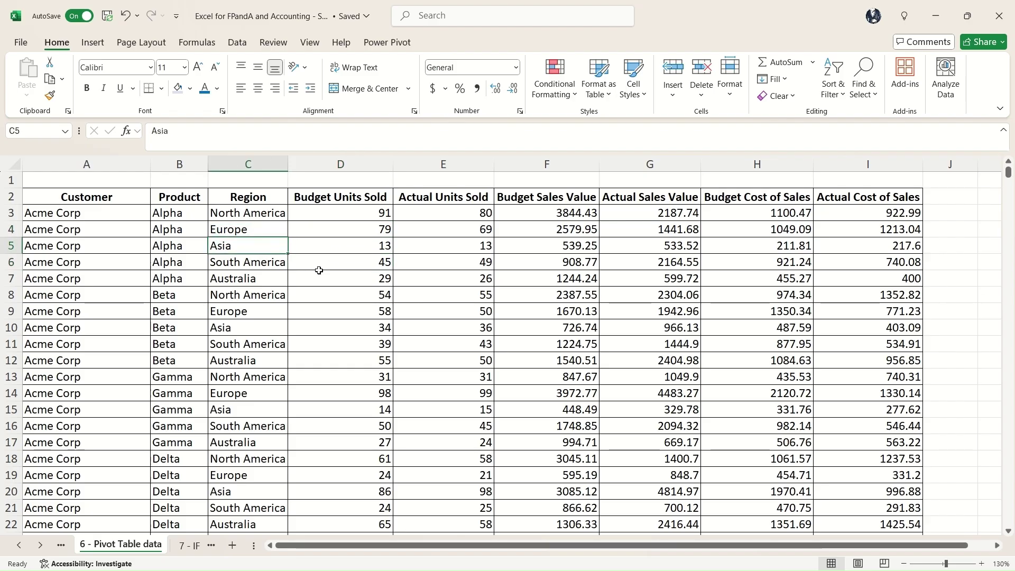
{"action": "key", "text": "ctrl+a"}
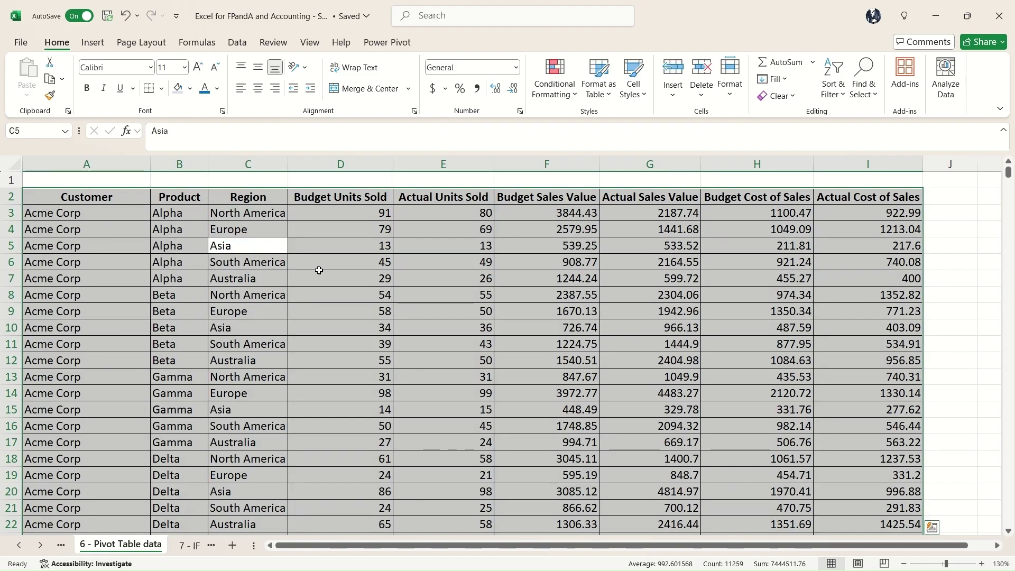
{"action": "scroll", "coordinate": [526, 282], "scroll_direction": "down", "scroll_amount": 5}
{"action": "scroll", "coordinate": [527, 283], "scroll_direction": "down", "scroll_amount": 9}
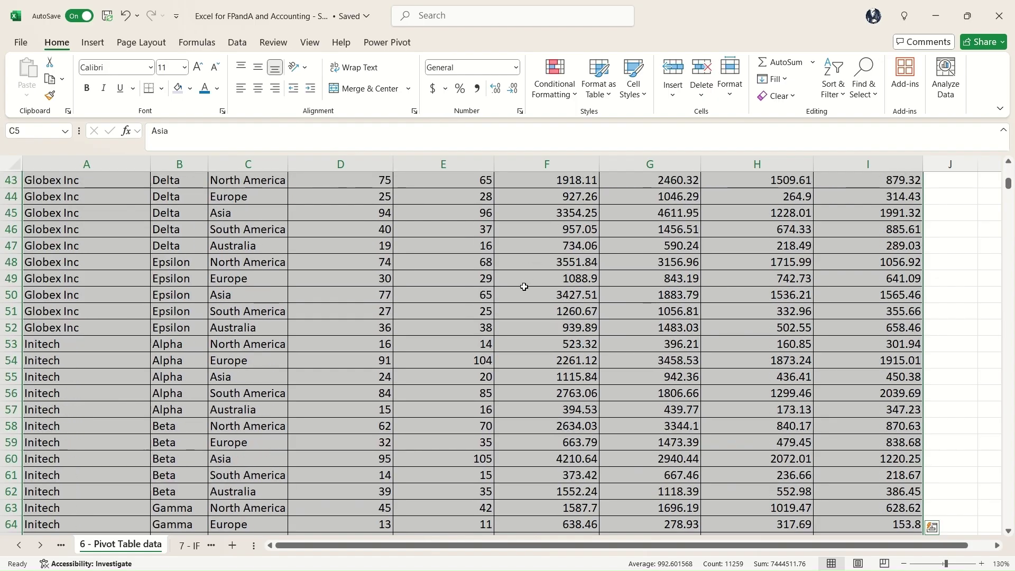
{"action": "scroll", "coordinate": [522, 283], "scroll_direction": "up", "scroll_amount": 7}
{"action": "scroll", "coordinate": [513, 296], "scroll_direction": "down", "scroll_amount": 11}
{"action": "mouse_move", "coordinate": [1008, 189]}
{"action": "left_mouse_down"}
{"action": "mouse_move", "coordinate": [1008, 521]}
{"action": "mouse_move", "coordinate": [1009, 172]}
{"action": "left_mouse_up"}
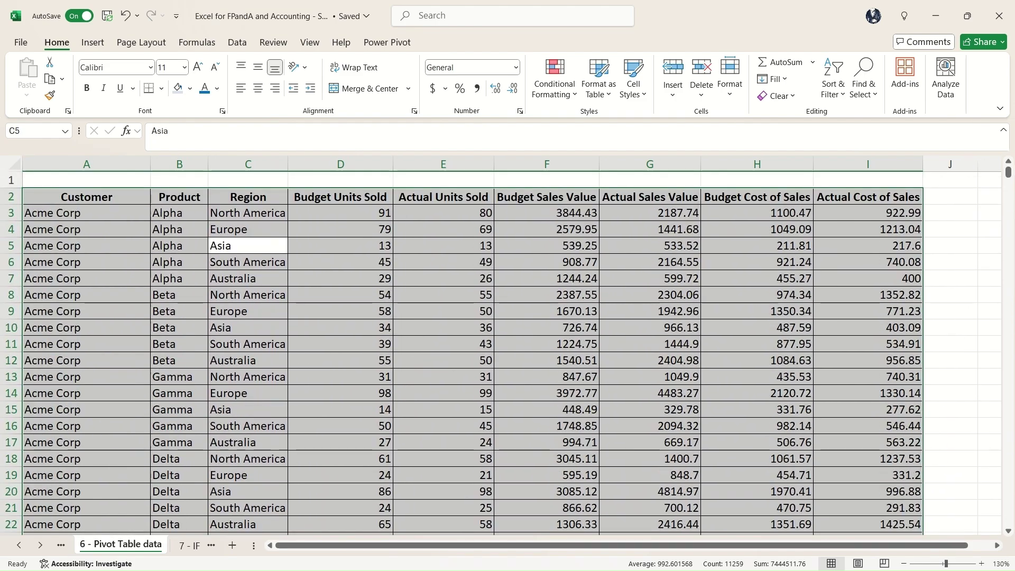
{"action": "left_click_drag", "start_coordinate": [127, 193], "coordinate": [865, 204]}
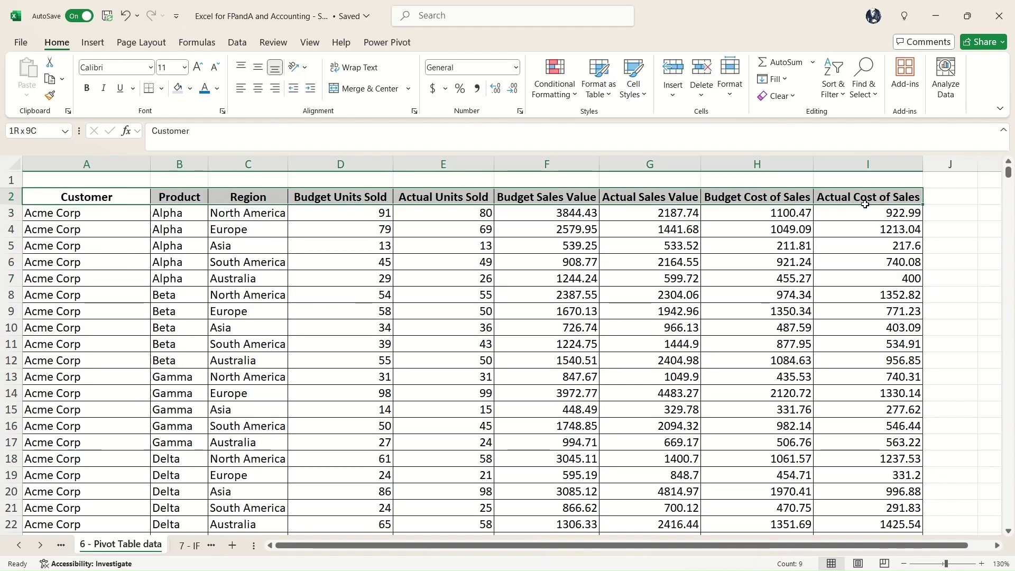
Clear the Actual Units Sold header in E2 and undo the deletion
{"action": "left_click", "coordinate": [466, 204]}
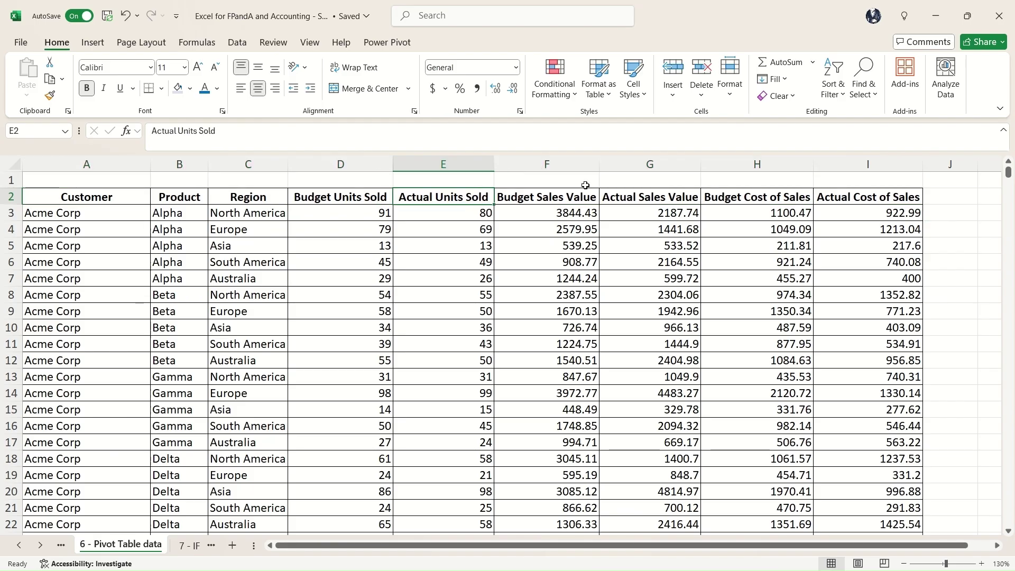
{"action": "key", "text": "Delete"}
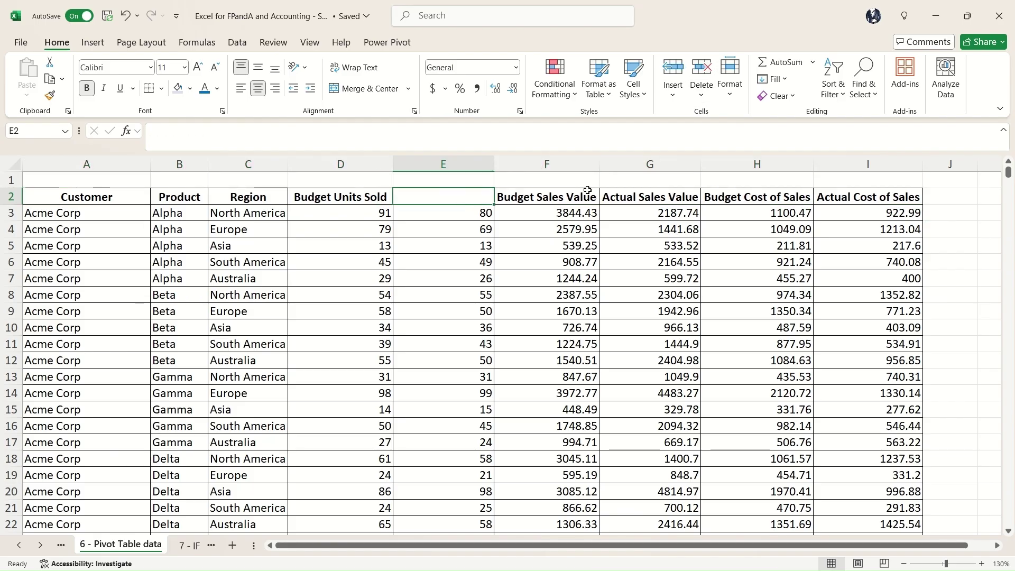
{"action": "key", "text": "ctrl+z"}
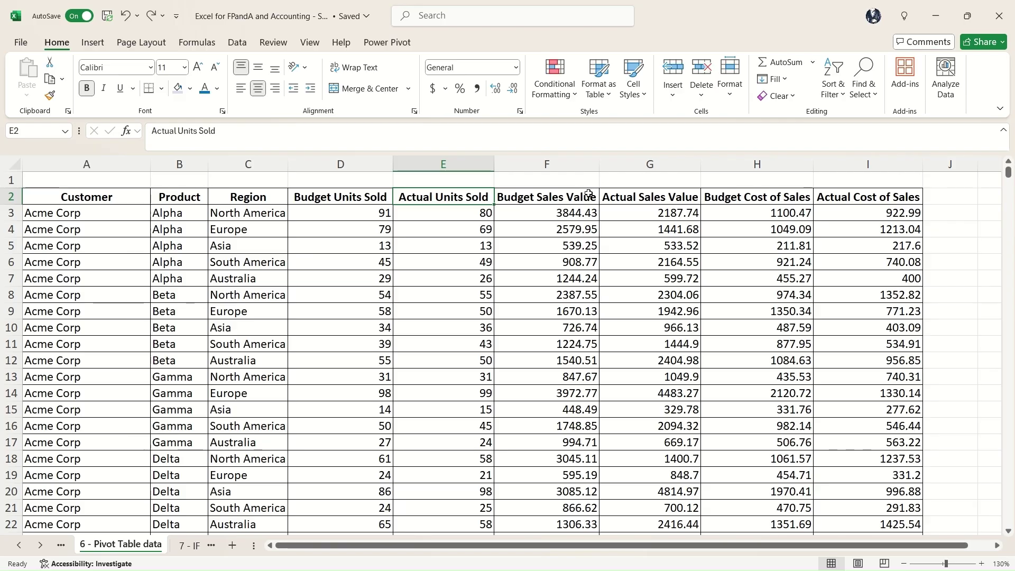
Create a PivotTable on a new worksheet from the range A2:I1252 of 6 - Pivot Table data
{"action": "left_click", "coordinate": [127, 198]}
{"action": "key", "text": "ctrl+shift+Right"}
{"action": "key", "text": "ctrl+shift+Down"}
{"action": "left_click_drag", "start_coordinate": [1009, 521], "coordinate": [1003, 141]}
{"action": "left_click", "coordinate": [103, 44]}
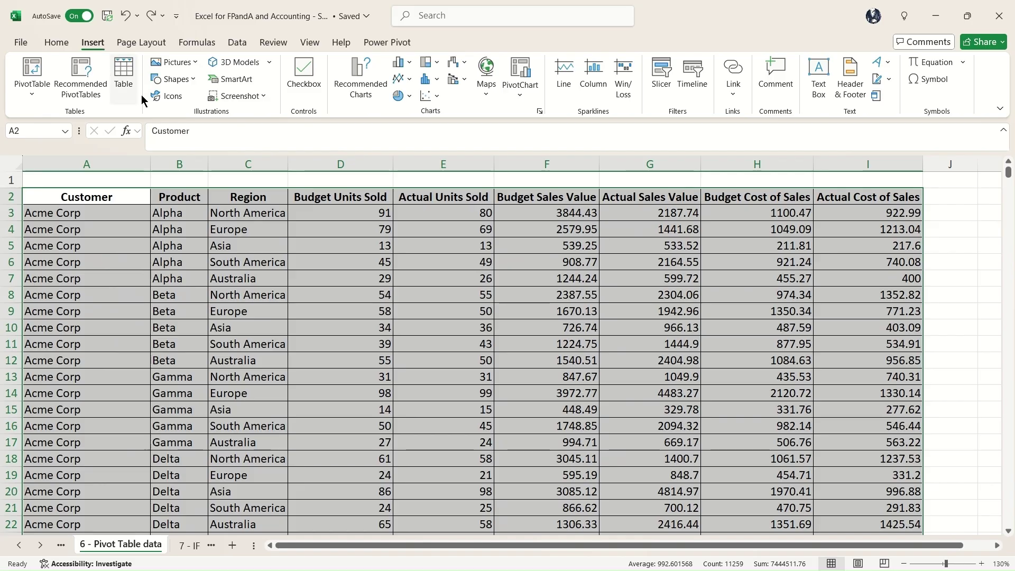
{"action": "left_click", "coordinate": [38, 93]}
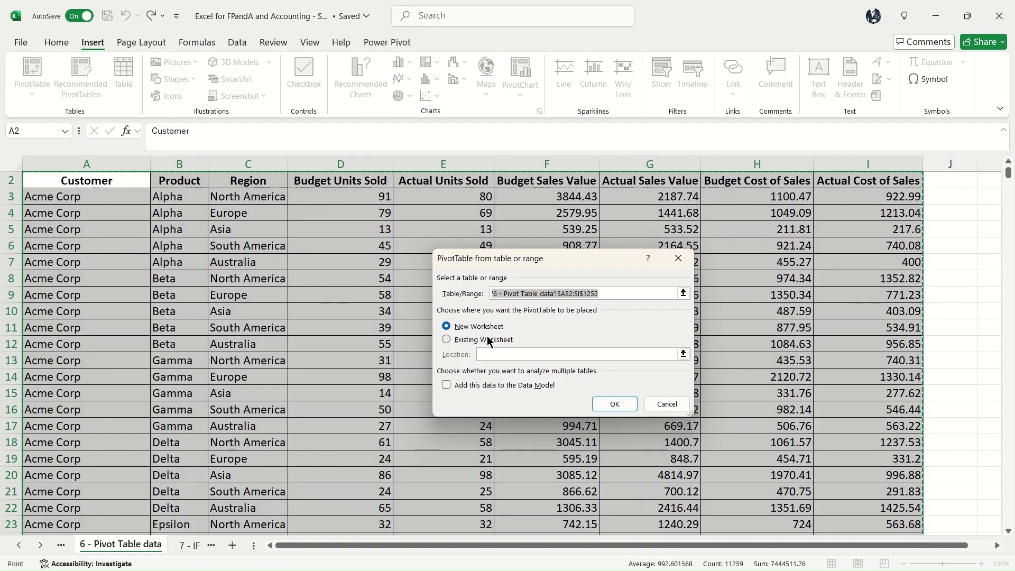
{"action": "left_click", "coordinate": [616, 406]}
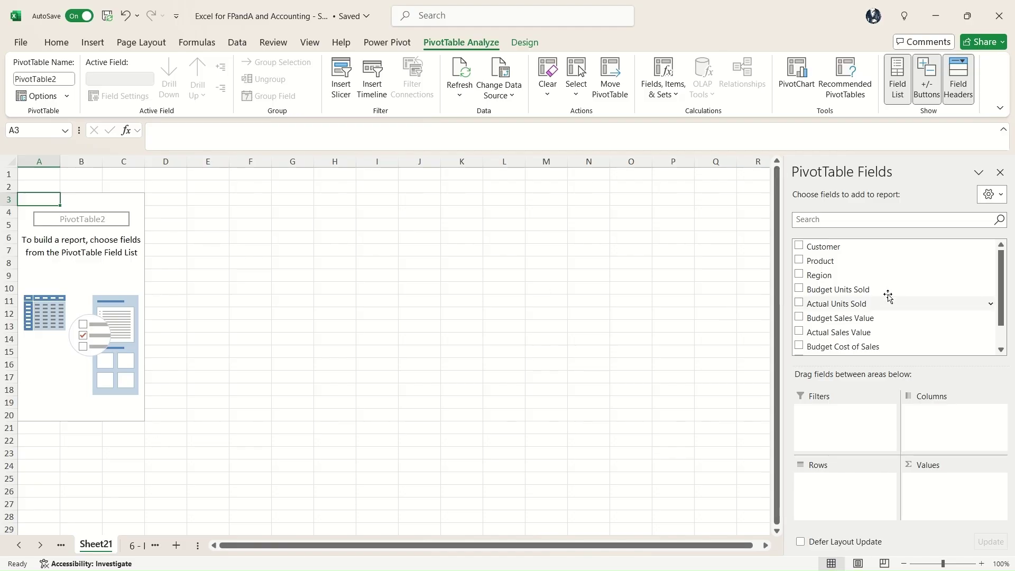
Add the Customer field to the PivotTable's rows and look through the customer list
{"action": "left_click_drag", "start_coordinate": [862, 247], "coordinate": [829, 494]}
{"action": "scroll", "coordinate": [88, 265], "scroll_direction": "down", "scroll_amount": 10}
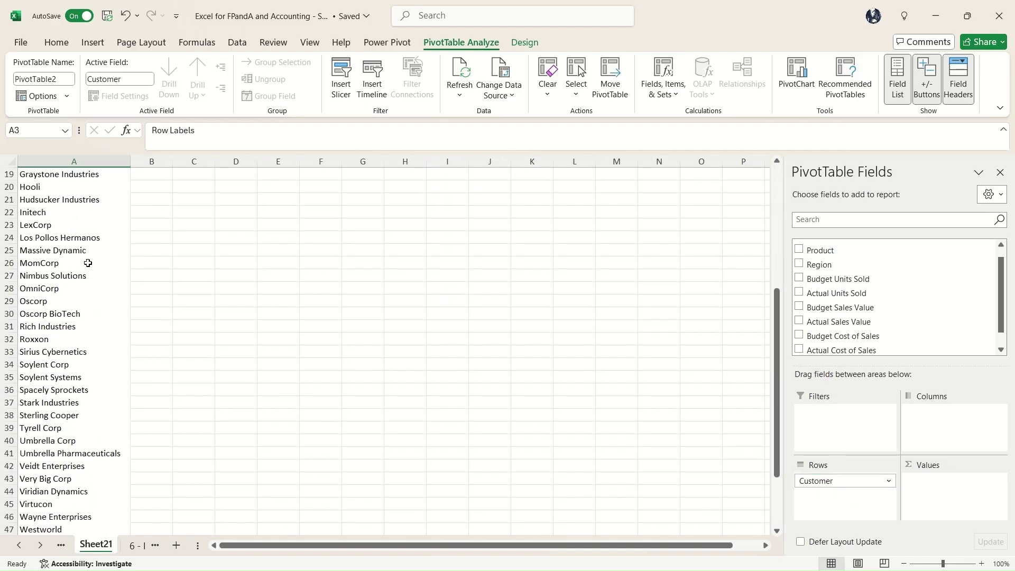
{"action": "scroll", "coordinate": [87, 257], "scroll_direction": "up", "scroll_amount": 10}
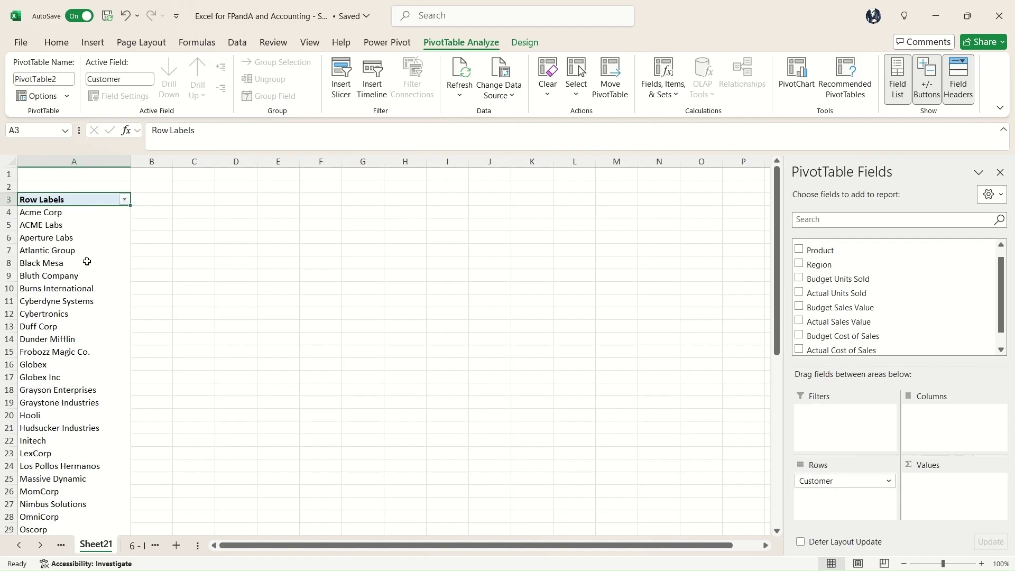
Review the repeated customer rows in 6 - Pivot Table data and return to the PivotTable on Sheet21
{"action": "left_click", "coordinate": [134, 545]}
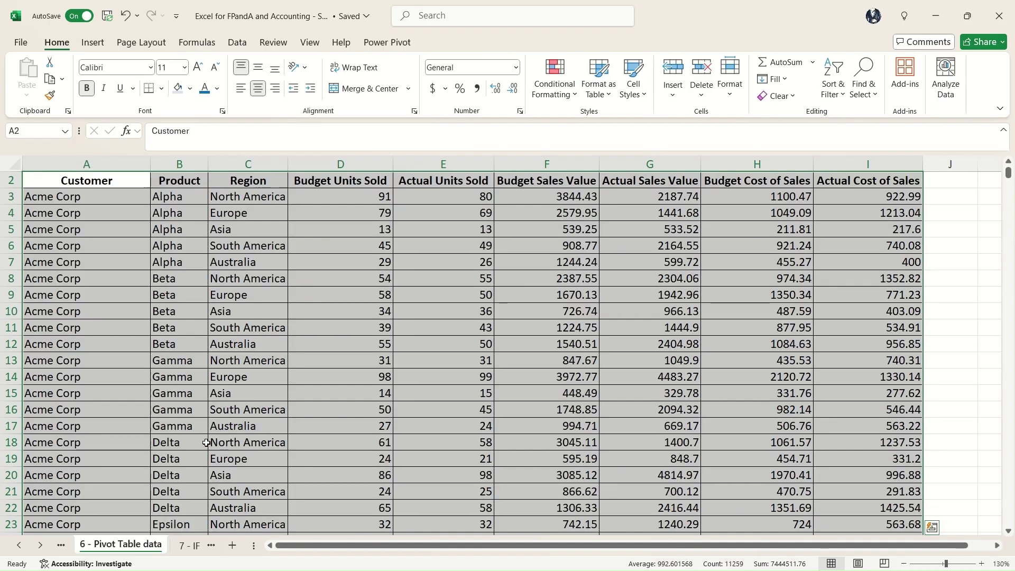
{"action": "scroll", "coordinate": [128, 279], "scroll_direction": "down", "scroll_amount": 19}
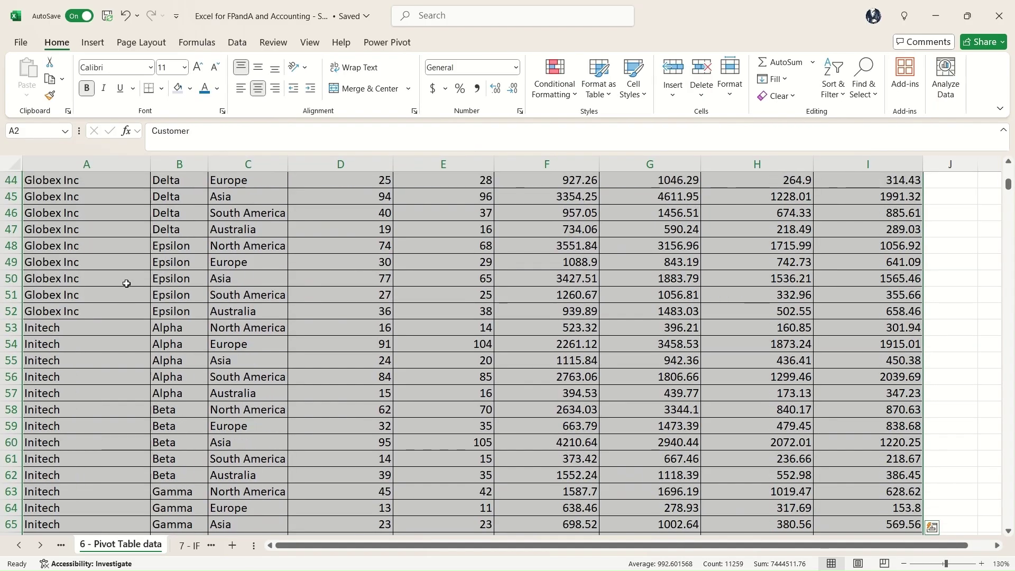
{"action": "left_click", "coordinate": [19, 546]}
{"action": "left_click", "coordinate": [95, 545]}
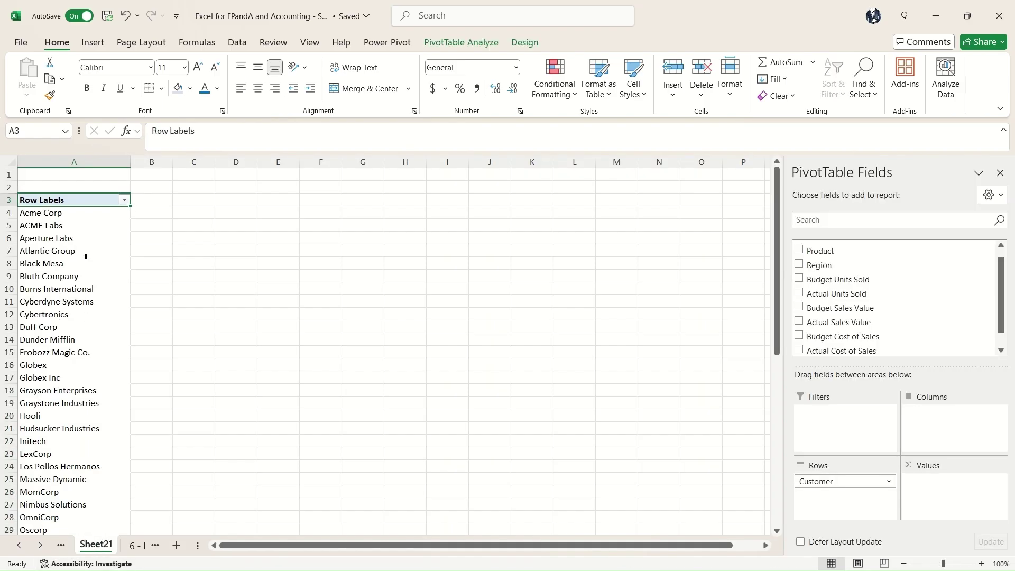
Add the Actual Sales Value field to the PivotTable's values to total sales per customer
{"action": "left_click_drag", "start_coordinate": [1001, 288], "coordinate": [1007, 307]}
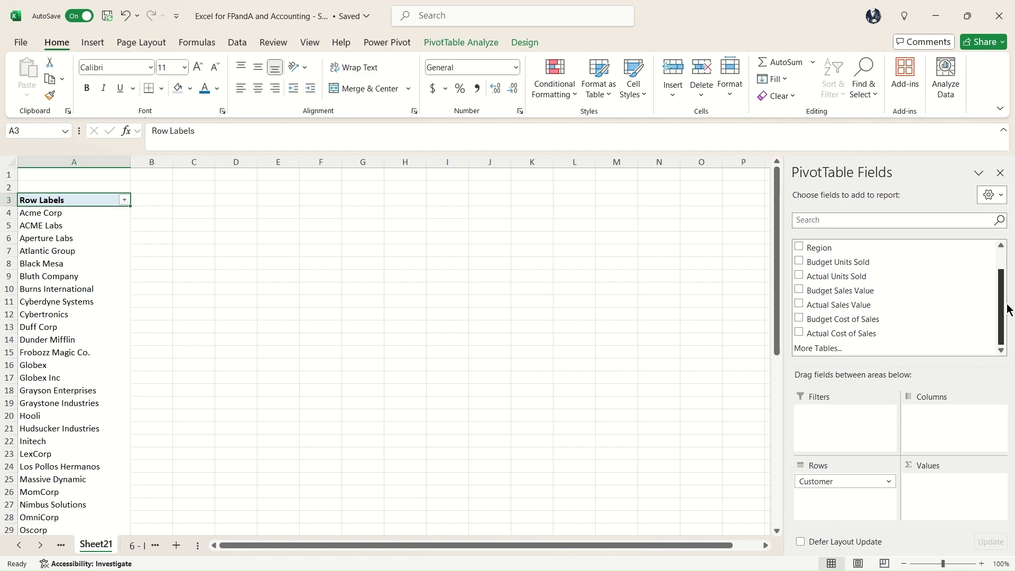
{"action": "left_click_drag", "start_coordinate": [872, 309], "coordinate": [959, 499]}
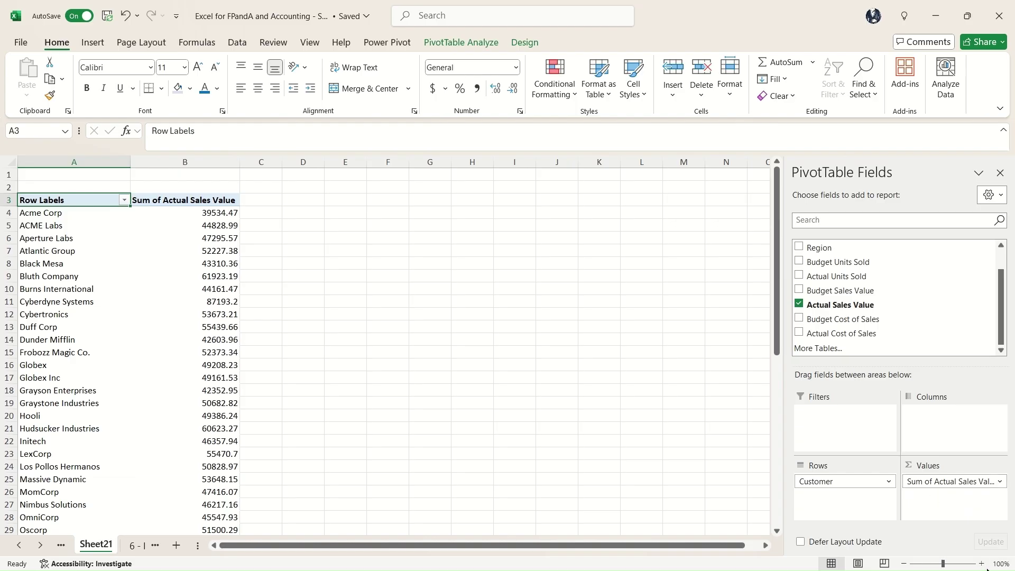
{"action": "scroll", "coordinate": [603, 344], "scroll_direction": "up", "scroll_amount": 2, "text": "ctrl"}
{"action": "scroll", "coordinate": [602, 345], "scroll_direction": "up", "scroll_amount": 1}
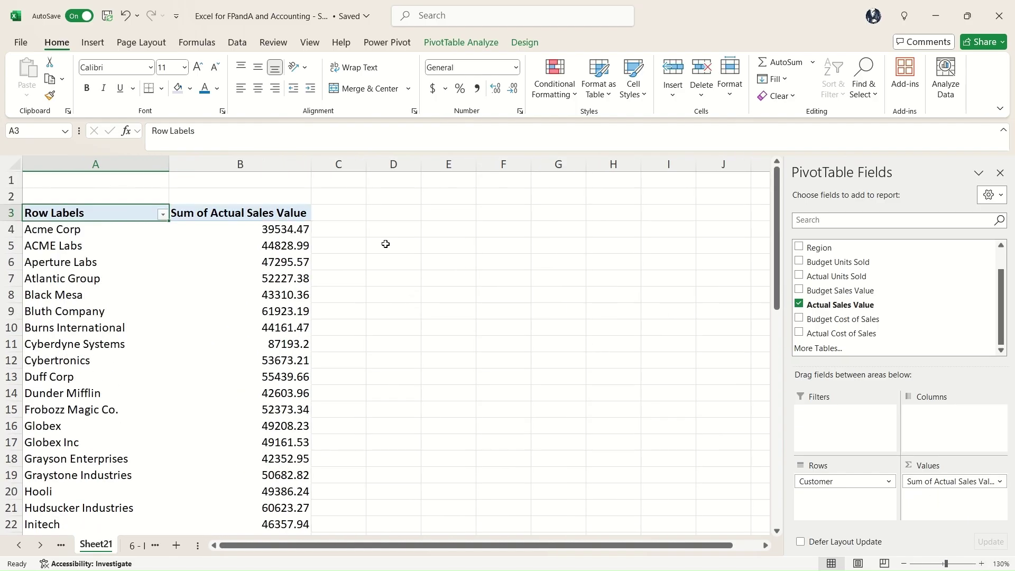
{"action": "left_click", "coordinate": [291, 235]}
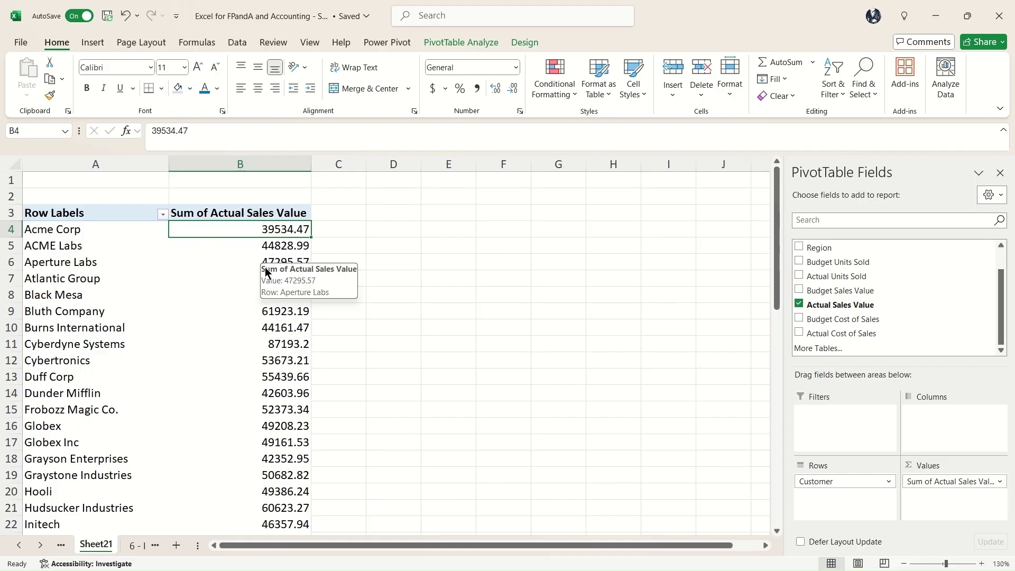
Sort the PivotTable's customers in descending order by Sum of Actual Sales Value
{"action": "left_click", "coordinate": [80, 233]}
{"action": "right_click", "coordinate": [105, 233]}
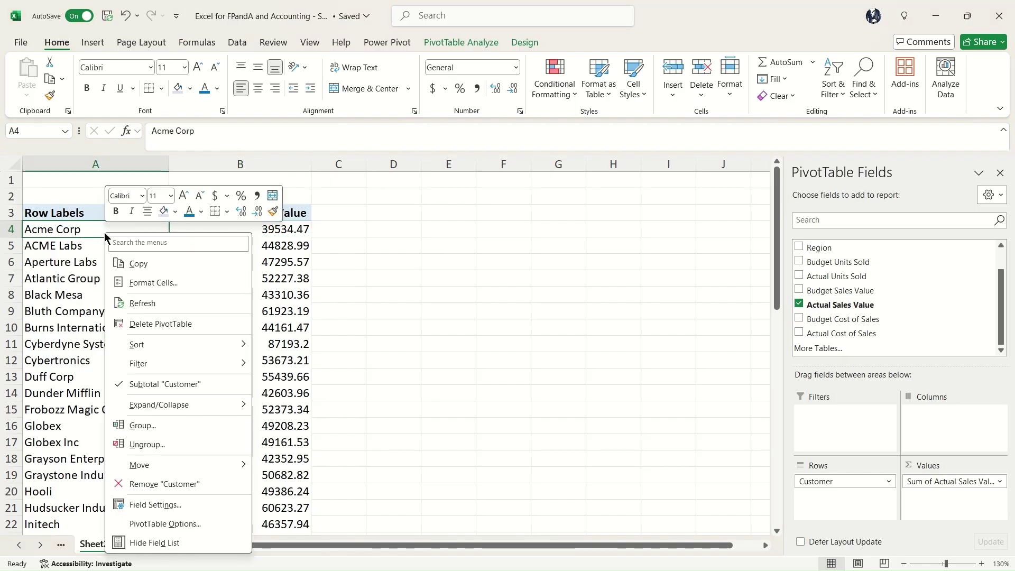
{"action": "mouse_move", "coordinate": [165, 351]}
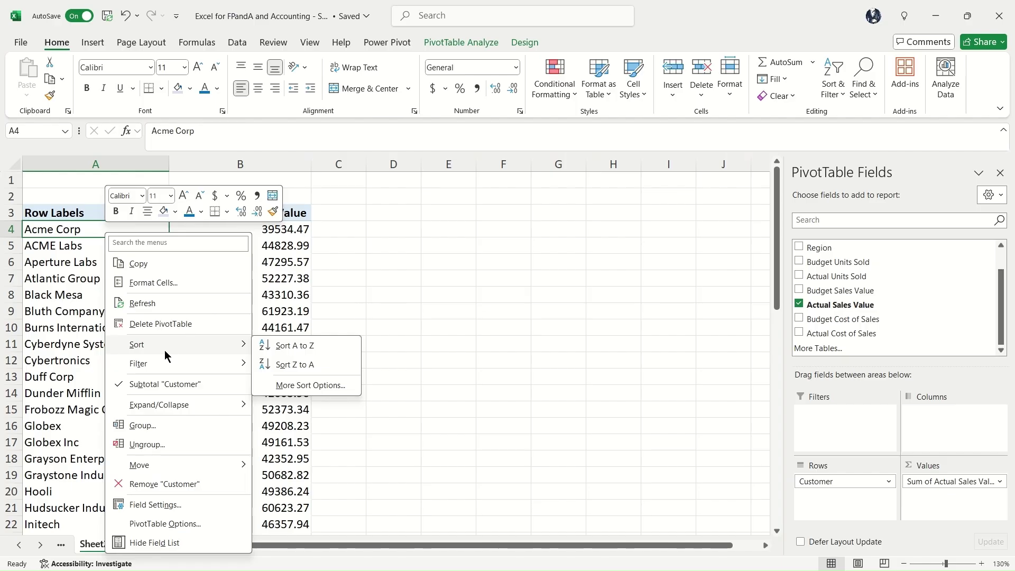
{"action": "left_click", "coordinate": [309, 386]}
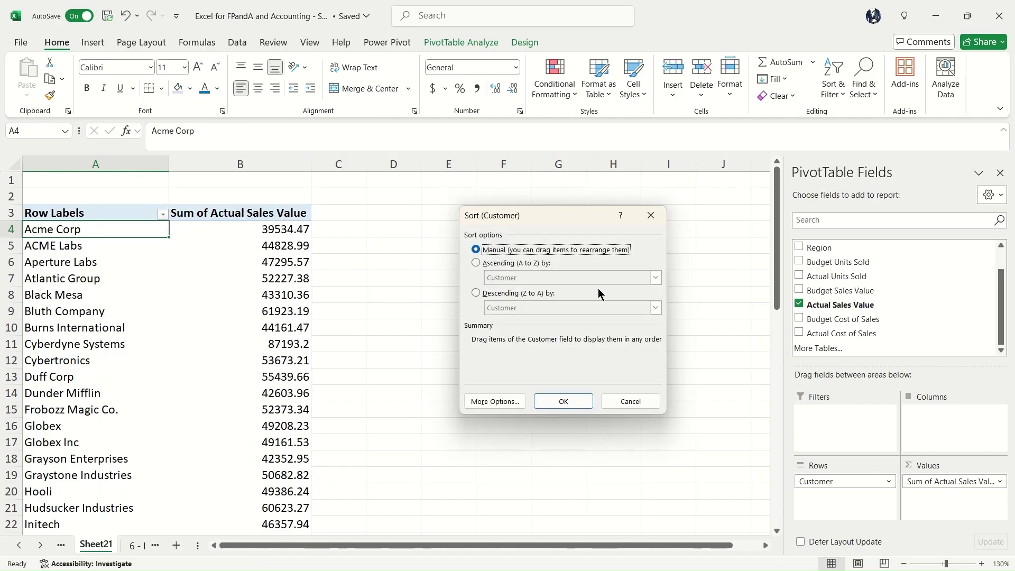
{"action": "left_click", "coordinate": [476, 293]}
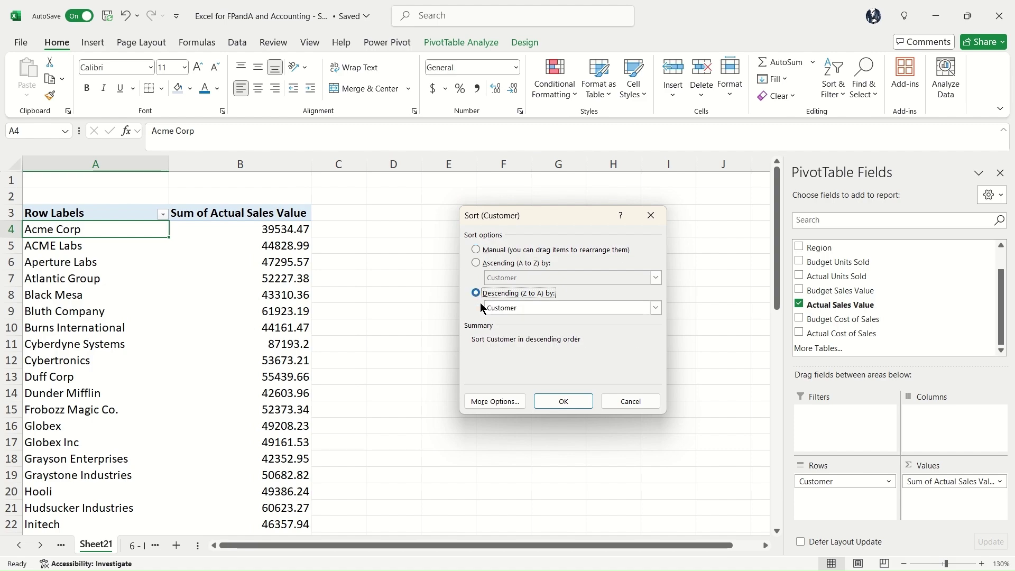
{"action": "left_click", "coordinate": [527, 313]}
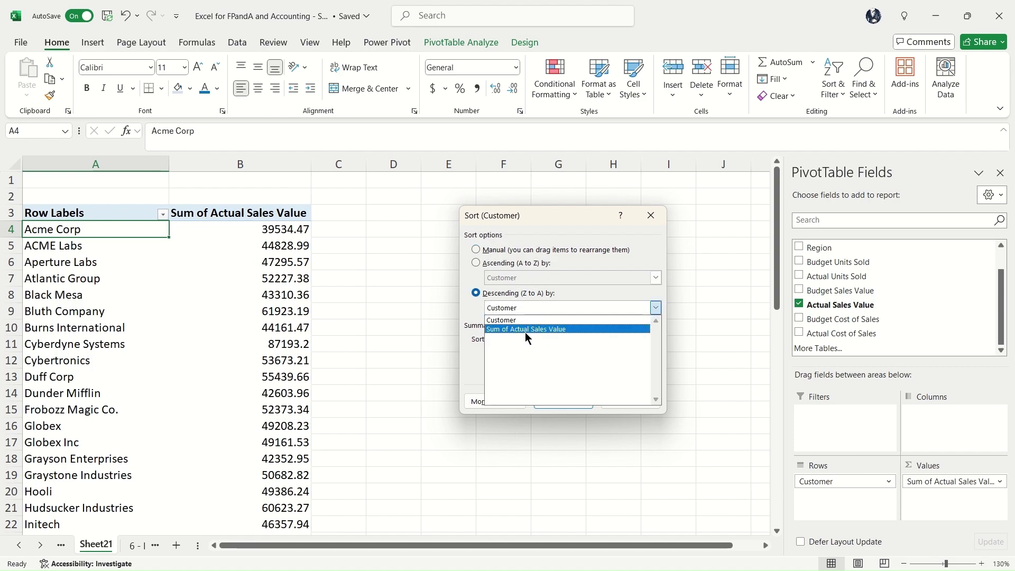
{"action": "left_click", "coordinate": [525, 329]}
{"action": "left_click", "coordinate": [562, 401]}
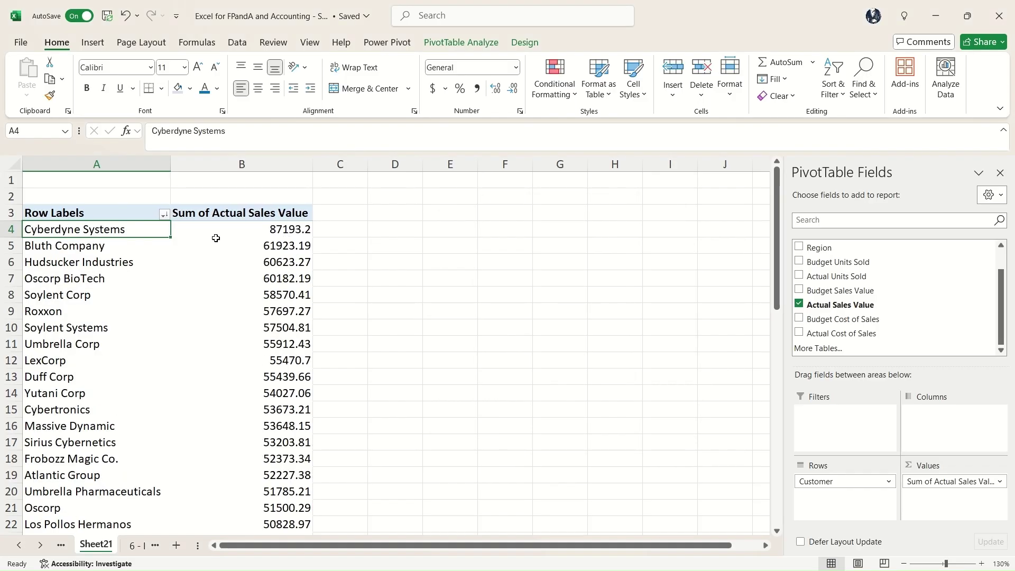
{"action": "key", "text": "Right"}
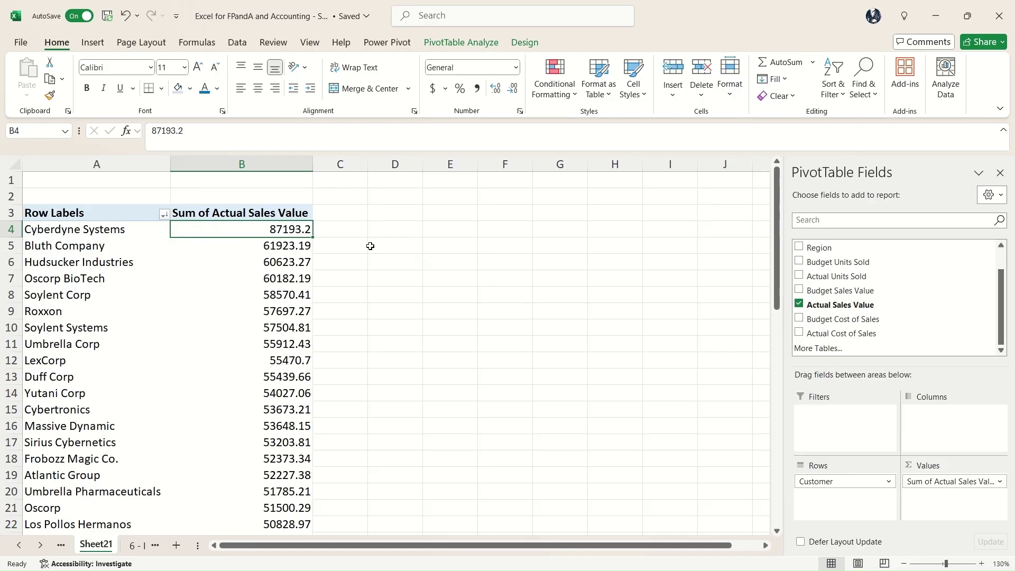
Add Actual Units Sold before Actual Sales Value and Actual Cost of Sales after it in the PivotTable's values
{"action": "key", "text": "alt+F1"}
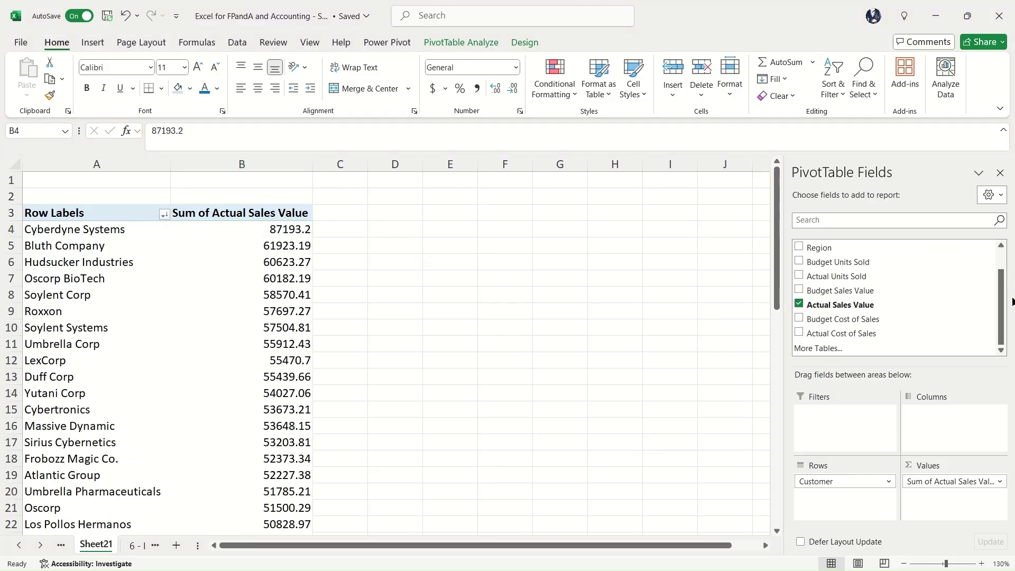
{"action": "left_click", "coordinate": [853, 278]}
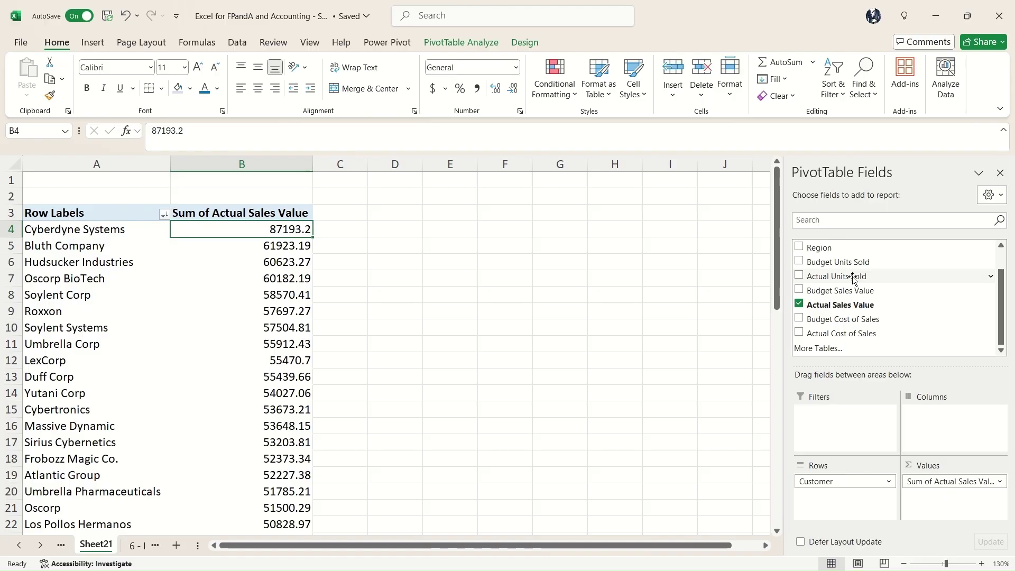
{"action": "left_click_drag", "start_coordinate": [867, 305], "coordinate": [894, 333]}
{"action": "left_click_drag", "start_coordinate": [845, 278], "coordinate": [959, 481]}
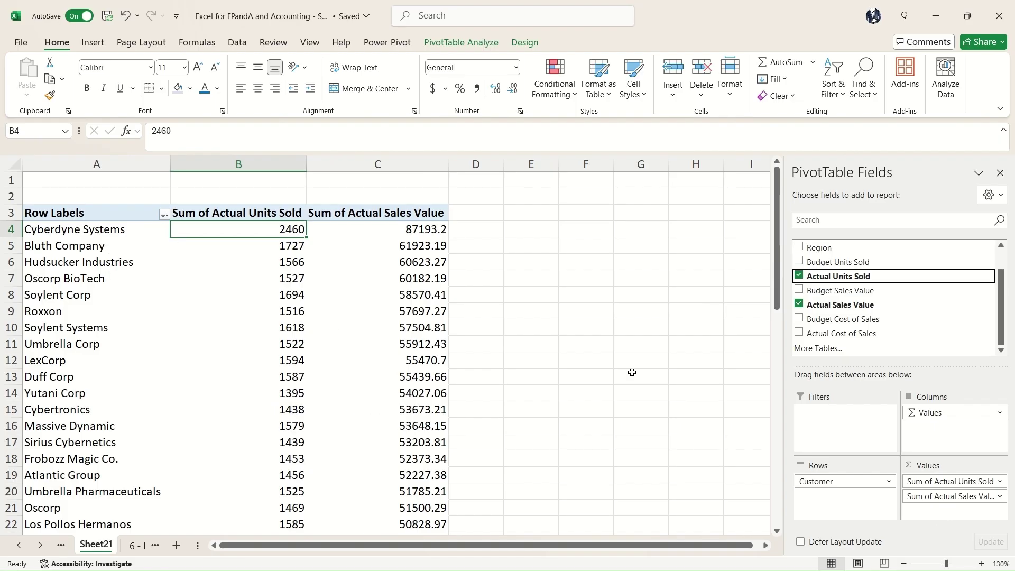
{"action": "left_click_drag", "start_coordinate": [858, 337], "coordinate": [968, 507]}
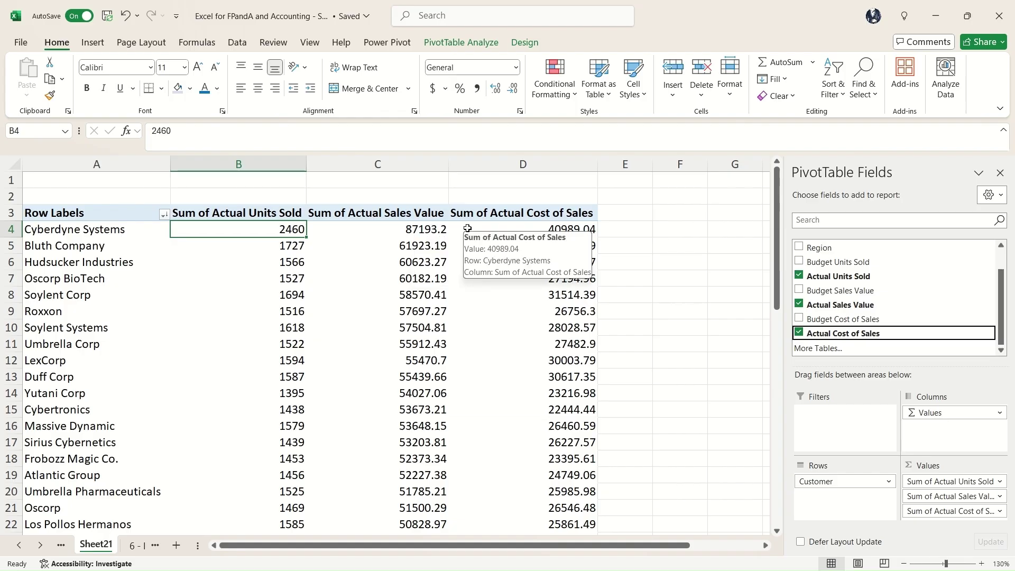
Format the Sum of Actual Units Sold value field as Number with a 1000 separator and 0 decimal places
{"action": "left_click", "coordinate": [268, 232]}
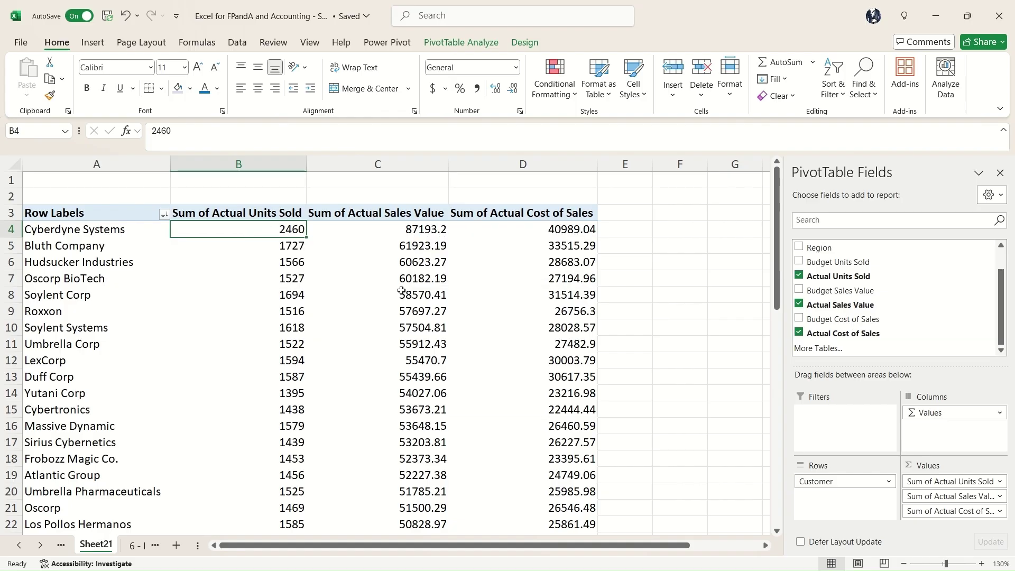
{"action": "right_click", "coordinate": [274, 232]}
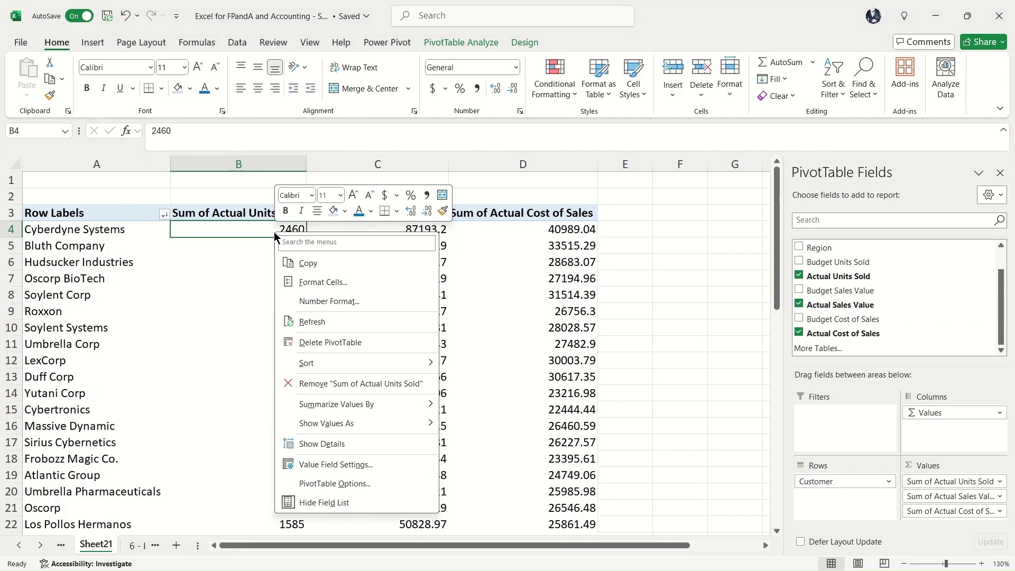
{"action": "left_click", "coordinate": [334, 468]}
{"action": "key", "text": "Tab"}
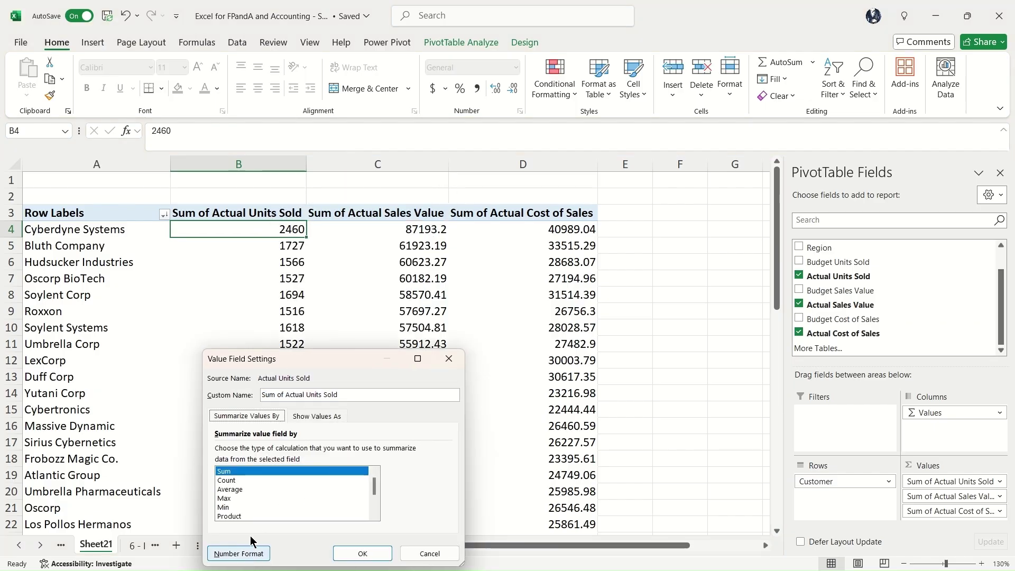
{"action": "left_click_drag", "start_coordinate": [322, 358], "coordinate": [347, 224]}
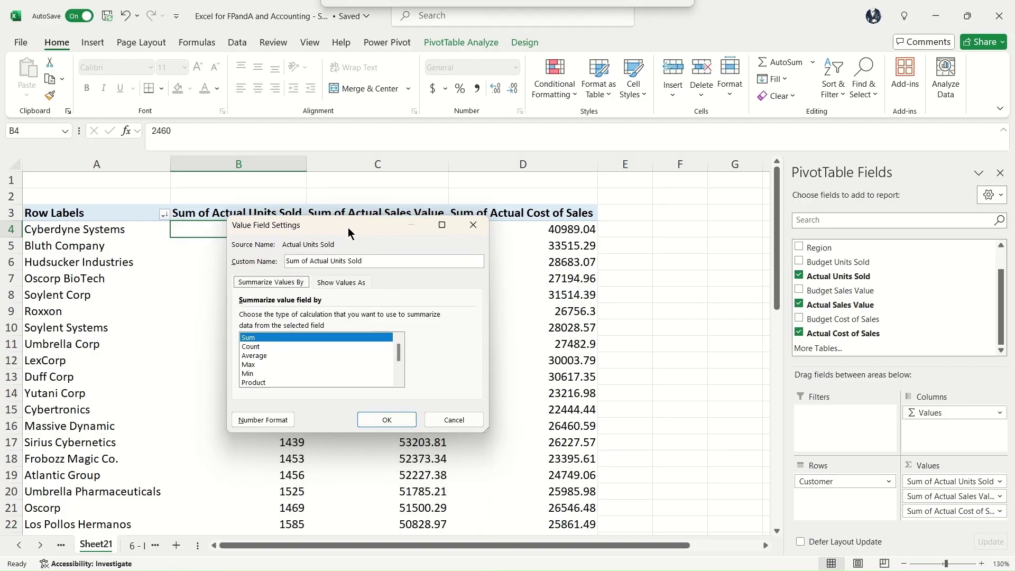
{"action": "left_click", "coordinate": [271, 422]}
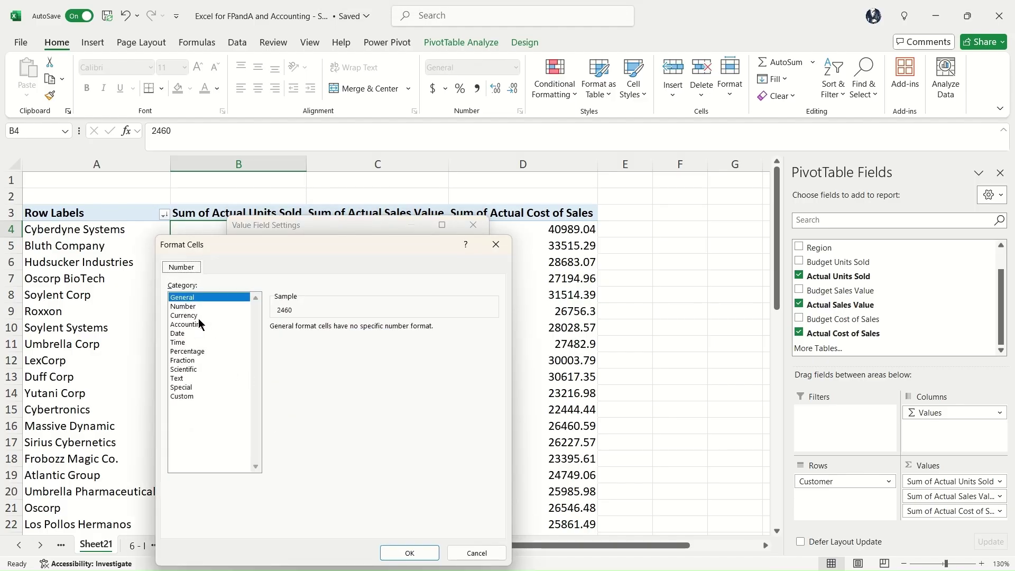
{"action": "left_click", "coordinate": [183, 307]}
{"action": "left_click", "coordinate": [290, 344]}
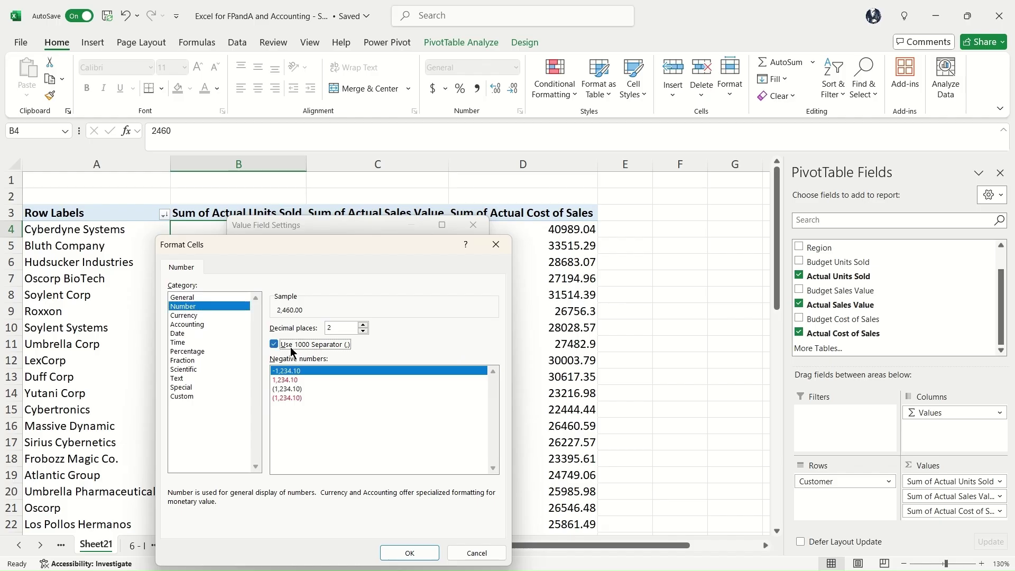
{"action": "left_click", "coordinate": [364, 332]}
{"action": "left_click", "coordinate": [363, 331]}
{"action": "left_click", "coordinate": [408, 553]}
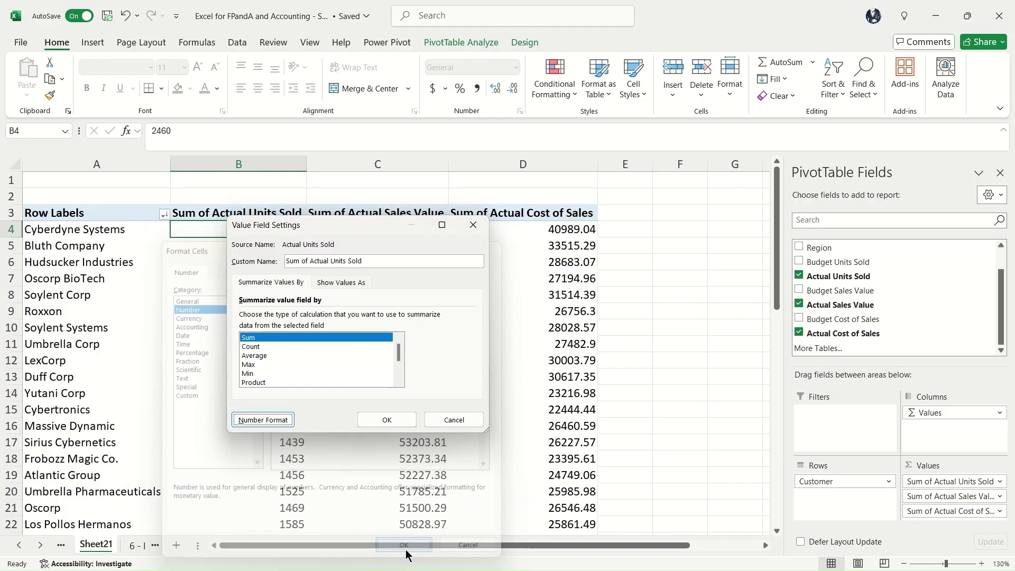
{"action": "left_click", "coordinate": [397, 417]}
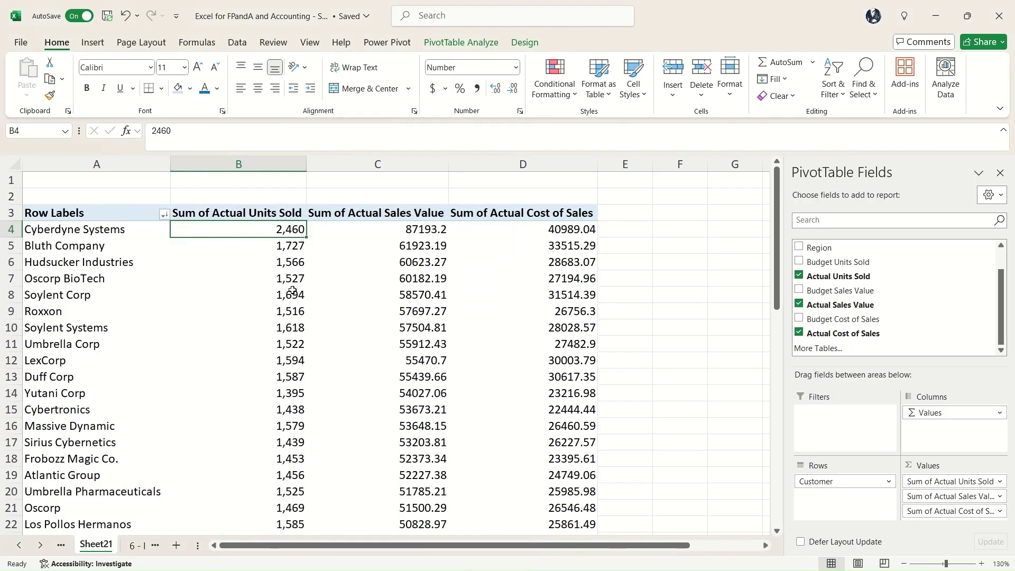
{"action": "scroll", "coordinate": [301, 293], "scroll_direction": "down", "scroll_amount": 10}
{"action": "scroll", "coordinate": [307, 290], "scroll_direction": "up", "scroll_amount": 6}
{"action": "scroll", "coordinate": [304, 289], "scroll_direction": "up", "scroll_amount": 4}
Format the Sum of Actual Sales Value and Sum of Actual Cost of Sales fields as Currency with the $ symbol and 2 decimal places
{"action": "left_click", "coordinate": [419, 229]}
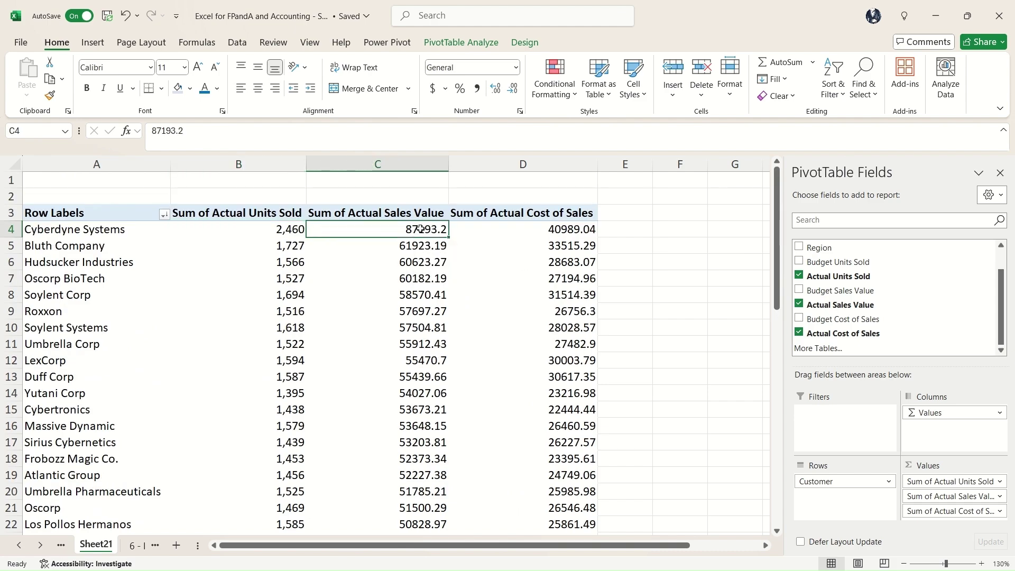
{"action": "key", "text": "ctrl+1"}
{"action": "left_click", "coordinate": [325, 317]}
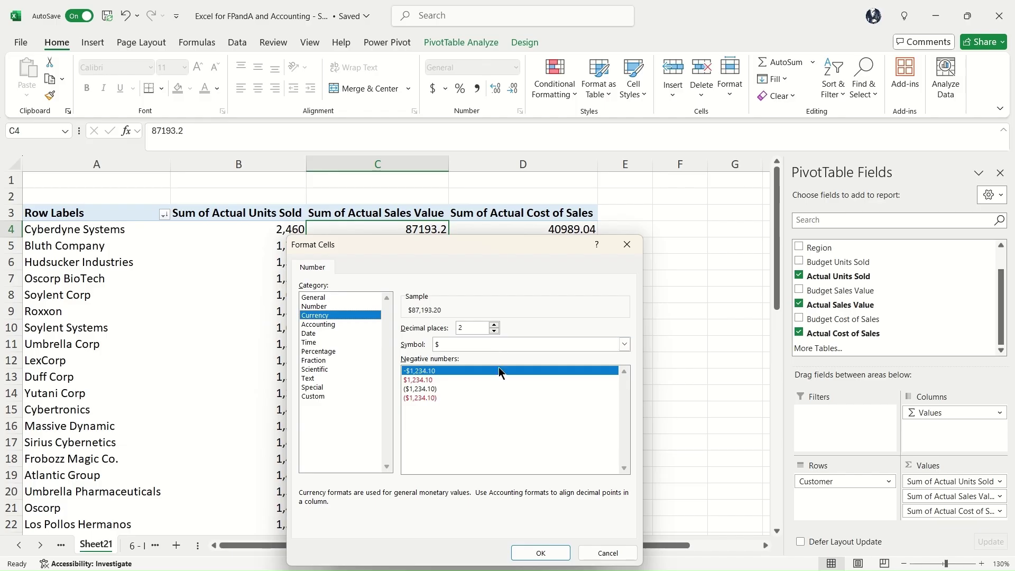
{"action": "left_click", "coordinate": [542, 551]}
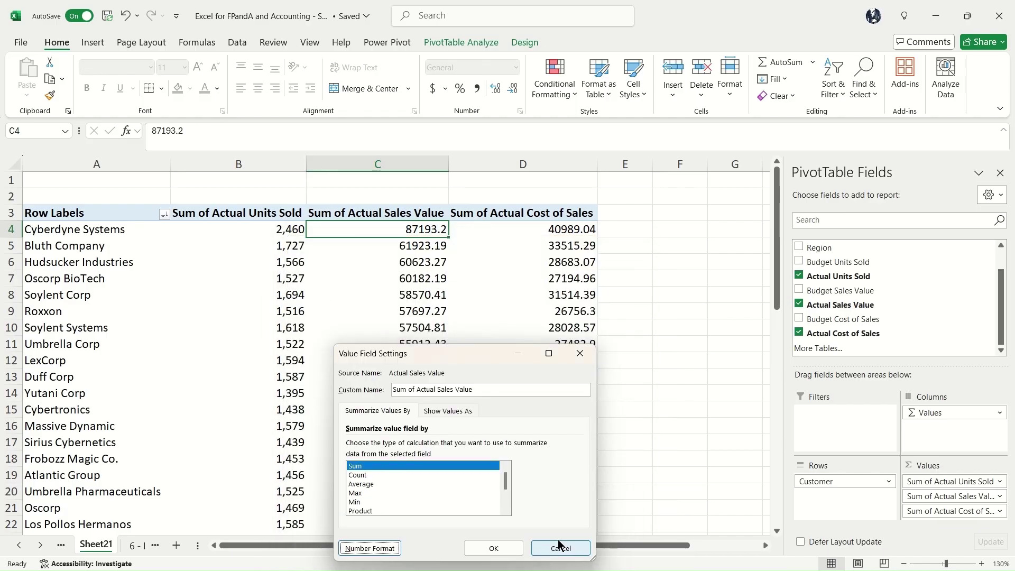
{"action": "left_click", "coordinate": [518, 547]}
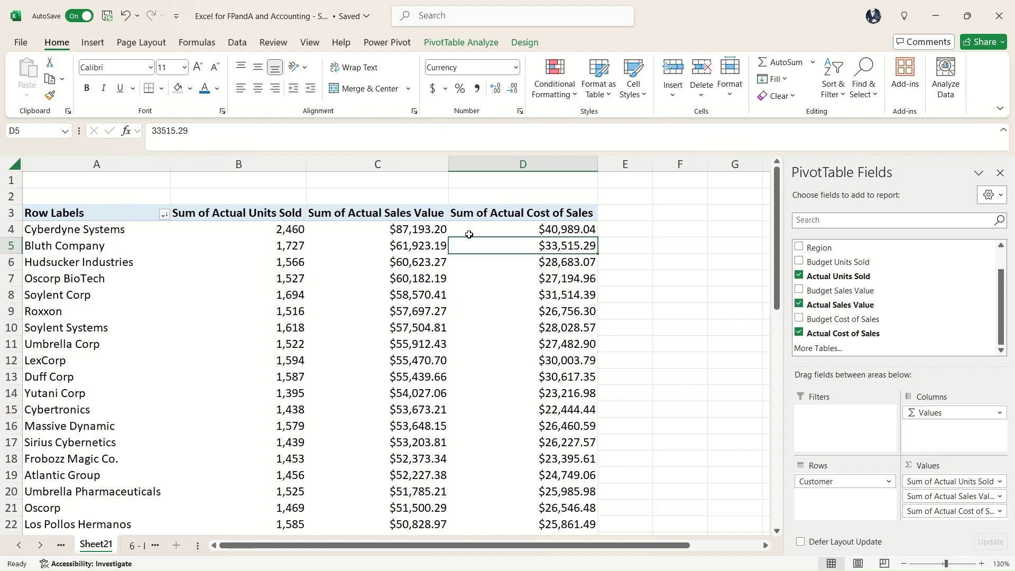
{"action": "left_click", "coordinate": [422, 236]}
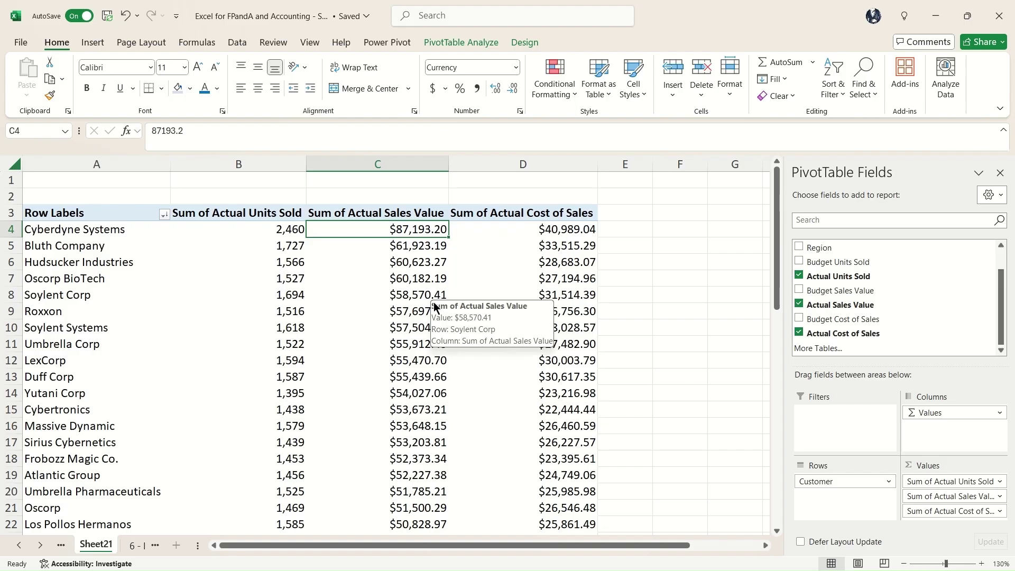
{"action": "left_click", "coordinate": [556, 235]}
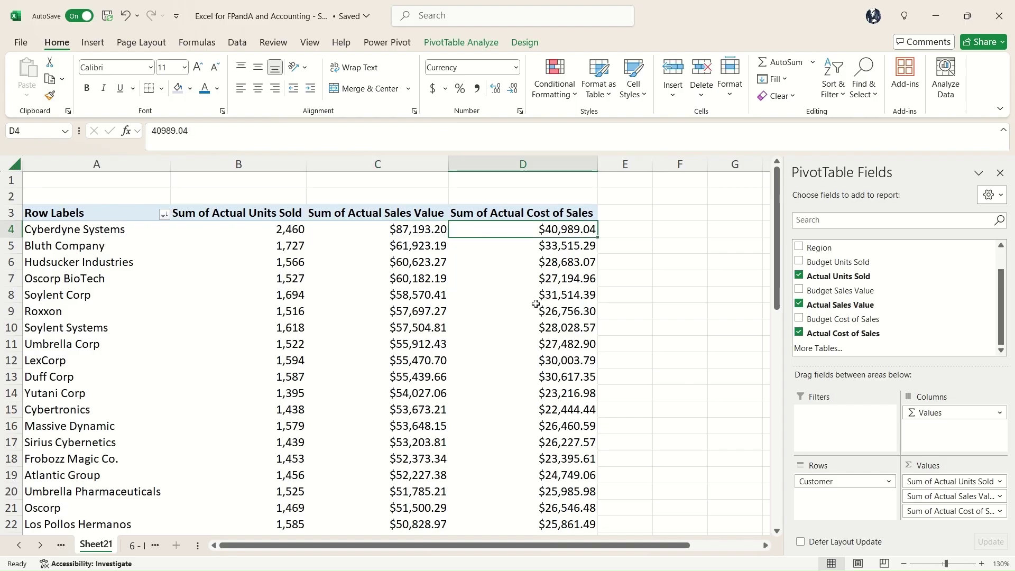
{"action": "left_click", "coordinate": [400, 230]}
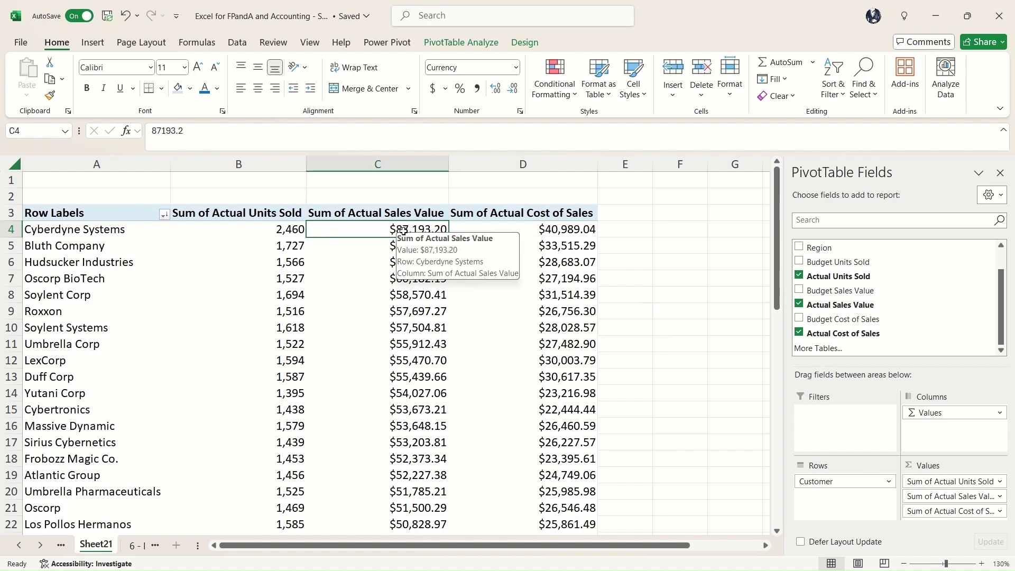
{"action": "left_click", "coordinate": [572, 233]}
Insert a PivotTable calculated field named Gross Profit Act with the formula = 'Actual Sales Value' - 'Actual Cost of Sales'
{"action": "left_click", "coordinate": [136, 233]}
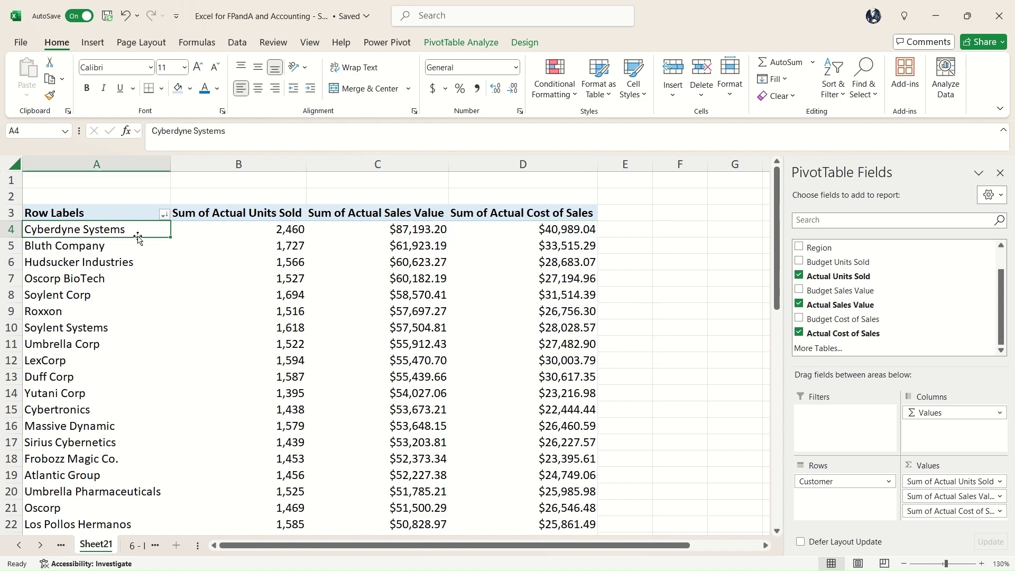
{"action": "left_click", "coordinate": [446, 41]}
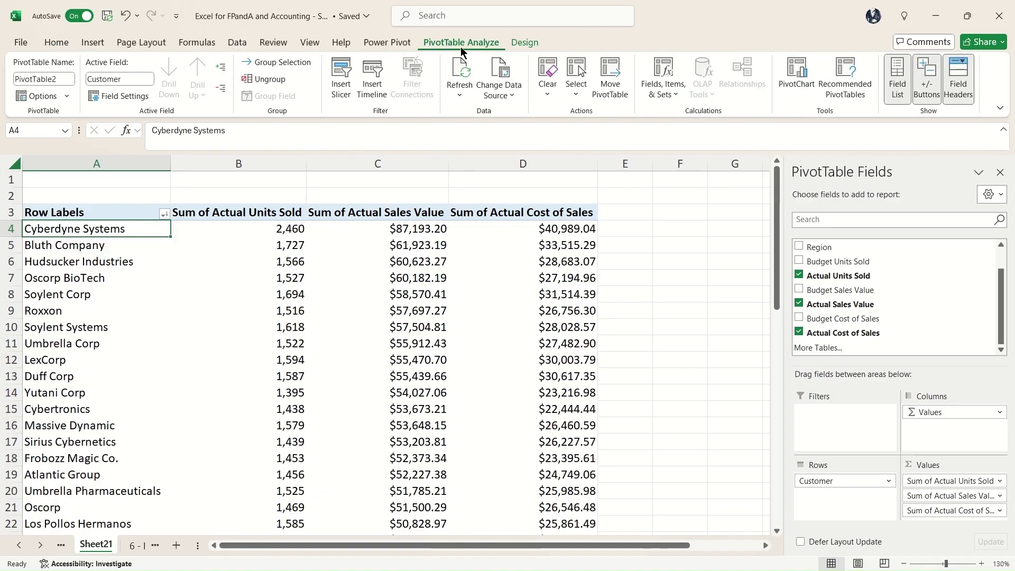
{"action": "left_click", "coordinate": [669, 98]}
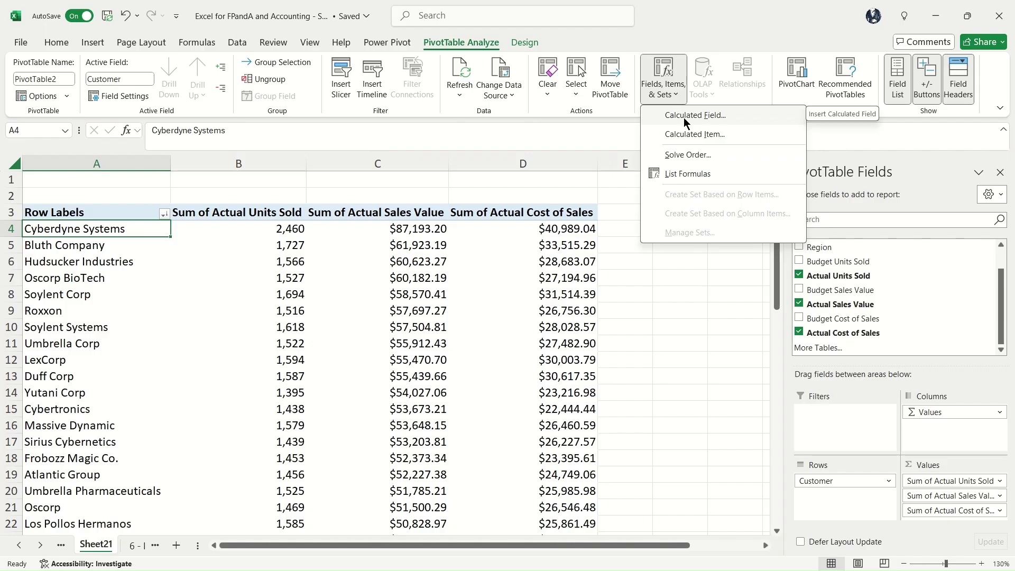
{"action": "left_click", "coordinate": [684, 117]}
{"action": "left_click_drag", "start_coordinate": [564, 221], "coordinate": [586, 187]}
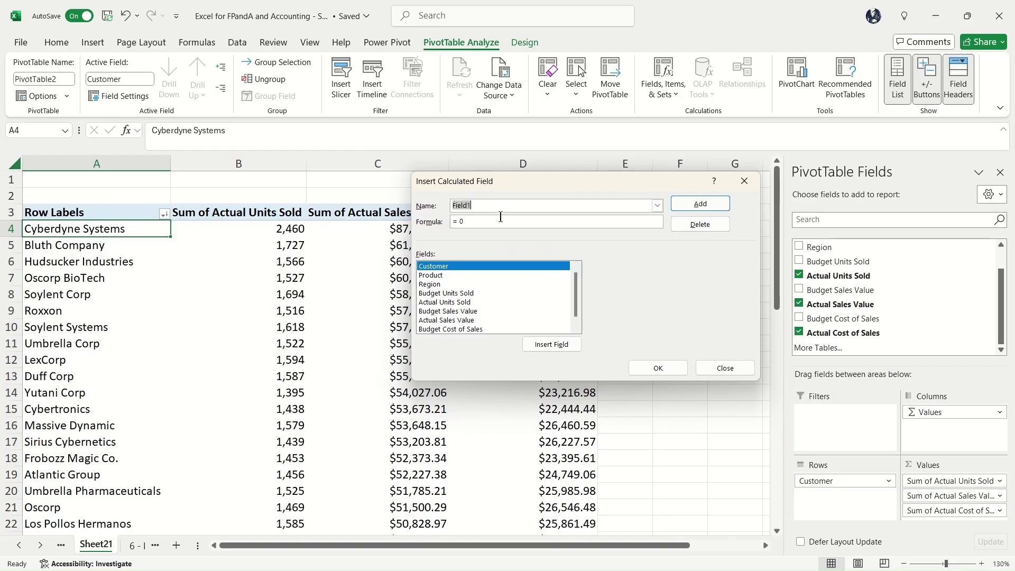
{"action": "type", "text": "Gross Profit"}
{"action": "scroll", "coordinate": [568, 296], "scroll_direction": "down", "scroll_amount": 1}
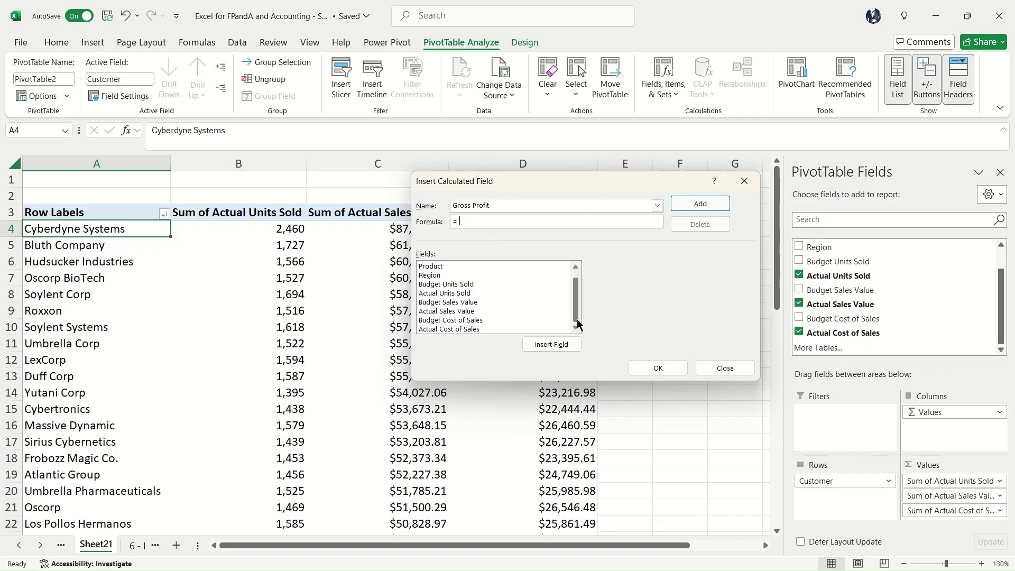
{"action": "left_click", "coordinate": [459, 312]}
{"action": "double_click", "coordinate": [459, 313]}
{"action": "type", "text": "-"}
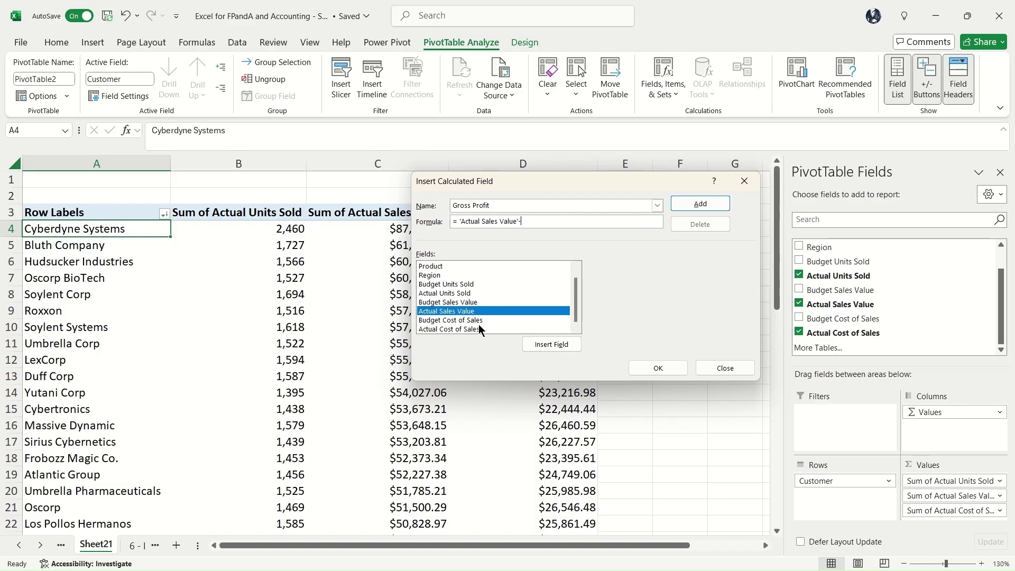
{"action": "double_click", "coordinate": [479, 329]}
{"action": "left_click", "coordinate": [505, 206]}
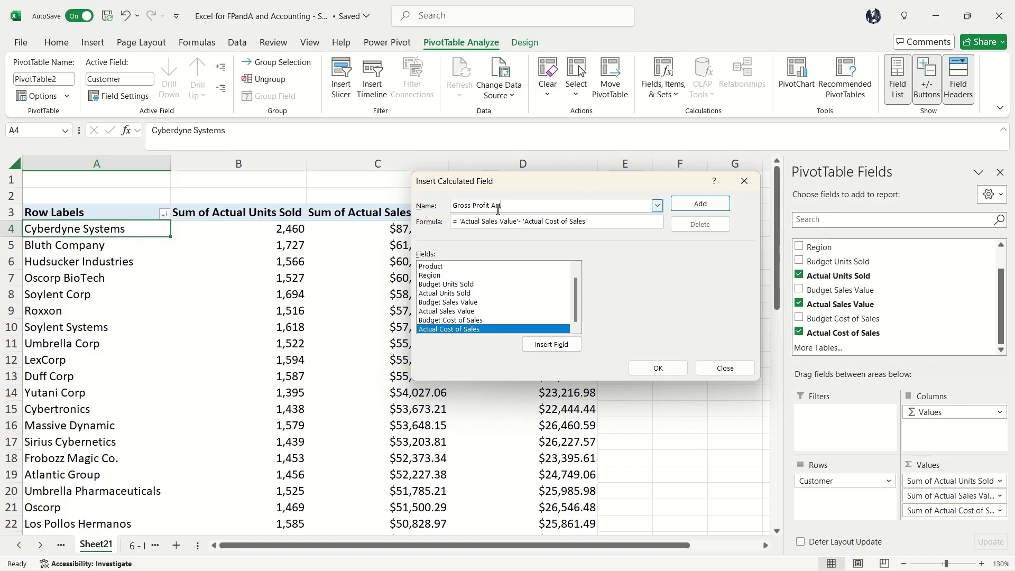
{"action": "left_click", "coordinate": [668, 368]}
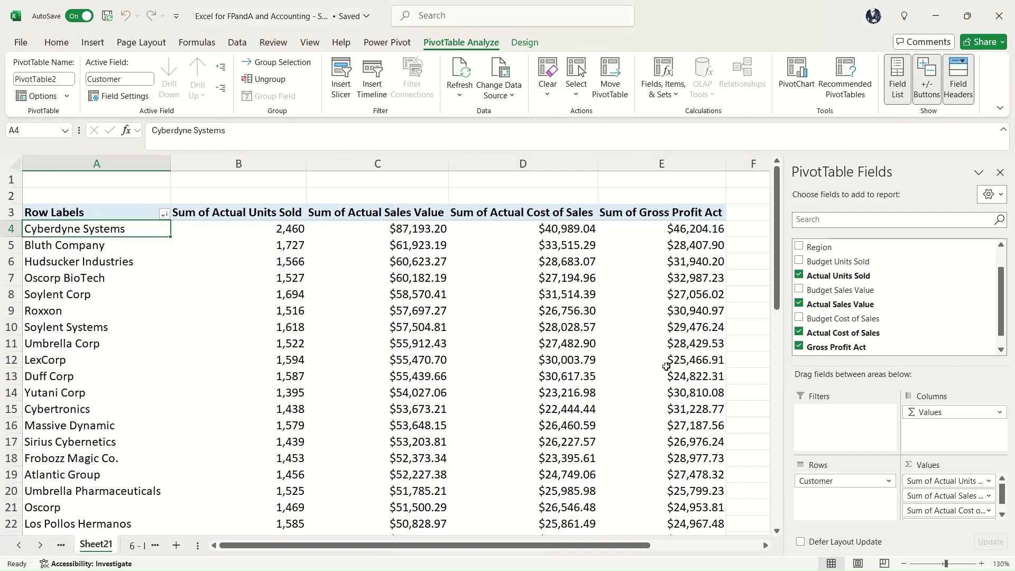
Hide the PivotTable field list and insert a calculated field named Gross Profit % with the formula = 'Gross Profit Act' / 'Actual Sales Value'
{"action": "key", "text": "ctrl+Right"}
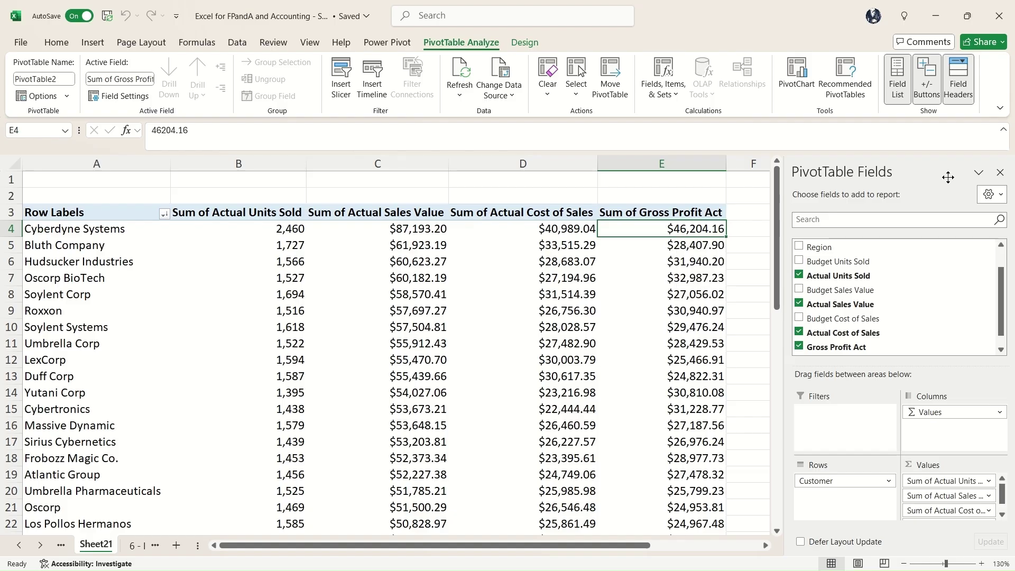
{"action": "left_click", "coordinate": [998, 172]}
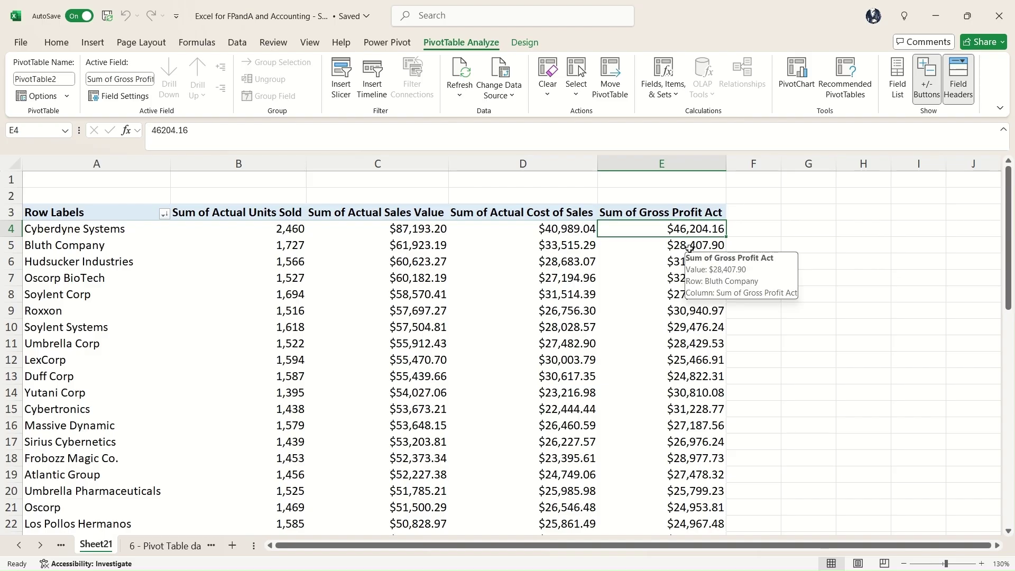
{"action": "left_click", "coordinate": [145, 231]}
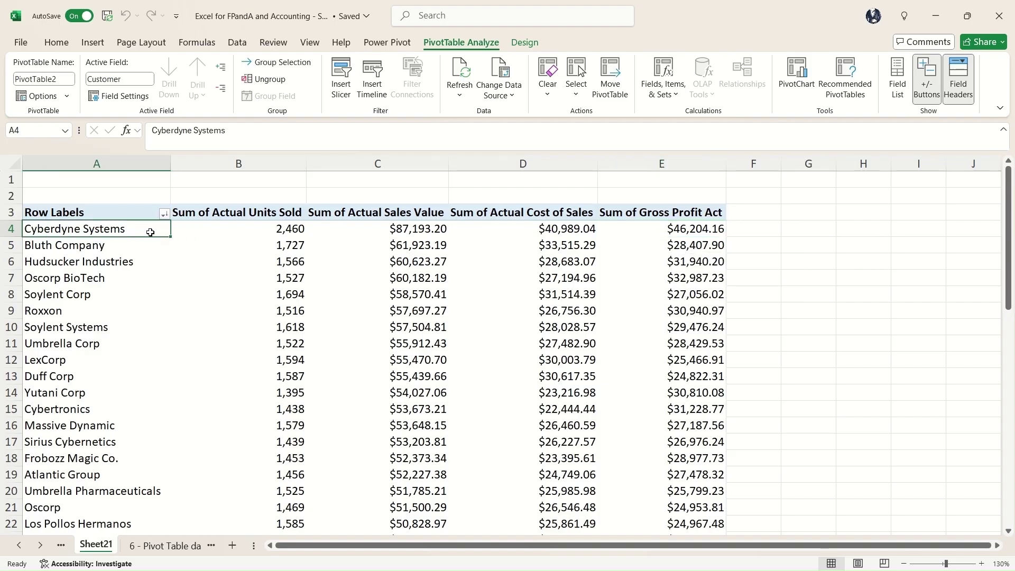
{"action": "left_click", "coordinate": [667, 89]}
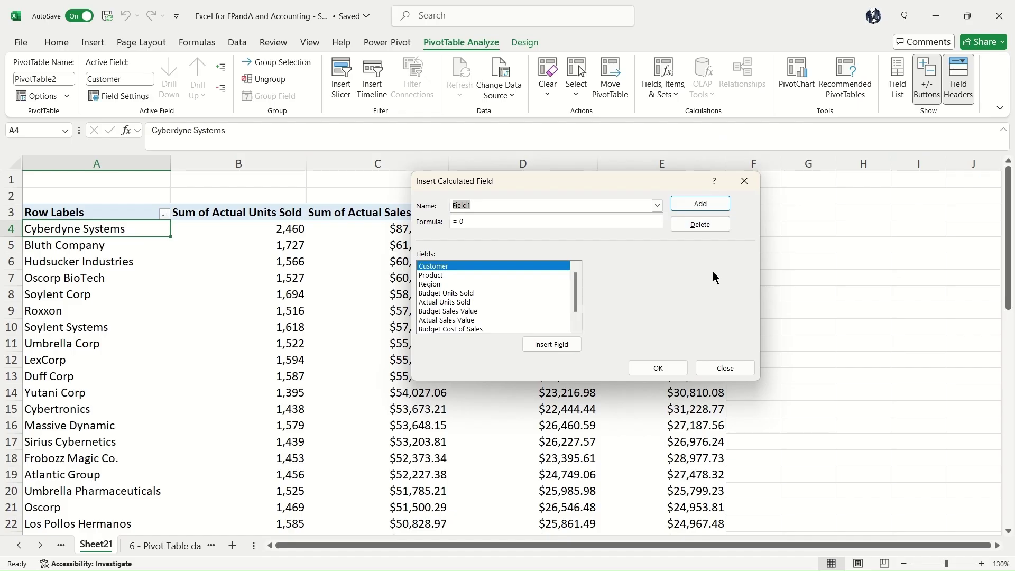
{"action": "type", "text": "Gross Profit %"}
{"action": "scroll", "coordinate": [520, 296], "scroll_direction": "down", "scroll_amount": 1}
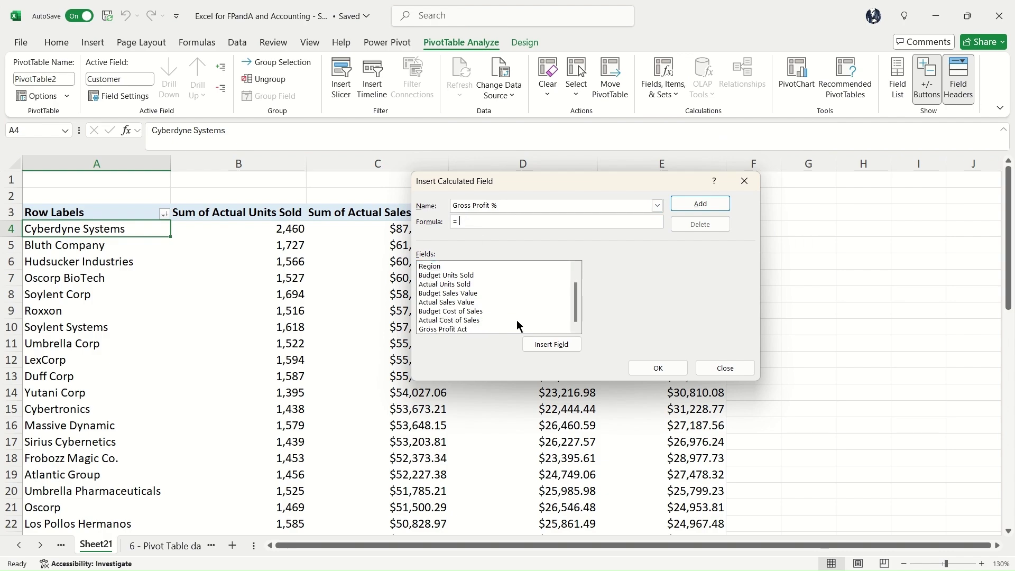
{"action": "double_click", "coordinate": [463, 329]}
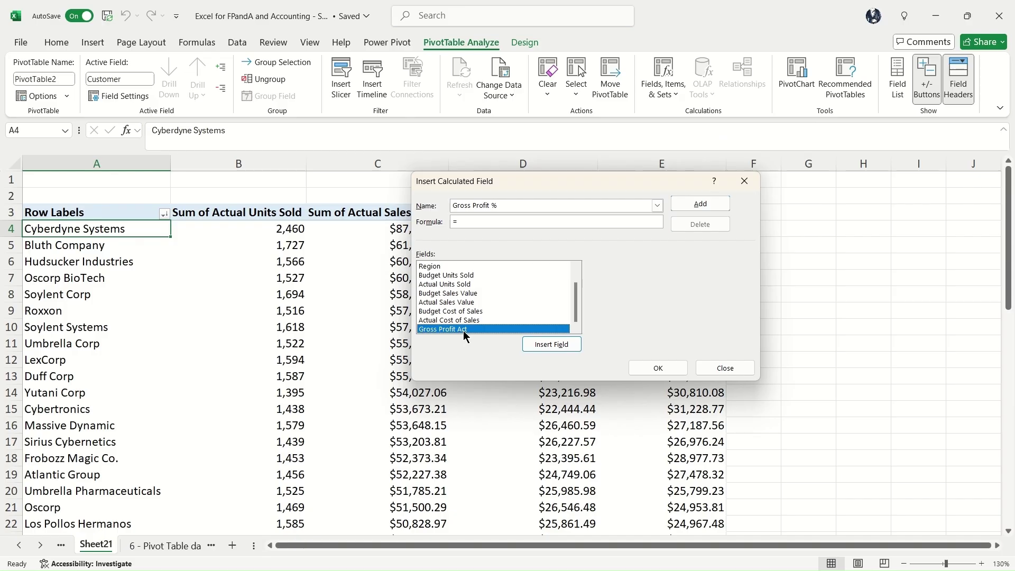
{"action": "type", "text": "/"}
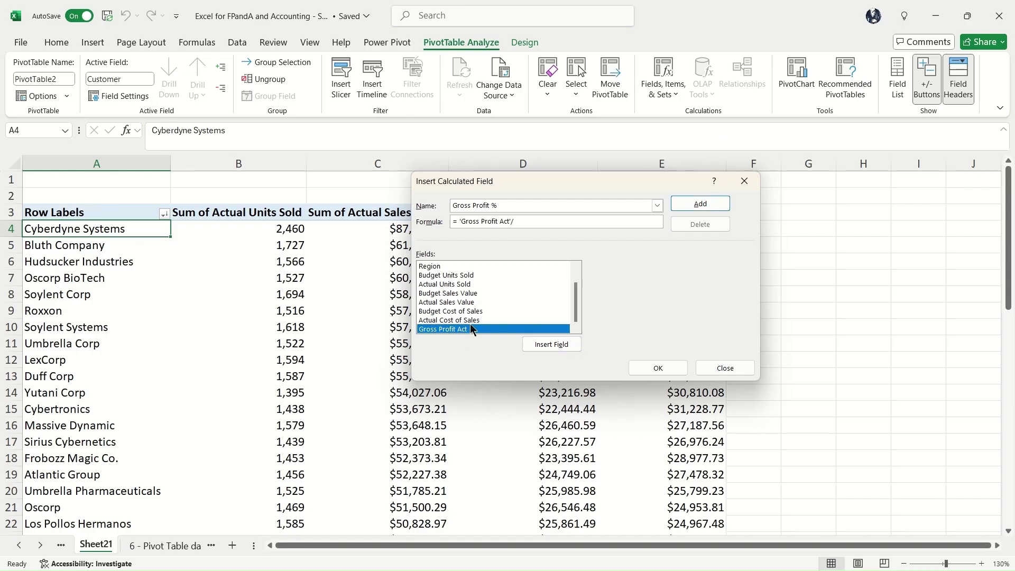
{"action": "double_click", "coordinate": [464, 302]}
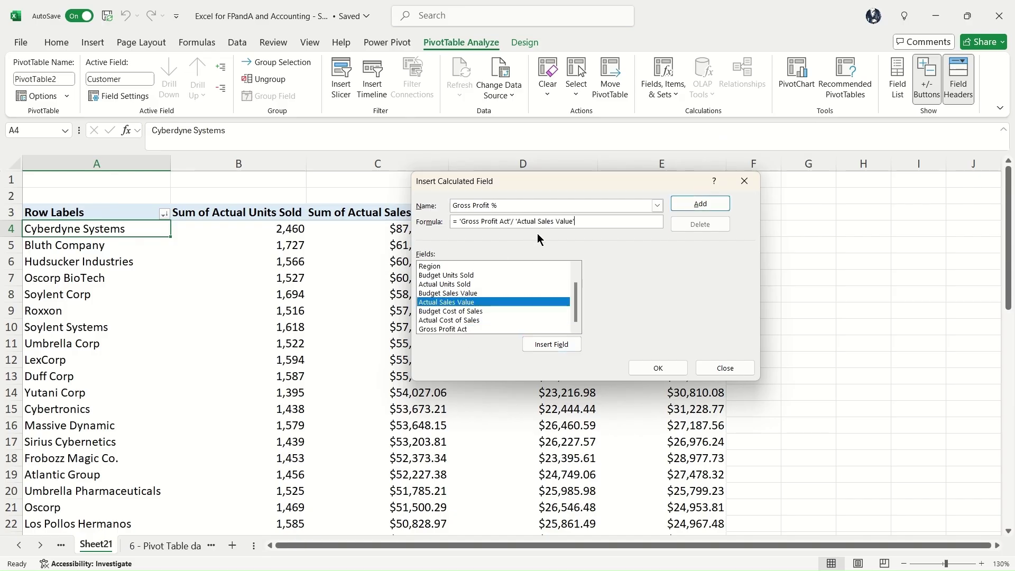
{"action": "left_click", "coordinate": [655, 366]}
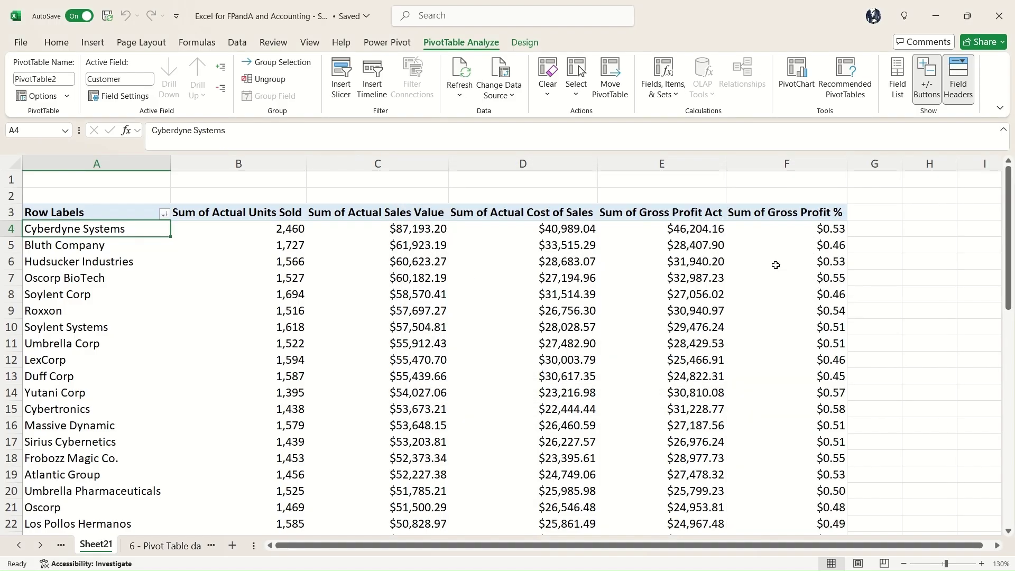
Format all Sum of Gross Profit % values, including the grand total, as Percentage without decimals
{"action": "scroll", "coordinate": [805, 231], "scroll_direction": "down", "scroll_amount": 1}
{"action": "scroll", "coordinate": [814, 230], "scroll_direction": "up", "scroll_amount": 1}
{"action": "left_click", "coordinate": [817, 231]}
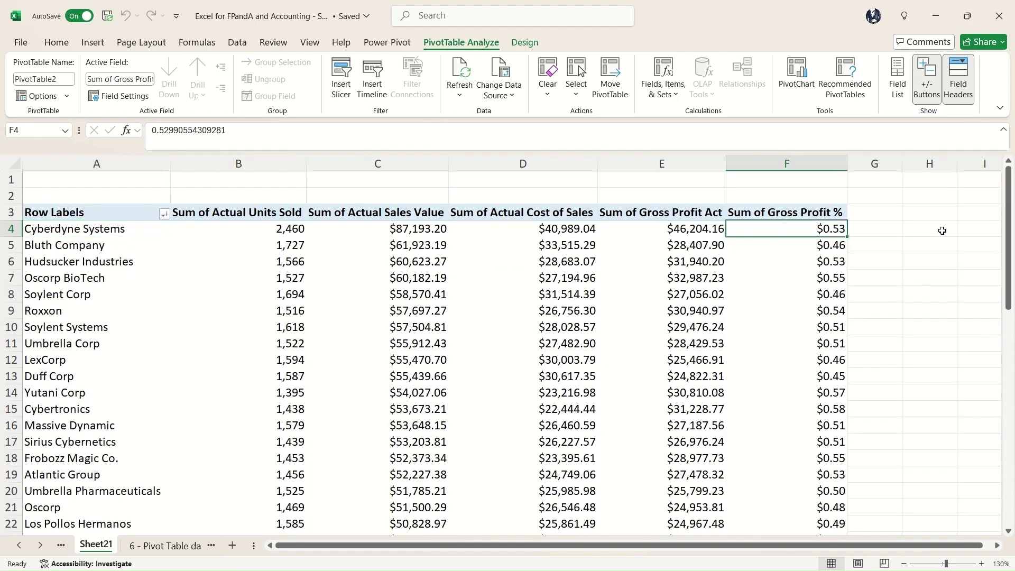
{"action": "key", "text": "ctrl+shift+Down"}
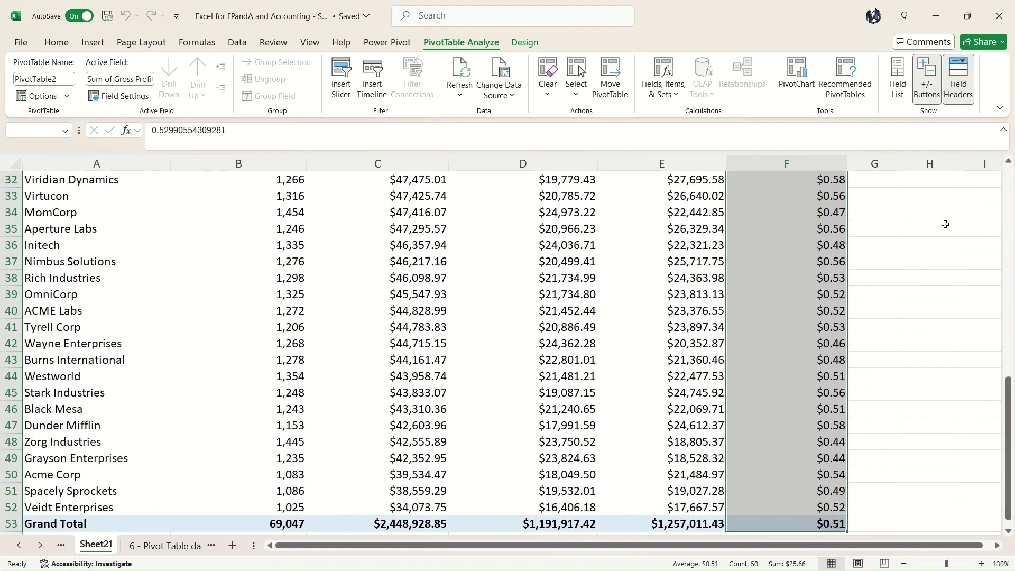
{"action": "left_click", "coordinate": [56, 42]}
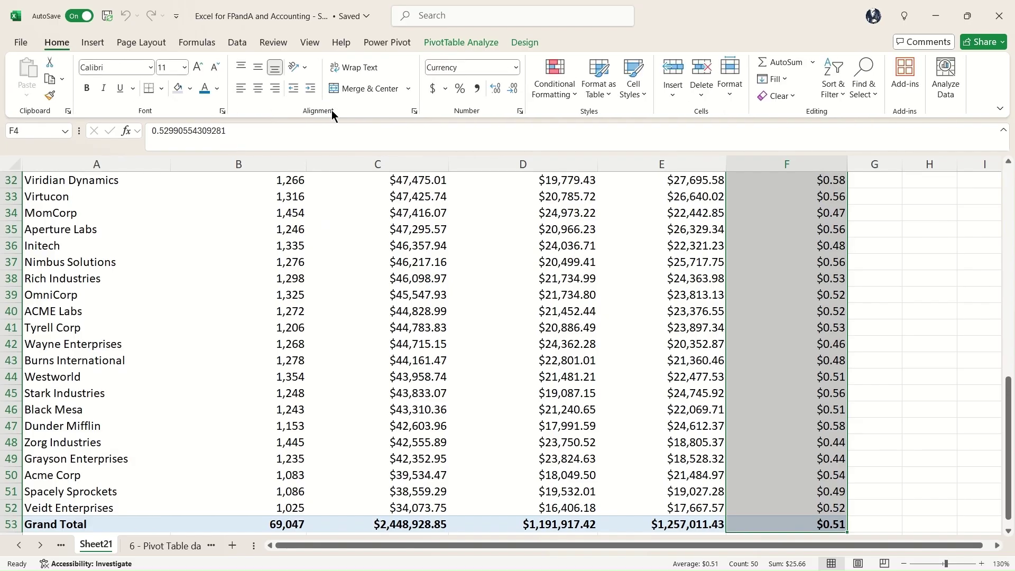
{"action": "left_click", "coordinate": [460, 89]}
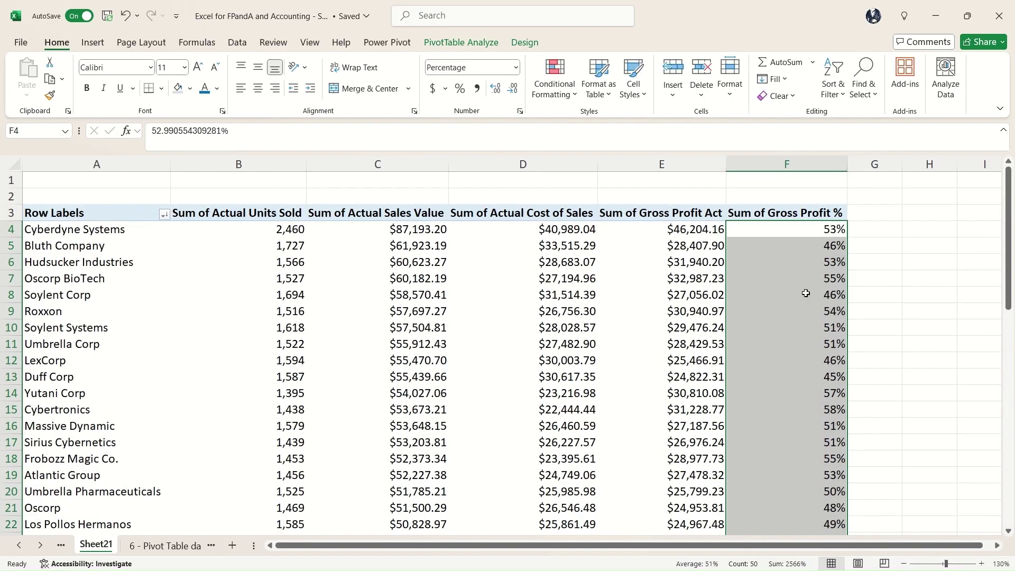
{"action": "scroll", "coordinate": [801, 292], "scroll_direction": "down", "scroll_amount": 12}
{"action": "scroll", "coordinate": [798, 292], "scroll_direction": "down", "scroll_amount": 2}
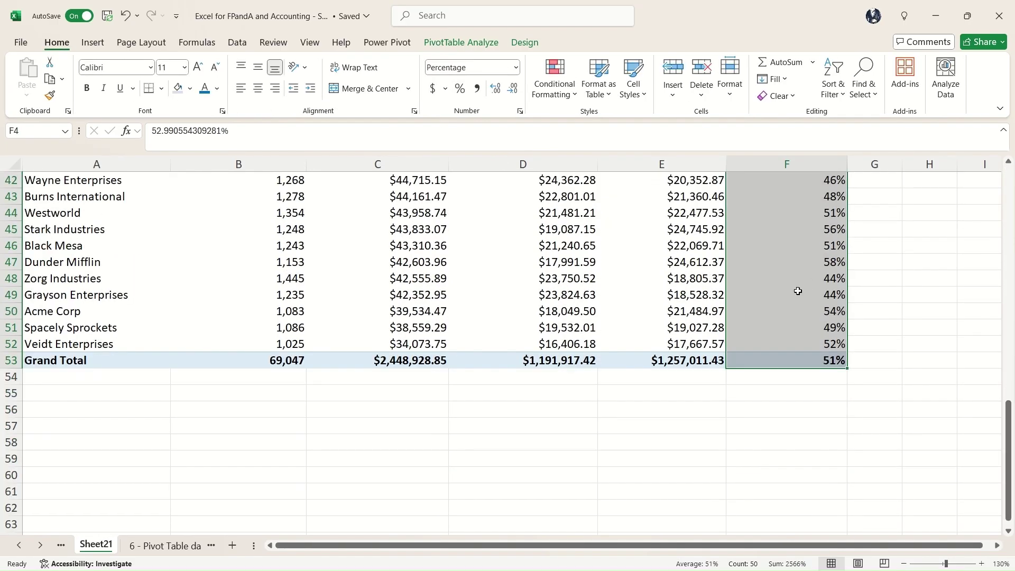
{"action": "scroll", "coordinate": [798, 291], "scroll_direction": "up", "scroll_amount": 14}
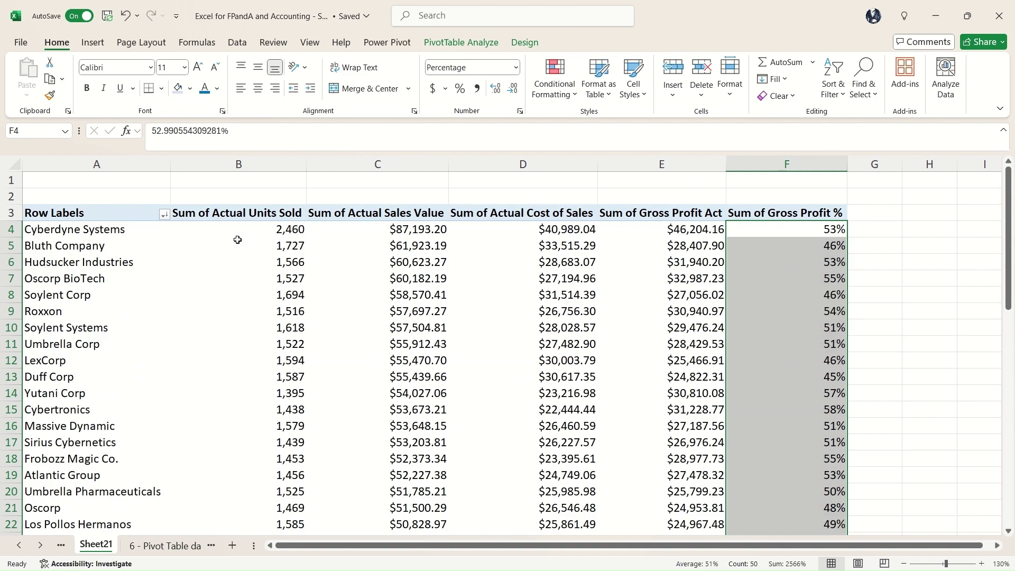
Sort the PivotTable's customers in ascending order by Sum of Gross Profit %
{"action": "left_click", "coordinate": [112, 232]}
{"action": "mouse_move", "coordinate": [201, 262]}
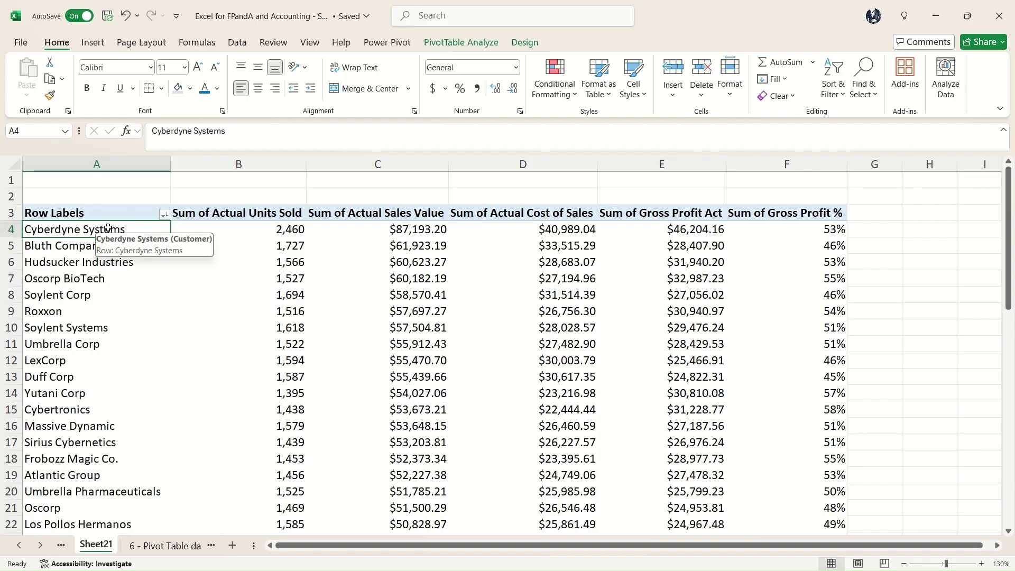
{"action": "left_click", "coordinate": [106, 262]}
{"action": "right_click", "coordinate": [107, 265]}
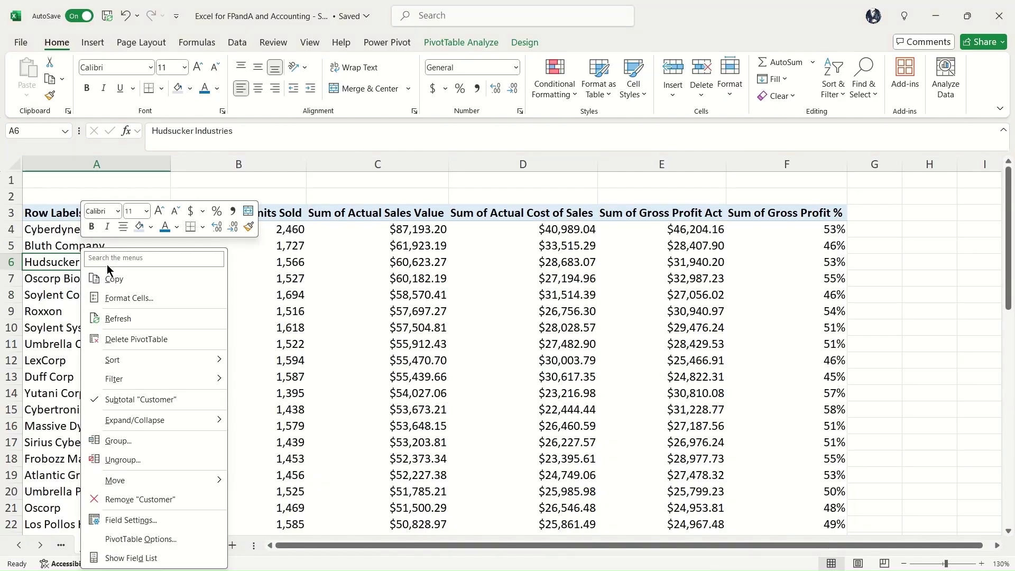
{"action": "mouse_move", "coordinate": [150, 356]}
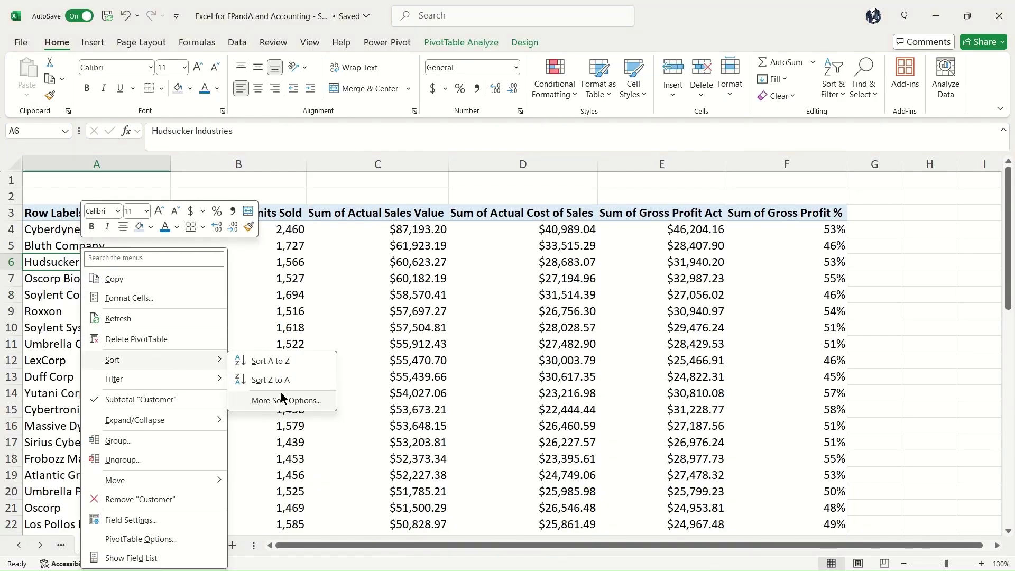
{"action": "left_click", "coordinate": [282, 400]}
{"action": "left_click", "coordinate": [547, 274]}
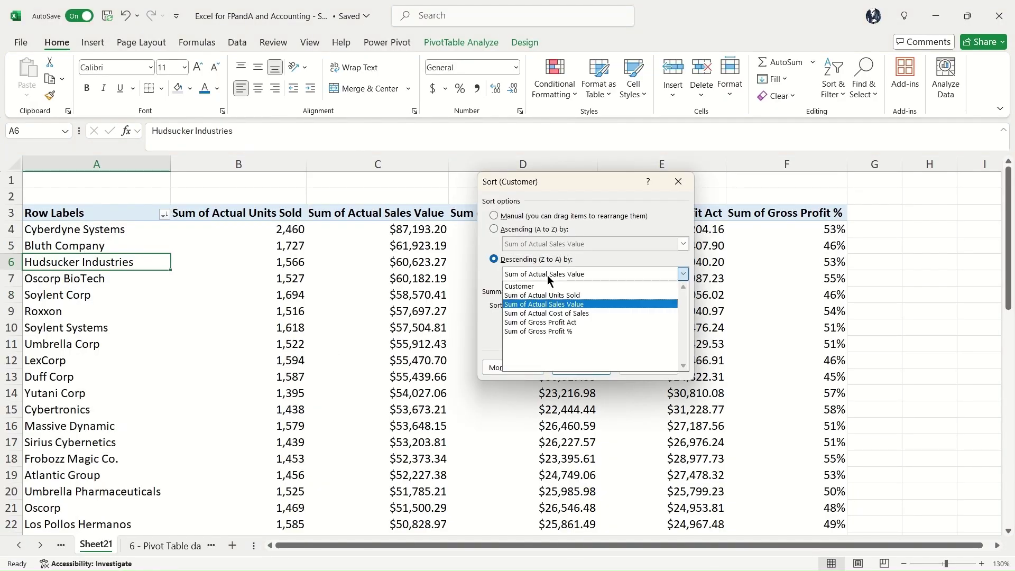
{"action": "left_click", "coordinate": [558, 338]}
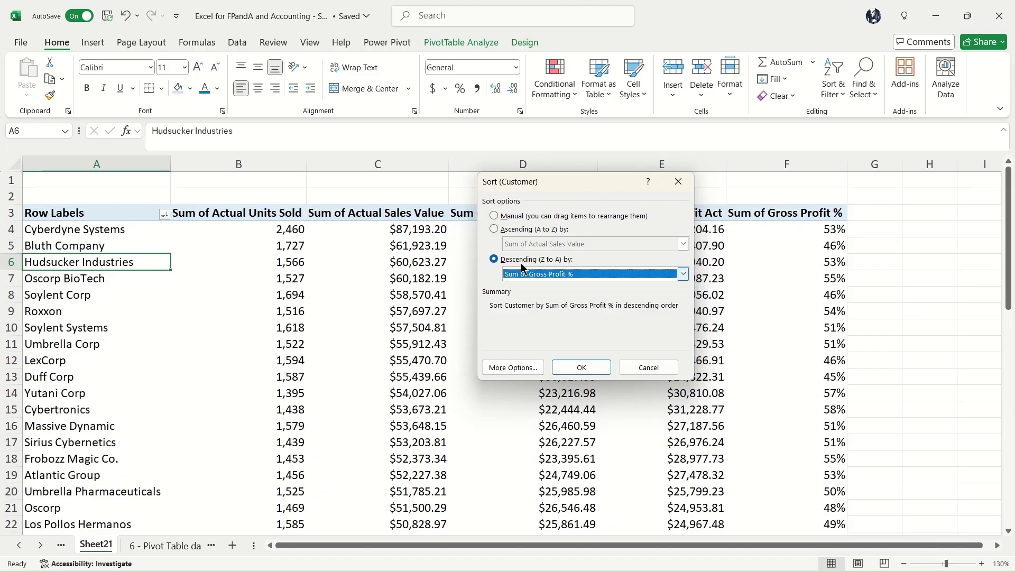
{"action": "left_click", "coordinate": [495, 230]}
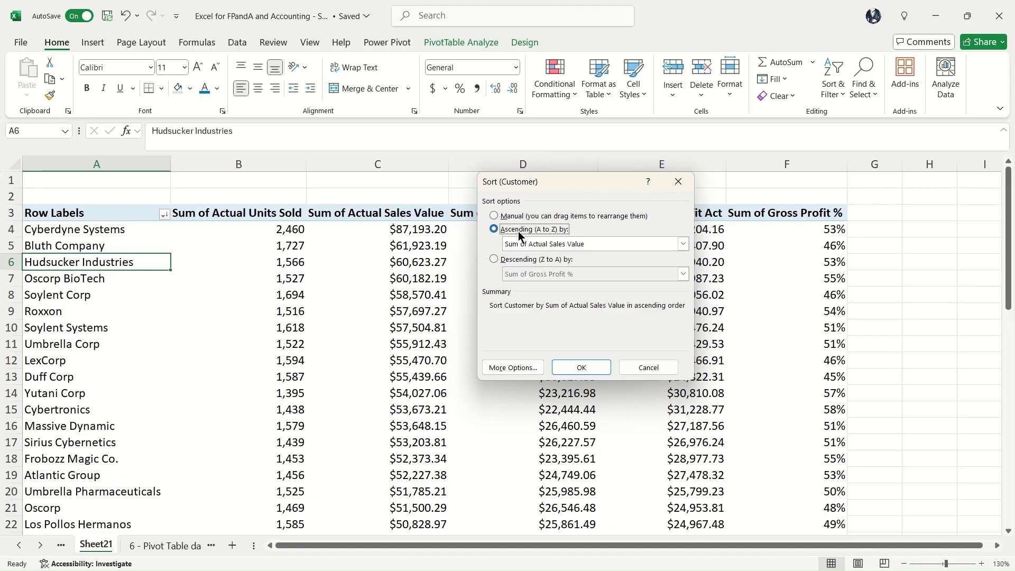
{"action": "left_click", "coordinate": [672, 245]}
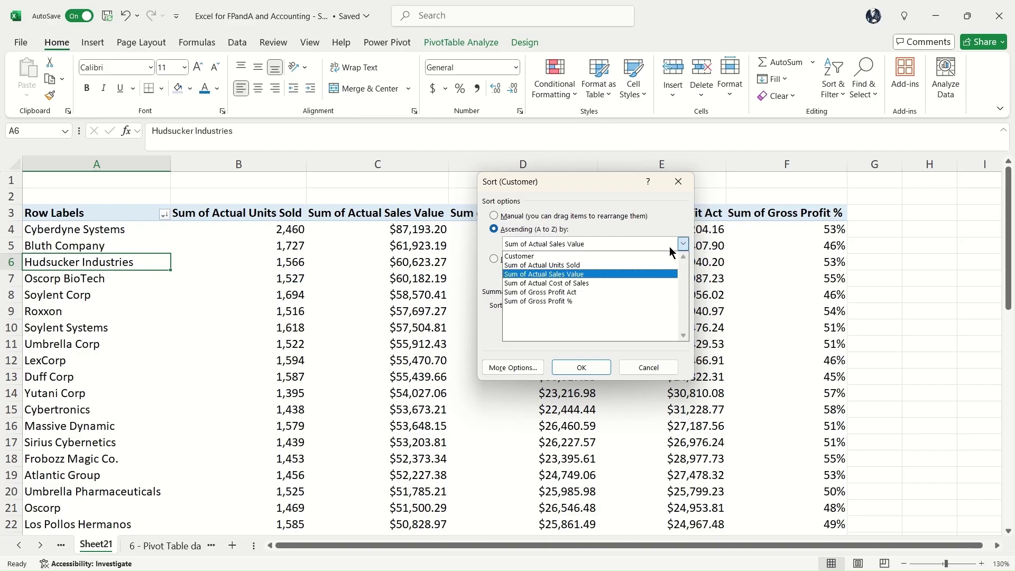
{"action": "left_click", "coordinate": [588, 301]}
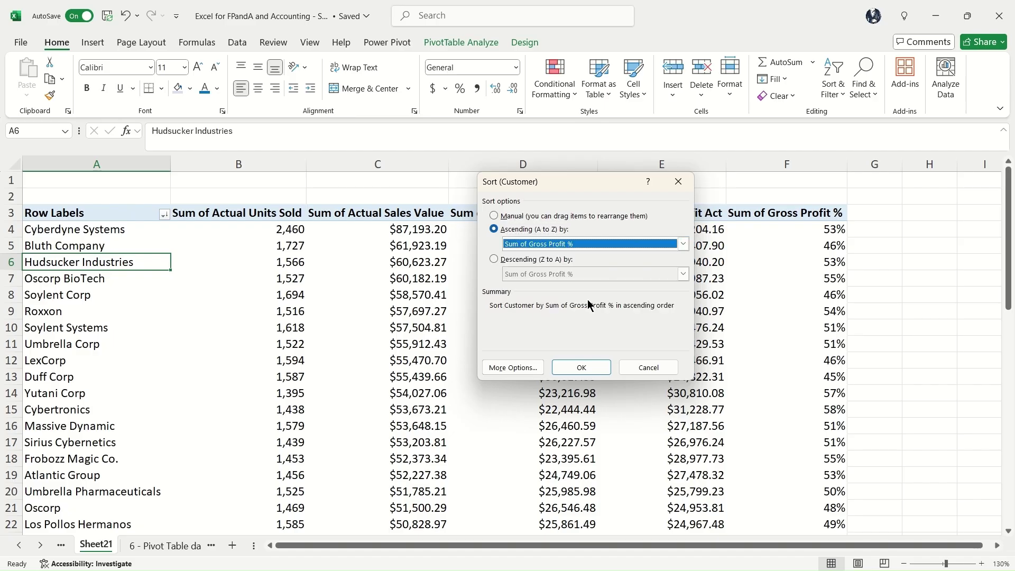
{"action": "left_click", "coordinate": [581, 367]}
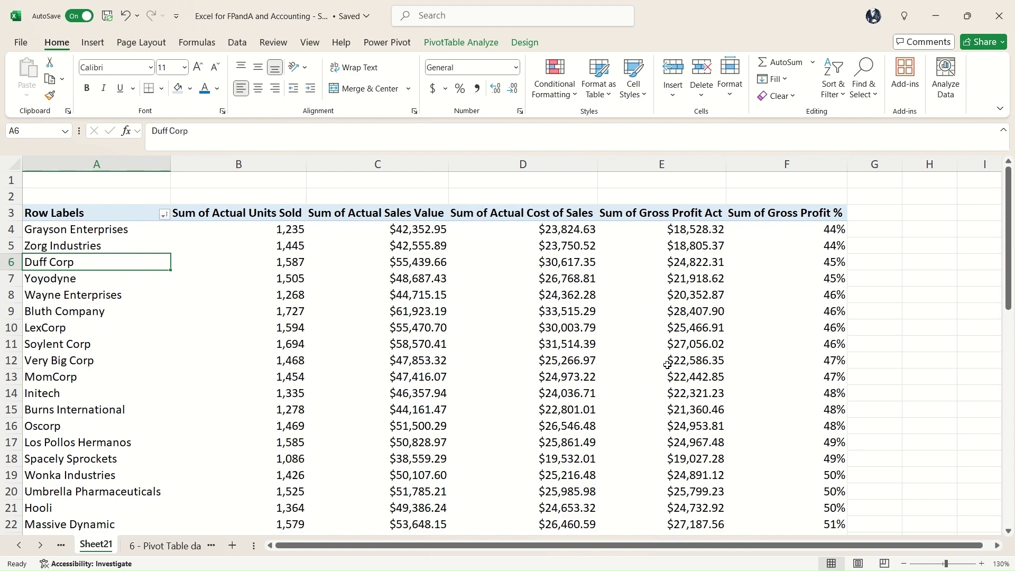
Examine the customers' Sum of Gross Profit % values from the first sorted row down to the grand total
{"action": "left_click", "coordinate": [835, 232]}
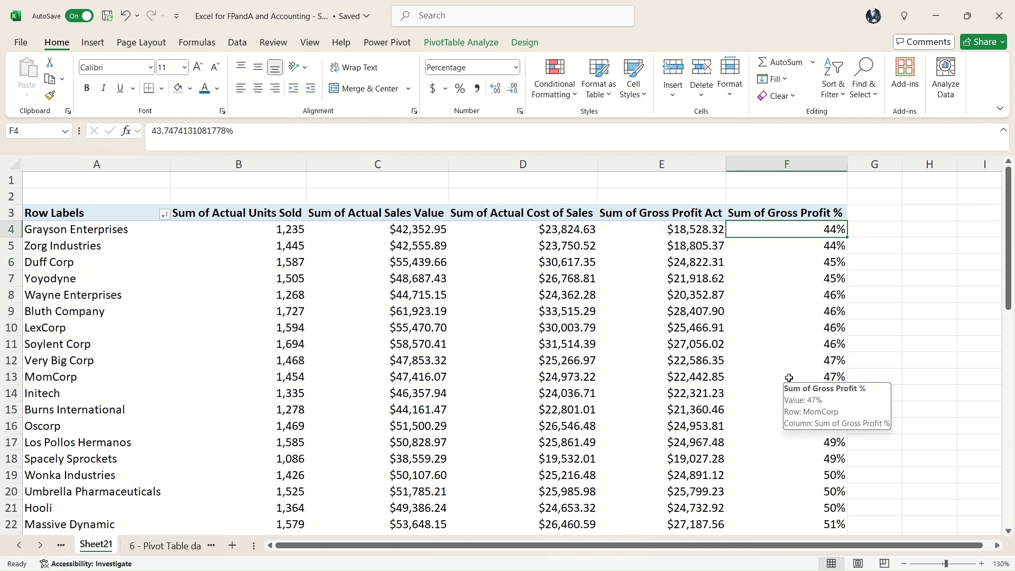
{"action": "scroll", "coordinate": [773, 378], "scroll_direction": "down", "scroll_amount": 10}
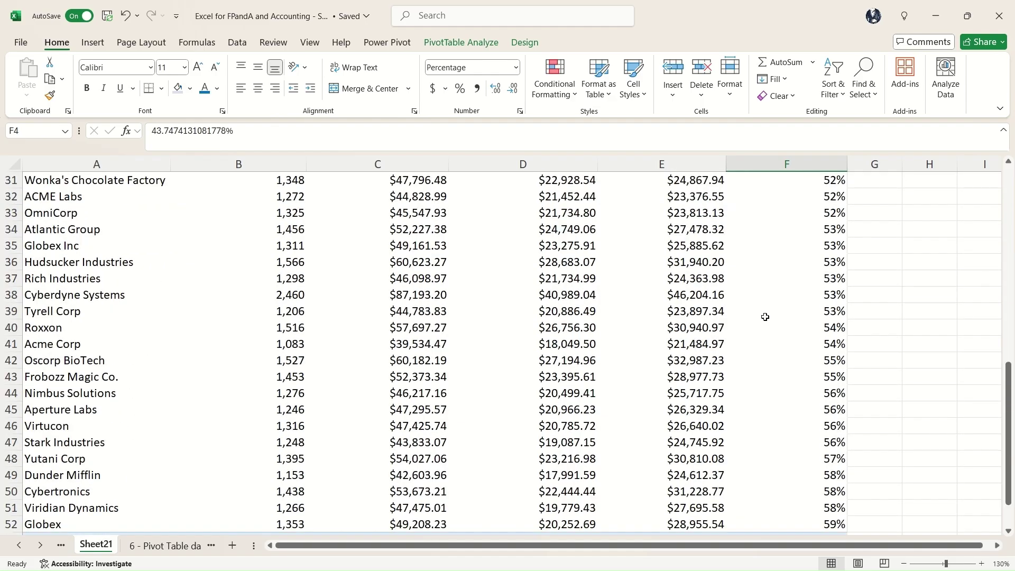
{"action": "scroll", "coordinate": [766, 316], "scroll_direction": "down", "scroll_amount": 1}
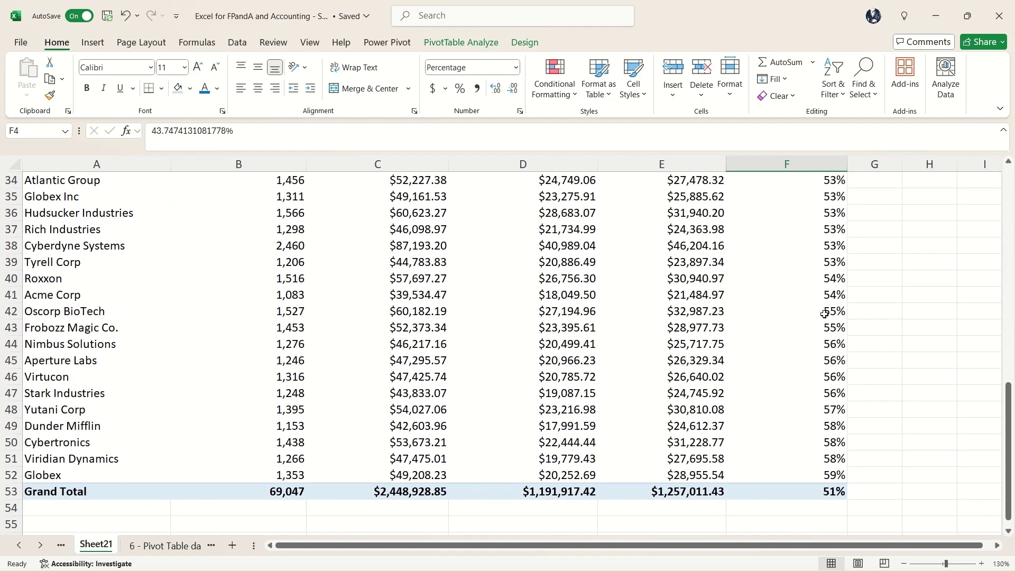
{"action": "scroll", "coordinate": [825, 312], "scroll_direction": "up", "scroll_amount": 5}
{"action": "scroll", "coordinate": [824, 304], "scroll_direction": "down", "scroll_amount": 6}
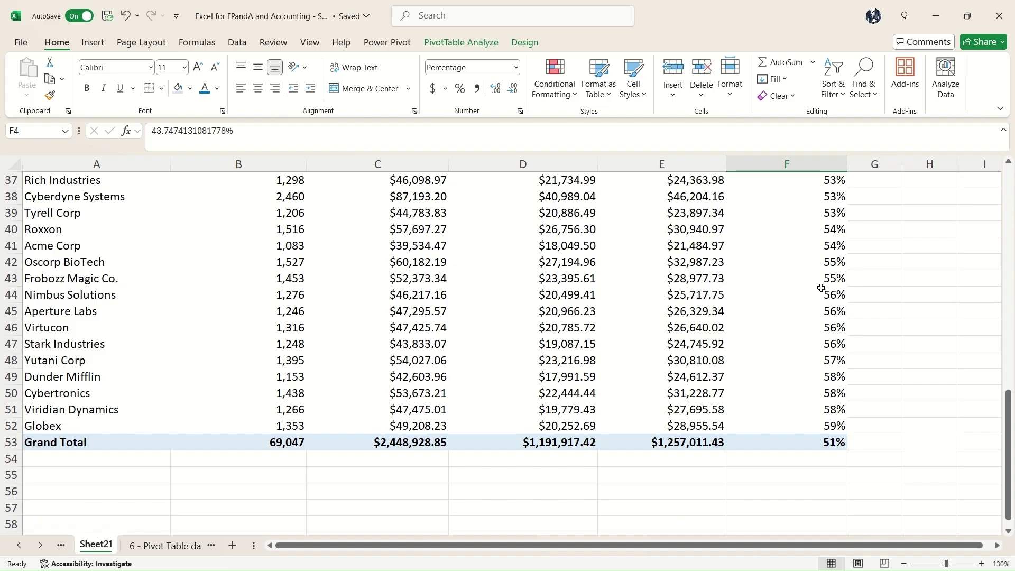
{"action": "mouse_move", "coordinate": [821, 286]}
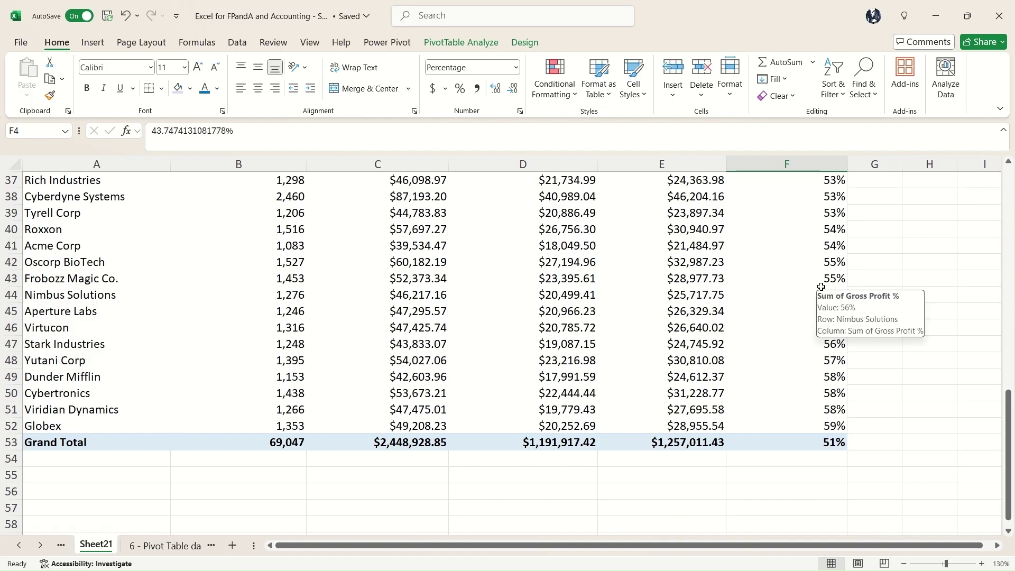
{"action": "left_click", "coordinate": [829, 443]}
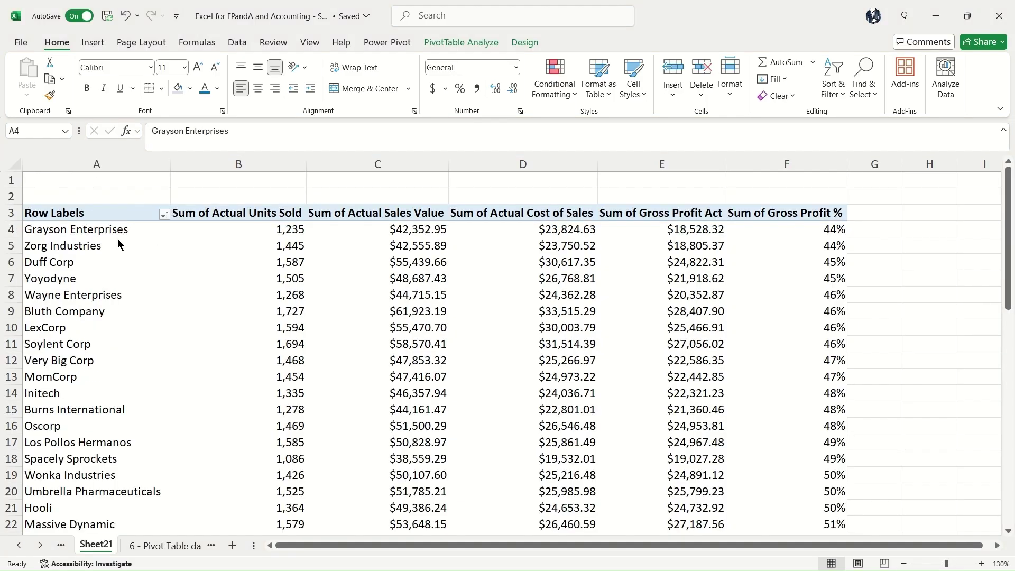
Show the PivotTable field list and add Region as a report filter
{"action": "left_click", "coordinate": [116, 236]}
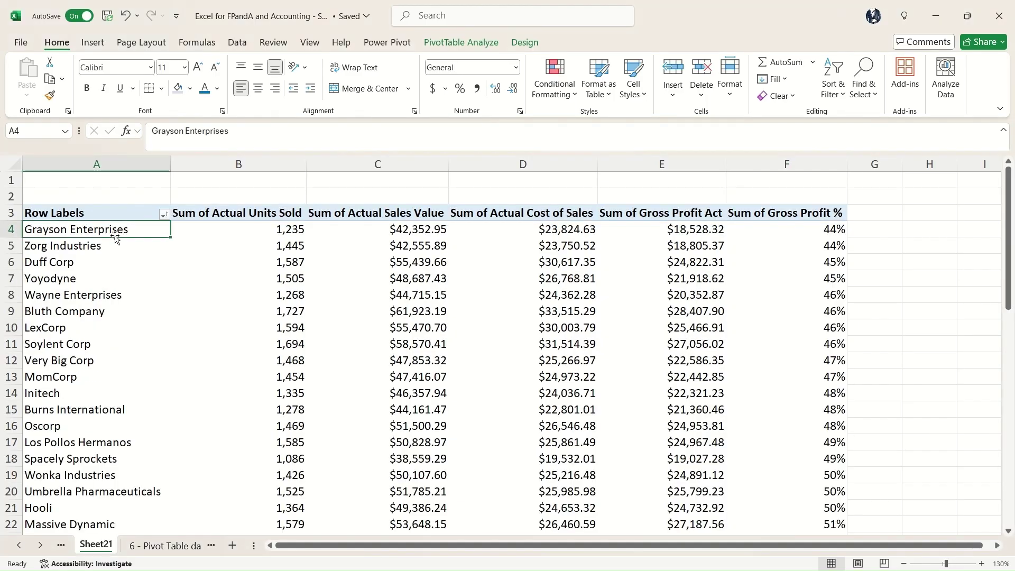
{"action": "left_click", "coordinate": [485, 43]}
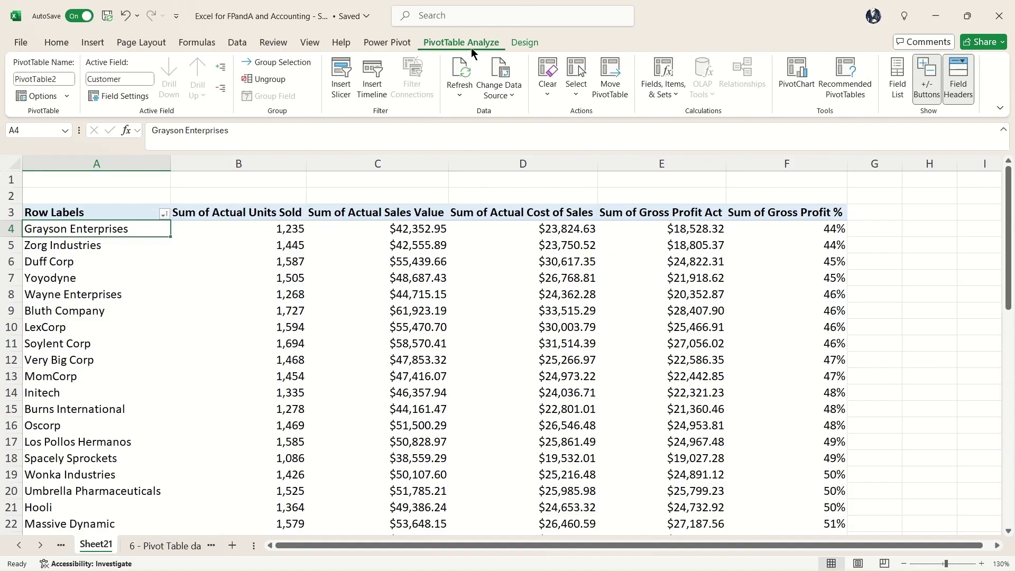
{"action": "left_click", "coordinate": [902, 96]}
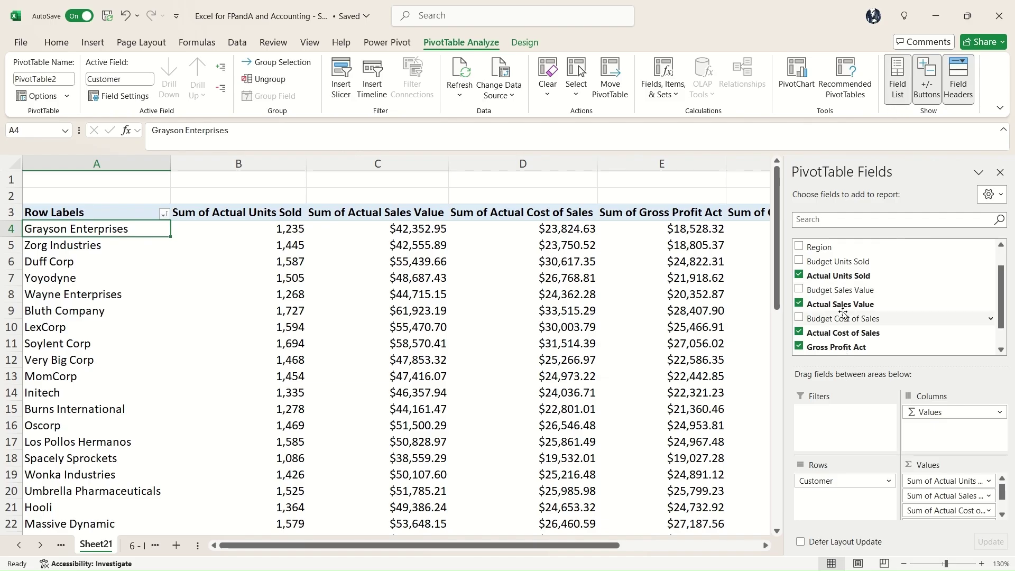
{"action": "left_click_drag", "start_coordinate": [827, 253], "coordinate": [830, 430]}
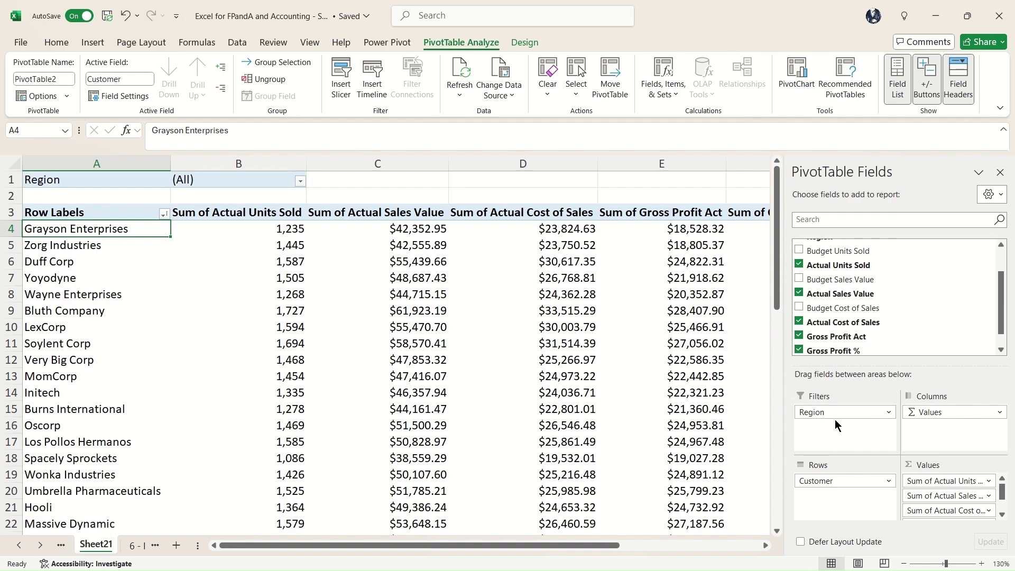
Filter the PivotTable to the North America region and hide the field list to review all columns
{"action": "left_click", "coordinate": [241, 184]}
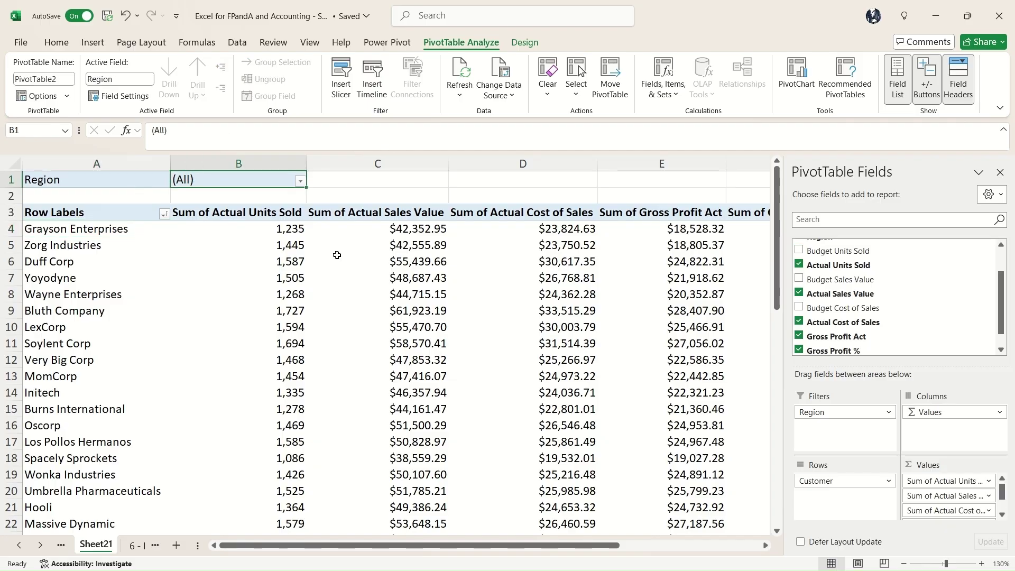
{"action": "left_click", "coordinate": [301, 183]}
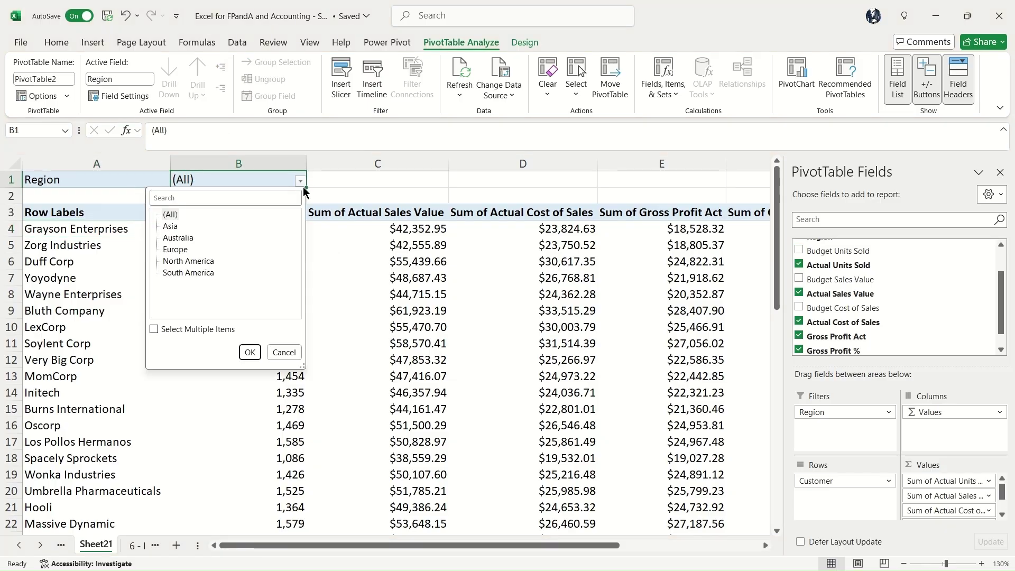
{"action": "left_click", "coordinate": [193, 262]}
{"action": "left_click", "coordinate": [249, 352]}
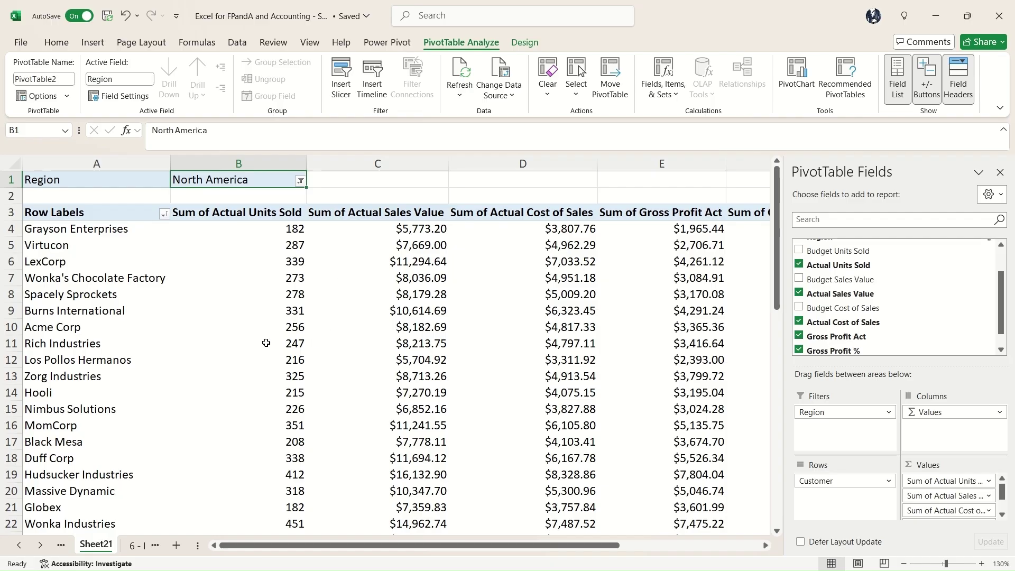
{"action": "left_click", "coordinate": [1000, 172]}
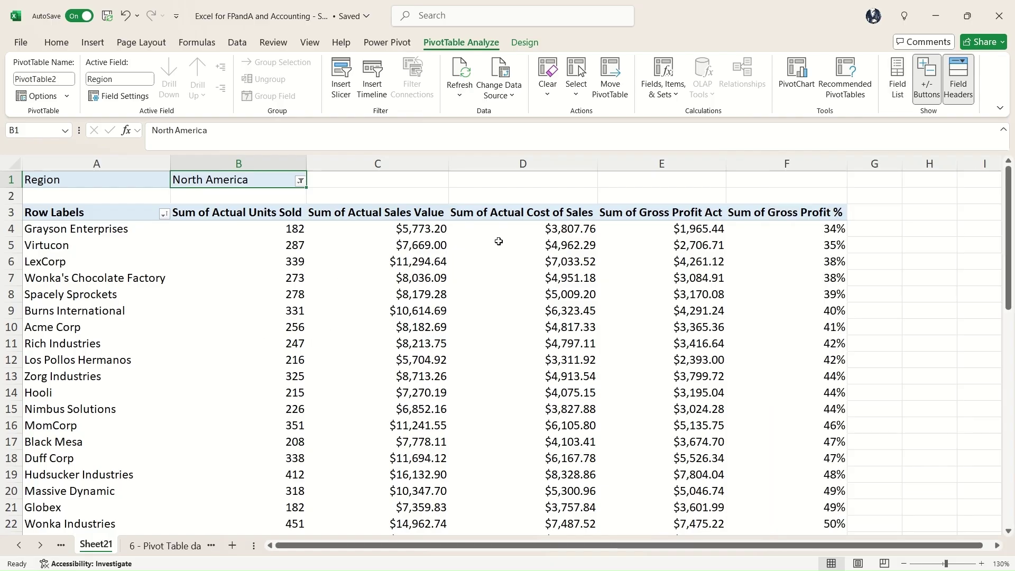
{"action": "left_click", "coordinate": [439, 231]}
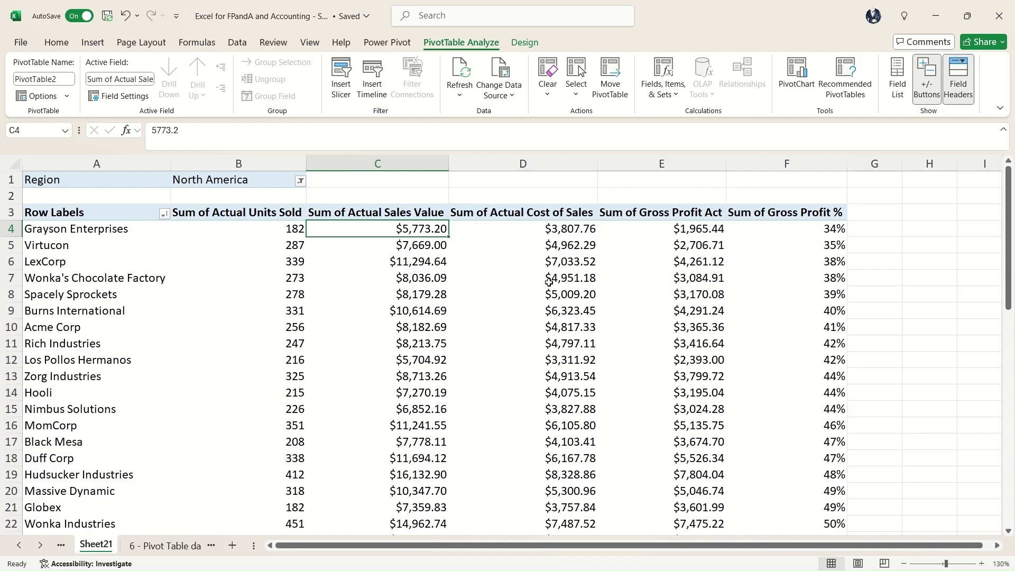
{"action": "scroll", "coordinate": [763, 249], "scroll_direction": "down", "scroll_amount": 7}
{"action": "scroll", "coordinate": [763, 249], "scroll_direction": "up", "scroll_amount": 7}
Add the Product field beneath Customer in the PivotTable rows and hide the field list
{"action": "left_click", "coordinate": [98, 233]}
{"action": "mouse_move", "coordinate": [341, 265]}
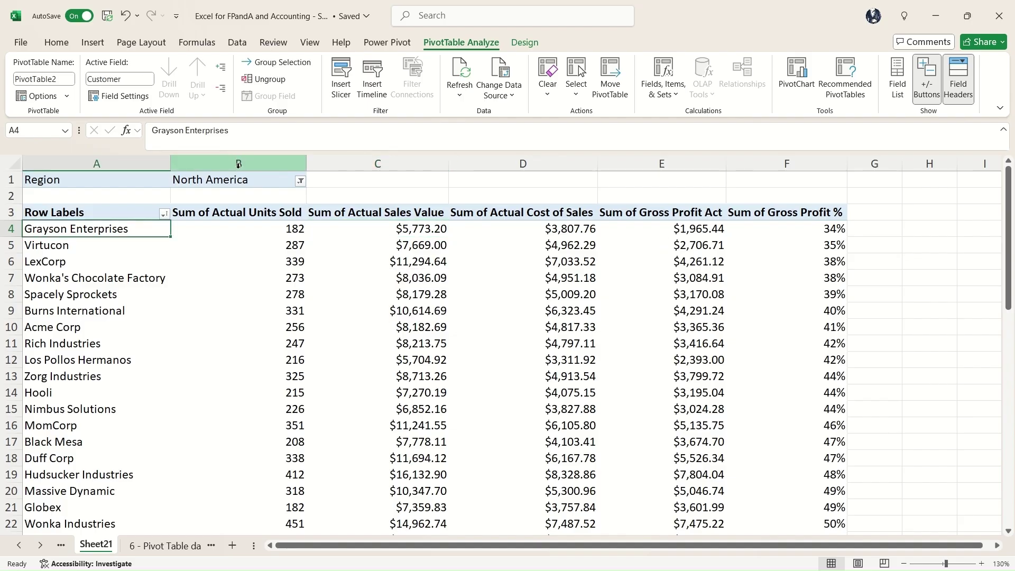
{"action": "left_click", "coordinate": [908, 100]}
{"action": "scroll", "coordinate": [998, 274], "scroll_direction": "up", "scroll_amount": 2}
{"action": "scroll", "coordinate": [998, 274], "scroll_direction": "up", "scroll_amount": 1}
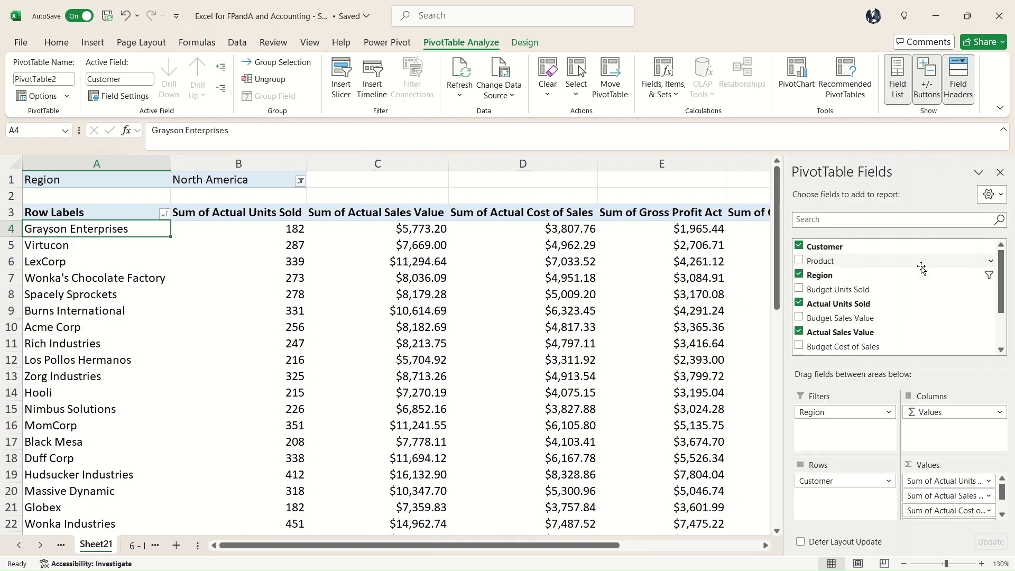
{"action": "left_click_drag", "start_coordinate": [820, 261], "coordinate": [850, 512]}
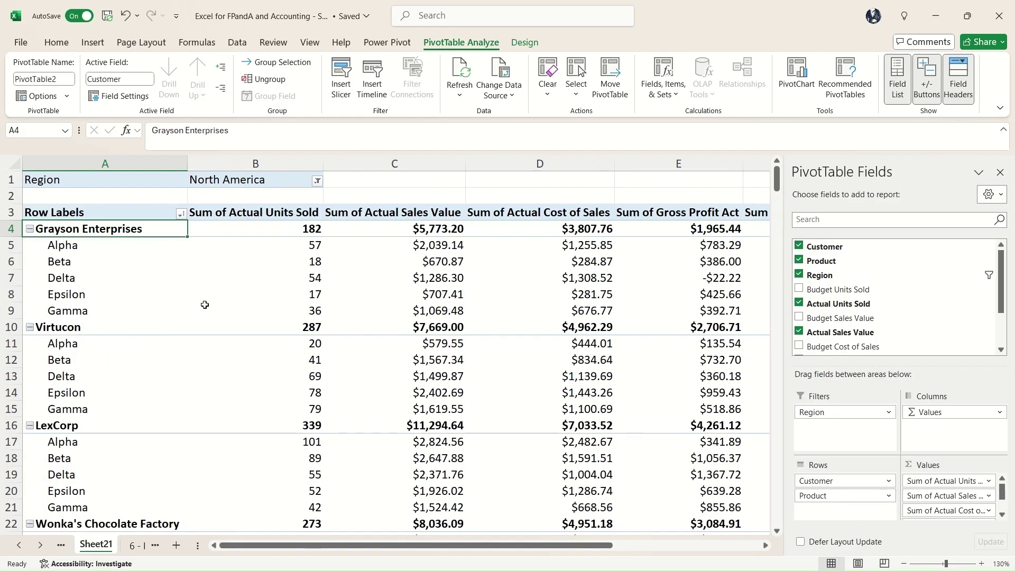
{"action": "left_click", "coordinate": [89, 262]}
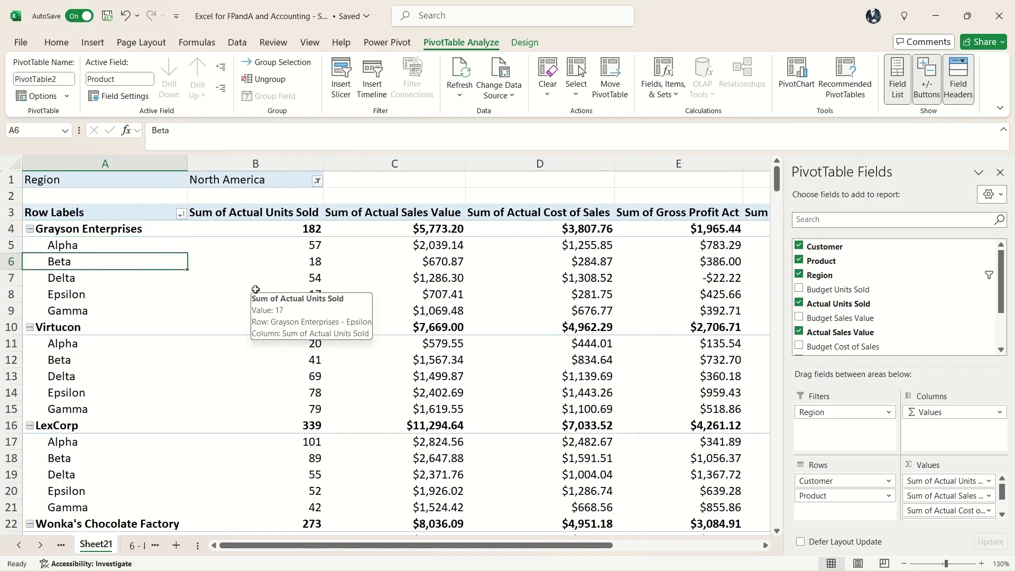
{"action": "left_click_drag", "start_coordinate": [535, 549], "coordinate": [568, 546]}
{"action": "left_click", "coordinate": [1000, 173]}
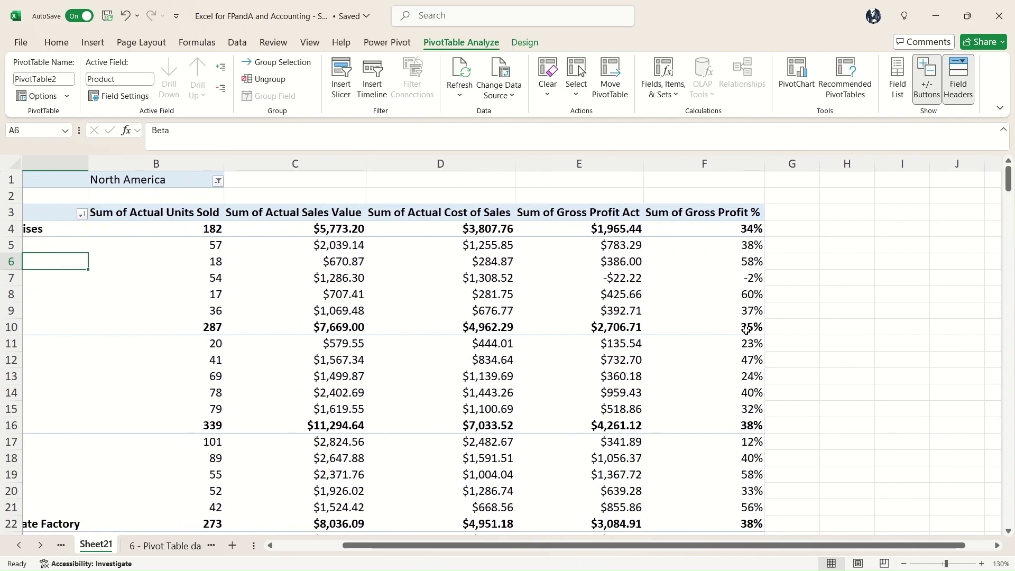
{"action": "left_click", "coordinate": [757, 230]}
{"action": "left_click_drag", "start_coordinate": [716, 542], "coordinate": [642, 544]}
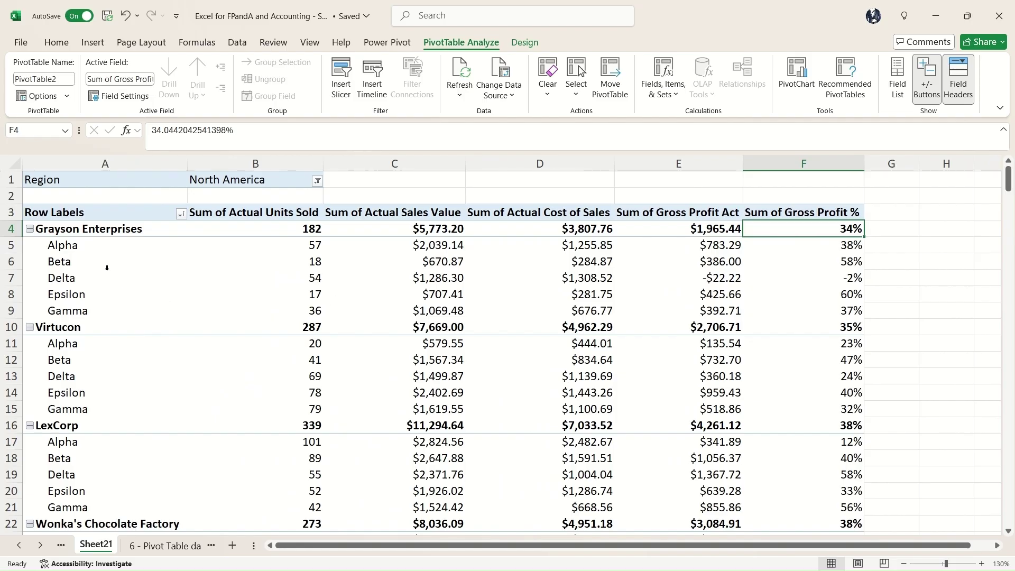
Sort the products within each customer in ascending order by Sum of Gross Profit %
{"action": "left_click_drag", "start_coordinate": [98, 249], "coordinate": [87, 310]}
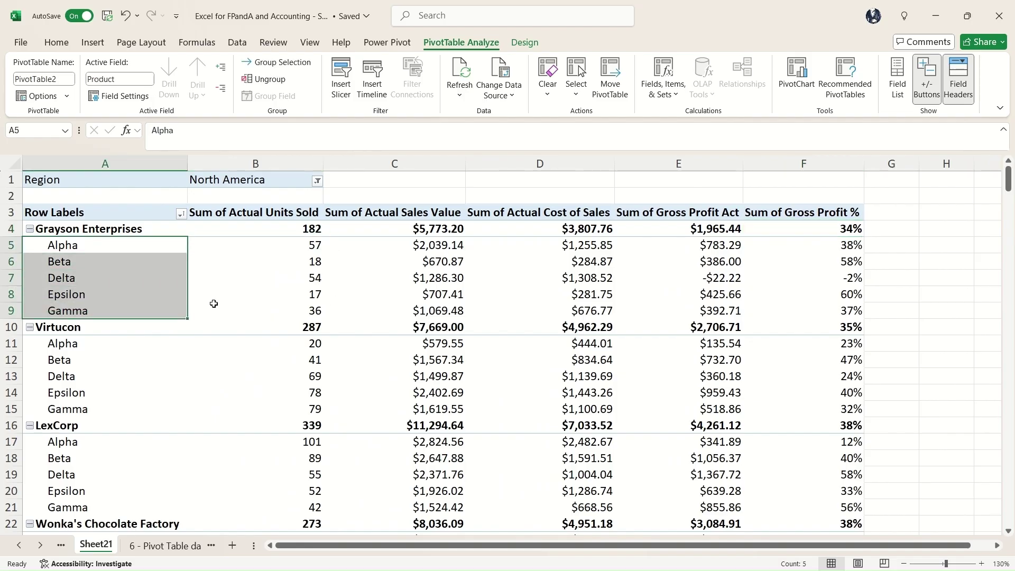
{"action": "left_click", "coordinate": [168, 280]}
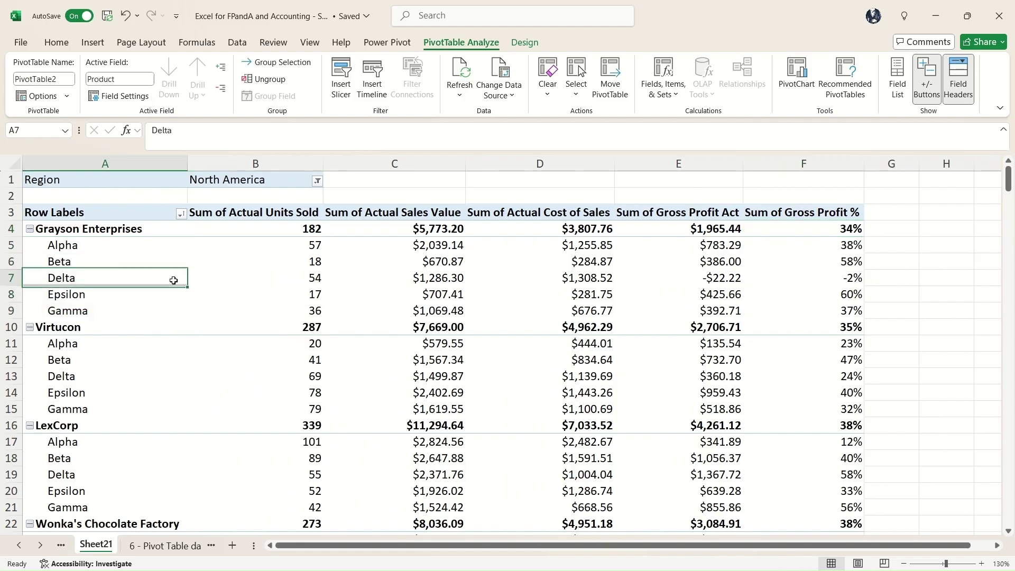
{"action": "left_click", "coordinate": [70, 248]}
{"action": "right_click", "coordinate": [138, 249]}
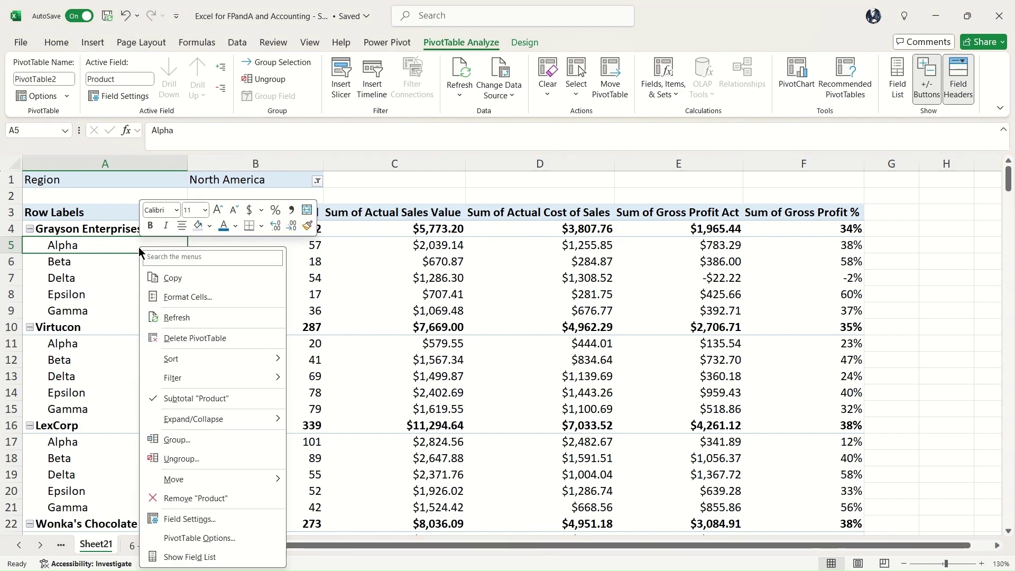
{"action": "mouse_move", "coordinate": [229, 364]}
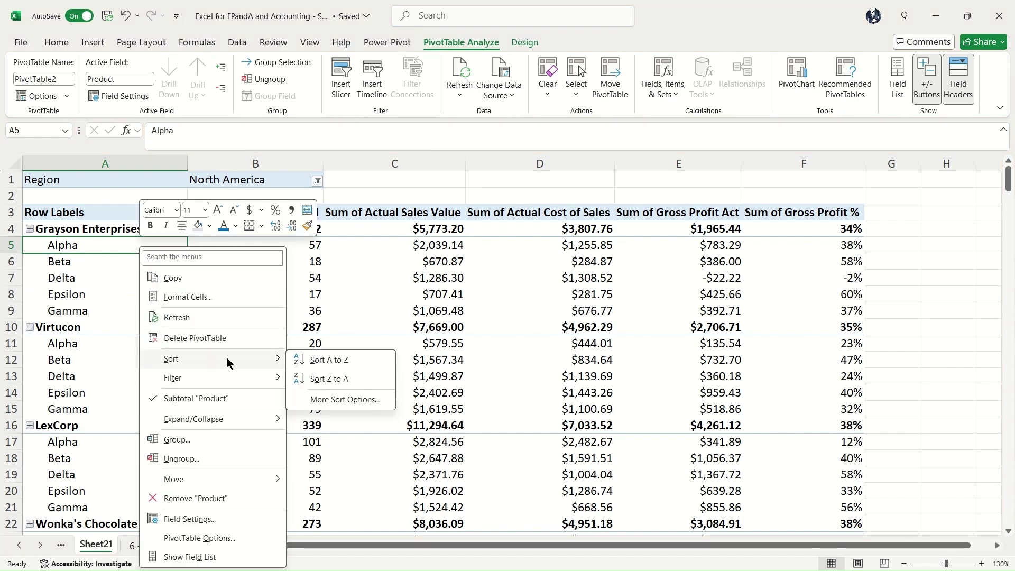
{"action": "left_click", "coordinate": [363, 399]}
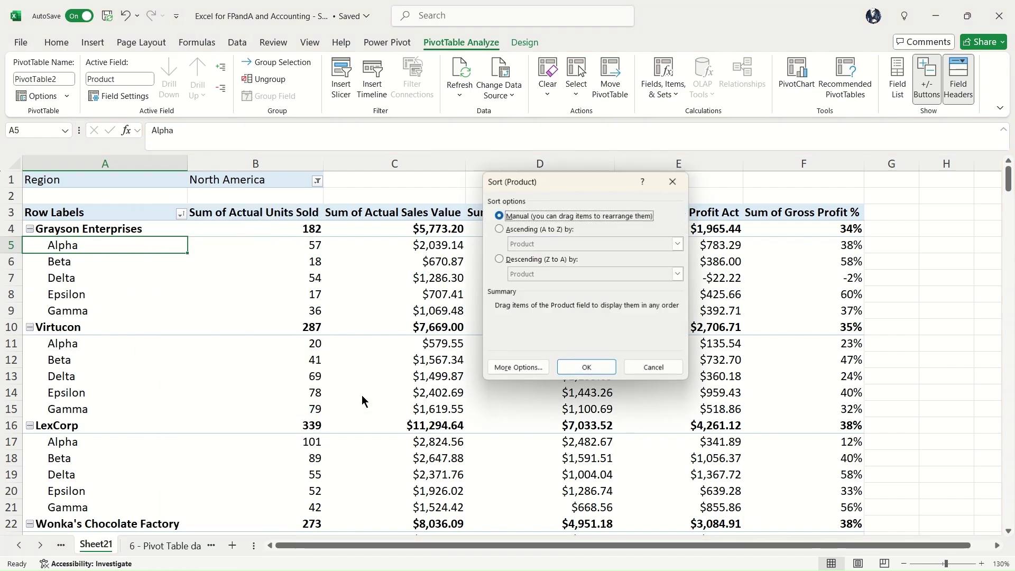
{"action": "left_click", "coordinate": [524, 228]}
{"action": "left_click", "coordinate": [569, 243]}
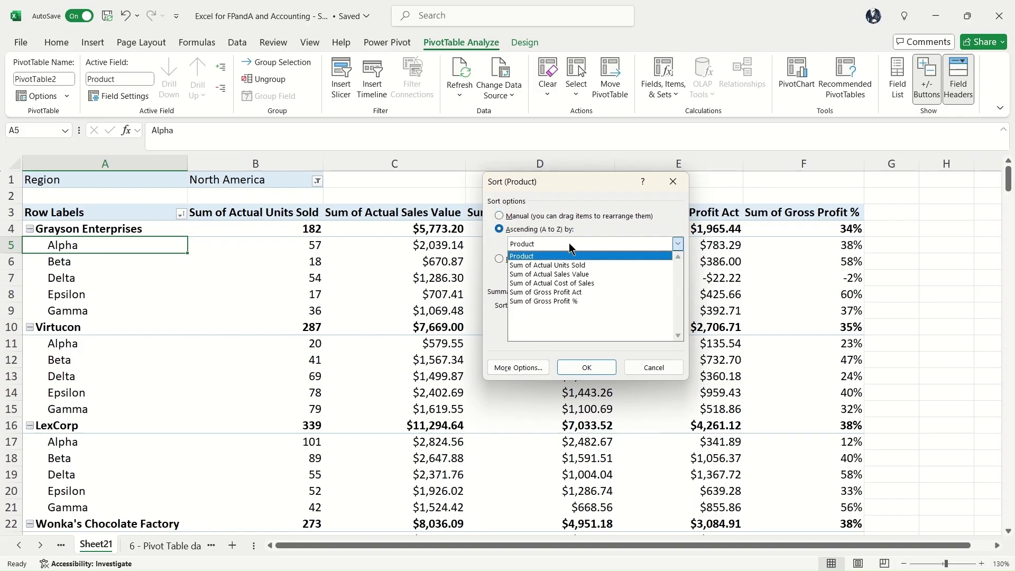
{"action": "left_click", "coordinate": [567, 302]}
{"action": "left_click", "coordinate": [585, 370]}
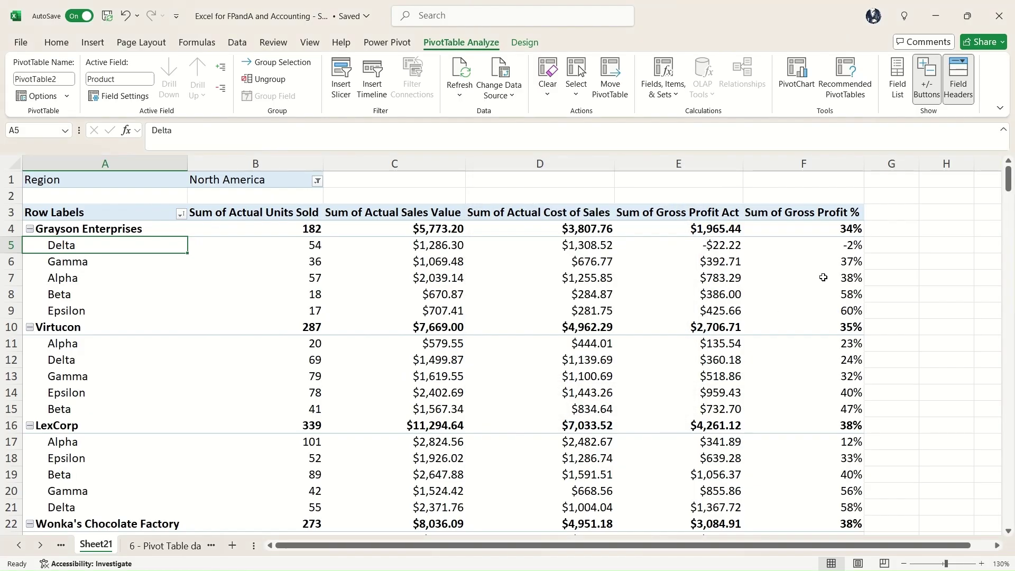
Examine the sorted product gross profit percentages for Grayson Enterprises and Virtucon
{"action": "left_click_drag", "start_coordinate": [850, 248], "coordinate": [850, 308]}
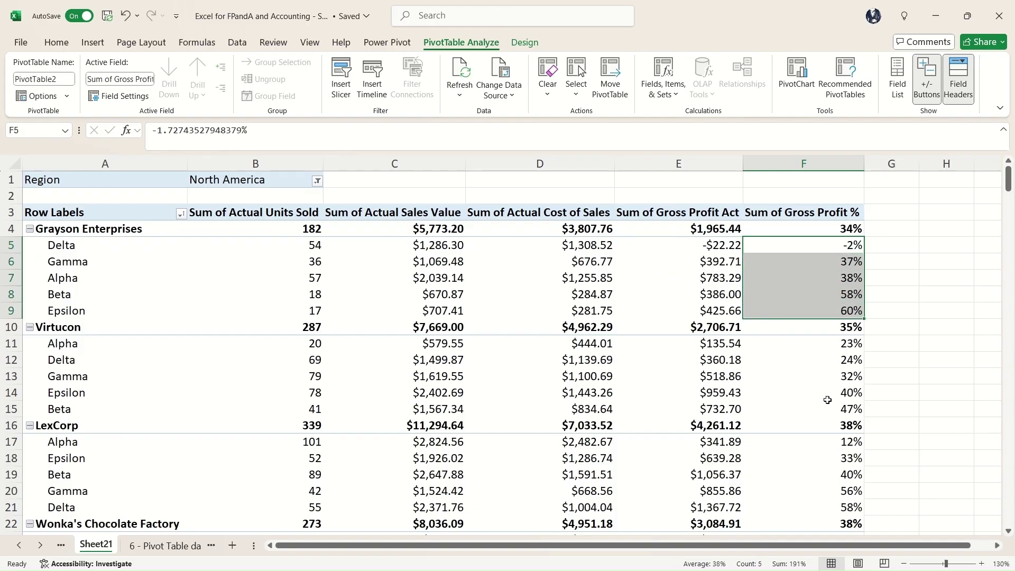
{"action": "left_click_drag", "start_coordinate": [850, 344], "coordinate": [842, 406]}
{"action": "mouse_move", "coordinate": [584, 360]}
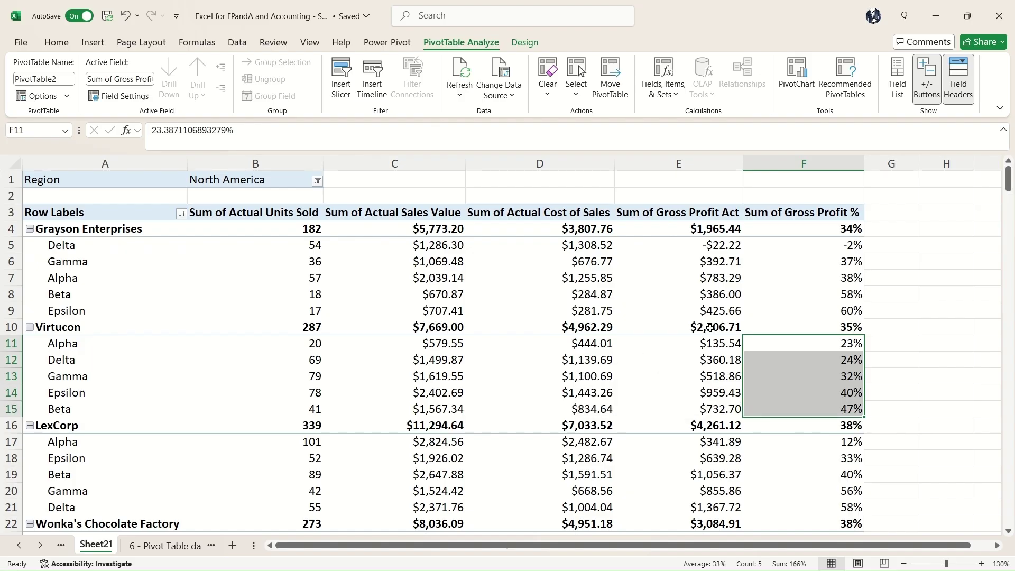
{"action": "mouse_move", "coordinate": [707, 329]}
{"action": "mouse_move", "coordinate": [623, 298]}
{"action": "mouse_move", "coordinate": [572, 285]}
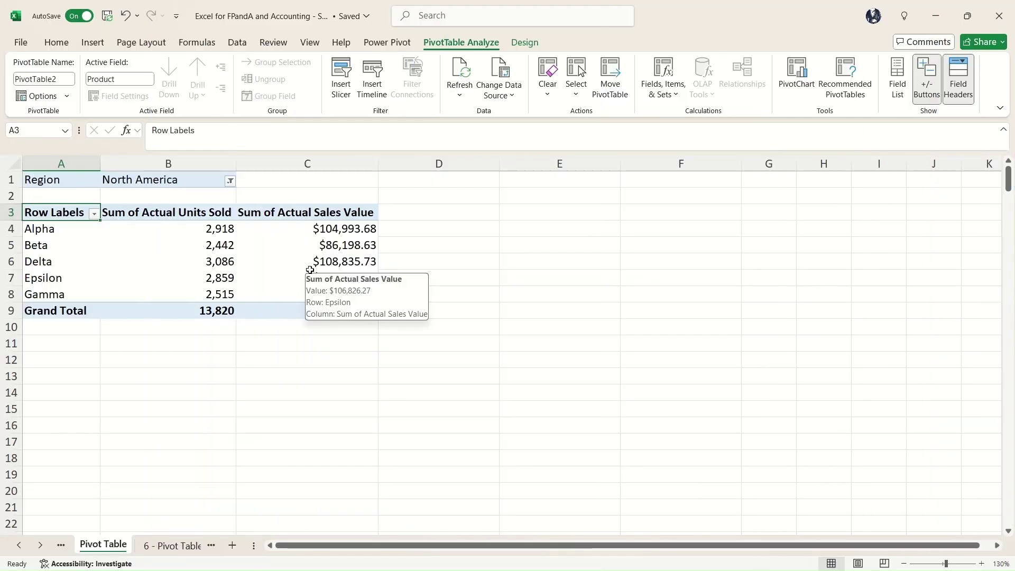
Copy the product PivotTable in A1:C9 to cell E1 on the same sheet and autofit column G
{"action": "mouse_move", "coordinate": [182, 241]}
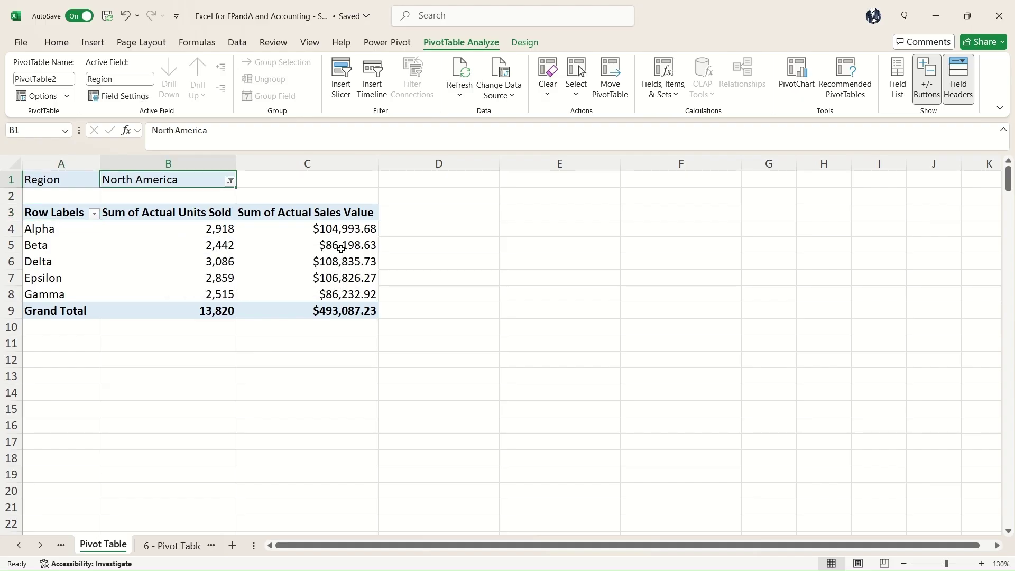
{"action": "mouse_move", "coordinate": [342, 248]}
{"action": "left_click_drag", "start_coordinate": [92, 190], "coordinate": [329, 309]}
{"action": "key", "text": "ctrl+c"}
{"action": "key", "text": "Right"}
{"action": "key", "text": "Right"}
{"action": "key", "text": "Right"}
{"action": "key", "text": "Right"}
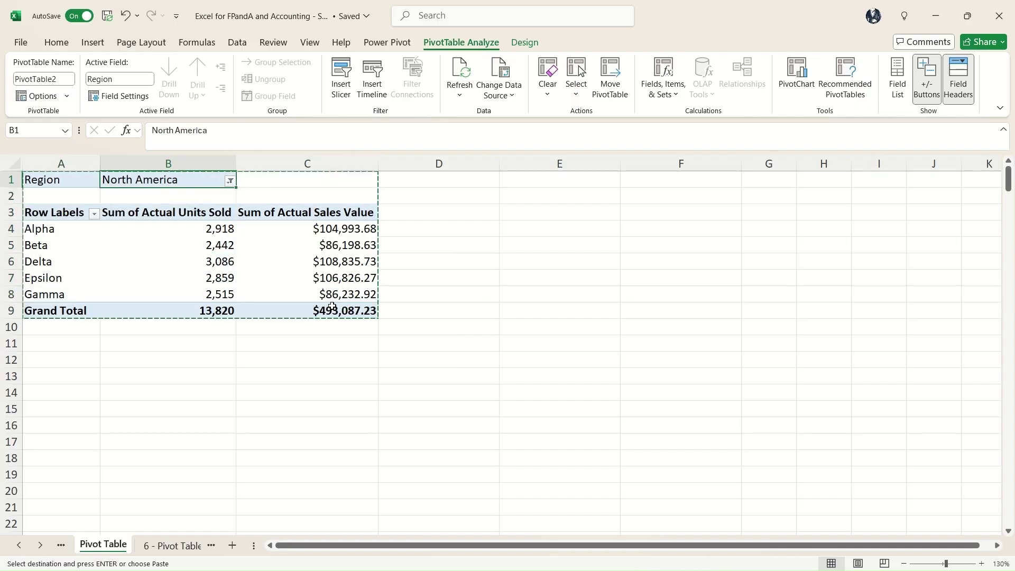
{"action": "key", "text": "ctrl+v"}
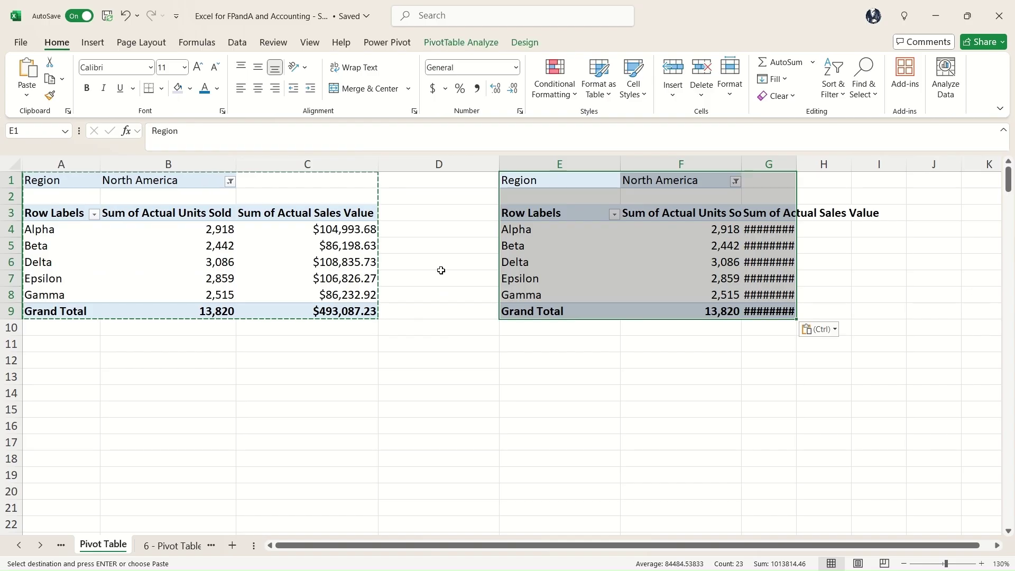
{"action": "double_click", "coordinate": [797, 164]}
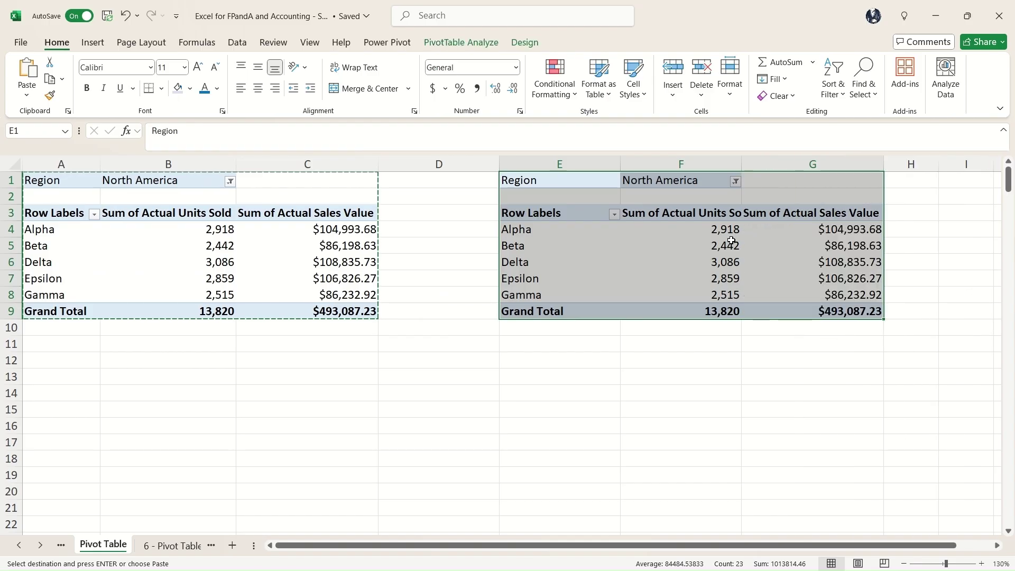
Filter the copied PivotTable at E1 to show the Australia region
{"action": "left_click", "coordinate": [736, 181]}
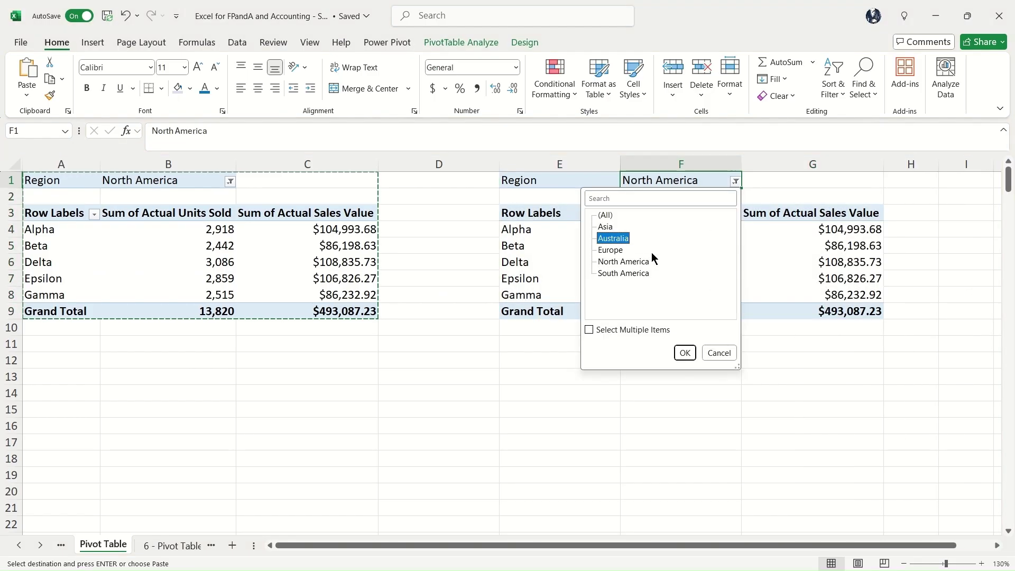
{"action": "left_click", "coordinate": [685, 353]}
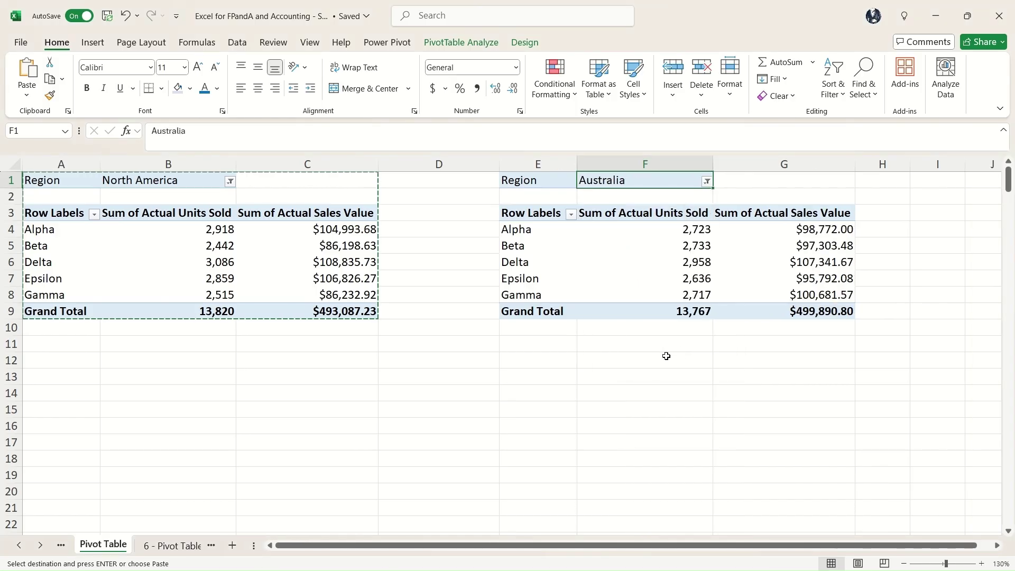
{"action": "left_click", "coordinate": [531, 252]}
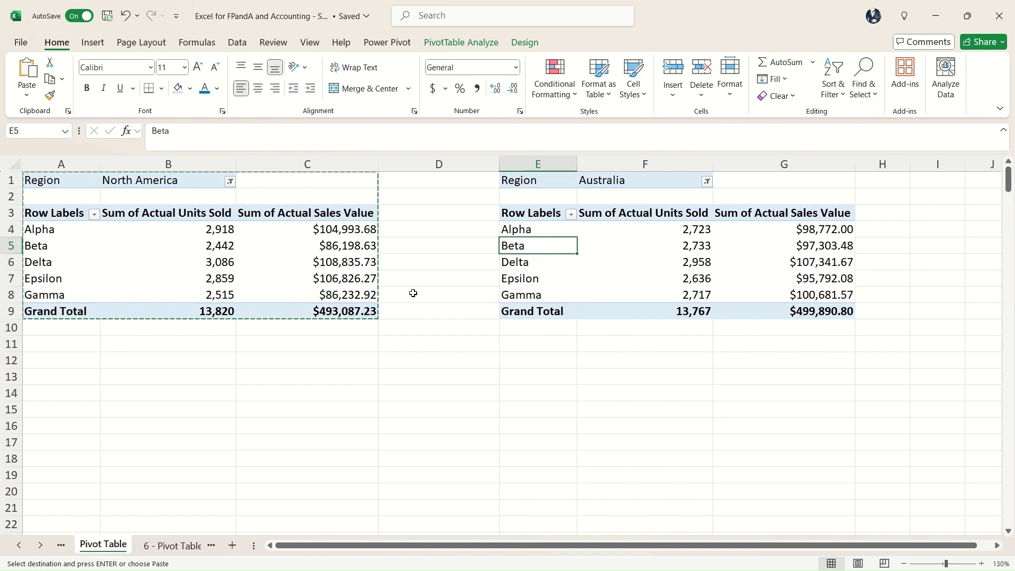
{"action": "mouse_move", "coordinate": [322, 294]}
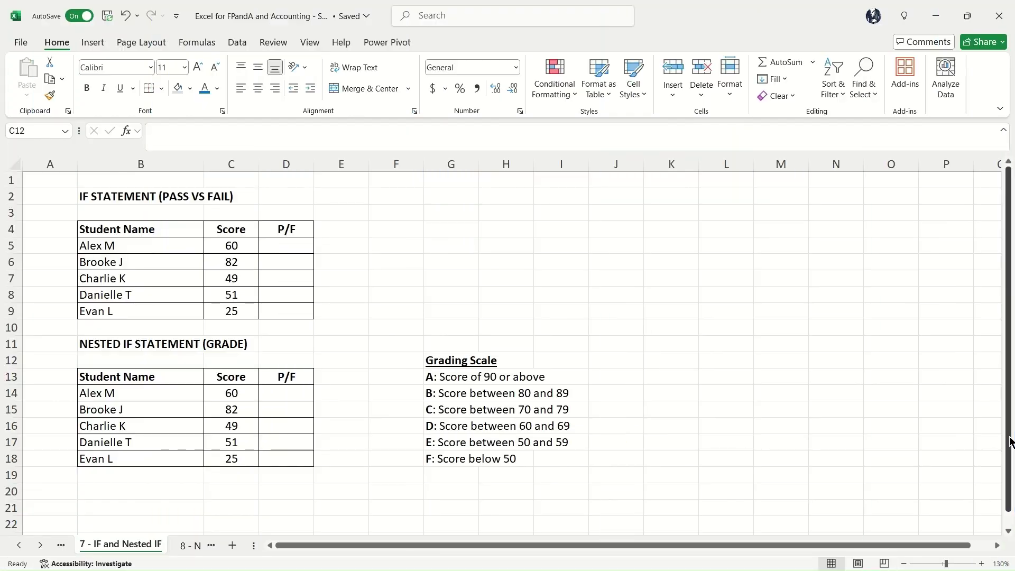
Enter the formula =IF(C5>=50, "PASS","FAIL") in cell D5 of the 7 - IF and Nested IF sheet
{"action": "left_click_drag", "start_coordinate": [147, 241], "coordinate": [211, 312]}
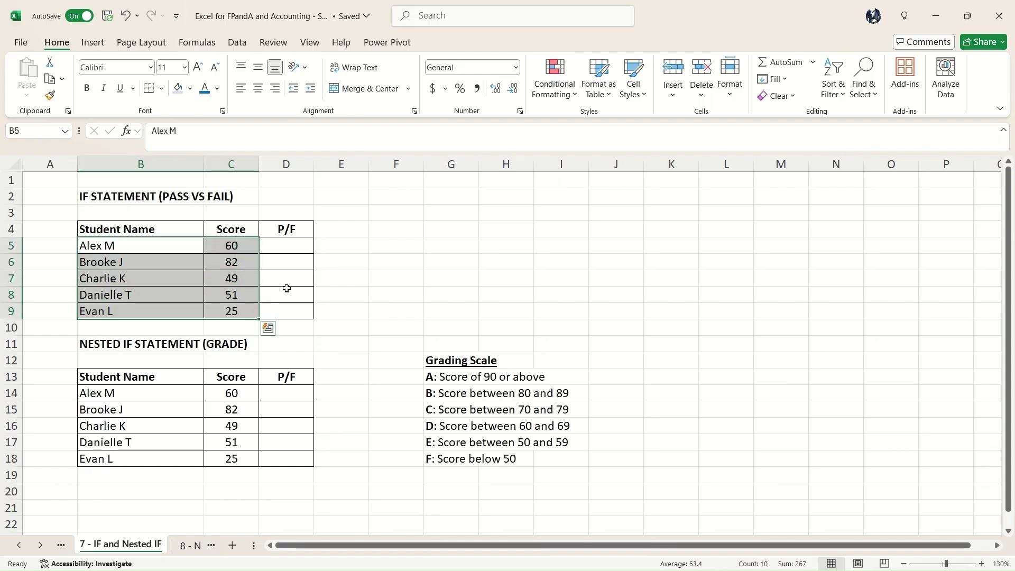
{"action": "left_click", "coordinate": [267, 245]}
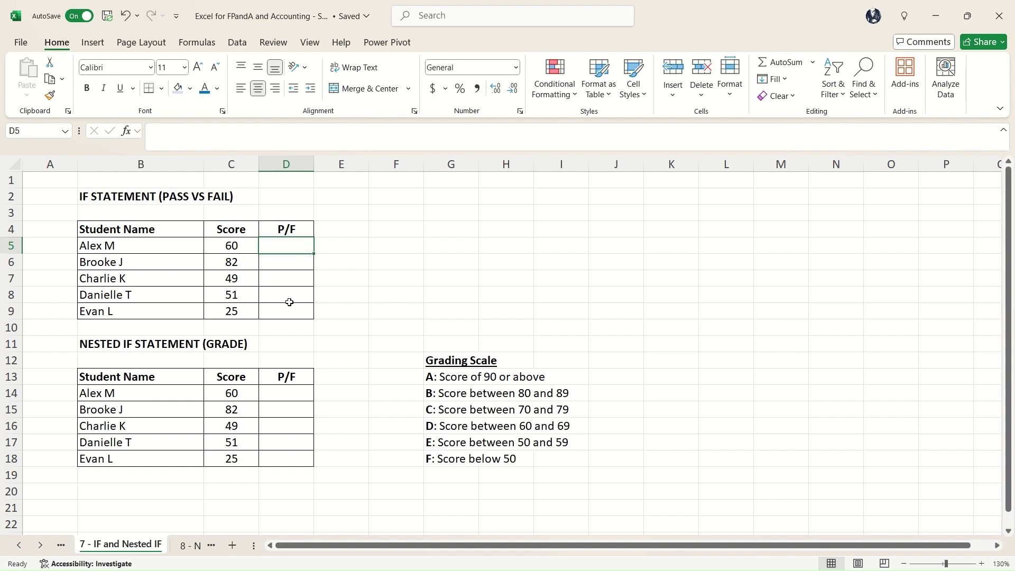
{"action": "type", "text": "="}
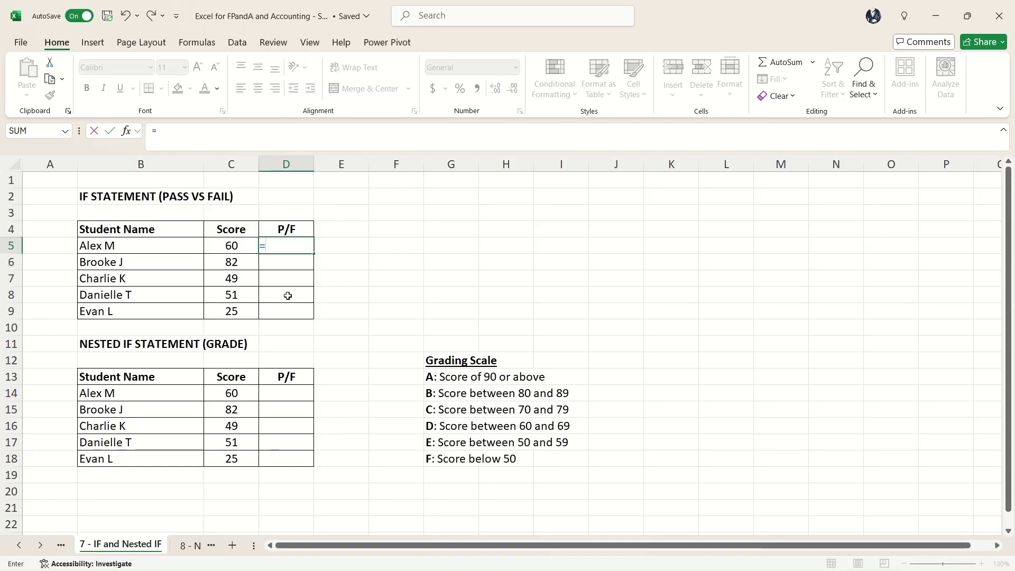
{"action": "type", "text": "if("}
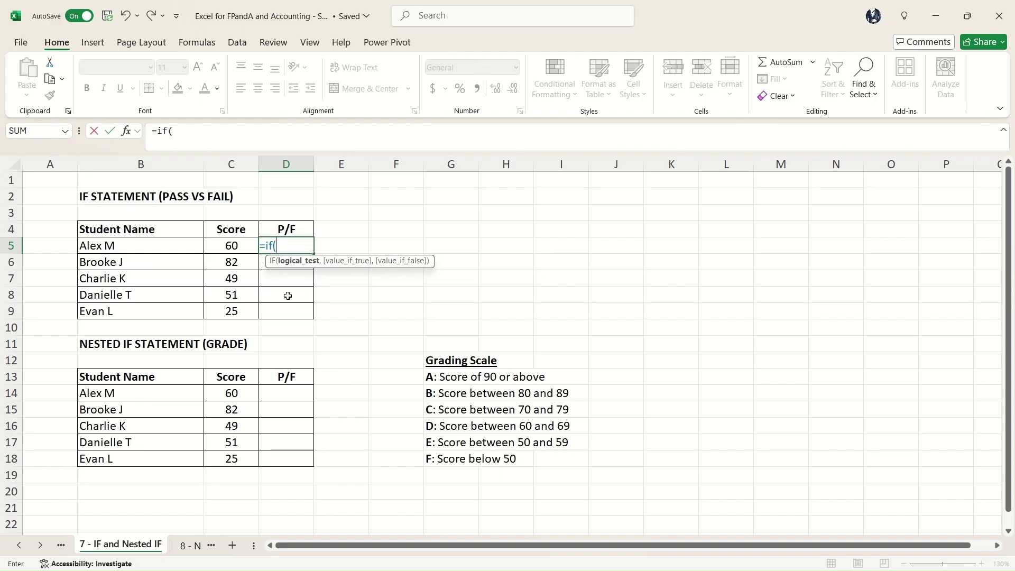
{"action": "key", "text": "Left"}
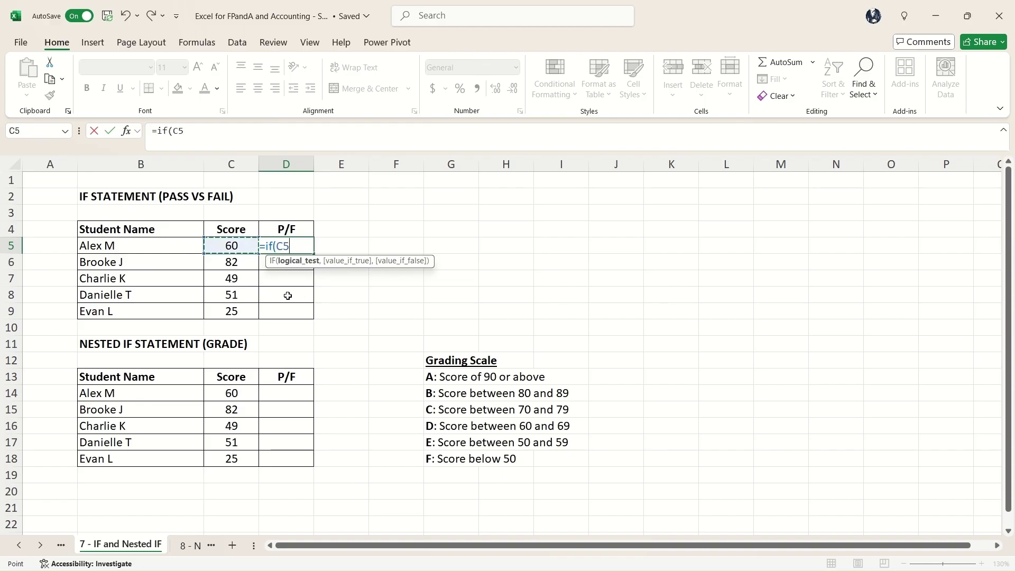
{"action": "type", "text": ">="}
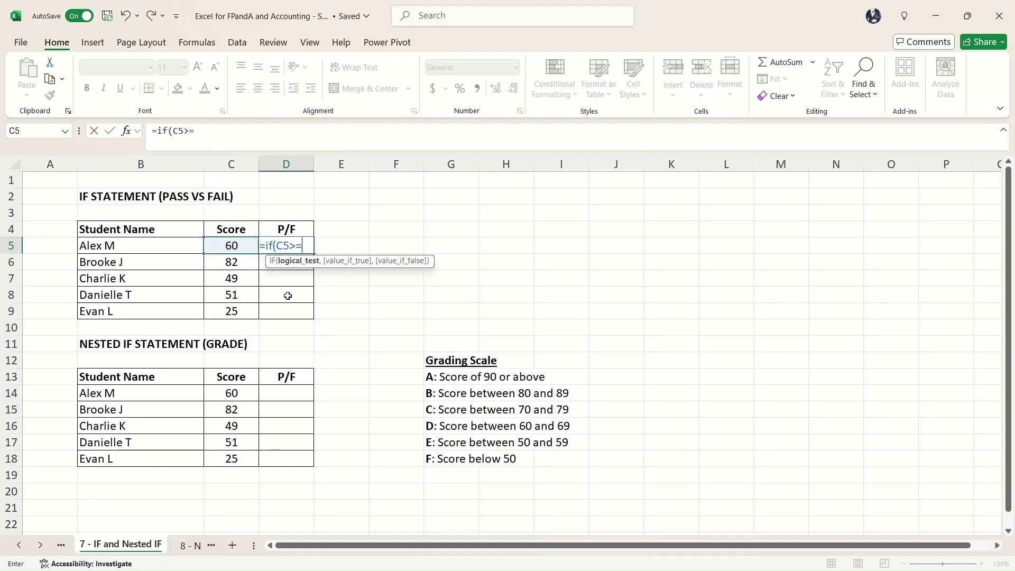
{"action": "type", "text": "50,"}
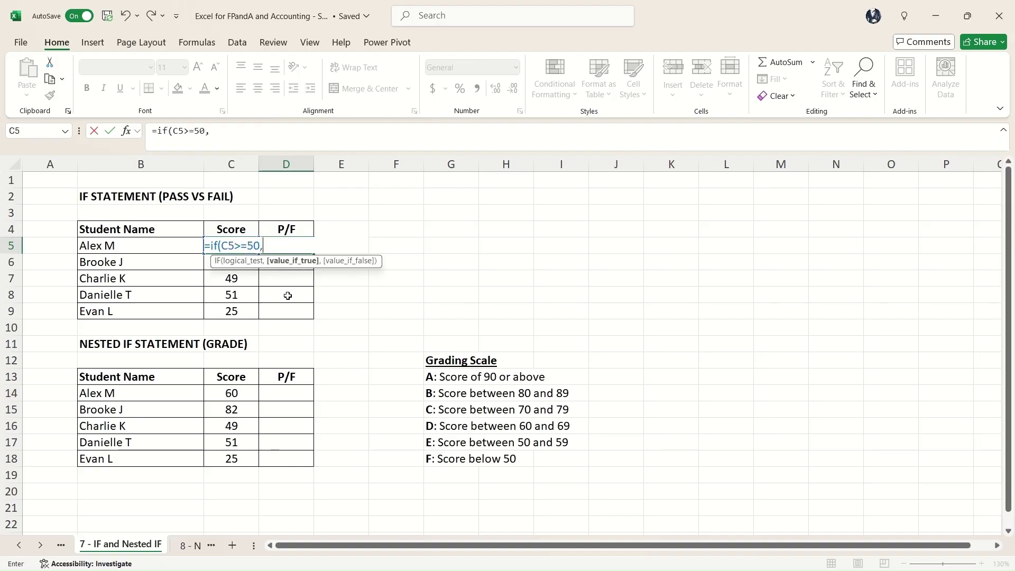
{"action": "type", "text": " \"PASS\","}
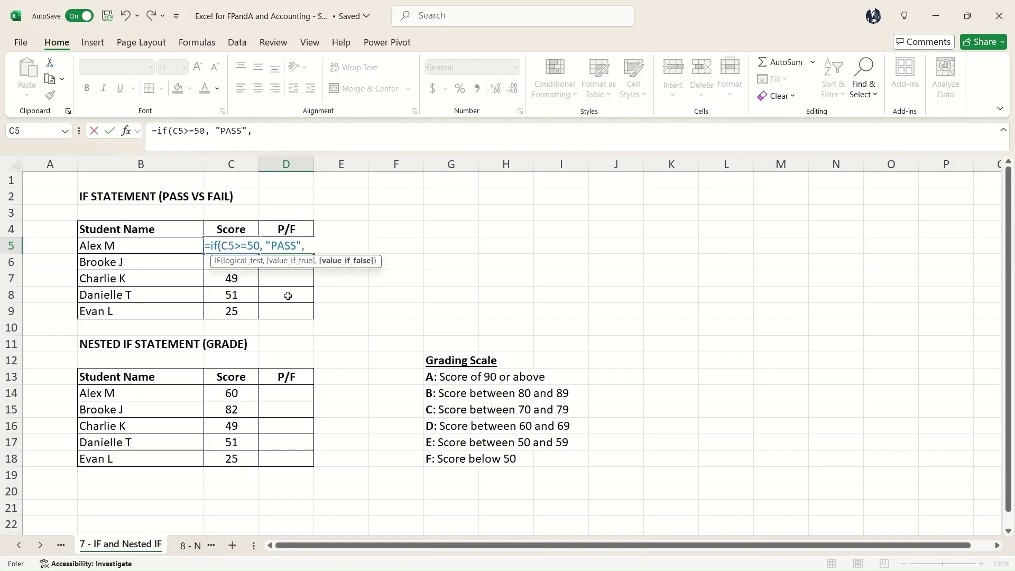
{"action": "type", "text": "\"FAIL\")"}
{"action": "key", "text": "Return"}
Copy the pass/fail formula from D5 down through D9
{"action": "key", "text": "Up"}
{"action": "key", "text": "ctrl+c"}
{"action": "key", "text": "shift+Down"}
{"action": "key", "text": "shift+Down"}
{"action": "key", "text": "shift+Down"}
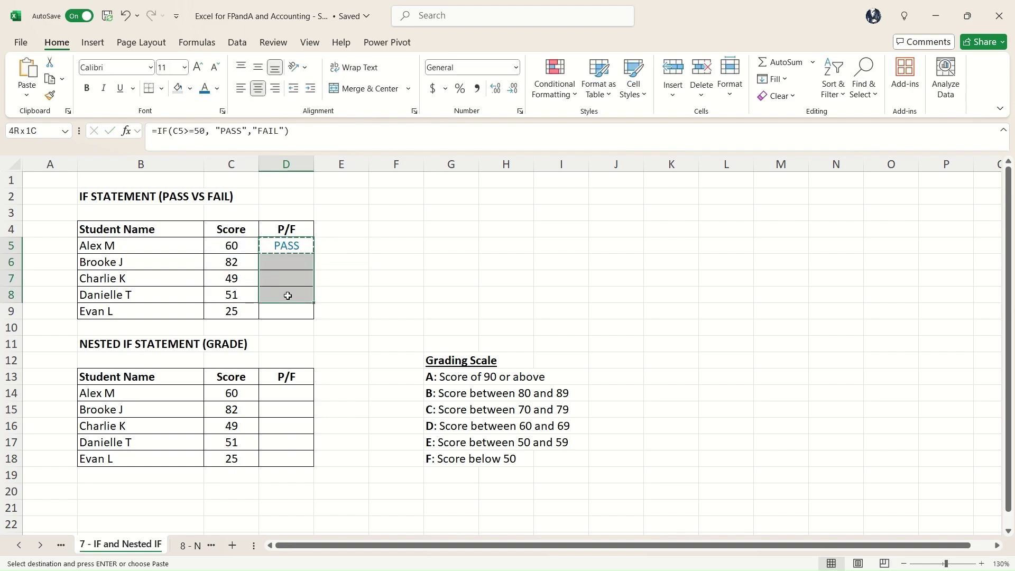
{"action": "left_click_drag", "start_coordinate": [288, 295], "coordinate": [287, 312]}
{"action": "key", "text": "ctrl+v"}
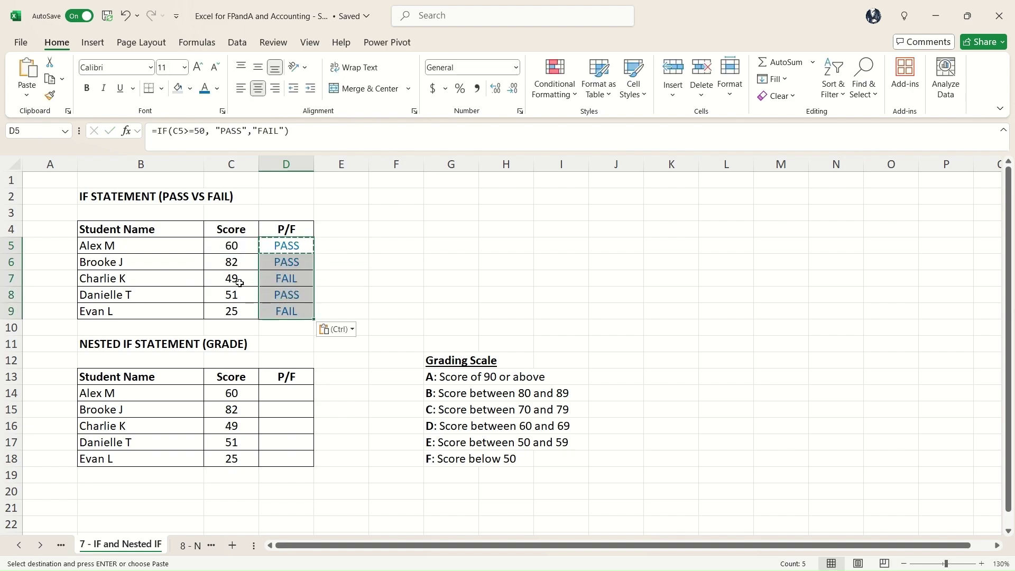
{"action": "left_click", "coordinate": [240, 283]}
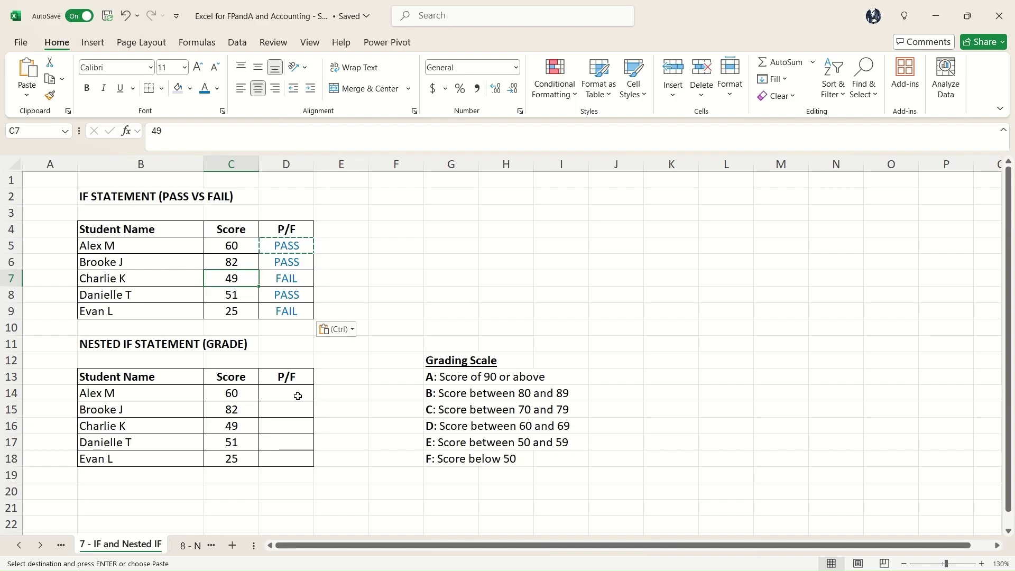
Review the grading scale and begin a nested IF formula in D14 that returns "A" when C14>=90
{"action": "left_click", "coordinate": [299, 394]}
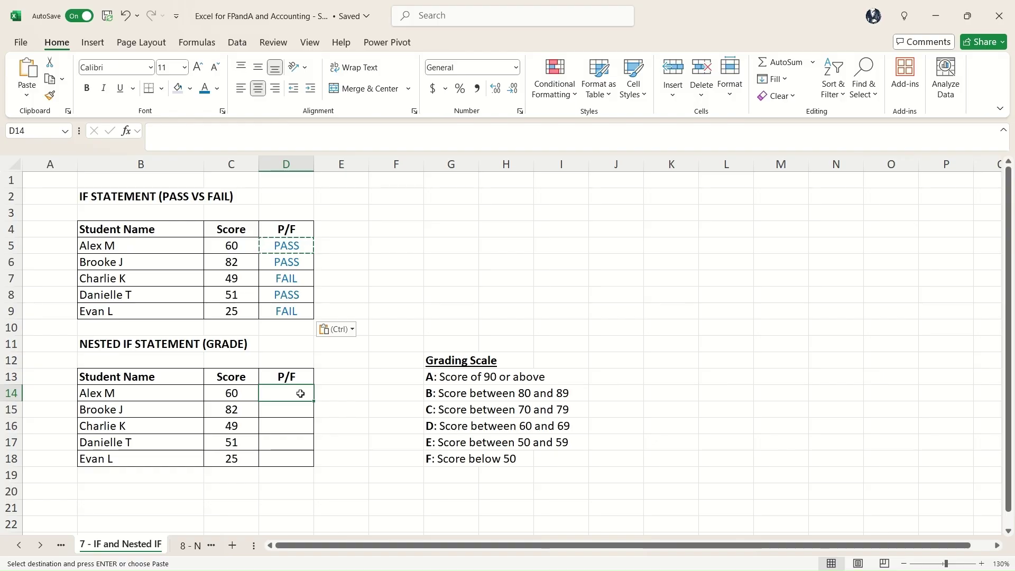
{"action": "left_click", "coordinate": [456, 379]}
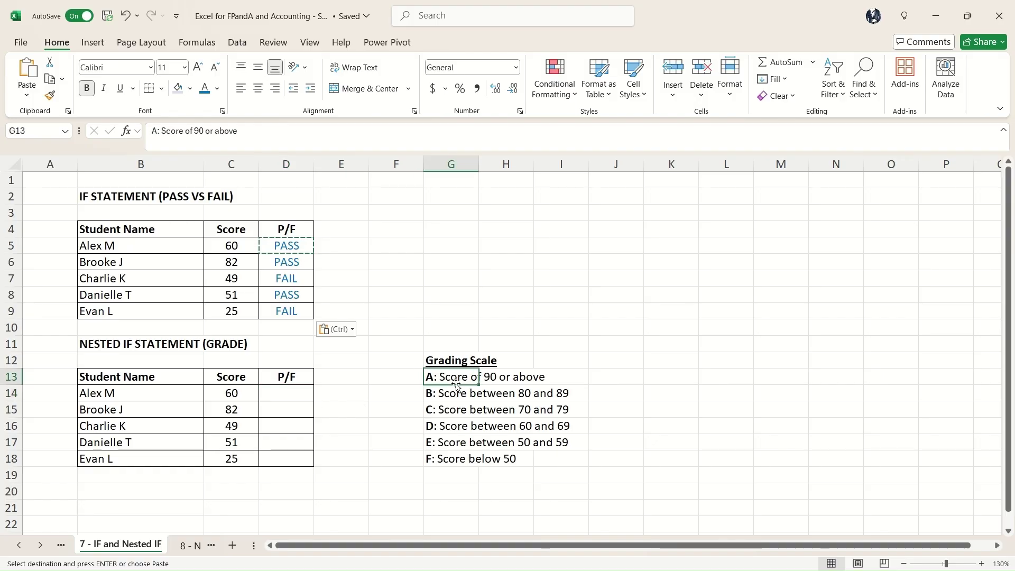
{"action": "left_click", "coordinate": [454, 395]}
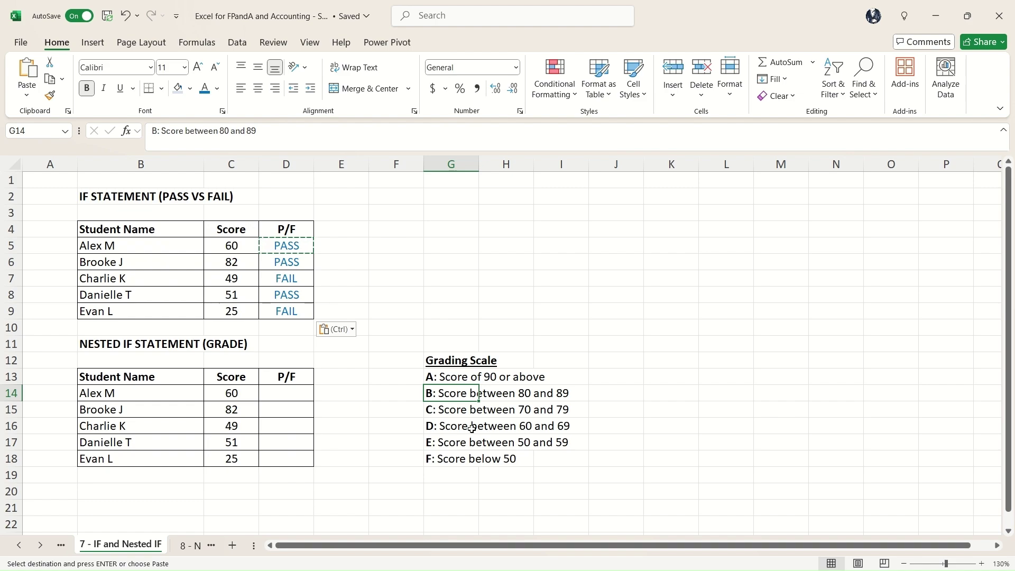
{"action": "left_click", "coordinate": [460, 415]}
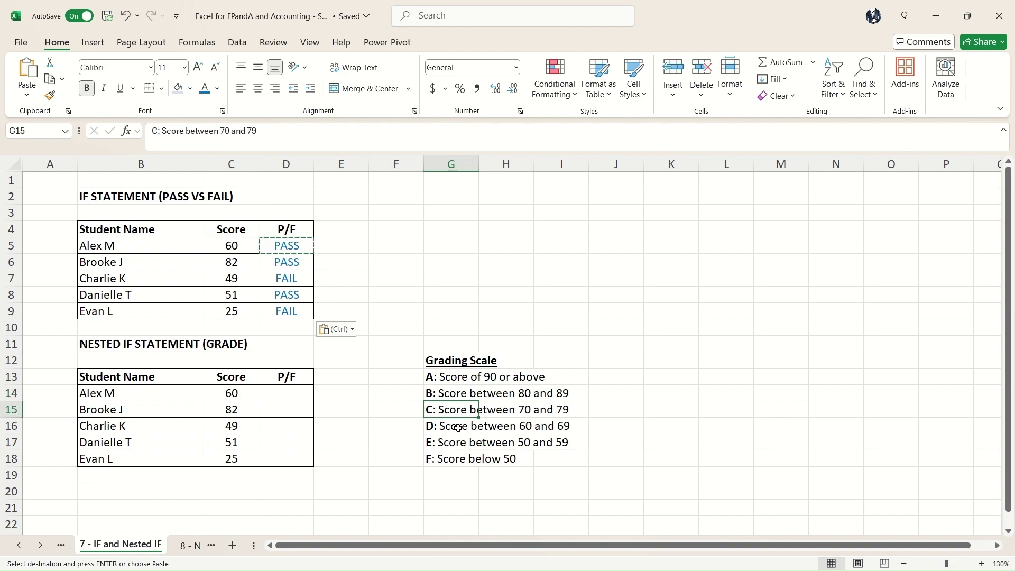
{"action": "left_click", "coordinate": [451, 459]}
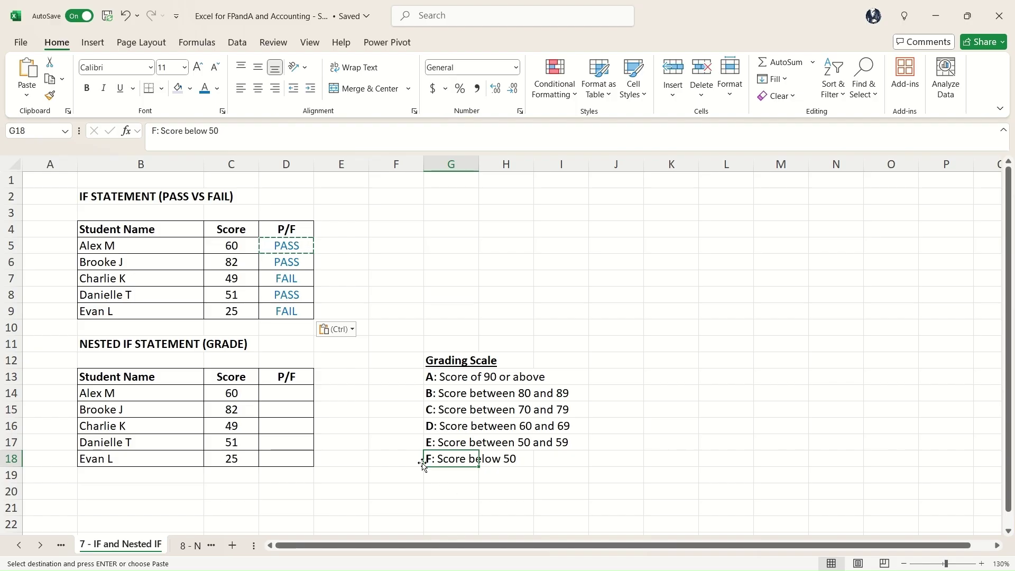
{"action": "left_click", "coordinate": [299, 397]}
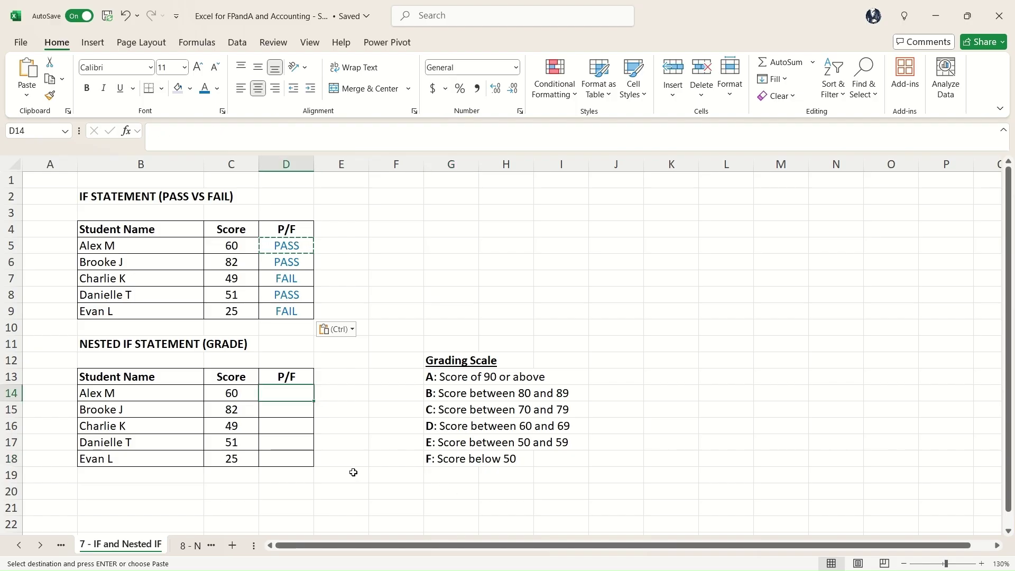
{"action": "type", "text": "=if"}
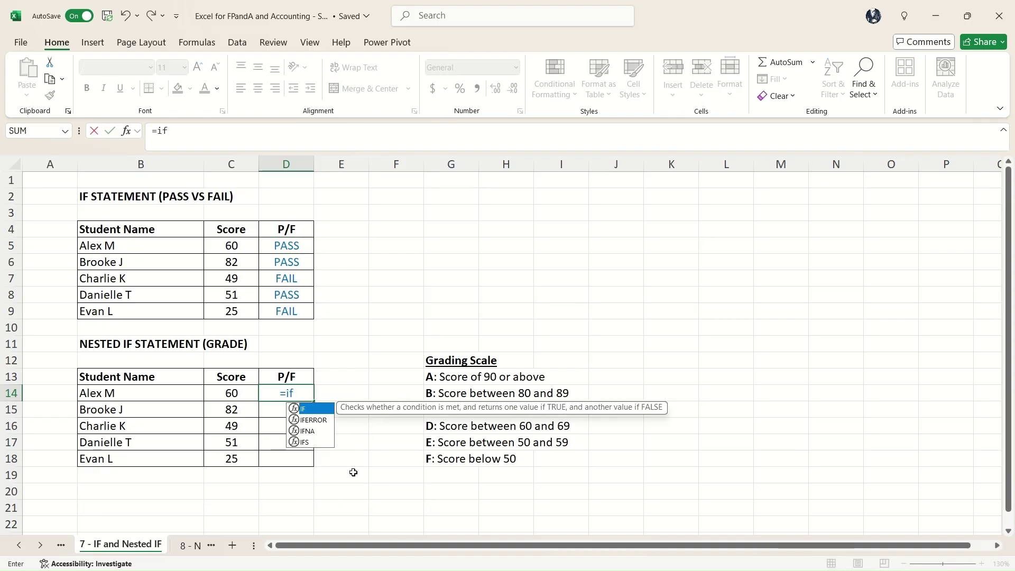
{"action": "type", "text": "("}
{"action": "key", "text": "Left"}
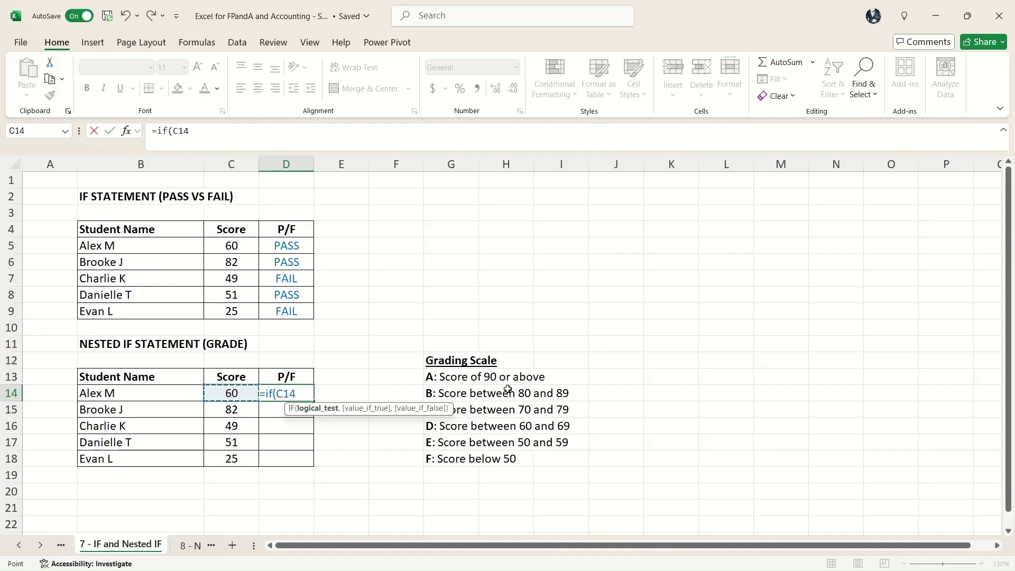
{"action": "type", "text": ">"}
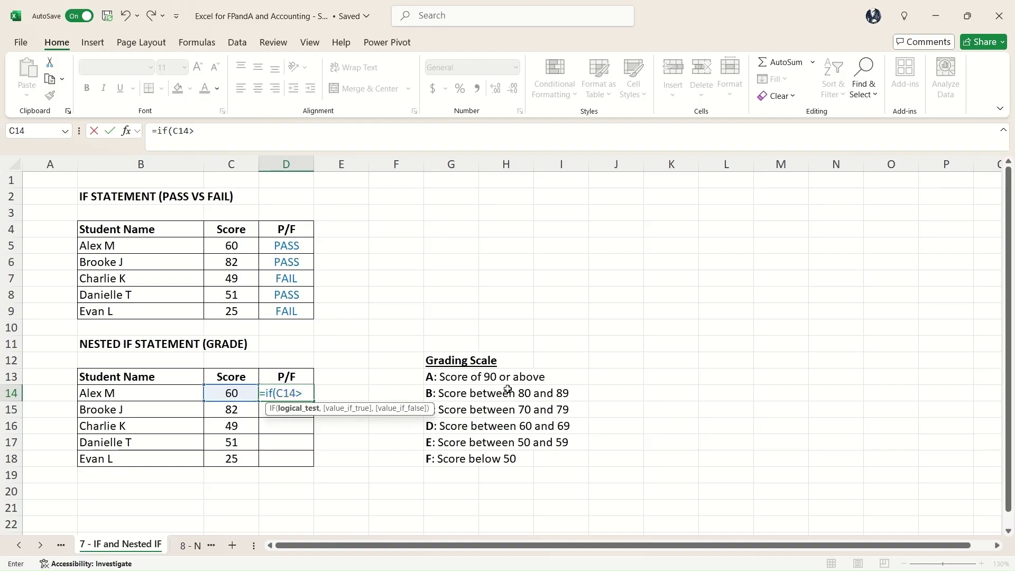
{"action": "type", "text": "=90, \"A\""}
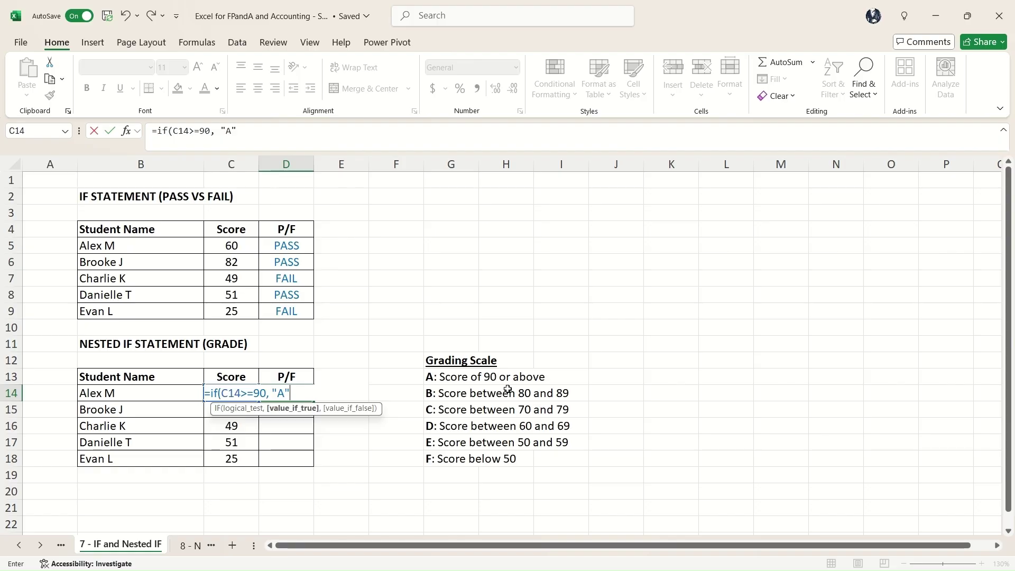
{"action": "type", "text": ","}
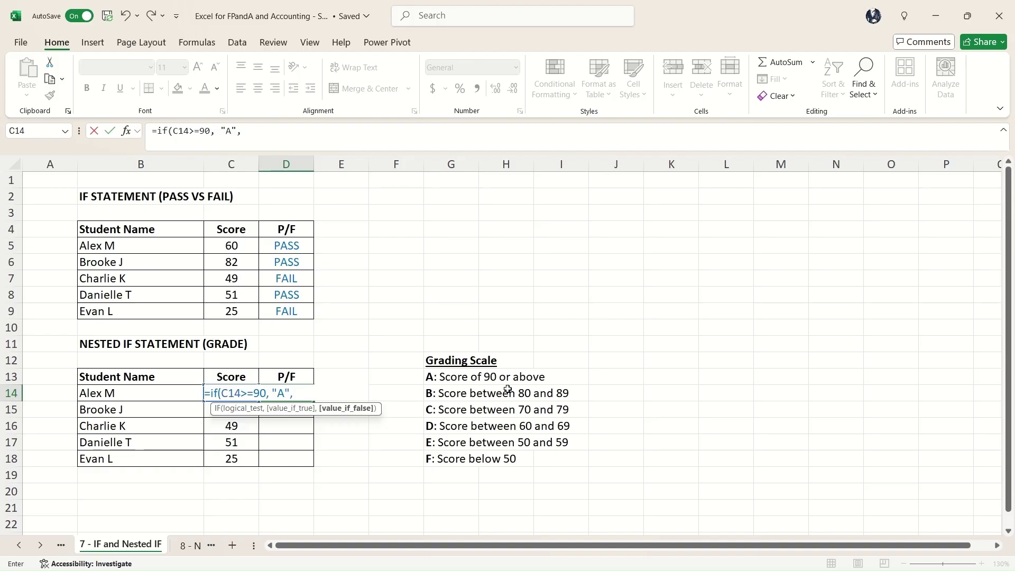
Nest a second IF in the D14 formula that returns "B" when C14>=80
{"action": "type", "text": "if"}
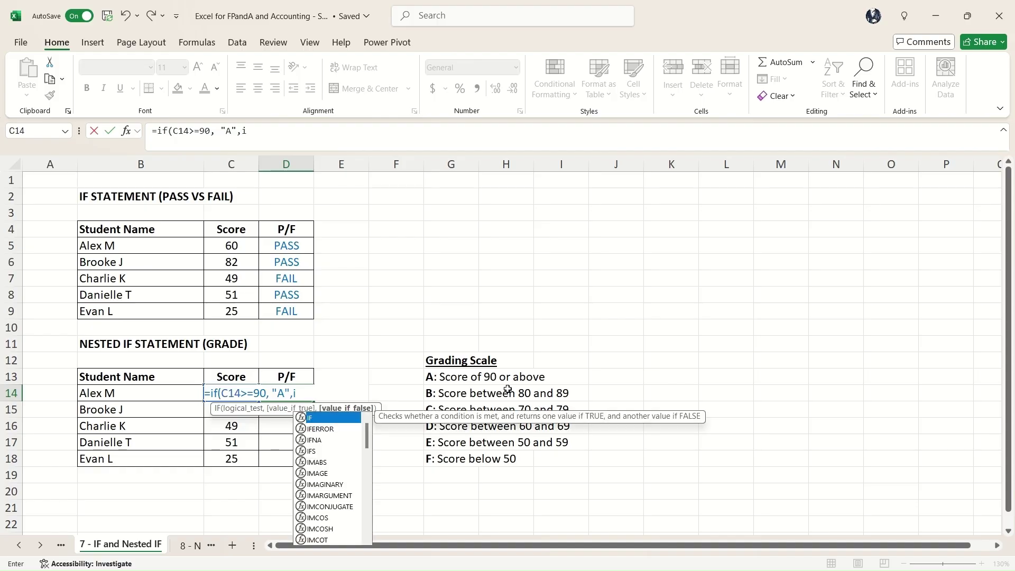
{"action": "type", "text": "("}
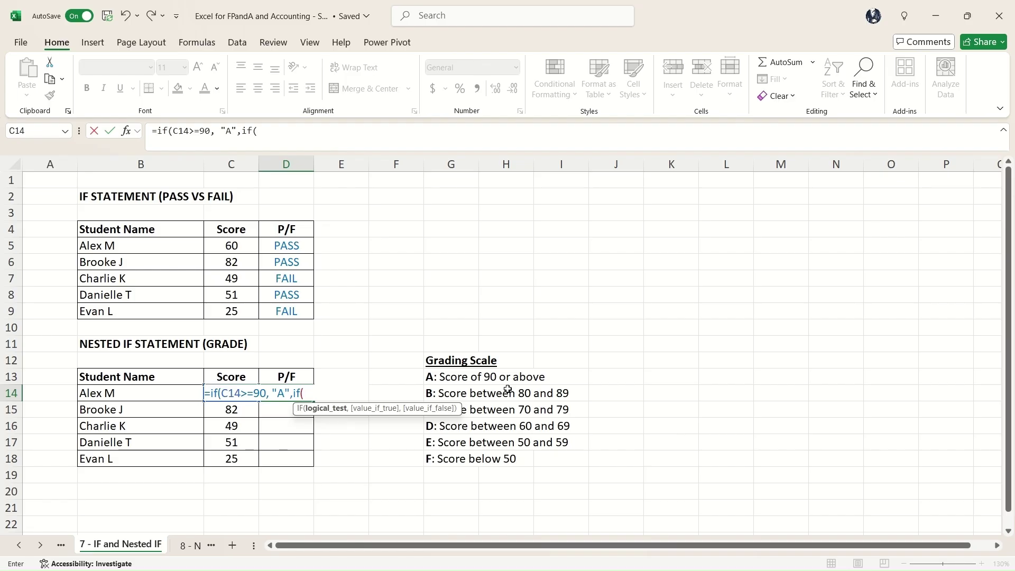
{"action": "key", "text": "Left"}
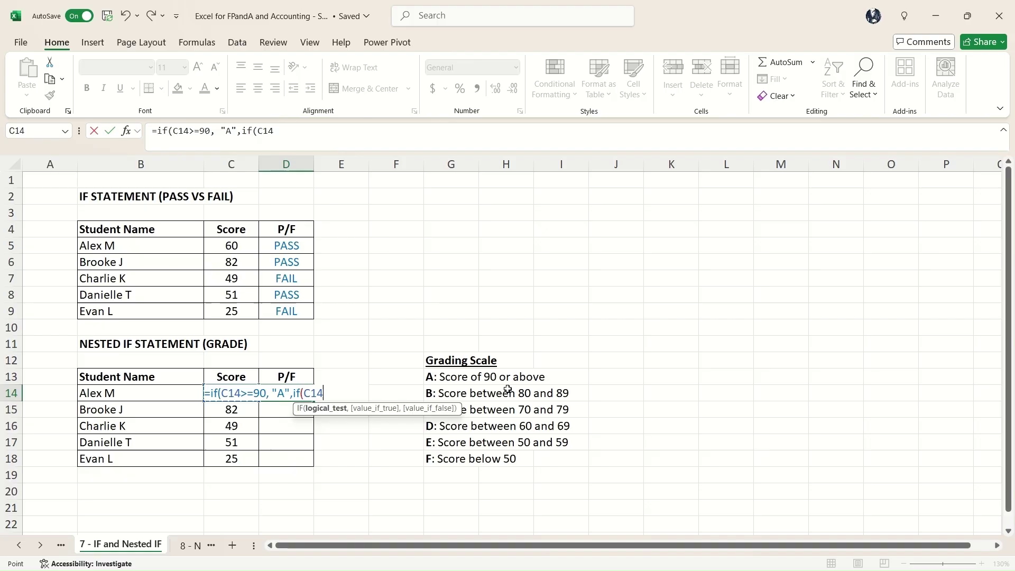
{"action": "type", "text": ">=80"}
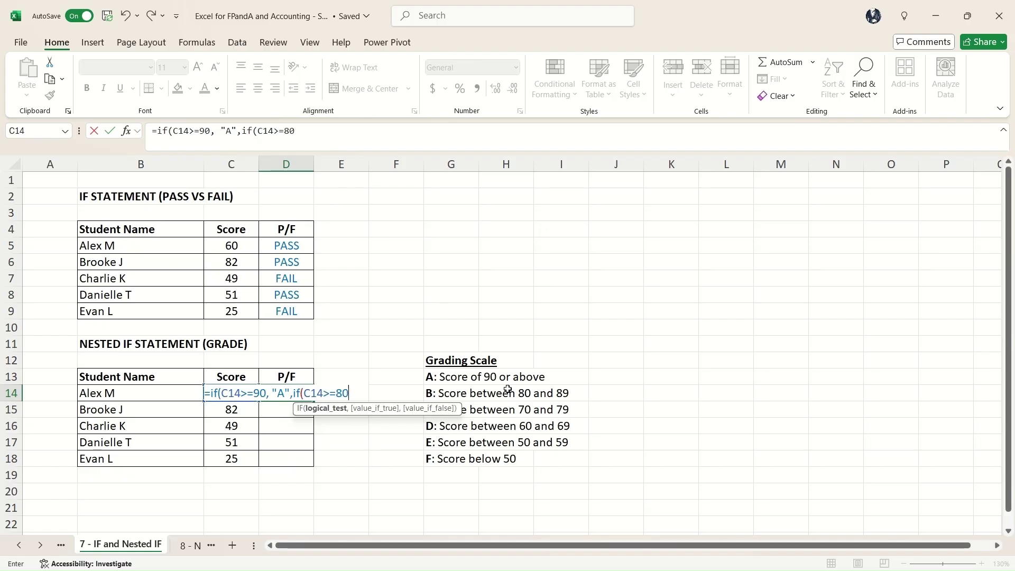
{"action": "type", "text": ","}
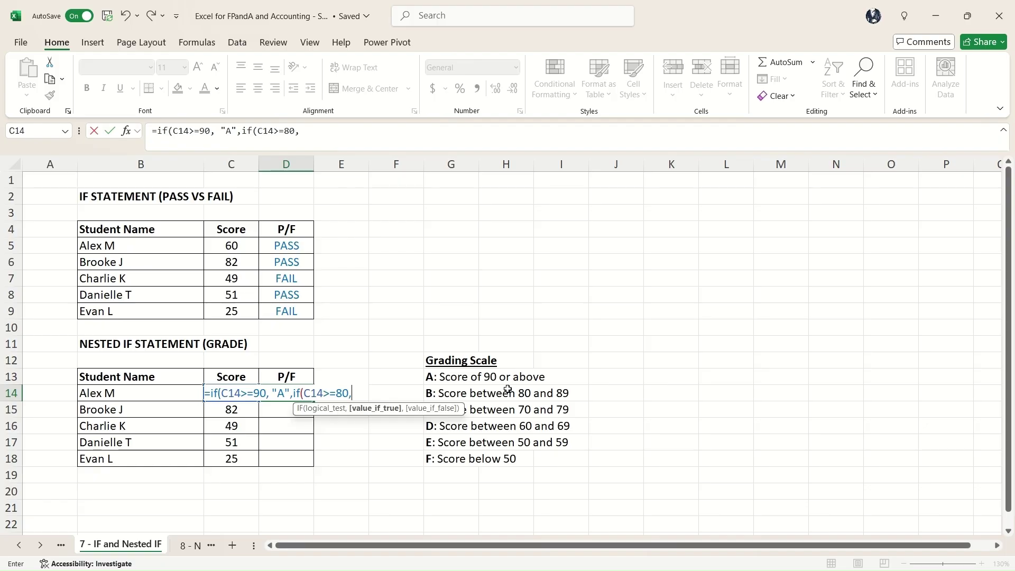
{"action": "type", "text": " \"B\""}
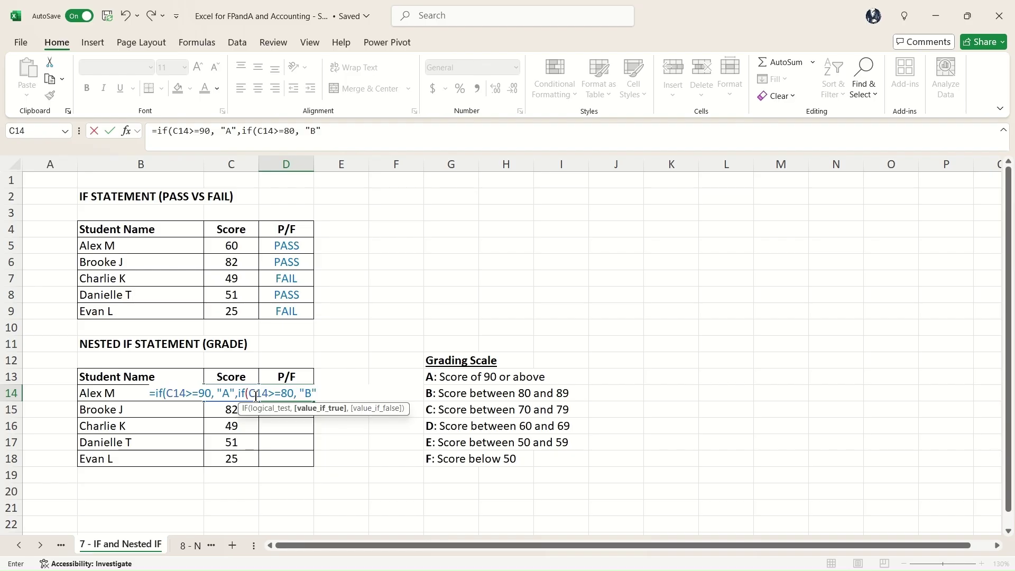
{"action": "type", "text": ","}
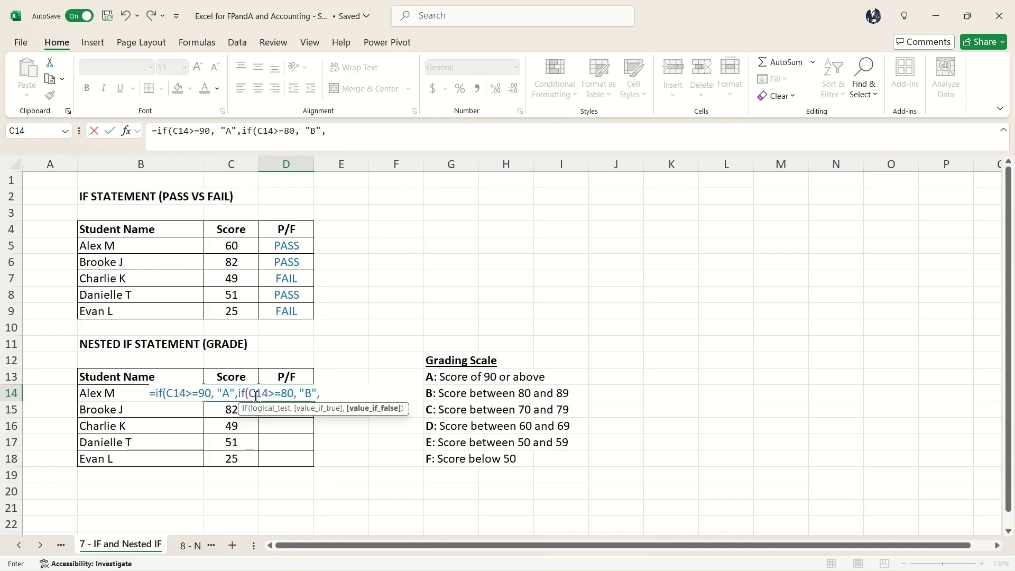
Nest a third IF in the D14 formula that returns "C" when C14>=70
{"action": "type", "text": " if("}
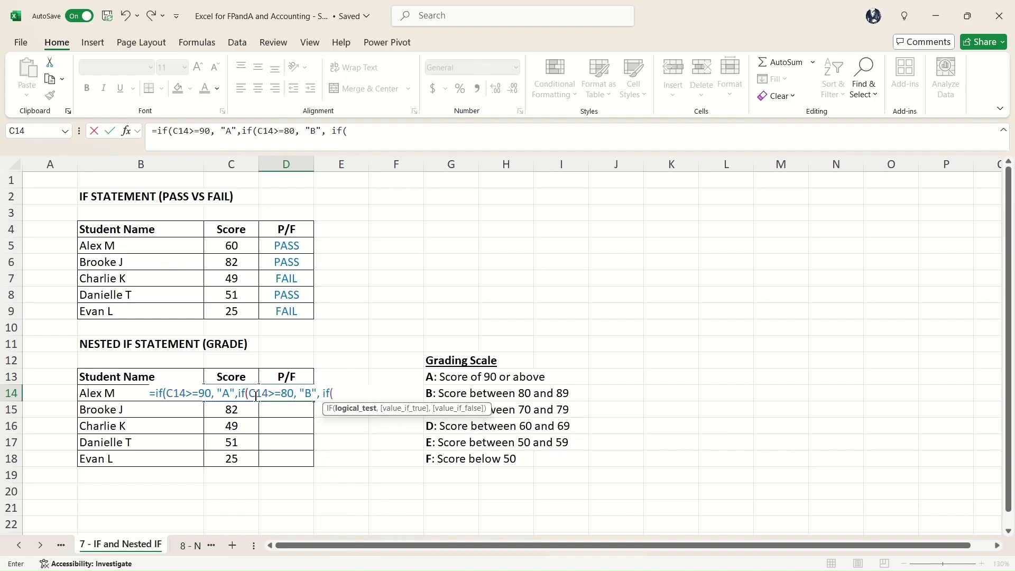
{"action": "left_click", "coordinate": [256, 396]}
{"action": "type", "text": ">=7"}
{"action": "type", "text": "0, \"C\""}
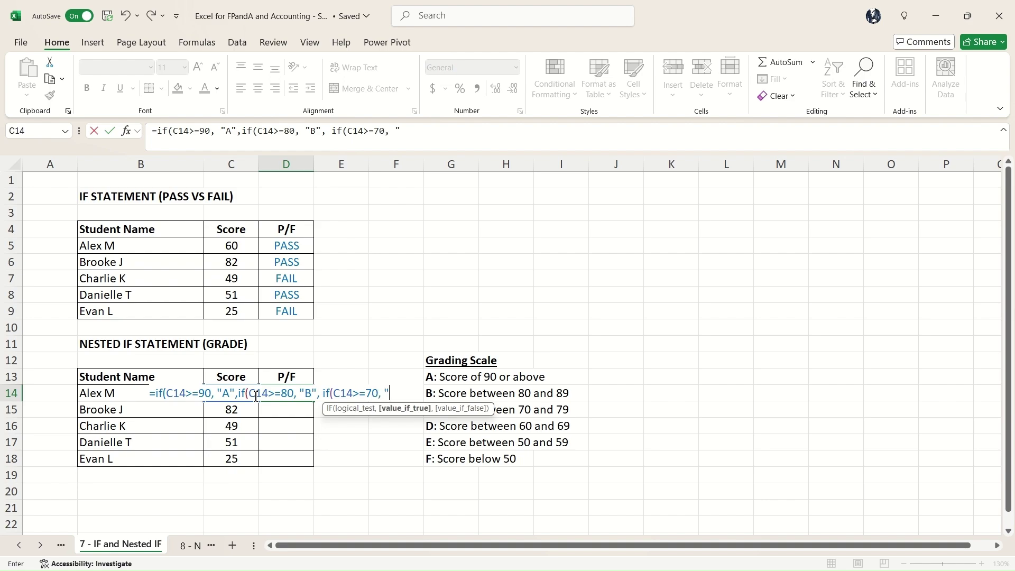
{"action": "type", "text": ","}
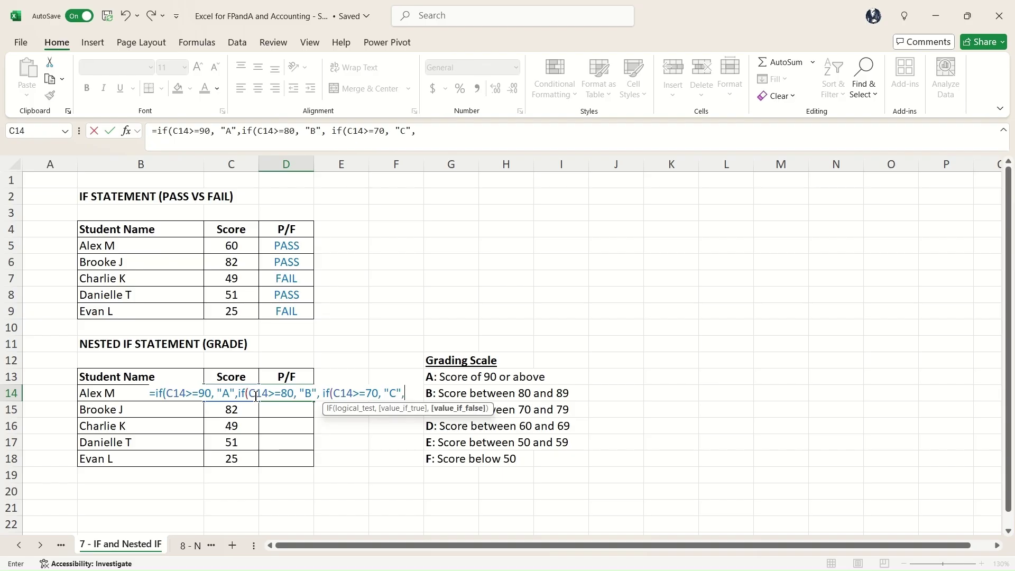
Complete the D14 formula with nested IFs returning "D" when C14>=60, "E" when C14>=50 and otherwise "F", closing all five parentheses
{"action": "type", "text": "if(C14>=60, \"D\", if(C14>=50, \"E\","}
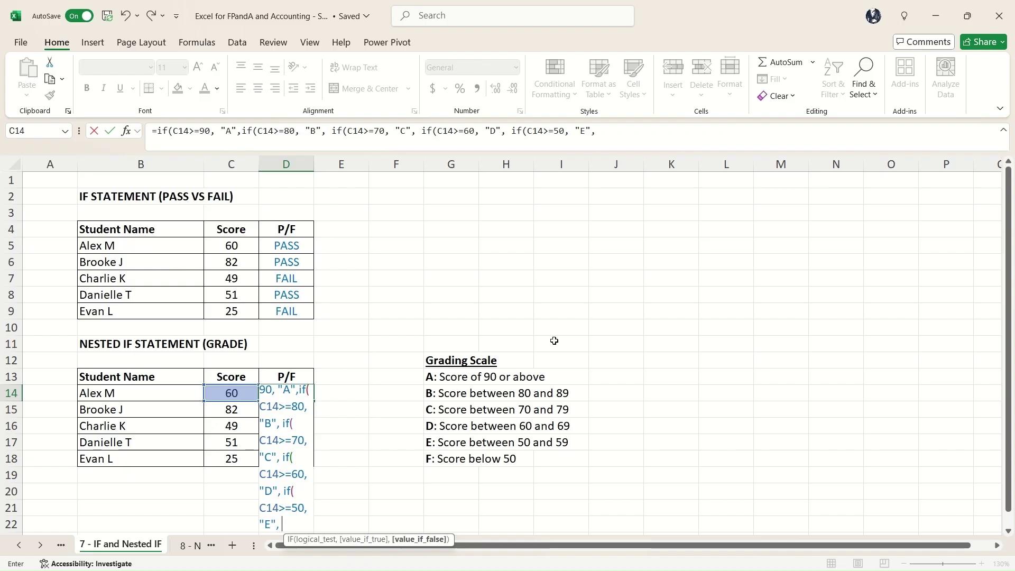
{"action": "left_click", "coordinate": [612, 146]}
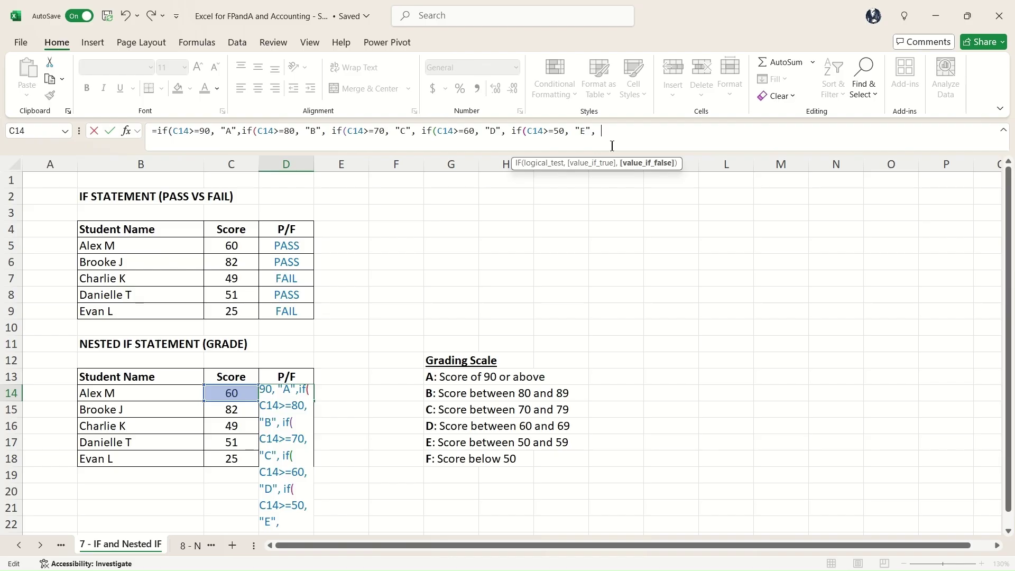
{"action": "type", "text": "\"F)"}
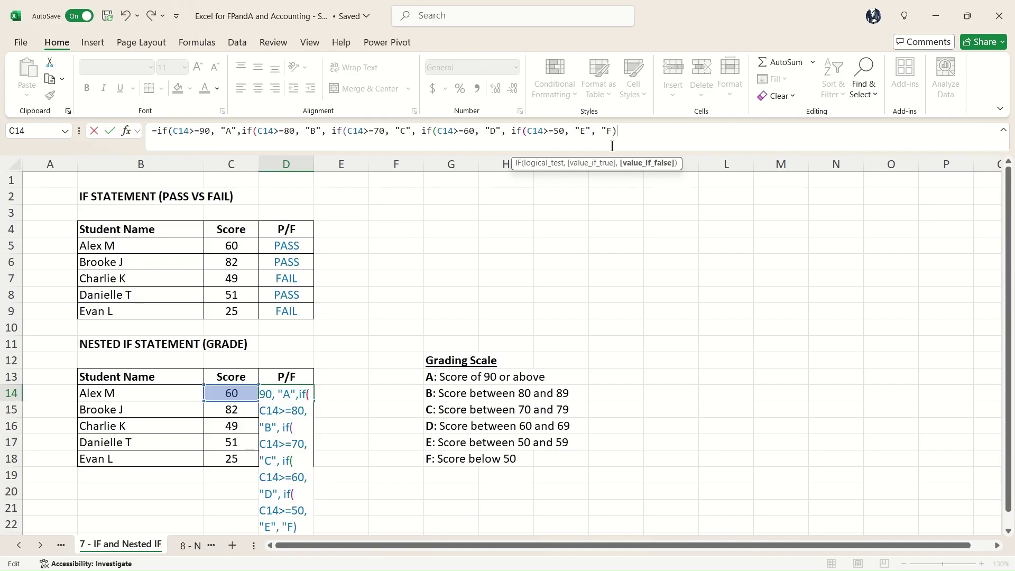
{"action": "left_click", "coordinate": [612, 145]}
{"action": "type", "text": "\""}
{"action": "type", "text": "\""}
{"action": "left_click", "coordinate": [631, 136]}
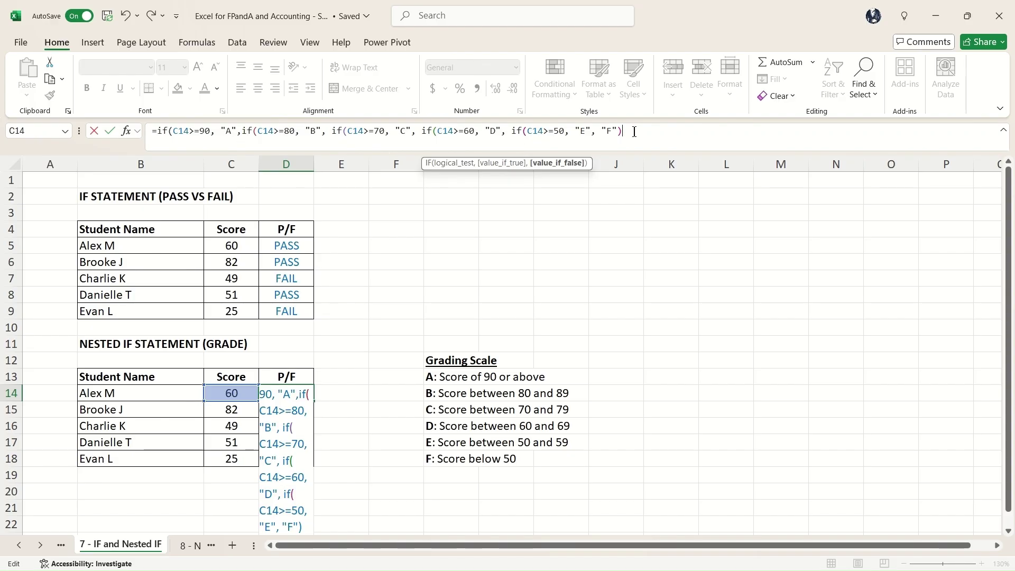
{"action": "type", "text": "))"}
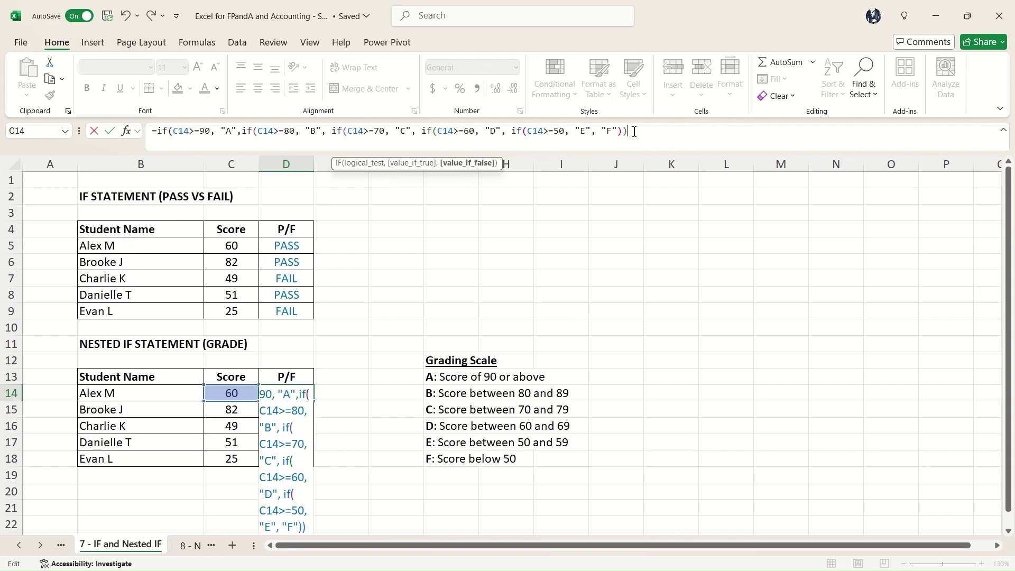
{"action": "type", "text": "))"}
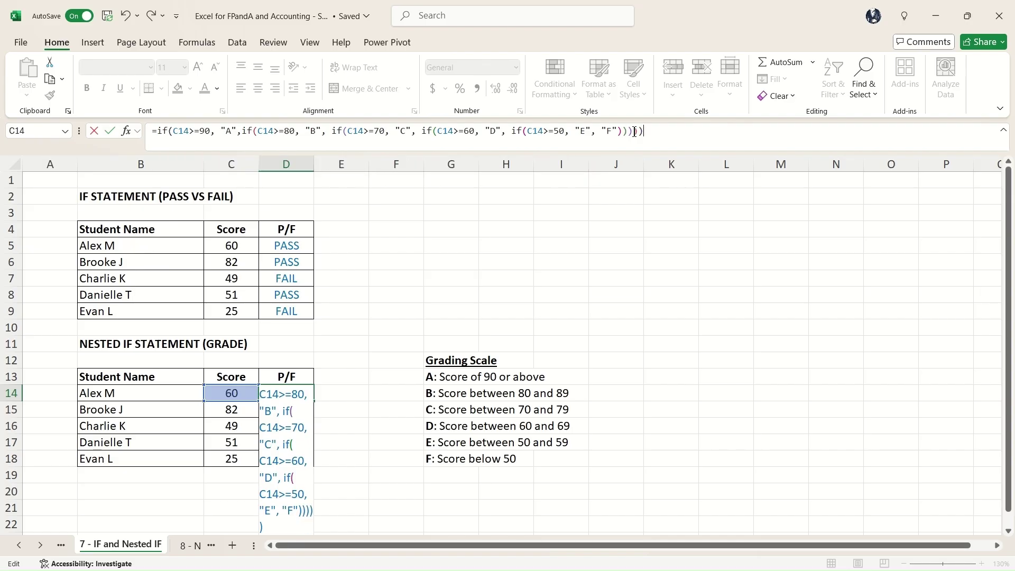
{"action": "key", "text": "ctrl+Return"}
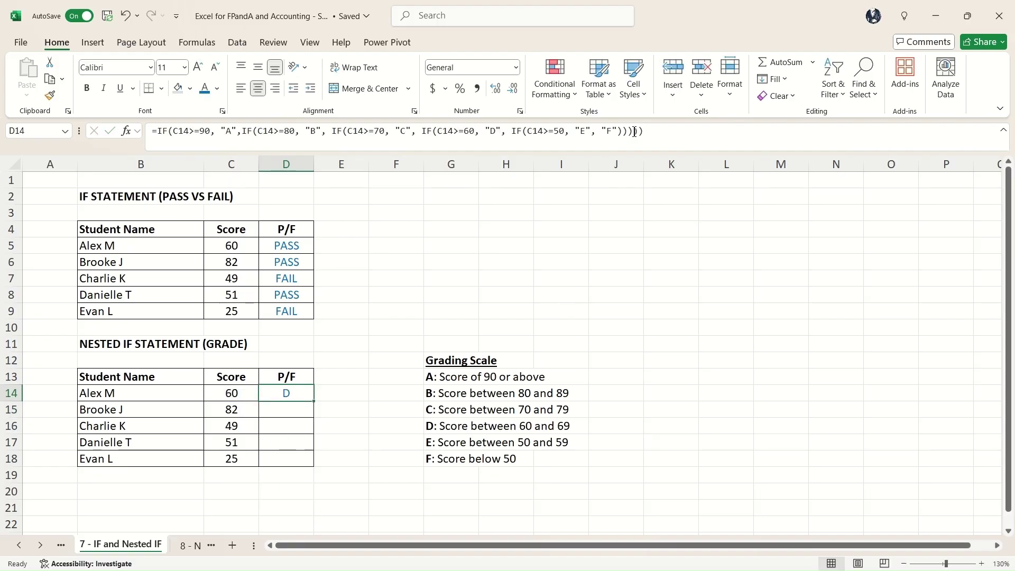
Copy the nested IF grade formula from D14 down through D18
{"action": "key", "text": "ctrl+c"}
{"action": "key", "text": "shift+Down"}
{"action": "key", "text": "shift+Down"}
{"action": "key", "text": "shift+Down"}
{"action": "key", "text": "shift+Down"}
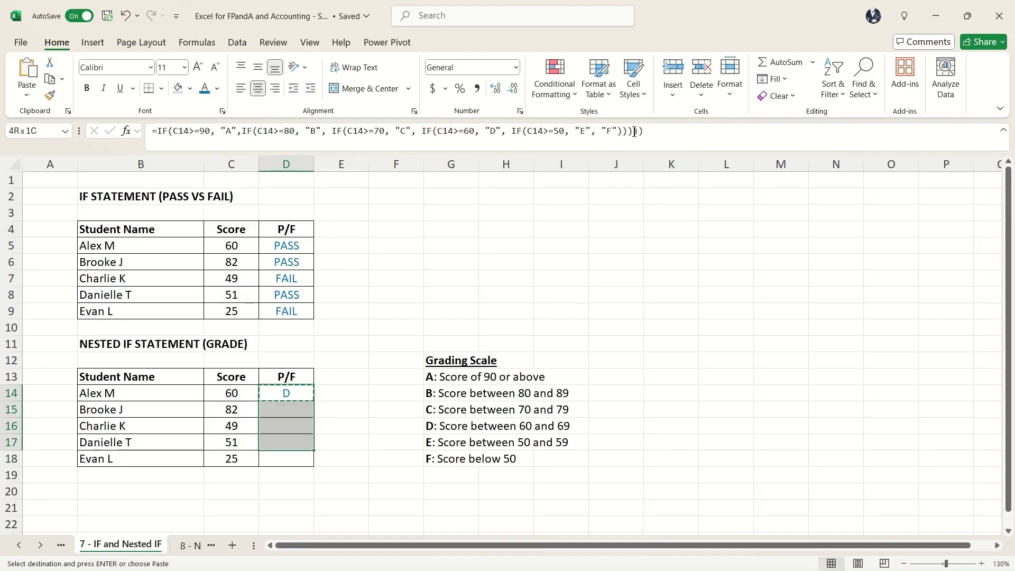
{"action": "key", "text": "ctrl+v"}
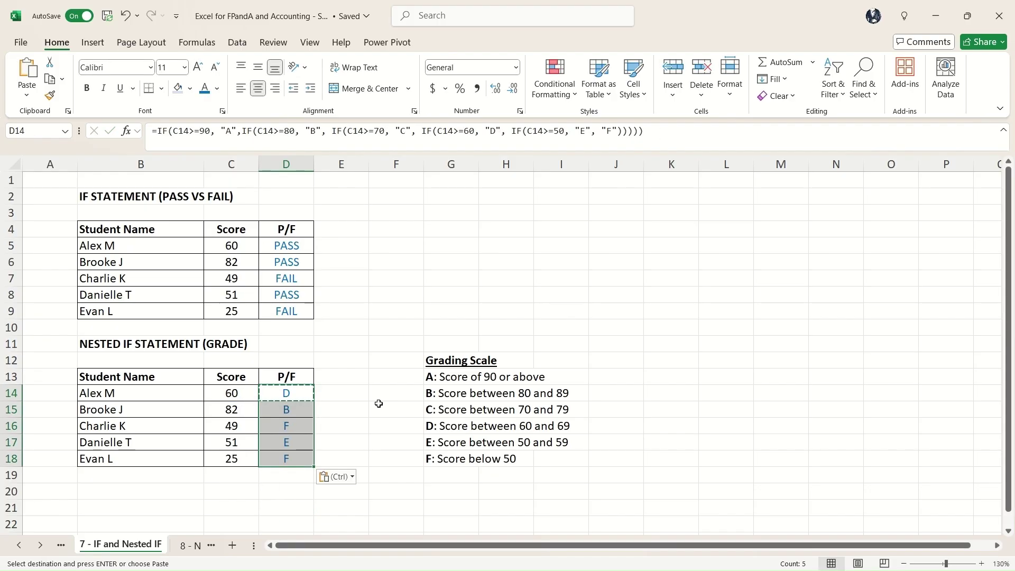
{"action": "key", "text": "Down"}
{"action": "key", "text": "Down"}
{"action": "key", "text": "Down"}
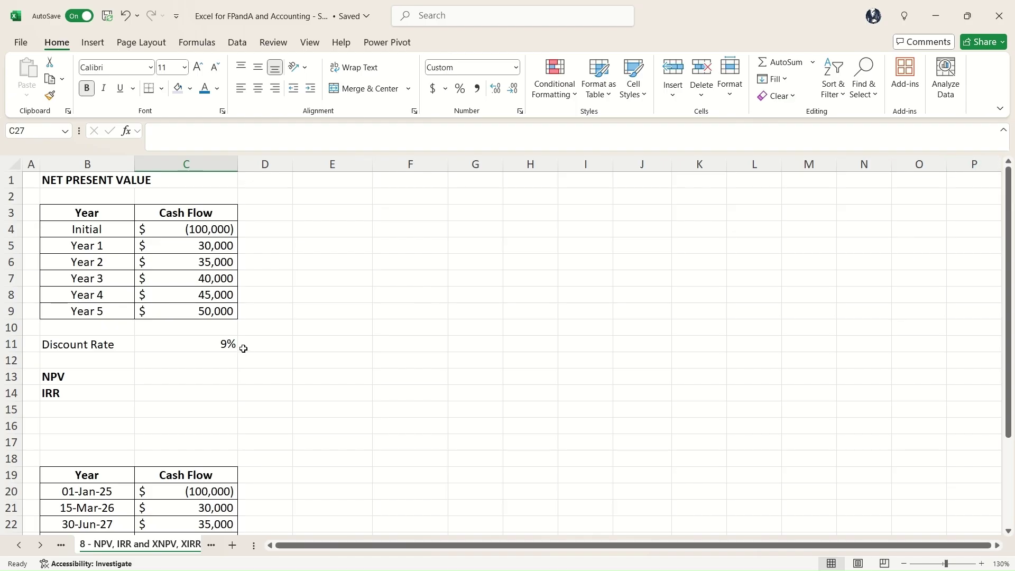
Enter the formula =NPV(C11,C5:C9) in cell C13 of the 8 - NPV, IRR and XNPV, XIRR sheet
{"action": "left_click", "coordinate": [231, 376]}
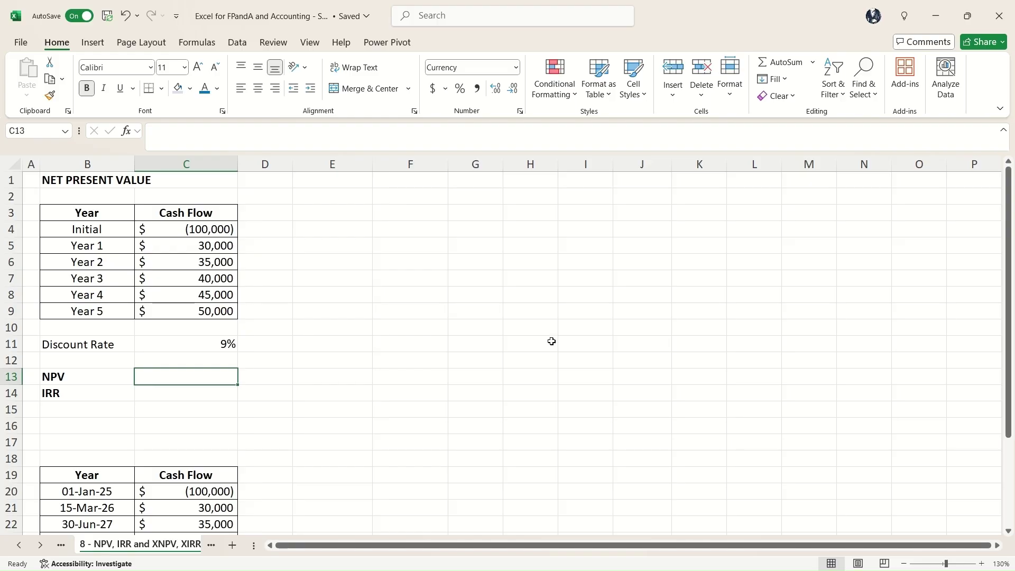
{"action": "type", "text": "="}
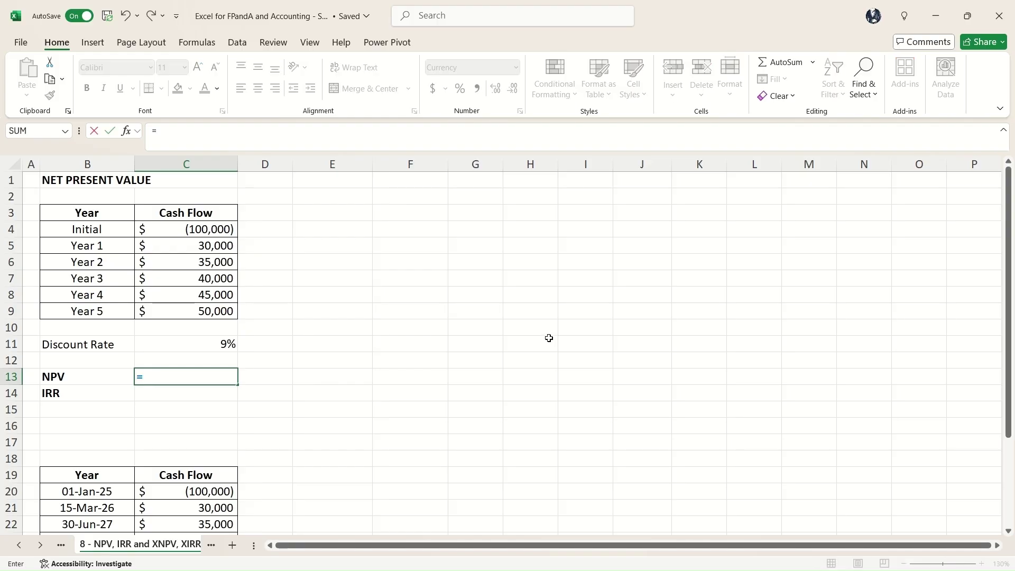
{"action": "type", "text": "NPV("}
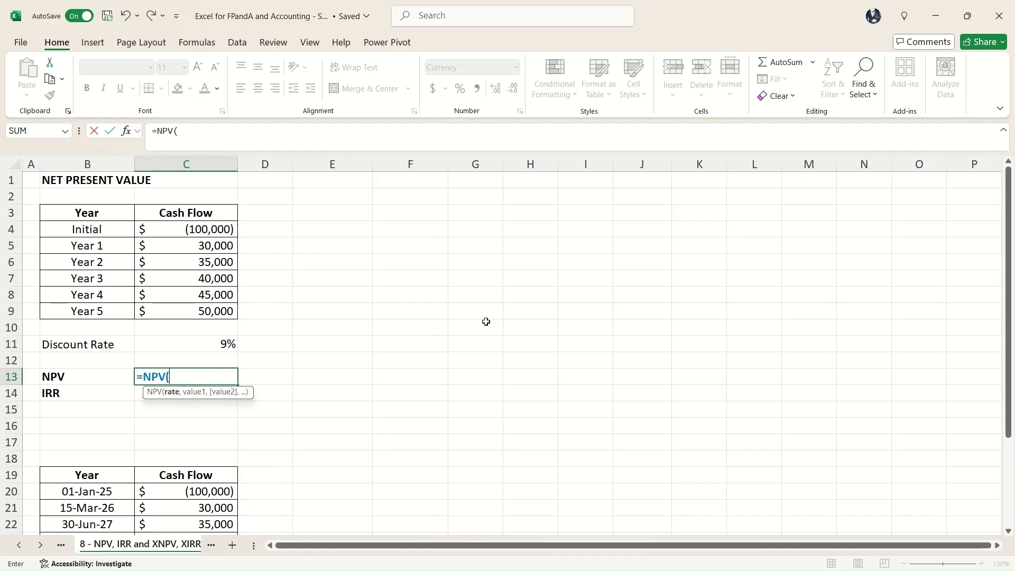
{"action": "left_click", "coordinate": [222, 342]}
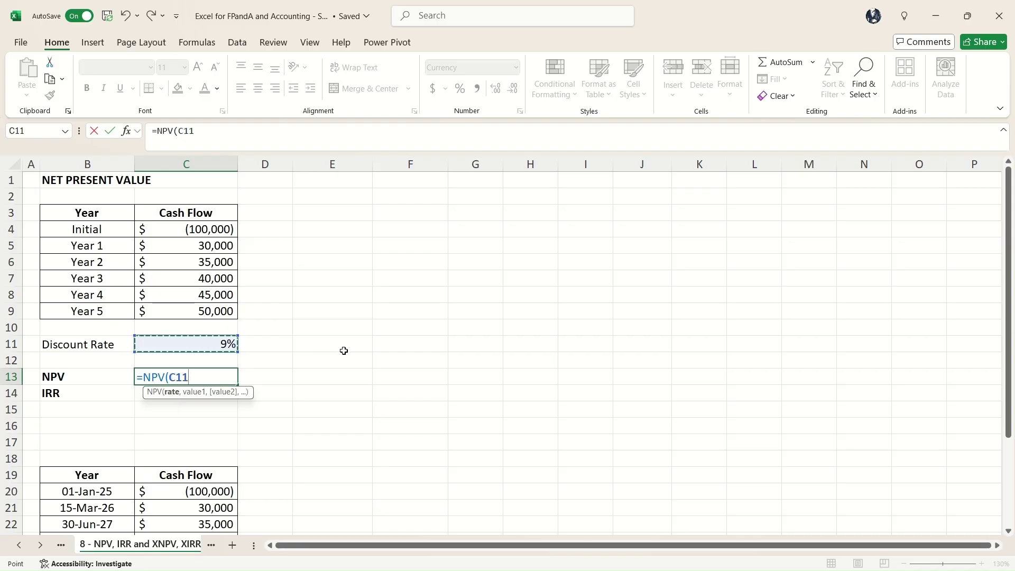
{"action": "type", "text": ","}
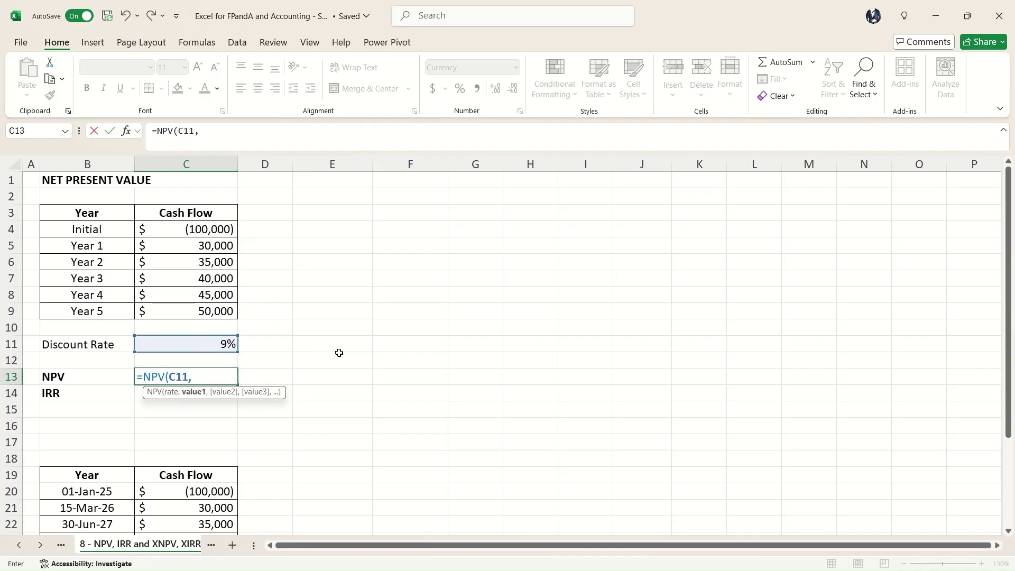
{"action": "left_click_drag", "start_coordinate": [205, 245], "coordinate": [205, 309]}
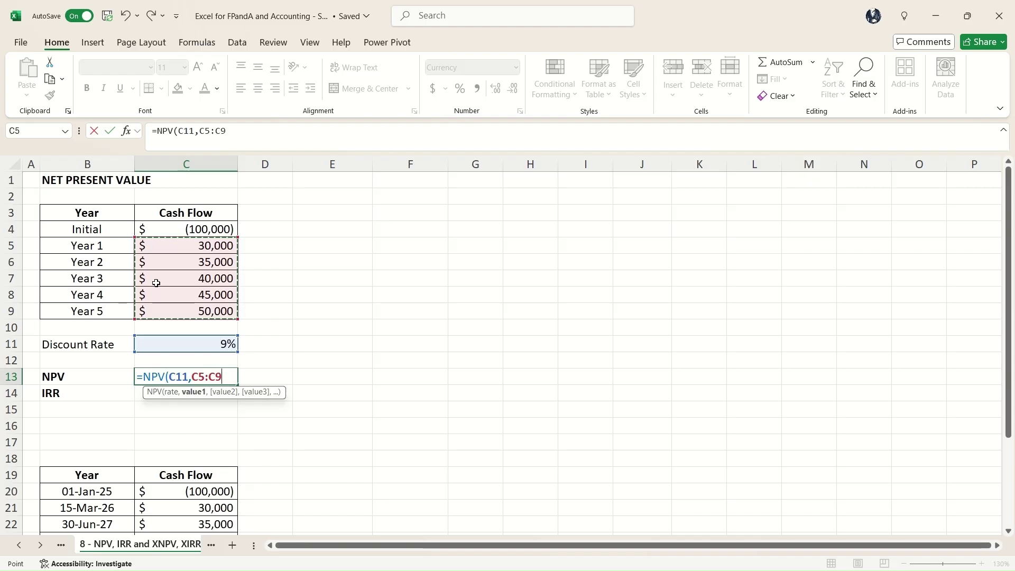
{"action": "type", "text": ")"}
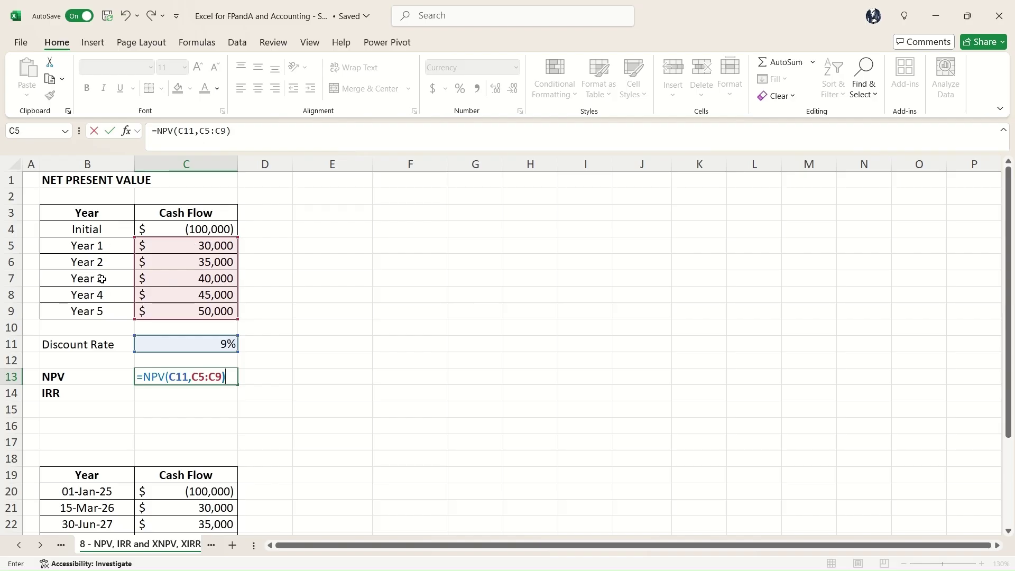
{"action": "key", "text": "Return"}
{"action": "key", "text": "Up"}
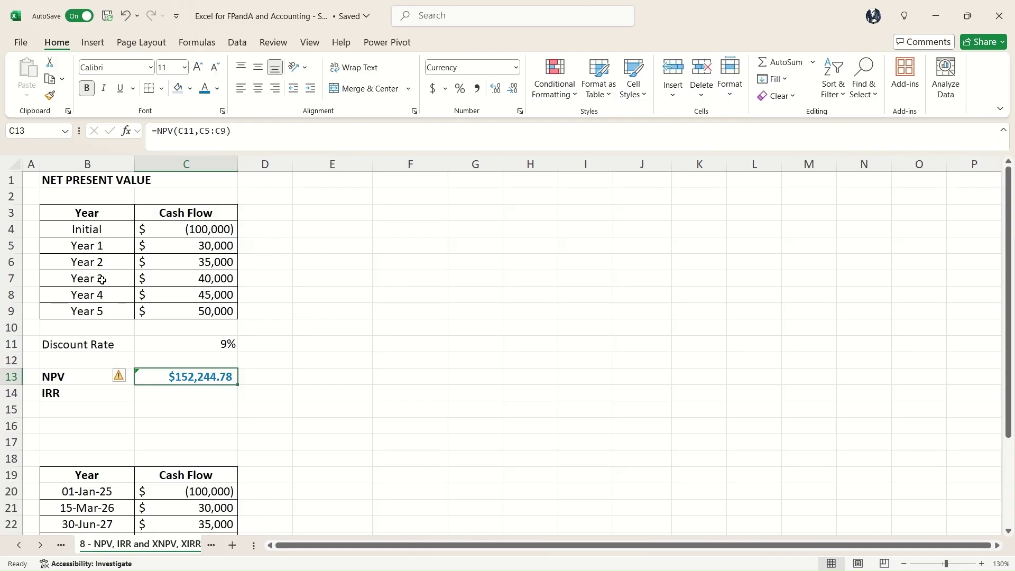
Add the initial cash flow to the NPV formula in C13, making it =NPV(C11,C5:C9)+C4
{"action": "left_click_drag", "start_coordinate": [170, 249], "coordinate": [170, 312]}
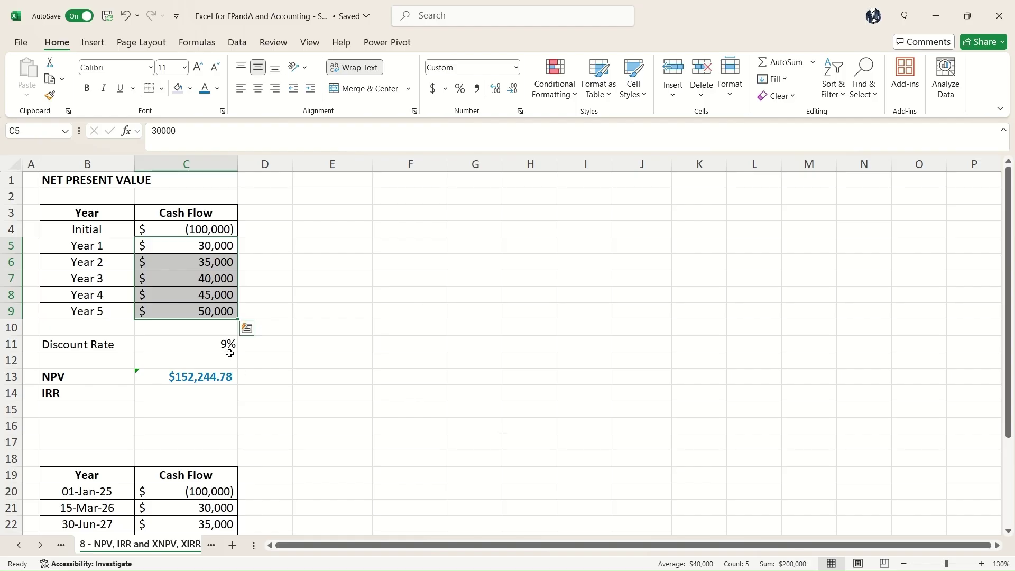
{"action": "left_click", "coordinate": [216, 380]}
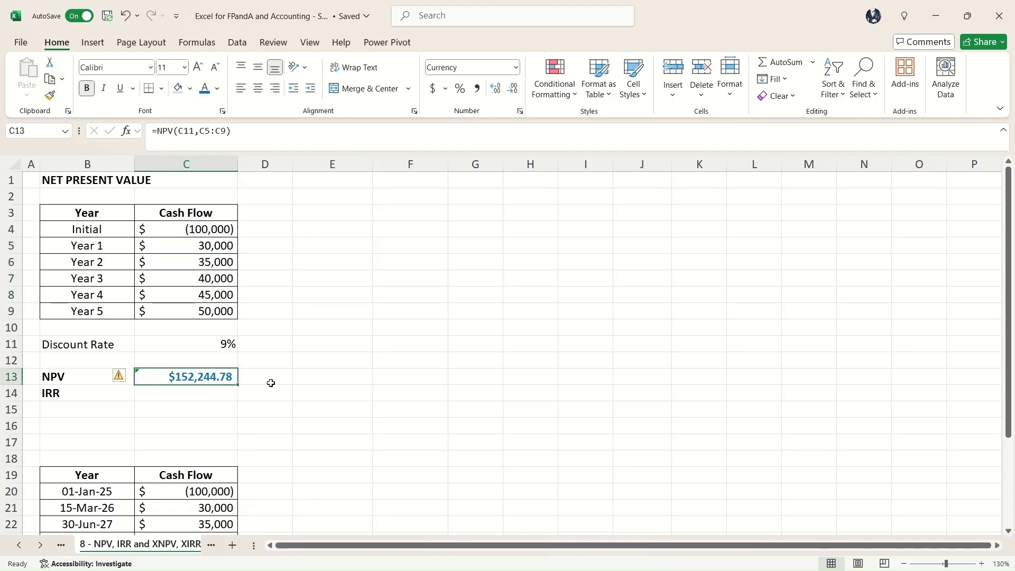
{"action": "key", "text": "F2"}
{"action": "type", "text": "+"}
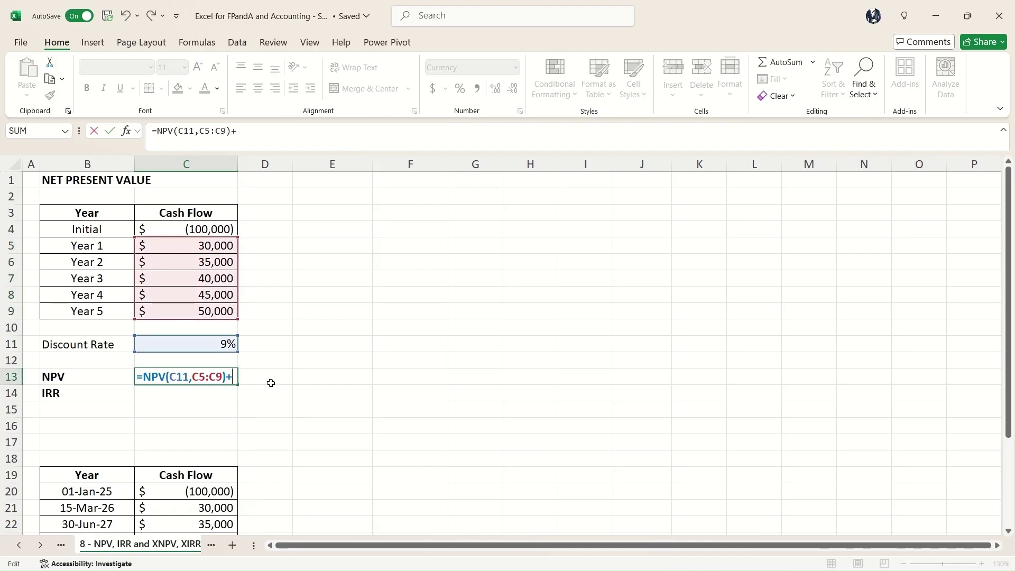
{"action": "left_click", "coordinate": [204, 228]}
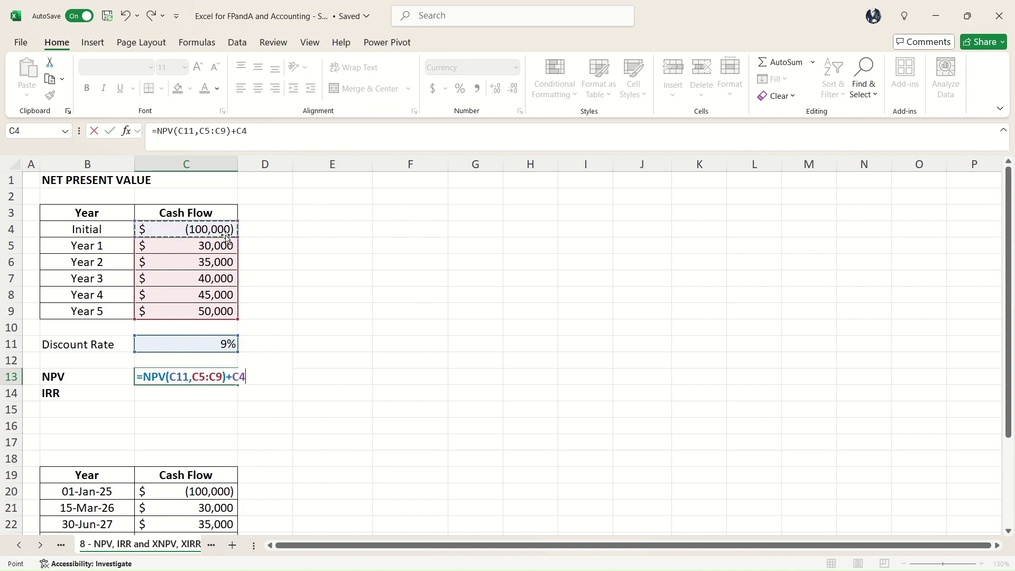
{"action": "key", "text": "ctrl+Return"}
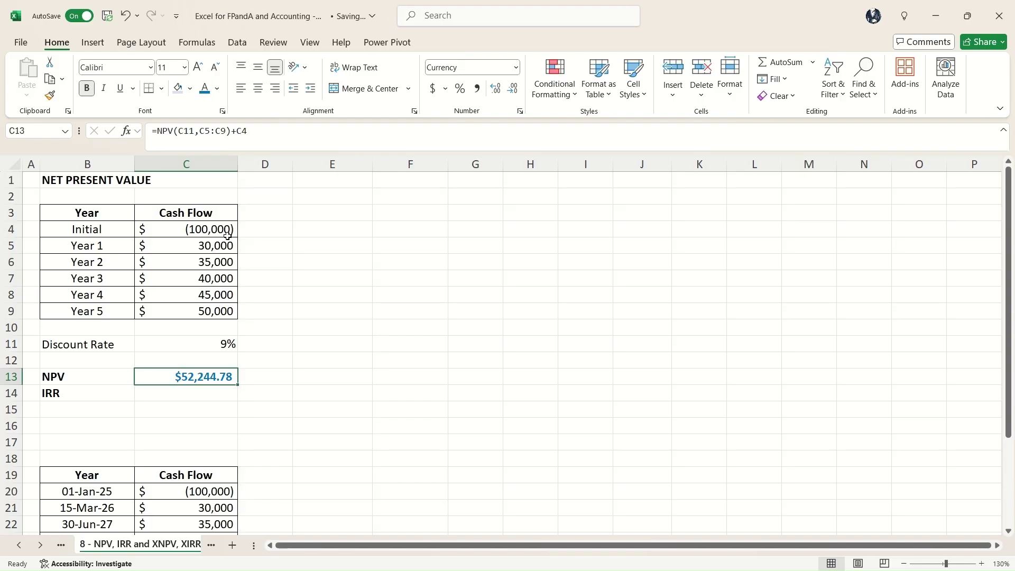
Enter the formula =IRR(C4:C9) in cell C14 to calculate the internal rate of return
{"action": "key", "text": "Down"}
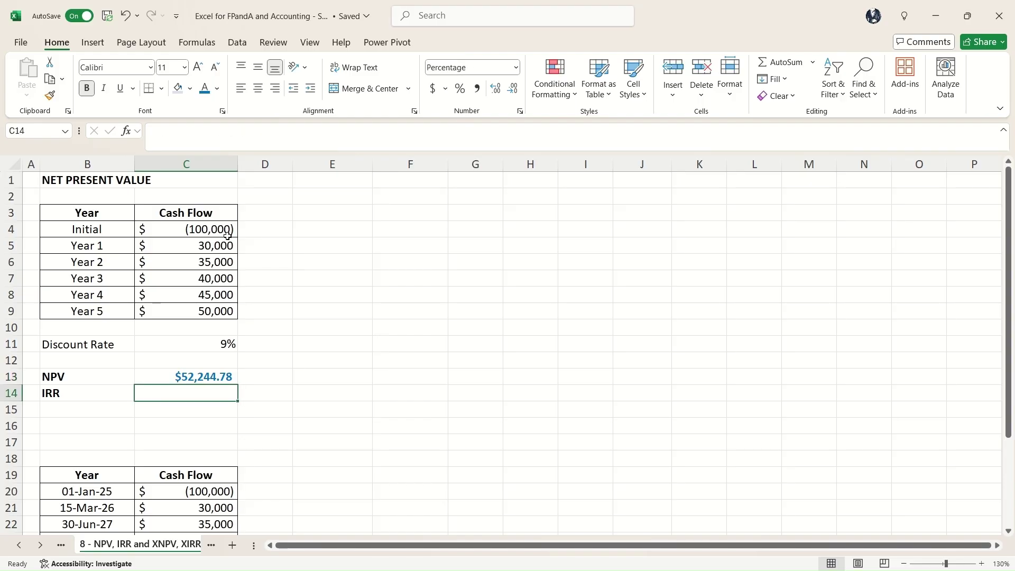
{"action": "key", "text": "Up"}
{"action": "key", "text": "Down"}
{"action": "type", "text": "=IRR("}
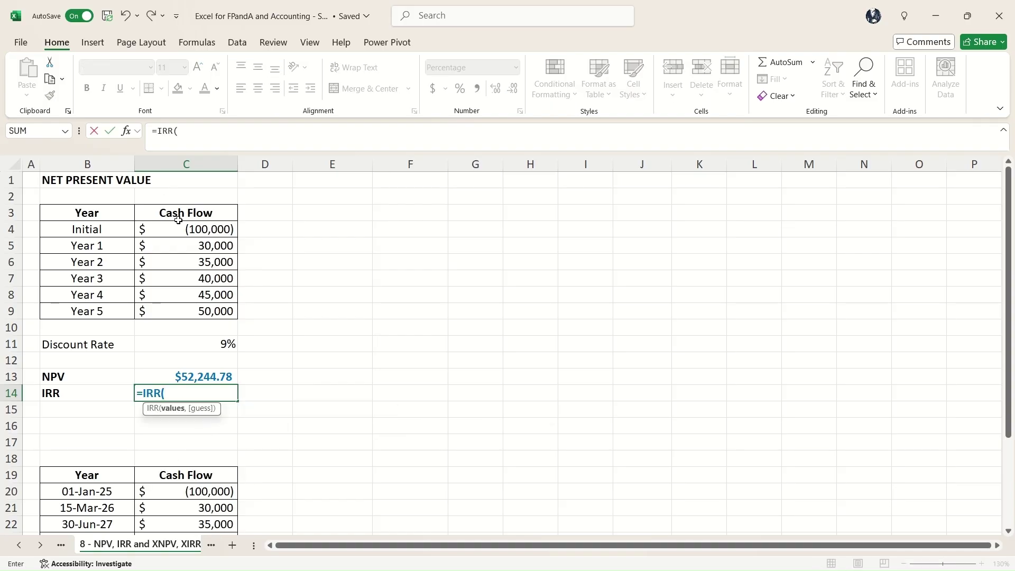
{"action": "left_click_drag", "start_coordinate": [179, 229], "coordinate": [180, 307]}
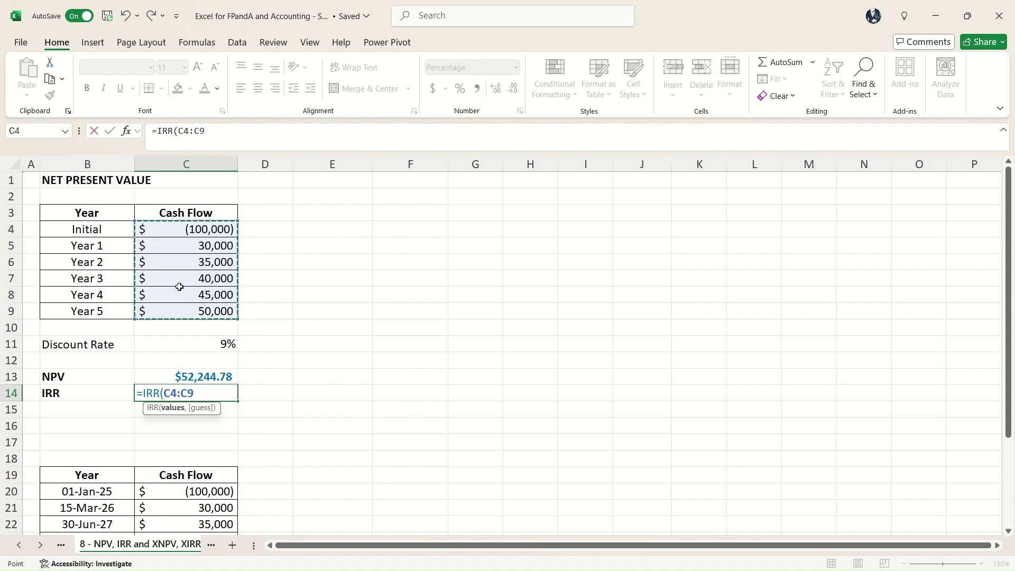
{"action": "type", "text": ")"}
{"action": "key", "text": "Return"}
{"action": "key", "text": "Up"}
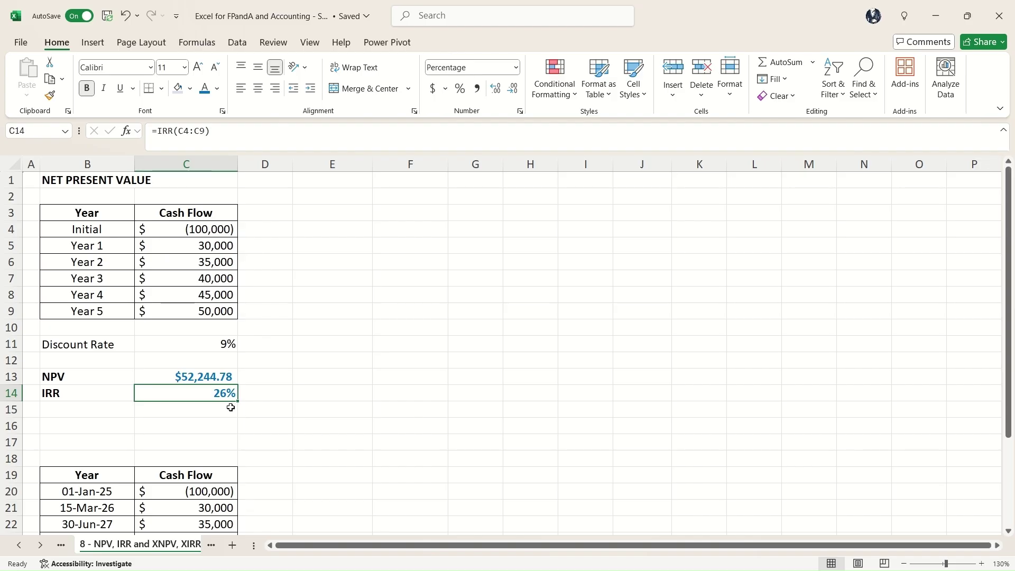
Review the IRR in C14 against the cash flows in C4:C9, the discount rate in C11 and the NPV in C13
{"action": "left_click_drag", "start_coordinate": [217, 229], "coordinate": [233, 311]}
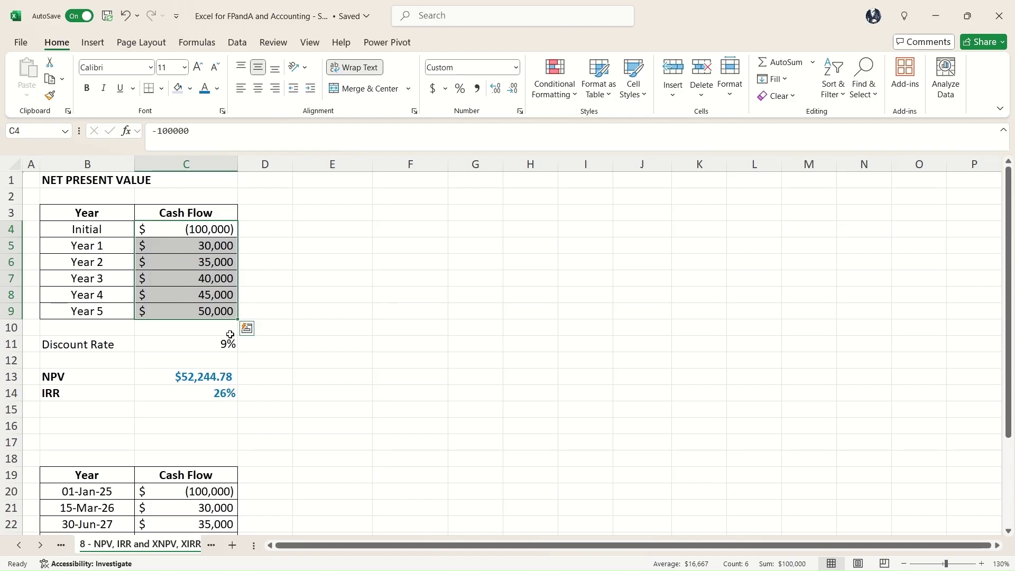
{"action": "left_click", "coordinate": [219, 394]}
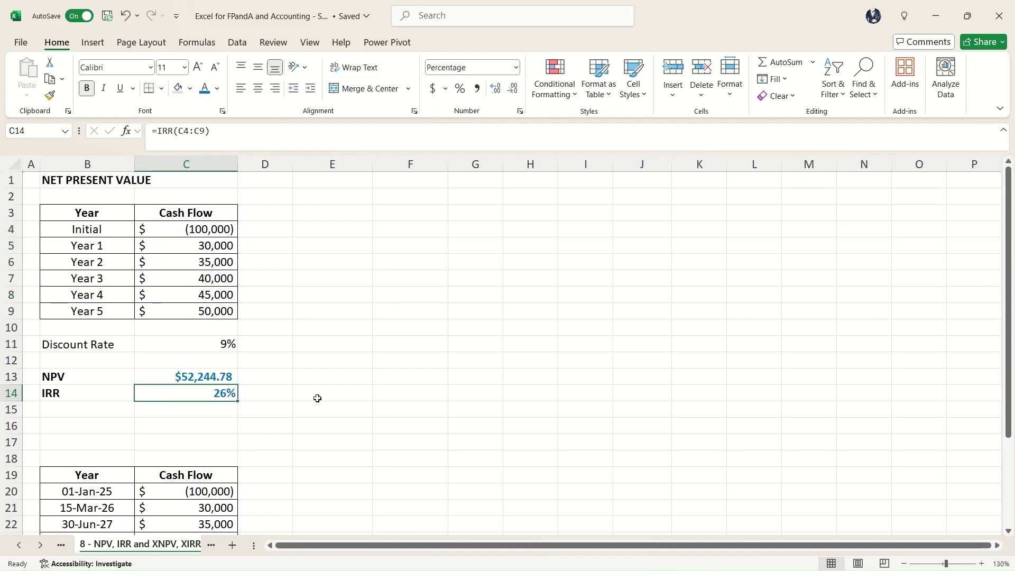
{"action": "left_click", "coordinate": [226, 343]}
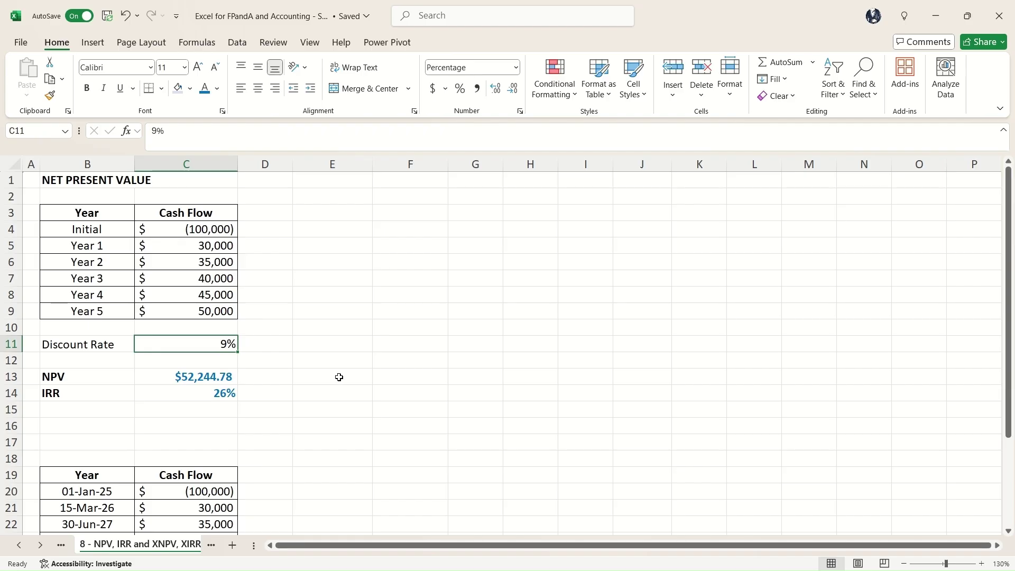
{"action": "left_click", "coordinate": [220, 396]}
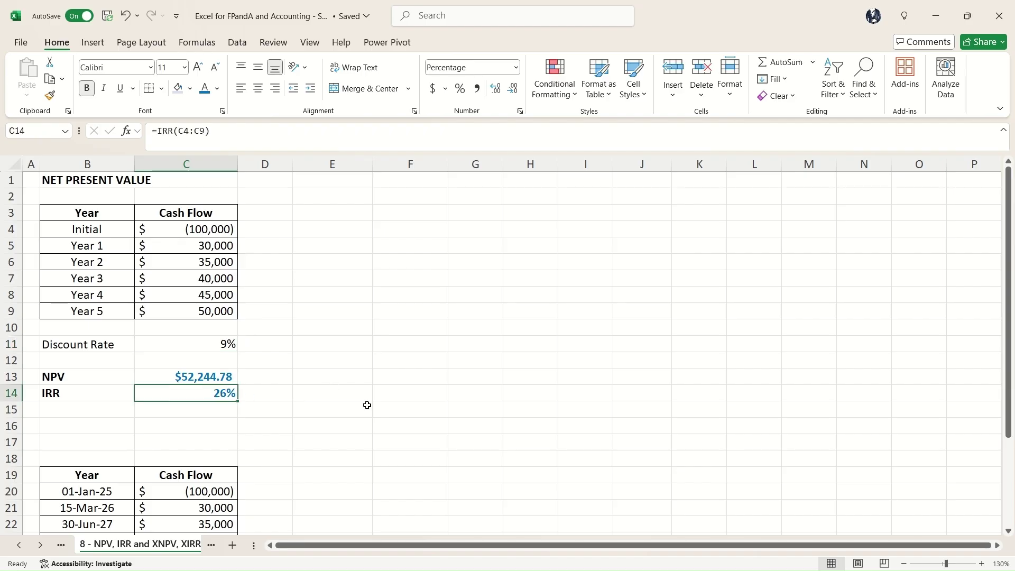
{"action": "left_click", "coordinate": [237, 377]}
{"action": "key", "text": "Down"}
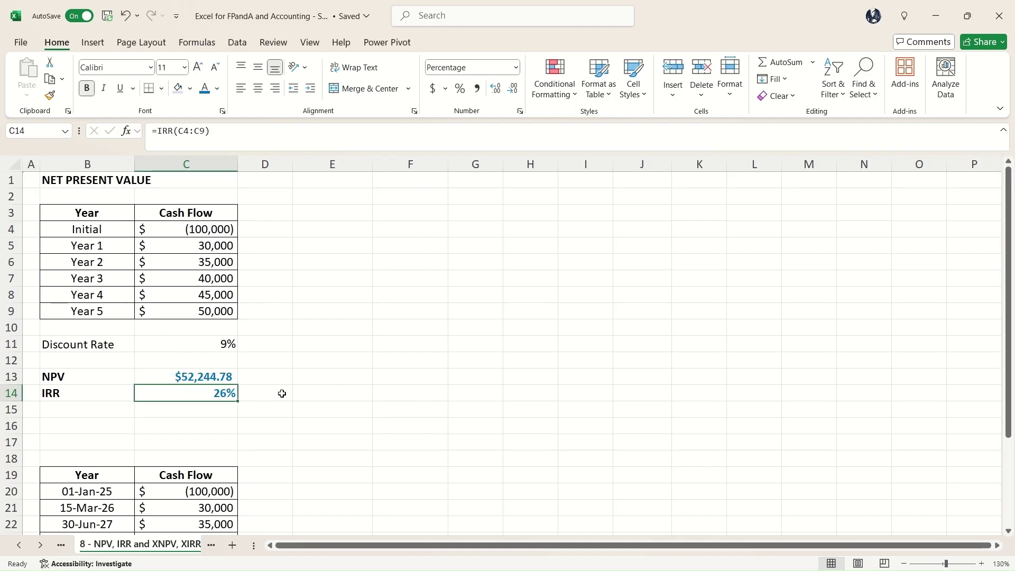
Review the cash flows in C4:C9 alongside the discount rate in C11, the NPV in C13 and the IRR in C14
{"action": "left_click_drag", "start_coordinate": [204, 232], "coordinate": [233, 314]}
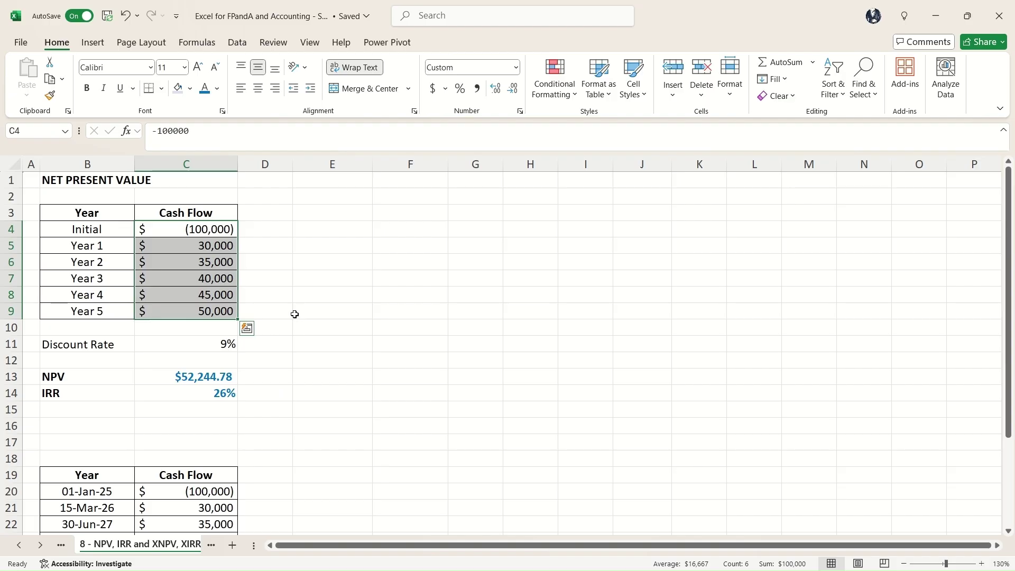
{"action": "left_click", "coordinate": [226, 393]}
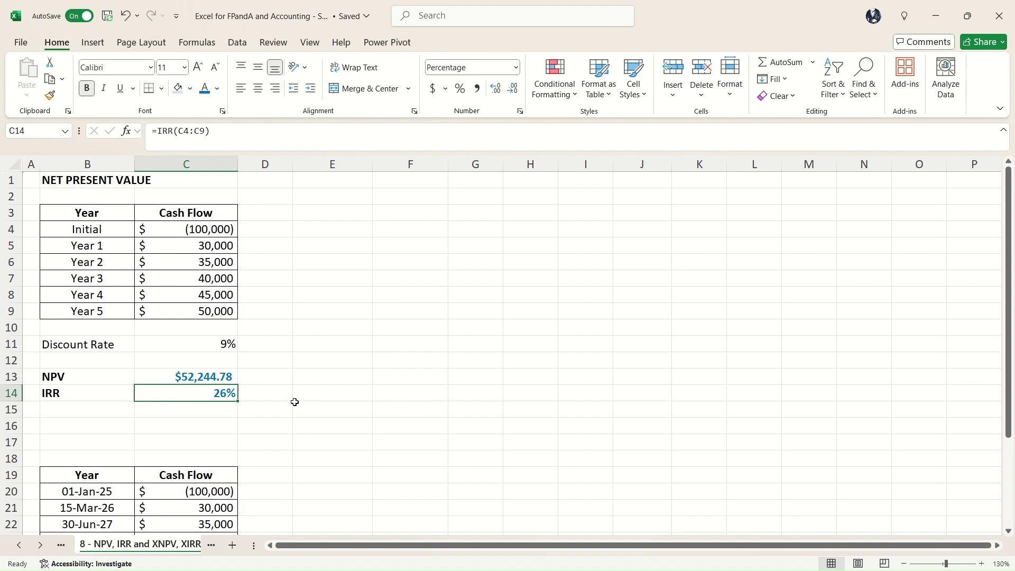
{"action": "left_click", "coordinate": [221, 344]}
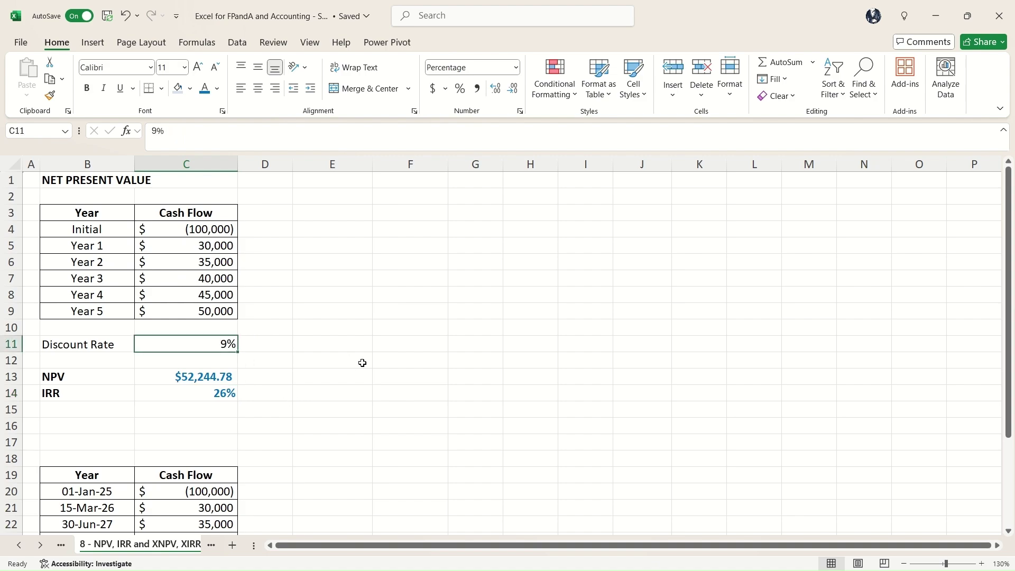
{"action": "key", "text": "Down"}
{"action": "key", "text": "Down"}
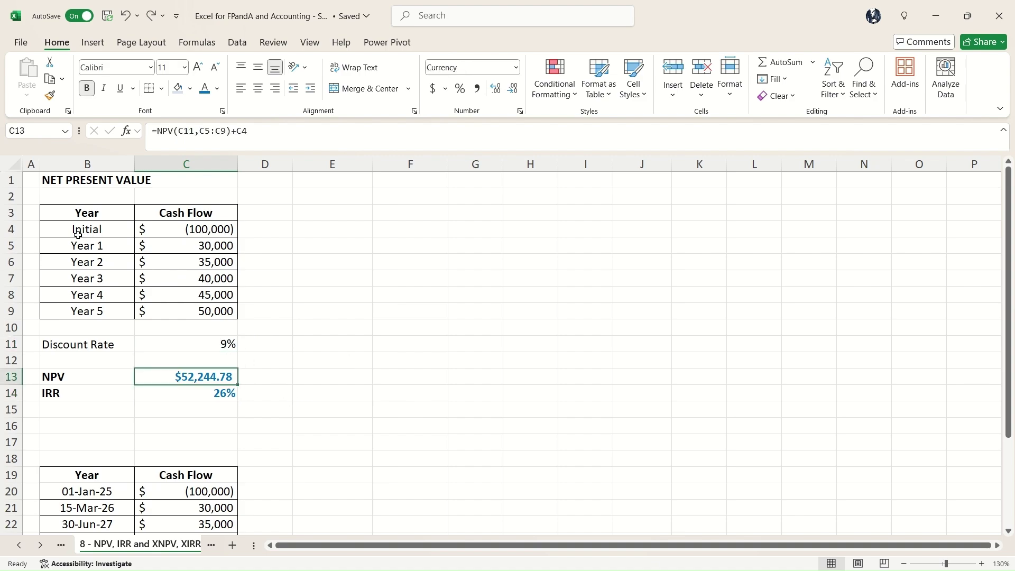
{"action": "left_click", "coordinate": [103, 249]}
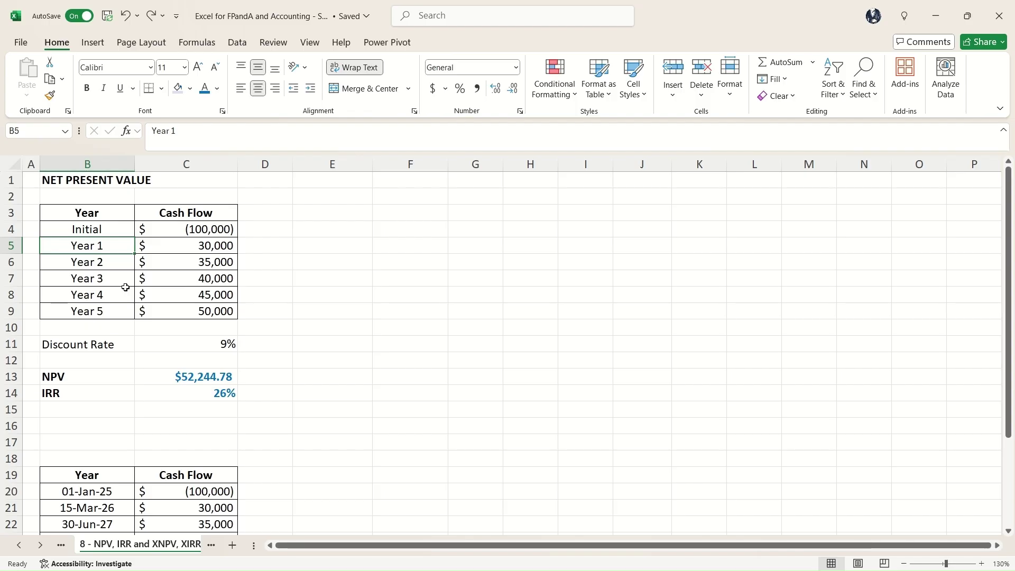
Examine the second cash flow table's irregular dates in B20:B25 and the XNPV and XIRR rows below it
{"action": "scroll", "coordinate": [125, 287], "scroll_direction": "down", "scroll_amount": 1}
{"action": "scroll", "coordinate": [125, 288], "scroll_direction": "down", "scroll_amount": 1}
{"action": "scroll", "coordinate": [125, 287], "scroll_direction": "up", "scroll_amount": 1}
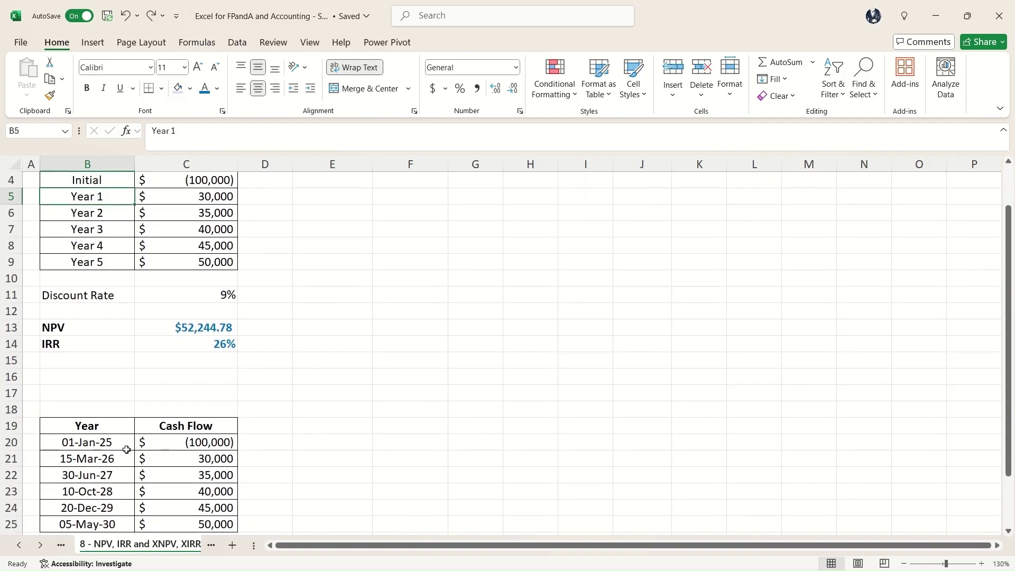
{"action": "scroll", "coordinate": [127, 450], "scroll_direction": "down", "scroll_amount": 1}
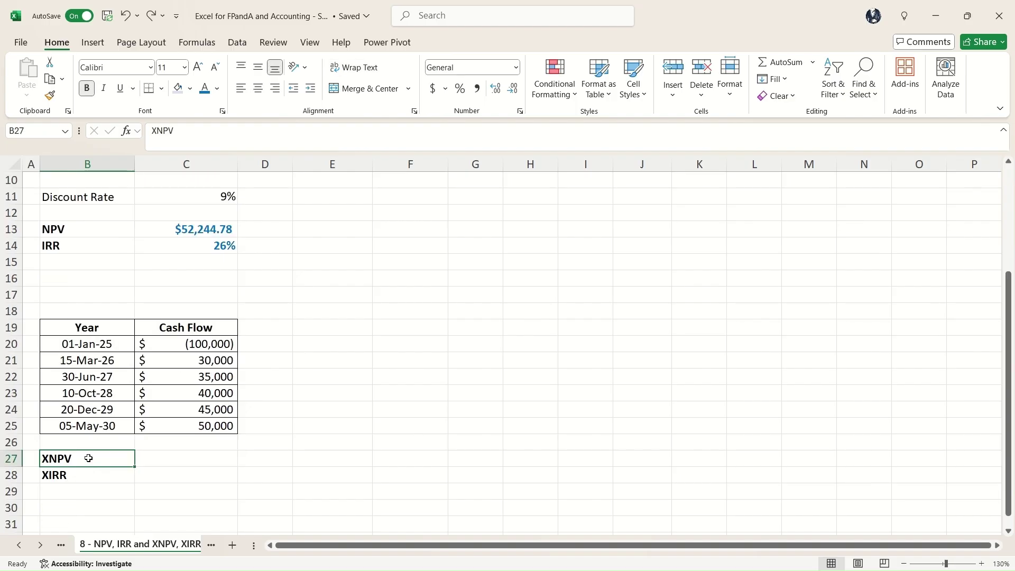
{"action": "left_click", "coordinate": [87, 479]}
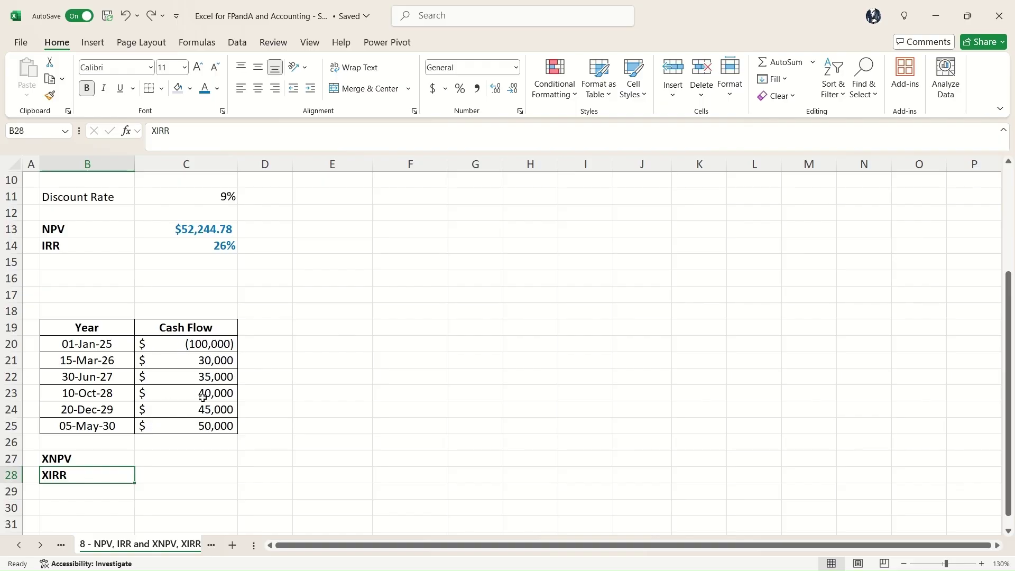
{"action": "left_click", "coordinate": [87, 345]}
{"action": "left_click", "coordinate": [104, 360]}
{"action": "left_click", "coordinate": [102, 379]}
{"action": "left_click", "coordinate": [102, 409]}
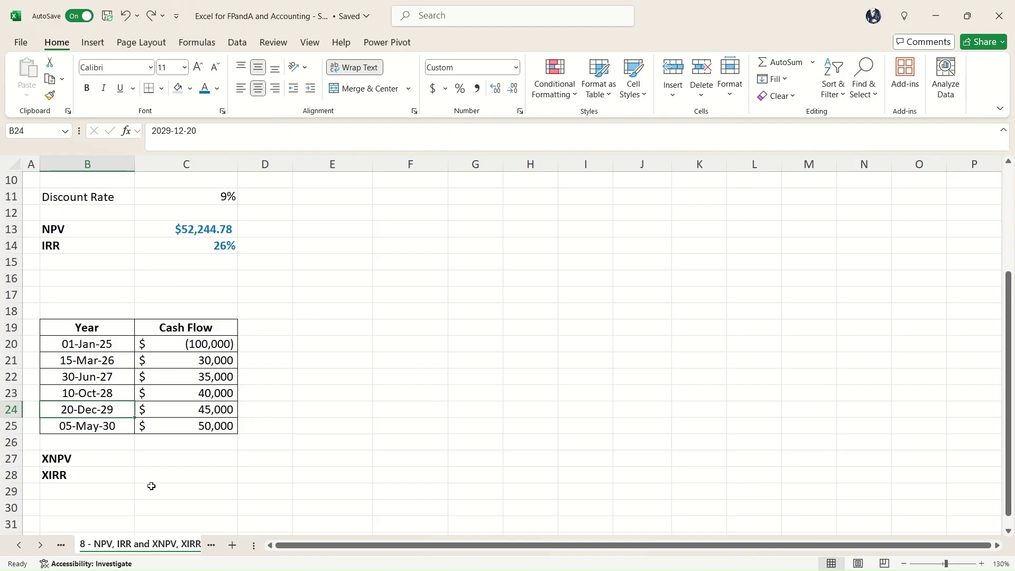
Enter the formula =XNPV(C11,C20:C25,B20:B25) in cell C27 and check it against the dates in column B
{"action": "left_click", "coordinate": [164, 461]}
{"action": "type", "text": "="}
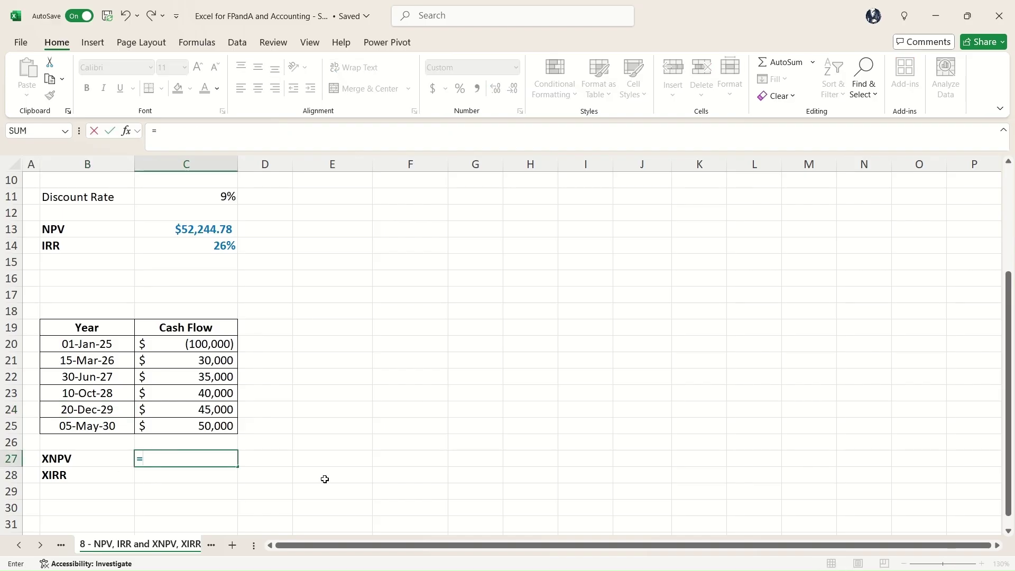
{"action": "type", "text": "XNPV"}
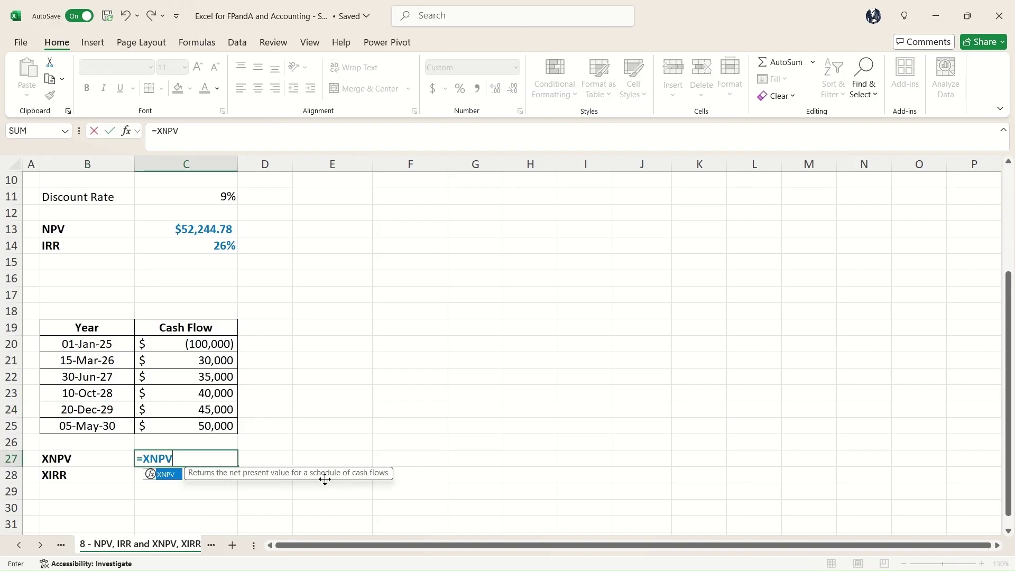
{"action": "type", "text": "("}
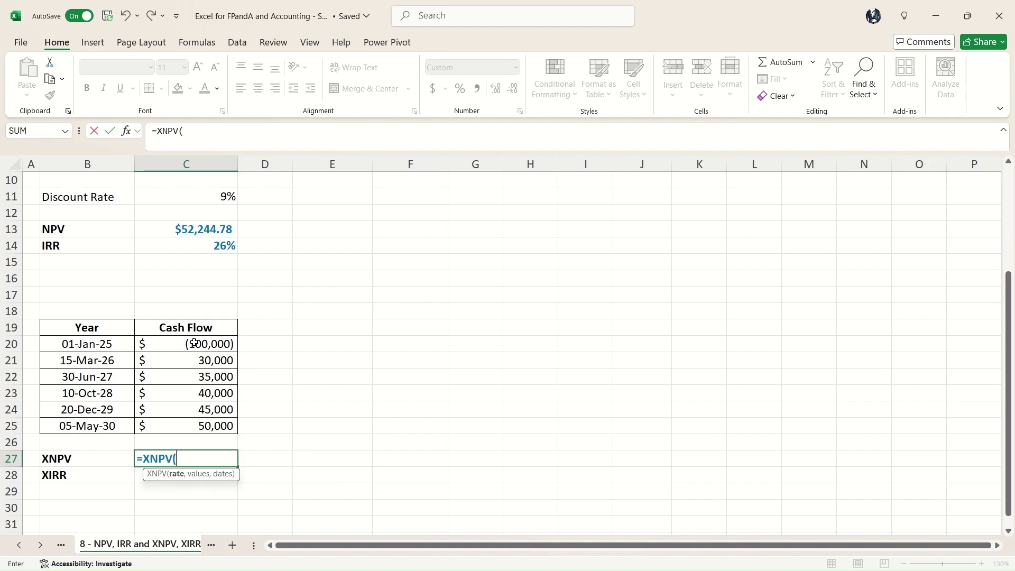
{"action": "left_click", "coordinate": [184, 203]}
{"action": "type", "text": ","}
{"action": "left_click_drag", "start_coordinate": [207, 342], "coordinate": [200, 419]}
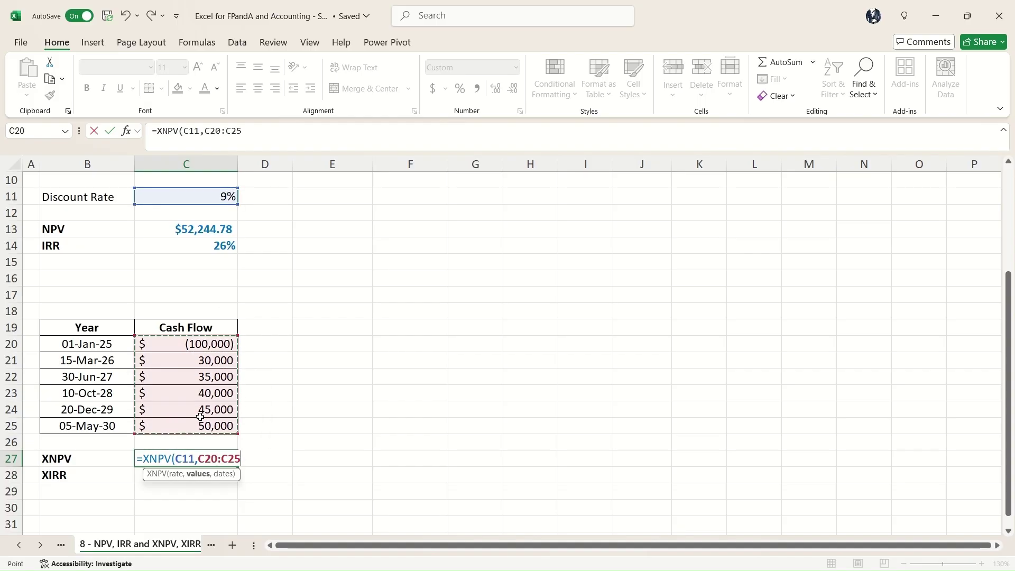
{"action": "type", "text": ","}
{"action": "left_click_drag", "start_coordinate": [95, 345], "coordinate": [91, 423]}
{"action": "type", "text": ")"}
{"action": "key", "text": "Return"}
{"action": "key", "text": "Up"}
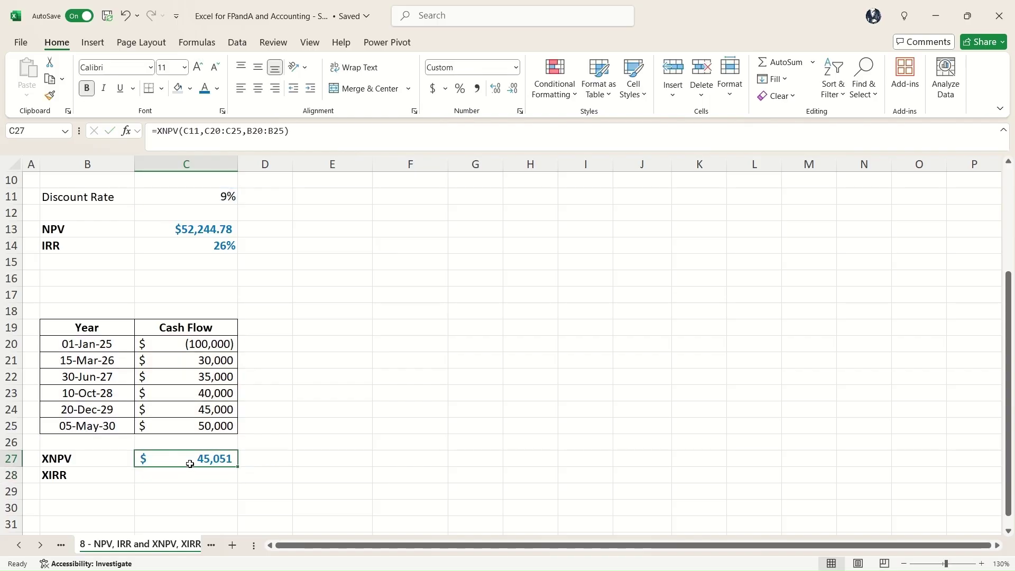
{"action": "left_click_drag", "start_coordinate": [84, 363], "coordinate": [85, 411]}
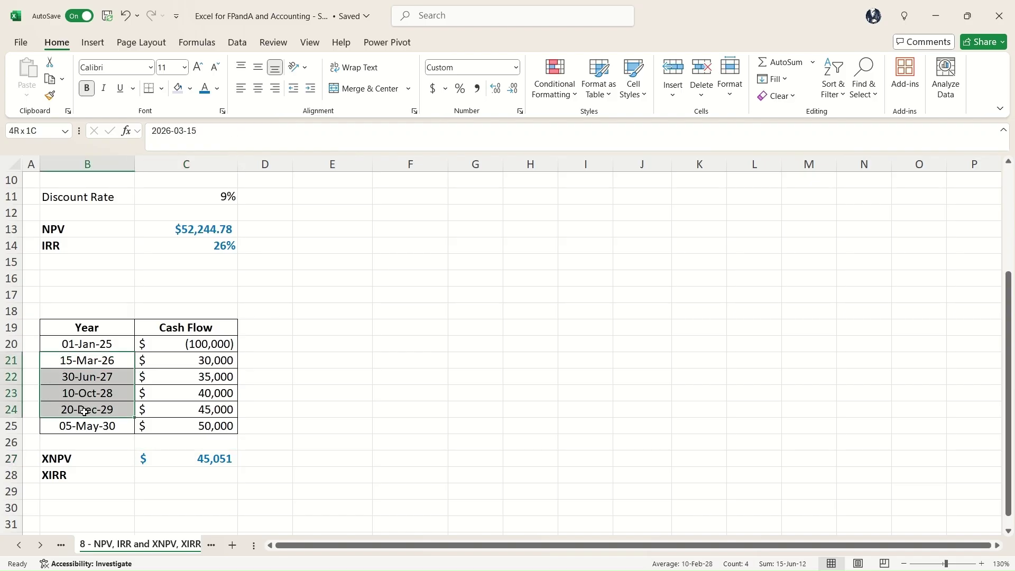
{"action": "left_click", "coordinate": [181, 463]}
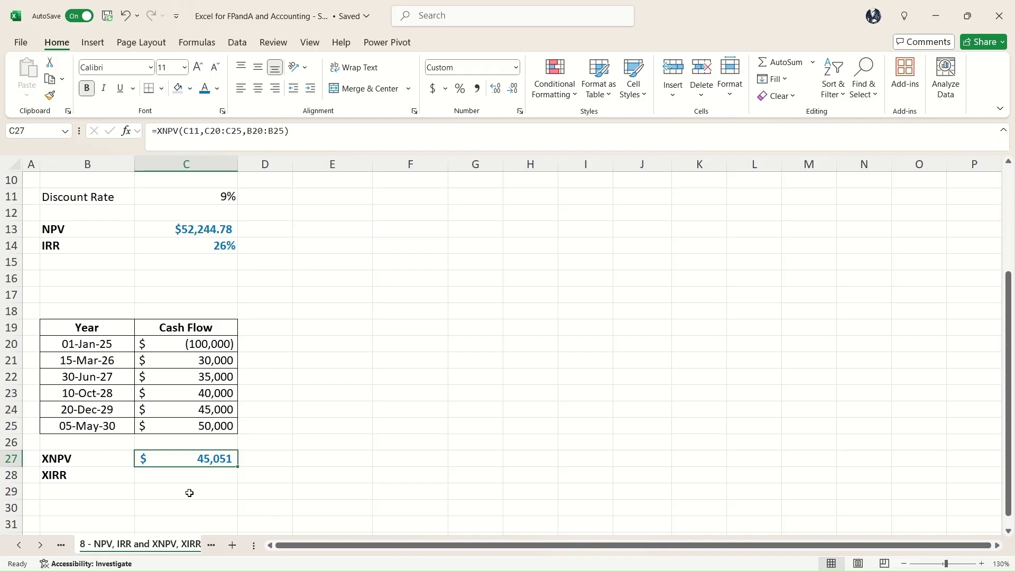
Enter the formula =XIRR(C20:C25,B20:B25) in cell C28 to calculate the return on the dated cash flows
{"action": "left_click", "coordinate": [188, 478]}
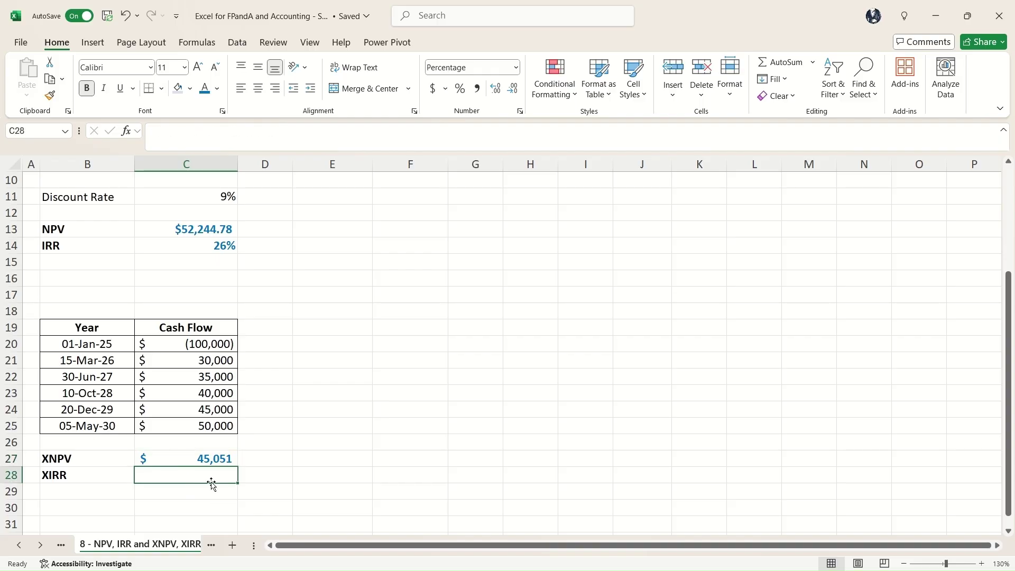
{"action": "type", "text": "=xI"}
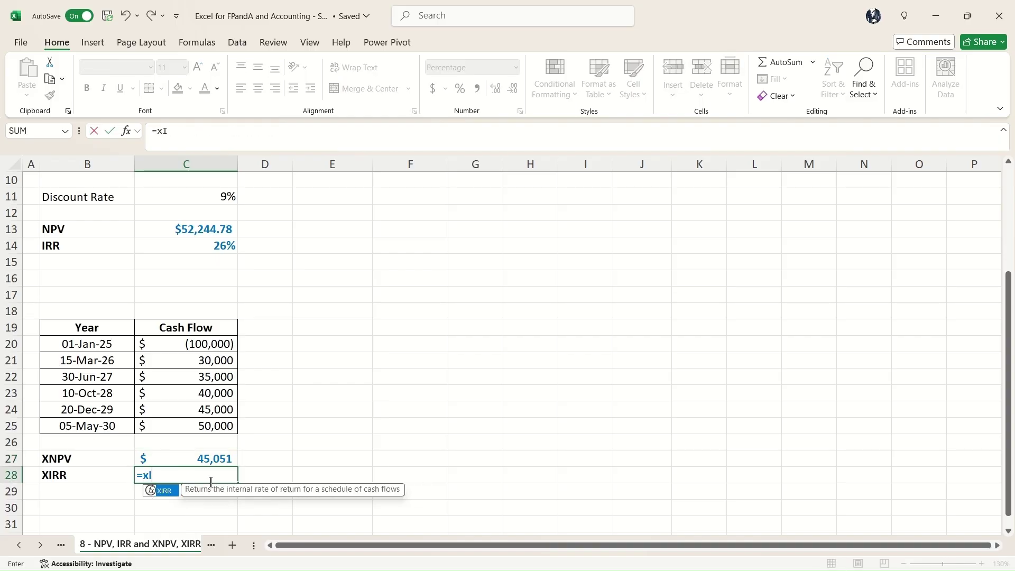
{"action": "type", "text": "rr("}
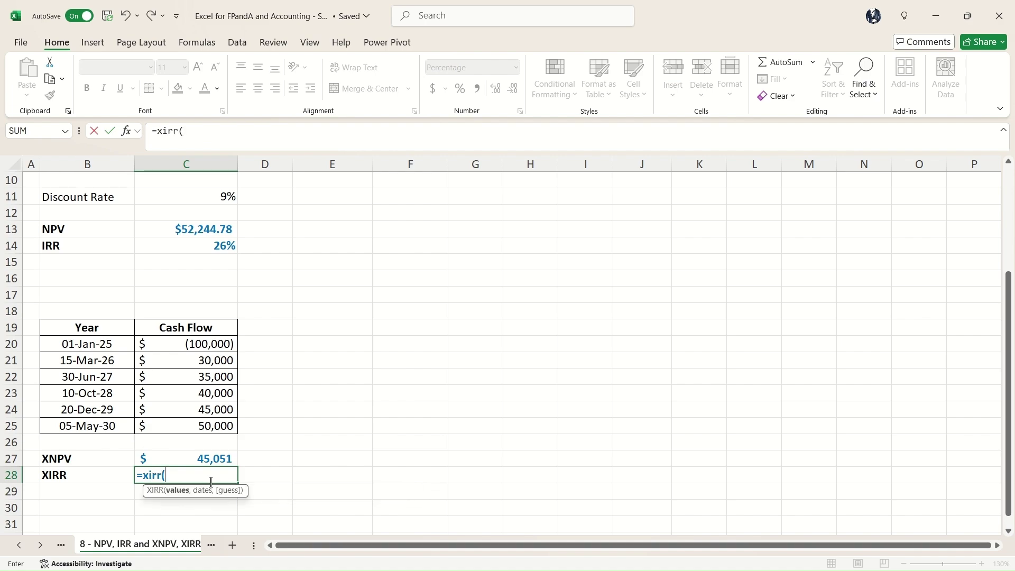
{"action": "left_click_drag", "start_coordinate": [208, 341], "coordinate": [208, 420]}
{"action": "type", "text": ","}
{"action": "left_click_drag", "start_coordinate": [112, 341], "coordinate": [115, 427]}
{"action": "type", "text": ")"}
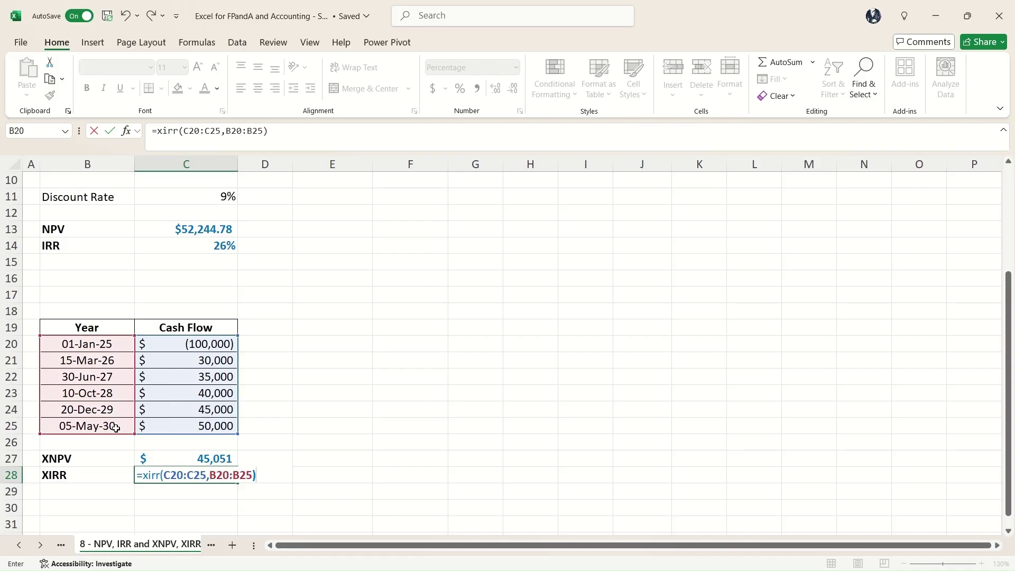
{"action": "key", "text": "Return"}
{"action": "key", "text": "Up"}
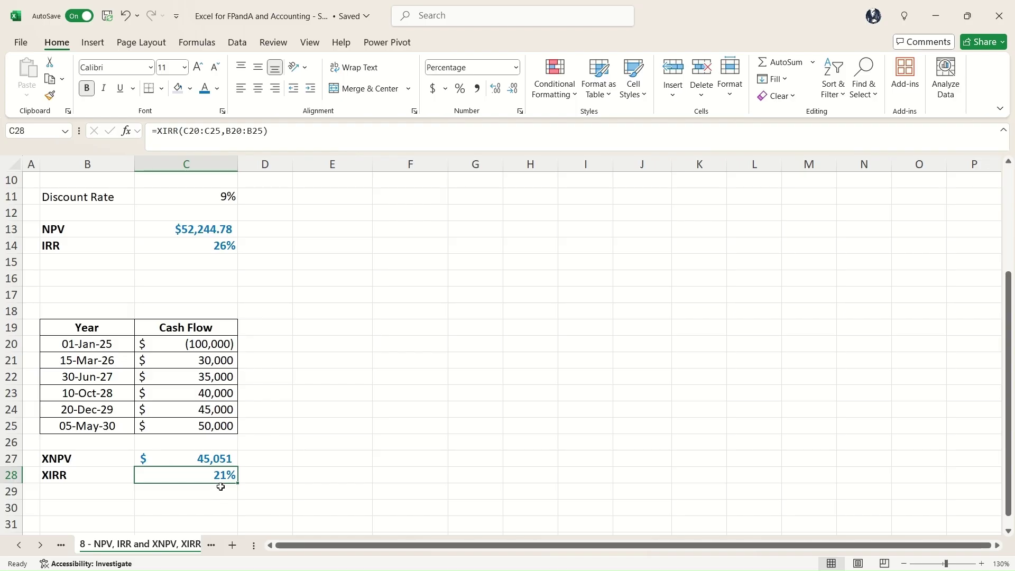
Review the irregular dates in B21:B24 and compare the XNPV and XIRR results with the NPV and IRR of the yearly table
{"action": "left_click", "coordinate": [103, 362]}
{"action": "left_click", "coordinate": [110, 379]}
{"action": "left_click", "coordinate": [110, 395]}
{"action": "left_click", "coordinate": [109, 413]}
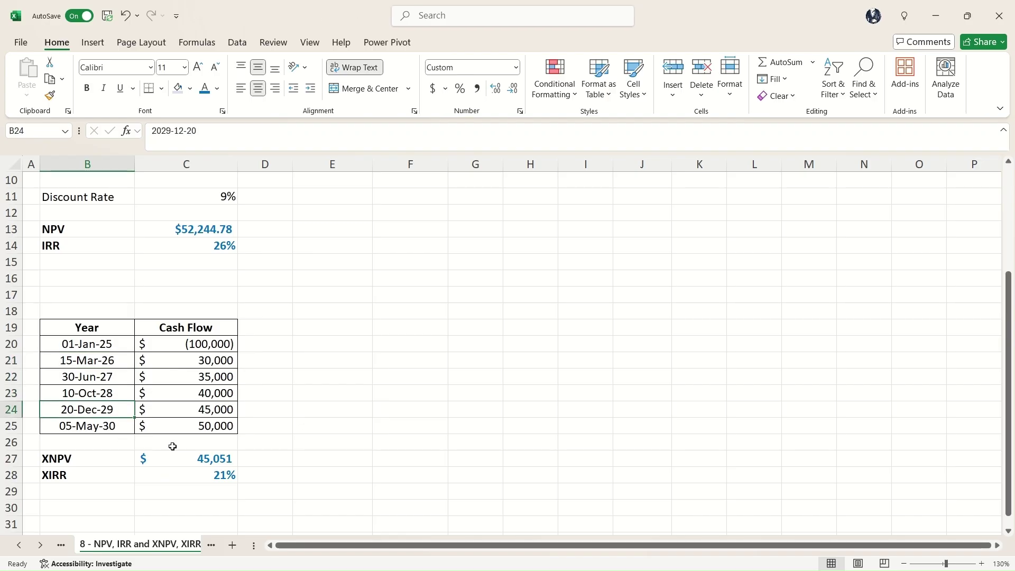
{"action": "scroll", "coordinate": [173, 446], "scroll_direction": "up", "scroll_amount": 1}
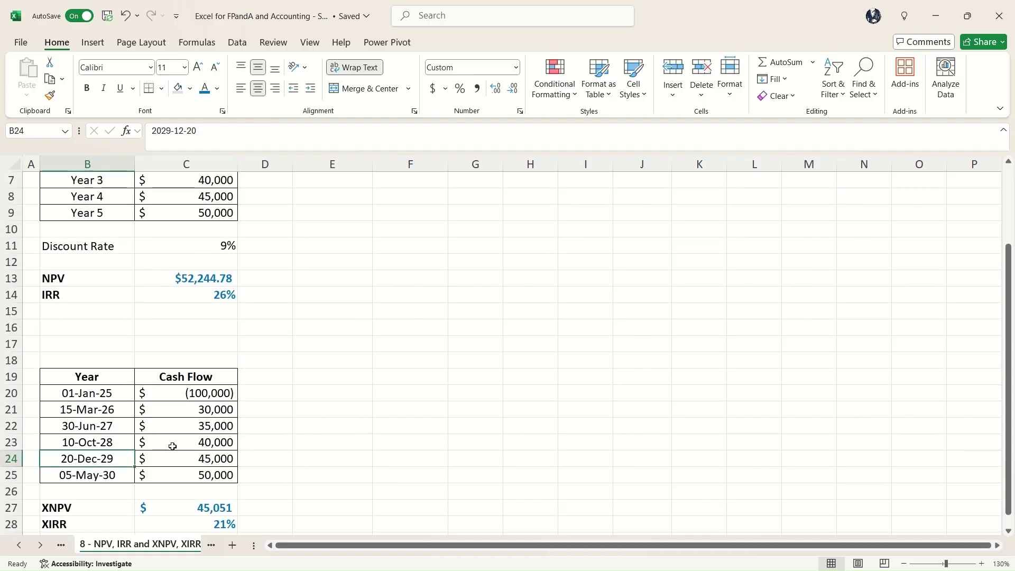
{"action": "scroll", "coordinate": [173, 446], "scroll_direction": "up", "scroll_amount": 2}
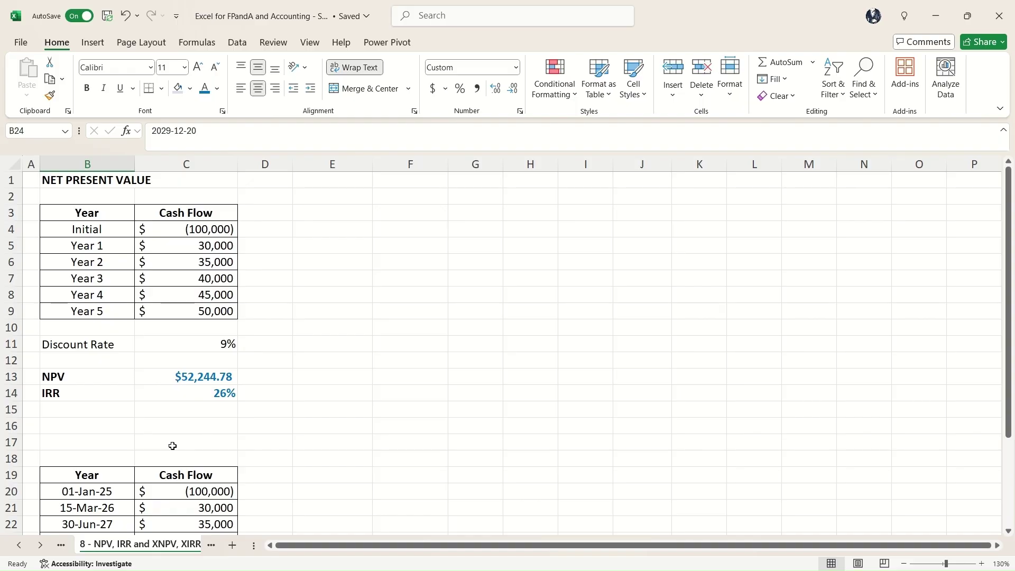
{"action": "scroll", "coordinate": [172, 446], "scroll_direction": "down", "scroll_amount": 3}
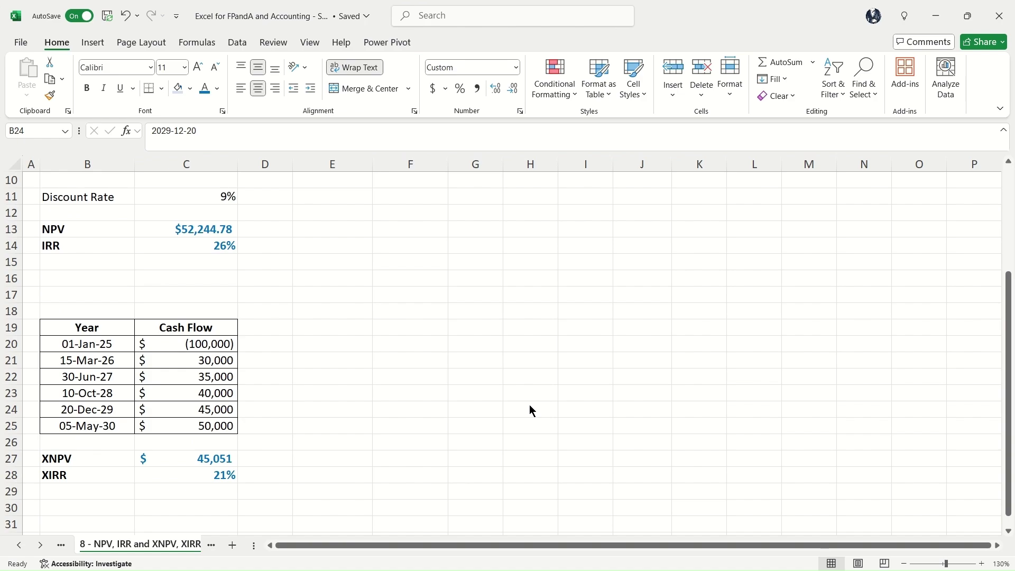
{"action": "scroll", "coordinate": [530, 405], "scroll_direction": "up", "scroll_amount": 3}
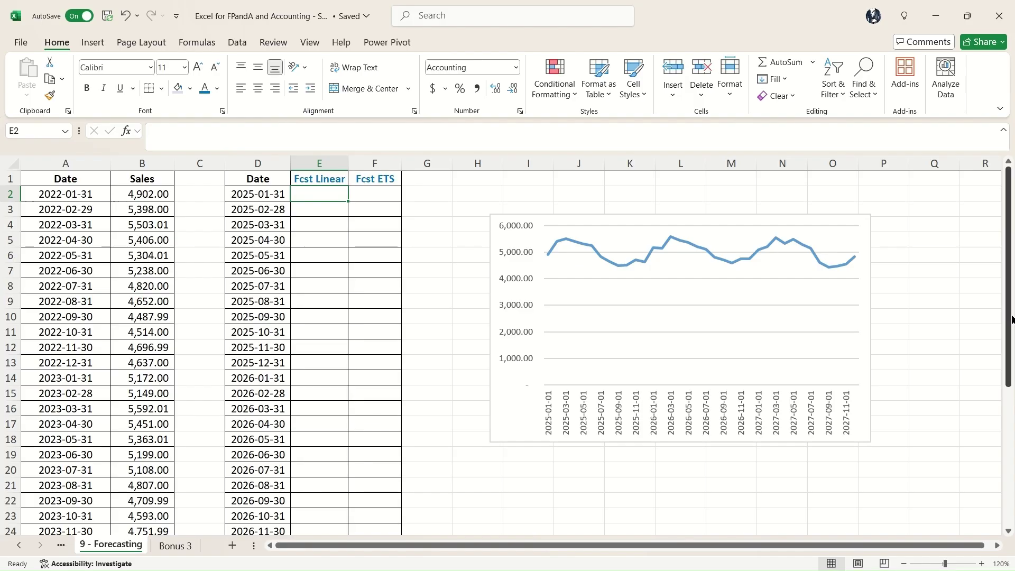
Examine the historical dates and sales in columns A and B and the future dates in column D of the 9 - Forecasting sheet
{"action": "left_click", "coordinate": [64, 199]}
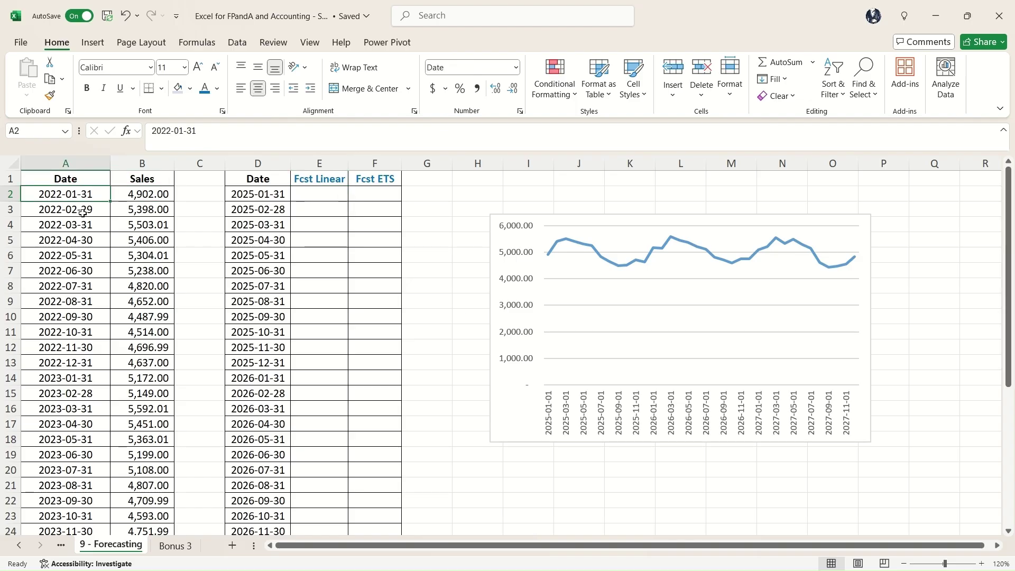
{"action": "scroll", "coordinate": [86, 219], "scroll_direction": "down", "scroll_amount": 7}
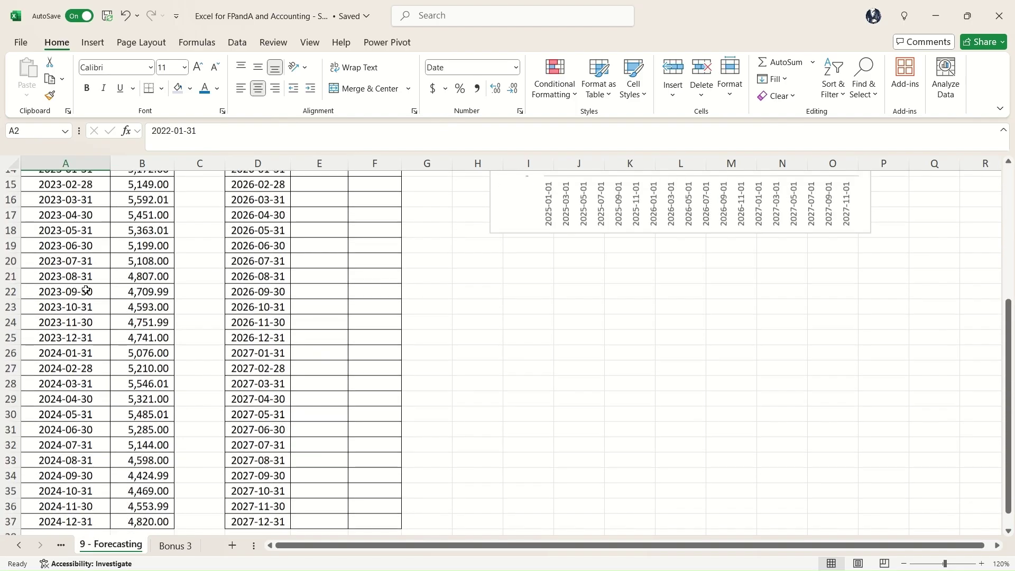
{"action": "scroll", "coordinate": [88, 306], "scroll_direction": "up", "scroll_amount": 7}
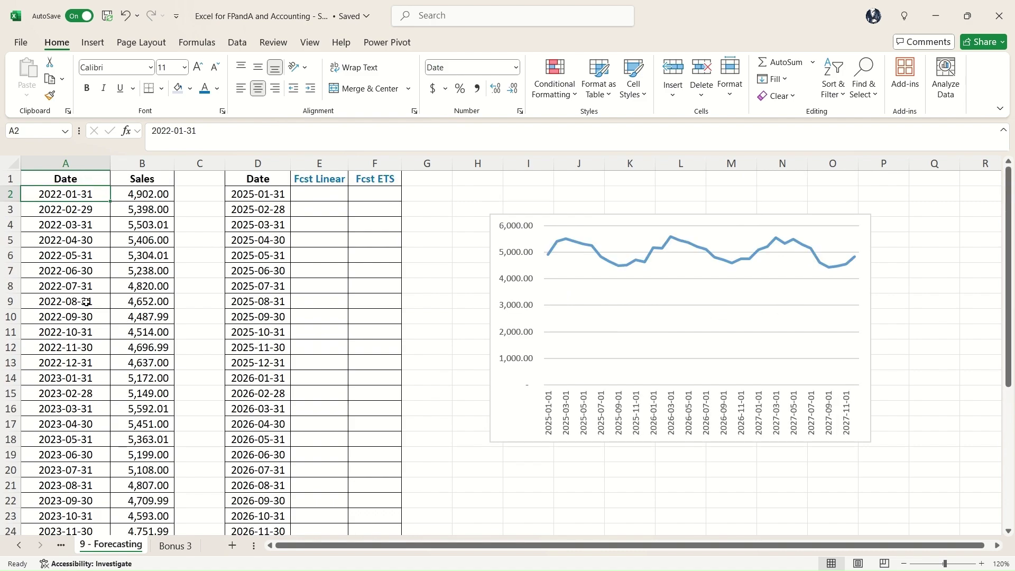
{"action": "left_click_drag", "start_coordinate": [142, 194], "coordinate": [142, 424]}
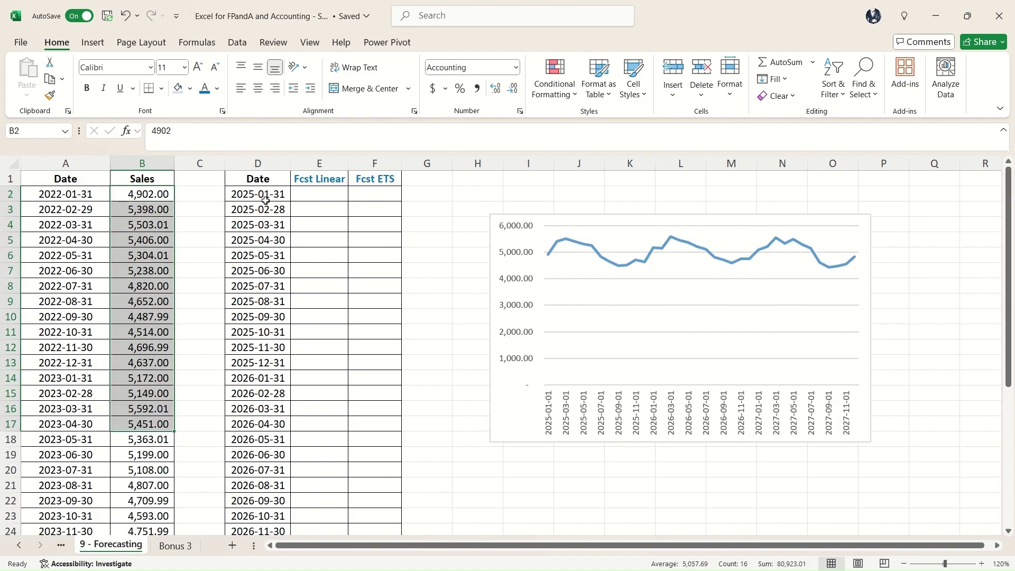
{"action": "scroll", "coordinate": [269, 231], "scroll_direction": "down", "scroll_amount": 5}
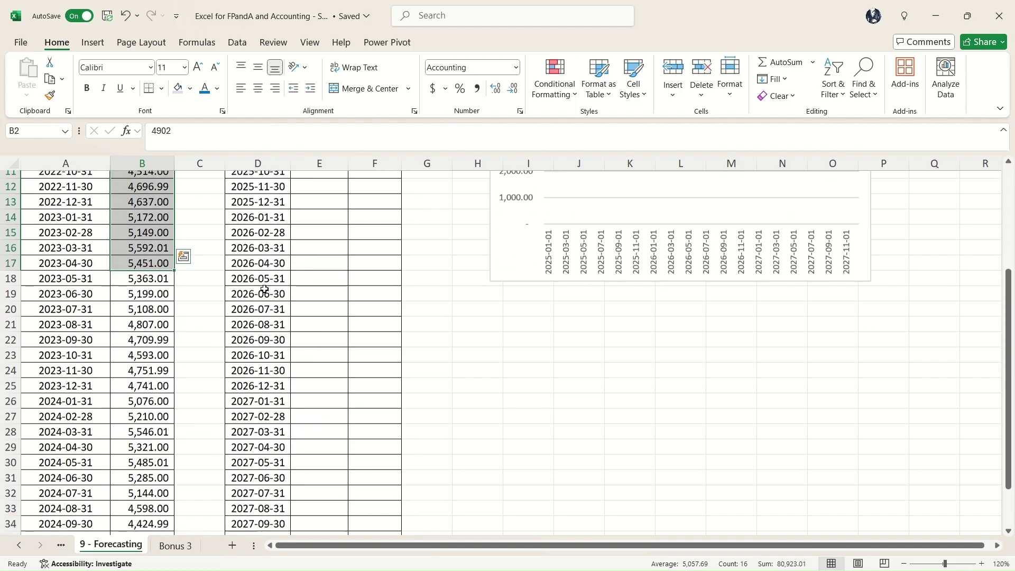
{"action": "scroll", "coordinate": [255, 257], "scroll_direction": "up", "scroll_amount": 5}
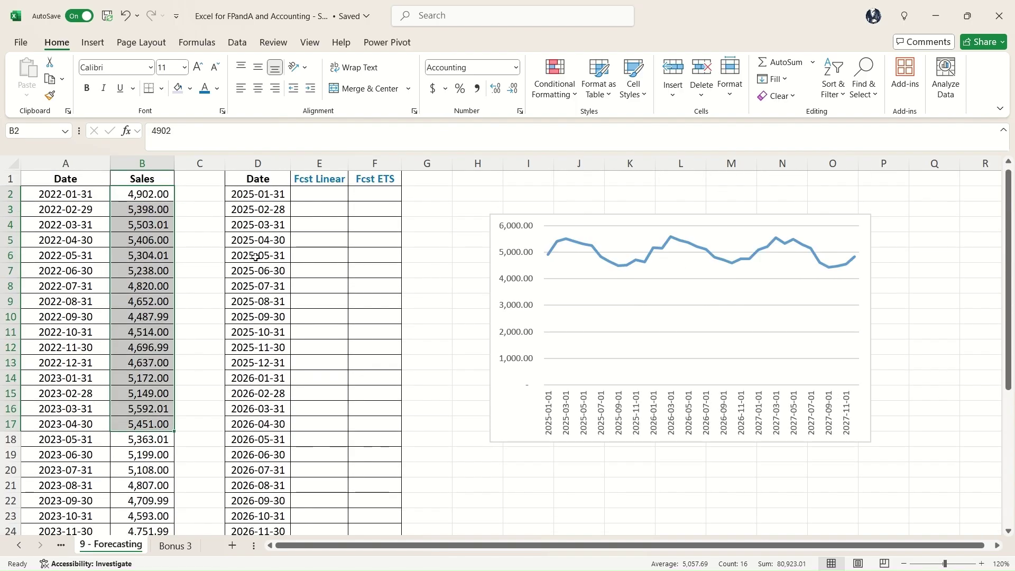
{"action": "left_click_drag", "start_coordinate": [49, 193], "coordinate": [143, 362]}
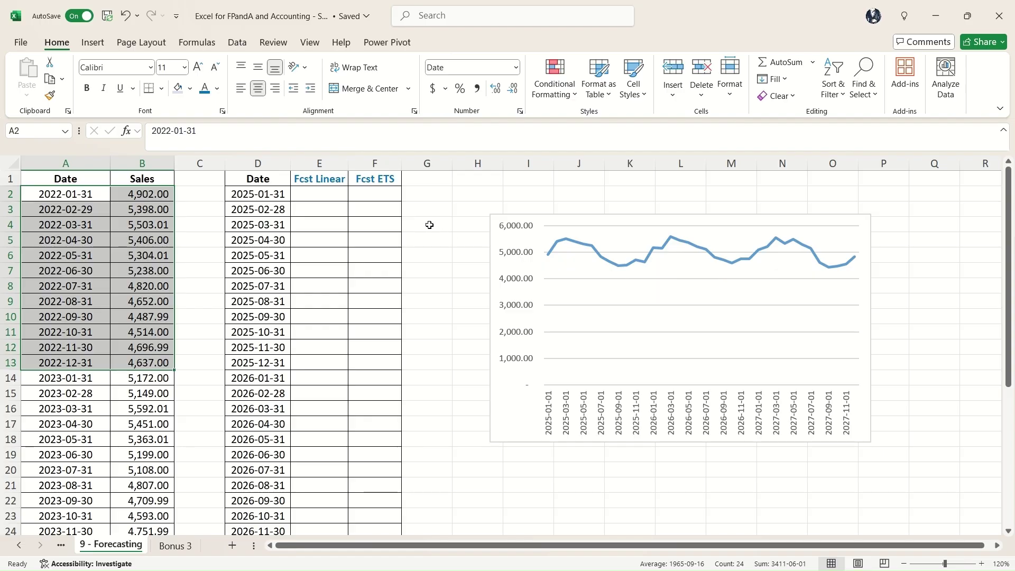
Start a FORECAST.LINEAR formula in E2 with D2 as x, B2:B37 as known ys and A2:A37 as known xs
{"action": "left_click", "coordinate": [355, 220]}
{"action": "left_click", "coordinate": [311, 196]}
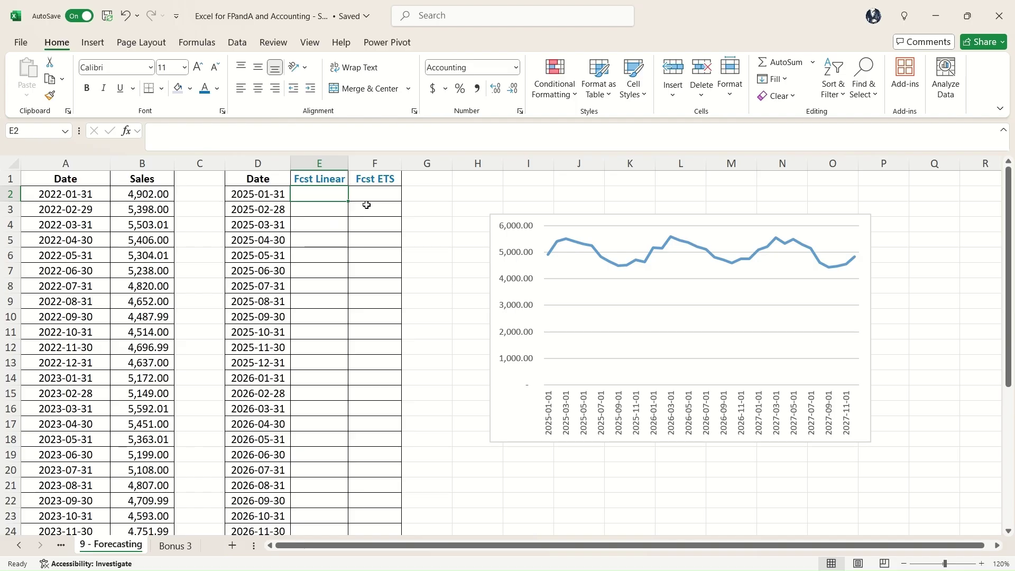
{"action": "type", "text": "=fo"}
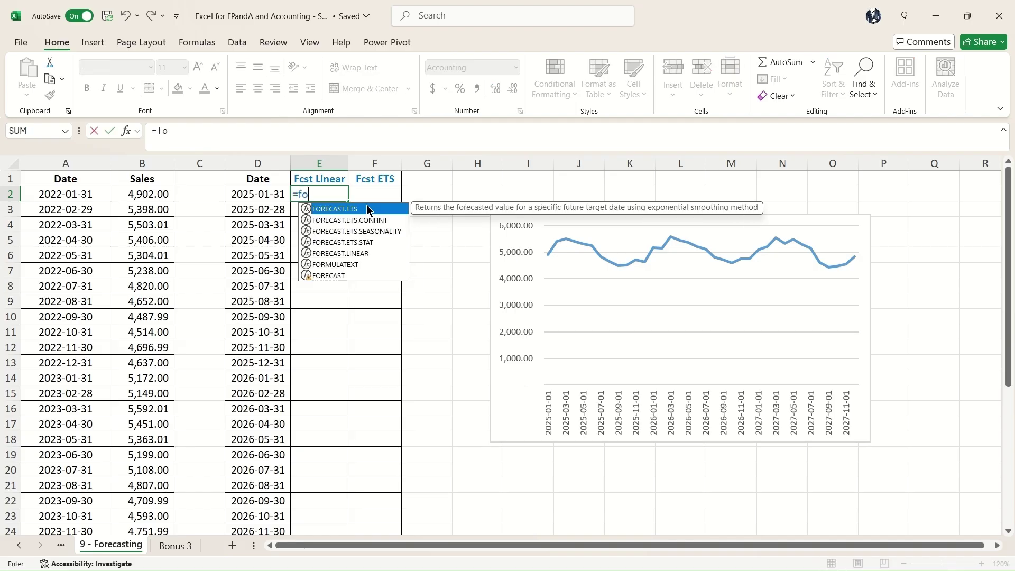
{"action": "type", "text": "recast."}
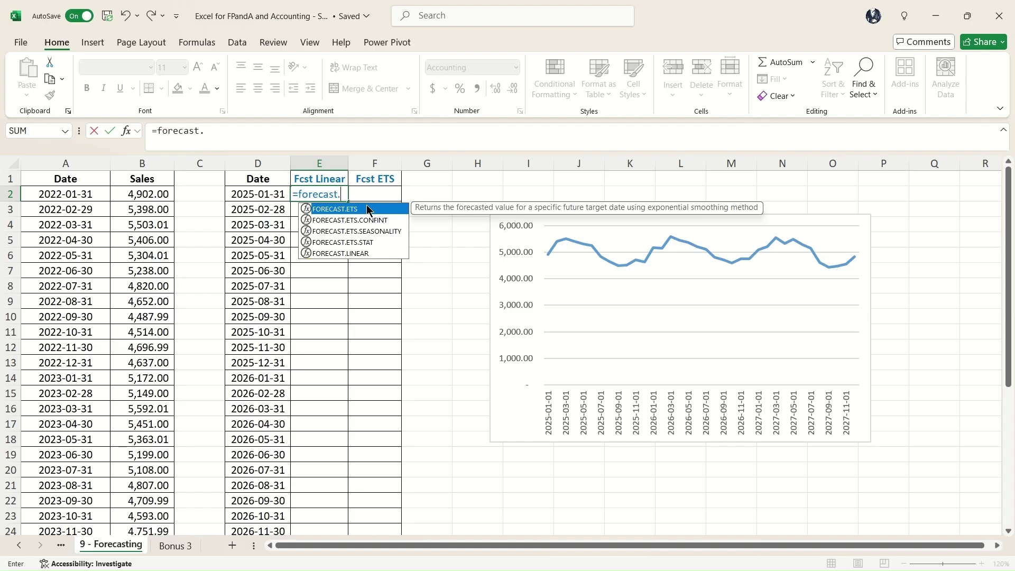
{"action": "type", "text": "l"}
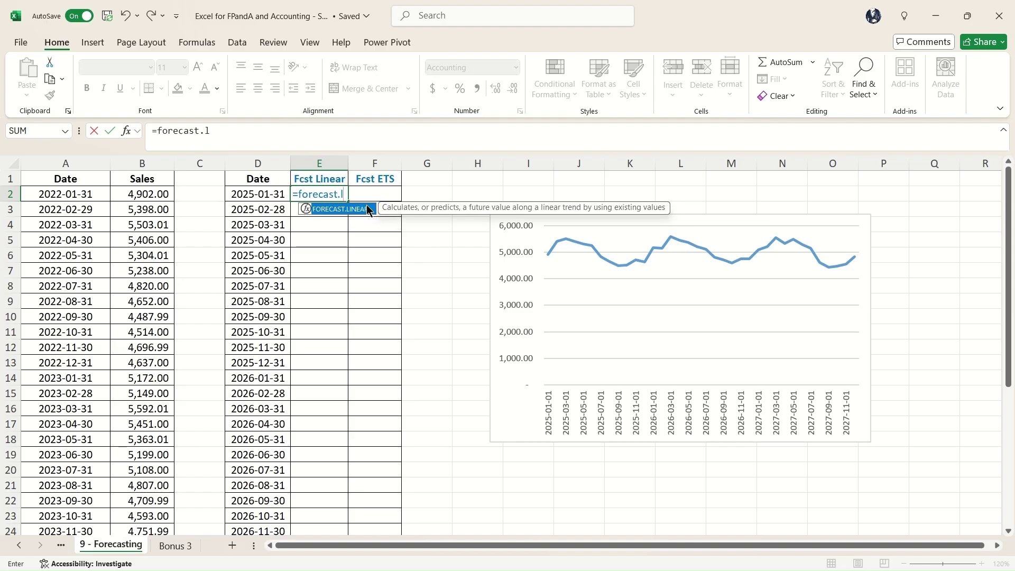
{"action": "type", "text": "inear"}
{"action": "type", "text": "("}
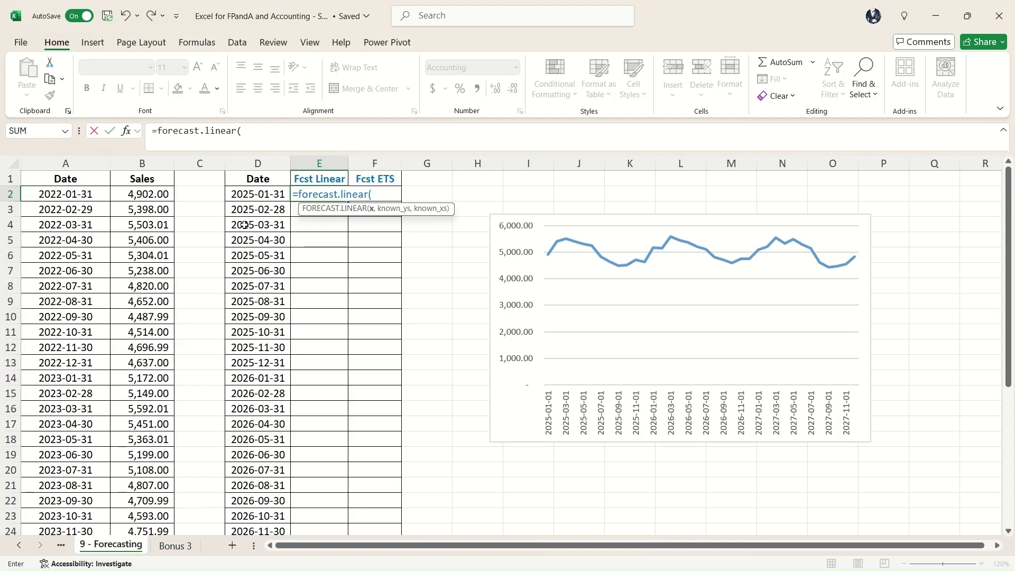
{"action": "left_click", "coordinate": [260, 196]}
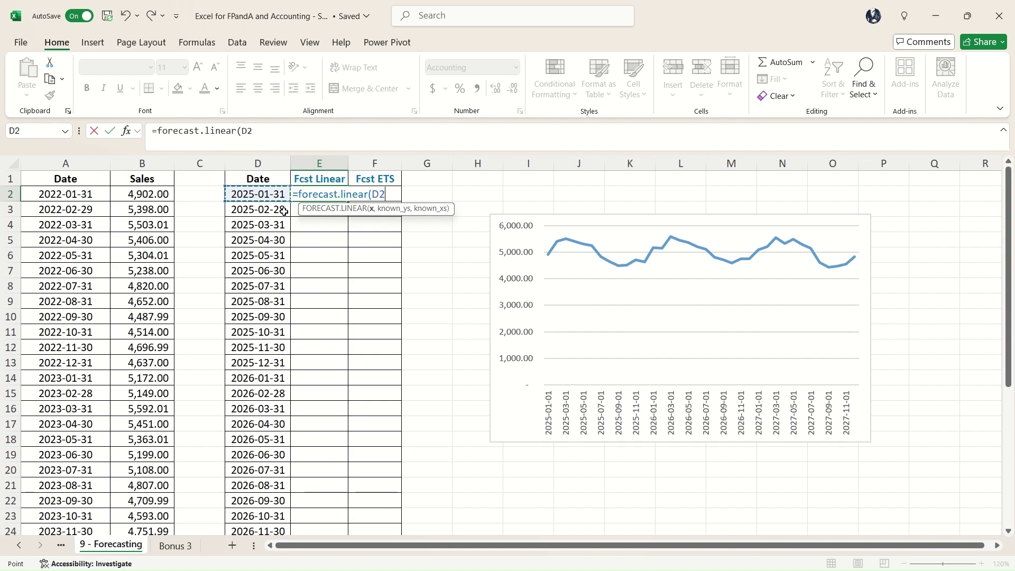
{"action": "type", "text": ","}
{"action": "left_click", "coordinate": [161, 195]}
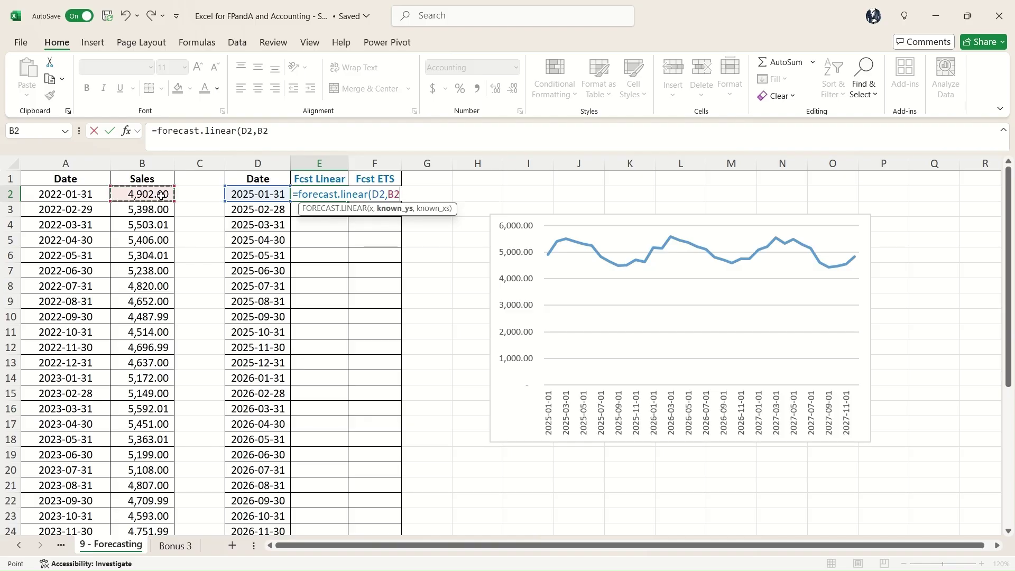
{"action": "key", "text": "ctrl+shift+Down"}
{"action": "type", "text": ","}
{"action": "scroll", "coordinate": [190, 299], "scroll_direction": "up", "scroll_amount": 5}
{"action": "left_click", "coordinate": [90, 197]}
{"action": "key", "text": "ctrl+shift+Down"}
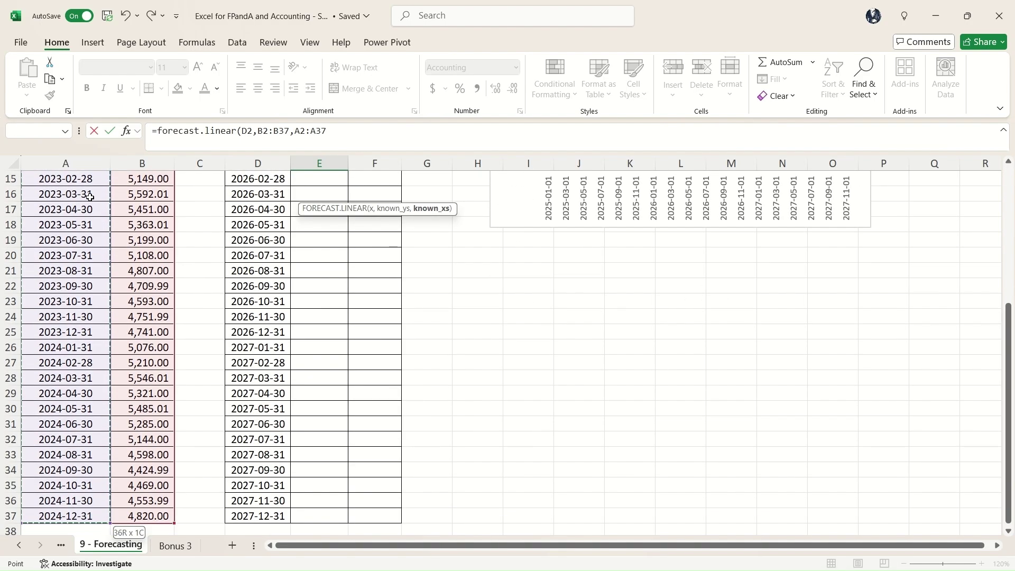
Make both ranges absolute and enter the formula in E2 as =FORECAST.LINEAR(D2,$B$2:$B$37,$A$2:$A$37)
{"action": "left_click", "coordinate": [333, 130]}
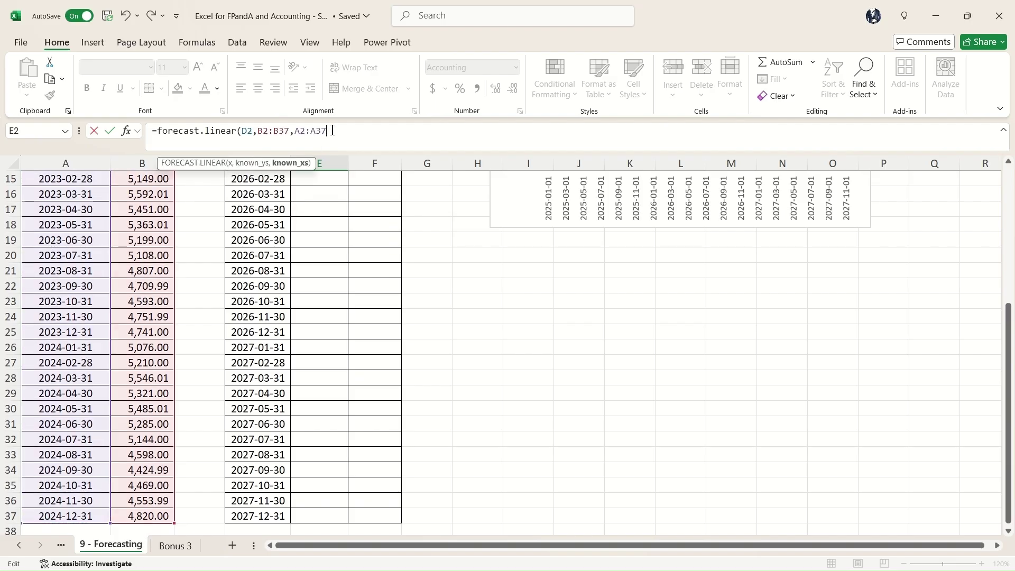
{"action": "key", "text": "F4"}
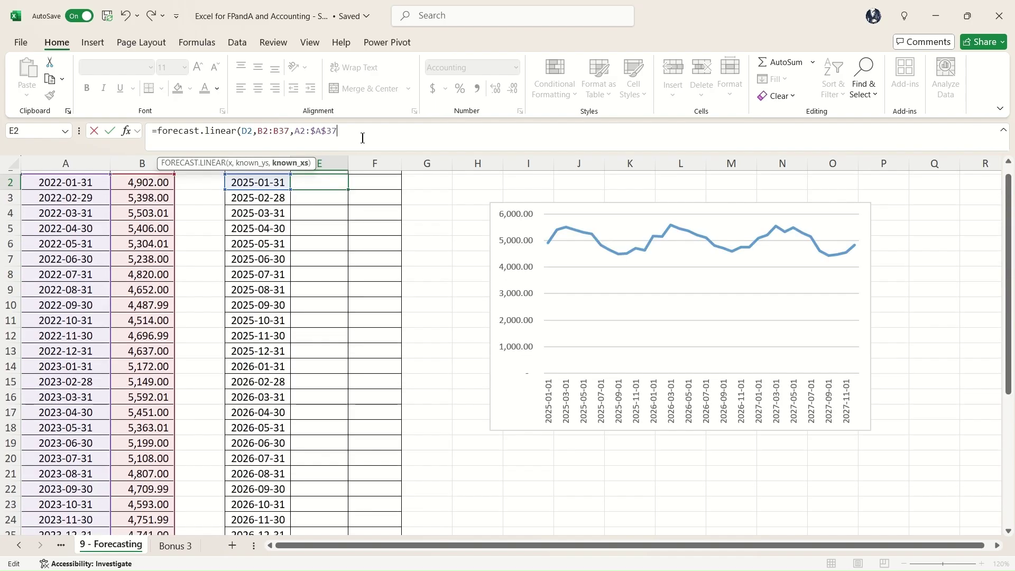
{"action": "left_click_drag", "start_coordinate": [316, 132], "coordinate": [258, 131]}
{"action": "key", "text": "F4"}
{"action": "key", "text": "F4"}
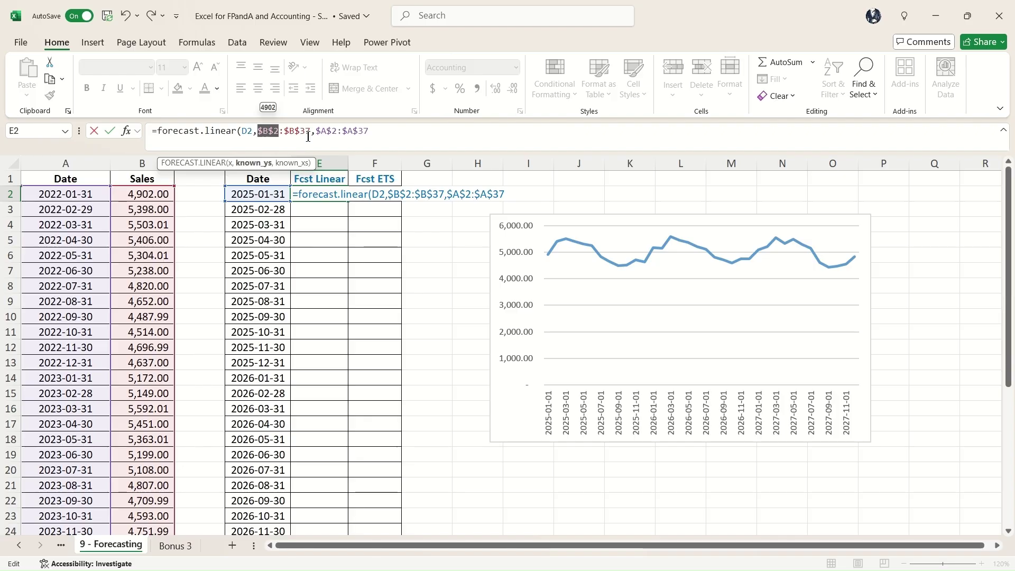
{"action": "key", "text": "Return"}
Copy the linear forecast formula from E2 down to E37 and compare the forecast values with the historical sales in column B
{"action": "key", "text": "Up"}
{"action": "key", "text": "ctrl+c"}
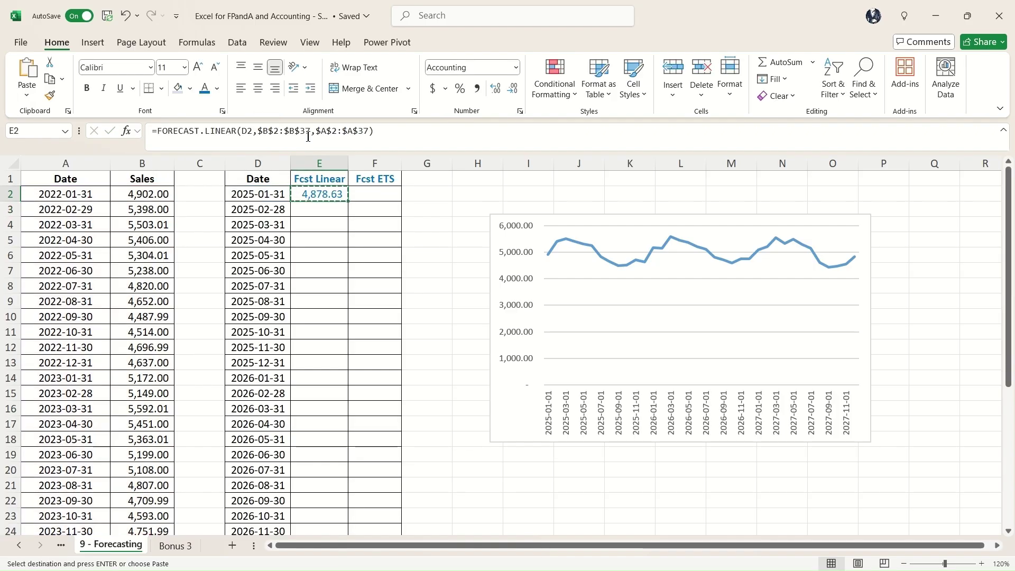
{"action": "key", "text": "Left"}
{"action": "key", "text": "ctrl+Down"}
{"action": "key", "text": "Right"}
{"action": "key", "text": "ctrl+shift+Up"}
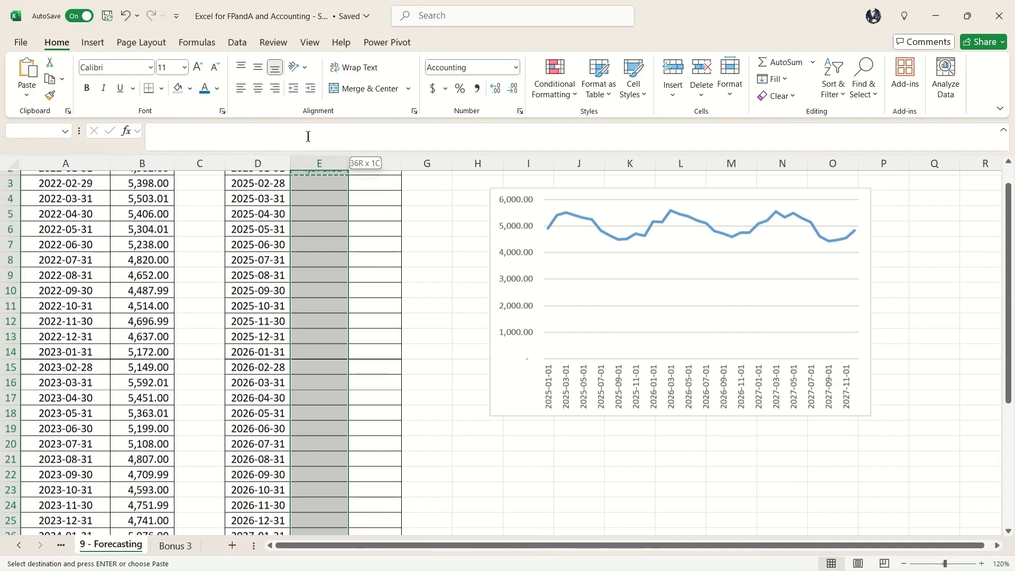
{"action": "key", "text": "ctrl+v"}
{"action": "scroll", "coordinate": [562, 390], "scroll_direction": "up", "scroll_amount": 8}
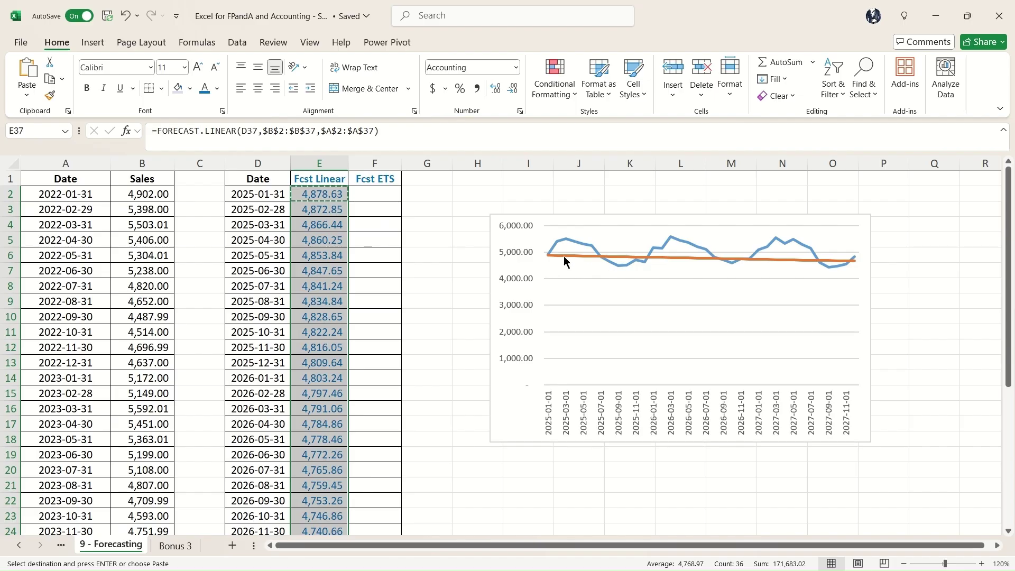
{"action": "left_click_drag", "start_coordinate": [317, 225], "coordinate": [320, 331]}
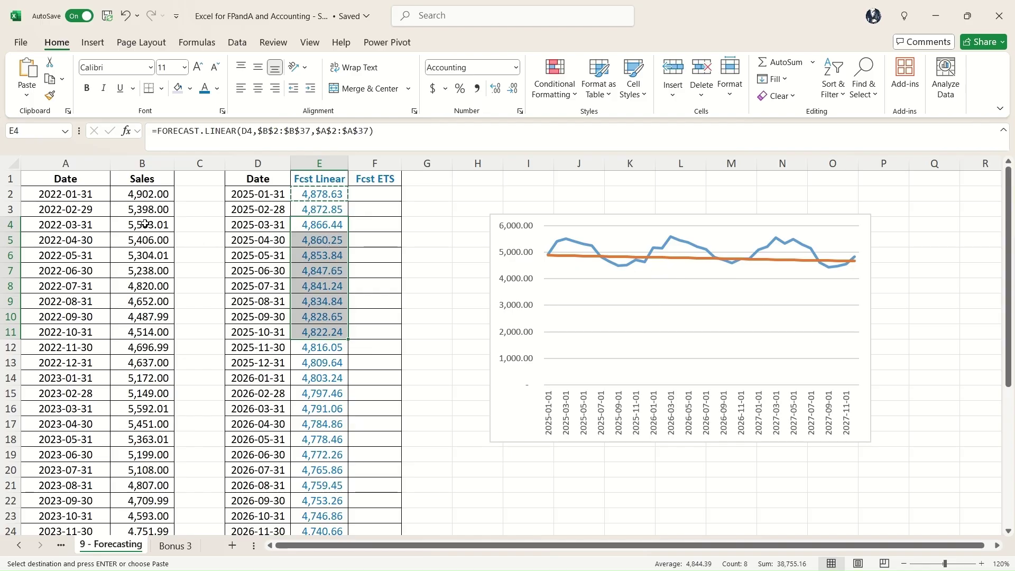
{"action": "left_click_drag", "start_coordinate": [145, 223], "coordinate": [145, 301]}
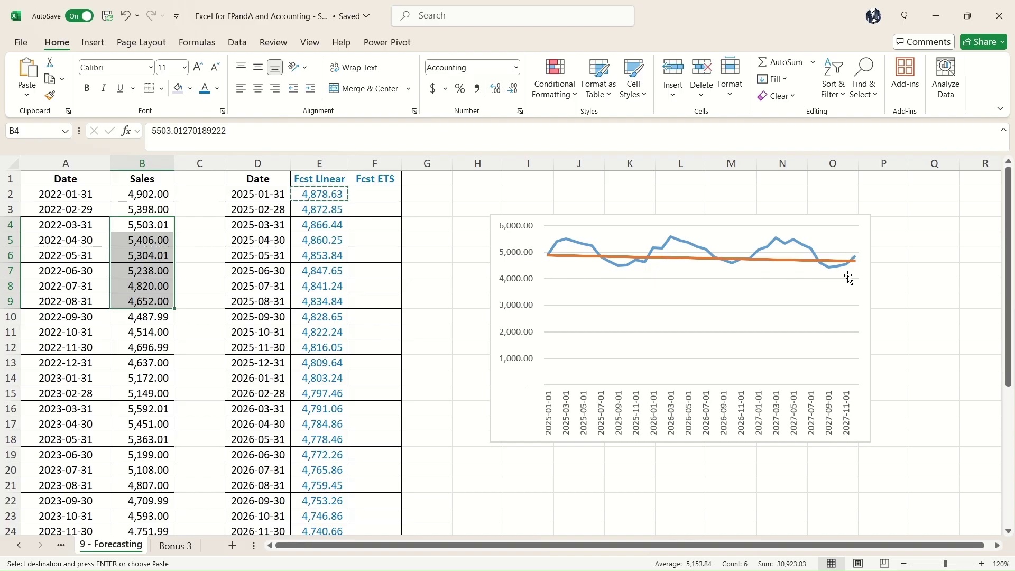
Start a FORECAST.ETS formula in F2 with D2 as the target date and $B$2:$B$37 as the values
{"action": "left_click", "coordinate": [375, 195]}
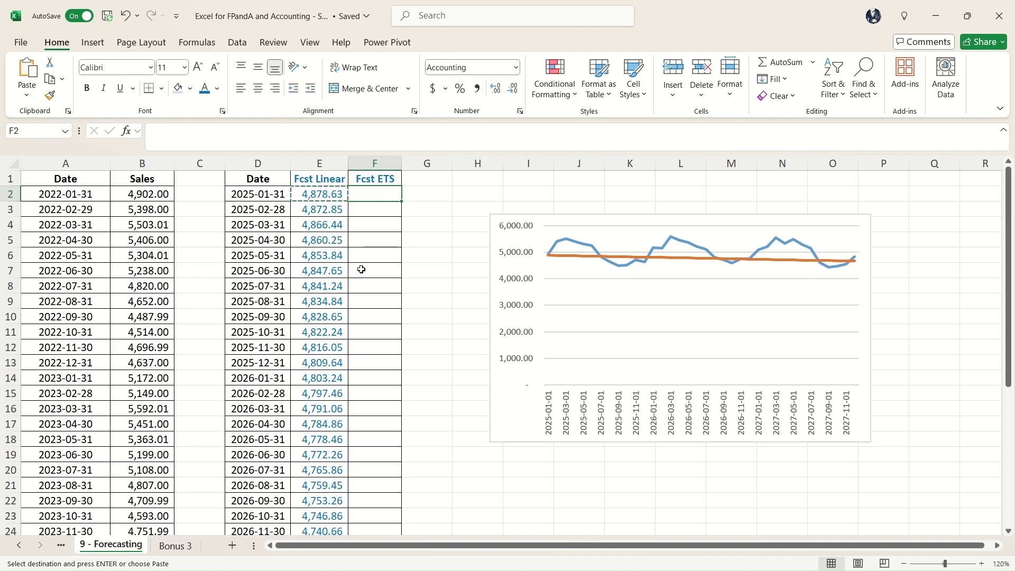
{"action": "type", "text": "="}
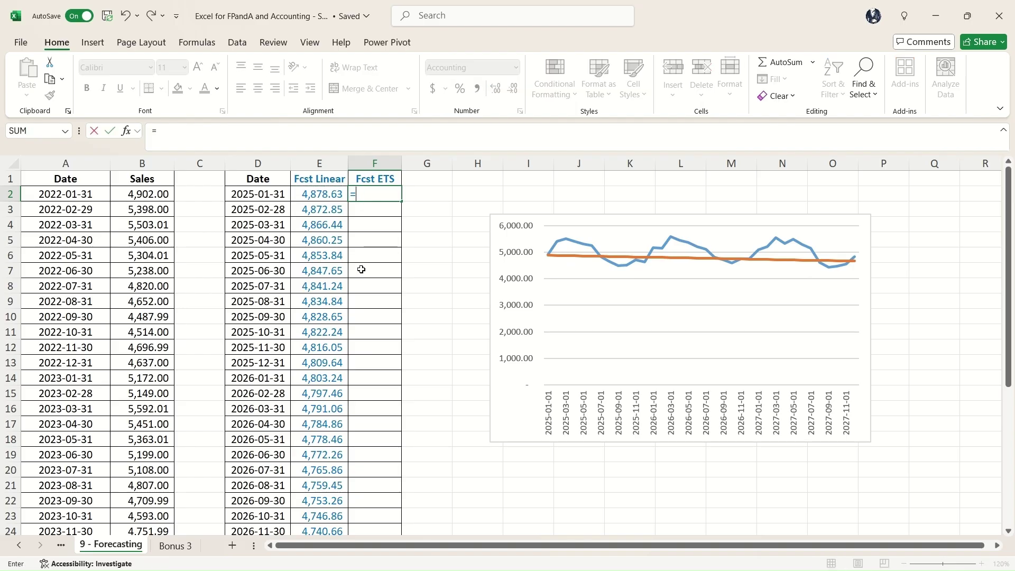
{"action": "type", "text": "f"}
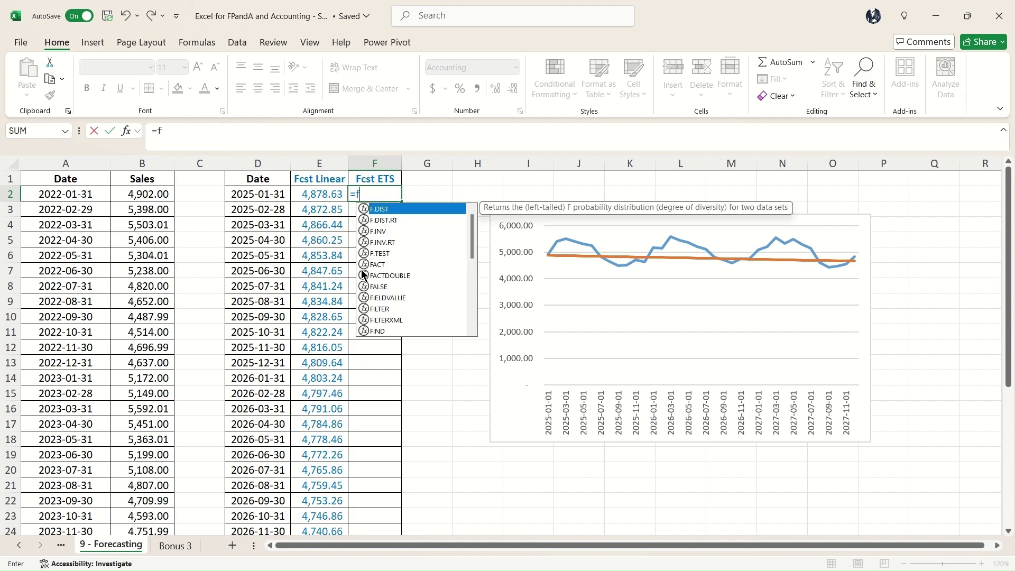
{"action": "type", "text": "orecast.et"}
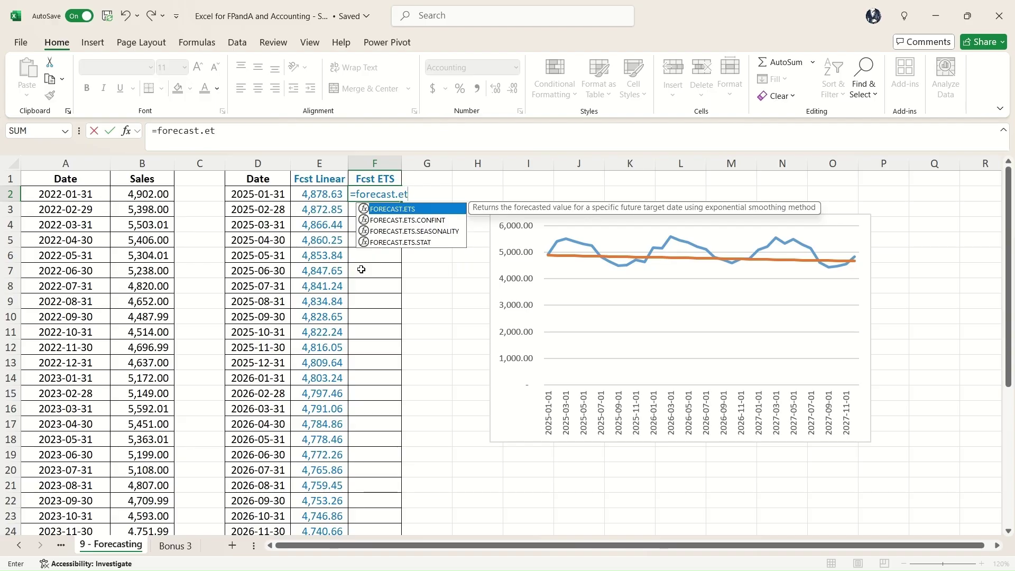
{"action": "type", "text": "s("}
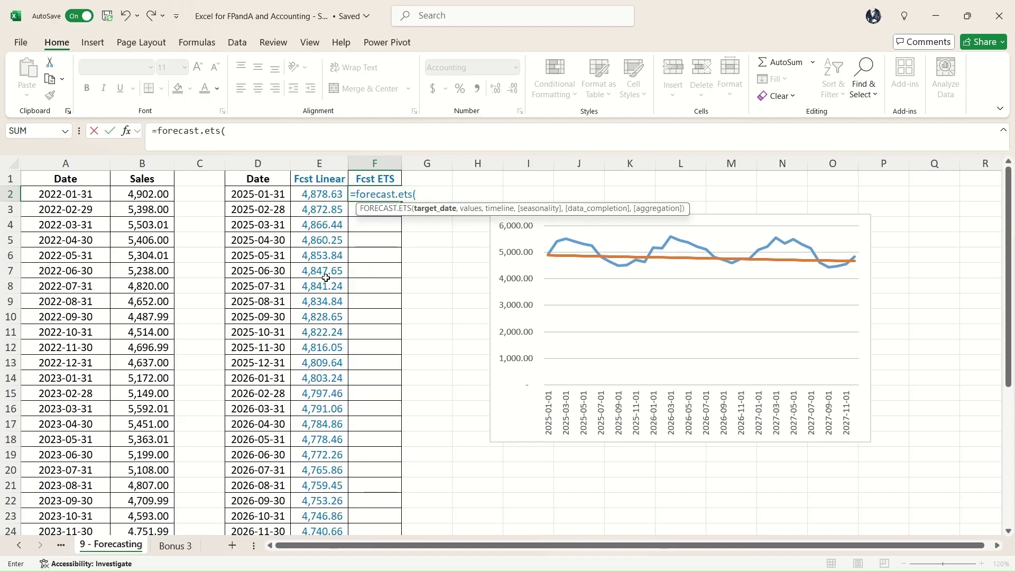
{"action": "left_click", "coordinate": [265, 195]}
{"action": "type", "text": ","}
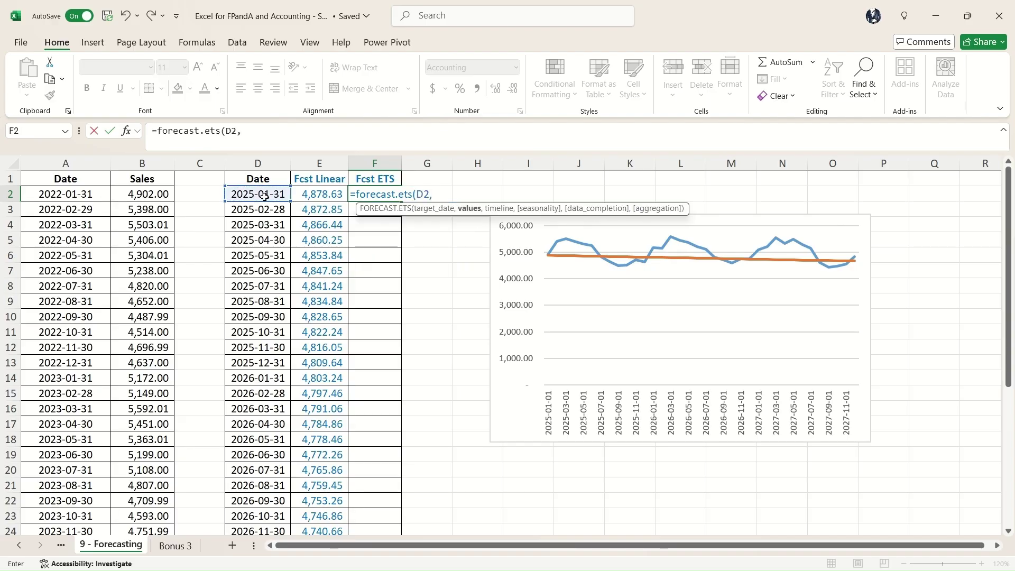
{"action": "left_click", "coordinate": [161, 193]}
{"action": "key", "text": "ctrl+shift+Down"}
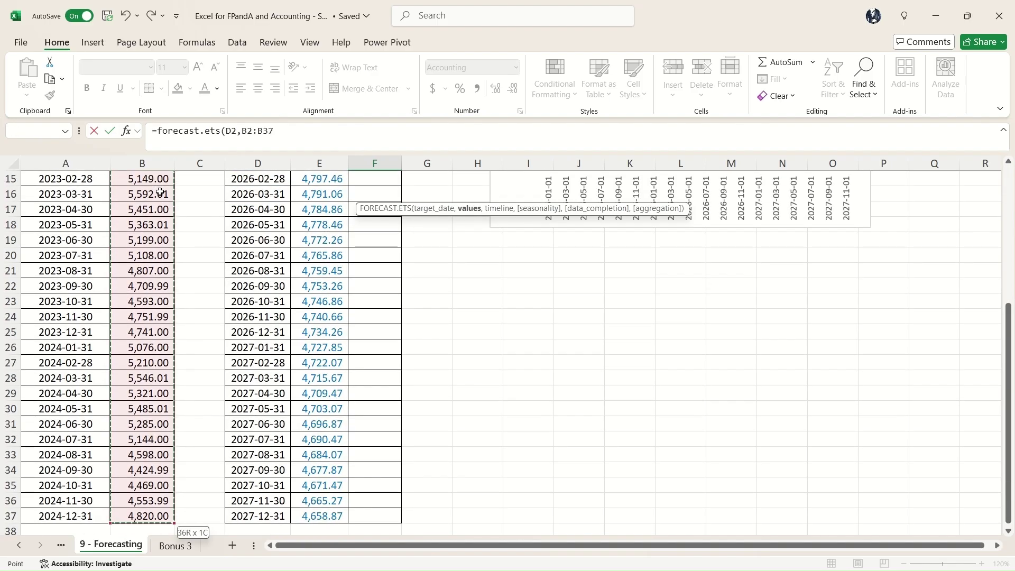
{"action": "scroll", "coordinate": [160, 194], "scroll_direction": "up", "scroll_amount": 5}
{"action": "key", "text": "F4"}
{"action": "type", "text": ","}
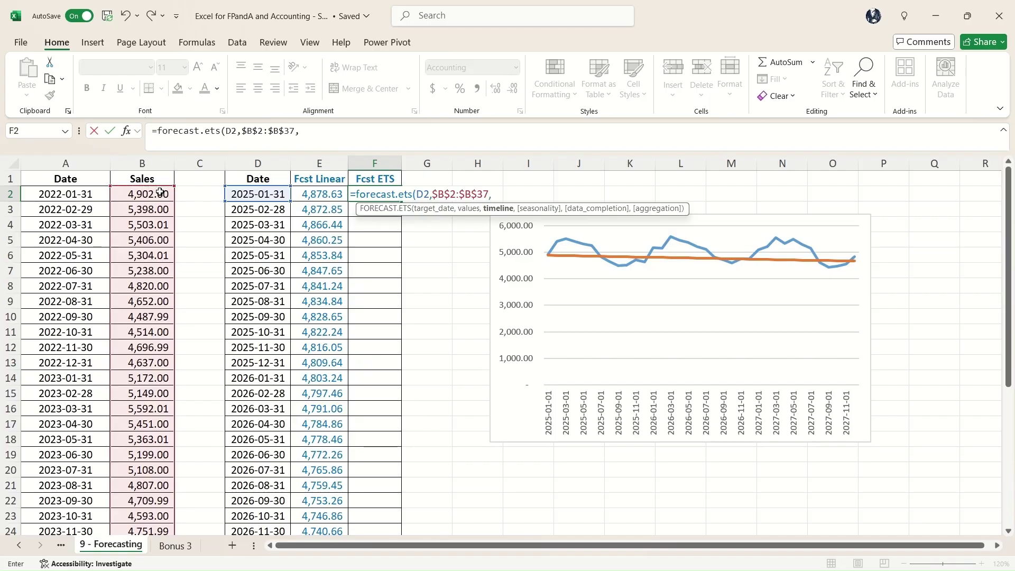
Add $A$2:$A$37 as the timeline and complete the F2 formula as =FORECAST.ETS(D2,$B$2:$B$37,$A$2:$A$37)
{"action": "left_click", "coordinate": [64, 194]}
{"action": "key", "text": "ctrl+shift+Down"}
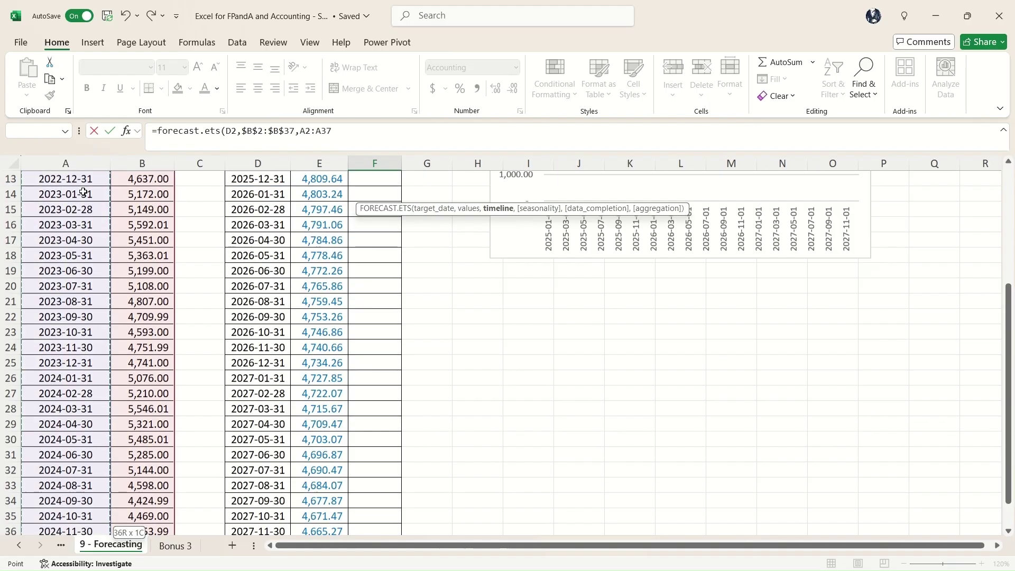
{"action": "scroll", "coordinate": [83, 193], "scroll_direction": "up", "scroll_amount": 5}
{"action": "key", "text": "F4"}
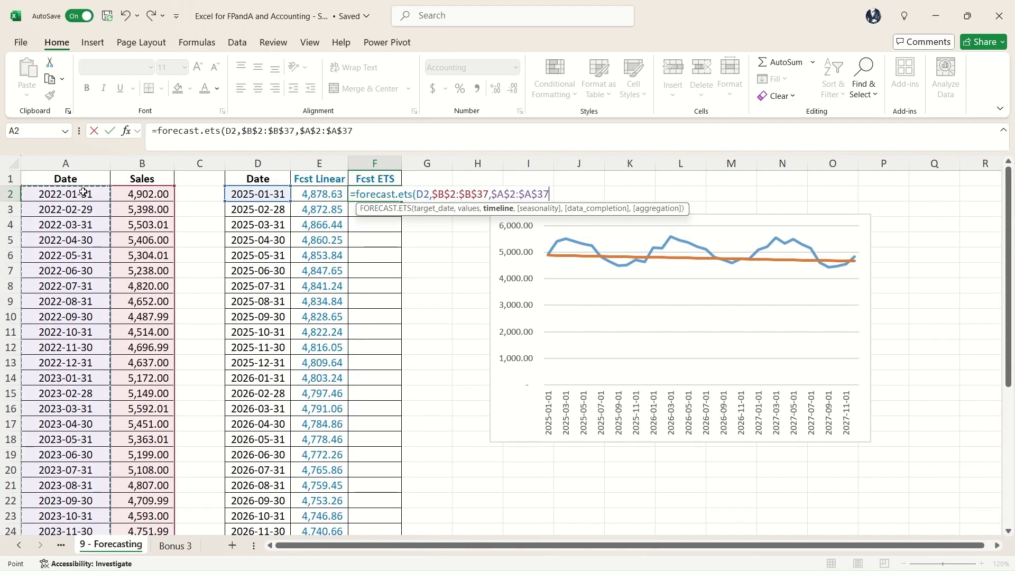
{"action": "type", "text": ")"}
{"action": "key", "text": "ctrl+Return"}
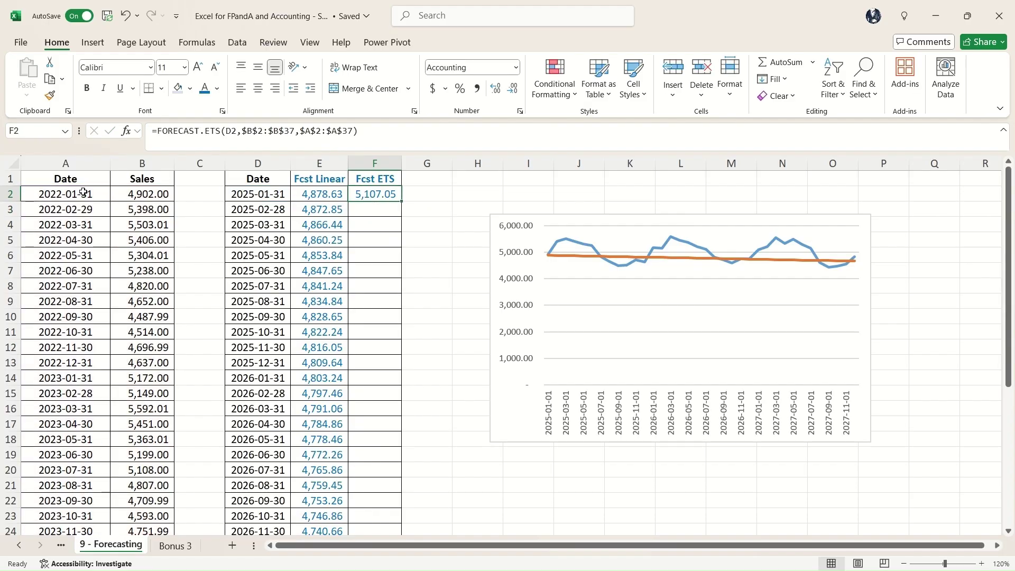
Copy the FORECAST.ETS formula from F2 down to F37 for all future dates
{"action": "key", "text": "ctrl+c"}
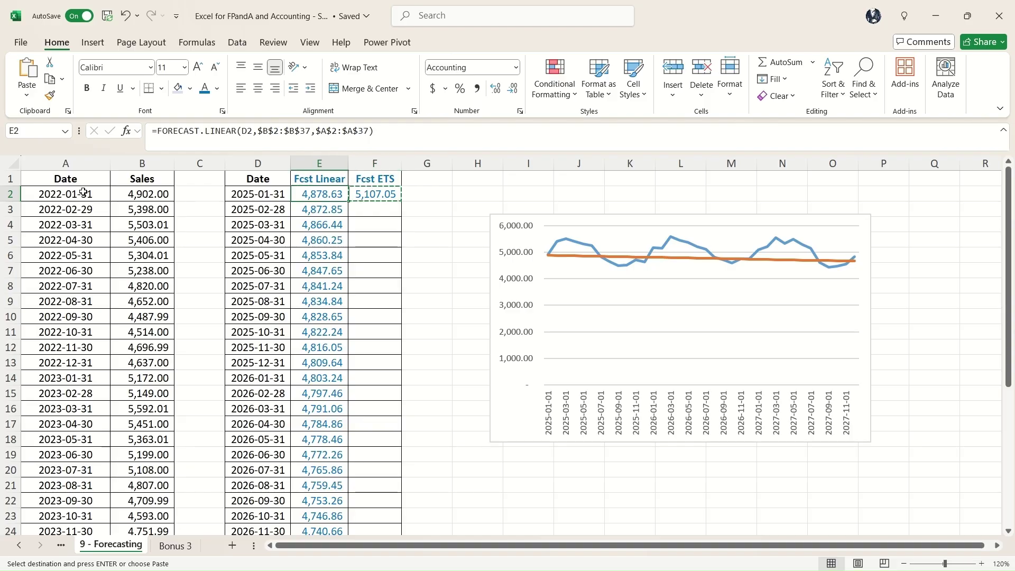
{"action": "key", "text": "Left"}
{"action": "key", "text": "ctrl+Down"}
{"action": "key", "text": "Right"}
{"action": "key", "text": "ctrl+shift+Up"}
{"action": "key", "text": "ctrl+v"}
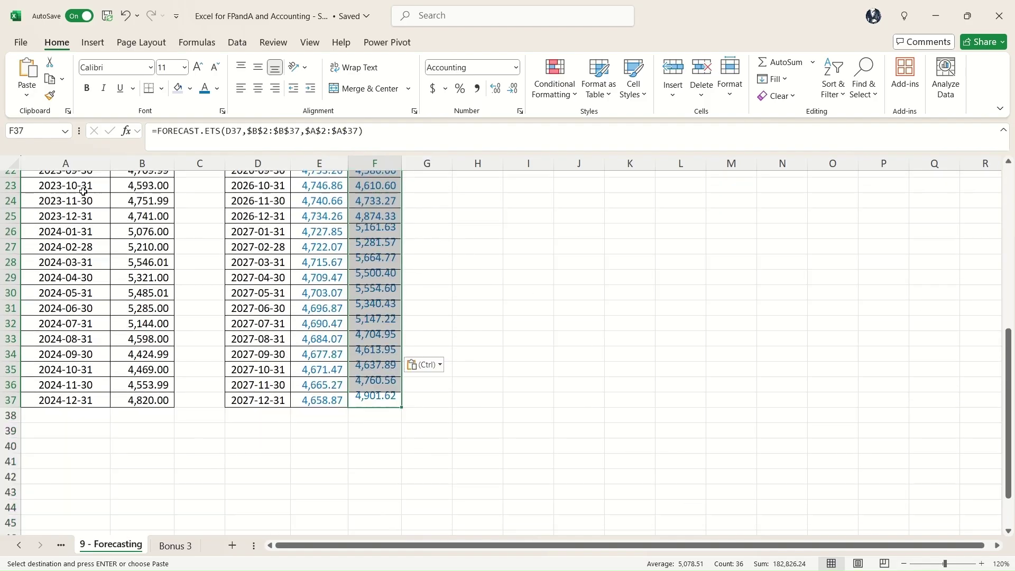
{"action": "scroll", "coordinate": [468, 259], "scroll_direction": "up", "scroll_amount": 5}
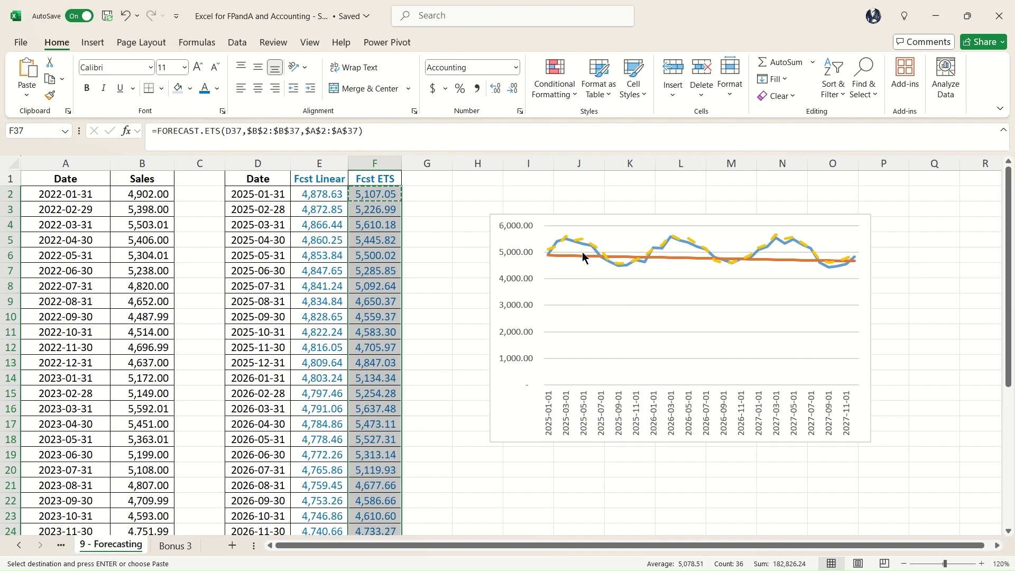
Clear the linear forecast values from E2:E37 so the chart compares only historical sales and the ETS forecast
{"action": "left_click", "coordinate": [327, 196]}
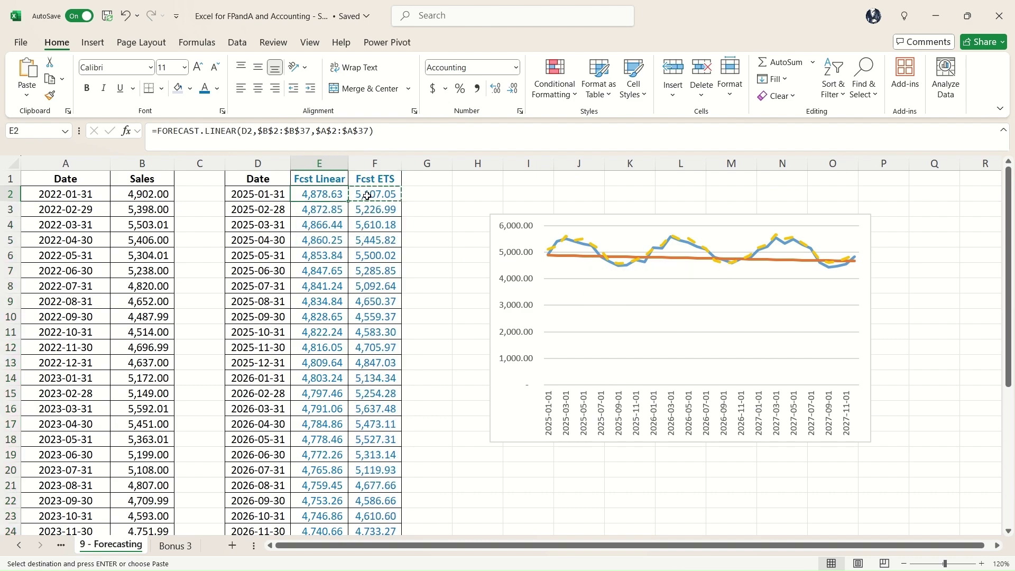
{"action": "key", "text": "ctrl+shift+Down"}
{"action": "key", "text": "Delete"}
{"action": "scroll", "coordinate": [363, 195], "scroll_direction": "up", "scroll_amount": 4}
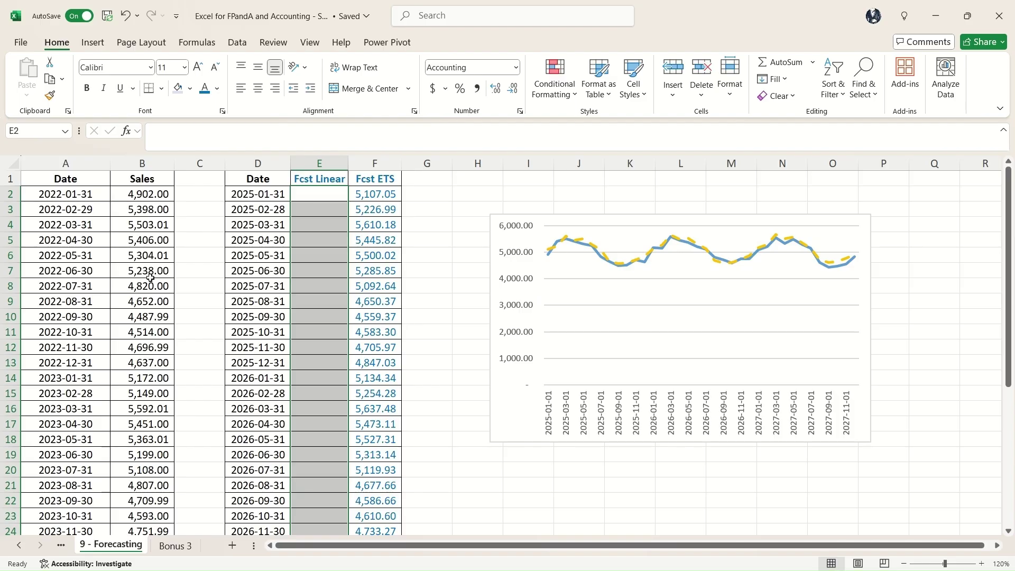
Compare the historical sales in column B with the ETS forecast in column F and check the formula in F2
{"action": "left_click_drag", "start_coordinate": [142, 210], "coordinate": [159, 426]}
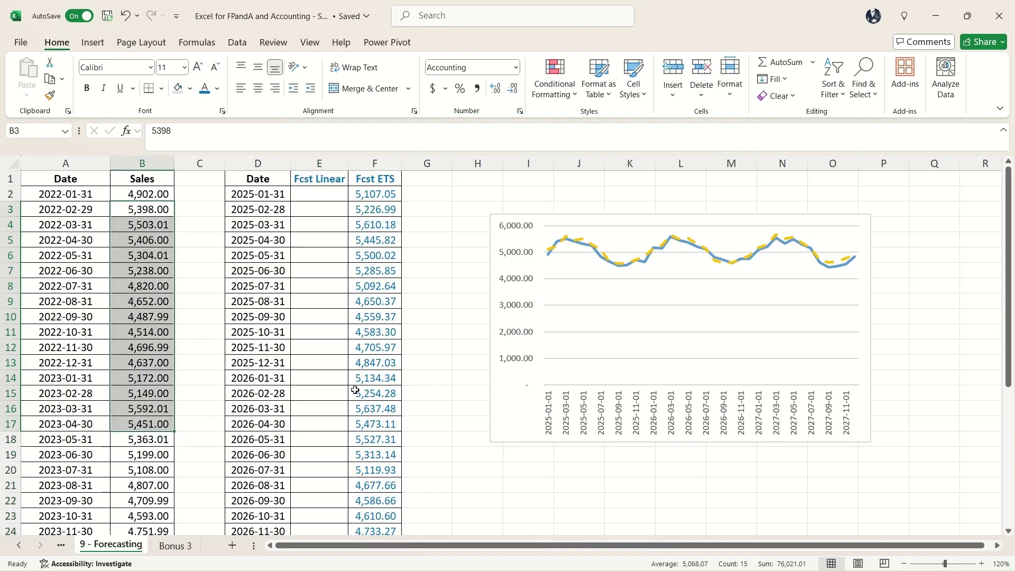
{"action": "left_click", "coordinate": [365, 198]}
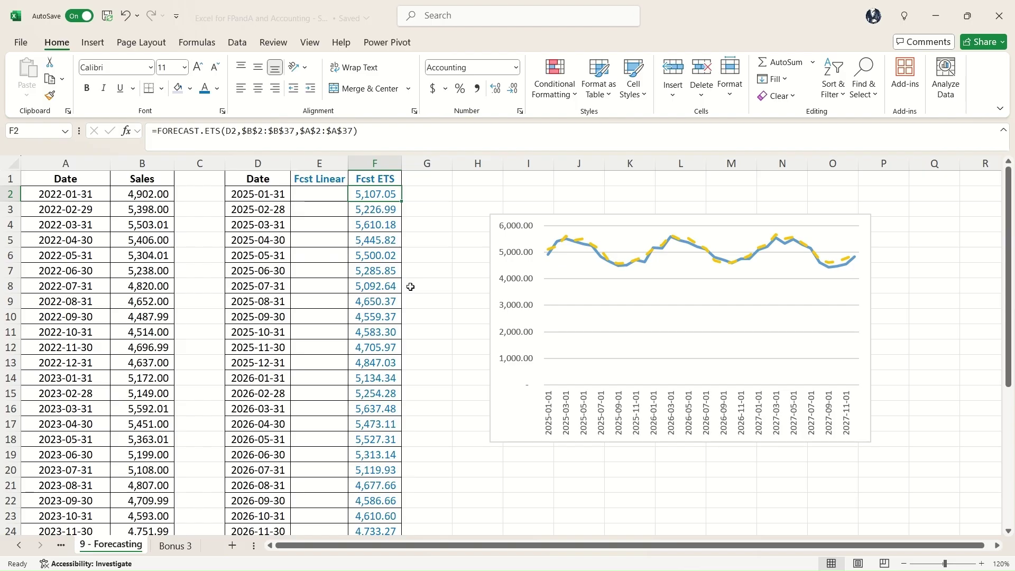
{"action": "left_click_drag", "start_coordinate": [380, 242], "coordinate": [381, 344]}
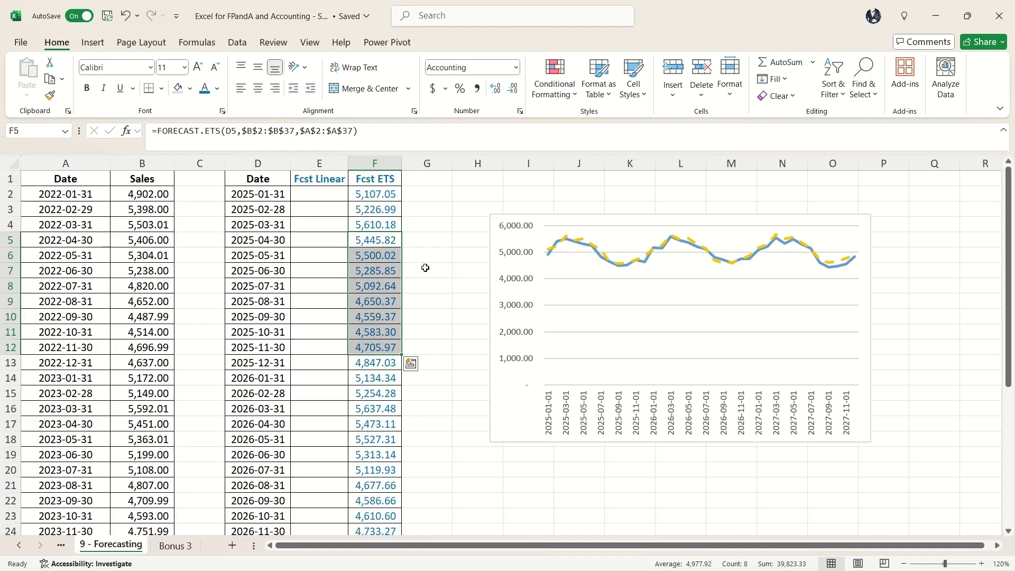
{"action": "left_click_drag", "start_coordinate": [376, 193], "coordinate": [374, 320]}
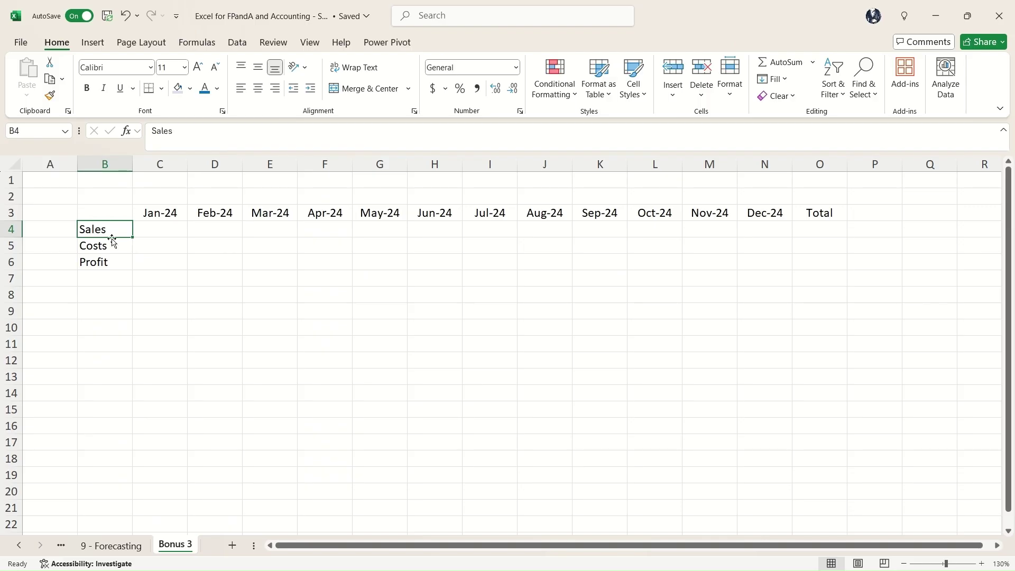
Review the Sales, Costs and Profit row labels and the header row C3:O3 on the Bonus 3 sheet
{"action": "left_click", "coordinate": [111, 246]}
{"action": "left_click", "coordinate": [115, 261]}
{"action": "key", "text": "Right"}
{"action": "key", "text": "ctrl+Up"}
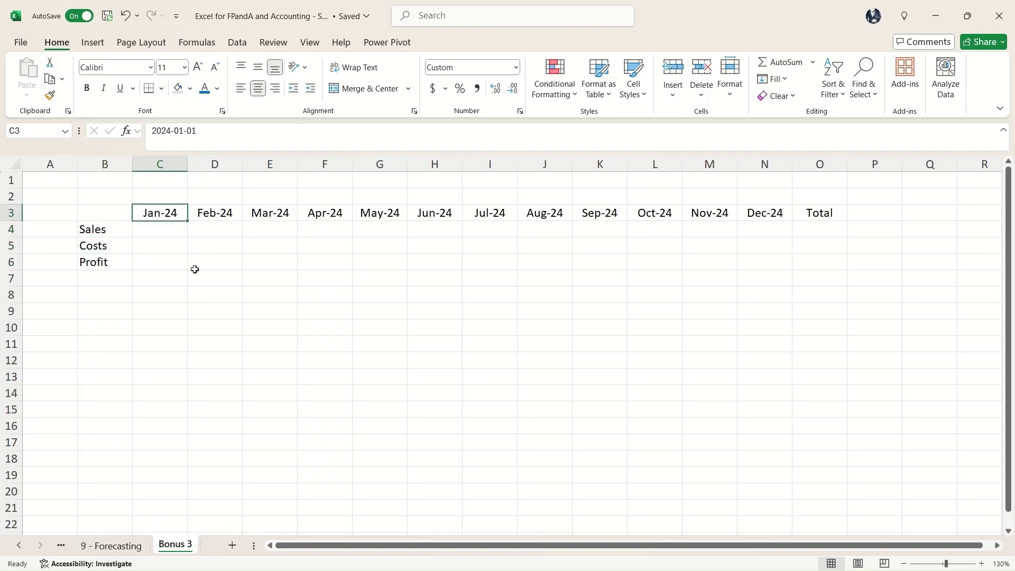
{"action": "left_click_drag", "start_coordinate": [170, 213], "coordinate": [795, 211]}
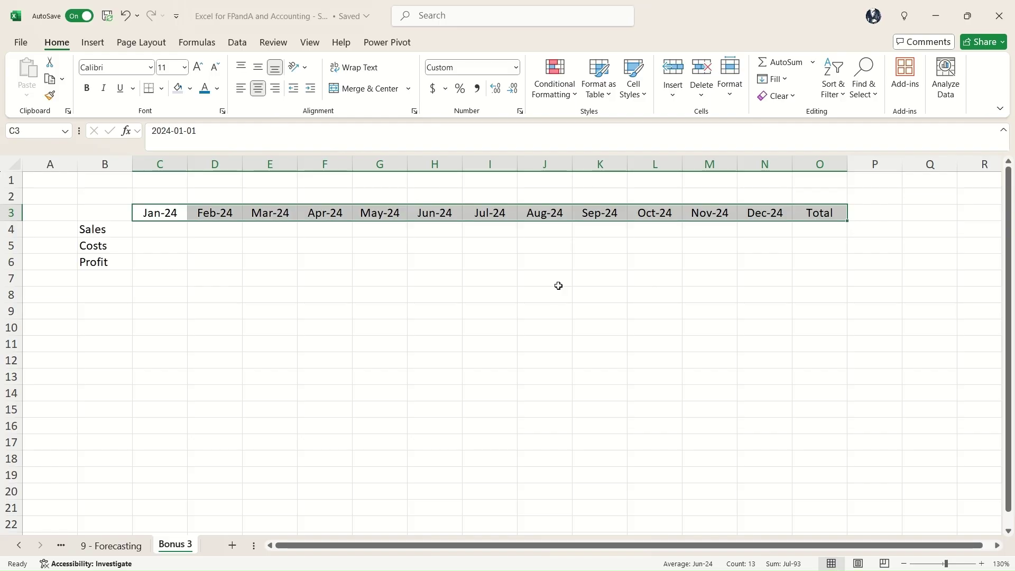
Try changing the year of the date in C3 to 2025 by hand and undo that edit
{"action": "left_click", "coordinate": [180, 214]}
{"action": "left_click", "coordinate": [171, 131]}
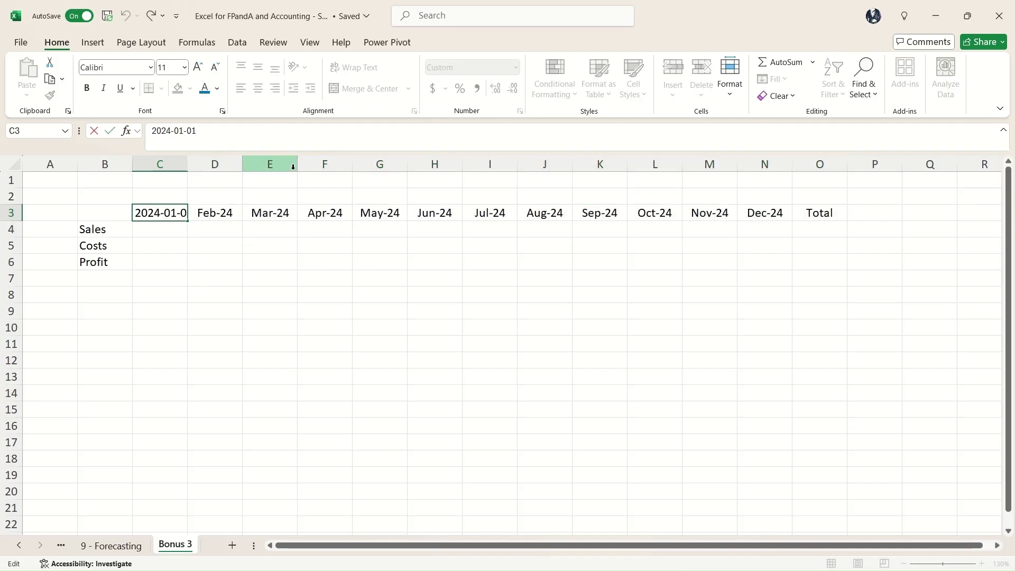
{"action": "key", "text": "BackSpace"}
{"action": "type", "text": "5"}
{"action": "key", "text": "Return"}
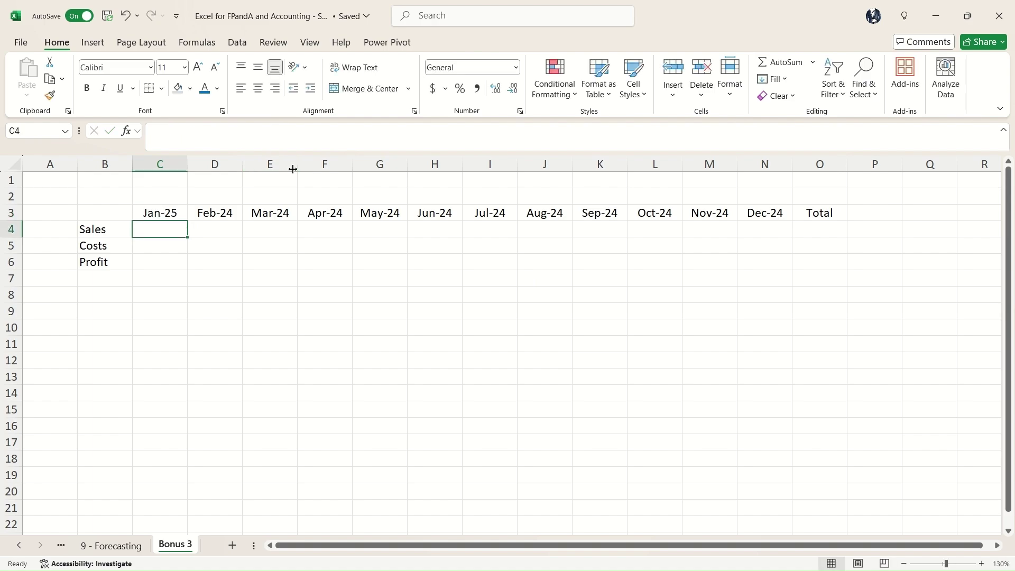
{"action": "key", "text": "ctrl+z"}
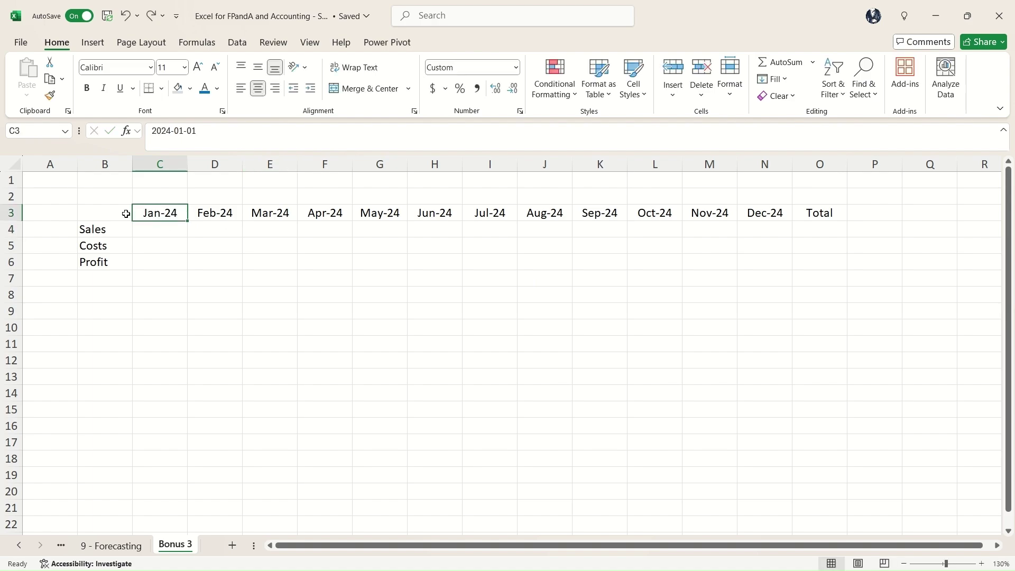
Replace 2024 with 2025 in all the month headers in C3:N3 using Find and Replace
{"action": "left_click_drag", "start_coordinate": [145, 211], "coordinate": [773, 208]}
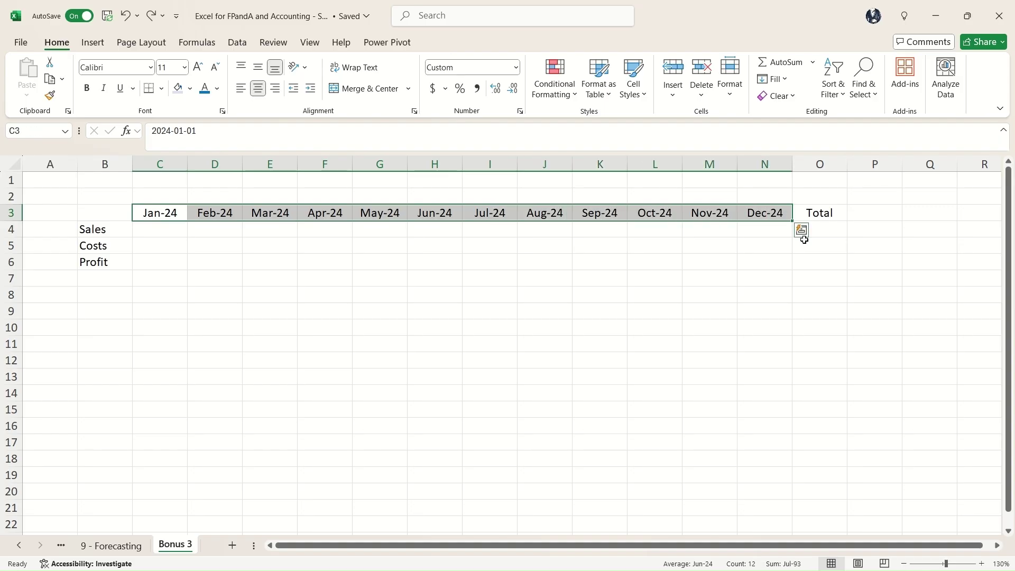
{"action": "key", "text": "ctrl+h"}
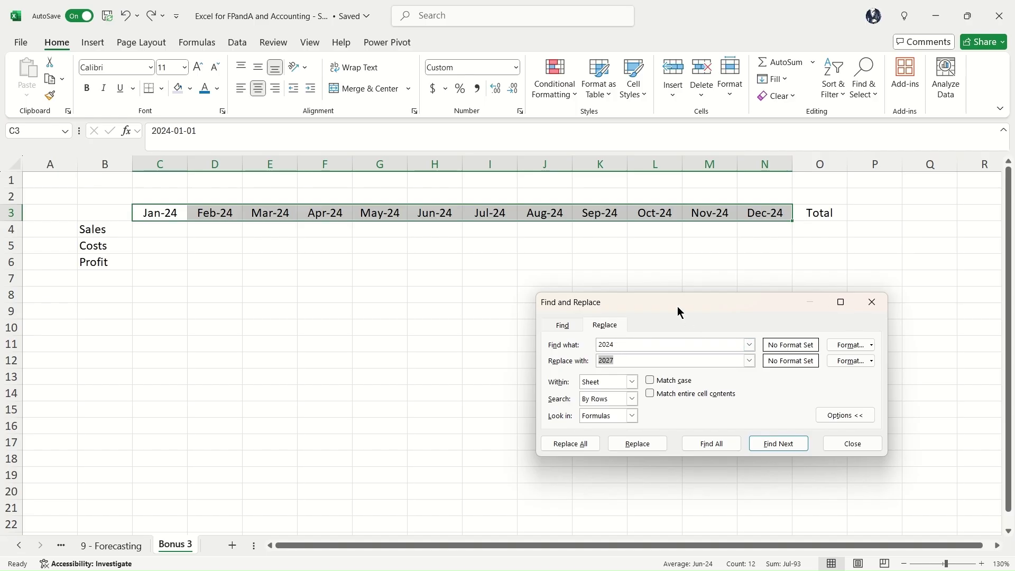
{"action": "left_click_drag", "start_coordinate": [680, 312], "coordinate": [668, 287]}
{"action": "left_click", "coordinate": [604, 319]}
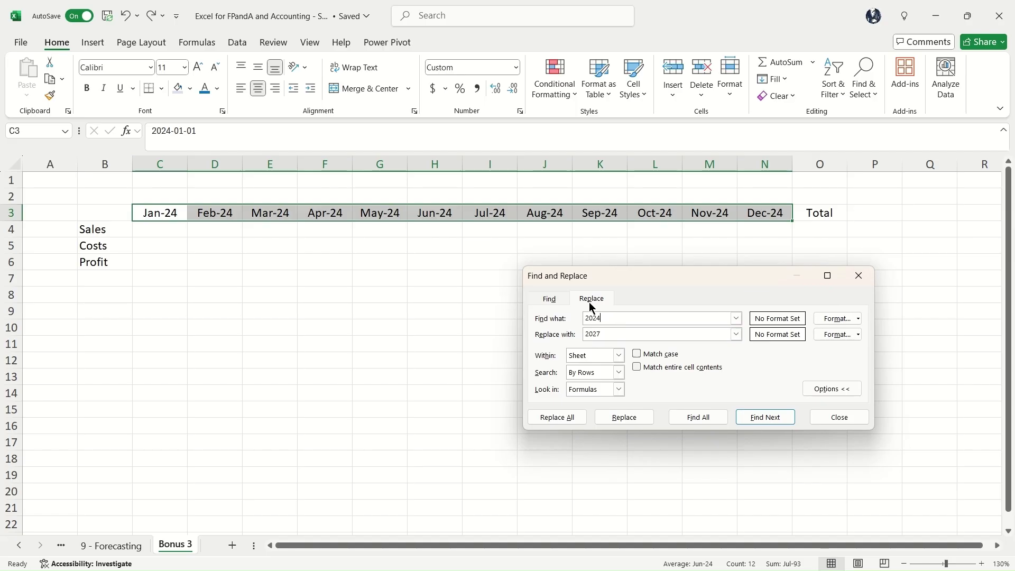
{"action": "left_click", "coordinate": [650, 335]}
{"action": "key", "text": "BackSpace"}
{"action": "type", "text": "5"}
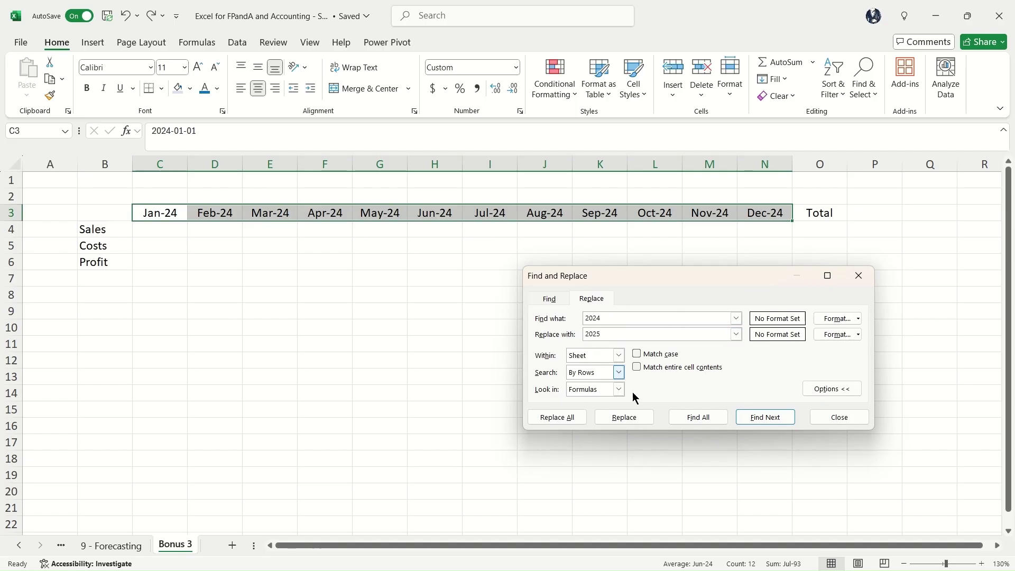
{"action": "left_click", "coordinate": [556, 421]}
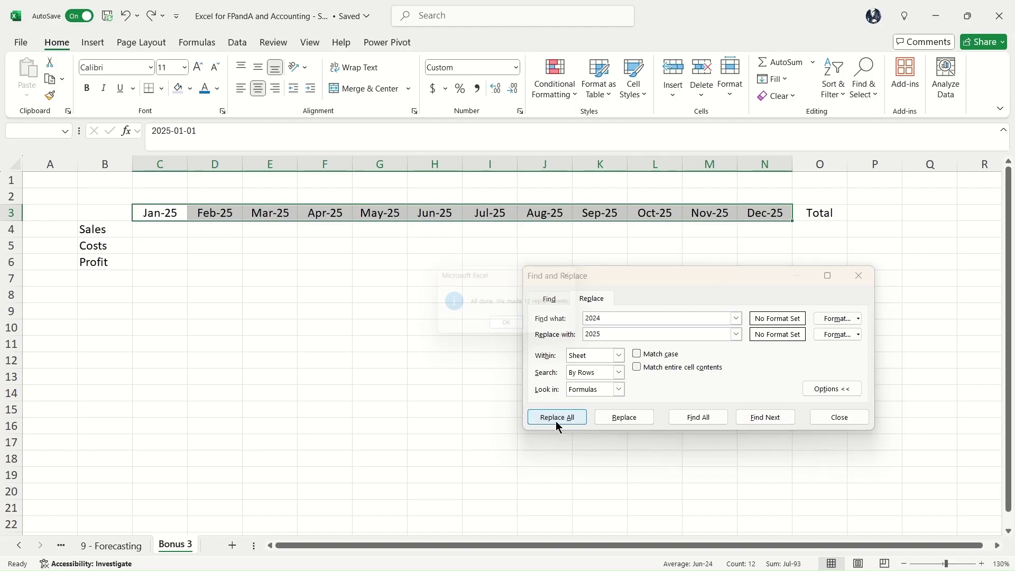
{"action": "left_click", "coordinate": [512, 328]}
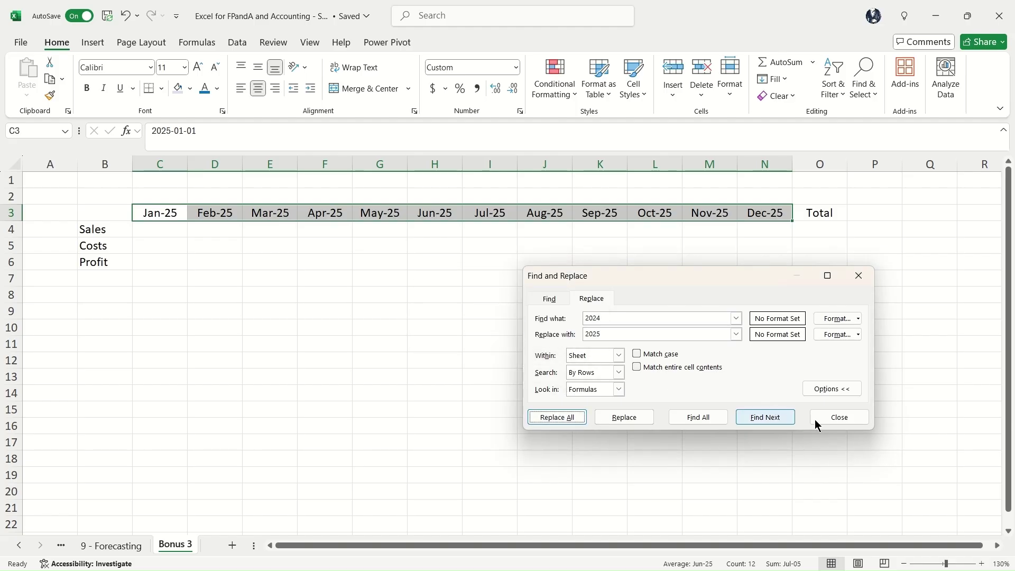
{"action": "left_click", "coordinate": [839, 417]}
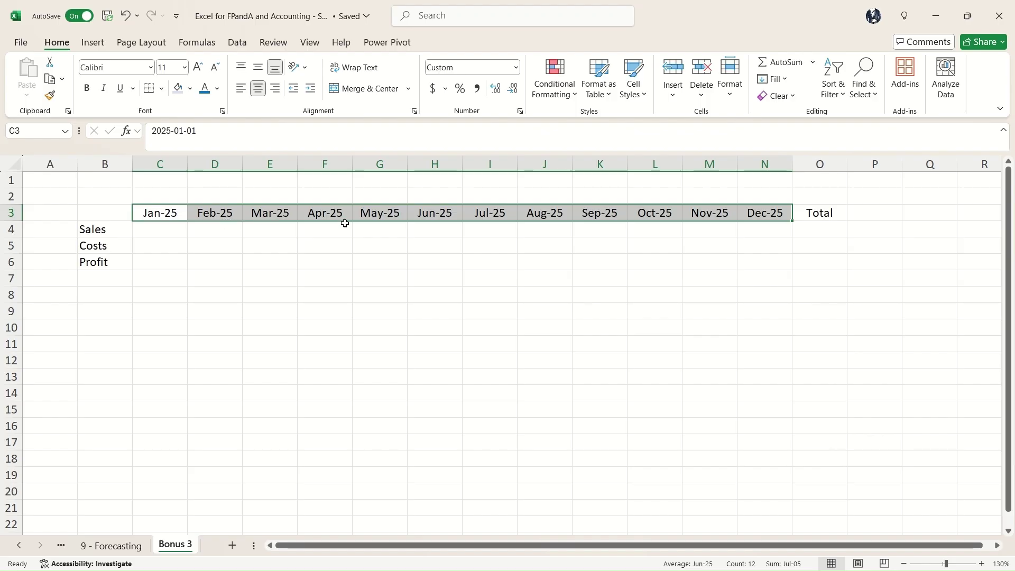